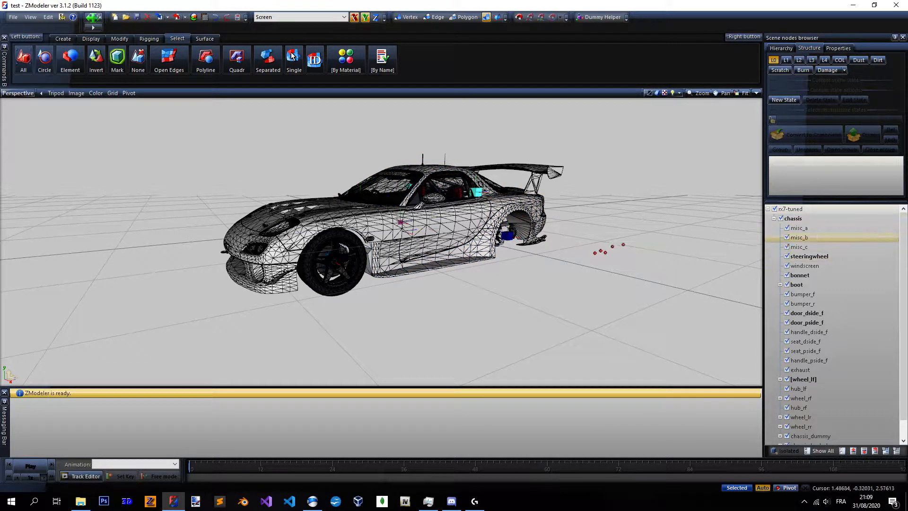
Examine the whole RX-7 model from the side and the front.
{"action": "scroll", "coordinate": [578, 243], "scroll_direction": "up", "scroll_amount": 3}
{"action": "scroll", "coordinate": [433, 236], "scroll_direction": "down", "scroll_amount": 1}
{"action": "middle_click_drag", "start_coordinate": [425, 237], "coordinate": [137, 239]}
{"action": "scroll", "coordinate": [434, 235], "scroll_direction": "up", "scroll_amount": 2}
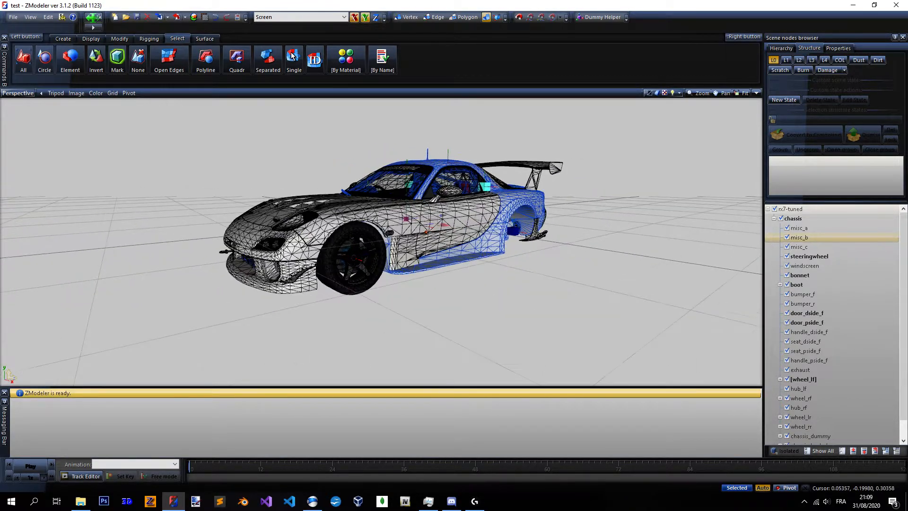
{"action": "scroll", "coordinate": [427, 231], "scroll_direction": "up", "scroll_amount": 1}
{"action": "middle_click_drag", "start_coordinate": [428, 232], "coordinate": [520, 284]}
{"action": "scroll", "coordinate": [369, 232], "scroll_direction": "up", "scroll_amount": 2}
{"action": "scroll", "coordinate": [369, 232], "scroll_direction": "down", "scroll_amount": 2}
{"action": "scroll", "coordinate": [369, 250], "scroll_direction": "down", "scroll_amount": 1}
{"action": "scroll", "coordinate": [379, 222], "scroll_direction": "down", "scroll_amount": 3}
{"action": "middle_click_drag", "start_coordinate": [379, 222], "coordinate": [501, 222]}
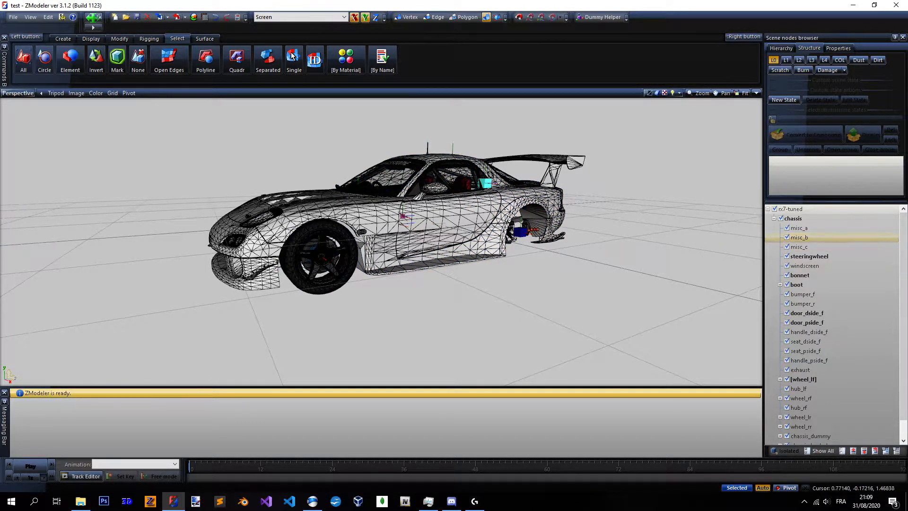
{"action": "middle_click_drag", "start_coordinate": [425, 237], "coordinate": [477, 236]}
{"action": "scroll", "coordinate": [492, 242], "scroll_direction": "up", "scroll_amount": 4}
{"action": "scroll", "coordinate": [492, 241], "scroll_direction": "down", "scroll_amount": 1}
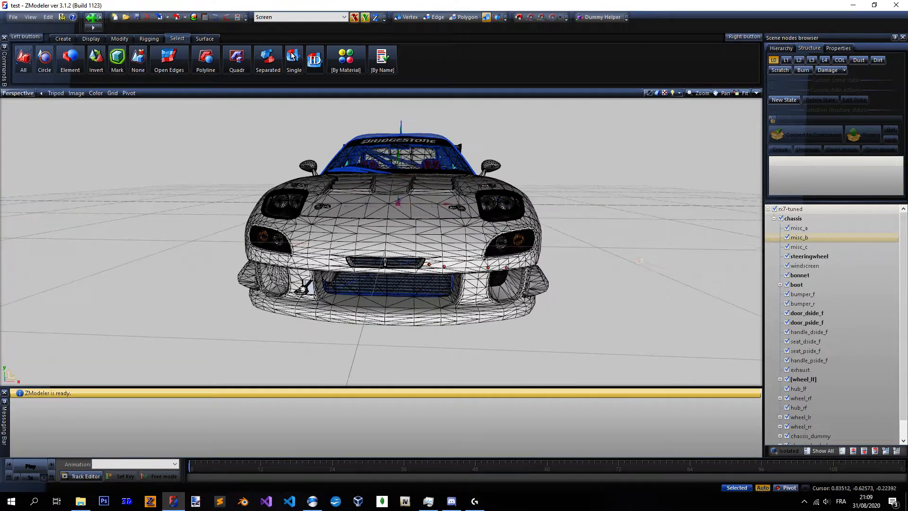
Turn on isolated display and inspect the misc_a and misc_b light parts in turn.
{"action": "left_click", "coordinate": [816, 221]}
{"action": "left_click", "coordinate": [786, 451]}
{"action": "left_click", "coordinate": [800, 228]}
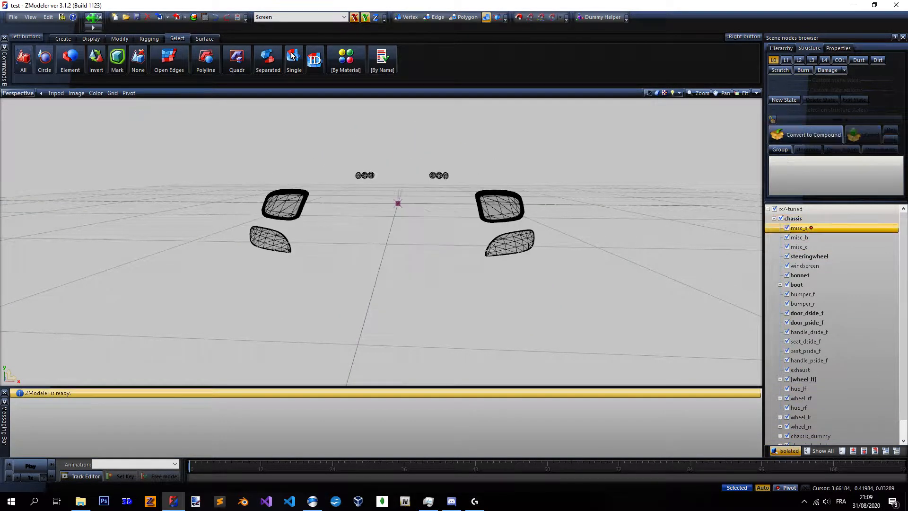
{"action": "middle_click_drag", "start_coordinate": [584, 263], "coordinate": [518, 262]}
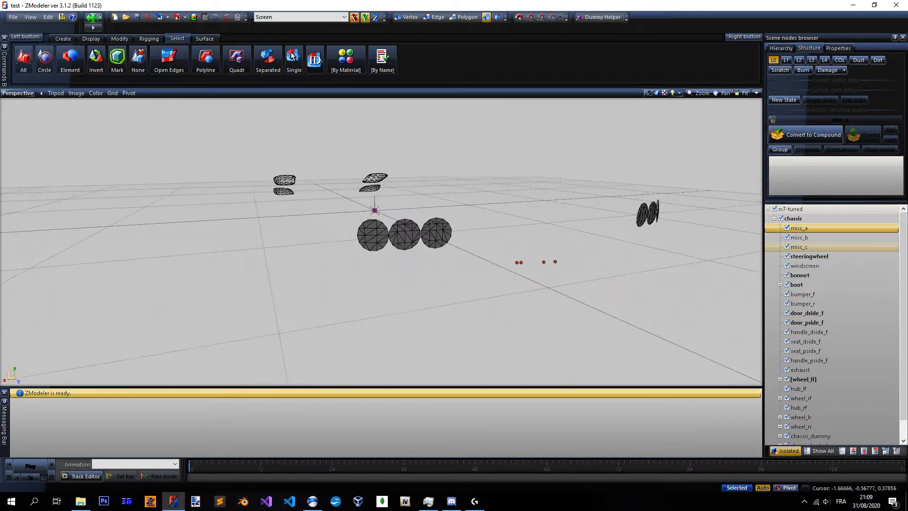
{"action": "left_click", "coordinate": [845, 235]}
{"action": "mouse_move", "coordinate": [544, 231]}
{"action": "middle_mouse_down"}
{"action": "mouse_move", "coordinate": [619, 236]}
{"action": "mouse_move", "coordinate": [548, 236]}
{"action": "middle_mouse_up"}
Isolate the misc_c part and inspect its front light units and round rear lamps.
{"action": "left_click", "coordinate": [847, 247]}
{"action": "scroll", "coordinate": [618, 235], "scroll_direction": "down", "scroll_amount": 2}
{"action": "mouse_move", "coordinate": [492, 231]}
{"action": "middle_mouse_down"}
{"action": "mouse_move", "coordinate": [447, 235]}
{"action": "mouse_move", "coordinate": [450, 226]}
{"action": "mouse_move", "coordinate": [503, 223]}
{"action": "mouse_move", "coordinate": [445, 223]}
{"action": "mouse_move", "coordinate": [475, 229]}
{"action": "mouse_move", "coordinate": [461, 260]}
{"action": "middle_mouse_up"}
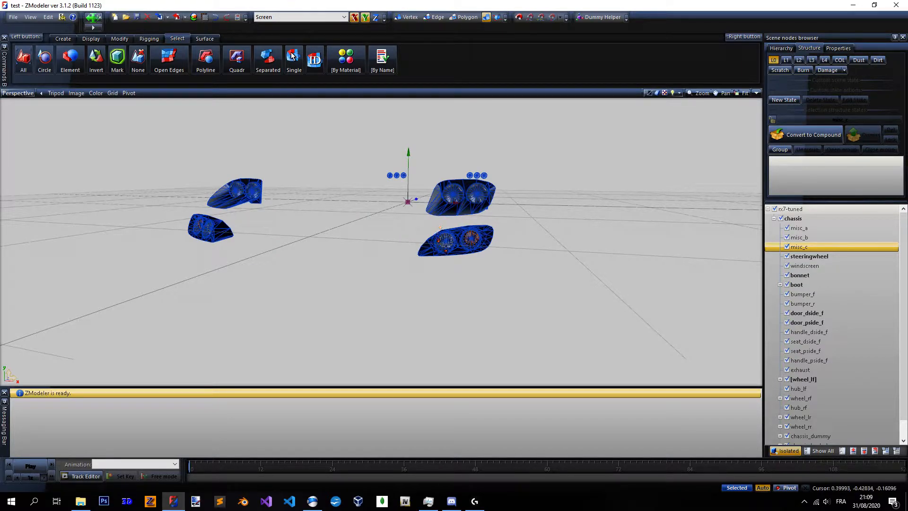
{"action": "scroll", "coordinate": [448, 239], "scroll_direction": "down", "scroll_amount": 3}
{"action": "scroll", "coordinate": [447, 238], "scroll_direction": "up", "scroll_amount": 3}
{"action": "scroll", "coordinate": [447, 238], "scroll_direction": "down", "scroll_amount": 2}
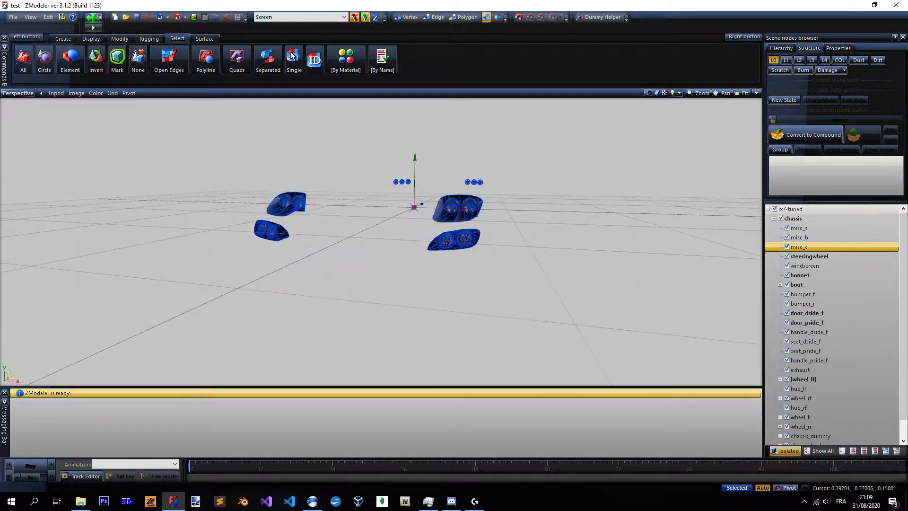
{"action": "middle_click_drag", "start_coordinate": [494, 219], "coordinate": [327, 215]}
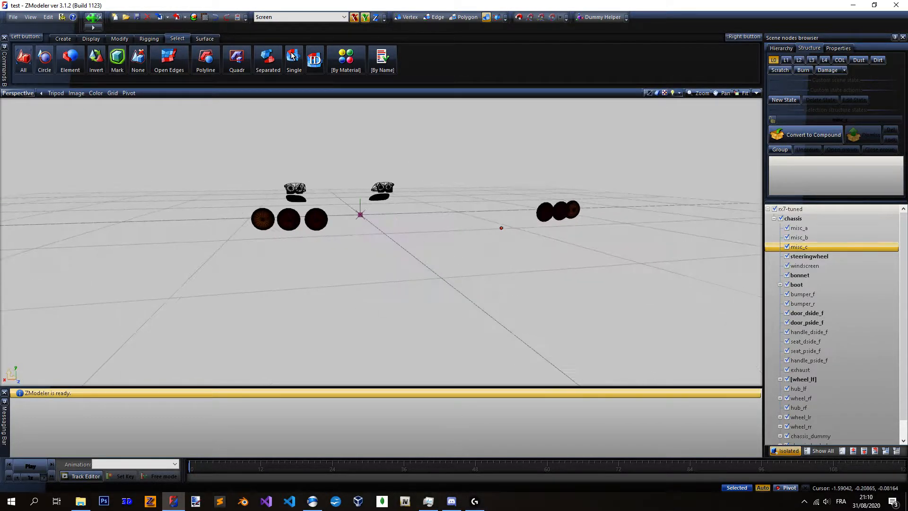
{"action": "mouse_move", "coordinate": [458, 217]}
{"action": "middle_mouse_down"}
{"action": "mouse_move", "coordinate": [414, 211]}
{"action": "mouse_move", "coordinate": [429, 213]}
{"action": "middle_mouse_up"}
Switch to the web browser, search Google for "rx7 rear brakes" in a new tab and show the video results.
{"action": "left_click", "coordinate": [313, 502]}
{"action": "key", "text": "ctrl+t"}
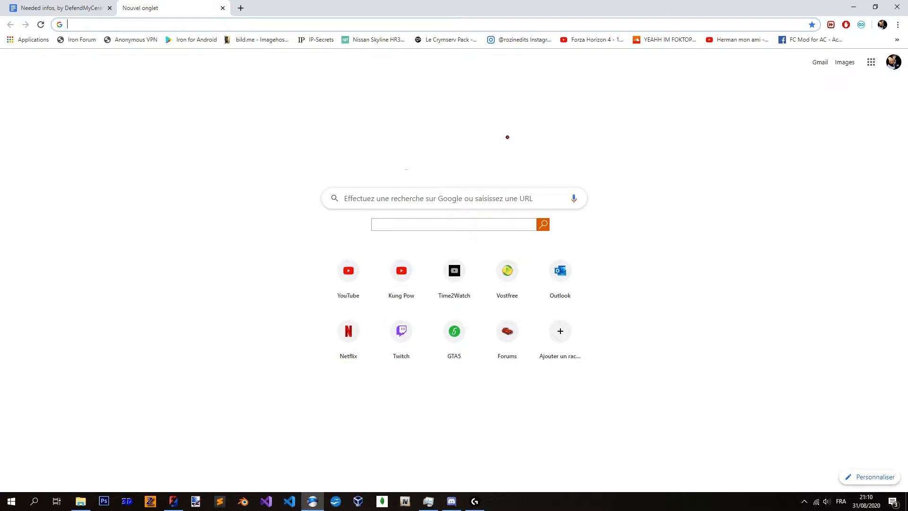
{"action": "type", "text": "rx7 rear br"}
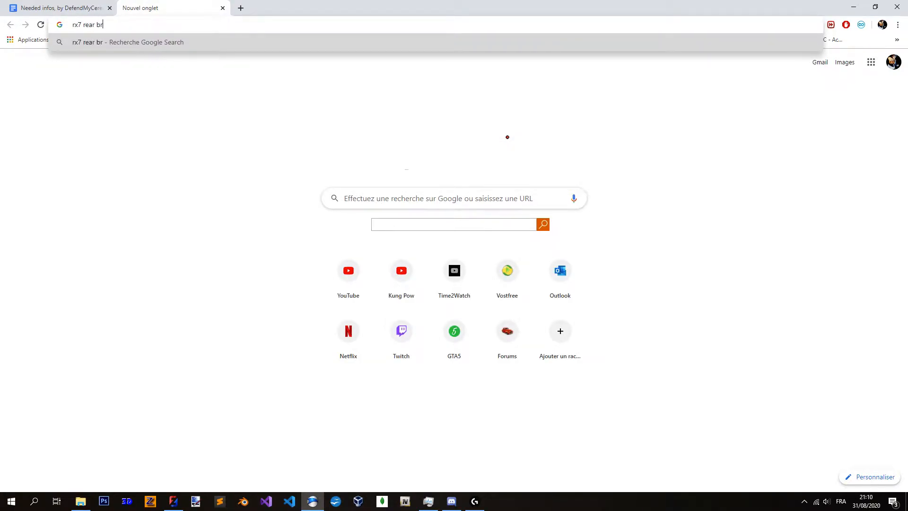
{"action": "type", "text": "akes"}
{"action": "key", "text": "Return"}
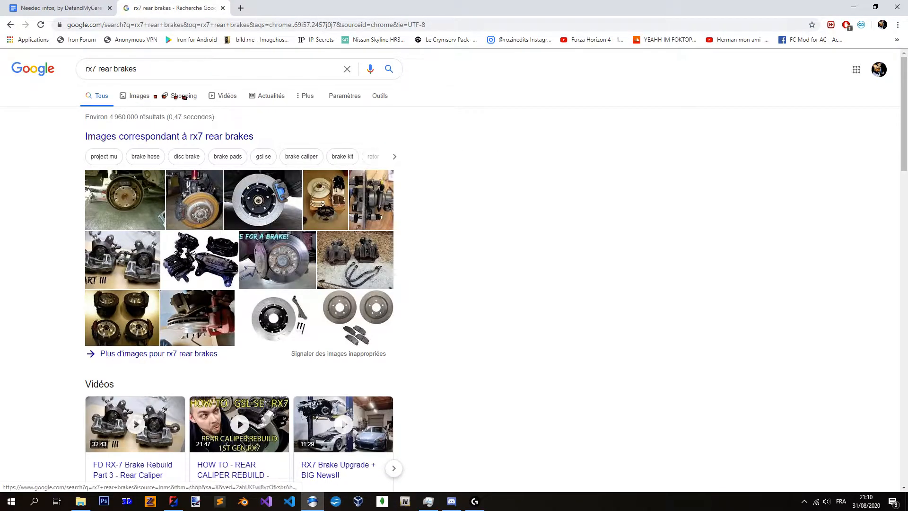
{"action": "left_click", "coordinate": [229, 95]}
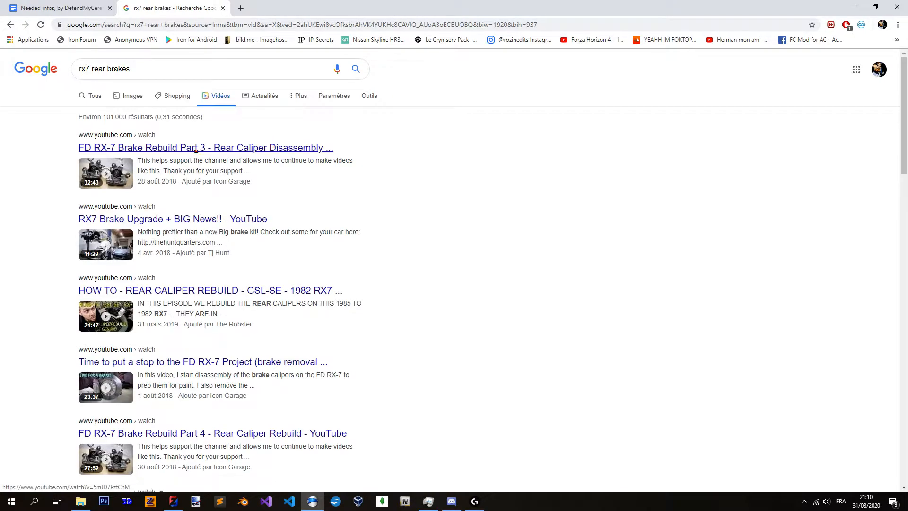
Change the video search to "rx7 rear brakelights".
{"action": "left_click", "coordinate": [186, 66]}
{"action": "key", "text": "BackSpace"}
{"action": "type", "text": "lights"}
{"action": "key", "text": "Return"}
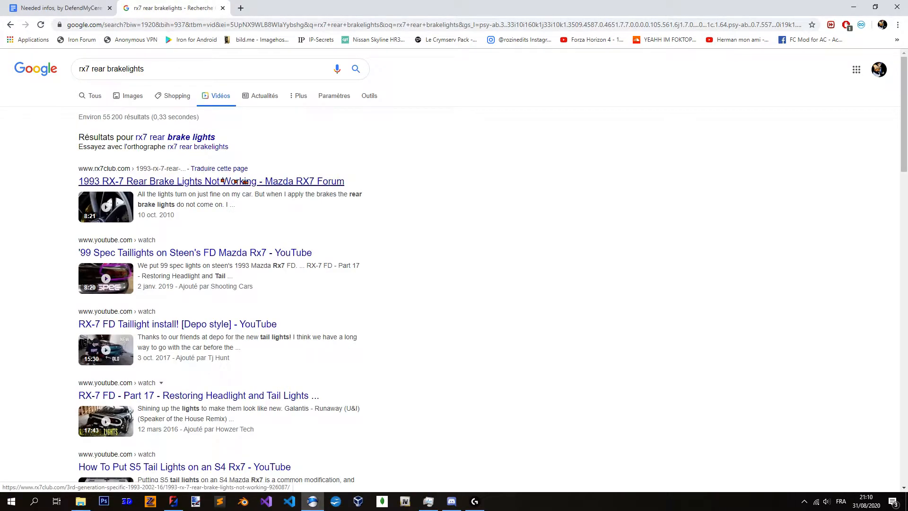
Play the '99 Spec Taillights on Steen's FD Mazda Rx7 video muted, then return to the search results.
{"action": "scroll", "coordinate": [246, 183], "scroll_direction": "down", "scroll_amount": 2}
{"action": "left_click", "coordinate": [310, 171]}
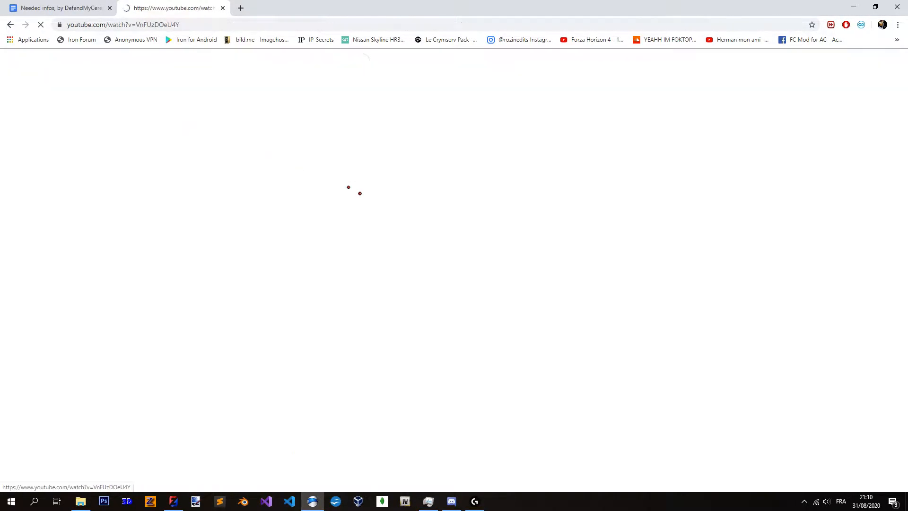
{"action": "left_click", "coordinate": [99, 418]}
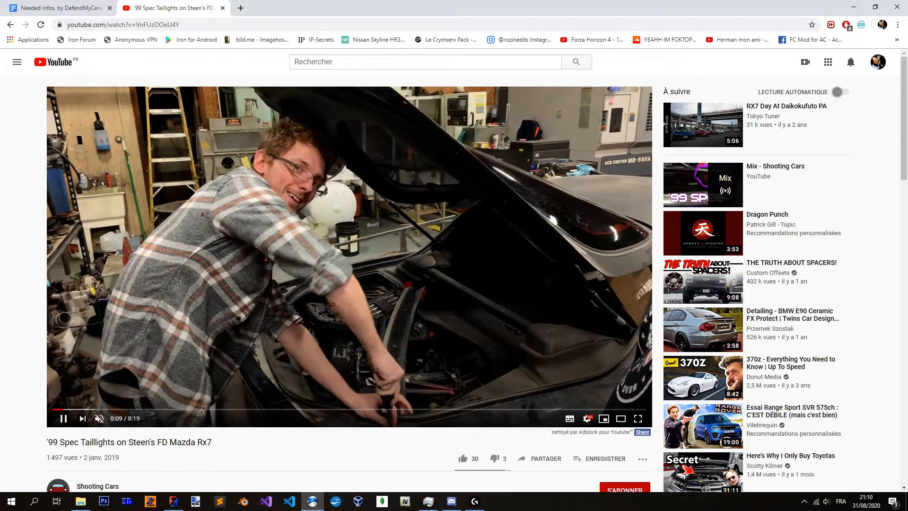
{"action": "key", "text": "alt+Left"}
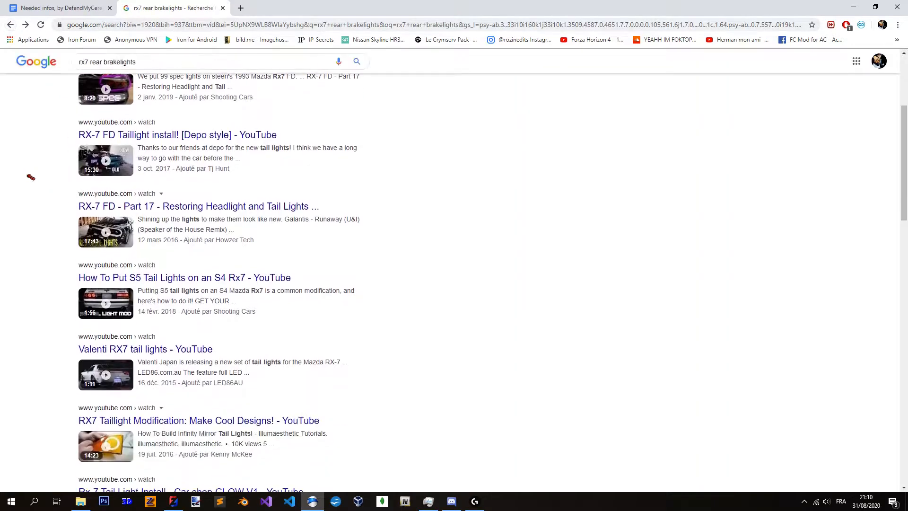
Check the tail lights near 17:04 in the "RX-7 FD - Part 17 - Restoring Headlight and Tail Lights" video, then return to ZModeler.
{"action": "left_click", "coordinate": [193, 206]}
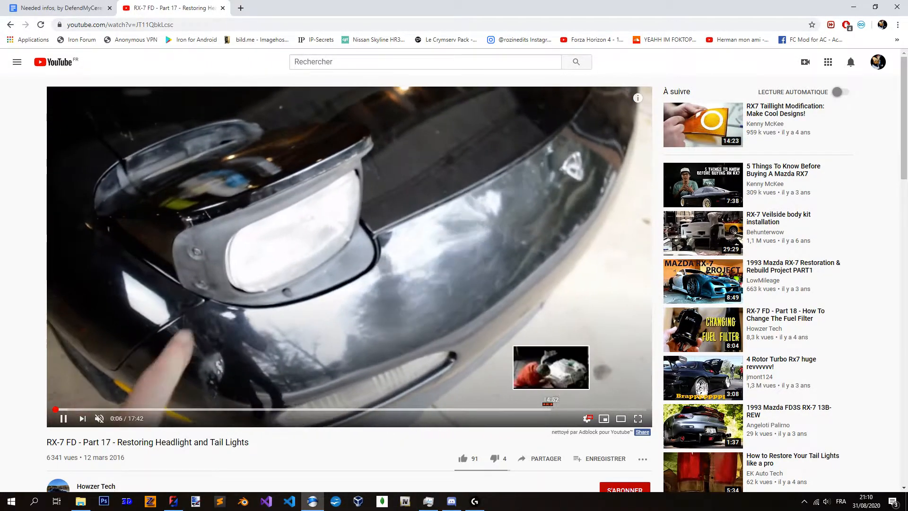
{"action": "left_click", "coordinate": [574, 409]}
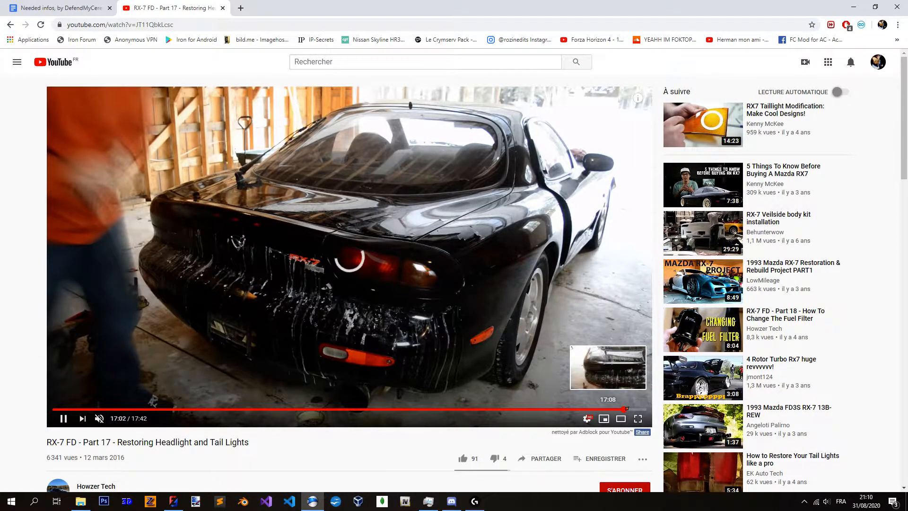
{"action": "left_click", "coordinate": [624, 409]}
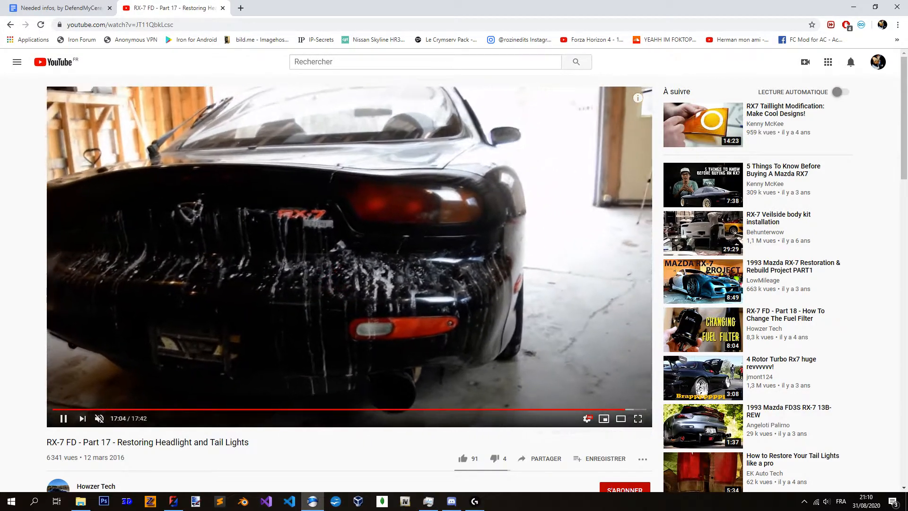
{"action": "left_click", "coordinate": [185, 180]}
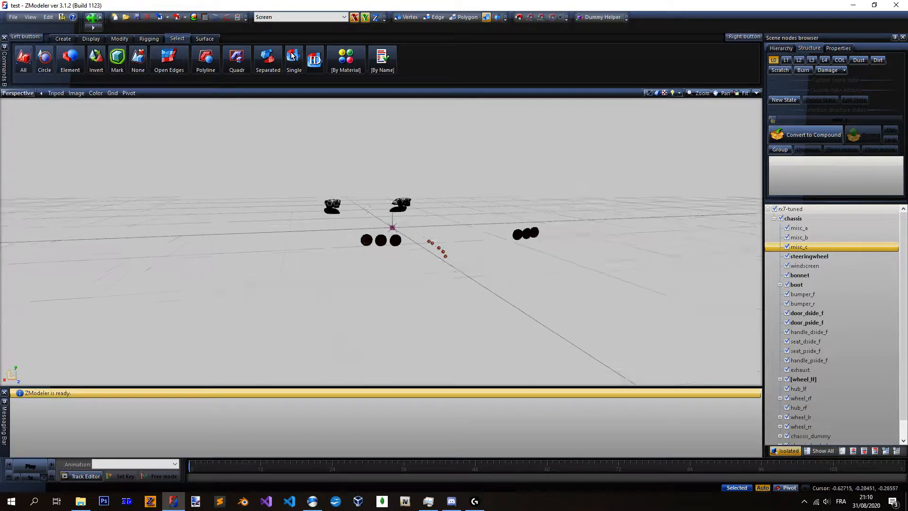
Inspect the three round rear lamps on each side of the isolated misc_c part.
{"action": "middle_click_drag", "start_coordinate": [445, 256], "coordinate": [409, 219]}
{"action": "left_click", "coordinate": [385, 258]}
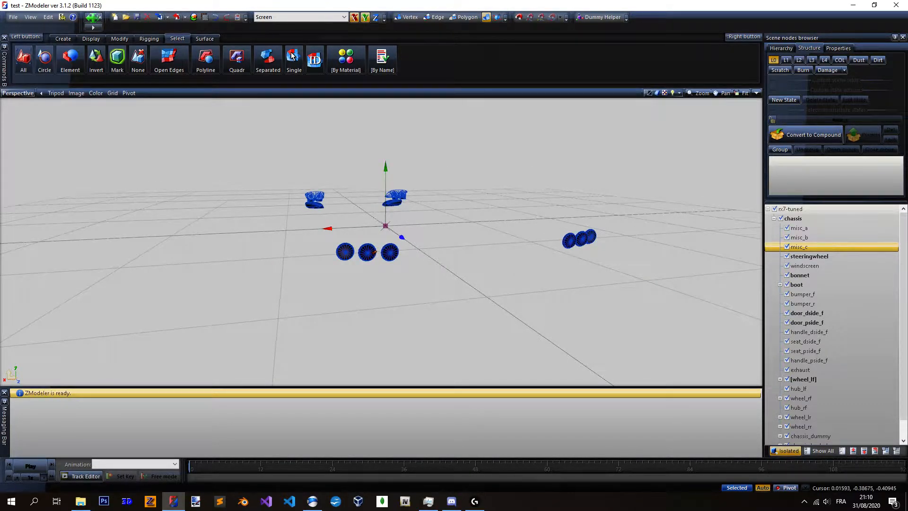
{"action": "left_click", "coordinate": [425, 247]}
{"action": "middle_click_drag", "start_coordinate": [425, 248], "coordinate": [365, 245]}
{"action": "left_click", "coordinate": [337, 246]}
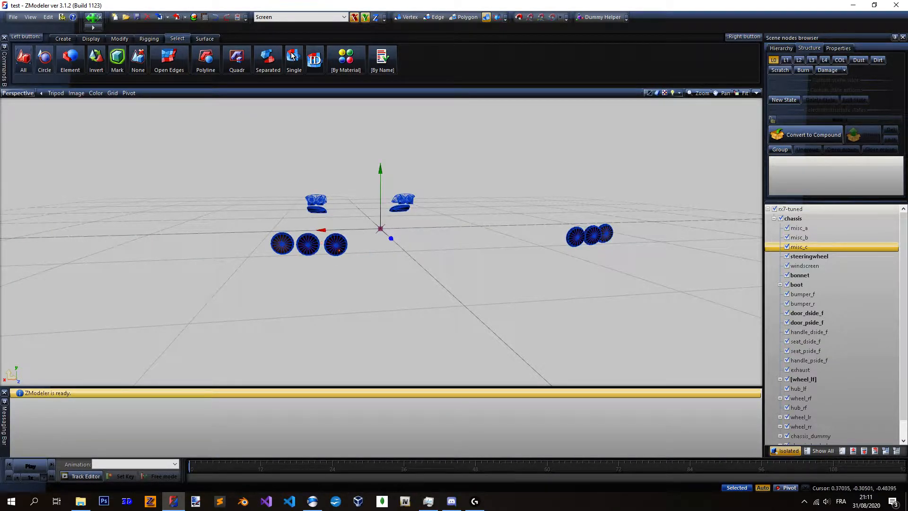
{"action": "left_click", "coordinate": [339, 250]}
{"action": "middle_click_drag", "start_coordinate": [338, 250], "coordinate": [388, 252]}
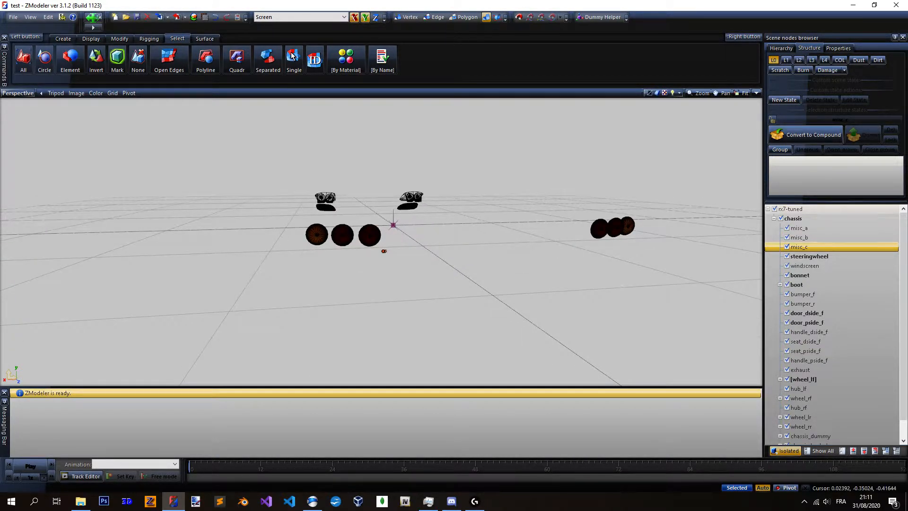
{"action": "left_click", "coordinate": [372, 244]}
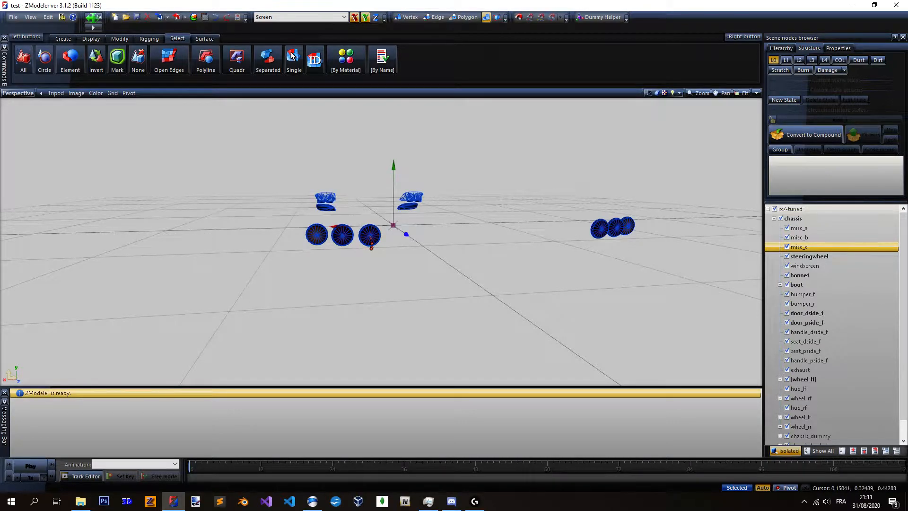
{"action": "left_click", "coordinate": [368, 255]}
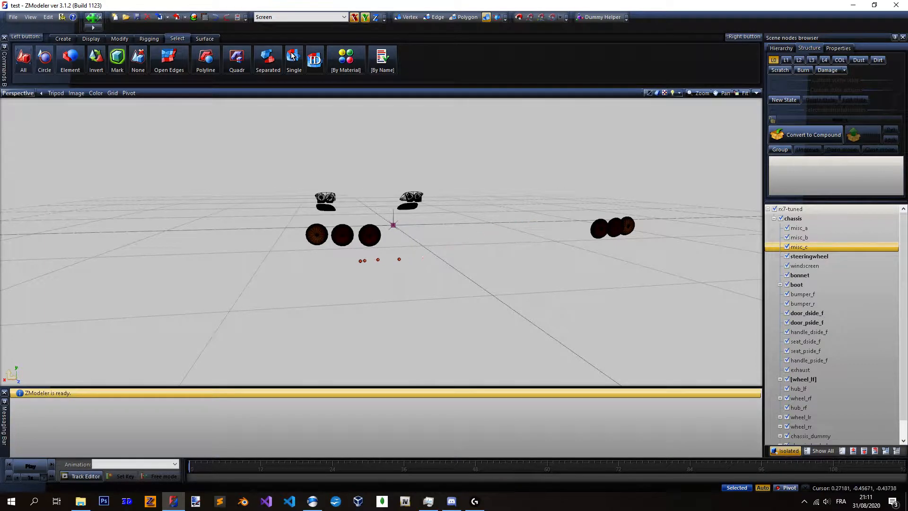
{"action": "left_click", "coordinate": [374, 234]}
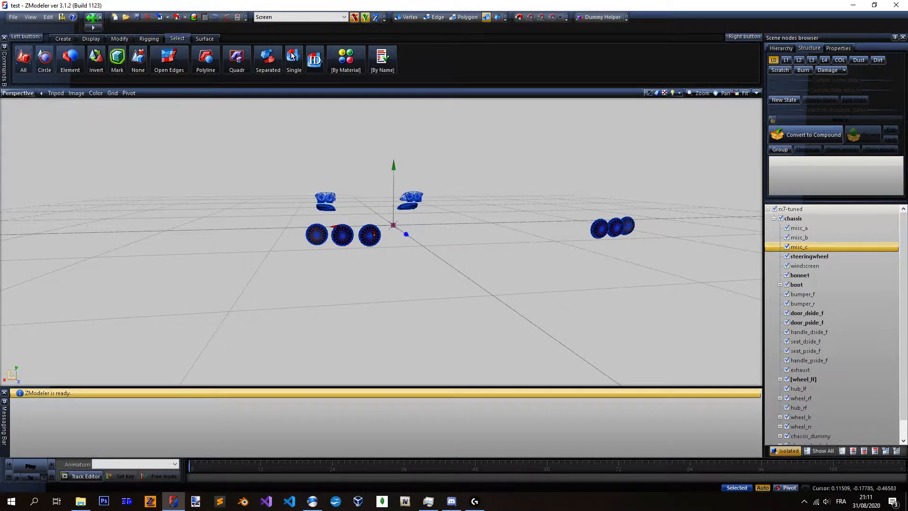
{"action": "left_click", "coordinate": [350, 277]}
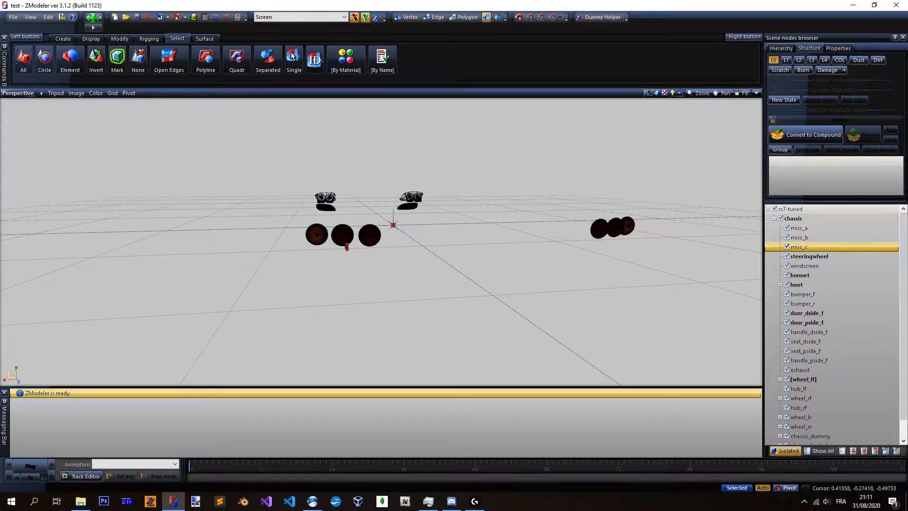
{"action": "left_click", "coordinate": [344, 240]}
{"action": "scroll", "coordinate": [342, 238], "scroll_direction": "up", "scroll_amount": 1}
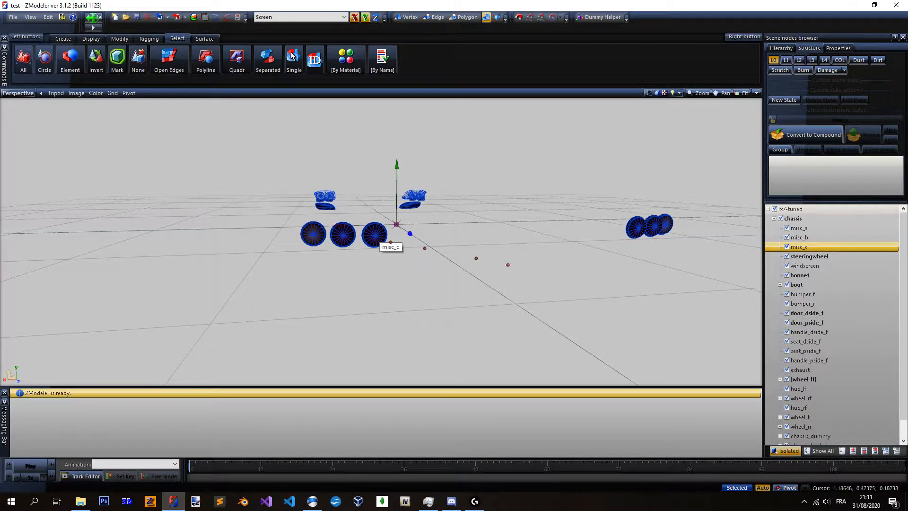
Turn off isolated display and examine the rear lamps in place on the full car.
{"action": "left_click", "coordinate": [786, 450]}
{"action": "scroll", "coordinate": [410, 225], "scroll_direction": "down", "scroll_amount": 3}
{"action": "scroll", "coordinate": [438, 279], "scroll_direction": "up", "scroll_amount": 3}
{"action": "scroll", "coordinate": [448, 285], "scroll_direction": "down", "scroll_amount": 2}
{"action": "mouse_move", "coordinate": [452, 251]}
{"action": "middle_mouse_down"}
{"action": "mouse_move", "coordinate": [437, 279]}
{"action": "mouse_move", "coordinate": [447, 284]}
{"action": "mouse_move", "coordinate": [451, 252]}
{"action": "mouse_move", "coordinate": [451, 265]}
{"action": "mouse_move", "coordinate": [433, 265]}
{"action": "mouse_move", "coordinate": [452, 252]}
{"action": "middle_mouse_up"}
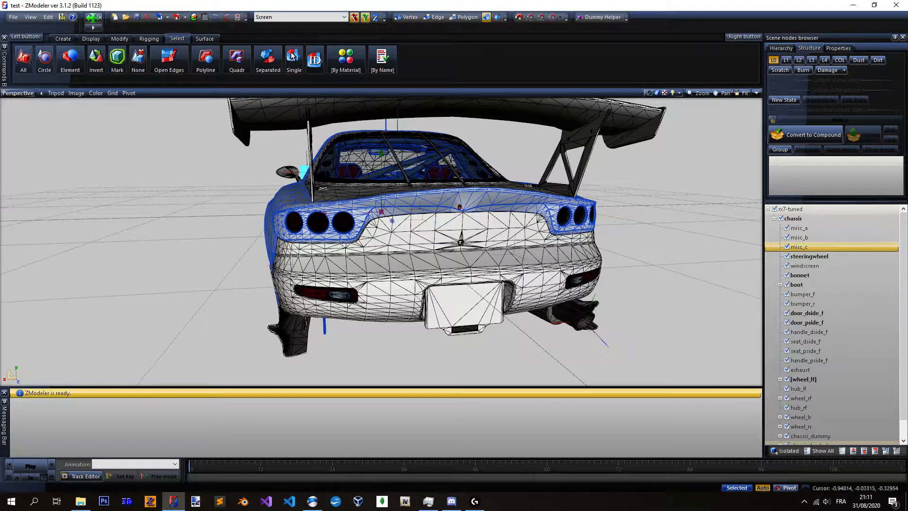
{"action": "scroll", "coordinate": [451, 216], "scroll_direction": "down", "scroll_amount": 1}
{"action": "scroll", "coordinate": [449, 216], "scroll_direction": "up", "scroll_amount": 1}
{"action": "middle_click_drag", "start_coordinate": [448, 215], "coordinate": [390, 213]}
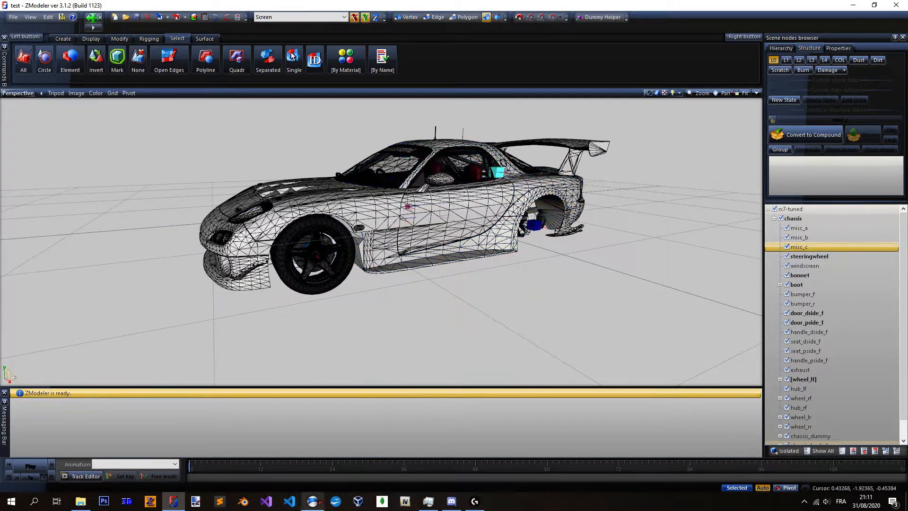
Switch to the "Needed infos" document in the browser and look up its LIGHTS IDS section, then return to ZModeler.
{"action": "left_click", "coordinate": [312, 501]}
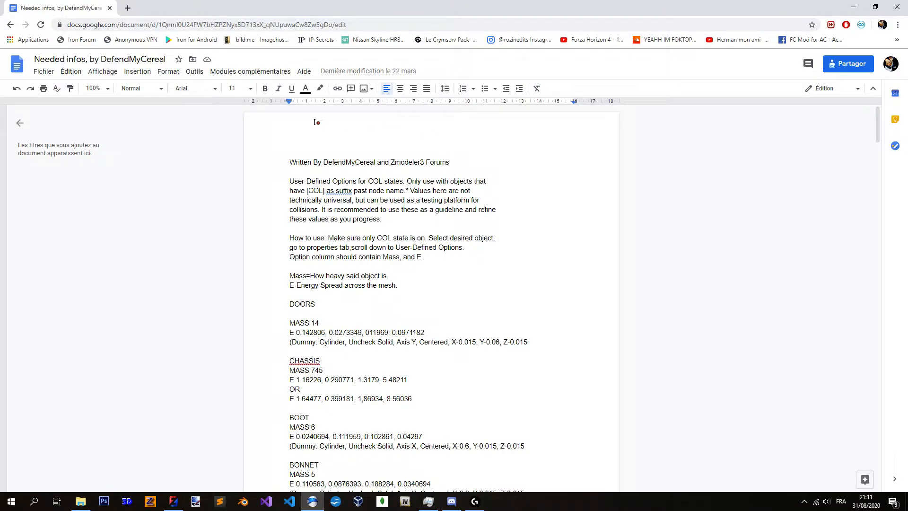
{"action": "left_click_drag", "start_coordinate": [286, 162], "coordinate": [457, 161]}
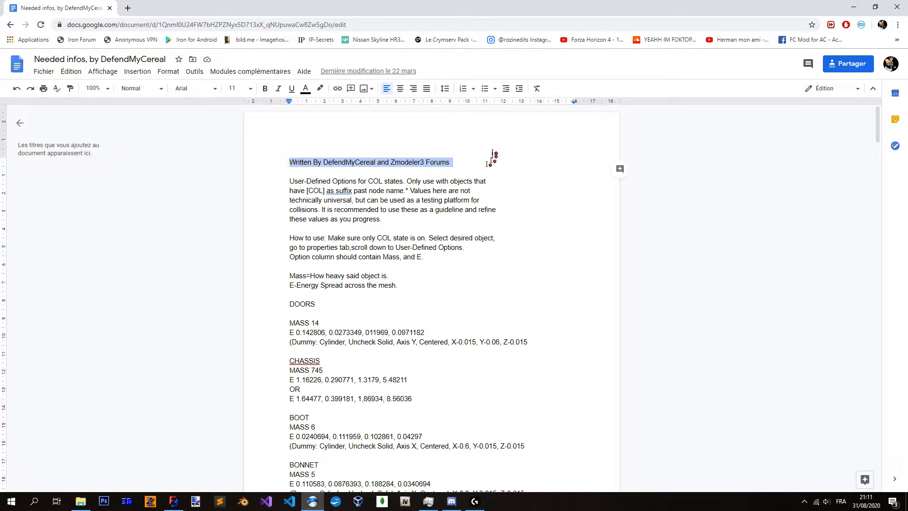
{"action": "left_click", "coordinate": [461, 152]}
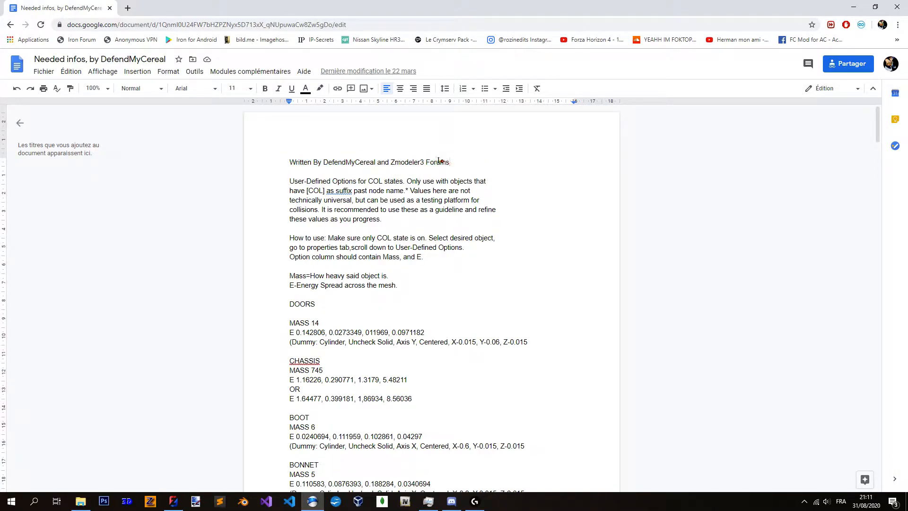
{"action": "scroll", "coordinate": [524, 185], "scroll_direction": "down", "scroll_amount": 15}
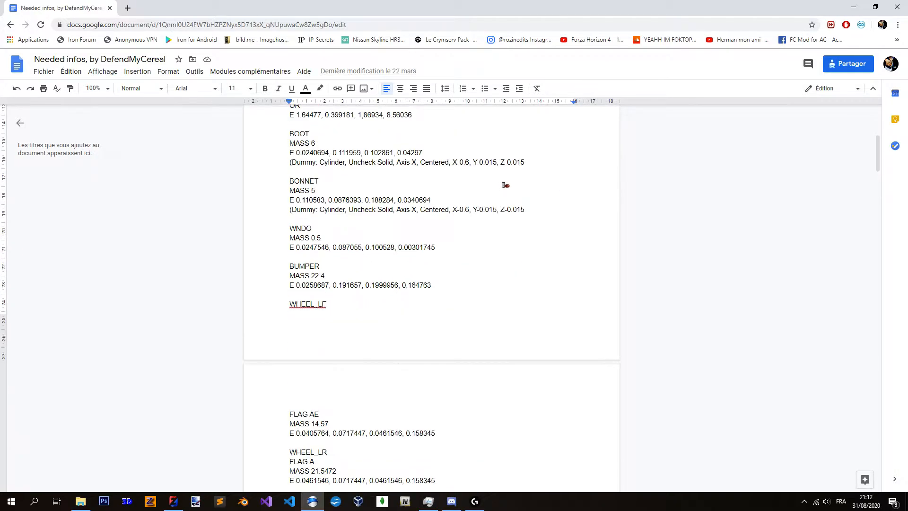
{"action": "scroll", "coordinate": [524, 184], "scroll_direction": "down", "scroll_amount": 10}
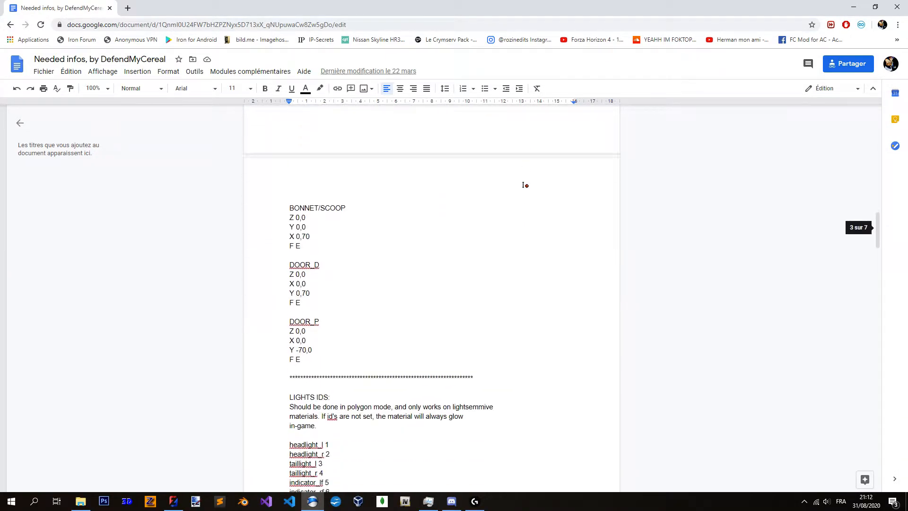
{"action": "scroll", "coordinate": [519, 187], "scroll_direction": "up", "scroll_amount": 2}
{"action": "left_click_drag", "start_coordinate": [289, 193], "coordinate": [369, 194]}
{"action": "left_click", "coordinate": [501, 197]}
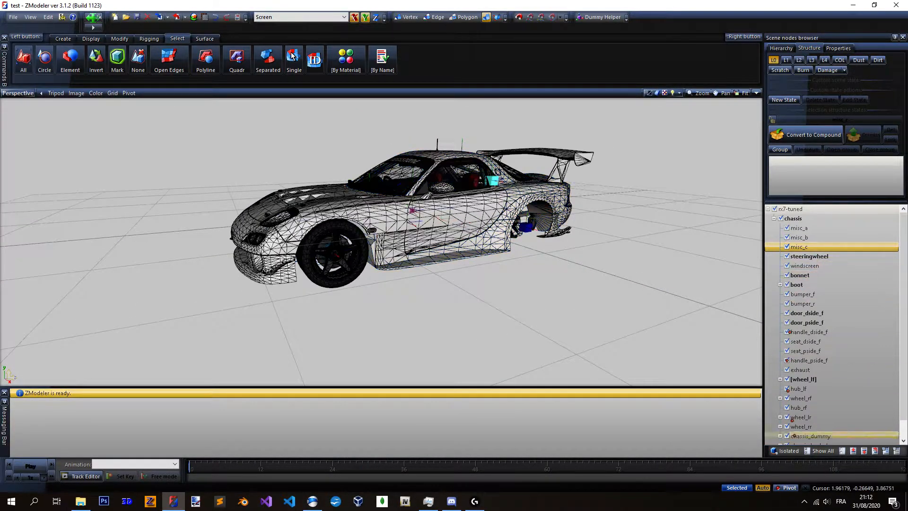
Isolate the misc_c part and examine its headlights and front indicators on both sides.
{"action": "left_click", "coordinate": [786, 451]}
{"action": "middle_click_drag", "start_coordinate": [556, 209], "coordinate": [576, 210]}
{"action": "scroll", "coordinate": [370, 229], "scroll_direction": "up", "scroll_amount": 2}
{"action": "scroll", "coordinate": [454, 217], "scroll_direction": "down", "scroll_amount": 1}
{"action": "scroll", "coordinate": [440, 219], "scroll_direction": "up", "scroll_amount": 1}
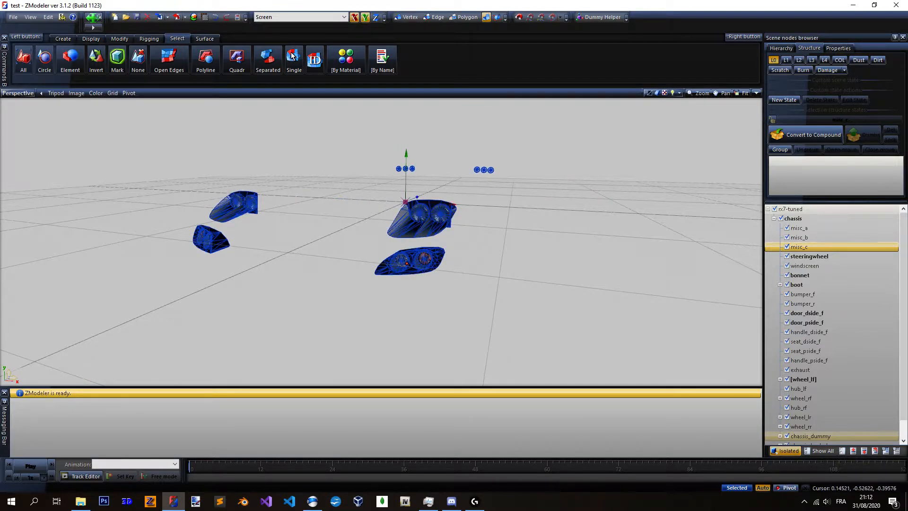
{"action": "middle_click_drag", "start_coordinate": [411, 235], "coordinate": [414, 232]}
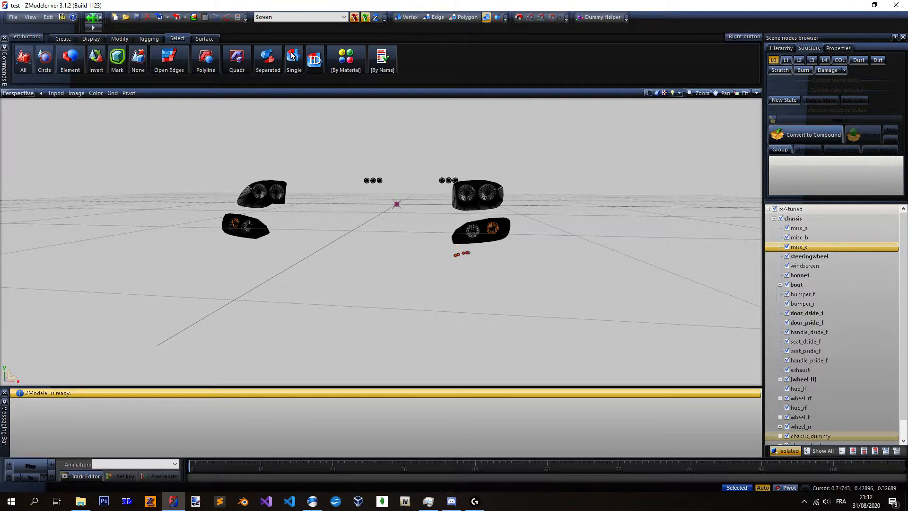
{"action": "left_click", "coordinate": [470, 234]}
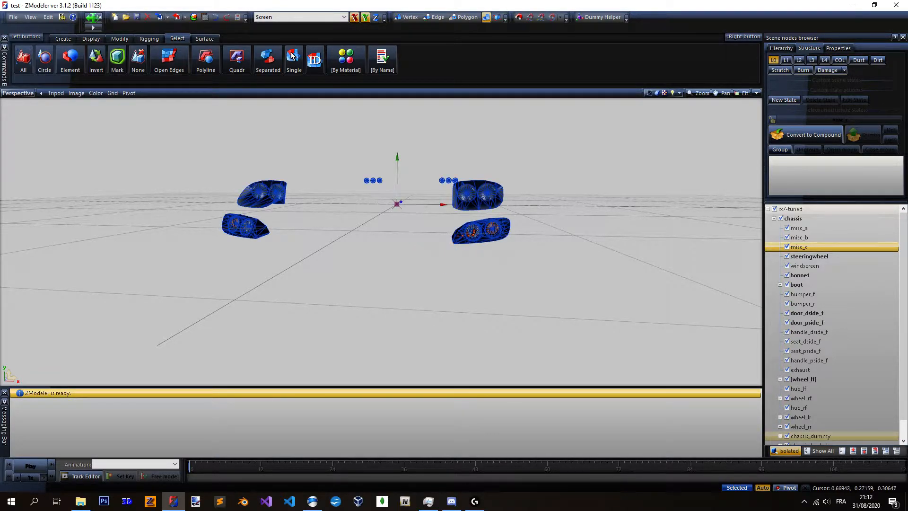
{"action": "middle_click_drag", "start_coordinate": [385, 245], "coordinate": [397, 243]}
{"action": "scroll", "coordinate": [402, 248], "scroll_direction": "down", "scroll_amount": 3}
{"action": "scroll", "coordinate": [402, 248], "scroll_direction": "up", "scroll_amount": 3}
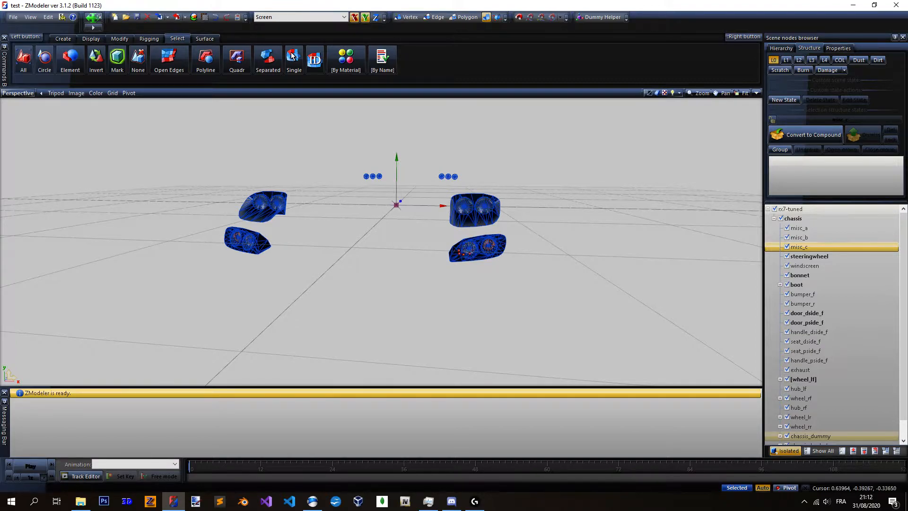
{"action": "mouse_move", "coordinate": [410, 242]}
{"action": "middle_mouse_down"}
{"action": "mouse_move", "coordinate": [393, 241]}
{"action": "mouse_move", "coordinate": [419, 241]}
{"action": "mouse_move", "coordinate": [400, 242]}
{"action": "middle_mouse_up"}
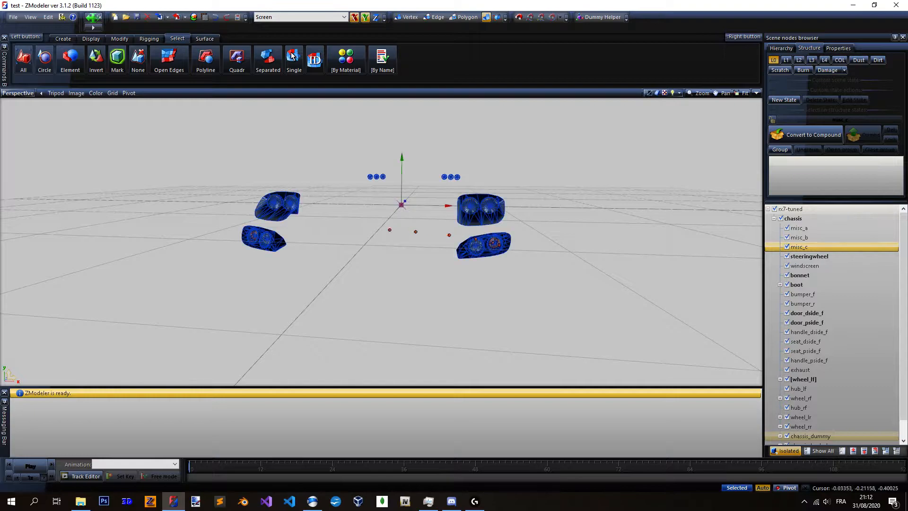
Compare the round rear lamps of the isolated misc_c part with its front lamps.
{"action": "middle_click_drag", "start_coordinate": [432, 237], "coordinate": [366, 242]}
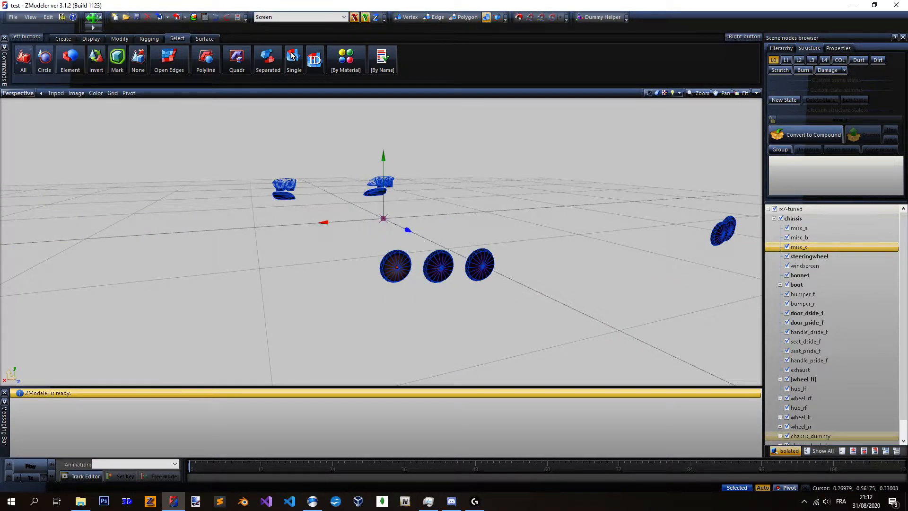
{"action": "mouse_move", "coordinate": [415, 221]}
{"action": "middle_mouse_down"}
{"action": "mouse_move", "coordinate": [392, 232]}
{"action": "mouse_move", "coordinate": [408, 231]}
{"action": "middle_mouse_up"}
{"action": "scroll", "coordinate": [408, 231], "scroll_direction": "up", "scroll_amount": 1}
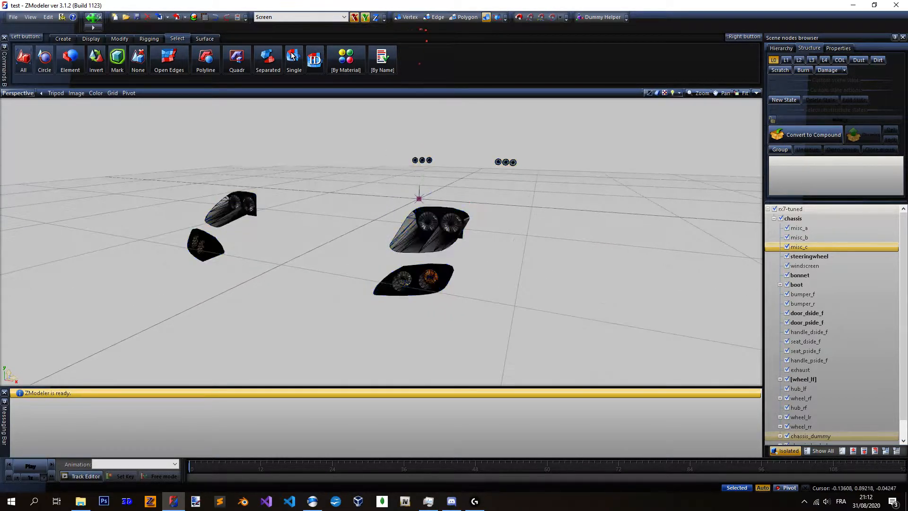
{"action": "left_click", "coordinate": [414, 16]}
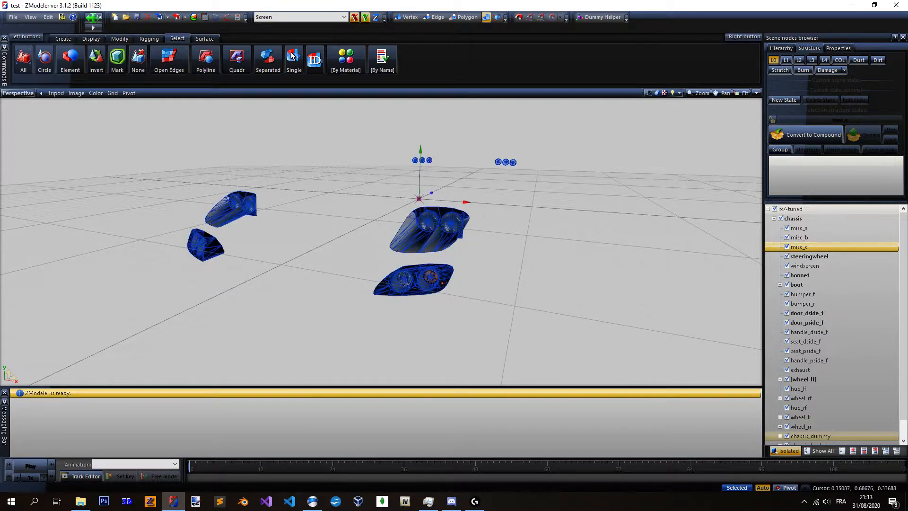
{"action": "middle_click_drag", "start_coordinate": [402, 192], "coordinate": [386, 204]}
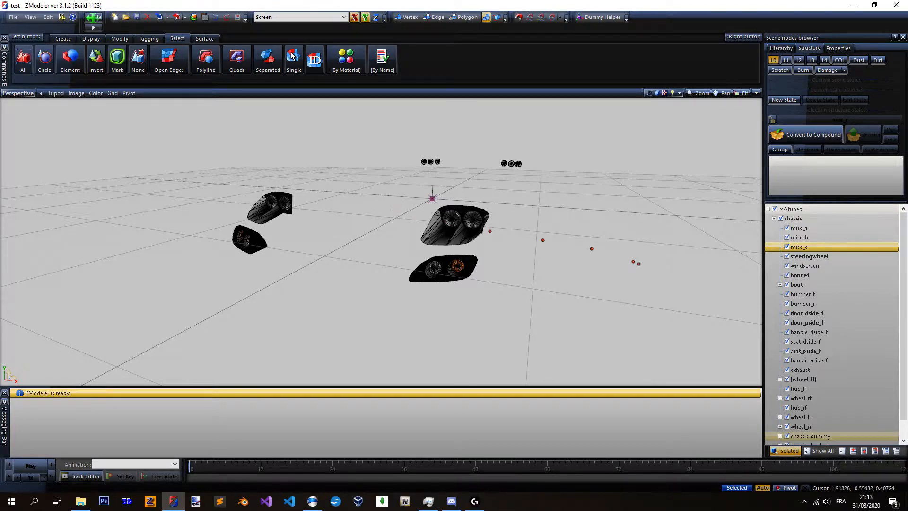
Turn off isolated display and examine the front lights in place on the full car.
{"action": "left_click", "coordinate": [783, 451]}
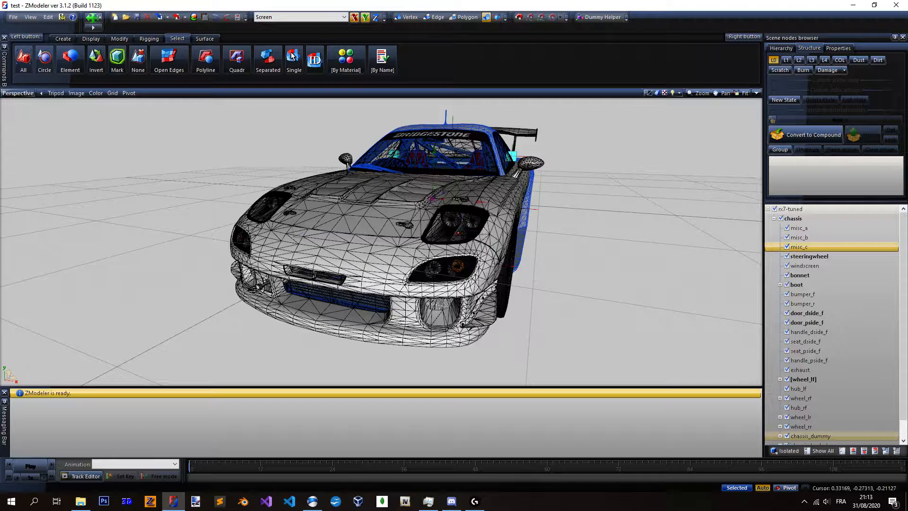
{"action": "mouse_move", "coordinate": [465, 226]}
{"action": "middle_mouse_down"}
{"action": "mouse_move", "coordinate": [479, 229]}
{"action": "mouse_move", "coordinate": [402, 227]}
{"action": "mouse_move", "coordinate": [429, 235]}
{"action": "middle_mouse_up"}
{"action": "scroll", "coordinate": [428, 235], "scroll_direction": "down", "scroll_amount": 2}
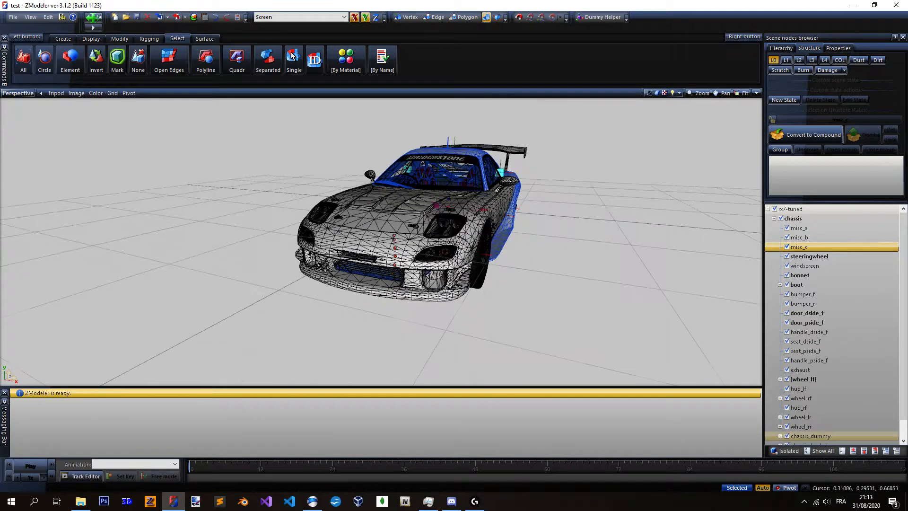
{"action": "scroll", "coordinate": [429, 235], "scroll_direction": "up", "scroll_amount": 2}
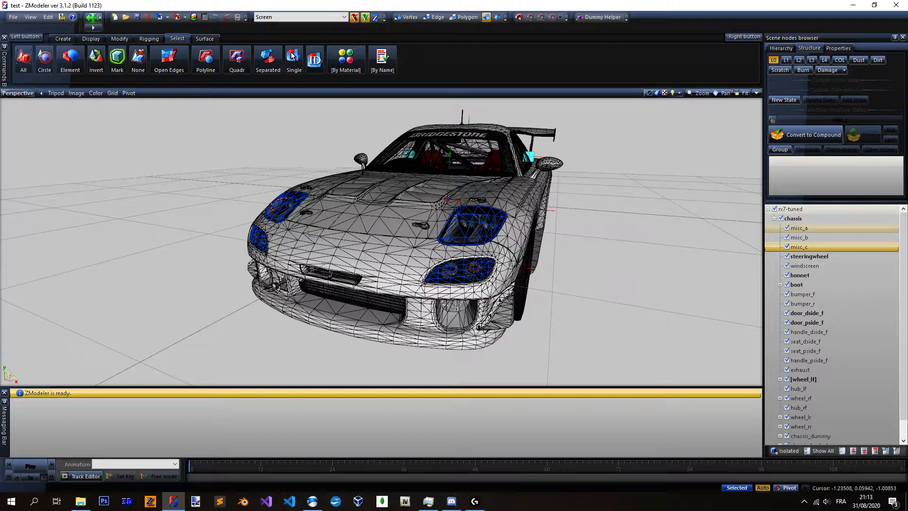
{"action": "scroll", "coordinate": [402, 236], "scroll_direction": "down", "scroll_amount": 3}
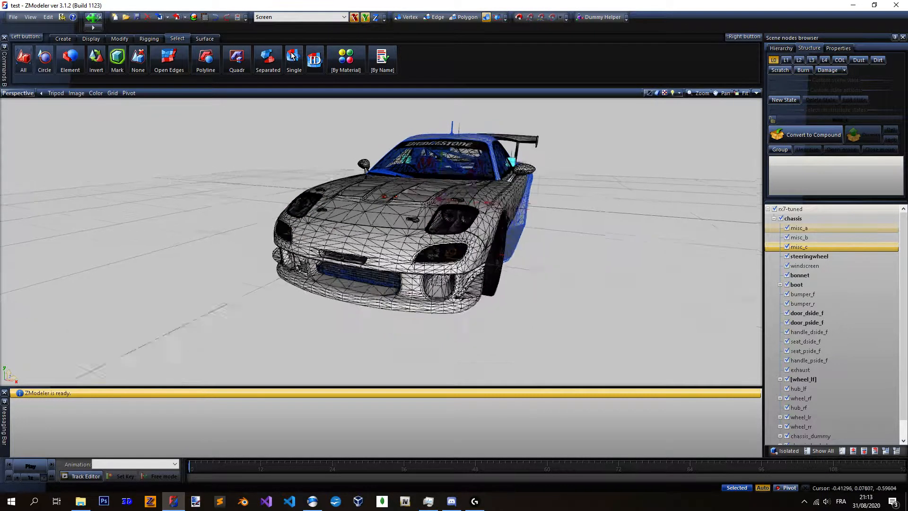
Create four dummy helpers in the scene and rename the first one headlight_l.
{"action": "middle_click_drag", "start_coordinate": [473, 232], "coordinate": [378, 227]}
{"action": "scroll", "coordinate": [402, 232], "scroll_direction": "down", "scroll_amount": 3}
{"action": "scroll", "coordinate": [402, 227], "scroll_direction": "up", "scroll_amount": 3}
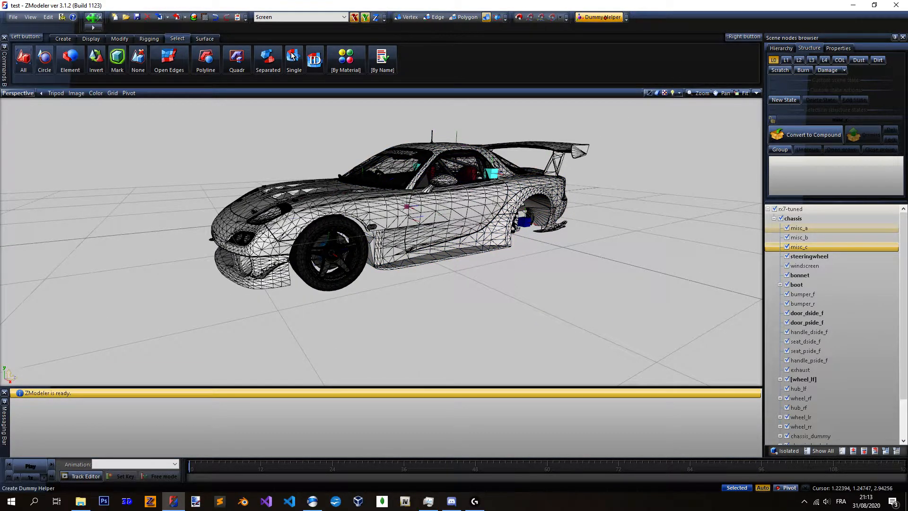
{"action": "scroll", "coordinate": [804, 296], "scroll_direction": "down", "scroll_amount": 2}
{"action": "left_click", "coordinate": [814, 408]}
{"action": "left_click", "coordinate": [813, 407]}
{"action": "type", "text": "headlight_l"}
{"action": "key", "text": "Return"}
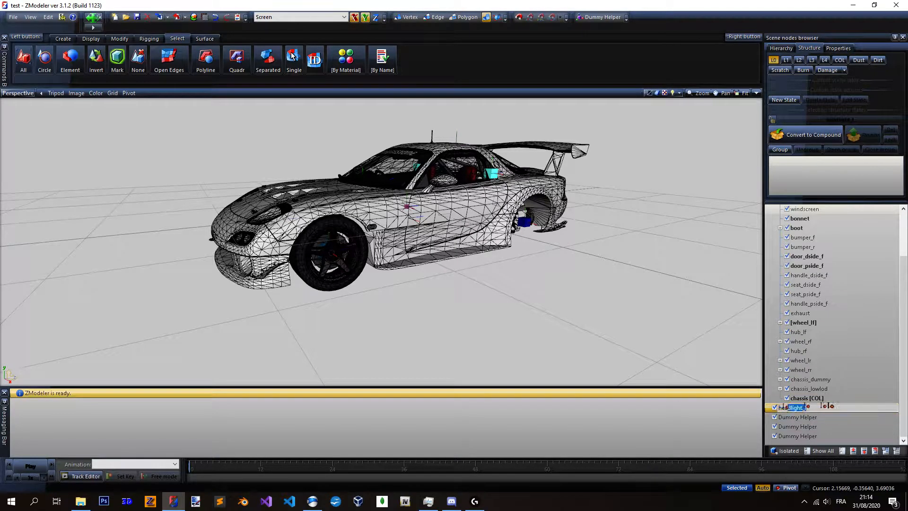
Rename the second dummy helper headlight_r.
{"action": "double_click", "coordinate": [830, 418]}
{"action": "left_click_drag", "start_coordinate": [833, 418], "coordinate": [777, 419]}
{"action": "type", "text": "headlight_l"}
{"action": "key", "text": "BackSpace"}
{"action": "type", "text": "r"}
{"action": "key", "text": "Return"}
Move the headlight_l and headlight_r dummies under the chassis node in the scene hierarchy.
{"action": "middle_click_drag", "start_coordinate": [450, 227], "coordinate": [527, 241]}
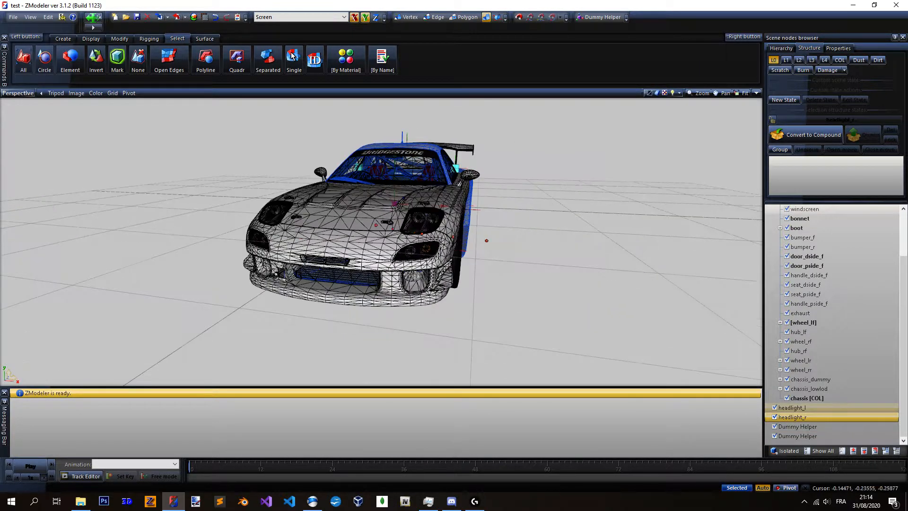
{"action": "scroll", "coordinate": [387, 228], "scroll_direction": "up", "scroll_amount": 3}
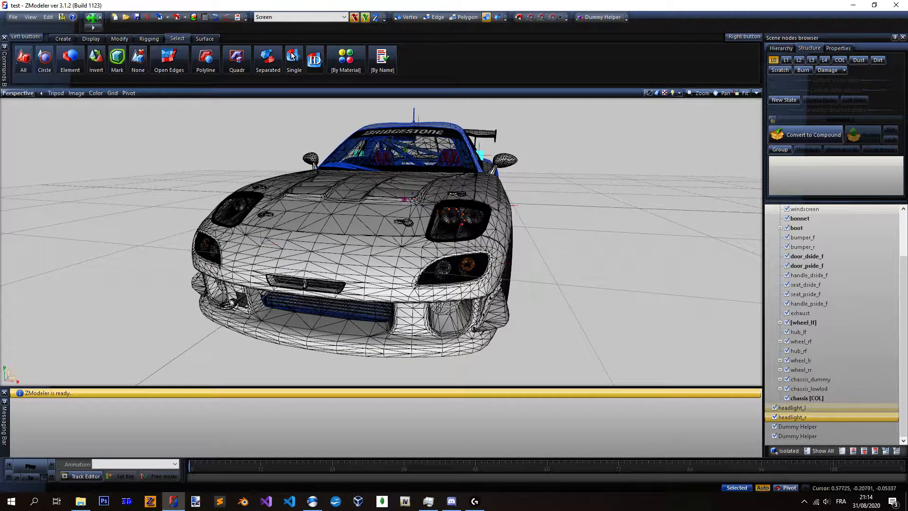
{"action": "scroll", "coordinate": [605, 268], "scroll_direction": "down", "scroll_amount": 2}
{"action": "left_click", "coordinate": [808, 414]}
{"action": "left_click_drag", "start_coordinate": [796, 408], "coordinate": [831, 227]}
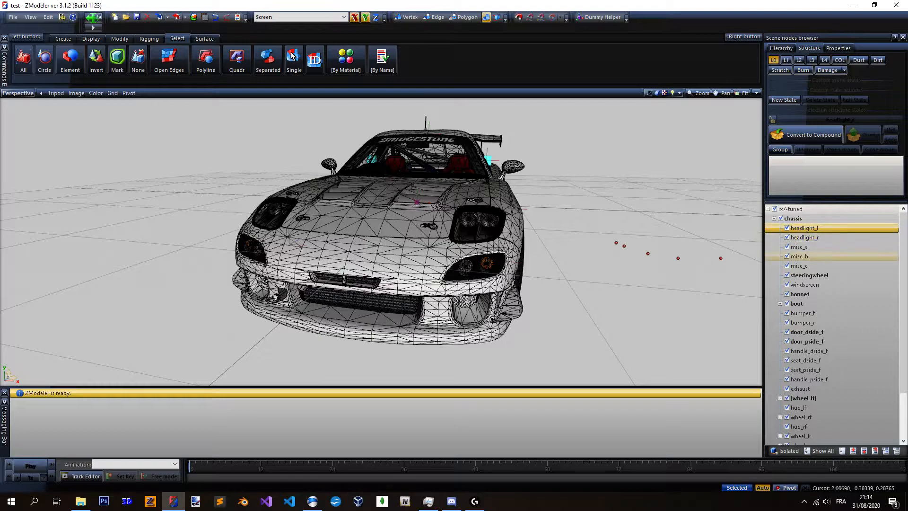
{"action": "scroll", "coordinate": [450, 235], "scroll_direction": "down", "scroll_amount": 2}
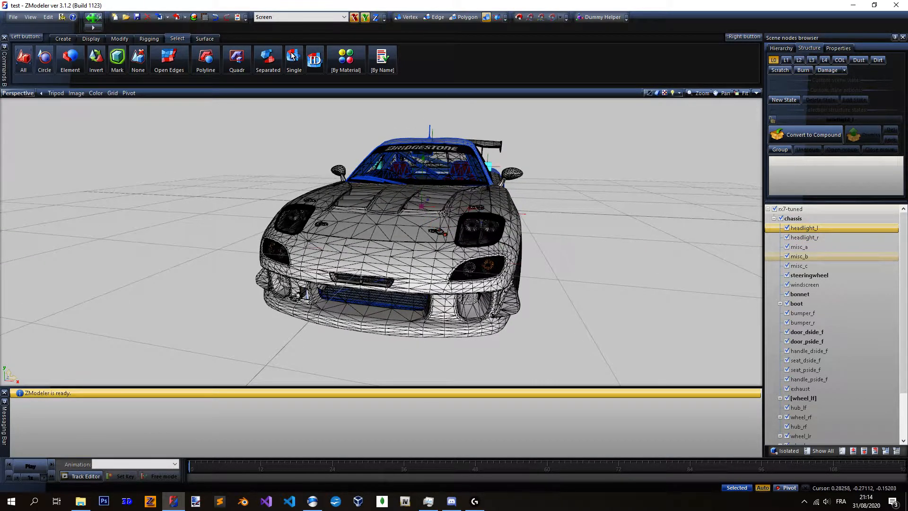
{"action": "scroll", "coordinate": [447, 237], "scroll_direction": "up", "scroll_amount": 2}
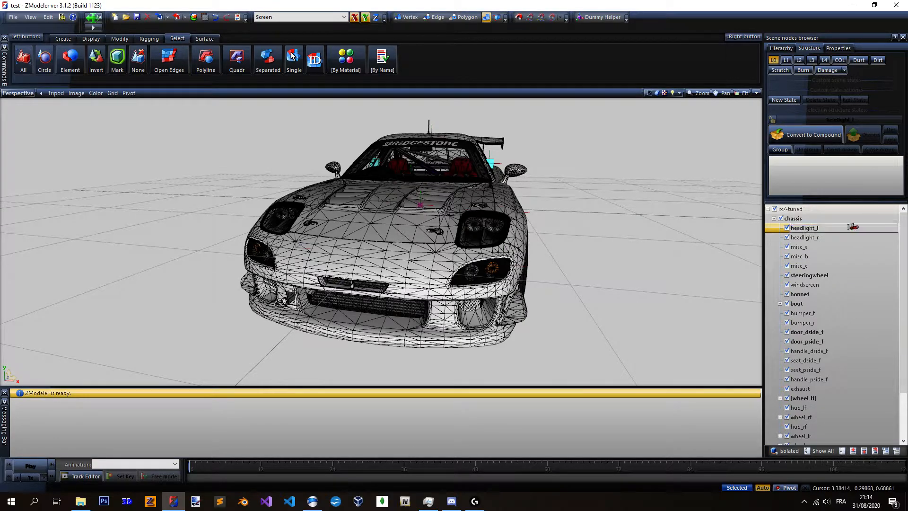
Isolate the bonnet part and inspect its mesh and pivot axes.
{"action": "left_click", "coordinate": [833, 237]}
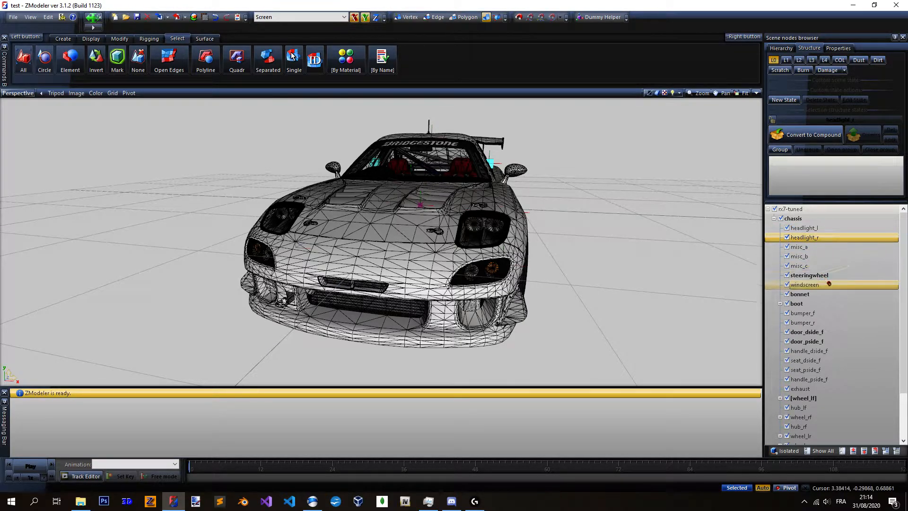
{"action": "left_click", "coordinate": [804, 294]}
{"action": "middle_click_drag", "start_coordinate": [653, 273], "coordinate": [595, 273]}
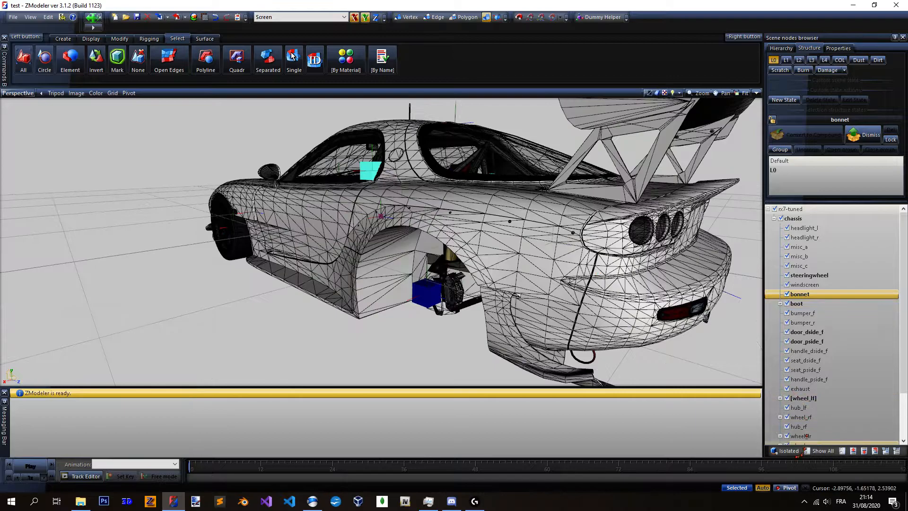
{"action": "left_click", "coordinate": [786, 450]}
{"action": "middle_click_drag", "start_coordinate": [431, 223], "coordinate": [563, 265]}
{"action": "scroll", "coordinate": [406, 247], "scroll_direction": "up", "scroll_amount": 3}
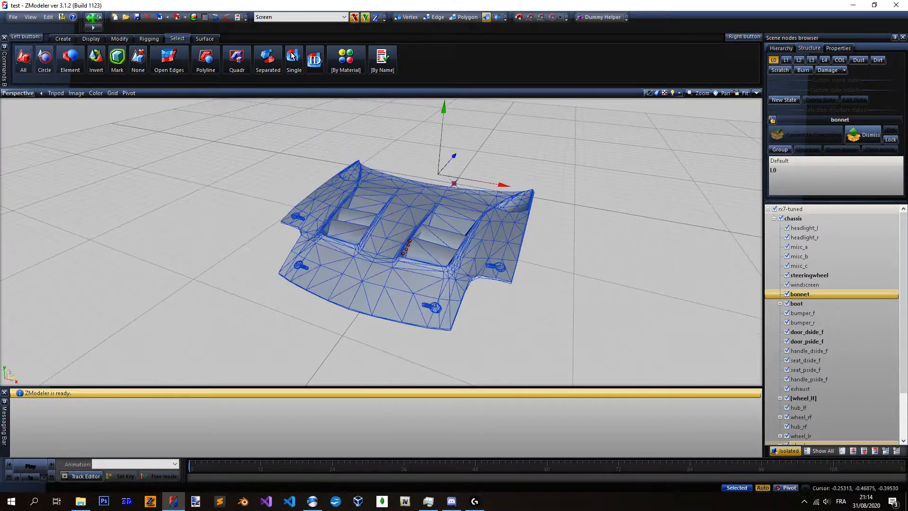
{"action": "scroll", "coordinate": [416, 243], "scroll_direction": "down", "scroll_amount": 4}
{"action": "scroll", "coordinate": [416, 243], "scroll_direction": "up", "scroll_amount": 2}
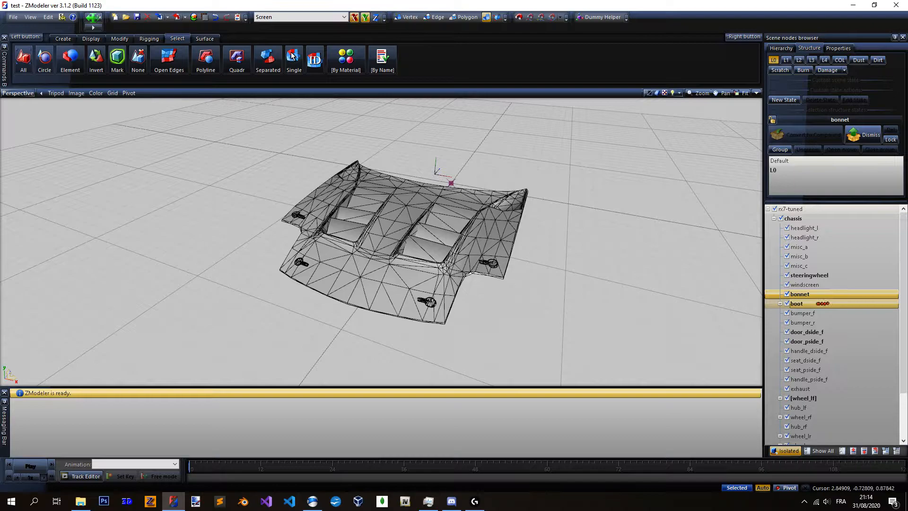
{"action": "mouse_move", "coordinate": [629, 284]}
{"action": "middle_mouse_down"}
{"action": "mouse_move", "coordinate": [639, 272]}
{"action": "mouse_move", "coordinate": [615, 282]}
{"action": "middle_mouse_up"}
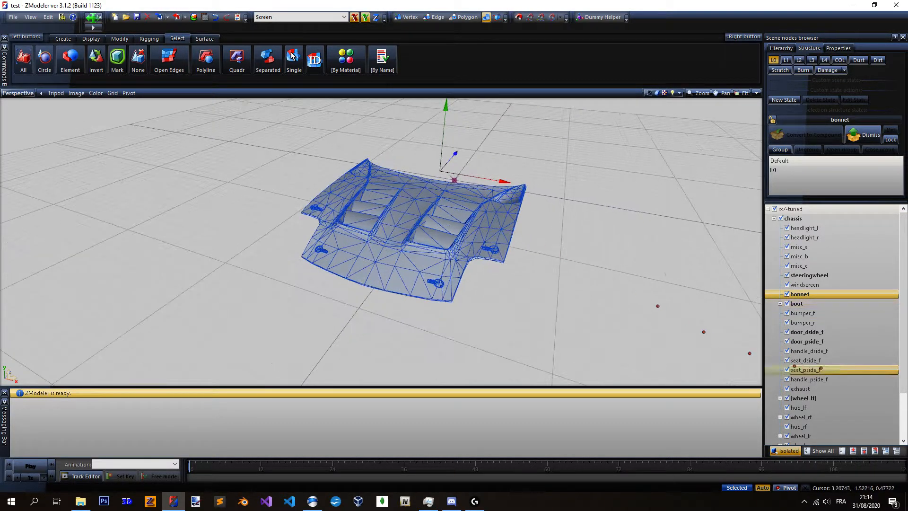
Switch the isolated display to misc_c and inspect where its headlights sit.
{"action": "left_click", "coordinate": [800, 256]}
{"action": "left_click", "coordinate": [800, 265]}
{"action": "middle_click_drag", "start_coordinate": [495, 272], "coordinate": [460, 227]}
{"action": "scroll", "coordinate": [460, 228], "scroll_direction": "down", "scroll_amount": 2}
{"action": "scroll", "coordinate": [460, 228], "scroll_direction": "up", "scroll_amount": 2}
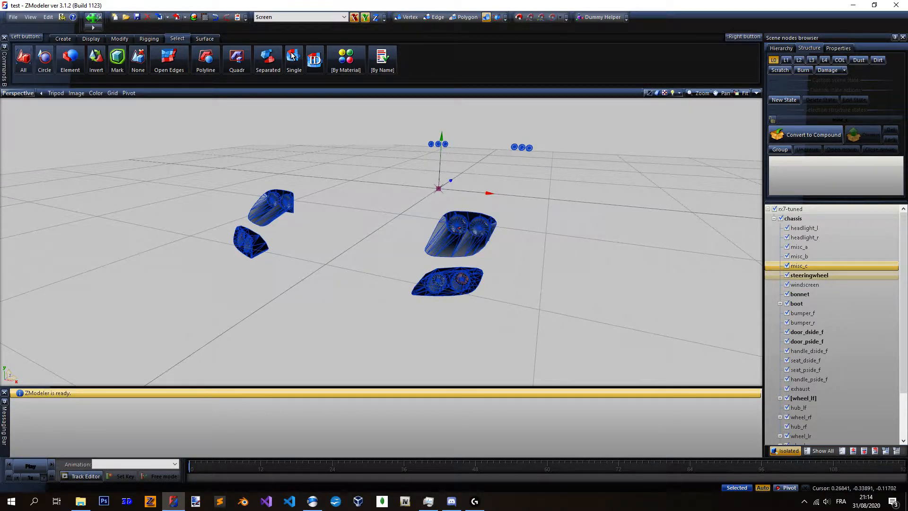
{"action": "scroll", "coordinate": [559, 223], "scroll_direction": "down", "scroll_amount": 2}
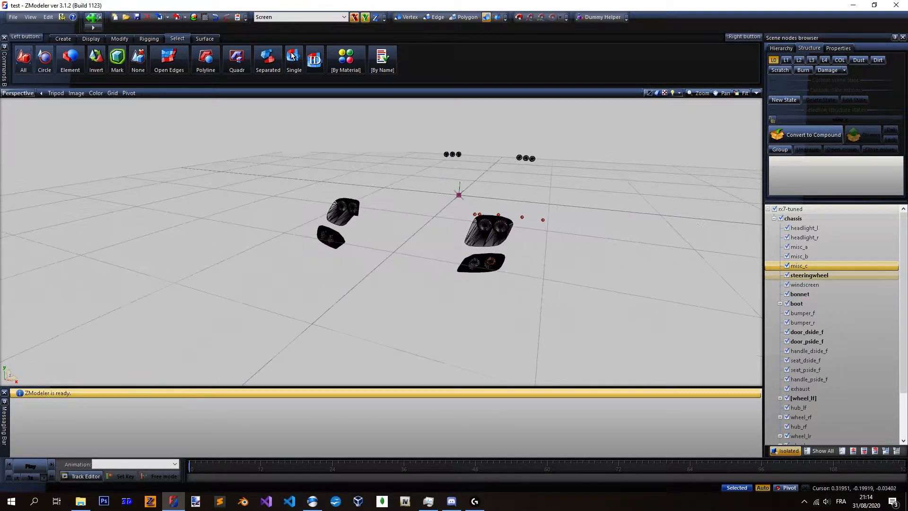
Show the full car, isolate the headlight_l and headlight_r dummies to inspect their position, and restore the full car display.
{"action": "left_click", "coordinate": [786, 451]}
{"action": "left_click", "coordinate": [821, 228]}
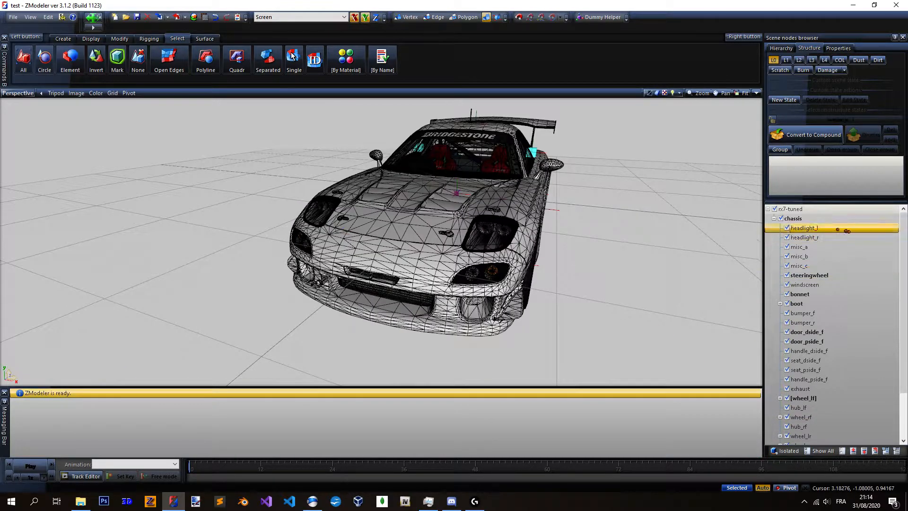
{"action": "left_click", "coordinate": [828, 227]}
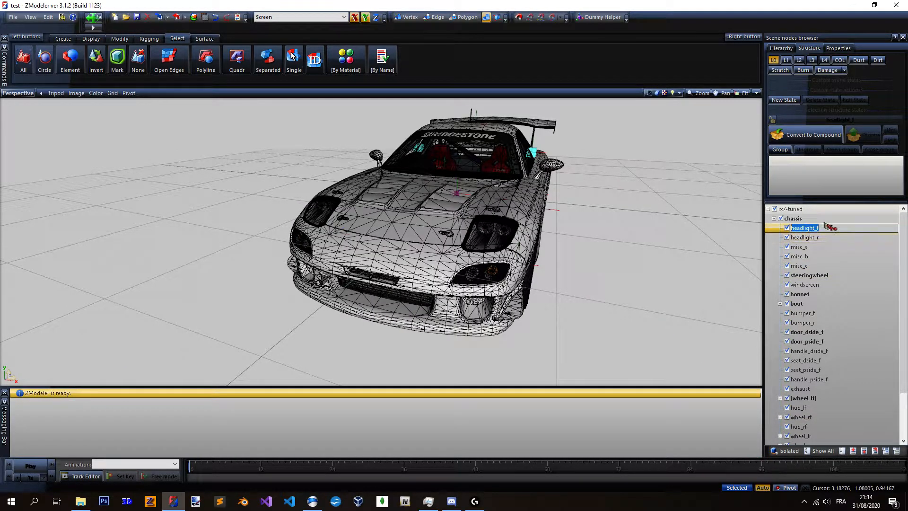
{"action": "left_click", "coordinate": [812, 236], "text": "ctrl"}
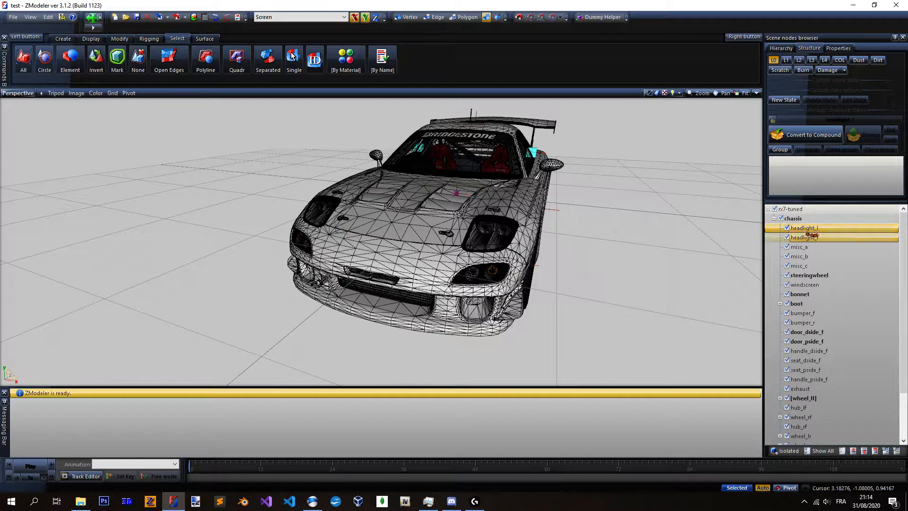
{"action": "scroll", "coordinate": [376, 225], "scroll_direction": "down", "scroll_amount": 1}
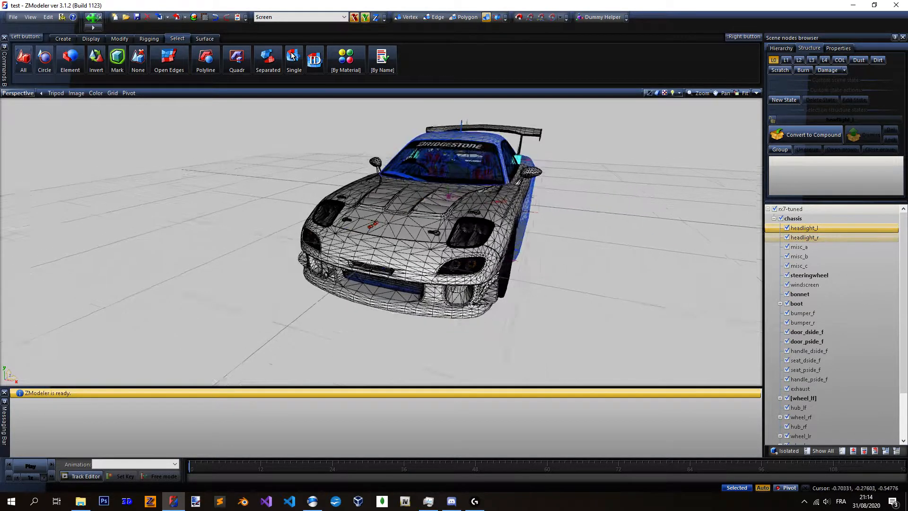
{"action": "scroll", "coordinate": [374, 225], "scroll_direction": "up", "scroll_amount": 1}
{"action": "left_click", "coordinate": [793, 451]}
{"action": "middle_click_drag", "start_coordinate": [473, 236], "coordinate": [331, 237]}
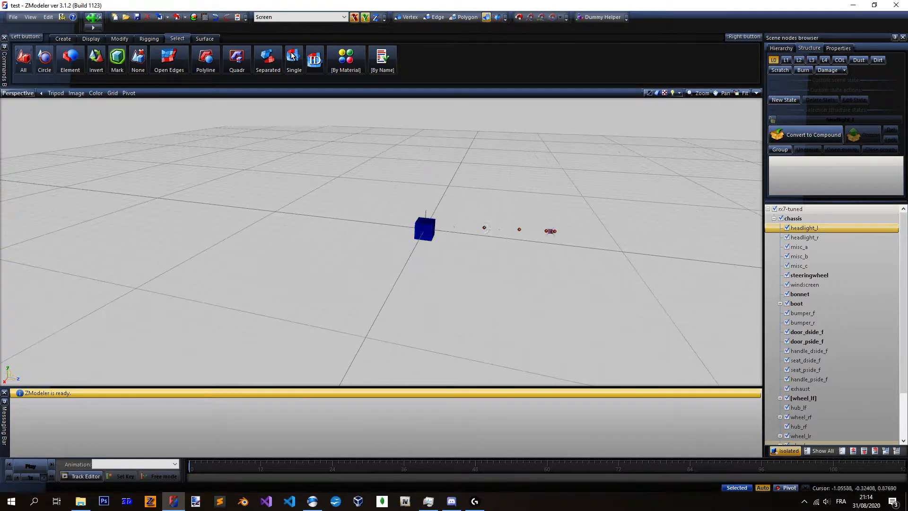
{"action": "scroll", "coordinate": [432, 230], "scroll_direction": "down", "scroll_amount": 3}
{"action": "left_click", "coordinate": [785, 451]}
{"action": "middle_click_drag", "start_coordinate": [308, 237], "coordinate": [410, 246]}
{"action": "scroll", "coordinate": [411, 246], "scroll_direction": "up", "scroll_amount": 2}
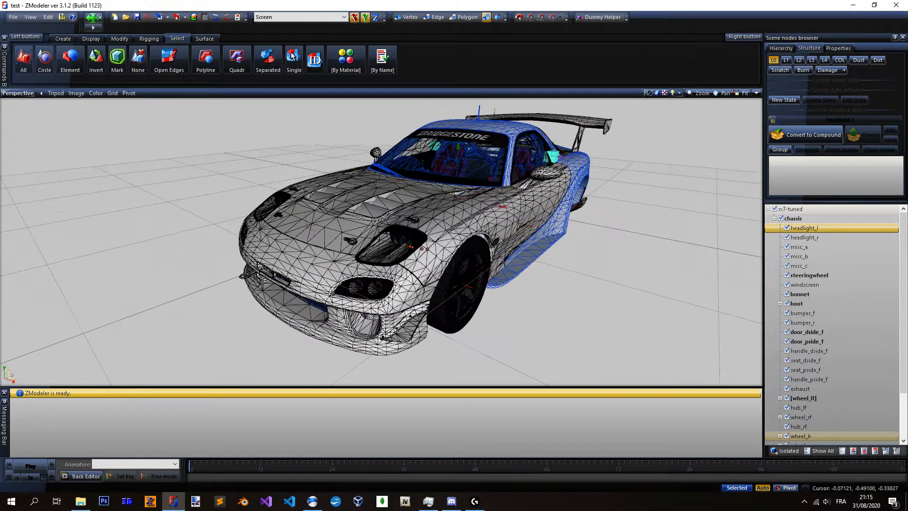
Go through headlight_l, headlight_r, misc_b and misc_c in the scene hierarchy and inspect them in isolated display.
{"action": "left_click", "coordinate": [823, 227]}
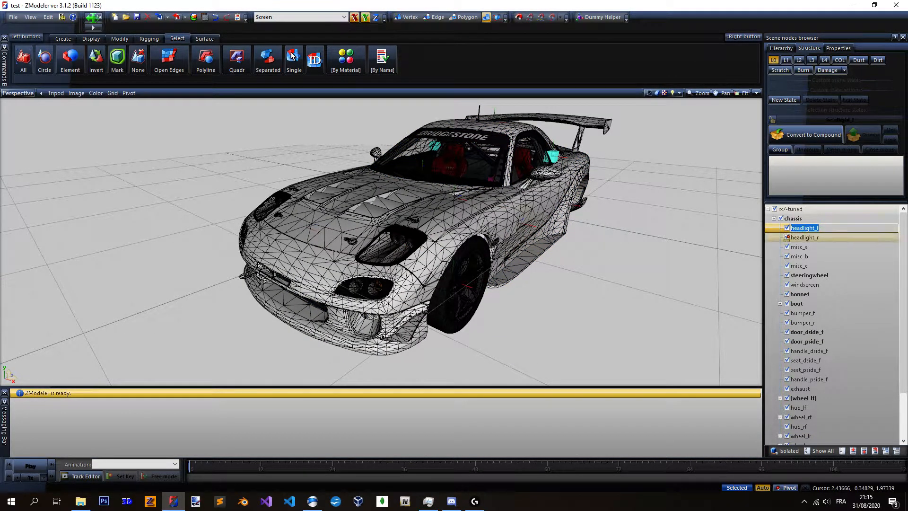
{"action": "left_click_drag", "start_coordinate": [827, 228], "coordinate": [781, 229]}
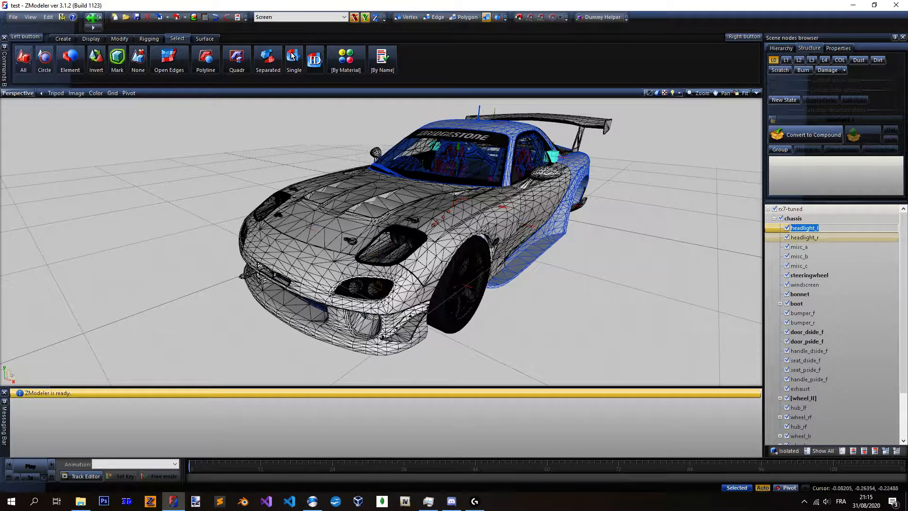
{"action": "scroll", "coordinate": [504, 206], "scroll_direction": "down", "scroll_amount": 2}
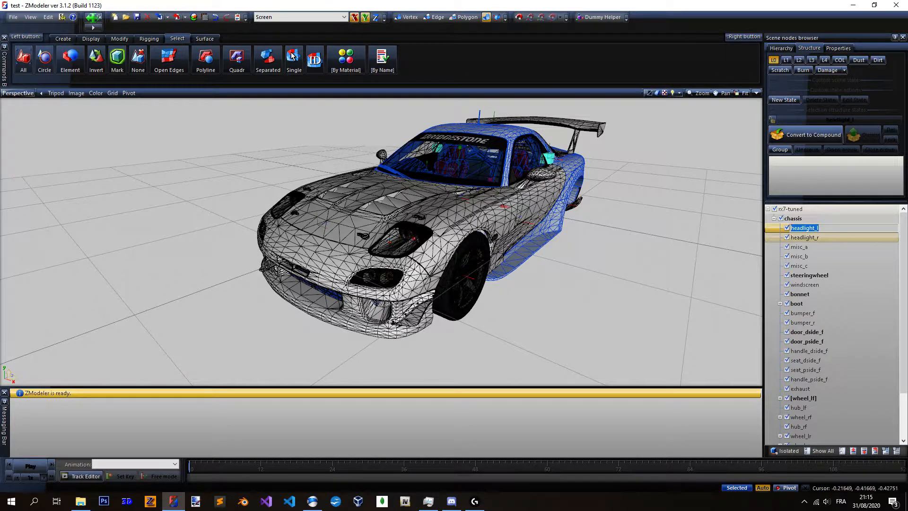
{"action": "left_click", "coordinate": [813, 237]}
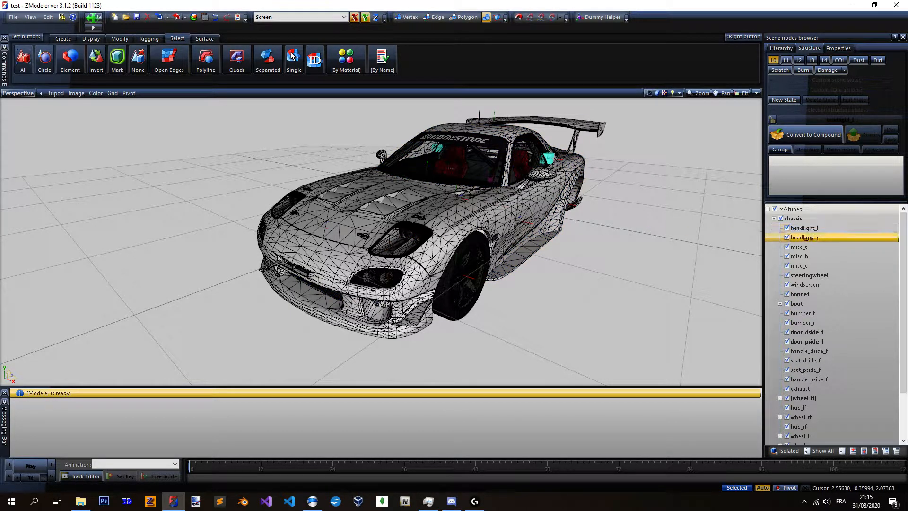
{"action": "left_click", "coordinate": [804, 256]}
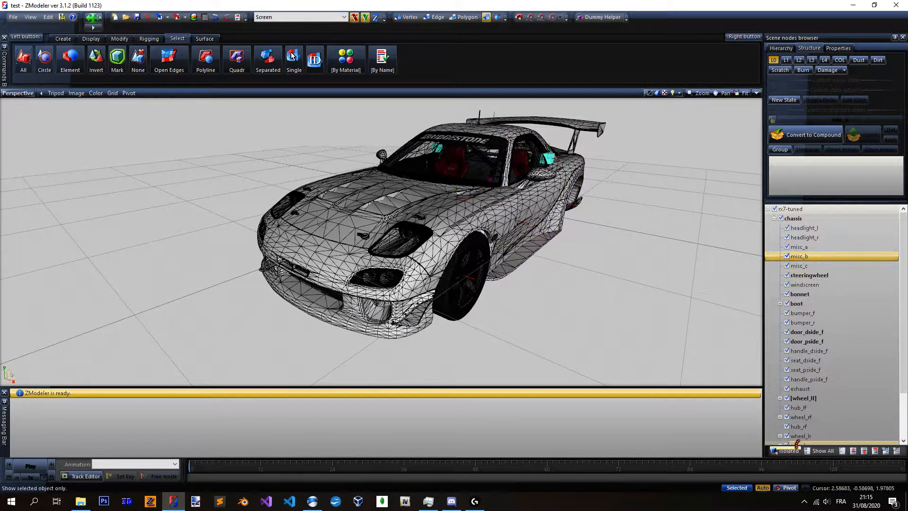
{"action": "left_click", "coordinate": [789, 450]}
{"action": "left_click", "coordinate": [804, 265]}
{"action": "scroll", "coordinate": [416, 241], "scroll_direction": "down", "scroll_amount": 1}
{"action": "scroll", "coordinate": [416, 241], "scroll_direction": "up", "scroll_amount": 2}
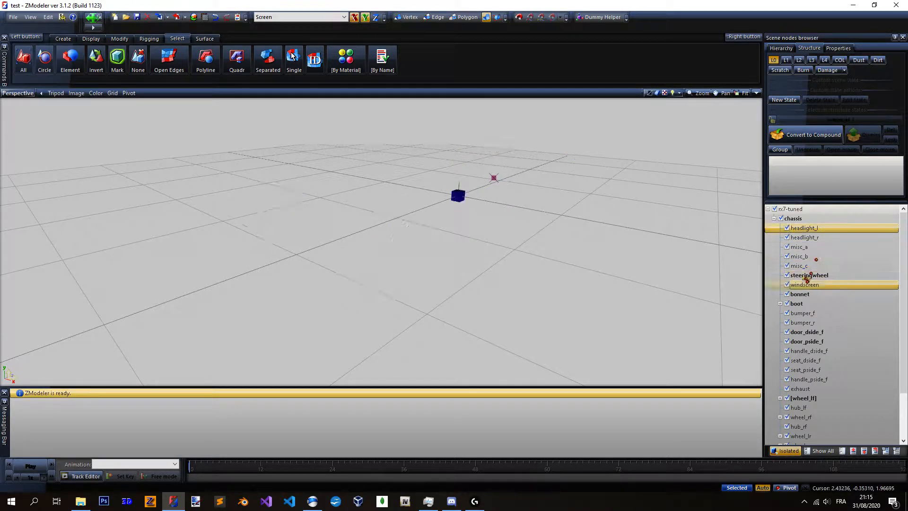
Compare the position of the headlight dummies with the misc_c light meshes by alternating which one is isolated.
{"action": "left_click", "coordinate": [810, 228]}
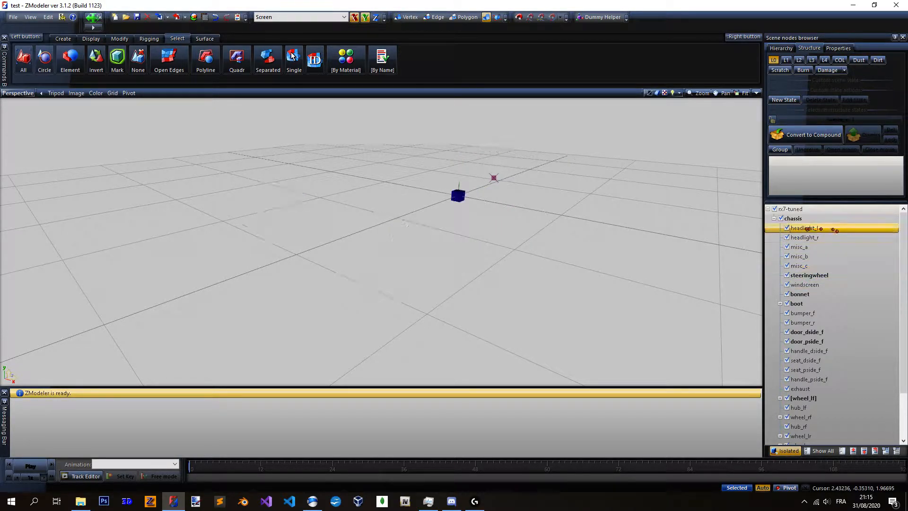
{"action": "left_click", "coordinate": [804, 266]}
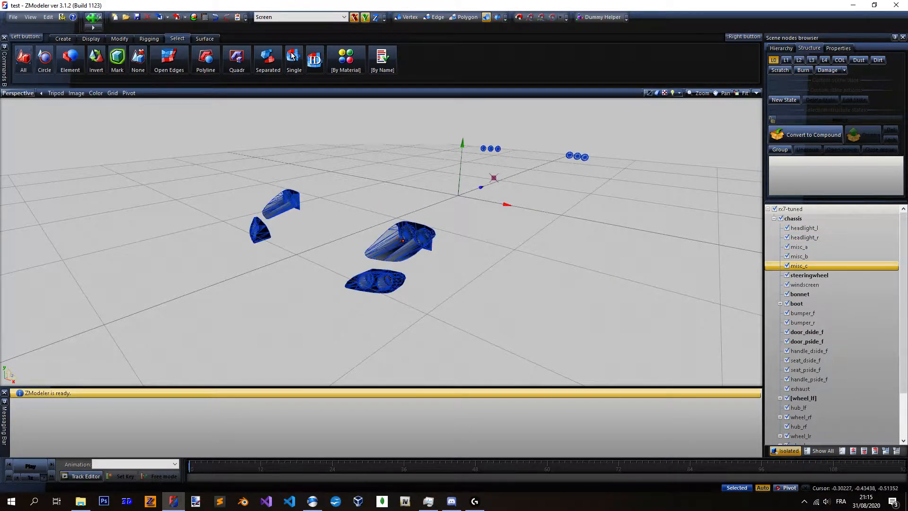
{"action": "left_click", "coordinate": [809, 228]}
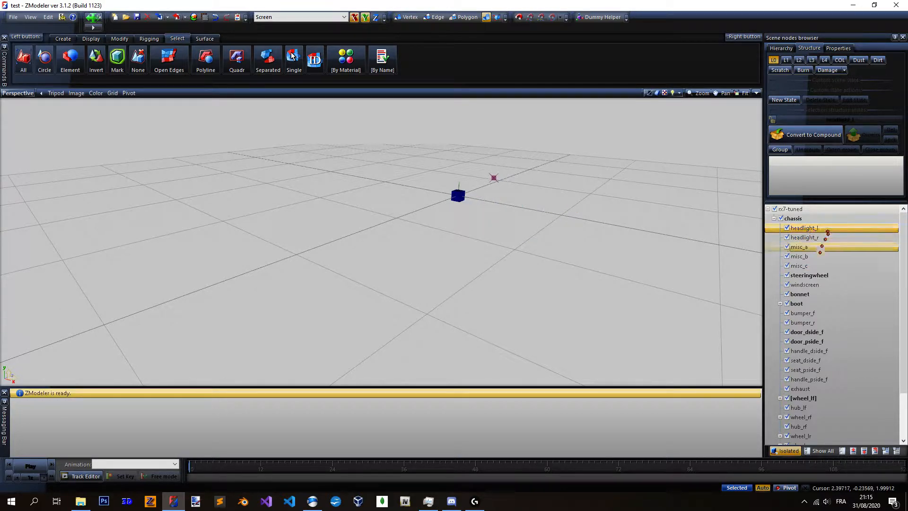
{"action": "left_click", "coordinate": [825, 266]}
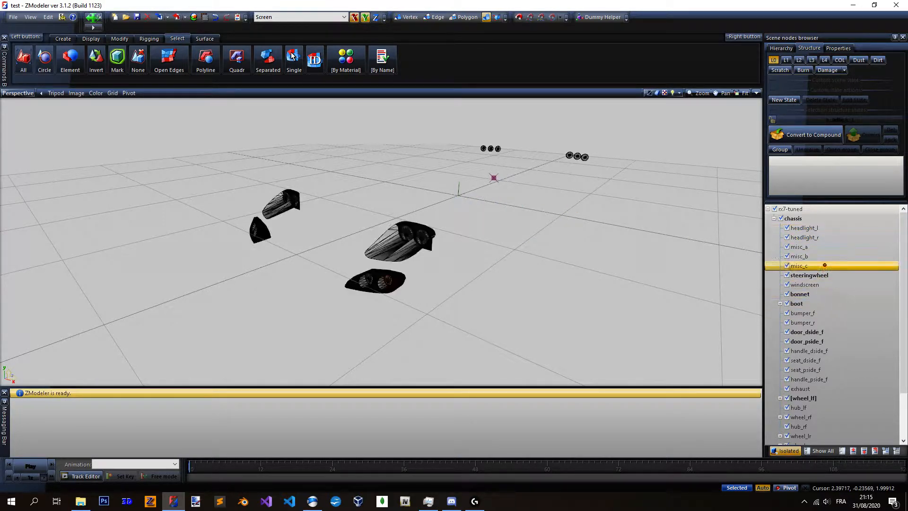
{"action": "middle_click_drag", "start_coordinate": [426, 241], "coordinate": [532, 240]}
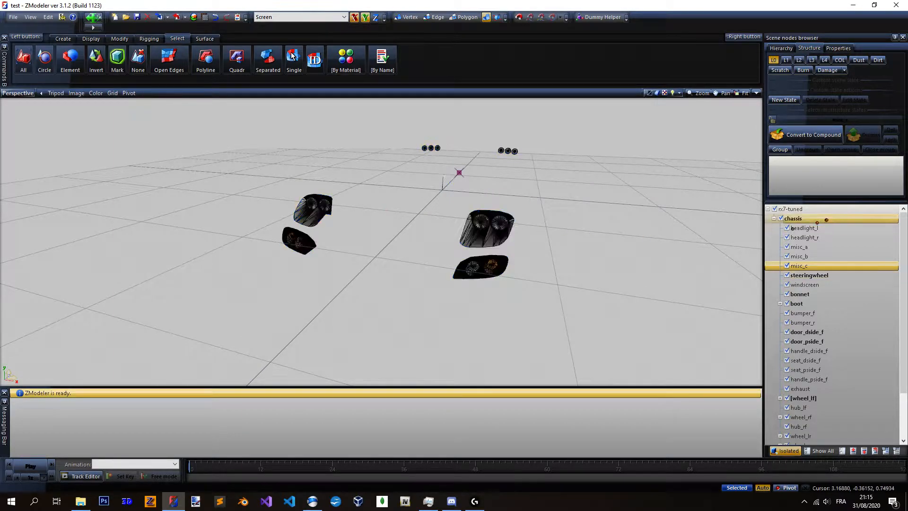
{"action": "left_click", "coordinate": [825, 227]}
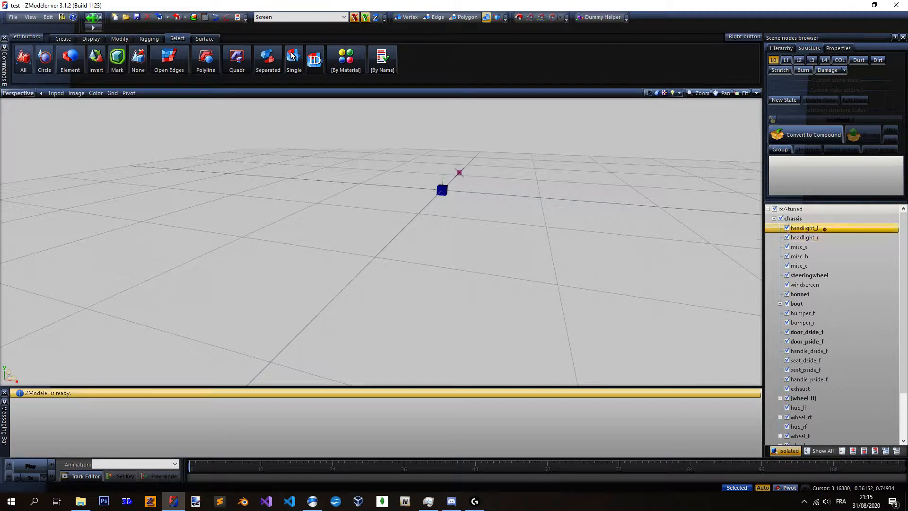
{"action": "left_click", "coordinate": [799, 256]}
{"action": "left_click", "coordinate": [799, 265], "text": "shift"}
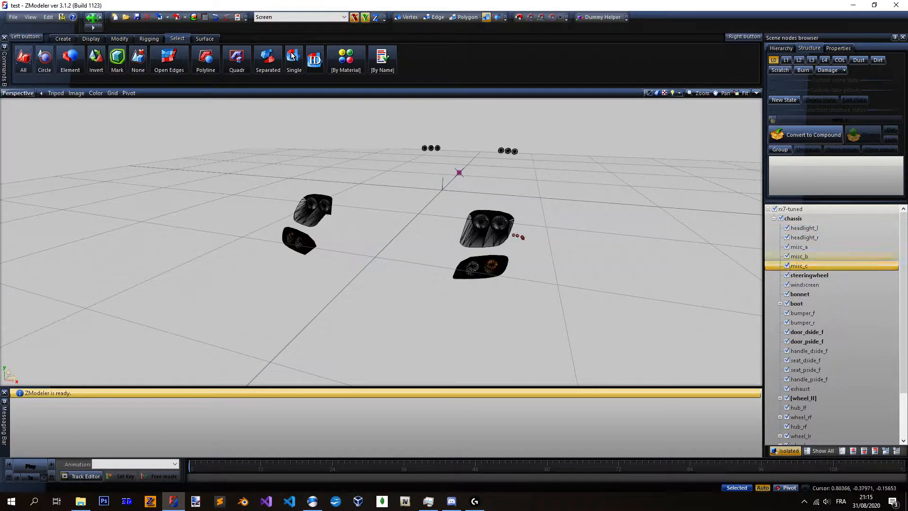
{"action": "scroll", "coordinate": [489, 227], "scroll_direction": "up", "scroll_amount": 2}
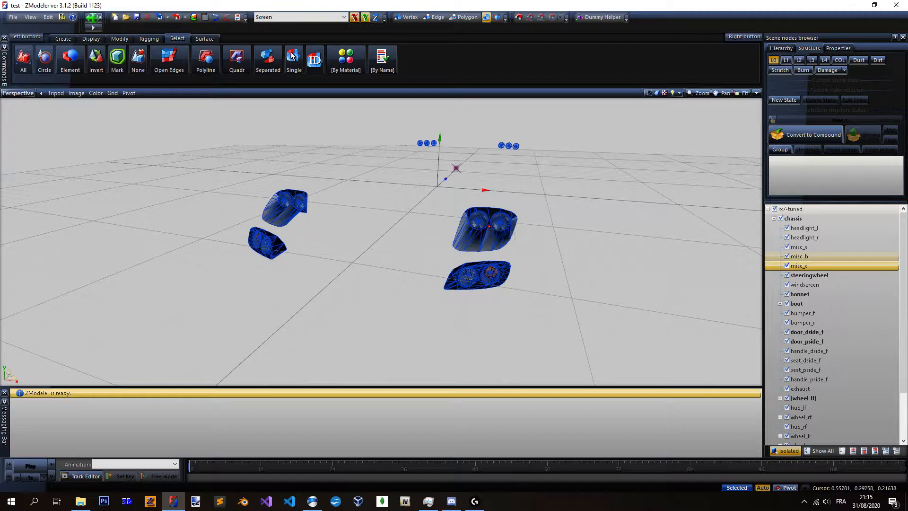
{"action": "left_click", "coordinate": [802, 227]}
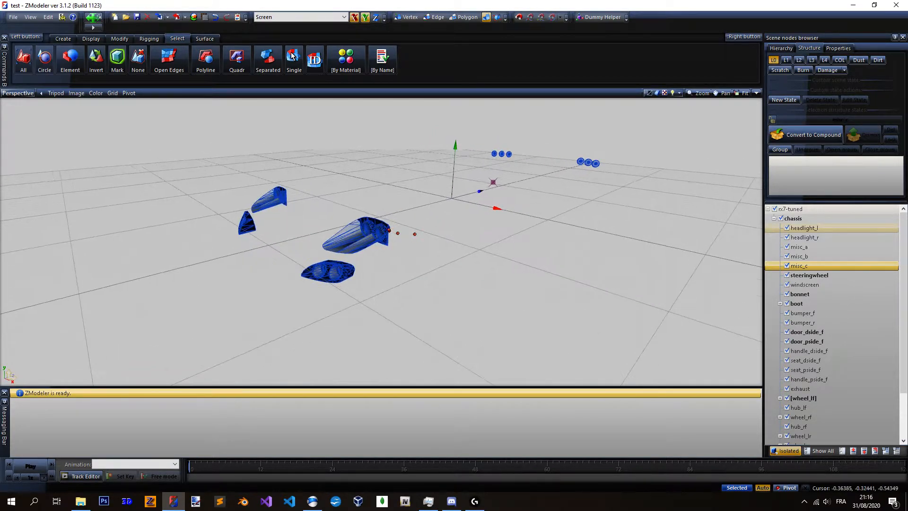
{"action": "left_click", "coordinate": [814, 230]}
{"action": "left_click", "coordinate": [847, 236]}
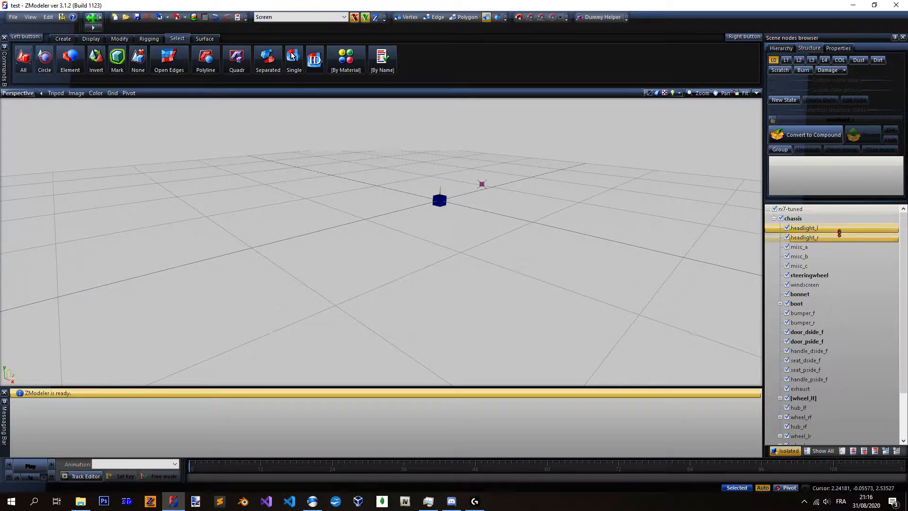
Restore the full car display and rename the first unnamed dummy helper brakelight_l.
{"action": "left_click", "coordinate": [837, 247], "text": "ctrl"}
{"action": "scroll", "coordinate": [837, 242], "scroll_direction": "down", "scroll_amount": 1}
{"action": "scroll", "coordinate": [836, 242], "scroll_direction": "down", "scroll_amount": 1}
{"action": "left_click", "coordinate": [798, 427]}
{"action": "left_click", "coordinate": [798, 426]}
{"action": "left_click", "coordinate": [786, 451]}
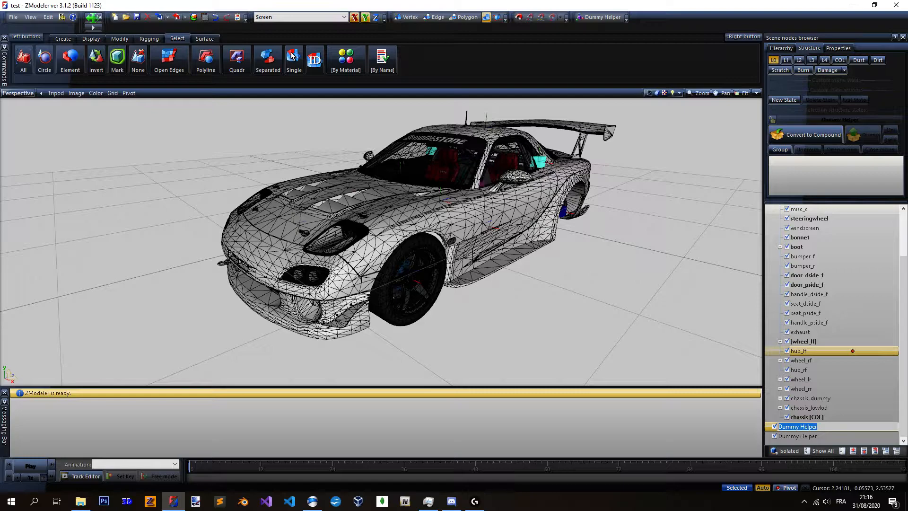
{"action": "type", "text": "brakelight_l"}
{"action": "key", "text": "Return"}
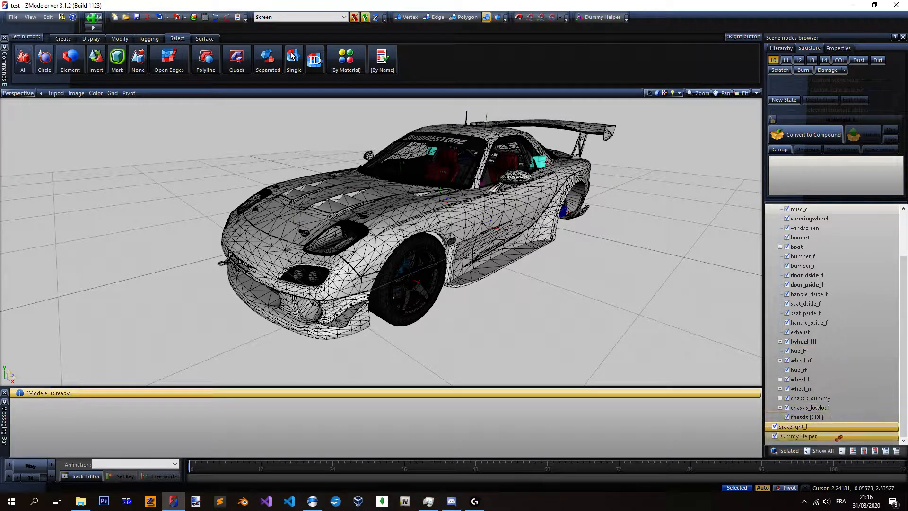
Rename the next dummy helper brakelight_r and move both brake light dummies under the chassis node above misc_a.
{"action": "double_click", "coordinate": [862, 434]}
{"action": "type", "text": "brakeligh"}
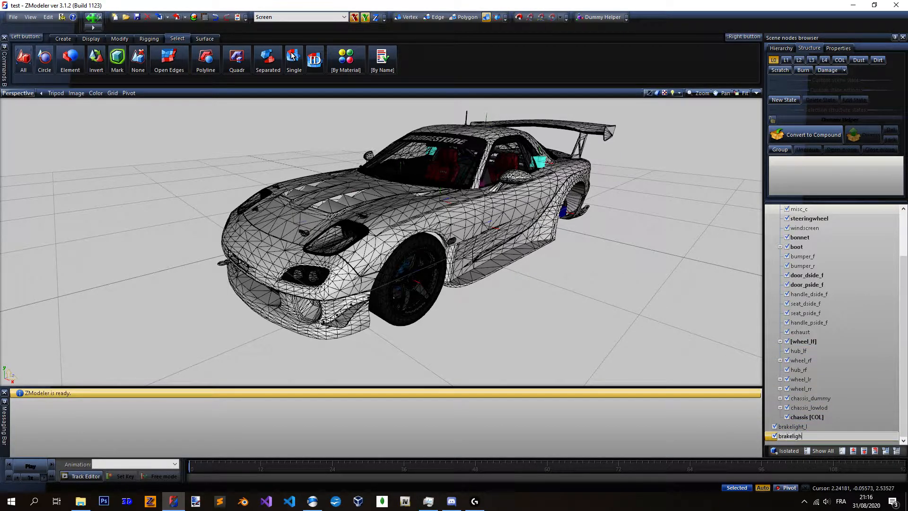
{"action": "type", "text": "t_r"}
{"action": "key", "text": "Return"}
{"action": "left_click", "coordinate": [793, 426], "text": "ctrl"}
{"action": "left_click_drag", "start_coordinate": [793, 426], "coordinate": [799, 244]}
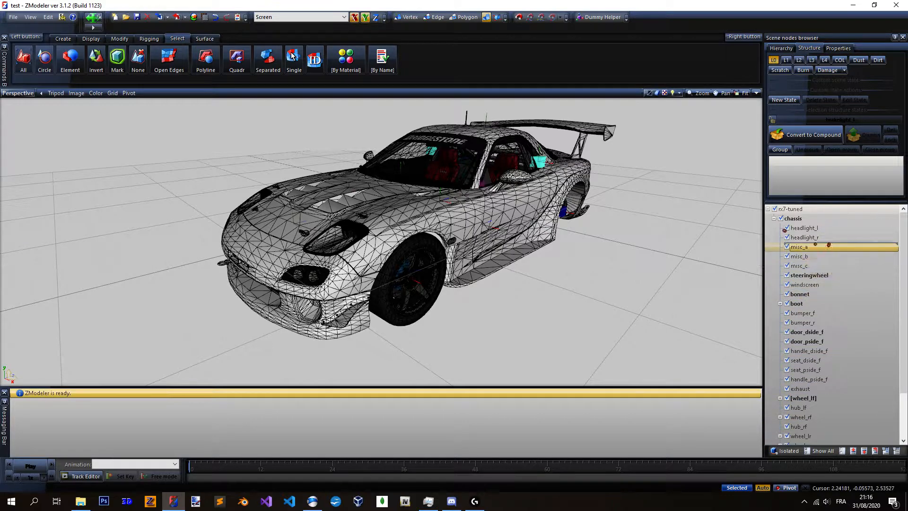
Rename the first remaining dummy helper indicator_lf, checking the indicator names in the light IDs document.
{"action": "scroll", "coordinate": [833, 294], "scroll_direction": "down", "scroll_amount": 4}
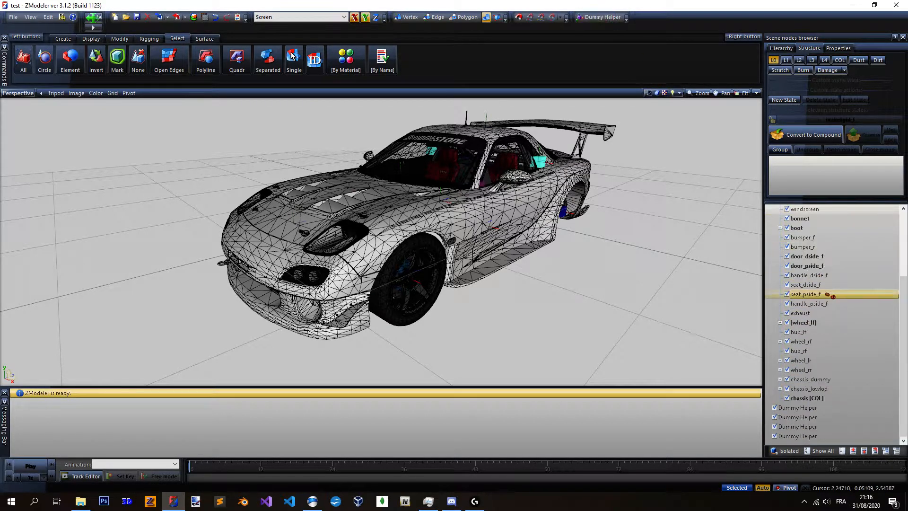
{"action": "left_click", "coordinate": [858, 408]}
{"action": "key", "text": "F2"}
{"action": "type", "text": "indicator"}
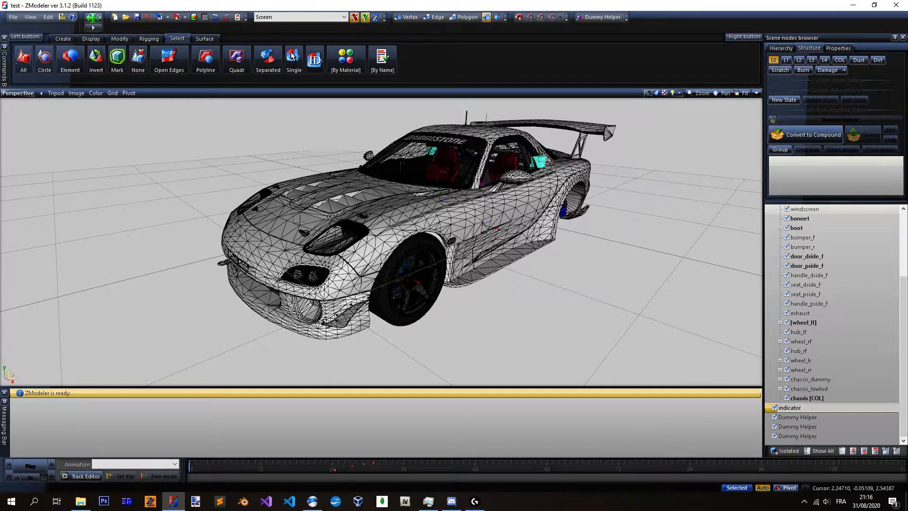
{"action": "left_click", "coordinate": [313, 501]}
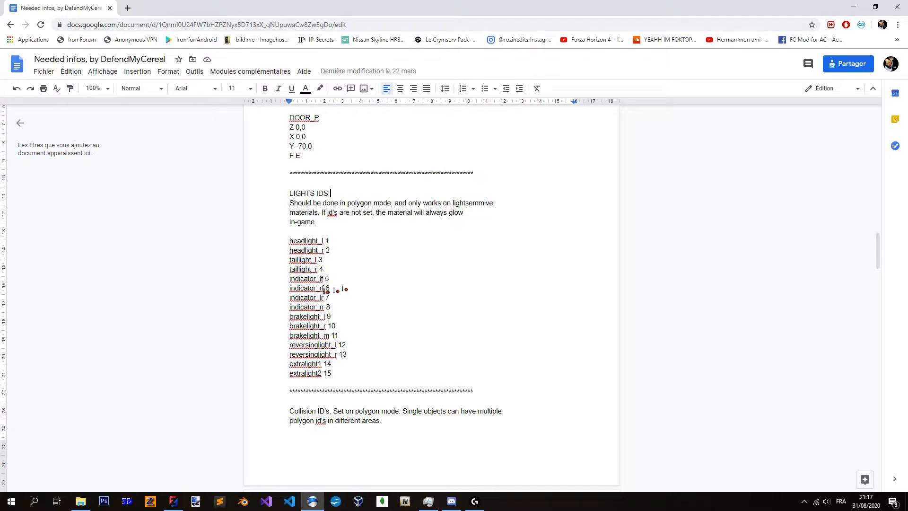
{"action": "key", "text": "alt+Tab"}
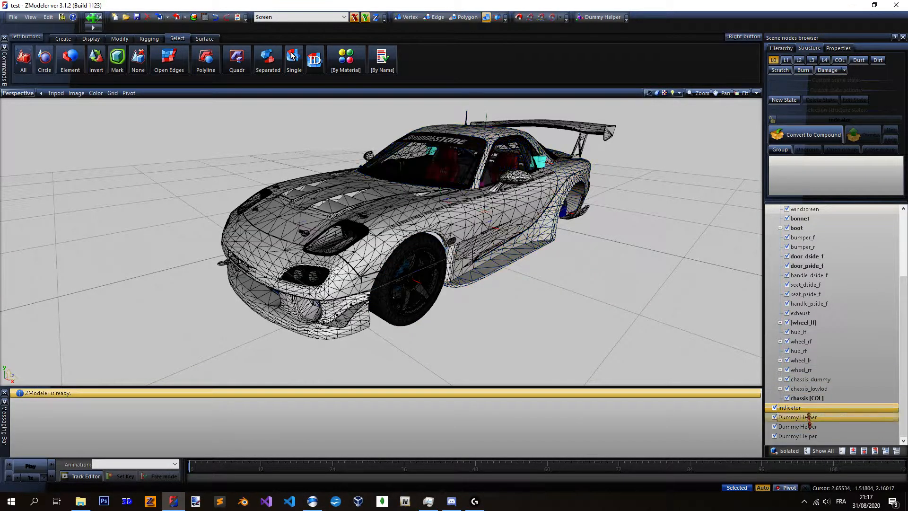
{"action": "left_click", "coordinate": [822, 410]}
{"action": "type", "text": "_lf"}
{"action": "key", "text": "Return"}
Copy the indicator_lf name to the second remaining dummy helper and change it to indicator_rf.
{"action": "left_click", "coordinate": [827, 416]}
{"action": "left_click", "coordinate": [833, 407]}
{"action": "left_click_drag", "start_coordinate": [842, 407], "coordinate": [772, 408]}
{"action": "key", "text": "ctrl+c"}
{"action": "left_click", "coordinate": [839, 417]}
{"action": "left_click", "coordinate": [829, 417]}
{"action": "left_click_drag", "start_coordinate": [851, 418], "coordinate": [760, 418]}
{"action": "key", "text": "ctrl+v"}
{"action": "left_click", "coordinate": [825, 424]}
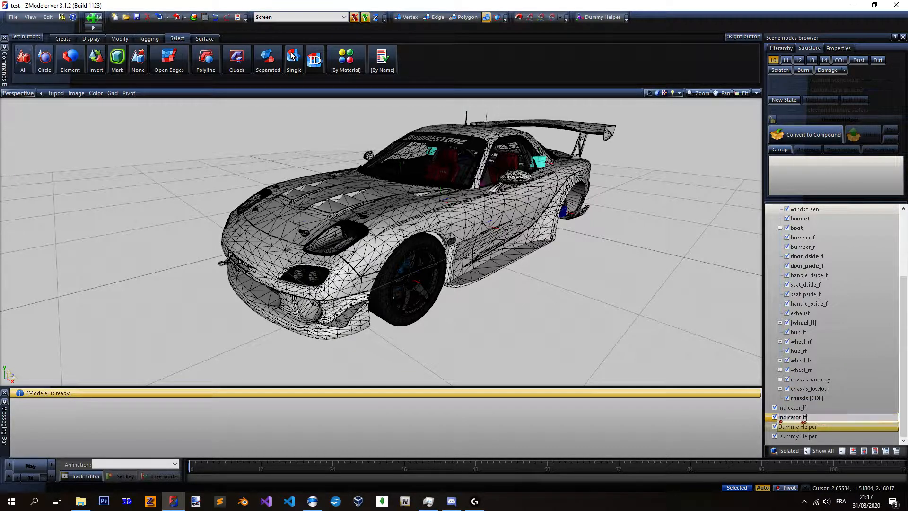
{"action": "type", "text": "r"}
{"action": "key", "text": "Return"}
Rename the third remaining dummy helper indicator_lr, reusing the copied indicator name.
{"action": "left_click", "coordinate": [831, 428]}
{"action": "left_click_drag", "start_coordinate": [831, 427], "coordinate": [710, 427]}
{"action": "key", "text": "ctrl+v"}
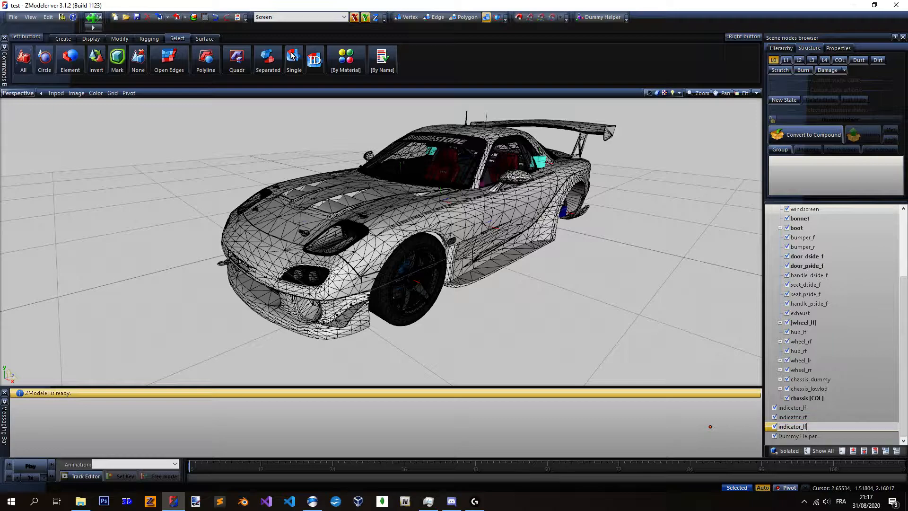
{"action": "type", "text": "r"}
{"action": "key", "text": "Return"}
Rename the last dummy helper indicator_rr and check the other light names in the light IDs document.
{"action": "left_click", "coordinate": [776, 436]}
{"action": "left_click", "coordinate": [776, 436]}
{"action": "key", "text": "ctrl+v"}
{"action": "type", "text": "rr"}
{"action": "key", "text": "Return"}
{"action": "left_click", "coordinate": [842, 435]}
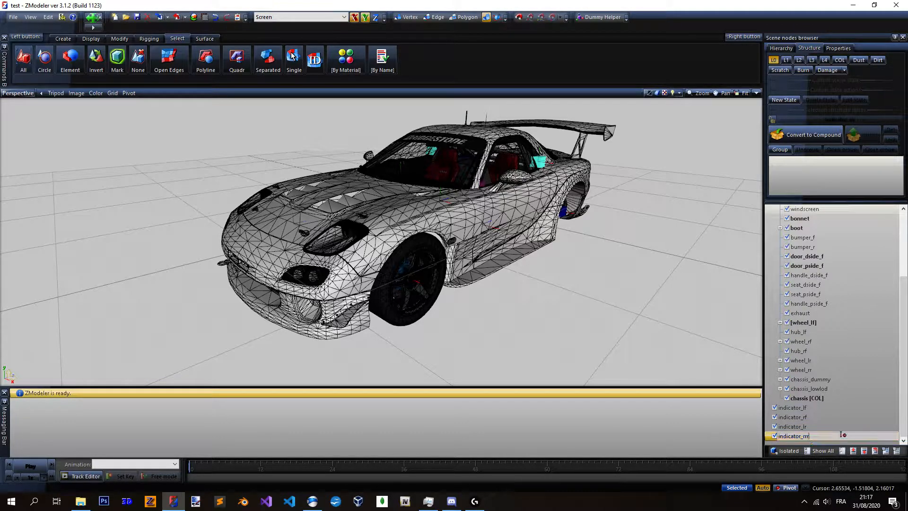
{"action": "key", "text": "alt+Tab"}
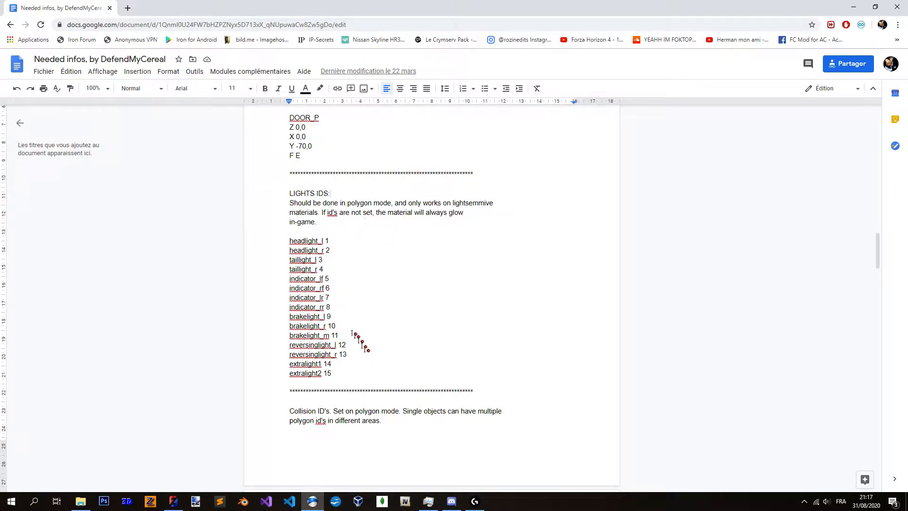
{"action": "key", "text": "alt+Tab"}
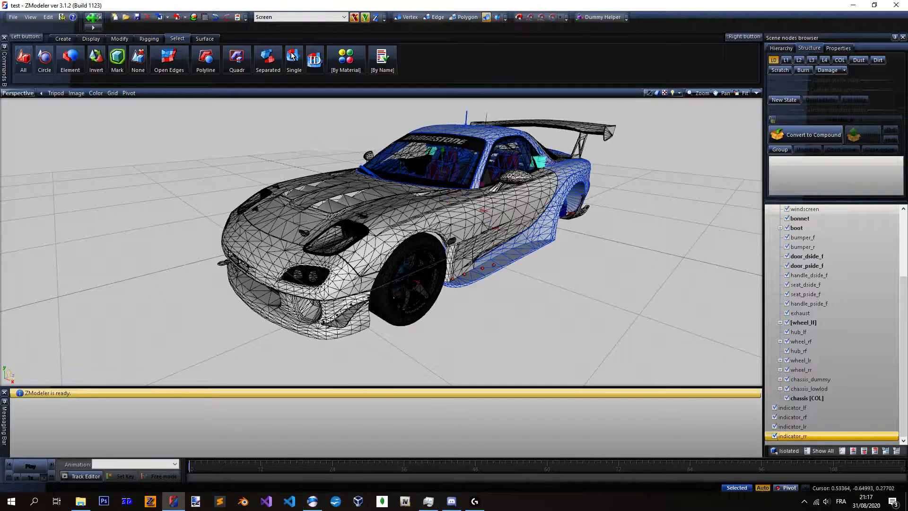
Parent the indicator_lf, indicator_rf, indicator_lr and indicator_rr dummies under the chassis node.
{"action": "left_click", "coordinate": [802, 407], "text": "shift"}
{"action": "left_click_drag", "start_coordinate": [802, 407], "coordinate": [841, 263]}
{"action": "scroll", "coordinate": [827, 293], "scroll_direction": "up", "scroll_amount": 4}
{"action": "middle_click_drag", "start_coordinate": [510, 232], "coordinate": [407, 296]}
{"action": "left_click", "coordinate": [829, 268]}
{"action": "middle_click_drag", "start_coordinate": [518, 264], "coordinate": [456, 245]}
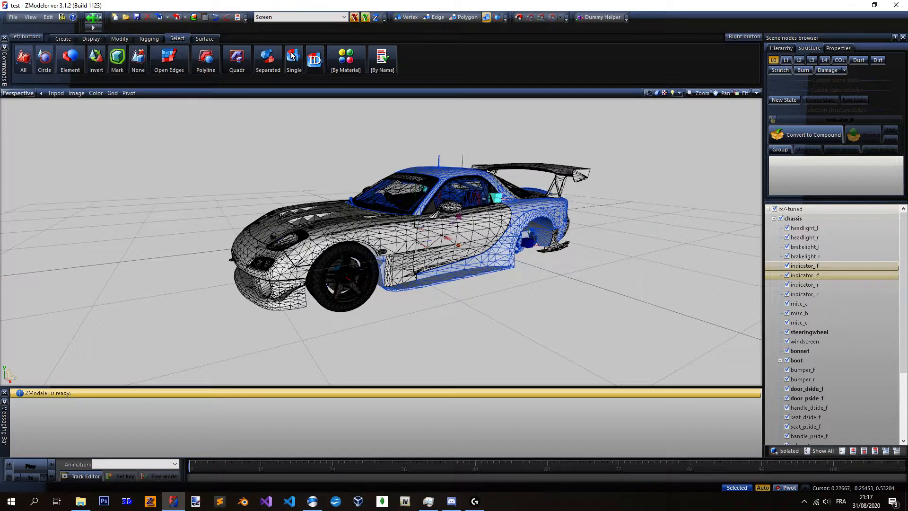
Isolate the headlight_l dummy to examine where it sits, then show the whole car and inspect its front and side.
{"action": "left_click", "coordinate": [809, 228]}
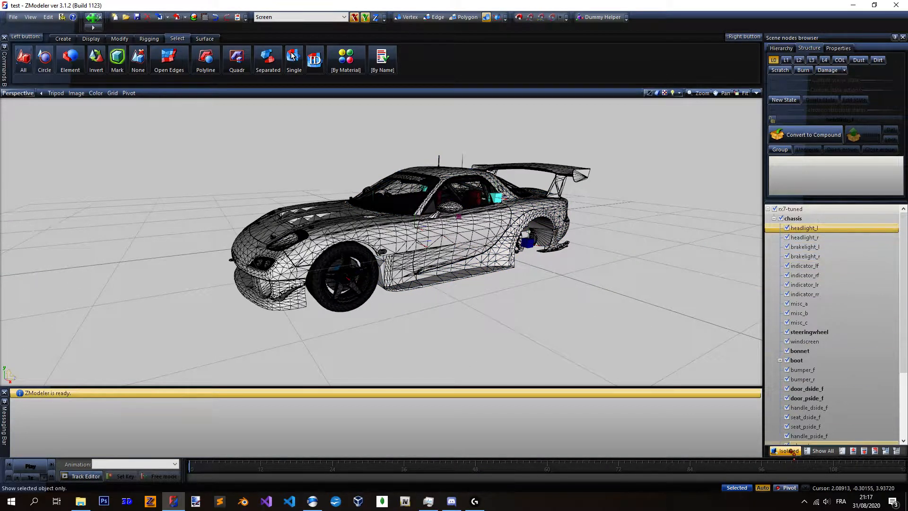
{"action": "left_click", "coordinate": [789, 451]}
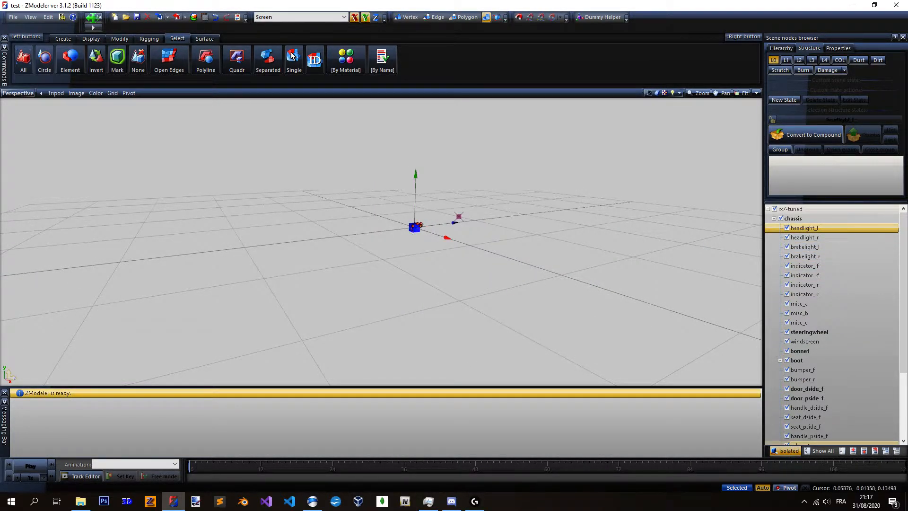
{"action": "mouse_move", "coordinate": [395, 232]}
{"action": "middle_mouse_down"}
{"action": "mouse_move", "coordinate": [419, 236]}
{"action": "mouse_move", "coordinate": [412, 236]}
{"action": "middle_mouse_up"}
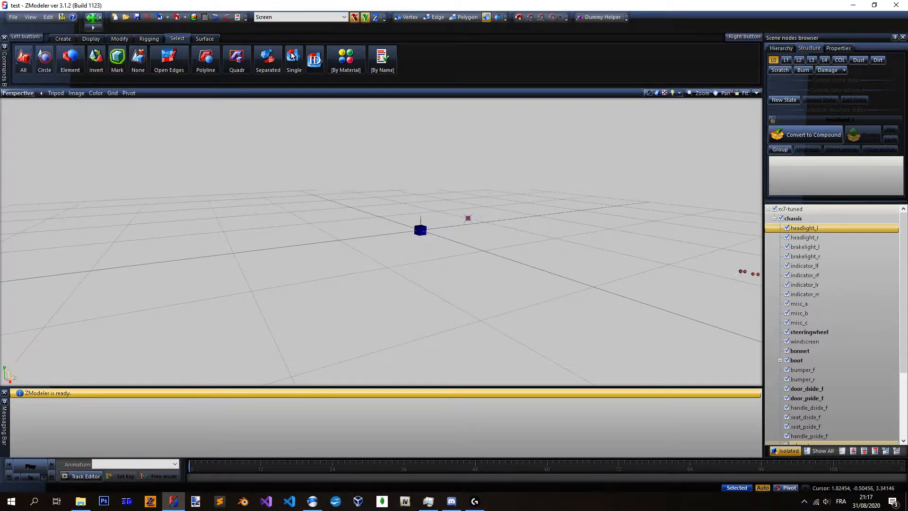
{"action": "left_click", "coordinate": [789, 450]}
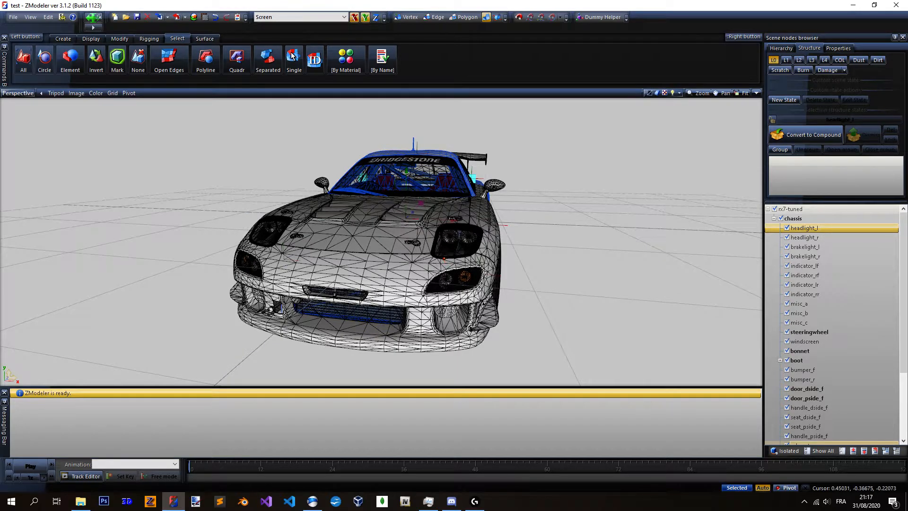
{"action": "middle_click_drag", "start_coordinate": [454, 237], "coordinate": [331, 248]}
{"action": "scroll", "coordinate": [382, 242], "scroll_direction": "down", "scroll_amount": 2}
{"action": "scroll", "coordinate": [381, 242], "scroll_direction": "up", "scroll_amount": 3}
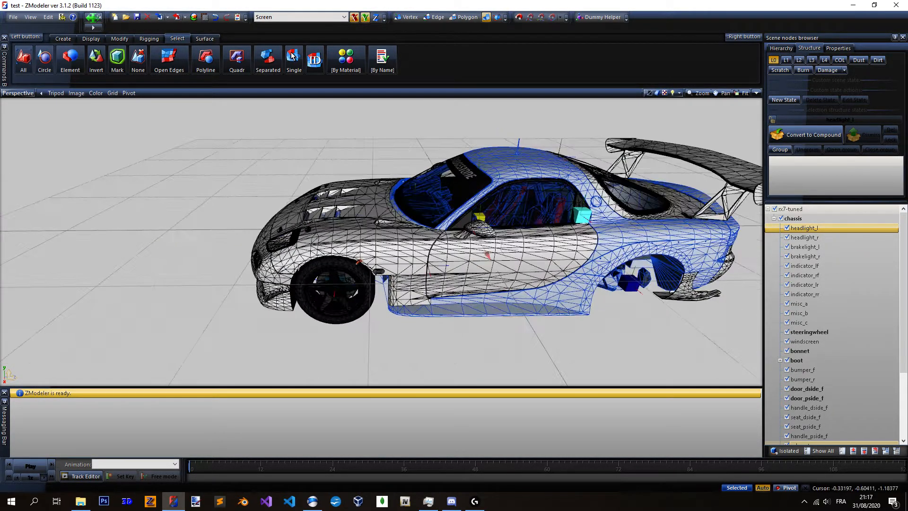
{"action": "key", "text": "ctrl+s"}
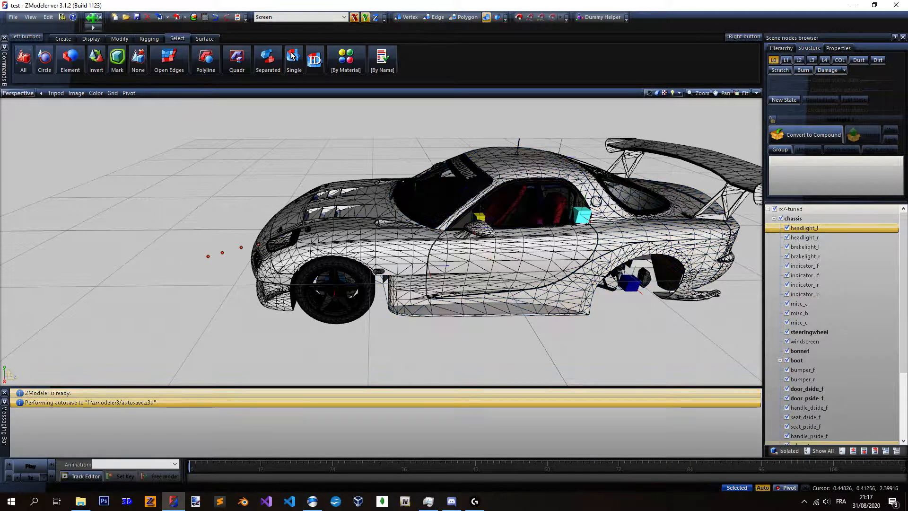
{"action": "middle_click_drag", "start_coordinate": [476, 247], "coordinate": [544, 255]}
{"action": "scroll", "coordinate": [473, 246], "scroll_direction": "down", "scroll_amount": 2}
{"action": "scroll", "coordinate": [473, 246], "scroll_direction": "up", "scroll_amount": 2}
Compare the isolated headlight_l dummy's position with the full car's front lights by switching isolation on and off.
{"action": "left_click", "coordinate": [783, 451]}
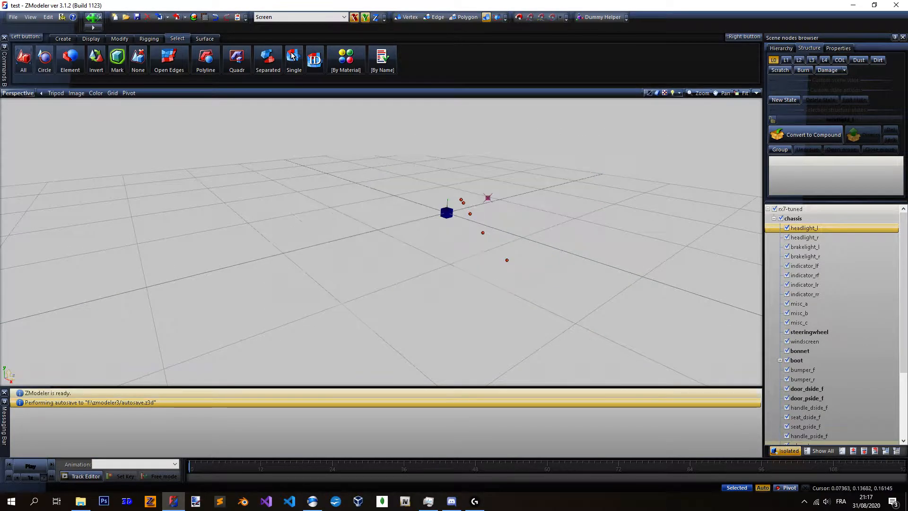
{"action": "middle_click_drag", "start_coordinate": [464, 227], "coordinate": [448, 217]}
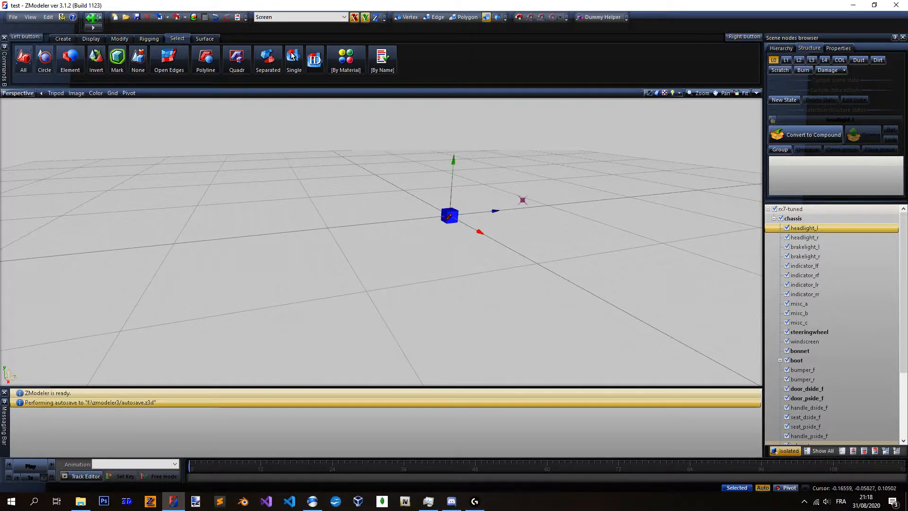
{"action": "middle_click_drag", "start_coordinate": [377, 211], "coordinate": [415, 236]}
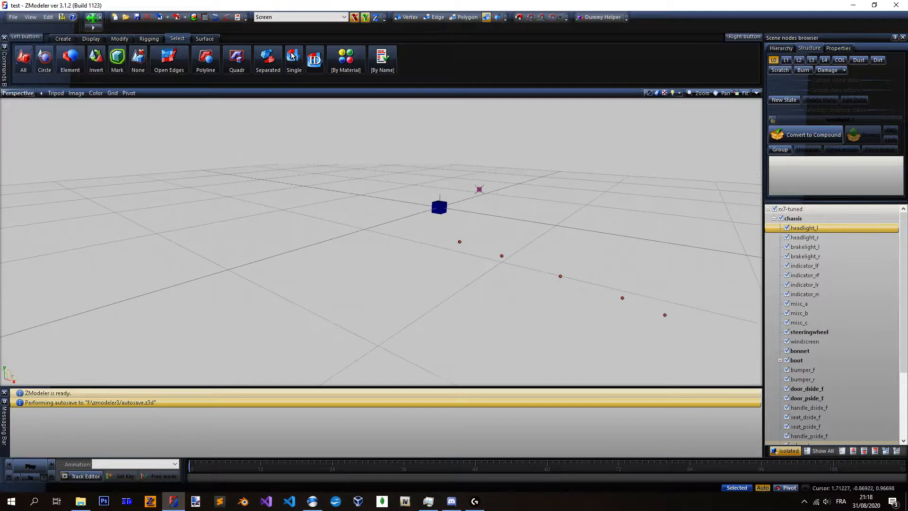
{"action": "left_click", "coordinate": [786, 450]}
{"action": "middle_click_drag", "start_coordinate": [433, 235], "coordinate": [515, 231]}
{"action": "scroll", "coordinate": [516, 231], "scroll_direction": "down", "scroll_amount": 3}
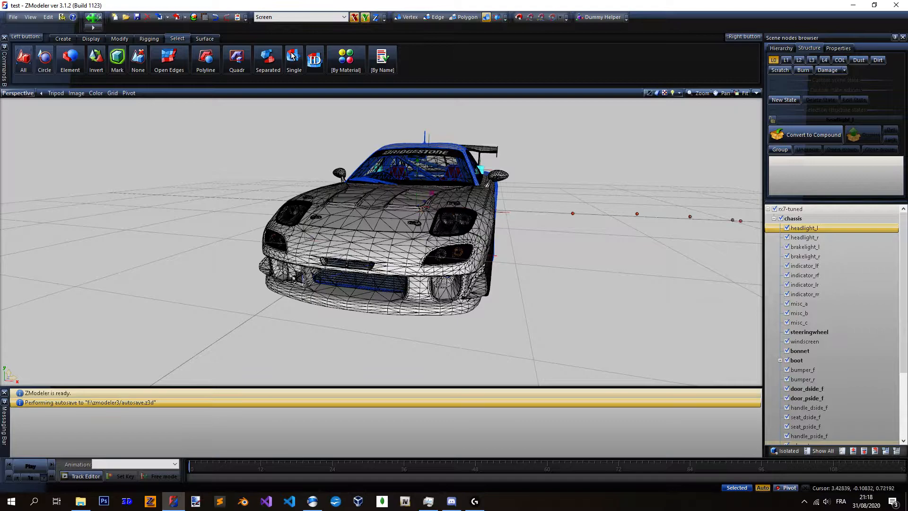
{"action": "left_click", "coordinate": [790, 451]}
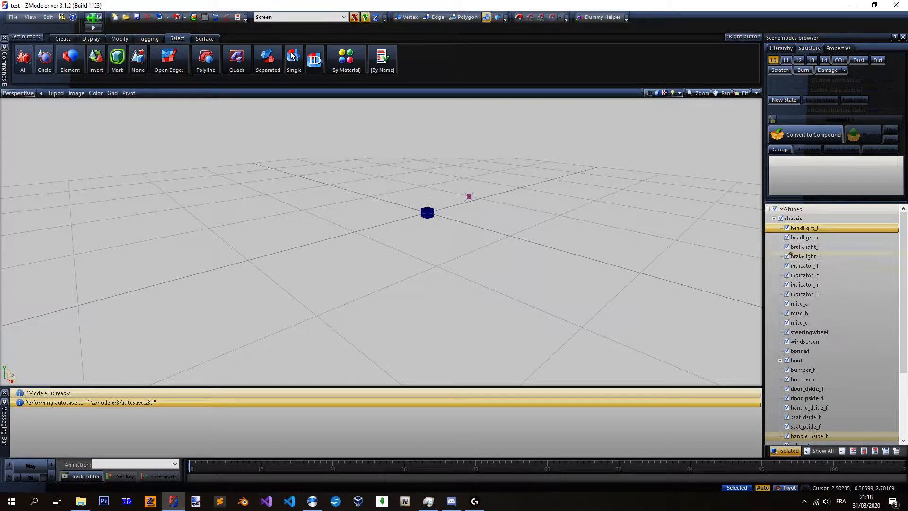
{"action": "middle_click_drag", "start_coordinate": [383, 260], "coordinate": [451, 227]}
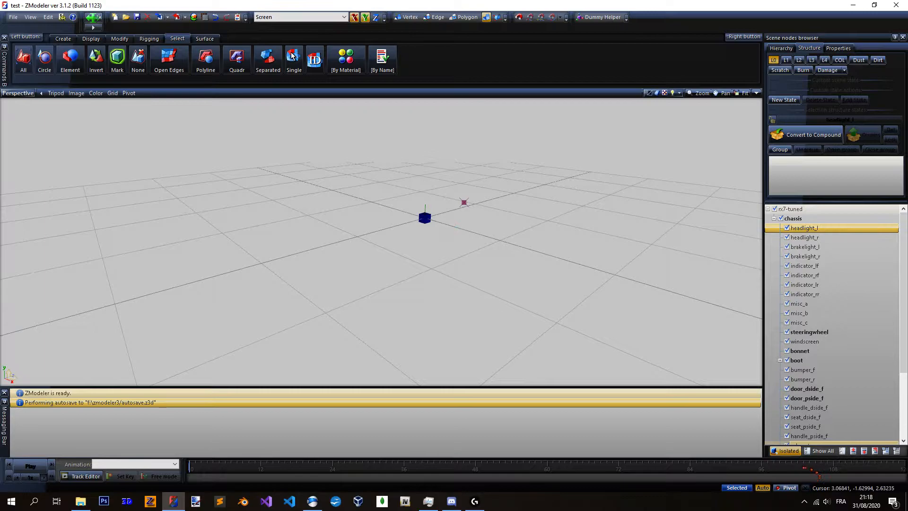
{"action": "left_click", "coordinate": [792, 453]}
{"action": "middle_click_drag", "start_coordinate": [474, 238], "coordinate": [416, 221]}
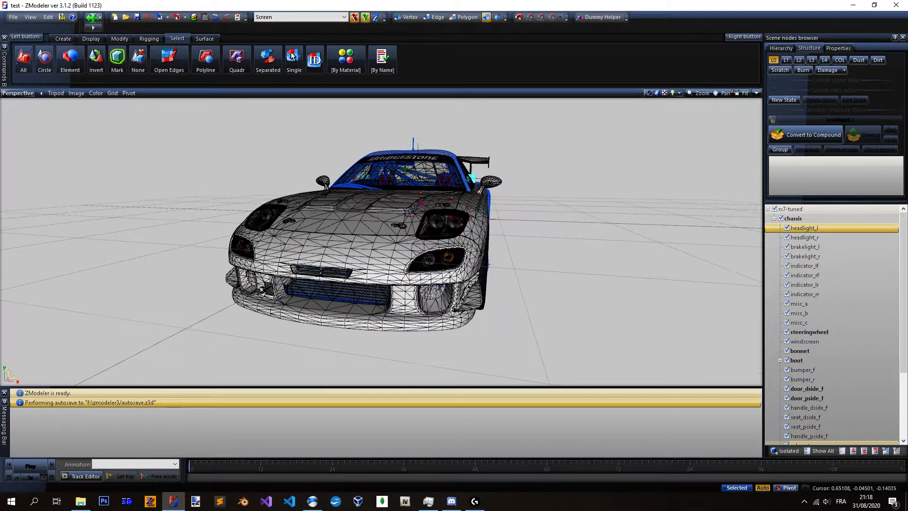
{"action": "middle_click_drag", "start_coordinate": [468, 237], "coordinate": [422, 218]}
{"action": "middle_click_drag", "start_coordinate": [492, 228], "coordinate": [459, 225]}
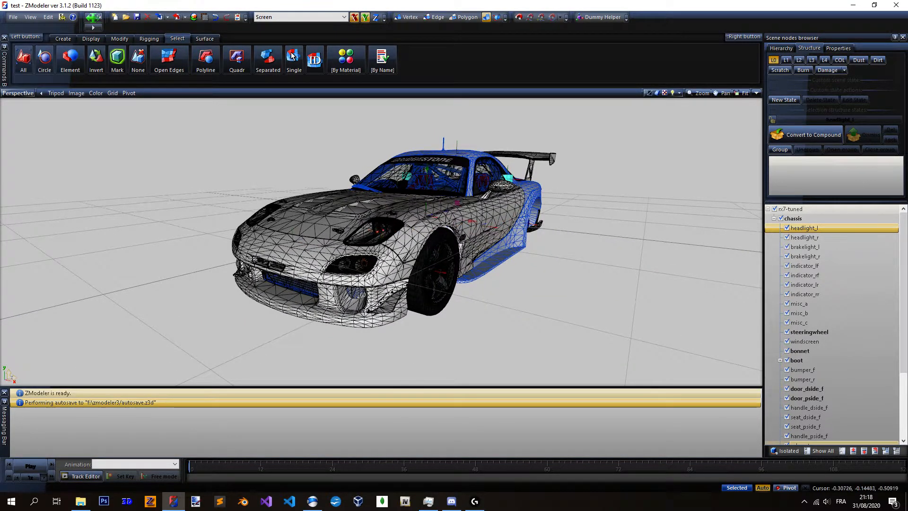
Examine the headlights at the front of the car to determine where the headlight_l and headlight_r dummies belong.
{"action": "left_click", "coordinate": [804, 237], "text": "ctrl"}
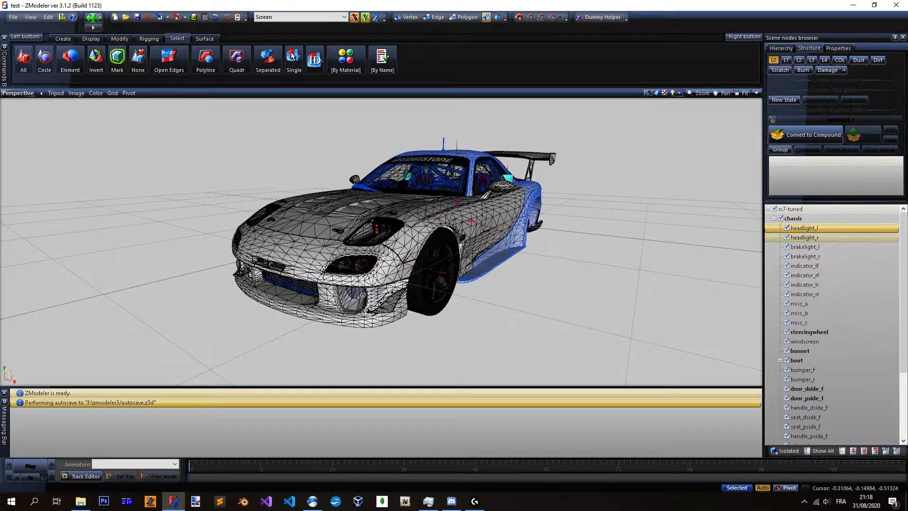
{"action": "middle_click_drag", "start_coordinate": [505, 221], "coordinate": [518, 248]}
{"action": "scroll", "coordinate": [492, 227], "scroll_direction": "down", "scroll_amount": 3}
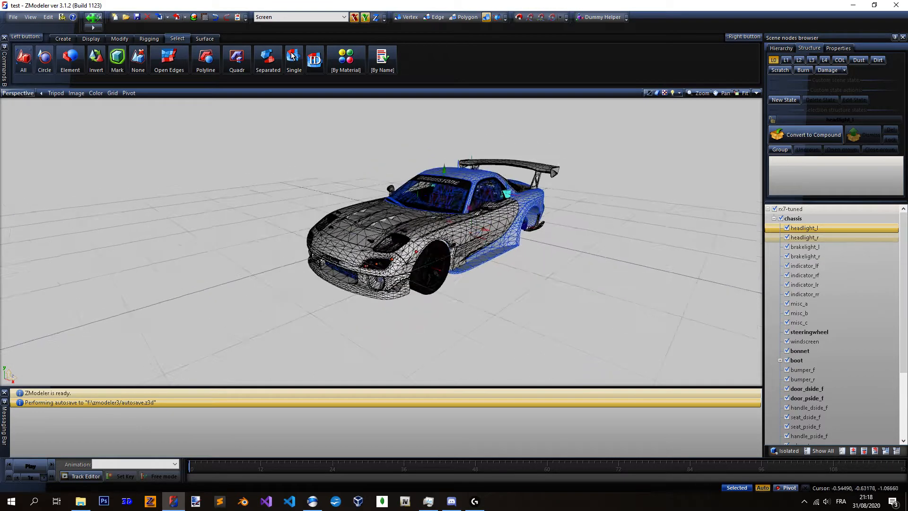
{"action": "scroll", "coordinate": [502, 232], "scroll_direction": "up", "scroll_amount": 3}
{"action": "middle_click_drag", "start_coordinate": [502, 231], "coordinate": [574, 219]}
{"action": "scroll", "coordinate": [490, 225], "scroll_direction": "up", "scroll_amount": 2}
{"action": "scroll", "coordinate": [416, 229], "scroll_direction": "down", "scroll_amount": 3}
{"action": "scroll", "coordinate": [416, 231], "scroll_direction": "up", "scroll_amount": 1}
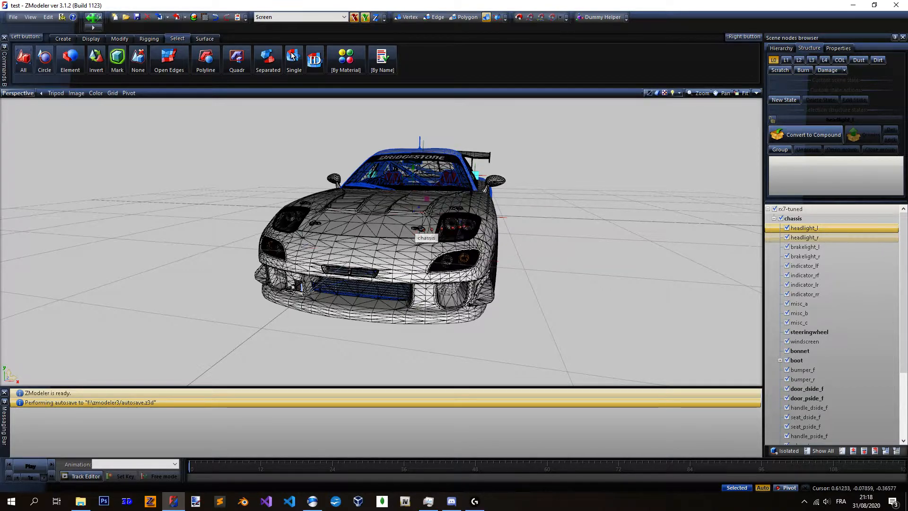
{"action": "scroll", "coordinate": [457, 231], "scroll_direction": "down", "scroll_amount": 1}
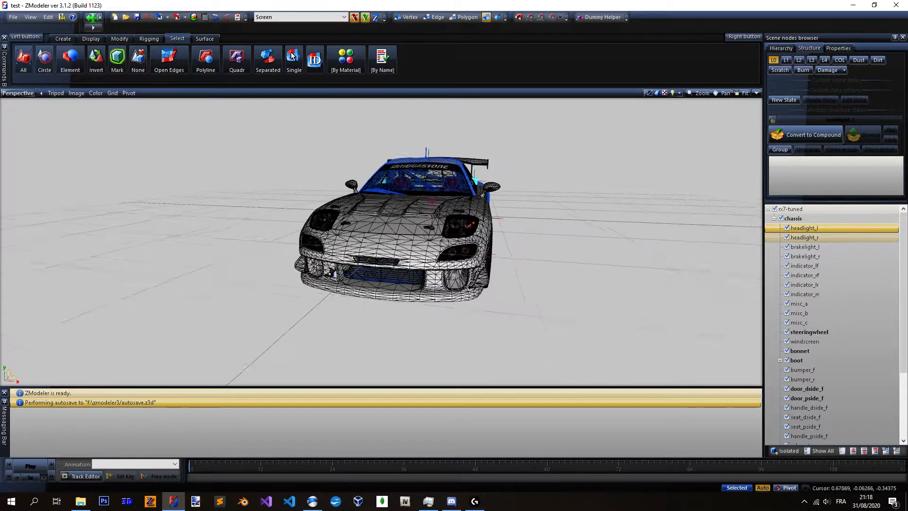
{"action": "scroll", "coordinate": [458, 232], "scroll_direction": "up", "scroll_amount": 2}
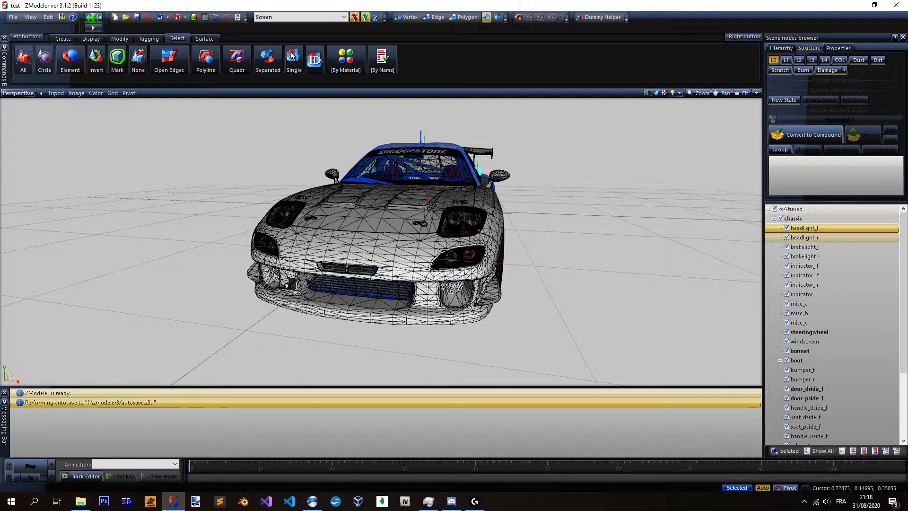
{"action": "scroll", "coordinate": [559, 258], "scroll_direction": "down", "scroll_amount": 2}
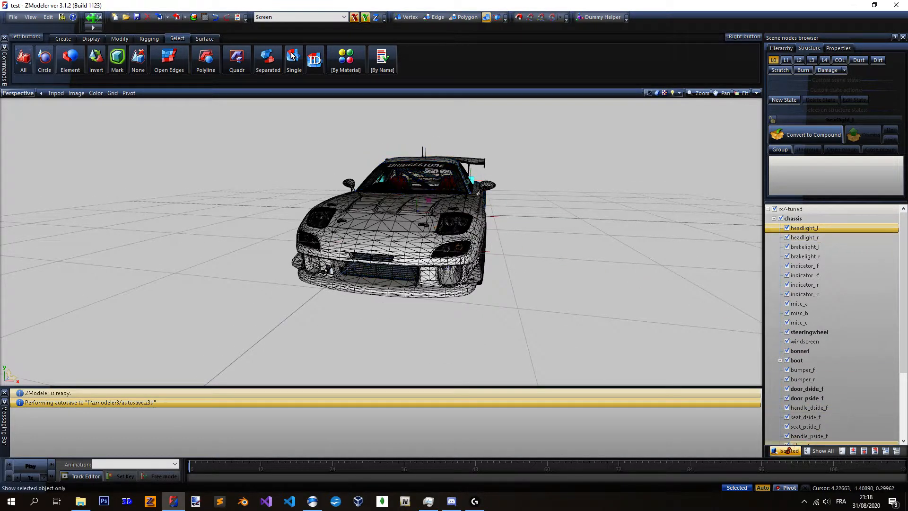
Isolate the headlight_l dummy and activate the Move tool together with Quadr selection as the secondary tool.
{"action": "left_click", "coordinate": [788, 451]}
{"action": "left_click", "coordinate": [120, 38]}
{"action": "left_click", "coordinate": [169, 59]}
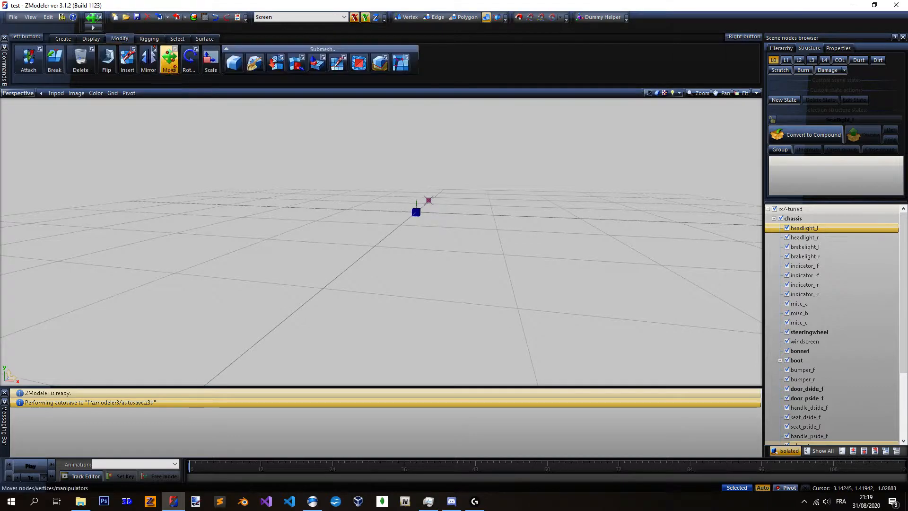
{"action": "left_click", "coordinate": [175, 50]}
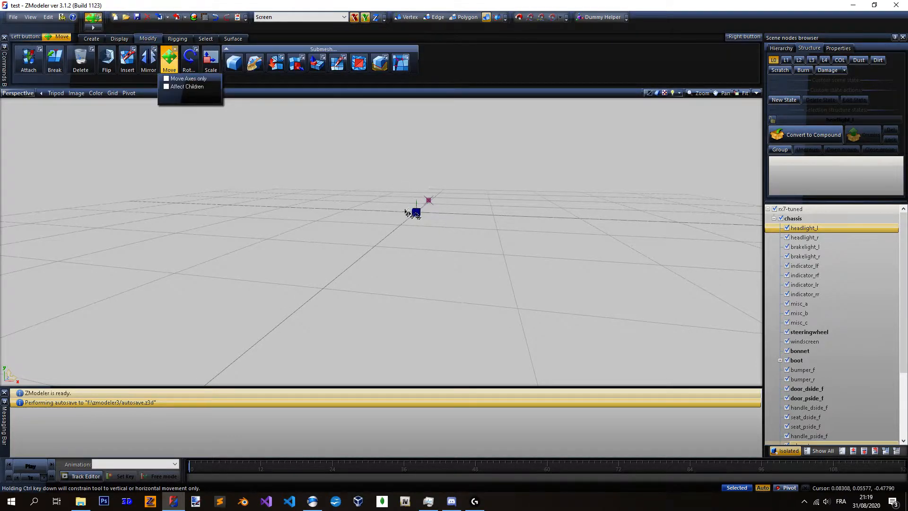
{"action": "left_click", "coordinate": [205, 39]}
{"action": "right_click", "coordinate": [236, 59]}
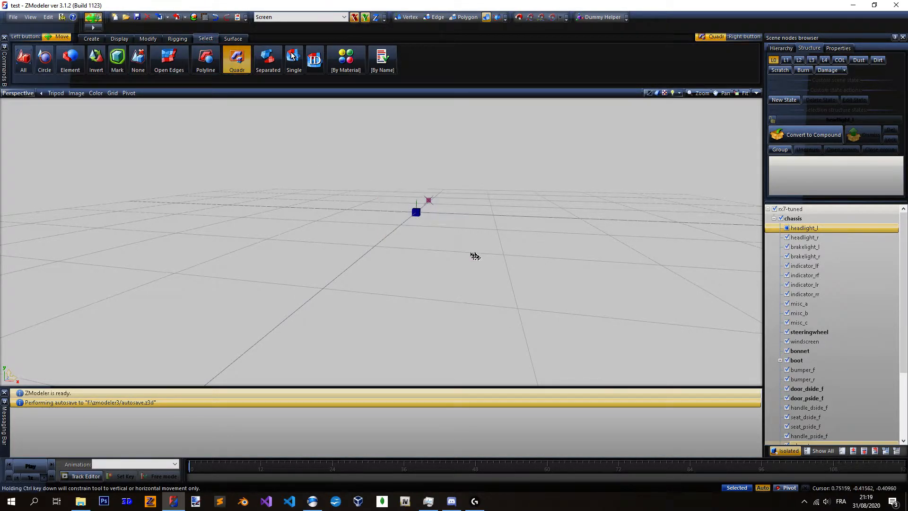
Select the isolated headlight_l dummy with the Quadr box selection.
{"action": "left_click", "coordinate": [148, 38]}
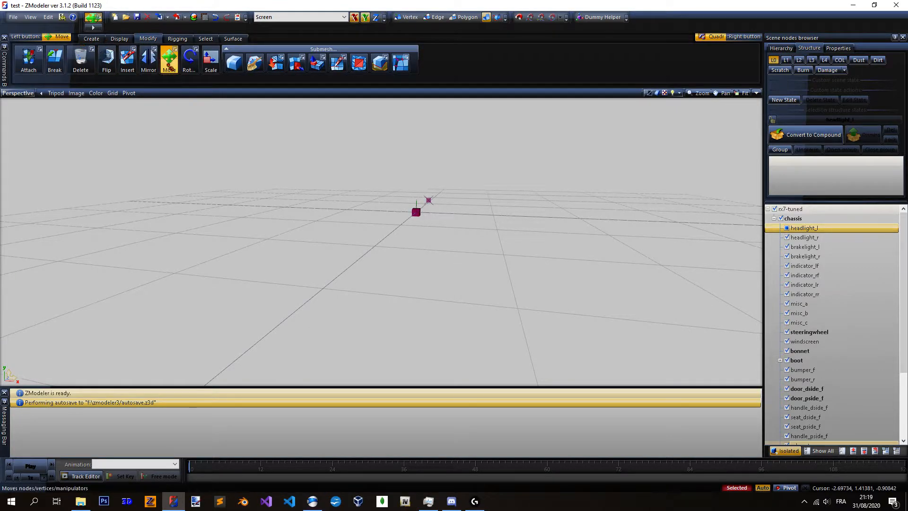
{"action": "left_click", "coordinate": [206, 39]}
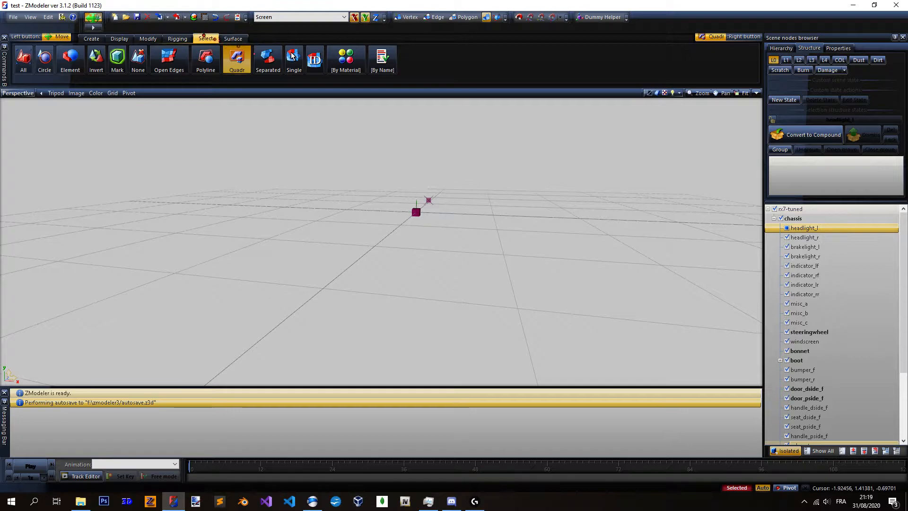
{"action": "middle_click_drag", "start_coordinate": [363, 266], "coordinate": [340, 308]}
{"action": "right_click_drag", "start_coordinate": [378, 198], "coordinate": [434, 236]}
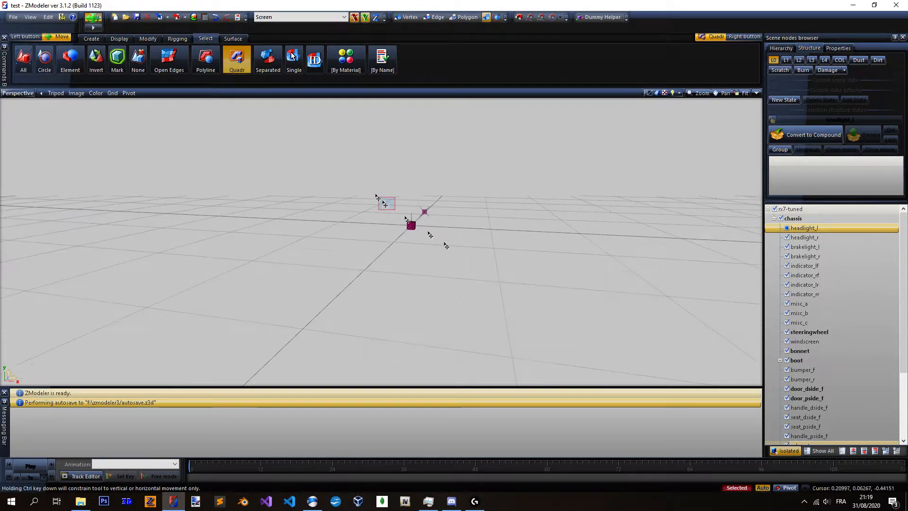
{"action": "mouse_move", "coordinate": [358, 178]}
{"action": "right_mouse_down"}
{"action": "mouse_move", "coordinate": [478, 265]}
{"action": "mouse_move", "coordinate": [332, 155]}
{"action": "right_mouse_up"}
{"action": "right_click_drag", "start_coordinate": [332, 155], "coordinate": [461, 262]}
{"action": "right_click_drag", "start_coordinate": [358, 177], "coordinate": [508, 293]}
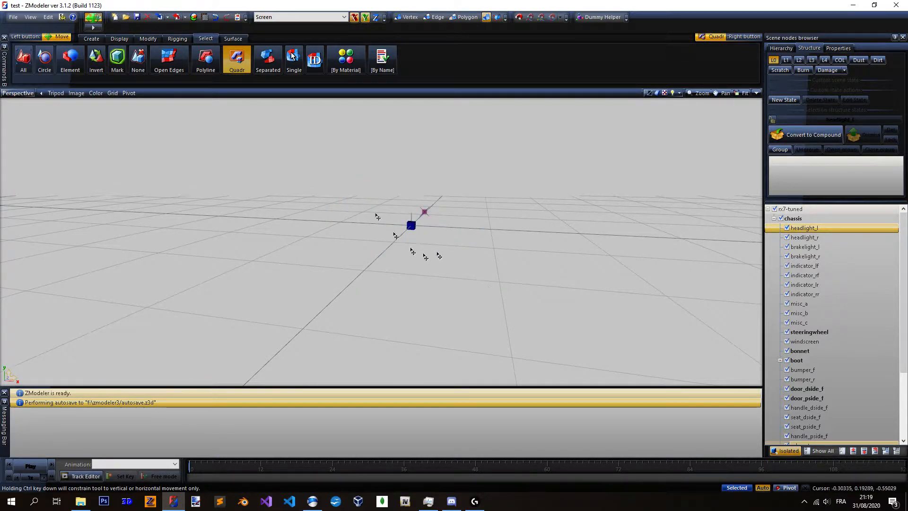
{"action": "right_click_drag", "start_coordinate": [343, 172], "coordinate": [480, 280]}
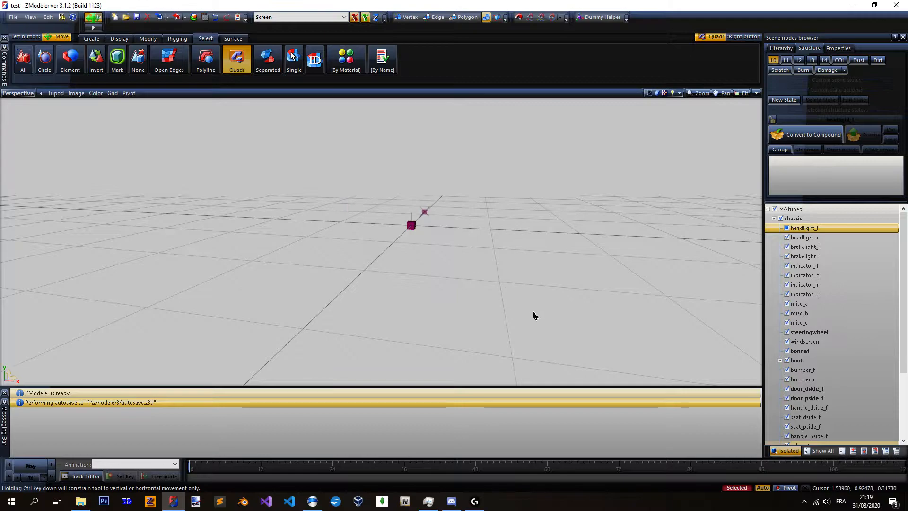
{"action": "right_click_drag", "start_coordinate": [399, 215], "coordinate": [463, 264]}
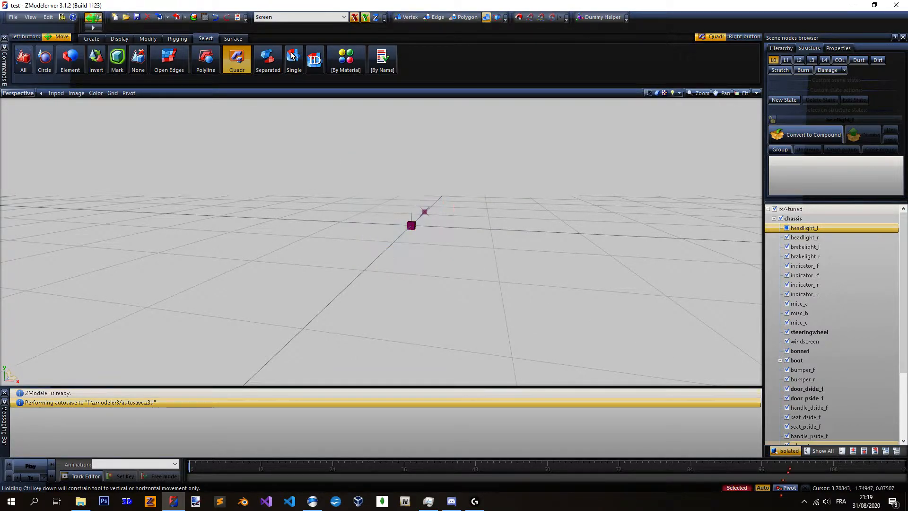
Show the whole car again and move the headlight_l dummy forward along the world Z axis to the car's front.
{"action": "left_click", "coordinate": [785, 451]}
{"action": "middle_click_drag", "start_coordinate": [486, 293], "coordinate": [468, 303]}
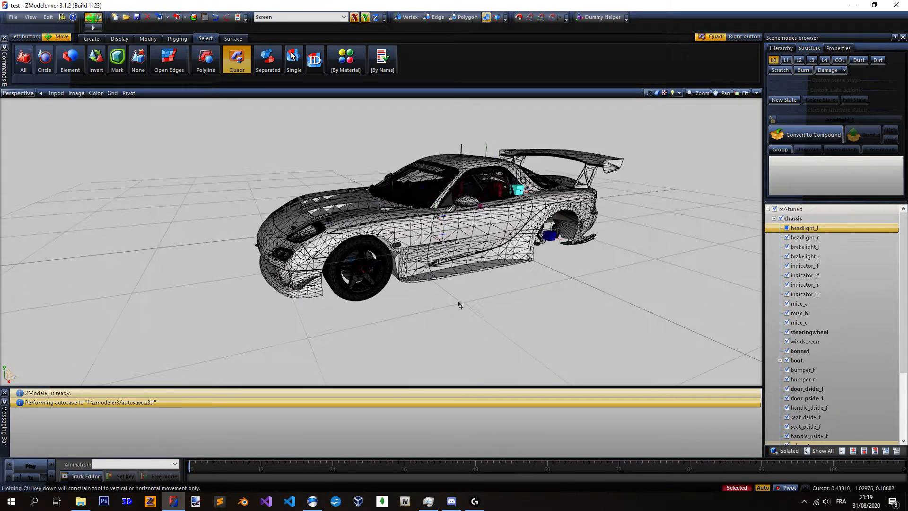
{"action": "key", "text": "z"}
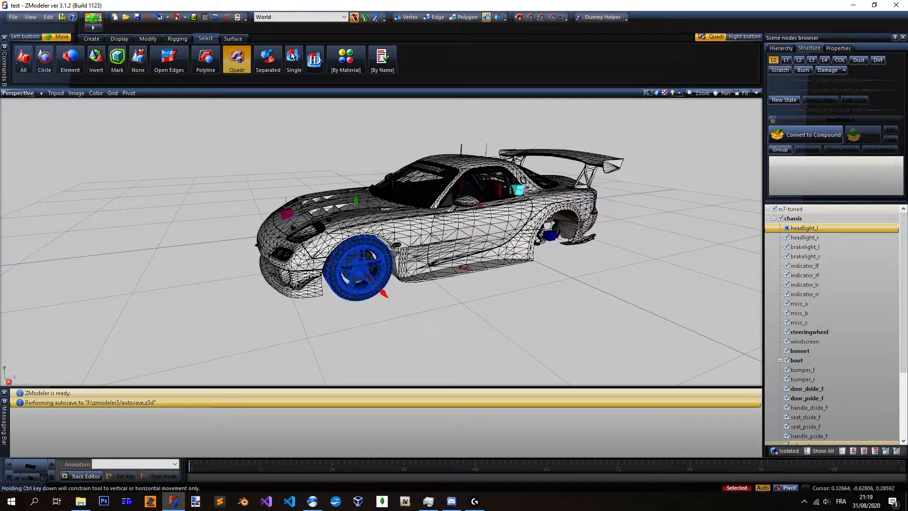
Move the headlight_l dummy about 0.6 units along the world X axis to the car's left headlight and check its placement.
{"action": "middle_click_drag", "start_coordinate": [378, 264], "coordinate": [490, 270]}
{"action": "scroll", "coordinate": [473, 246], "scroll_direction": "up", "scroll_amount": 3}
{"action": "left_click_drag", "start_coordinate": [303, 218], "coordinate": [412, 216]}
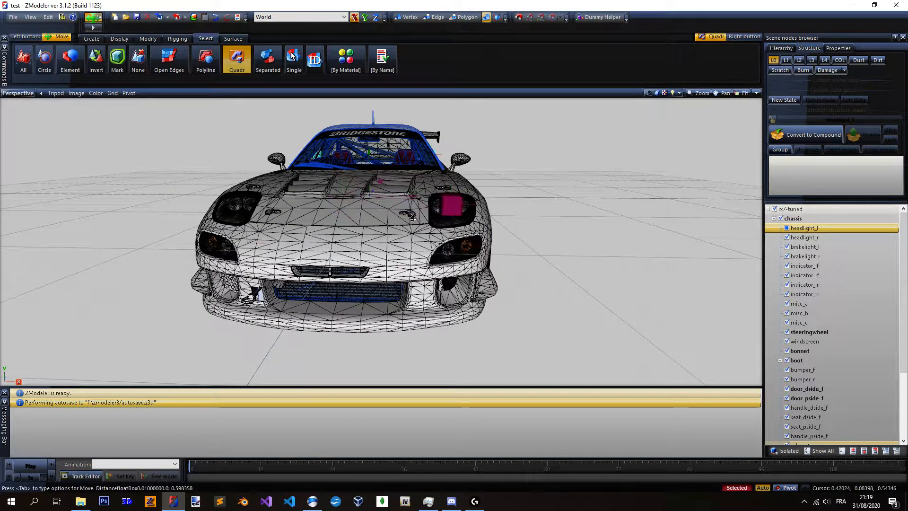
{"action": "middle_click_drag", "start_coordinate": [440, 237], "coordinate": [374, 227]}
{"action": "scroll", "coordinate": [372, 215], "scroll_direction": "up", "scroll_amount": 2}
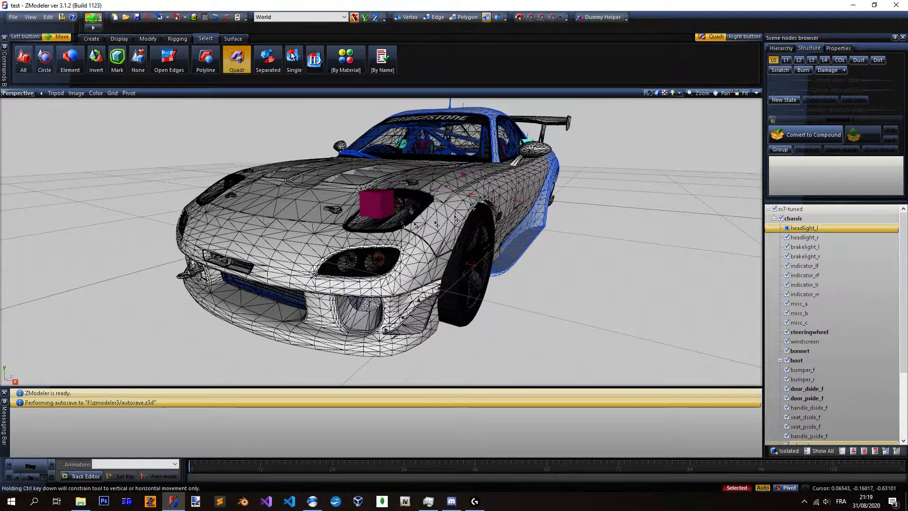
{"action": "middle_click_drag", "start_coordinate": [394, 219], "coordinate": [436, 206]}
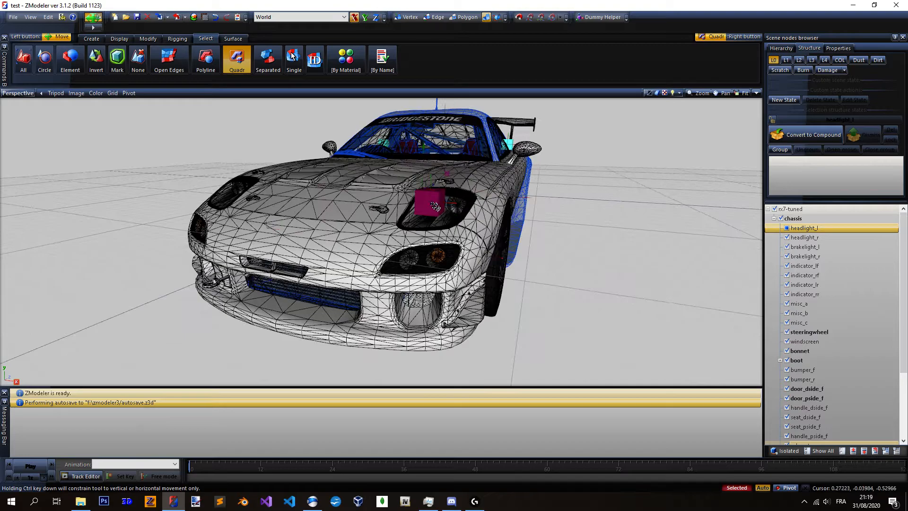
Examine the headlight_l dummy's placement against the car's left headlight from the front, the side and above.
{"action": "scroll", "coordinate": [466, 220], "scroll_direction": "up", "scroll_amount": 6}
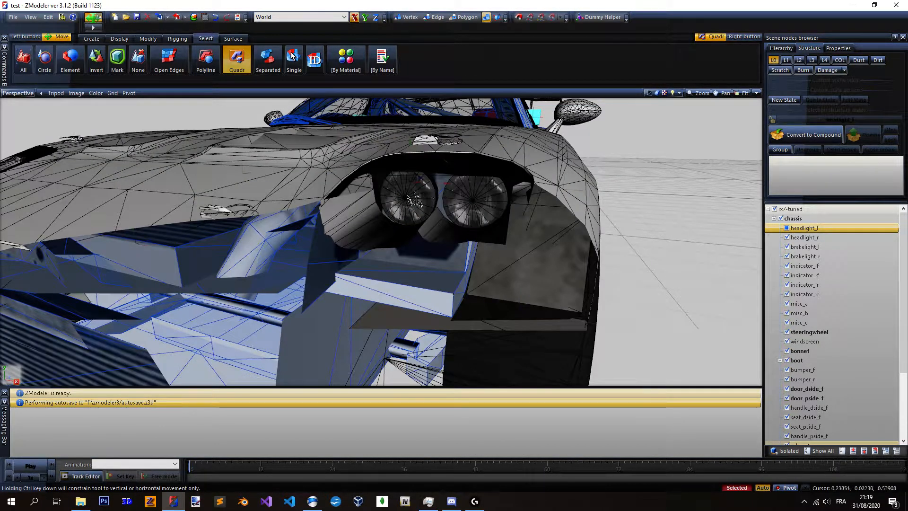
{"action": "scroll", "coordinate": [414, 200], "scroll_direction": "down", "scroll_amount": 8}
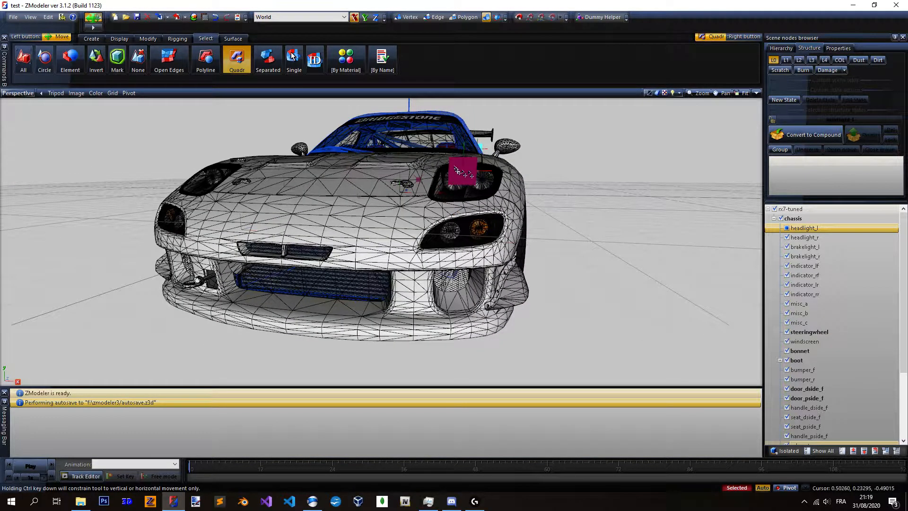
{"action": "mouse_move", "coordinate": [425, 208]}
{"action": "middle_mouse_down"}
{"action": "mouse_move", "coordinate": [445, 204]}
{"action": "mouse_move", "coordinate": [307, 217]}
{"action": "middle_mouse_up"}
{"action": "scroll", "coordinate": [421, 208], "scroll_direction": "down", "scroll_amount": 4}
{"action": "middle_click_drag", "start_coordinate": [397, 196], "coordinate": [303, 207]}
{"action": "scroll", "coordinate": [302, 207], "scroll_direction": "down", "scroll_amount": 3}
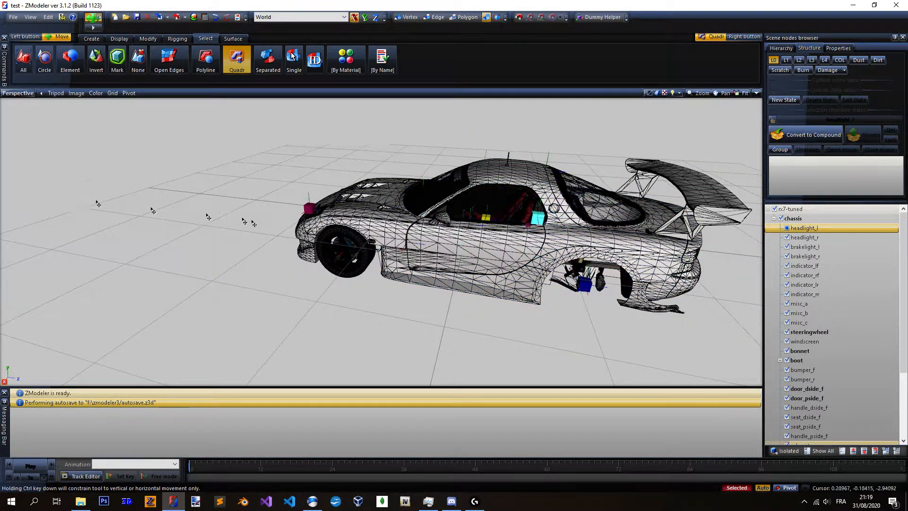
{"action": "scroll", "coordinate": [251, 222], "scroll_direction": "up", "scroll_amount": 4}
{"action": "middle_click_drag", "start_coordinate": [251, 223], "coordinate": [463, 225]}
{"action": "scroll", "coordinate": [445, 180], "scroll_direction": "up", "scroll_amount": 2}
{"action": "middle_click_drag", "start_coordinate": [444, 179], "coordinate": [302, 170]}
{"action": "middle_click_drag", "start_coordinate": [447, 225], "coordinate": [416, 242]}
{"action": "scroll", "coordinate": [430, 204], "scroll_direction": "up", "scroll_amount": 3}
{"action": "scroll", "coordinate": [450, 260], "scroll_direction": "down", "scroll_amount": 3}
{"action": "scroll", "coordinate": [411, 235], "scroll_direction": "up", "scroll_amount": 3}
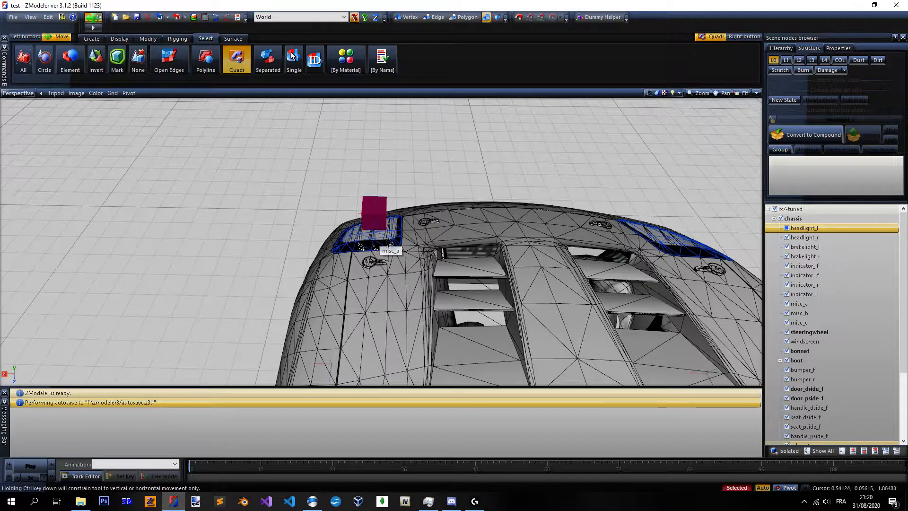
{"action": "middle_click_drag", "start_coordinate": [396, 252], "coordinate": [365, 246]}
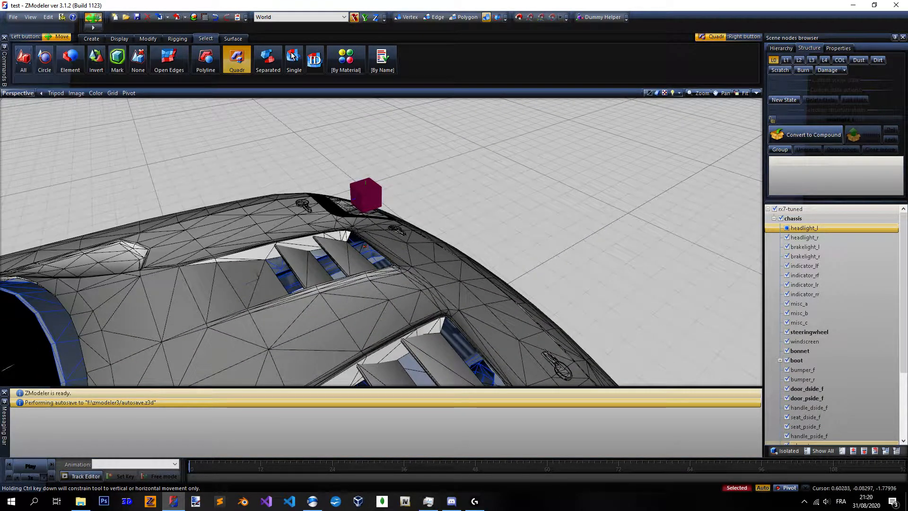
{"action": "middle_click_drag", "start_coordinate": [372, 205], "coordinate": [153, 278]}
{"action": "scroll", "coordinate": [152, 278], "scroll_direction": "down", "scroll_amount": 3}
{"action": "middle_click_drag", "start_coordinate": [392, 242], "coordinate": [469, 236]}
{"action": "scroll", "coordinate": [482, 241], "scroll_direction": "up", "scroll_amount": 3}
{"action": "scroll", "coordinate": [484, 239], "scroll_direction": "down", "scroll_amount": 3}
{"action": "scroll", "coordinate": [485, 240], "scroll_direction": "up", "scroll_amount": 1}
Return to the four-view layout and change the Top view to Front and the UV Mapper view to 3D.
{"action": "left_click", "coordinate": [756, 93]}
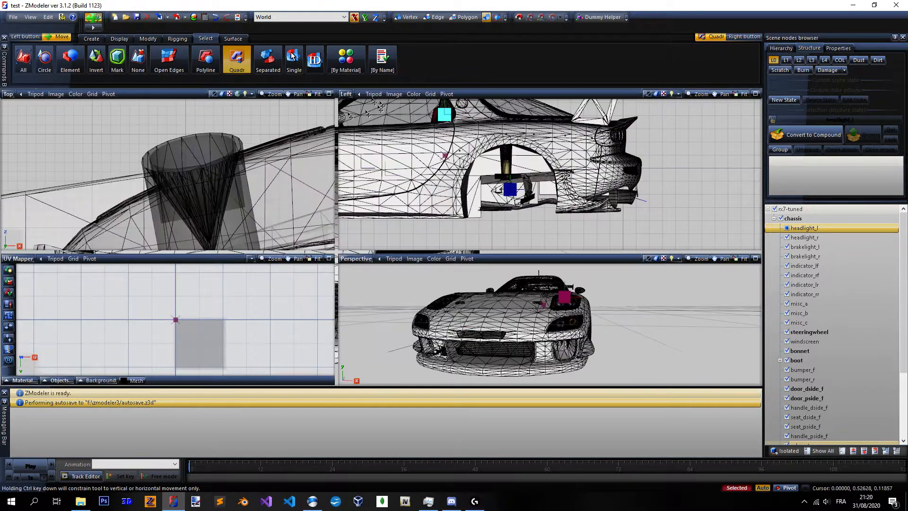
{"action": "left_click", "coordinate": [8, 94]}
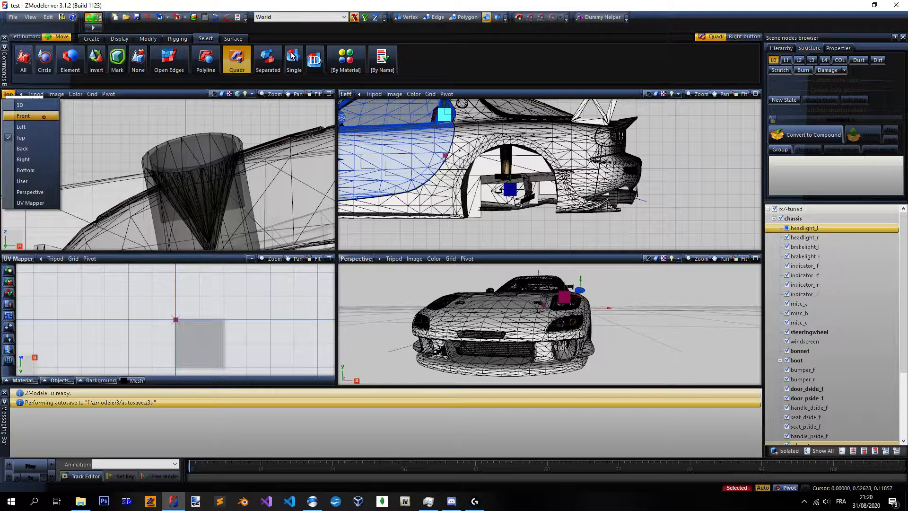
{"action": "left_click", "coordinate": [44, 117]}
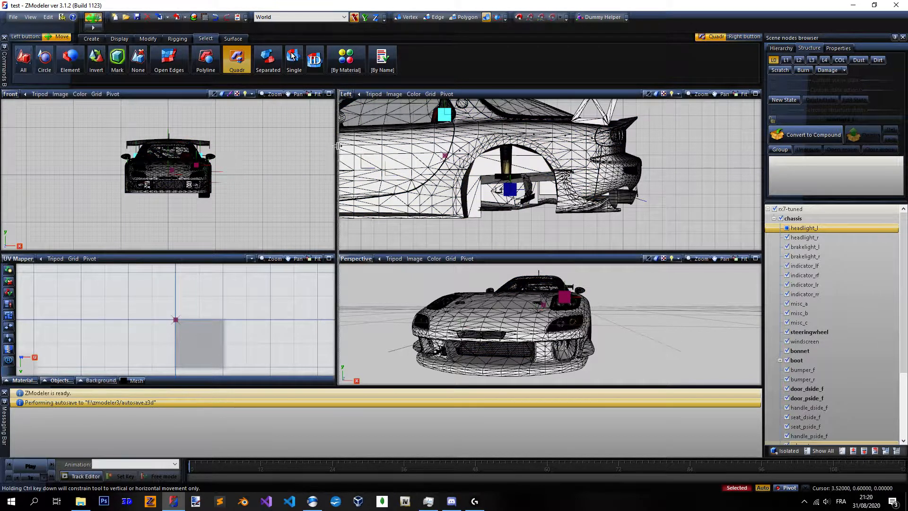
{"action": "left_click_drag", "start_coordinate": [337, 145], "coordinate": [354, 168]}
{"action": "left_click", "coordinate": [372, 258]}
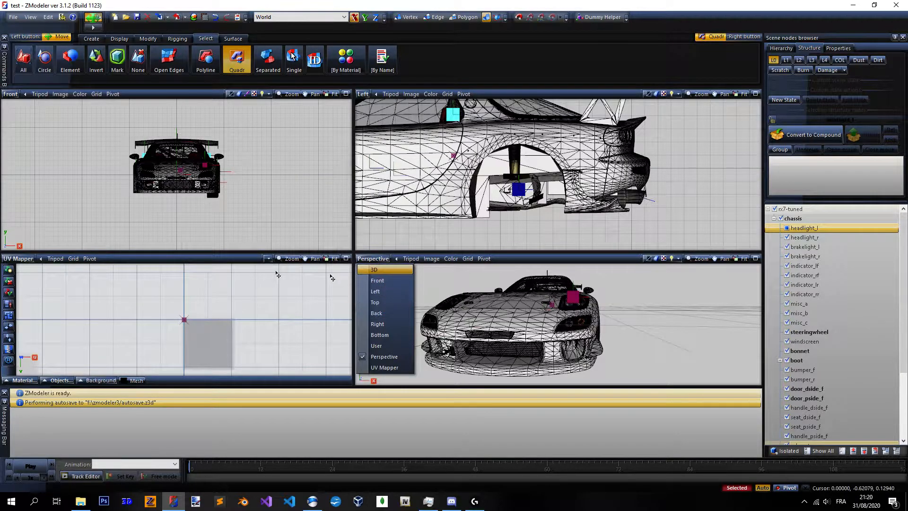
{"action": "left_click", "coordinate": [18, 259]}
{"action": "left_click", "coordinate": [22, 270]}
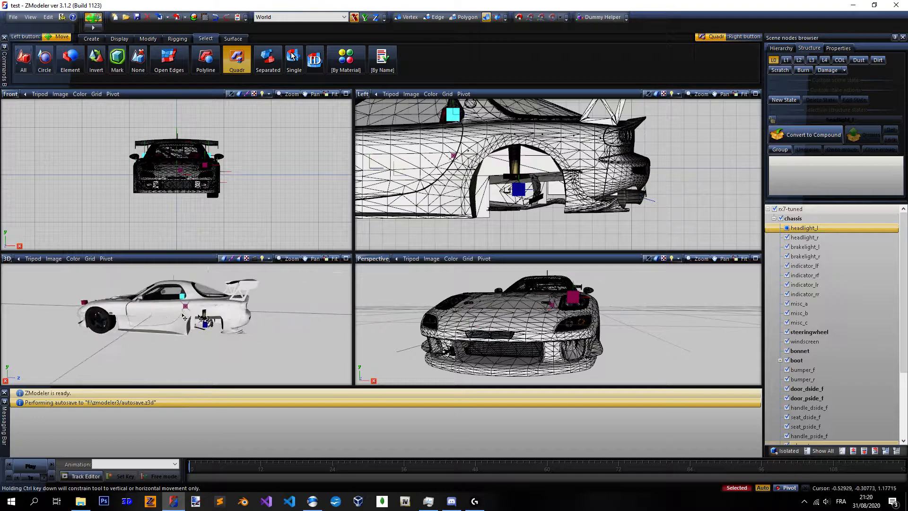
Maximize the Front view and move the headlight_l dummy to the middle of the left headlight, between its two lamps.
{"action": "scroll", "coordinate": [181, 163], "scroll_direction": "down", "scroll_amount": 4}
{"action": "scroll", "coordinate": [181, 164], "scroll_direction": "up", "scroll_amount": 3}
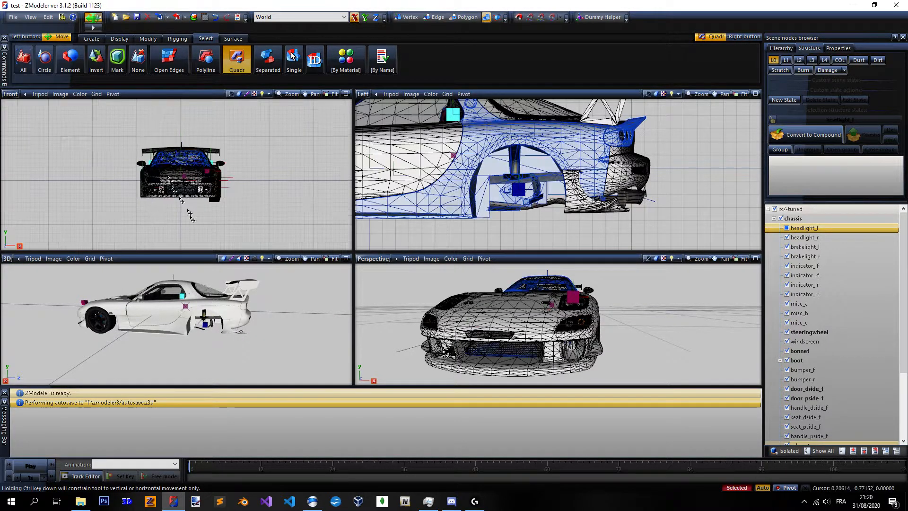
{"action": "scroll", "coordinate": [203, 323], "scroll_direction": "down", "scroll_amount": 3}
{"action": "scroll", "coordinate": [208, 321], "scroll_direction": "up", "scroll_amount": 2}
{"action": "scroll", "coordinate": [587, 189], "scroll_direction": "down", "scroll_amount": 3}
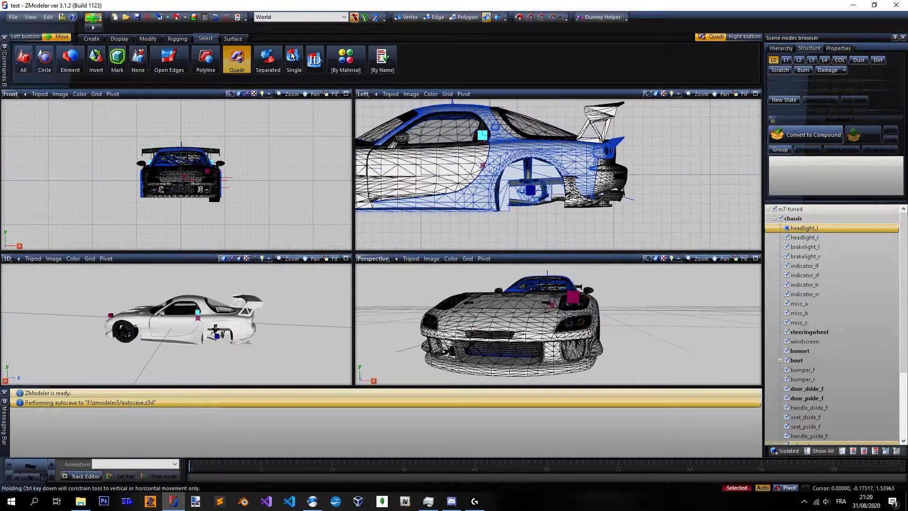
{"action": "left_click", "coordinate": [346, 94]}
{"action": "scroll", "coordinate": [369, 232], "scroll_direction": "up", "scroll_amount": 5}
{"action": "scroll", "coordinate": [369, 232], "scroll_direction": "up", "scroll_amount": 8}
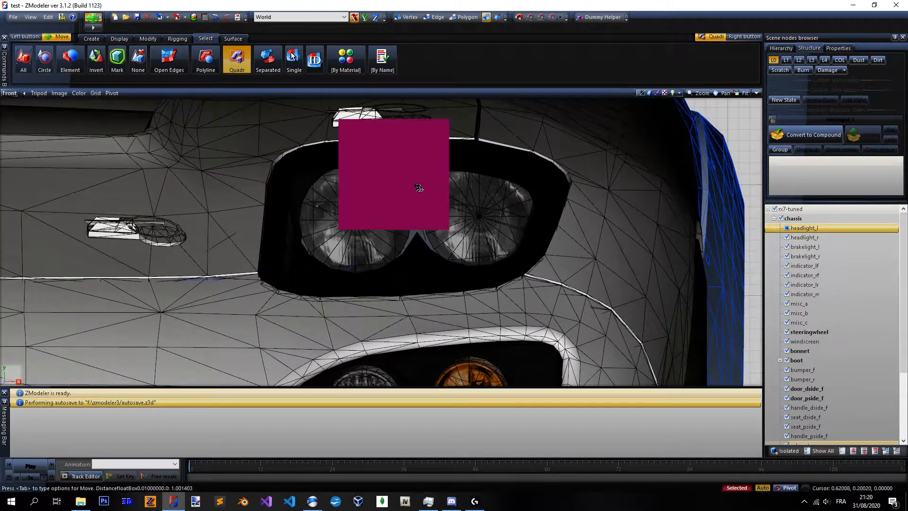
{"action": "left_click_drag", "start_coordinate": [419, 187], "coordinate": [442, 230]}
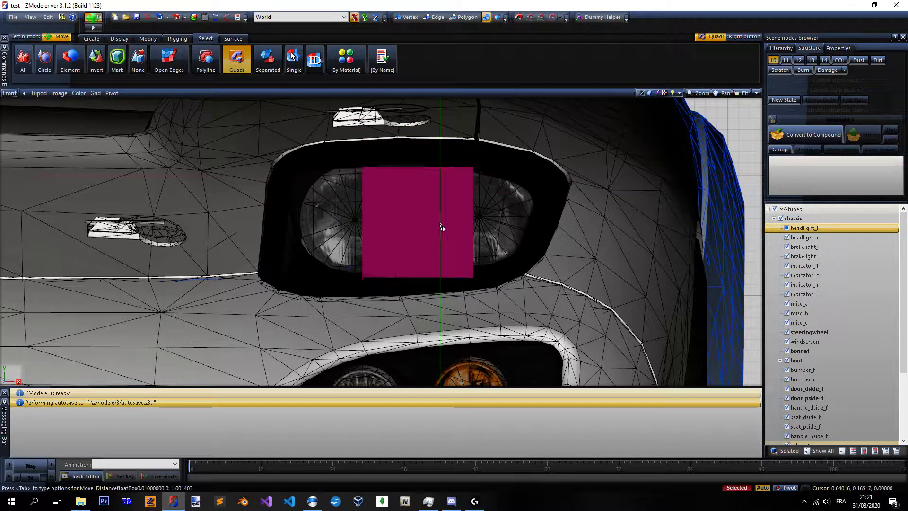
{"action": "left_click_drag", "start_coordinate": [443, 225], "coordinate": [442, 226]}
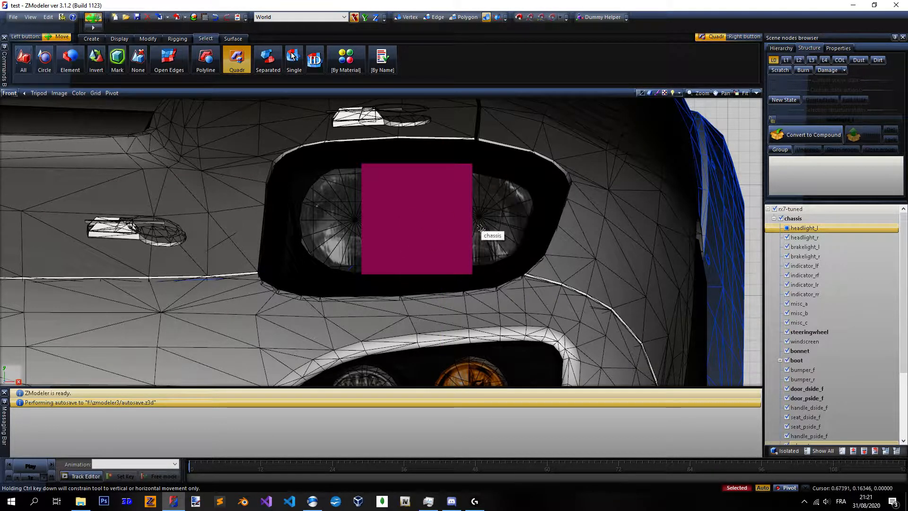
{"action": "scroll", "coordinate": [461, 228], "scroll_direction": "down", "scroll_amount": 5}
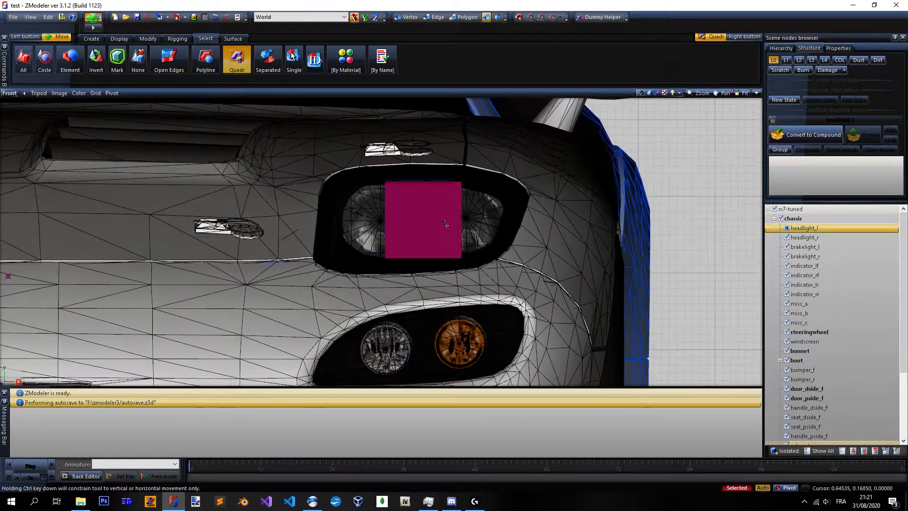
Maximize the Left view and move the headlight_l dummy backward so it sits partly inside the headlight housing.
{"action": "double_click", "coordinate": [757, 93]}
{"action": "scroll", "coordinate": [148, 251], "scroll_direction": "up", "scroll_amount": 10}
{"action": "scroll", "coordinate": [406, 171], "scroll_direction": "up", "scroll_amount": 3}
{"action": "left_click_drag", "start_coordinate": [352, 189], "coordinate": [426, 195]}
{"action": "scroll", "coordinate": [413, 221], "scroll_direction": "down", "scroll_amount": 3}
{"action": "scroll", "coordinate": [413, 221], "scroll_direction": "down", "scroll_amount": 3}
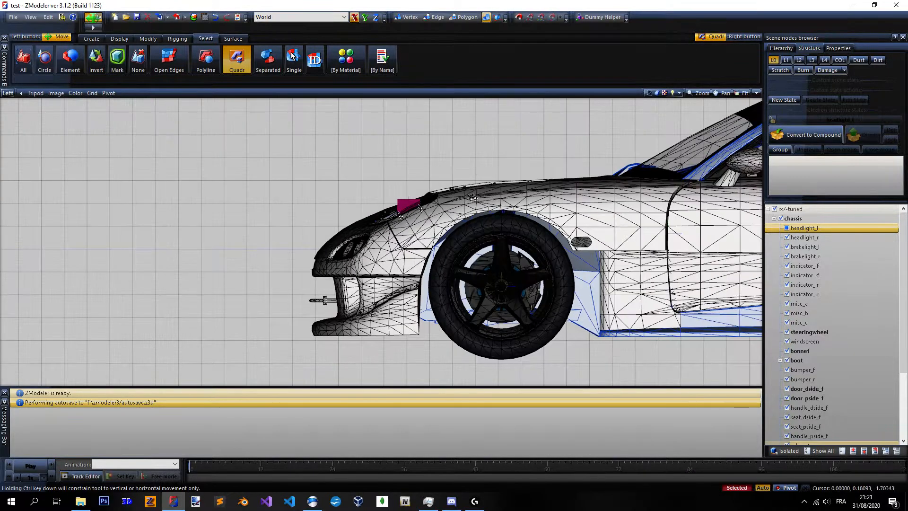
Maximize the Perspective view and check the headlight_l dummy's placement in the left headlight from the front and side.
{"action": "left_click", "coordinate": [756, 93]}
{"action": "left_click", "coordinate": [756, 259]}
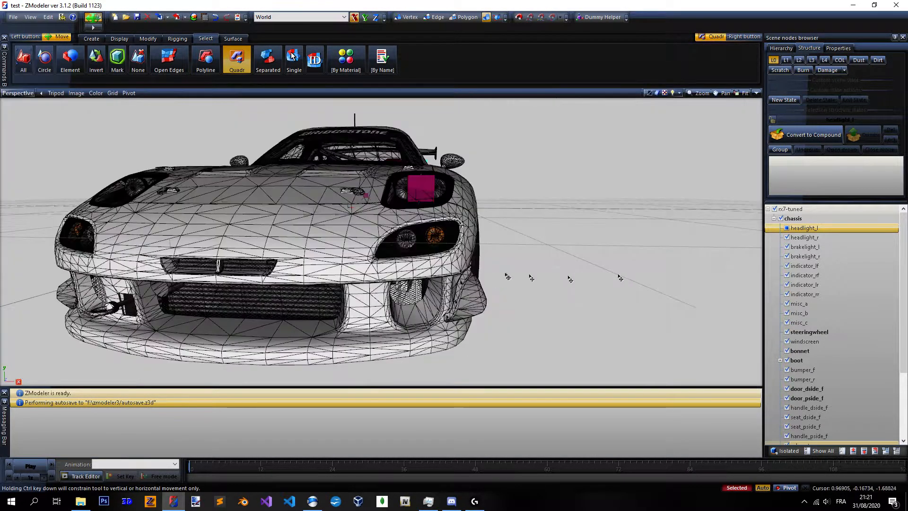
{"action": "scroll", "coordinate": [492, 268], "scroll_direction": "down", "scroll_amount": 4}
{"action": "scroll", "coordinate": [489, 265], "scroll_direction": "up", "scroll_amount": 2}
{"action": "middle_click_drag", "start_coordinate": [488, 266], "coordinate": [487, 273]}
{"action": "scroll", "coordinate": [486, 273], "scroll_direction": "down", "scroll_amount": 2}
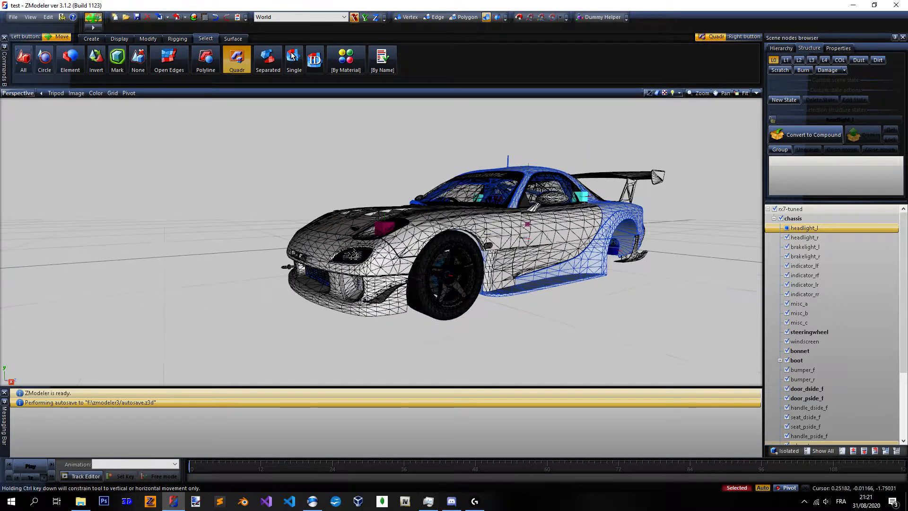
Copy the local axes of headlight_l to headlight_r with only the selected node isolated, and compare both dummies' positions.
{"action": "left_click", "coordinate": [119, 39]}
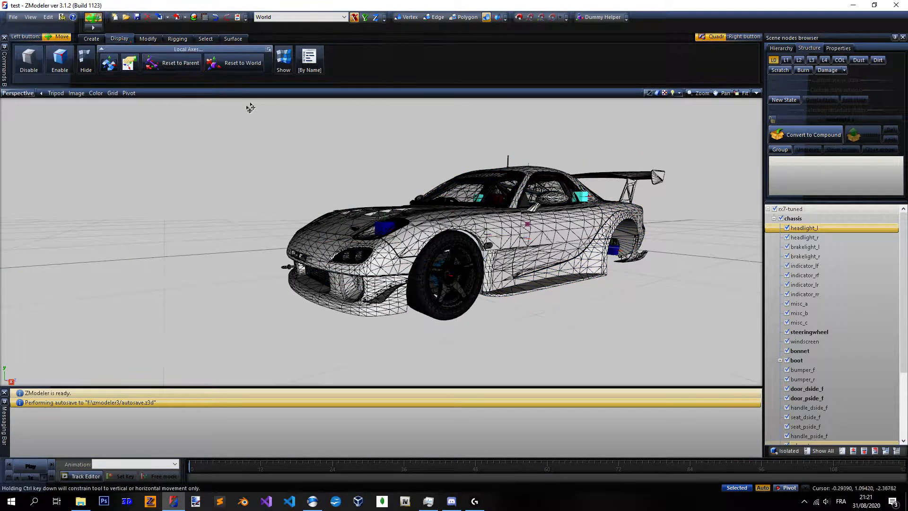
{"action": "left_click", "coordinate": [130, 63]}
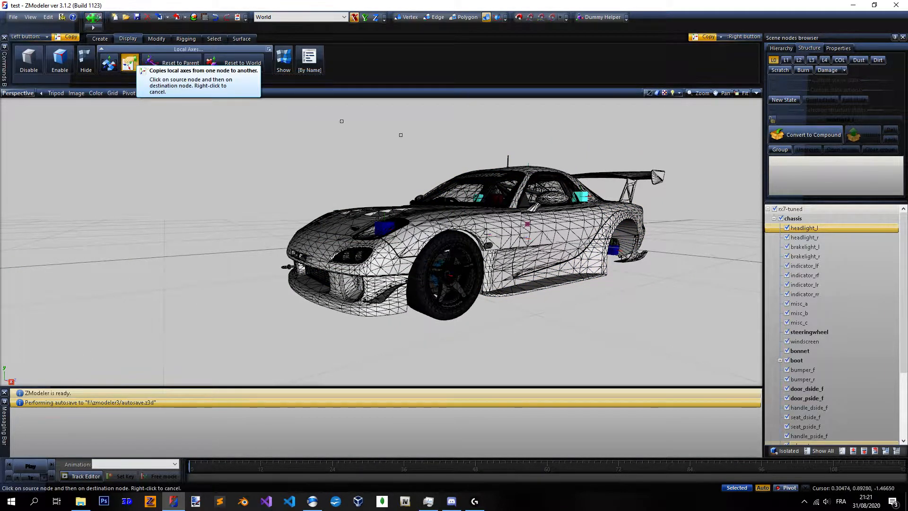
{"action": "left_click", "coordinate": [788, 450]}
{"action": "left_click", "coordinate": [390, 228]}
{"action": "left_click", "coordinate": [829, 237]}
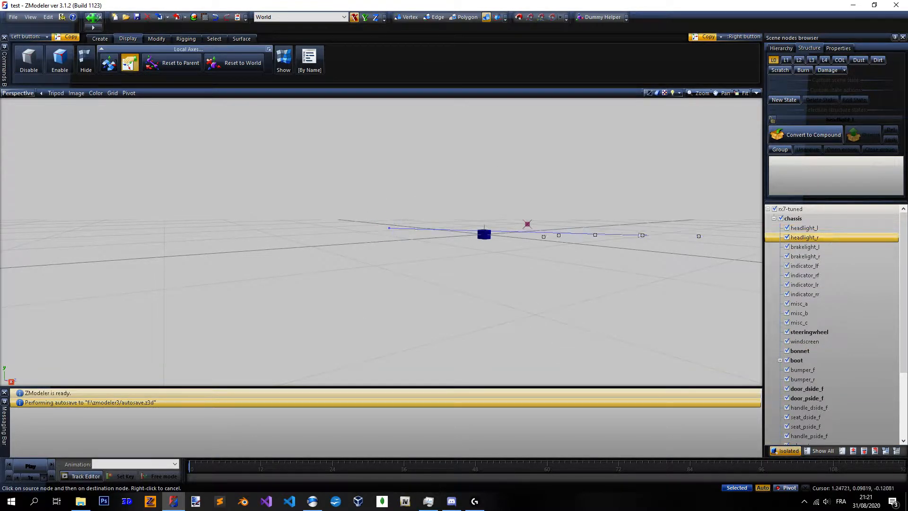
{"action": "left_click", "coordinate": [488, 236]}
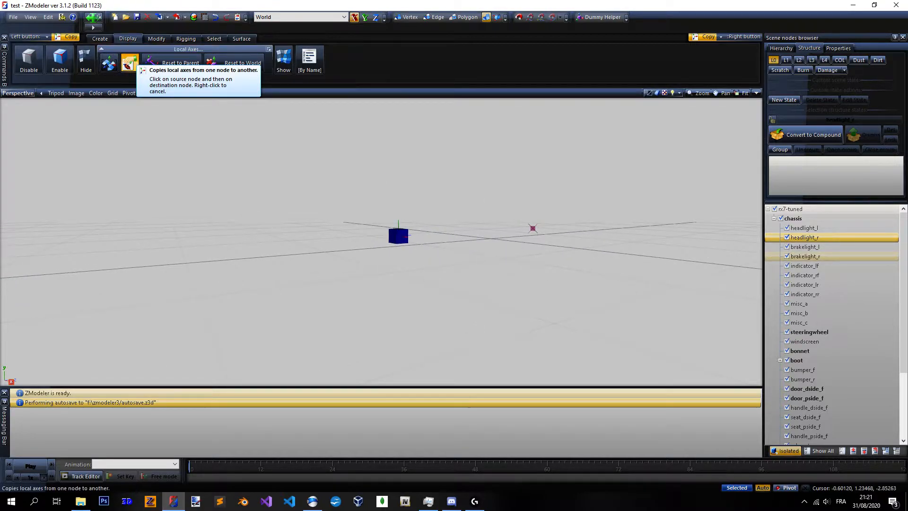
{"action": "left_click", "coordinate": [815, 228]}
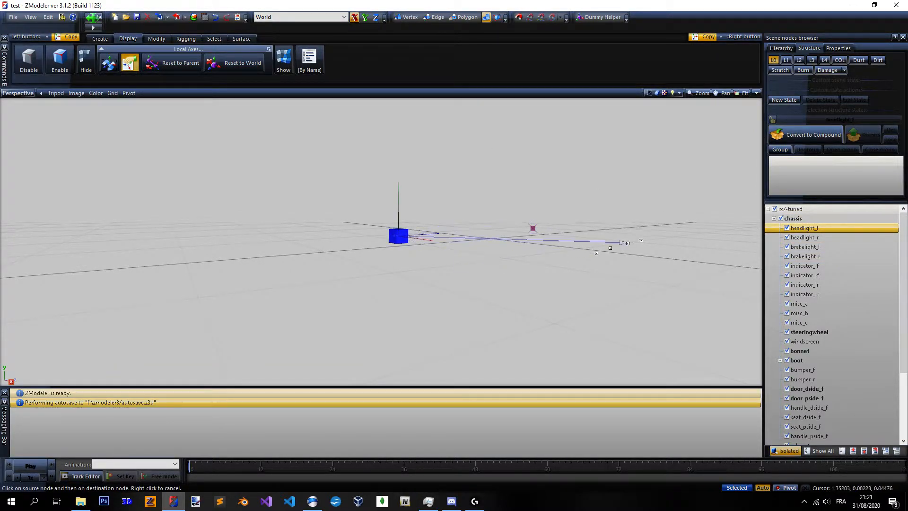
{"action": "left_click", "coordinate": [820, 236]}
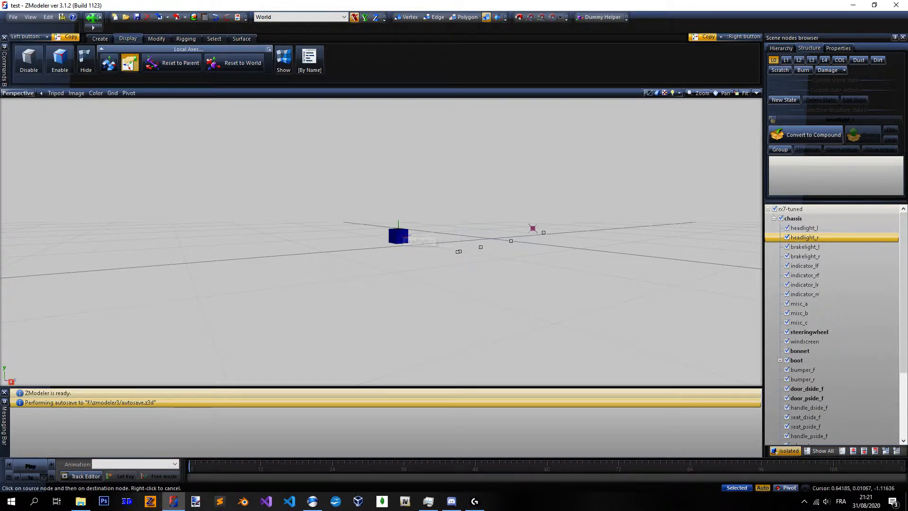
{"action": "middle_click_drag", "start_coordinate": [570, 224], "coordinate": [496, 239]}
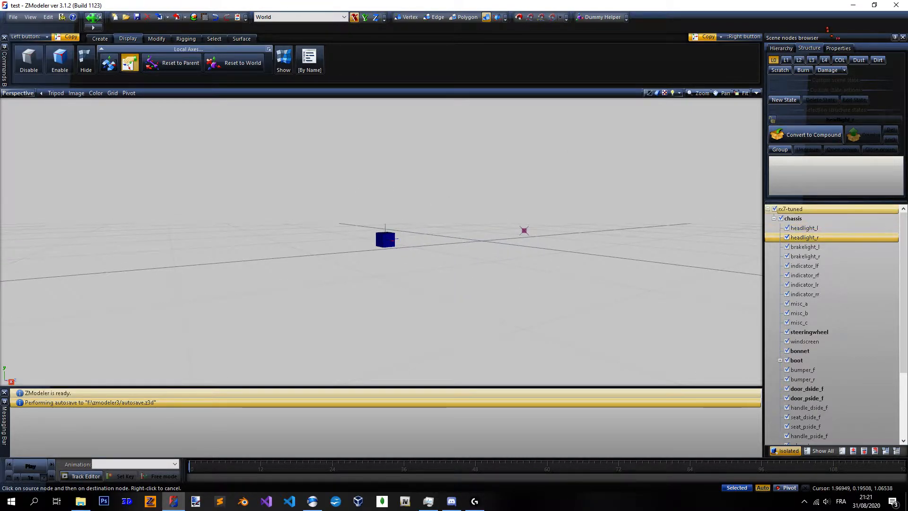
Open the properties of headlight_r and expand its Position, Rotation and Scale values.
{"action": "left_click", "coordinate": [843, 48]}
{"action": "left_click", "coordinate": [786, 450]}
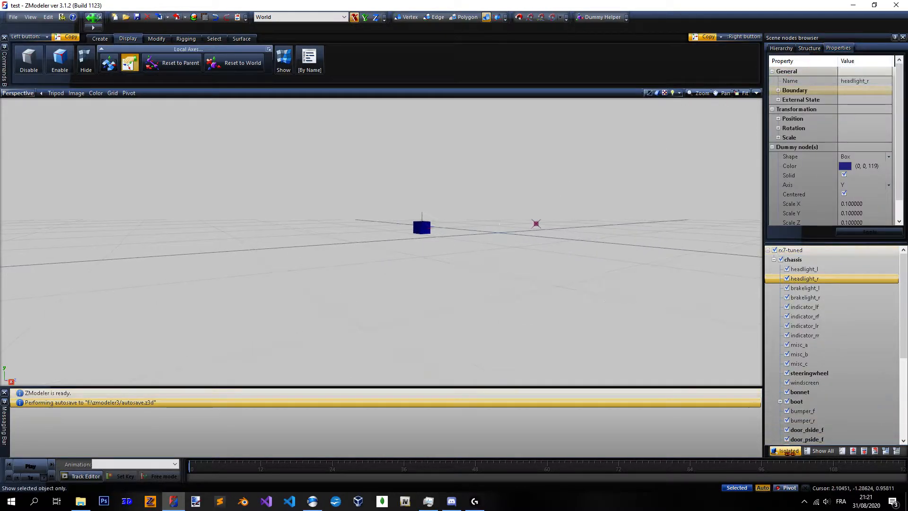
{"action": "middle_click_drag", "start_coordinate": [426, 227], "coordinate": [530, 265]}
{"action": "scroll", "coordinate": [382, 227], "scroll_direction": "up", "scroll_amount": 3}
{"action": "middle_click_drag", "start_coordinate": [381, 227], "coordinate": [369, 218]}
{"action": "left_click", "coordinate": [786, 451]}
{"action": "left_click", "coordinate": [817, 279]}
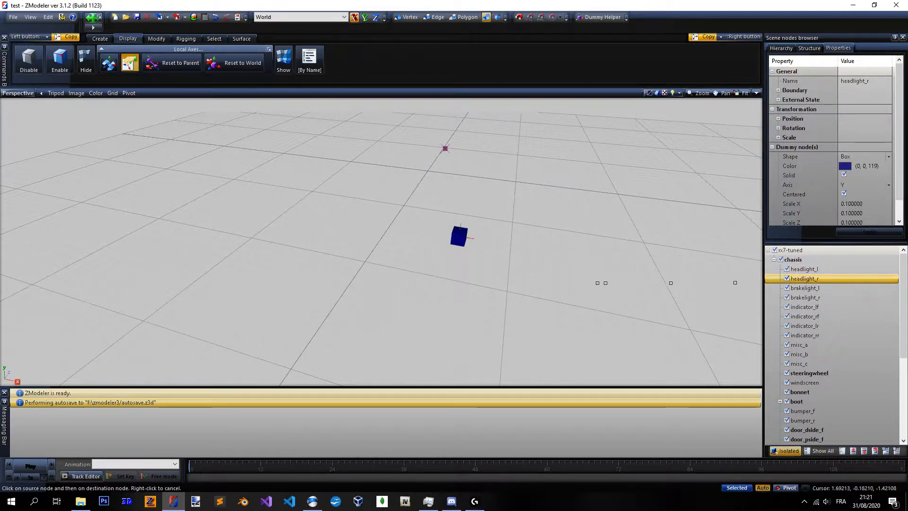
{"action": "middle_click_drag", "start_coordinate": [473, 213], "coordinate": [495, 265]}
{"action": "middle_click_drag", "start_coordinate": [497, 326], "coordinate": [482, 265]}
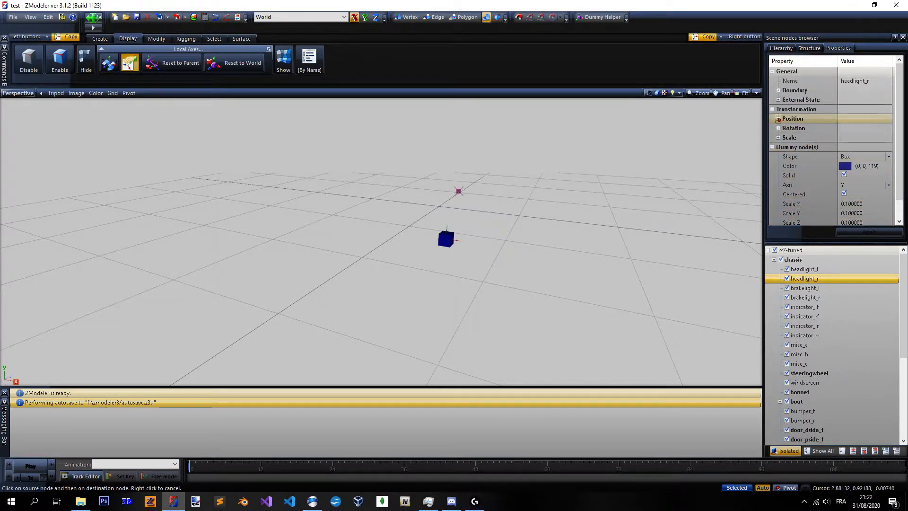
{"action": "left_click", "coordinate": [778, 119]}
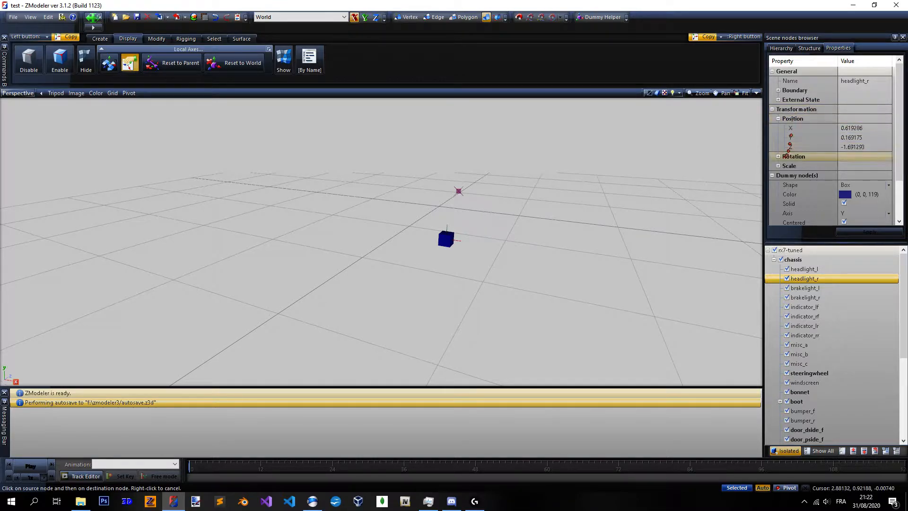
{"action": "left_click", "coordinate": [778, 157]}
{"action": "left_click", "coordinate": [778, 194]}
Turn off isolation to show the whole car and examine from the front where the headlight_r dummy sits.
{"action": "middle_click_drag", "start_coordinate": [603, 191], "coordinate": [649, 242]}
{"action": "scroll", "coordinate": [845, 183], "scroll_direction": "down", "scroll_amount": 4}
{"action": "scroll", "coordinate": [844, 170], "scroll_direction": "up", "scroll_amount": 4}
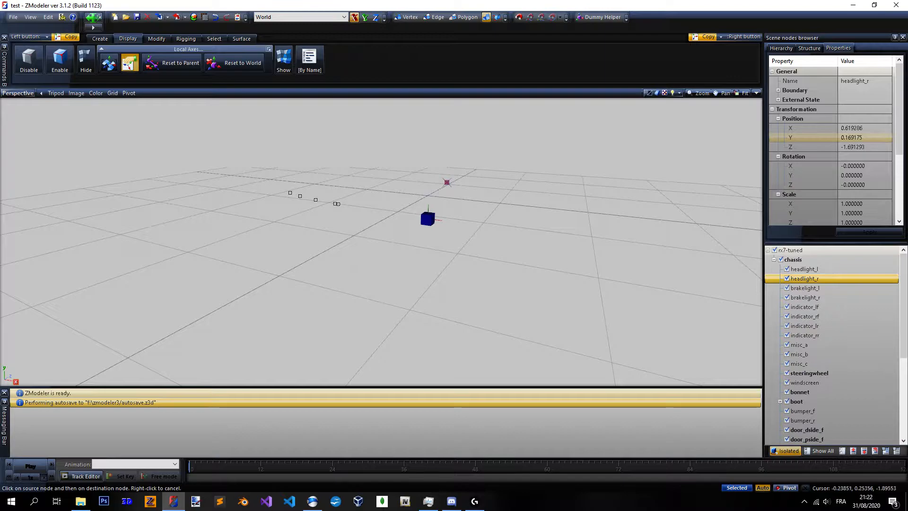
{"action": "middle_click_drag", "start_coordinate": [529, 226], "coordinate": [386, 328]}
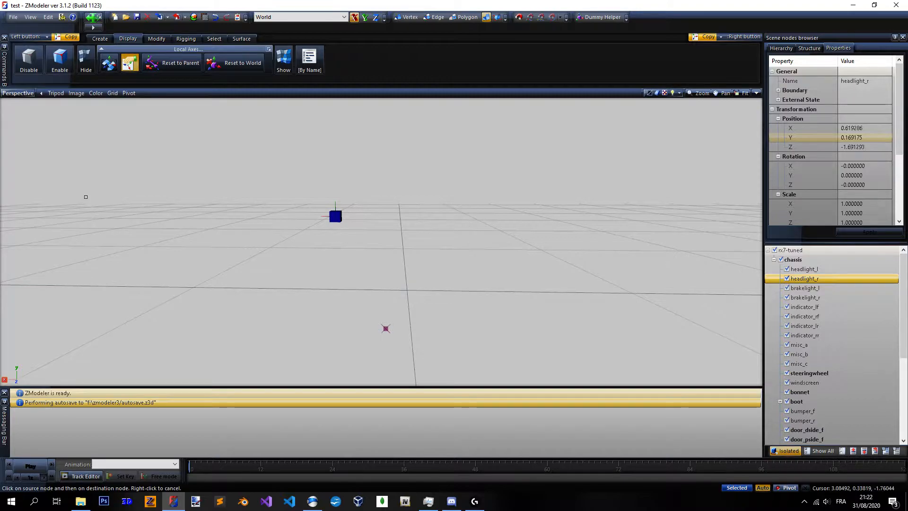
{"action": "middle_click_drag", "start_coordinate": [386, 329], "coordinate": [390, 246]}
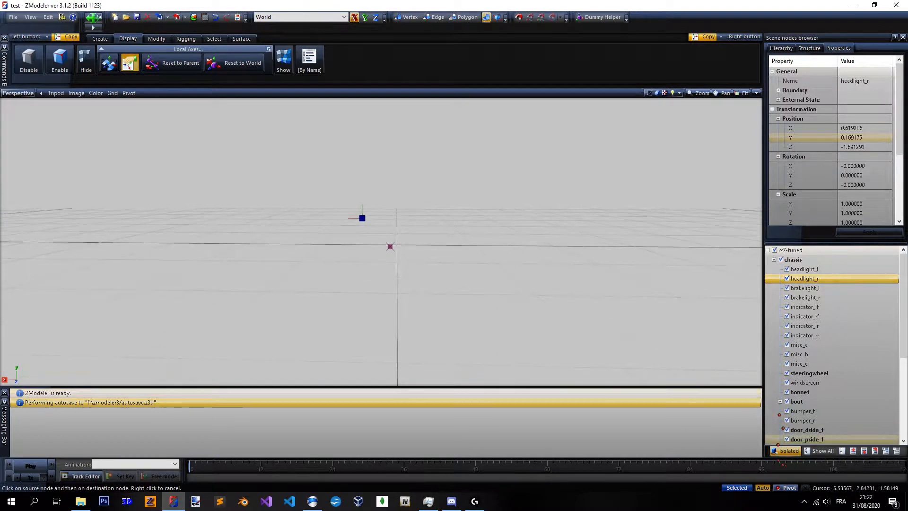
{"action": "left_click", "coordinate": [794, 451]}
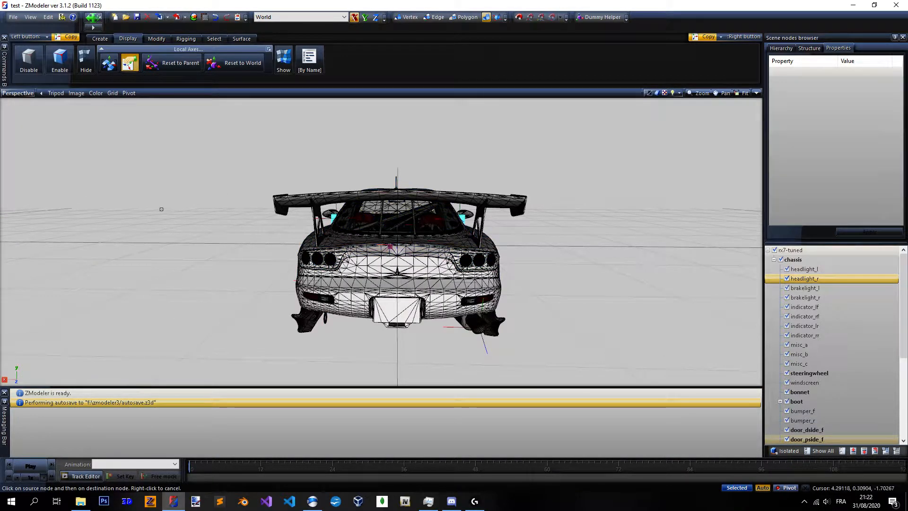
{"action": "middle_click_drag", "start_coordinate": [378, 269], "coordinate": [511, 289]}
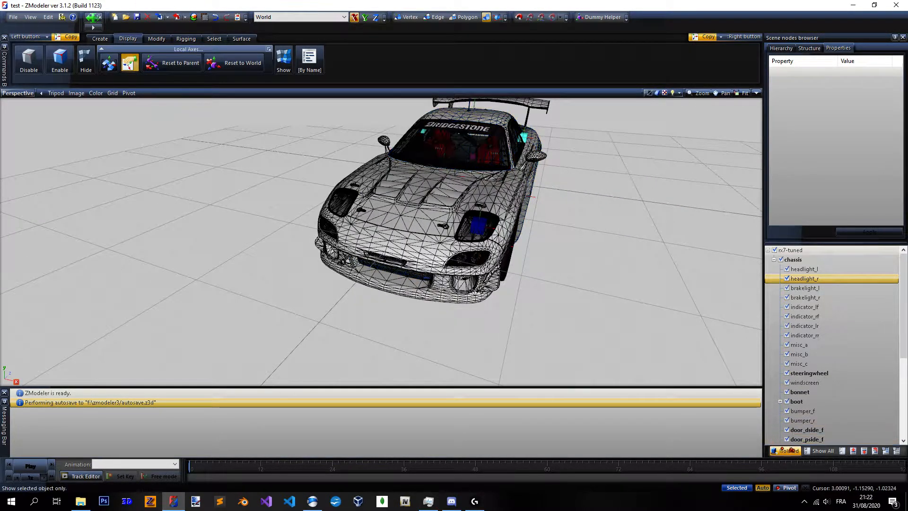
Isolate headlight_r, set its X position to -0.619286, apply the change, and show the whole car again.
{"action": "left_click", "coordinate": [785, 451]}
{"action": "middle_click_drag", "start_coordinate": [448, 250], "coordinate": [461, 252]}
{"action": "scroll", "coordinate": [852, 153], "scroll_direction": "down", "scroll_amount": 2}
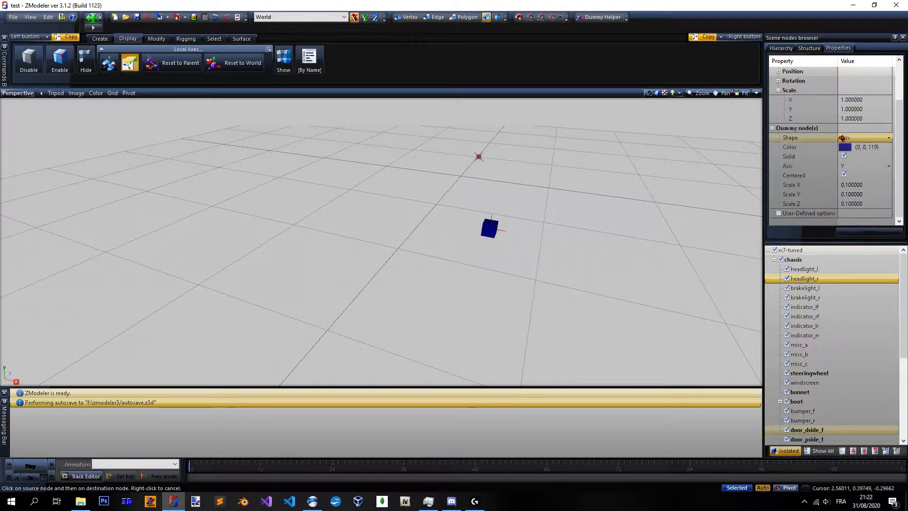
{"action": "scroll", "coordinate": [799, 119], "scroll_direction": "up", "scroll_amount": 2}
{"action": "left_click", "coordinate": [778, 119]}
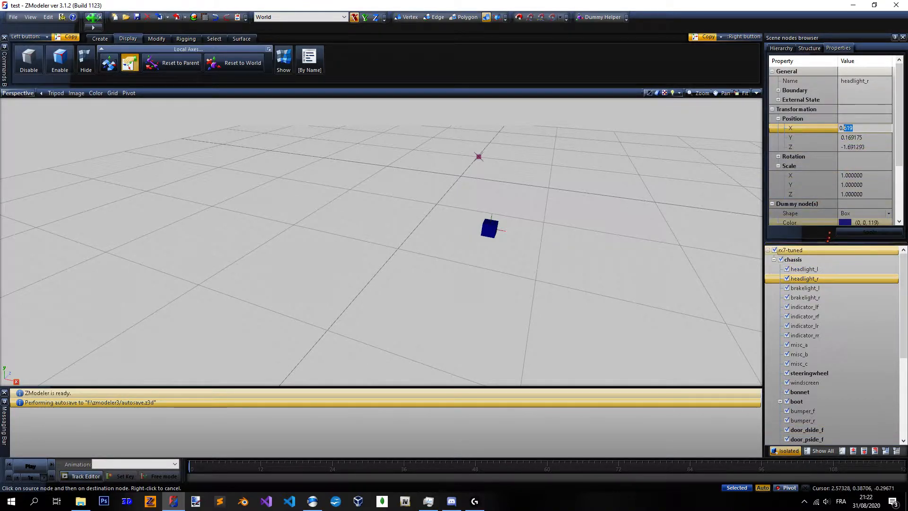
{"action": "left_click", "coordinate": [810, 138]}
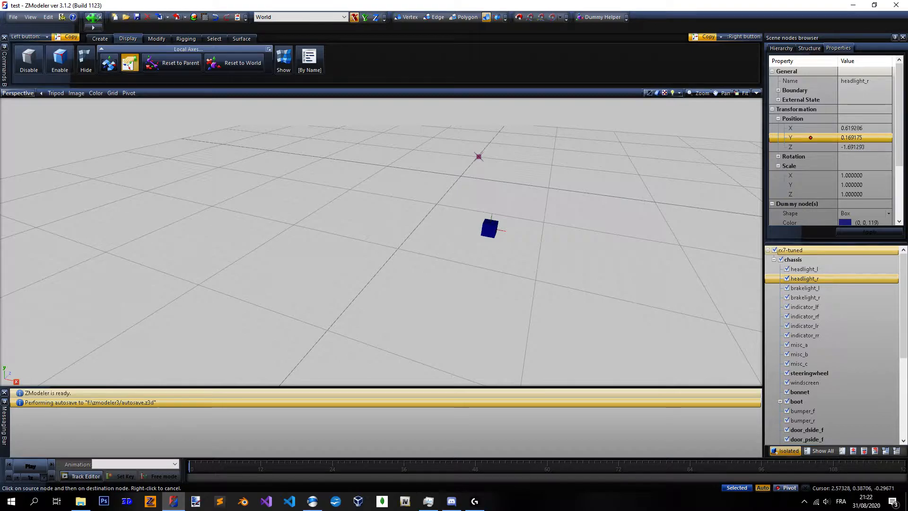
{"action": "left_click", "coordinate": [870, 127]}
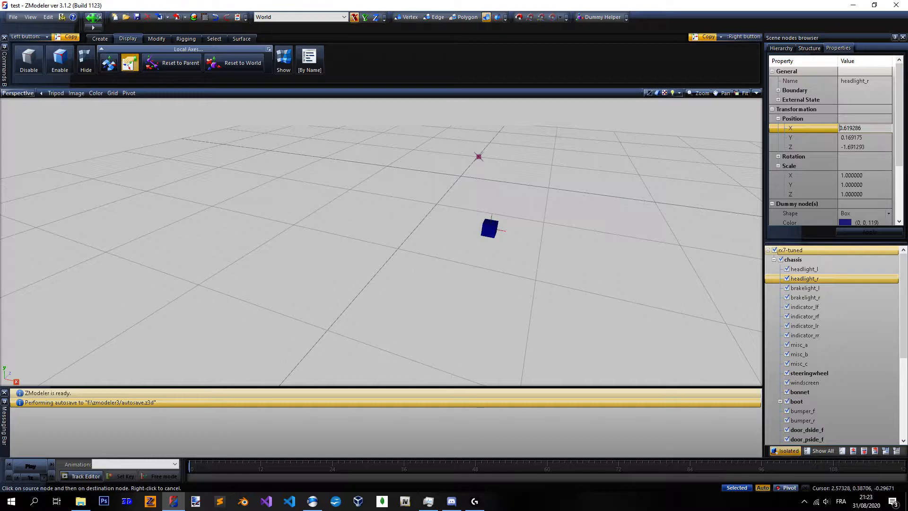
{"action": "key", "text": "Return"}
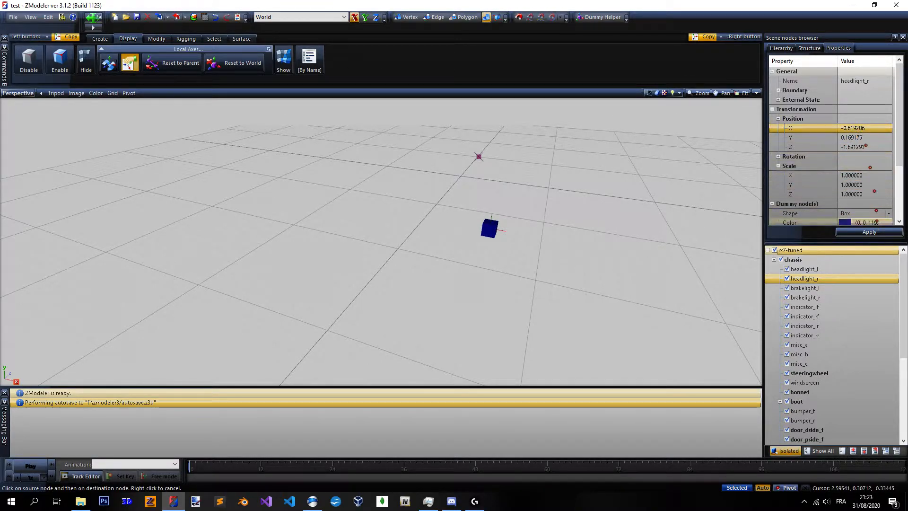
{"action": "left_click", "coordinate": [870, 232]}
{"action": "mouse_move", "coordinate": [416, 225]}
{"action": "middle_mouse_down"}
{"action": "mouse_move", "coordinate": [405, 234]}
{"action": "mouse_move", "coordinate": [419, 230]}
{"action": "mouse_move", "coordinate": [414, 251]}
{"action": "mouse_move", "coordinate": [435, 236]}
{"action": "mouse_move", "coordinate": [473, 239]}
{"action": "mouse_move", "coordinate": [398, 236]}
{"action": "mouse_move", "coordinate": [461, 235]}
{"action": "middle_mouse_up"}
{"action": "left_click", "coordinate": [780, 451]}
{"action": "scroll", "coordinate": [407, 253], "scroll_direction": "up", "scroll_amount": 3}
{"action": "scroll", "coordinate": [411, 238], "scroll_direction": "down", "scroll_amount": 4}
Isolate the brakelight_l dummy and select it in the viewport with the Quadr selection.
{"action": "left_click", "coordinate": [804, 288]}
{"action": "left_click", "coordinate": [817, 288]}
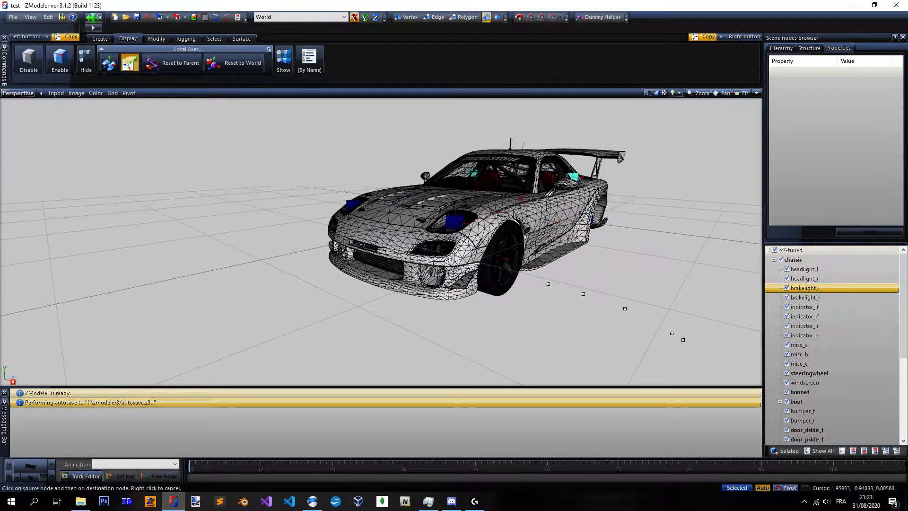
{"action": "left_click", "coordinate": [796, 450]}
{"action": "left_click", "coordinate": [214, 38]}
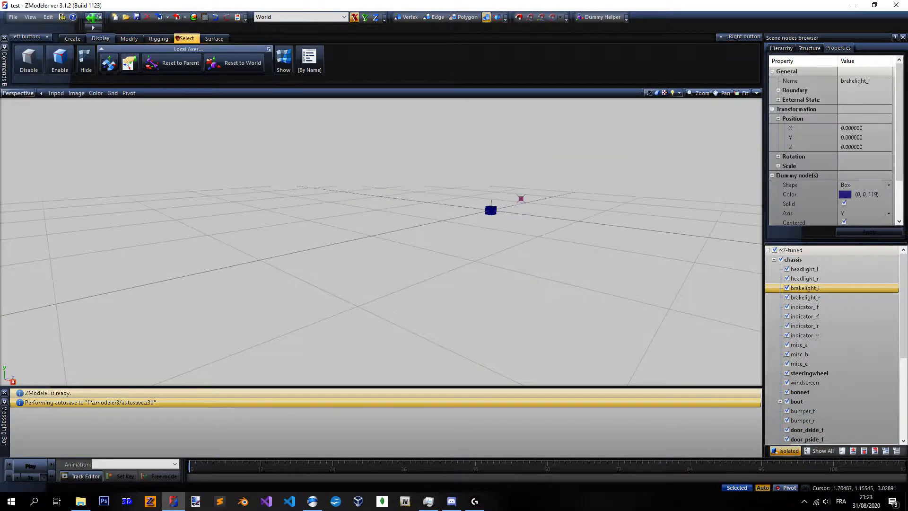
{"action": "left_click", "coordinate": [236, 59]}
{"action": "right_click", "coordinate": [240, 65]}
{"action": "right_click_drag", "start_coordinate": [465, 182], "coordinate": [524, 238]}
{"action": "key", "text": "space"}
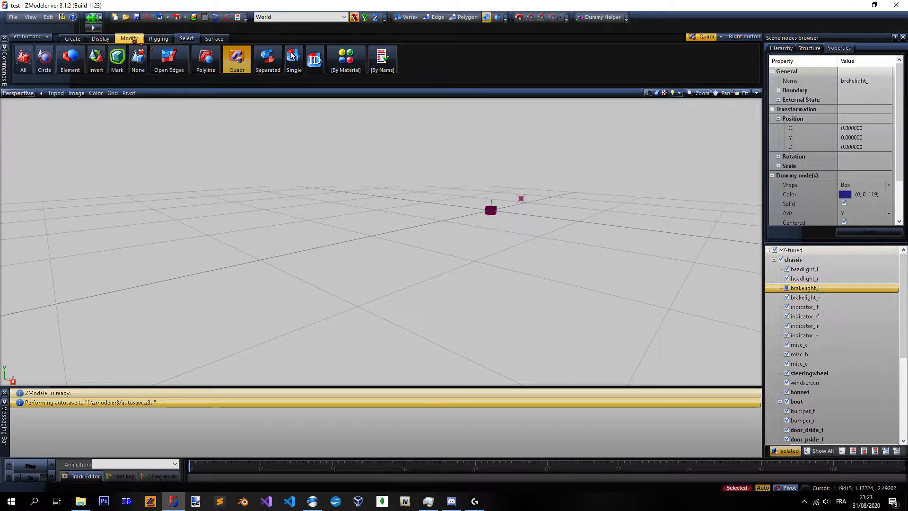
Move brakelight_l along the Z axis to the car's rear, at about Z 1.44, and turn off isolation.
{"action": "left_click", "coordinate": [129, 38]}
{"action": "left_click", "coordinate": [167, 67]}
{"action": "middle_click_drag", "start_coordinate": [87, 193], "coordinate": [315, 282]}
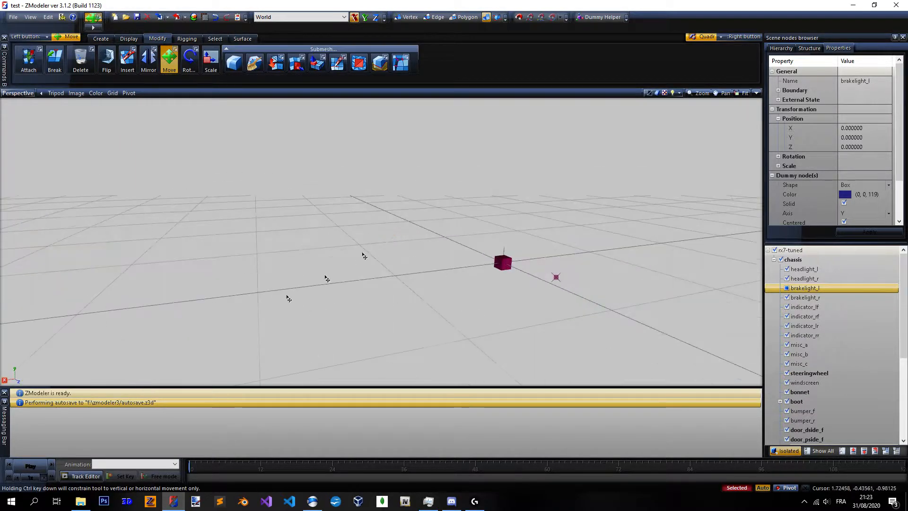
{"action": "left_click", "coordinate": [18, 381]}
{"action": "scroll", "coordinate": [418, 248], "scroll_direction": "down", "scroll_amount": 5}
{"action": "left_click_drag", "start_coordinate": [419, 248], "coordinate": [632, 354]}
{"action": "left_click", "coordinate": [791, 452]}
Raise brakelight_l to the height of the tail lamps and shift it sideways onto the left tail lamps.
{"action": "scroll", "coordinate": [497, 265], "scroll_direction": "up", "scroll_amount": 5}
{"action": "left_click_drag", "start_coordinate": [473, 246], "coordinate": [556, 279]}
{"action": "left_click_drag", "start_coordinate": [61, 369], "coordinate": [111, 335]}
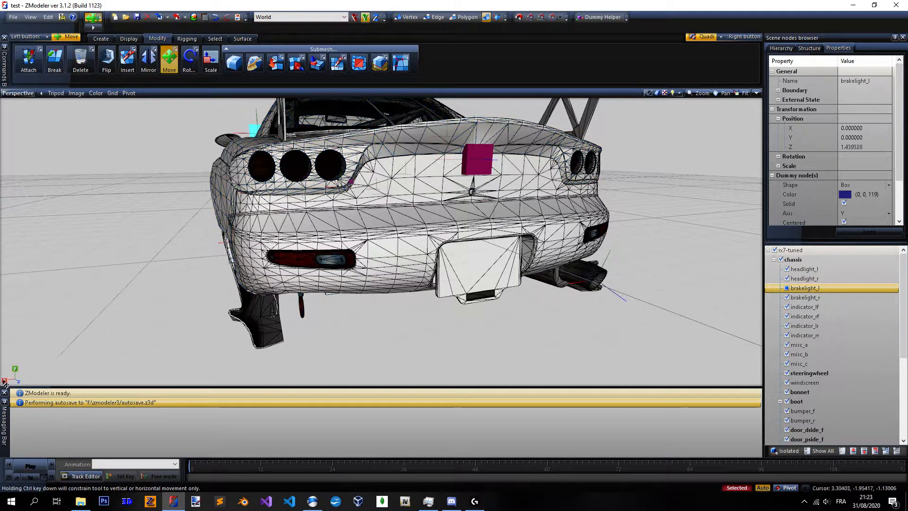
{"action": "left_click_drag", "start_coordinate": [507, 203], "coordinate": [442, 215]}
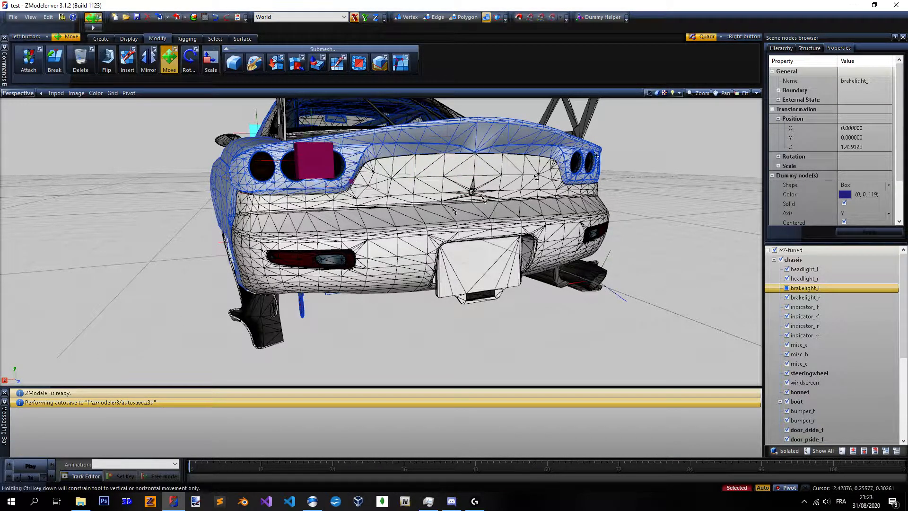
Switch the Front viewport to a maximized Back view and center brakelight_l on the left inner lamps, at about X 0.54, Y 0.25.
{"action": "left_click", "coordinate": [756, 93]}
{"action": "left_click", "coordinate": [10, 94]}
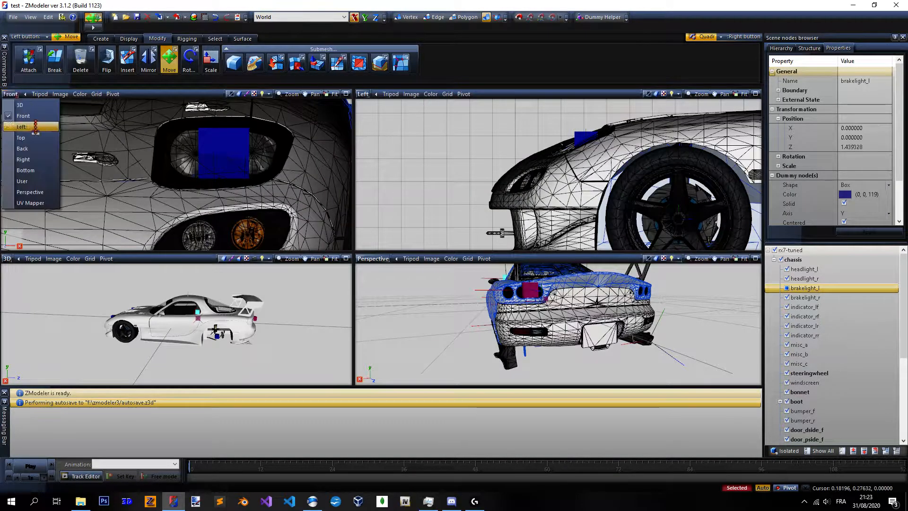
{"action": "left_click", "coordinate": [29, 148]}
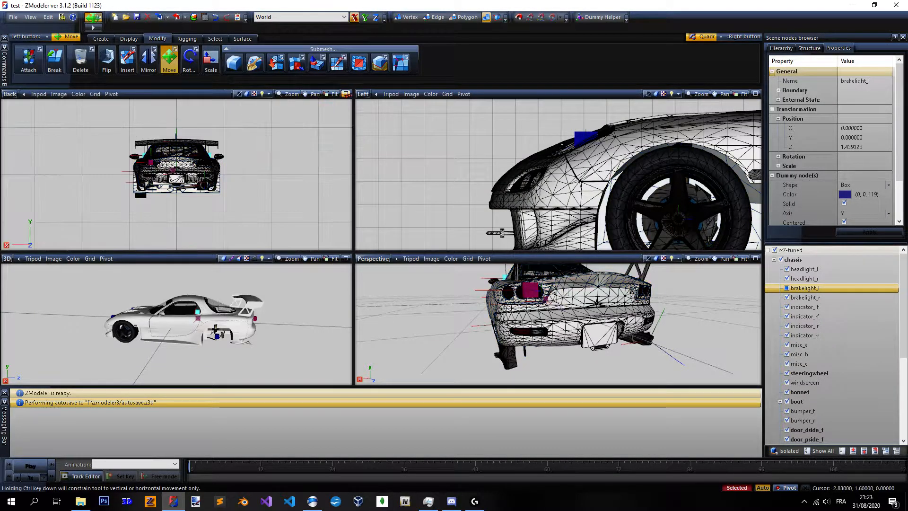
{"action": "left_click", "coordinate": [346, 94]}
{"action": "scroll", "coordinate": [351, 231], "scroll_direction": "up", "scroll_amount": 9}
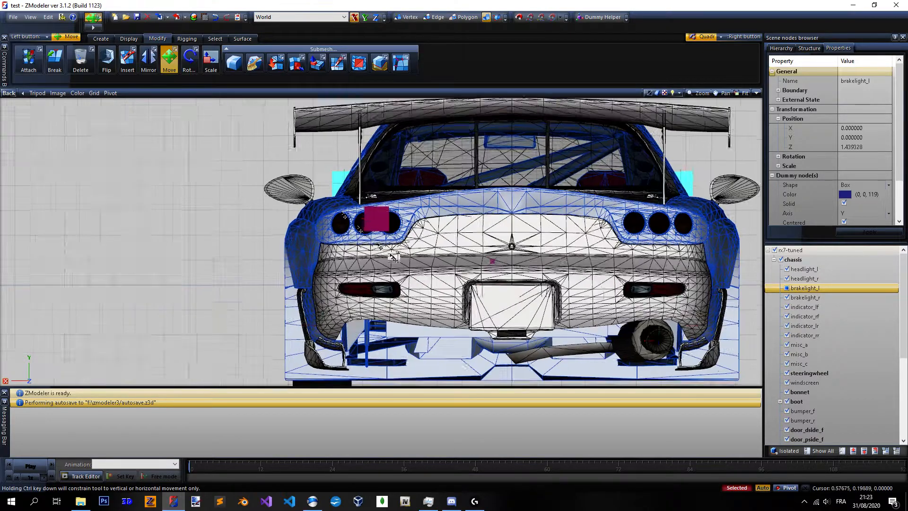
{"action": "scroll", "coordinate": [380, 246], "scroll_direction": "up", "scroll_amount": 8}
{"action": "left_click_drag", "start_coordinate": [392, 221], "coordinate": [397, 231]}
{"action": "scroll", "coordinate": [396, 231], "scroll_direction": "down", "scroll_amount": 8}
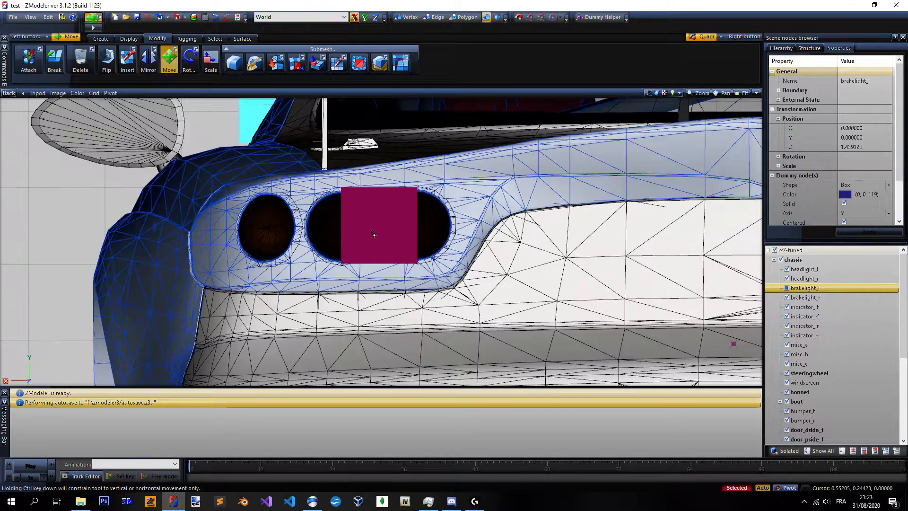
In the maximized Left view, move brakelight_l along Z to about 1.98 against the tail lamp, and deselect it.
{"action": "double_click", "coordinate": [757, 93]}
{"action": "scroll", "coordinate": [213, 217], "scroll_direction": "down", "scroll_amount": 8}
{"action": "scroll", "coordinate": [563, 209], "scroll_direction": "up", "scroll_amount": 5}
{"action": "scroll", "coordinate": [510, 217], "scroll_direction": "up", "scroll_amount": 8}
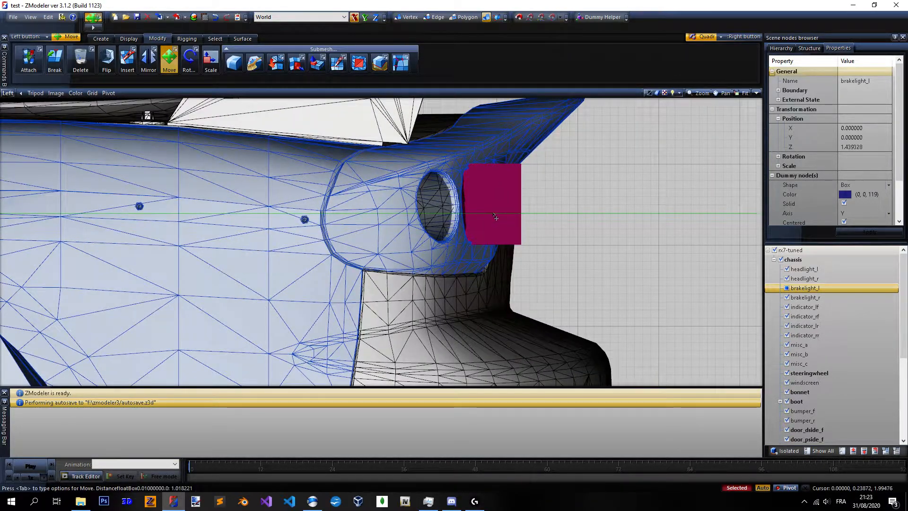
{"action": "scroll", "coordinate": [510, 218], "scroll_direction": "down", "scroll_amount": 5}
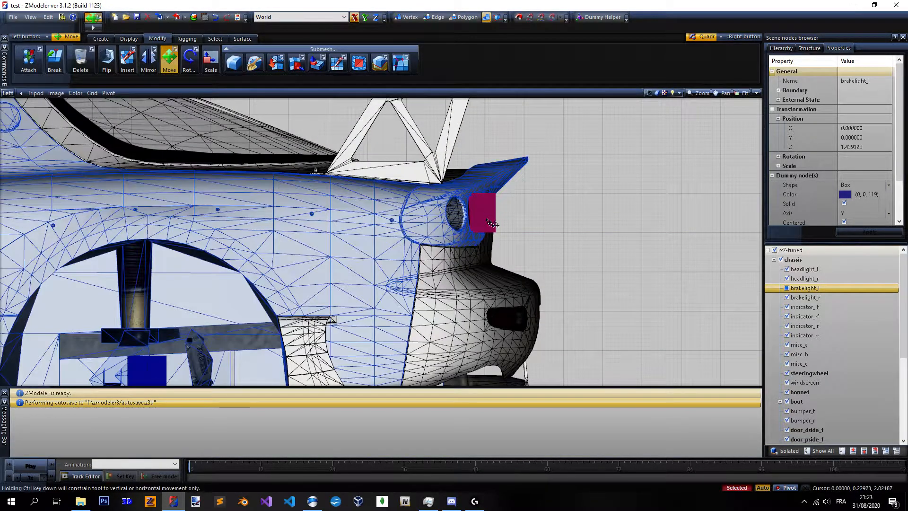
{"action": "scroll", "coordinate": [490, 221], "scroll_direction": "down", "scroll_amount": 6}
{"action": "scroll", "coordinate": [450, 255], "scroll_direction": "down", "scroll_amount": 3}
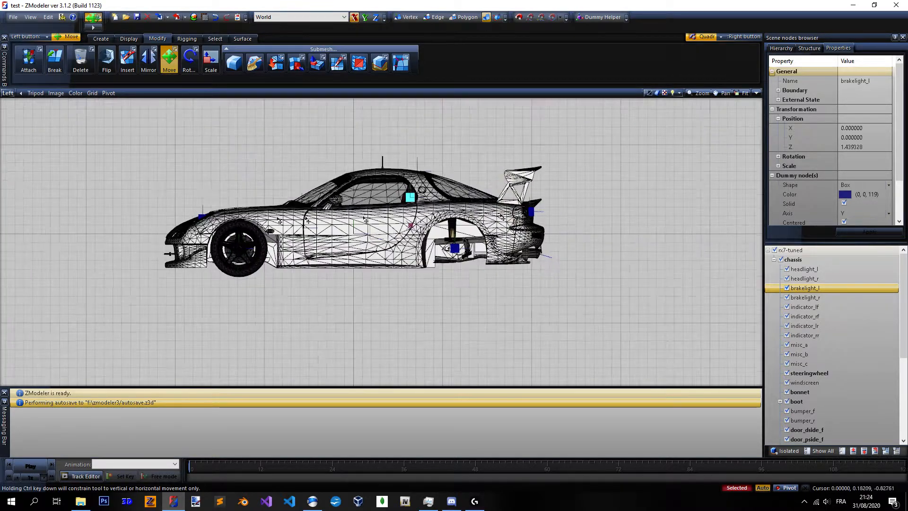
{"action": "scroll", "coordinate": [568, 237], "scroll_direction": "up", "scroll_amount": 2}
{"action": "right_click", "coordinate": [662, 189]}
In the maximized Perspective view, copy the local axes of brakelight_l to brakelight_r with only the selected node isolated.
{"action": "left_click", "coordinate": [757, 93]}
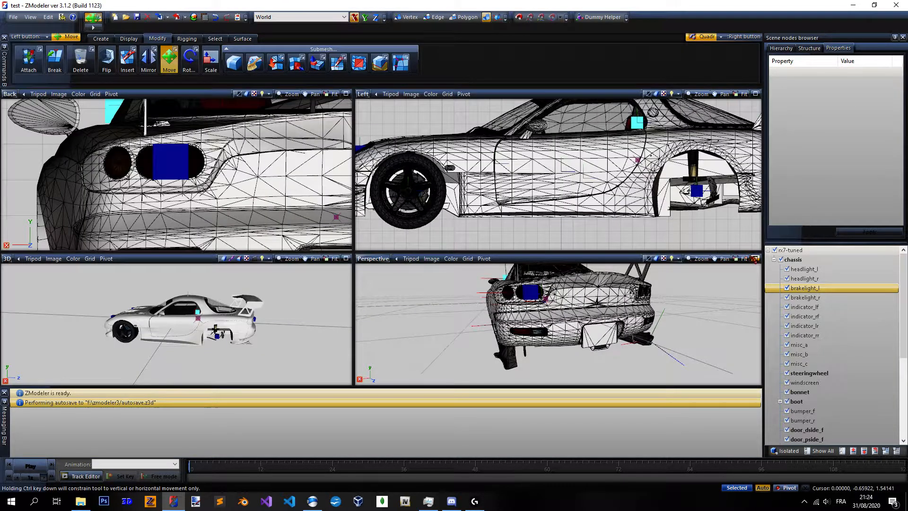
{"action": "left_click", "coordinate": [756, 258]}
{"action": "scroll", "coordinate": [464, 279], "scroll_direction": "down", "scroll_amount": 5}
{"action": "scroll", "coordinate": [360, 246], "scroll_direction": "up", "scroll_amount": 2}
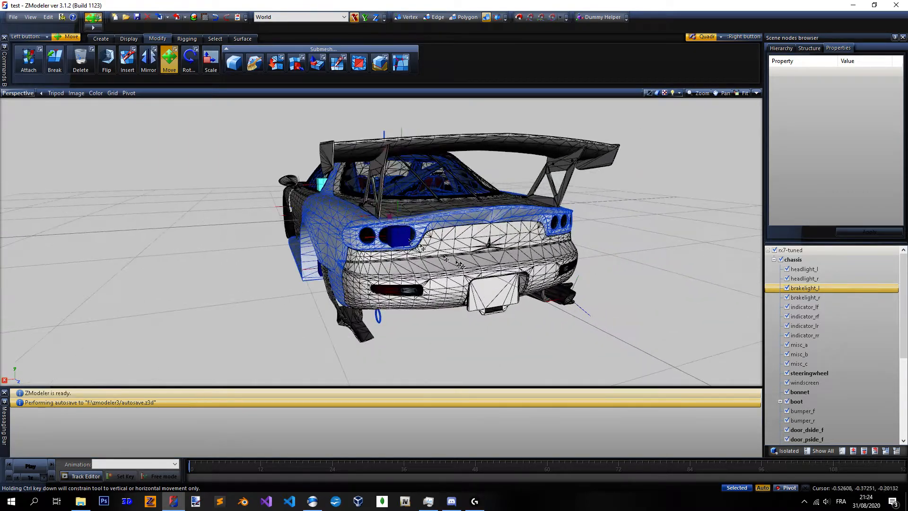
{"action": "left_click", "coordinate": [129, 39]}
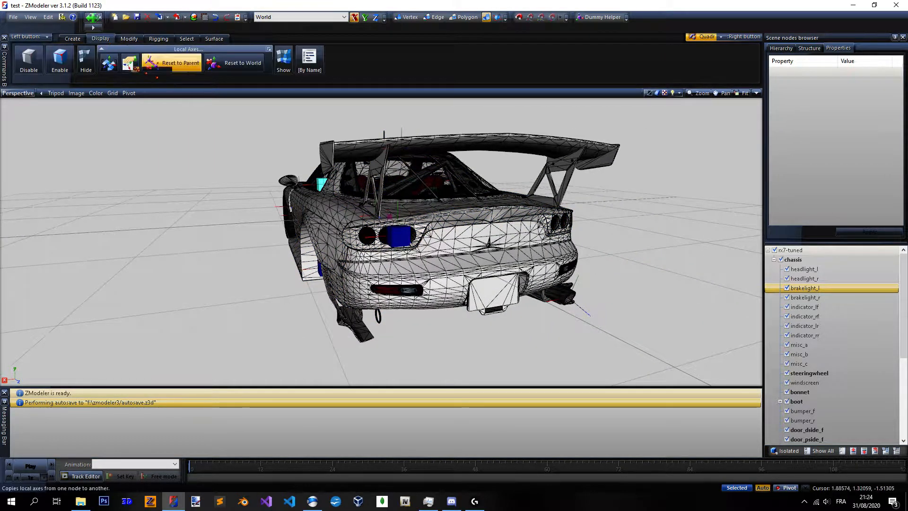
{"action": "left_click", "coordinate": [129, 62]}
{"action": "left_click", "coordinate": [787, 450]}
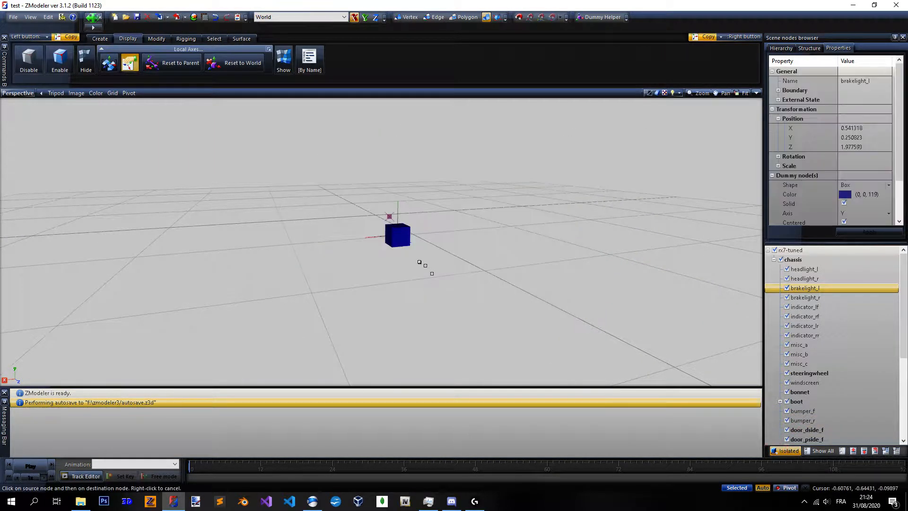
{"action": "left_click", "coordinate": [402, 240]}
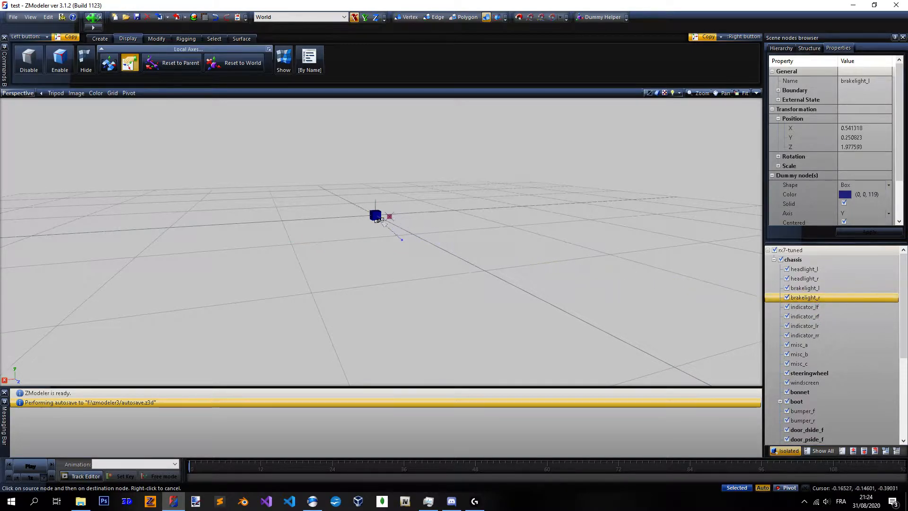
{"action": "left_click", "coordinate": [372, 216]}
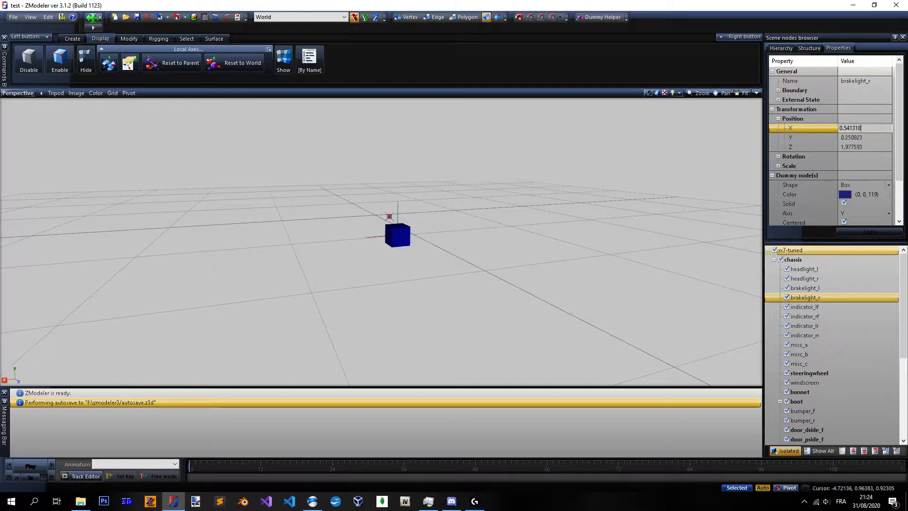
Set brakelight_r's X position to -0.541318, apply it, and show the whole car to check both brake lights.
{"action": "key", "text": "Return"}
{"action": "left_click", "coordinate": [864, 231]}
{"action": "scroll", "coordinate": [384, 245], "scroll_direction": "down", "scroll_amount": 4}
{"action": "scroll", "coordinate": [392, 245], "scroll_direction": "up", "scroll_amount": 2}
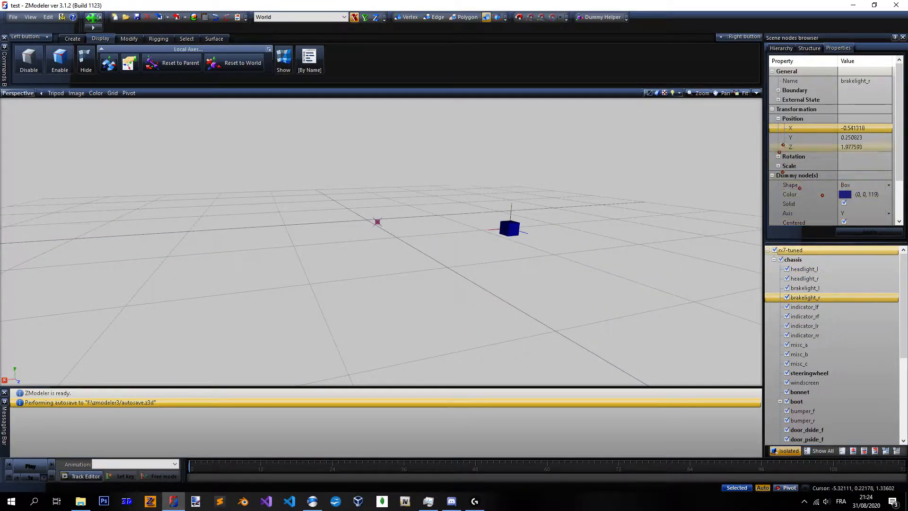
{"action": "left_click", "coordinate": [780, 453]}
{"action": "scroll", "coordinate": [444, 241], "scroll_direction": "down", "scroll_amount": 2}
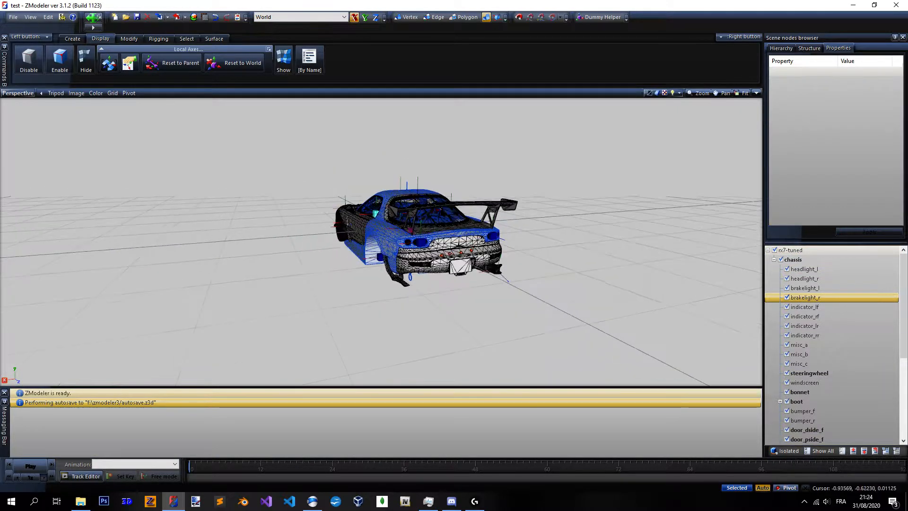
{"action": "scroll", "coordinate": [441, 239], "scroll_direction": "up", "scroll_amount": 5}
{"action": "scroll", "coordinate": [448, 239], "scroll_direction": "down", "scroll_amount": 2}
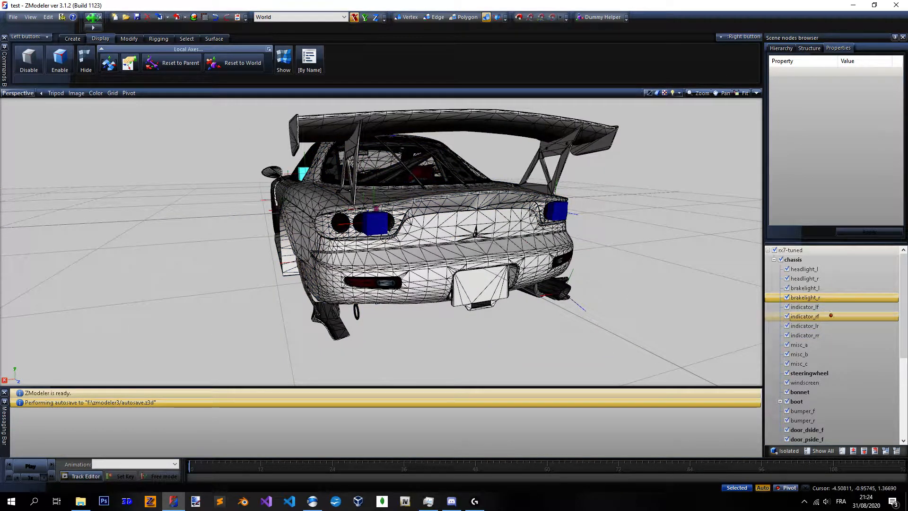
Isolate the indicator_lf dummy, orient the view to the front, and start copying local axes.
{"action": "left_click", "coordinate": [804, 307]}
{"action": "left_click", "coordinate": [786, 450]}
{"action": "middle_click_drag", "start_coordinate": [483, 239], "coordinate": [554, 240]}
{"action": "left_click", "coordinate": [130, 63]}
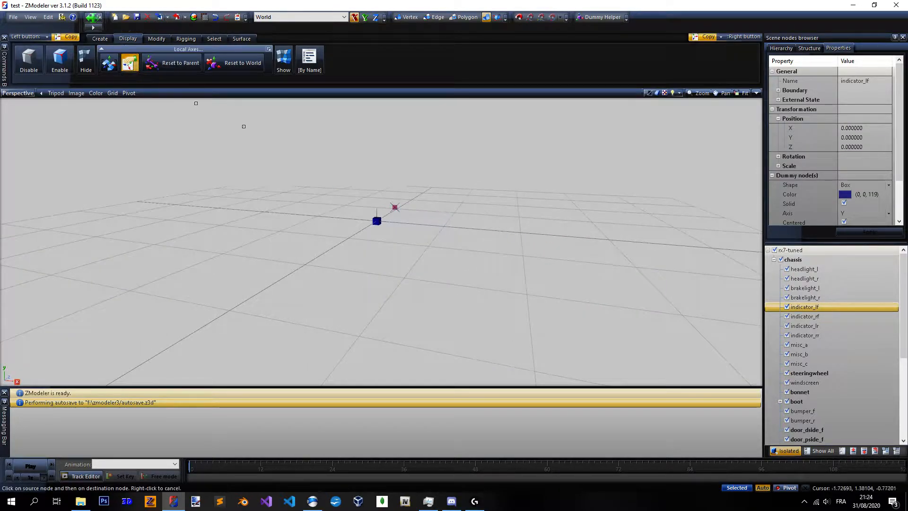
Try to copy the local axes of indicator_lf to headlight_l, and undo the copy.
{"action": "left_click", "coordinate": [379, 220]}
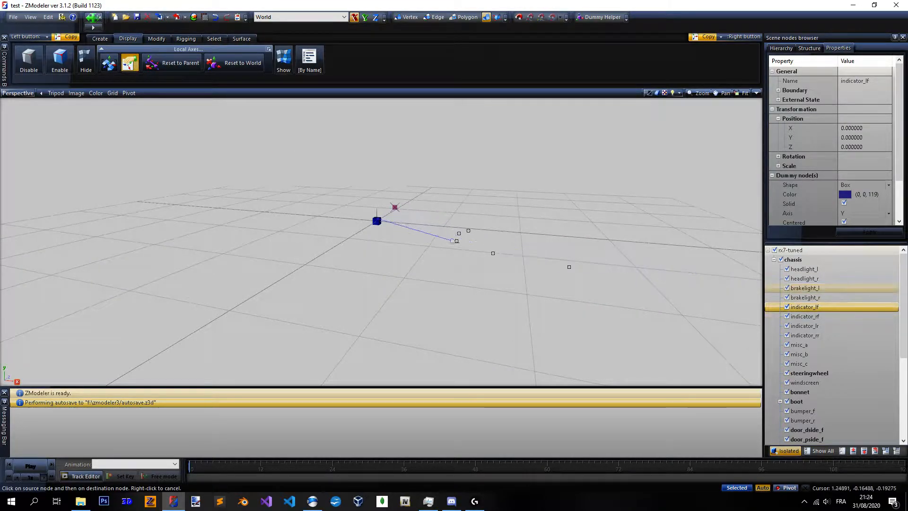
{"action": "left_click", "coordinate": [825, 270]}
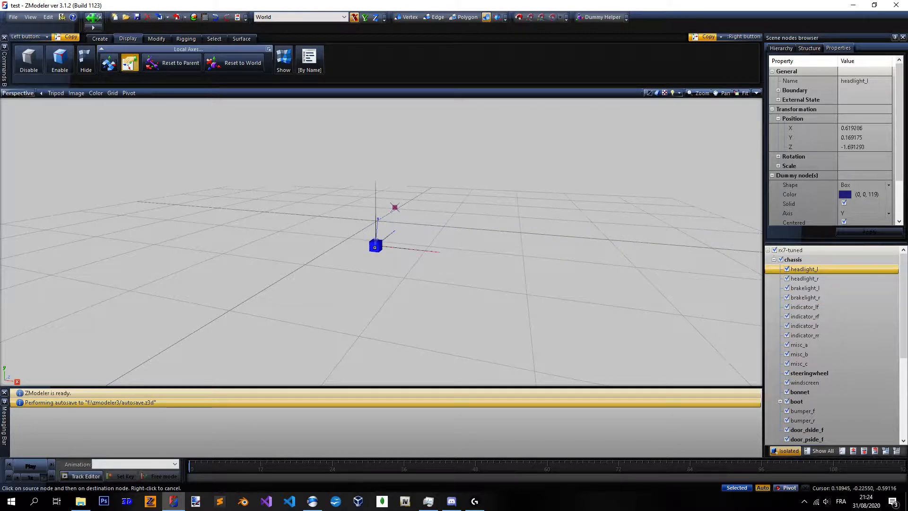
{"action": "left_click", "coordinate": [216, 18]}
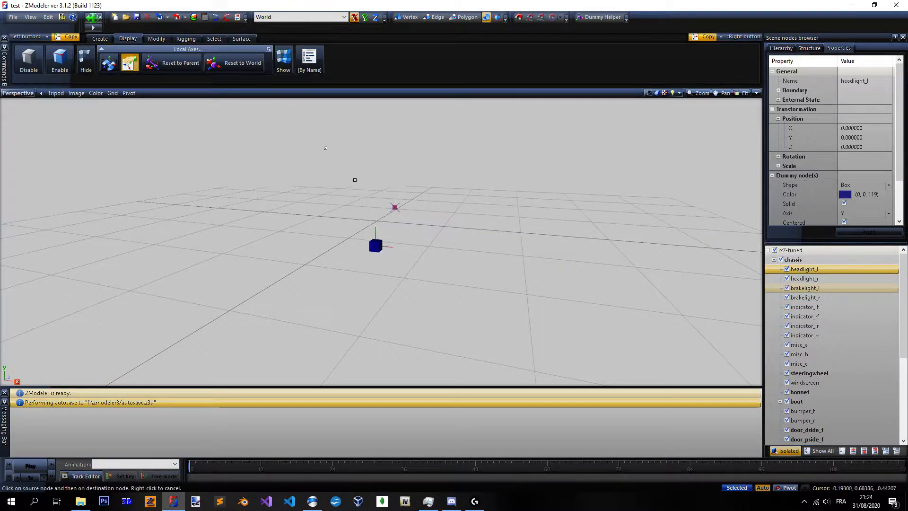
Copy the local axes of headlight_l to indicator_lf and end the copy command.
{"action": "left_click", "coordinate": [379, 246]}
{"action": "left_click", "coordinate": [845, 305]}
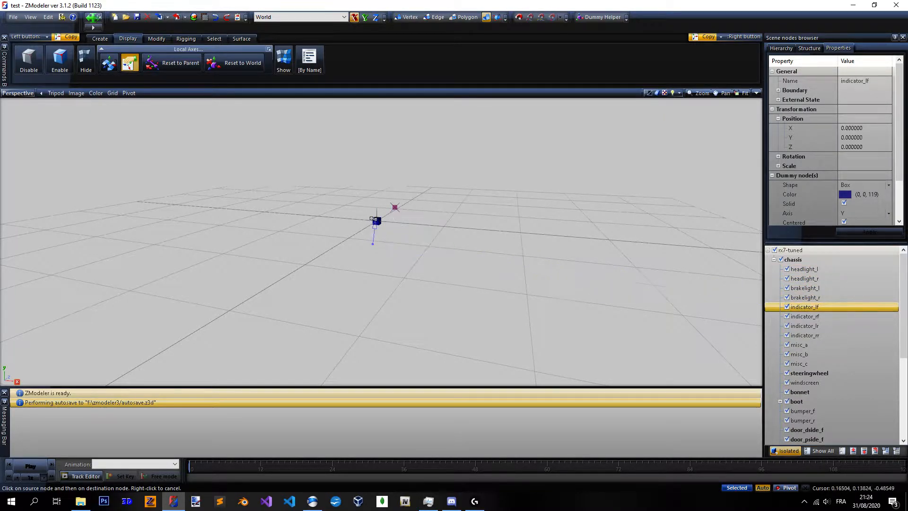
{"action": "key", "text": "ctrl+z"}
{"action": "left_click", "coordinate": [130, 62]}
Select the isolated indicator_lf dummy for moving and show the whole car around it.
{"action": "left_click", "coordinate": [187, 39]}
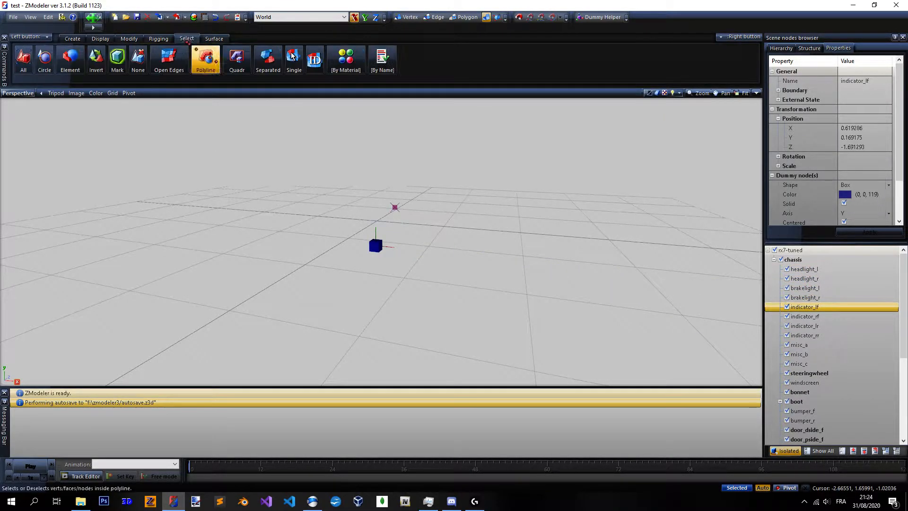
{"action": "right_click", "coordinate": [238, 61]}
{"action": "left_click", "coordinate": [375, 245]}
{"action": "left_click", "coordinate": [157, 39]}
{"action": "left_click", "coordinate": [169, 59]}
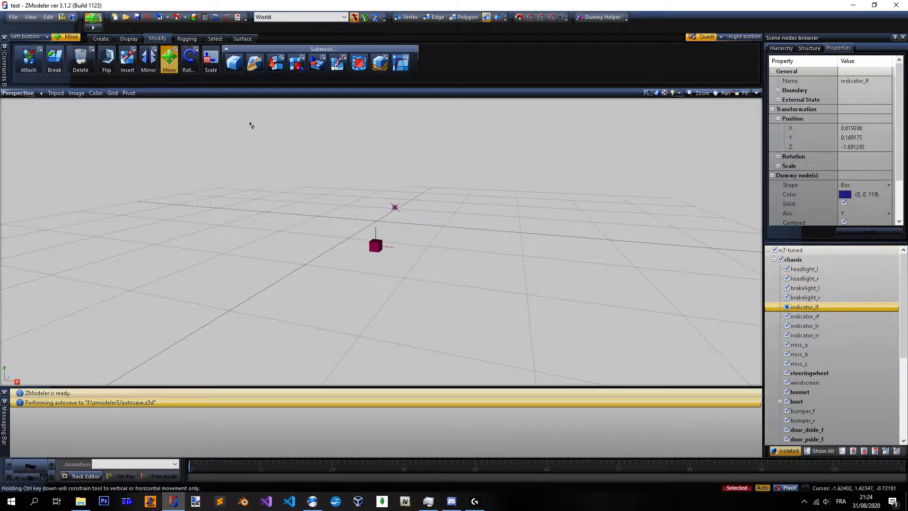
{"action": "left_click", "coordinate": [789, 451]}
{"action": "scroll", "coordinate": [430, 296], "scroll_direction": "up", "scroll_amount": 3}
{"action": "middle_click_drag", "start_coordinate": [367, 247], "coordinate": [412, 248], "text": "alt"}
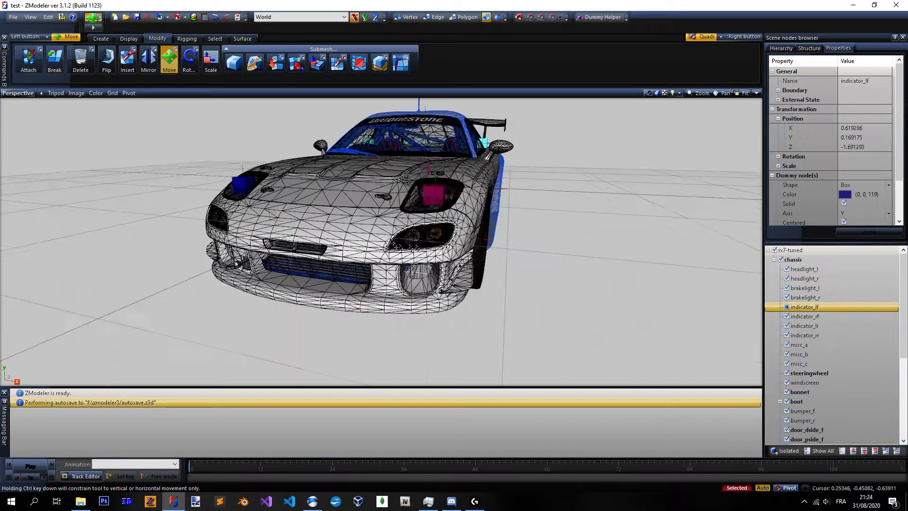
Move the indicator_lf dummy along the Z axis toward the front of the car.
{"action": "left_click", "coordinate": [17, 381]}
{"action": "left_click", "coordinate": [8, 377]}
{"action": "left_click_drag", "start_coordinate": [431, 198], "coordinate": [422, 218]}
{"action": "middle_click_drag", "start_coordinate": [388, 250], "coordinate": [310, 239], "text": "alt"}
{"action": "scroll", "coordinate": [310, 239], "scroll_direction": "up", "scroll_amount": 3}
{"action": "scroll", "coordinate": [308, 237], "scroll_direction": "up", "scroll_amount": 1}
{"action": "left_click_drag", "start_coordinate": [332, 241], "coordinate": [373, 244]}
Restrict movement to the Y axis and lower indicator_lf to the lower front lamp unit.
{"action": "left_click", "coordinate": [14, 375]}
{"action": "left_click", "coordinate": [5, 368]}
{"action": "middle_click_drag", "start_coordinate": [227, 284], "coordinate": [500, 207], "text": "alt"}
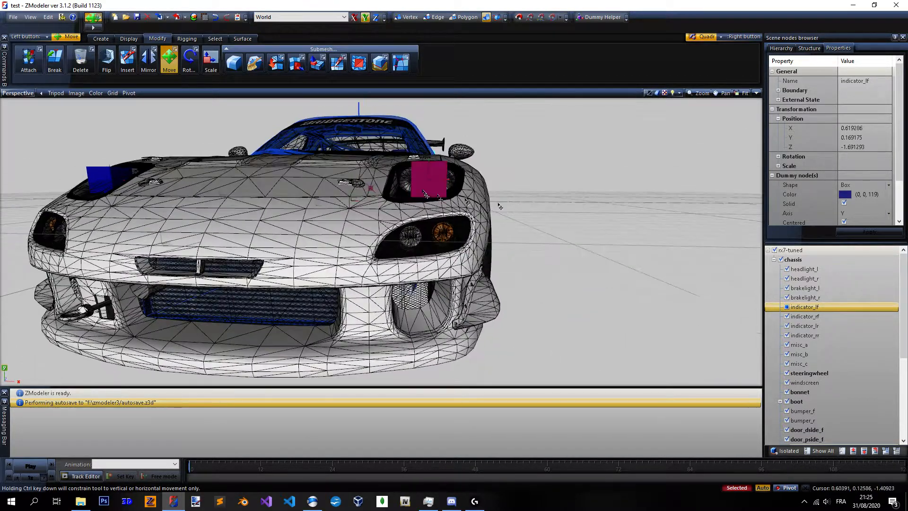
{"action": "middle_click_drag", "start_coordinate": [434, 222], "coordinate": [279, 234], "text": "alt"}
{"action": "scroll", "coordinate": [353, 229], "scroll_direction": "up", "scroll_amount": 3}
{"action": "scroll", "coordinate": [356, 229], "scroll_direction": "up", "scroll_amount": 3}
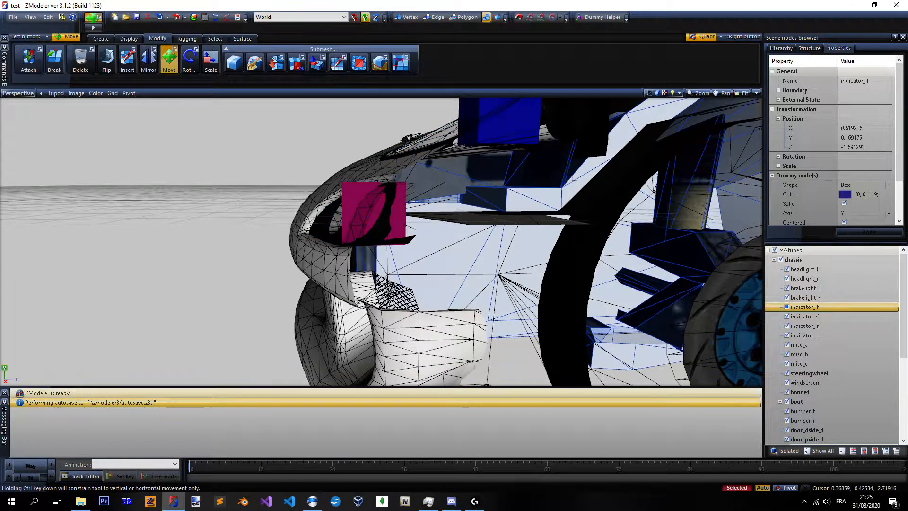
{"action": "scroll", "coordinate": [501, 216], "scroll_direction": "down", "scroll_amount": 5}
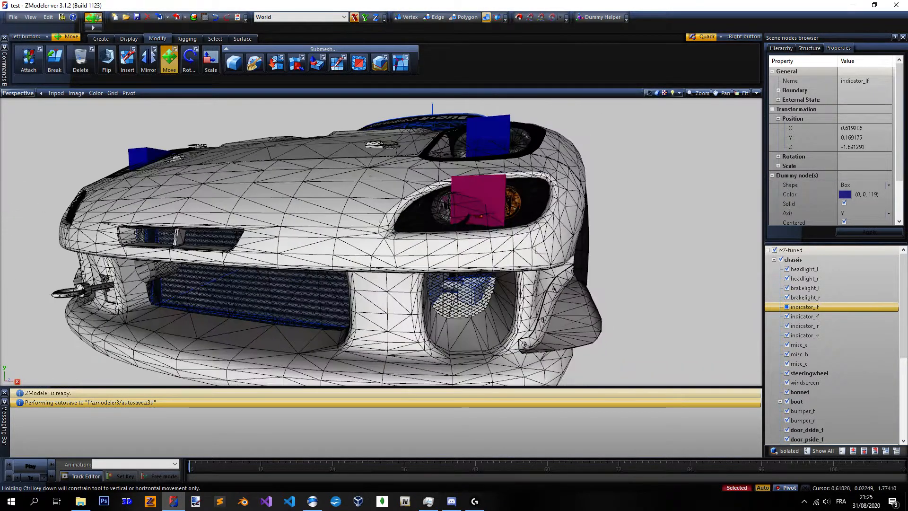
Adjust indicator_lf along the Z axis so it sits back inside the lower front lamp housing.
{"action": "middle_click_drag", "start_coordinate": [509, 249], "coordinate": [322, 253], "text": "alt"}
{"action": "left_click", "coordinate": [16, 379]}
{"action": "left_click_drag", "start_coordinate": [384, 240], "coordinate": [389, 244]}
{"action": "middle_click_drag", "start_coordinate": [389, 255], "coordinate": [483, 264], "text": "alt"}
{"action": "scroll", "coordinate": [570, 214], "scroll_direction": "up", "scroll_amount": 4}
{"action": "middle_click_drag", "start_coordinate": [570, 214], "coordinate": [559, 238], "text": "alt"}
{"action": "scroll", "coordinate": [559, 238], "scroll_direction": "down", "scroll_amount": 3}
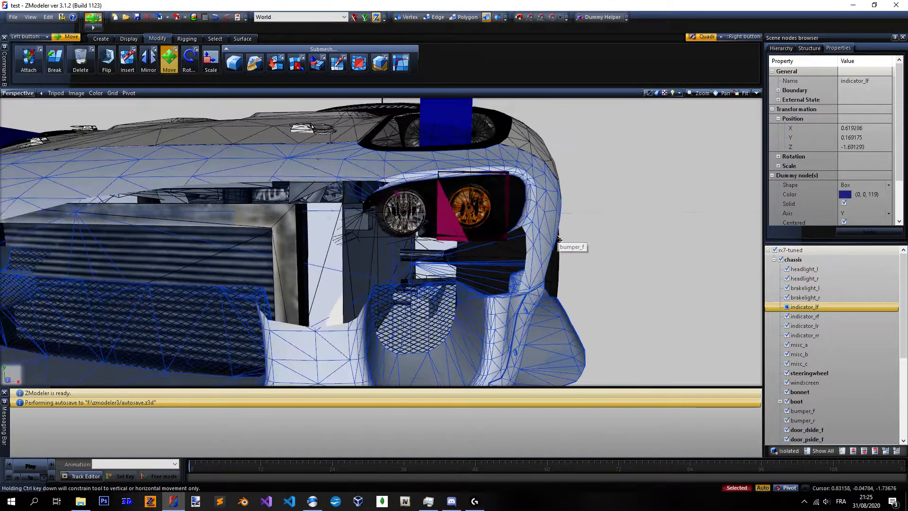
Show the lower lamp in a maximized front view and turn off Solid for the indicator_lf dummy.
{"action": "left_click", "coordinate": [757, 93]}
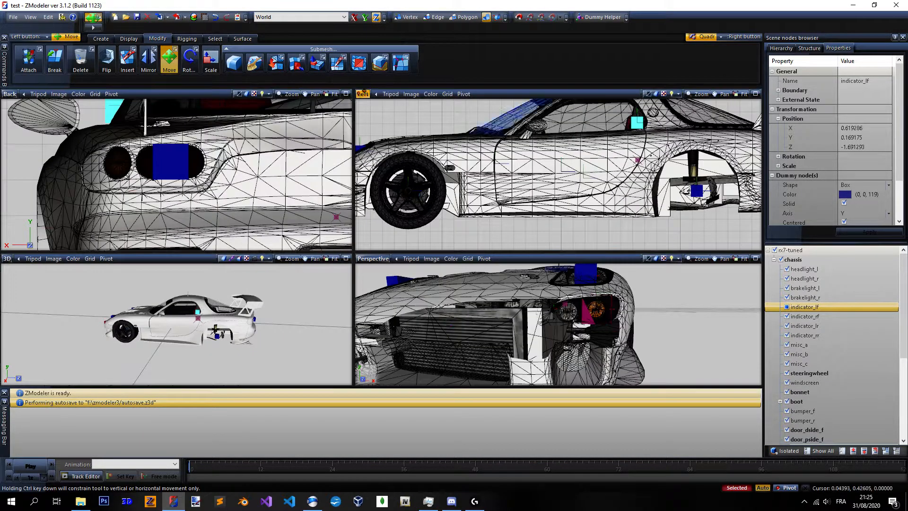
{"action": "left_click", "coordinate": [9, 94]}
{"action": "left_click", "coordinate": [37, 118]}
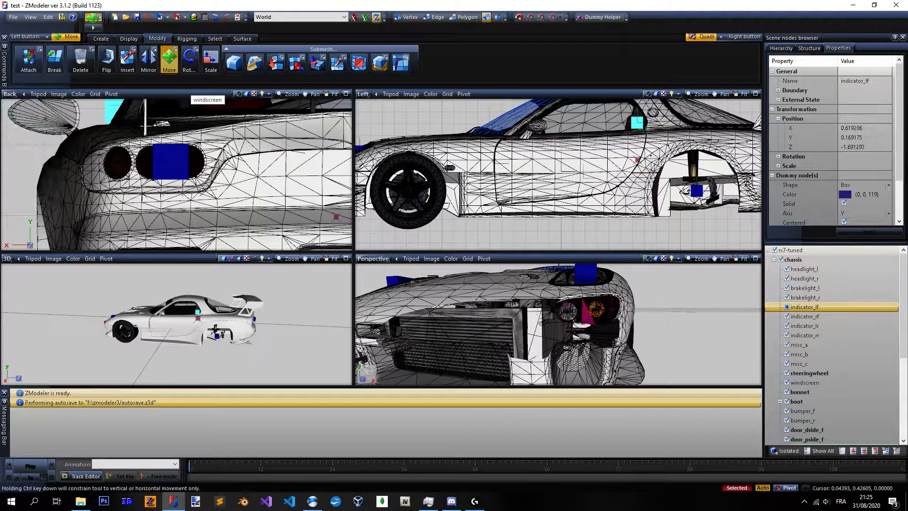
{"action": "left_click", "coordinate": [346, 94]}
{"action": "scroll", "coordinate": [426, 230], "scroll_direction": "up", "scroll_amount": 5}
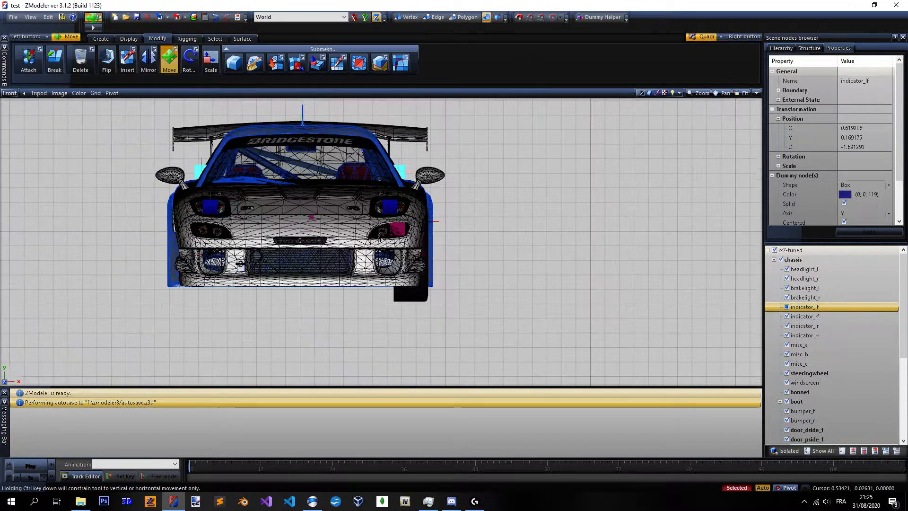
{"action": "scroll", "coordinate": [381, 238], "scroll_direction": "up", "scroll_amount": 10}
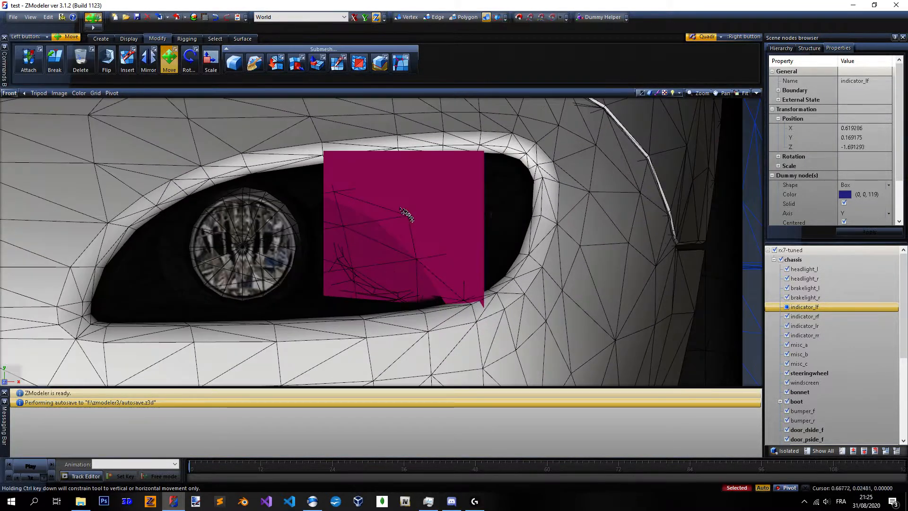
{"action": "scroll", "coordinate": [869, 162], "scroll_direction": "down", "scroll_amount": 2}
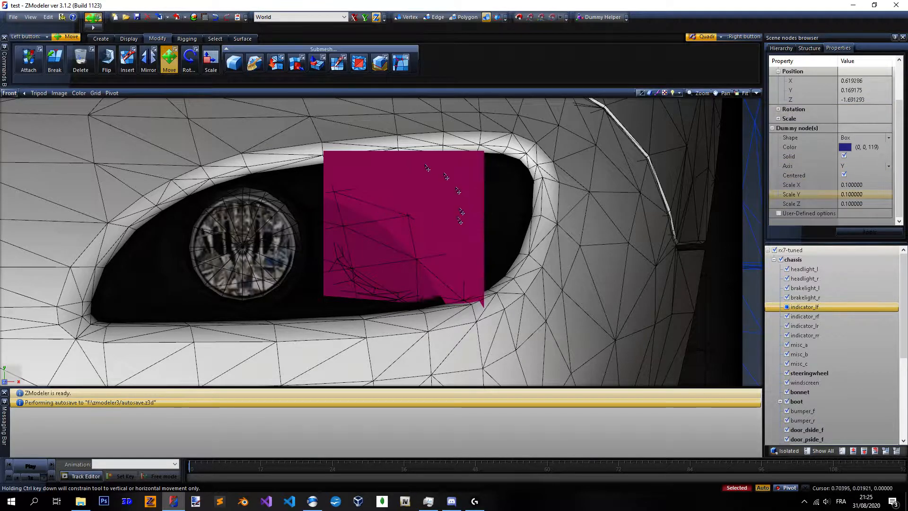
{"action": "left_click", "coordinate": [887, 179]}
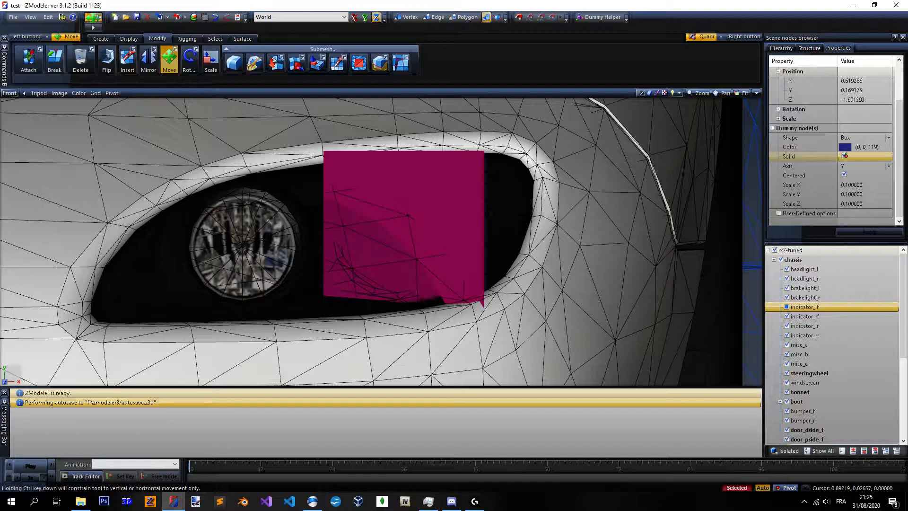
{"action": "left_click", "coordinate": [845, 155]}
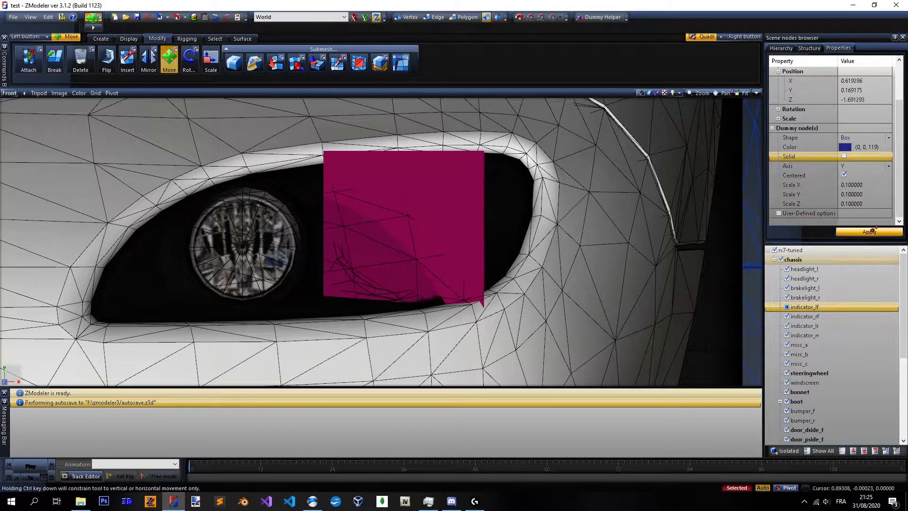
{"action": "left_click", "coordinate": [869, 232]}
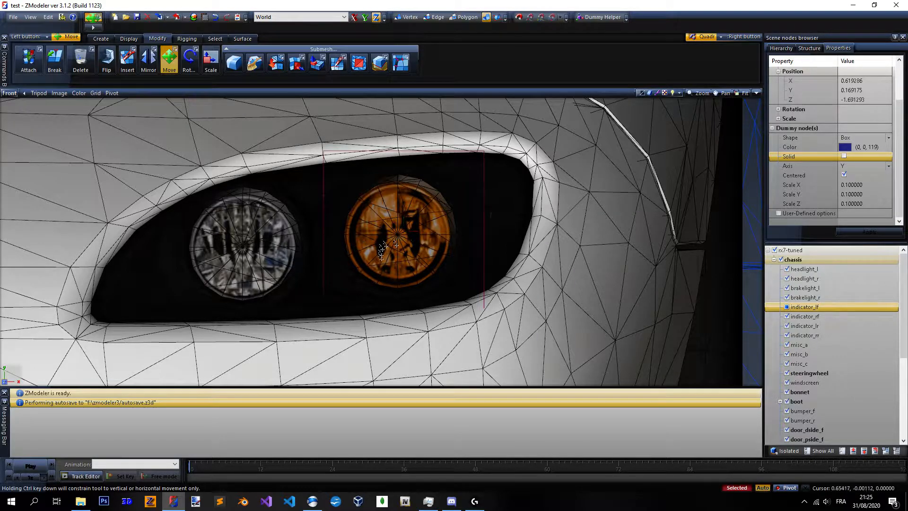
Center indicator_lf on the amber lamp at about X 0.666, Y 0.008 in the front view, and deselect it.
{"action": "scroll", "coordinate": [384, 246], "scroll_direction": "up", "scroll_amount": 3}
{"action": "left_click_drag", "start_coordinate": [453, 251], "coordinate": [445, 251]}
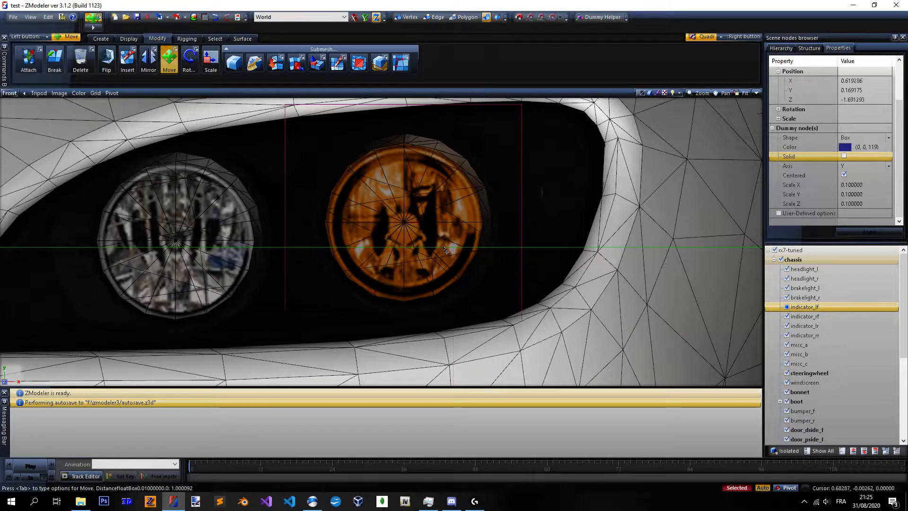
{"action": "scroll", "coordinate": [446, 249], "scroll_direction": "down", "scroll_amount": 5}
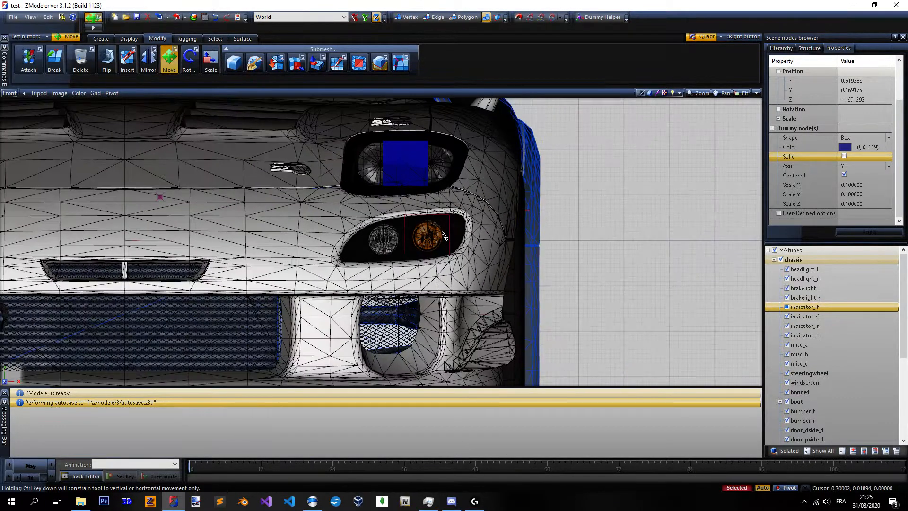
{"action": "scroll", "coordinate": [444, 236], "scroll_direction": "down", "scroll_amount": 5}
{"action": "right_click_drag", "start_coordinate": [422, 250], "coordinate": [507, 173]}
{"action": "key", "text": "space"}
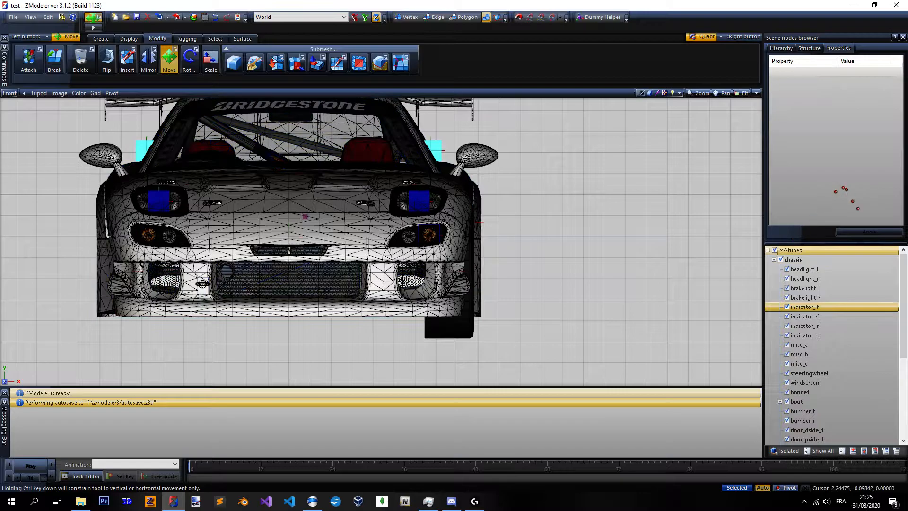
Isolate indicator_lf, turn its Solid option back on, and show the whole car again.
{"action": "left_click", "coordinate": [786, 451]}
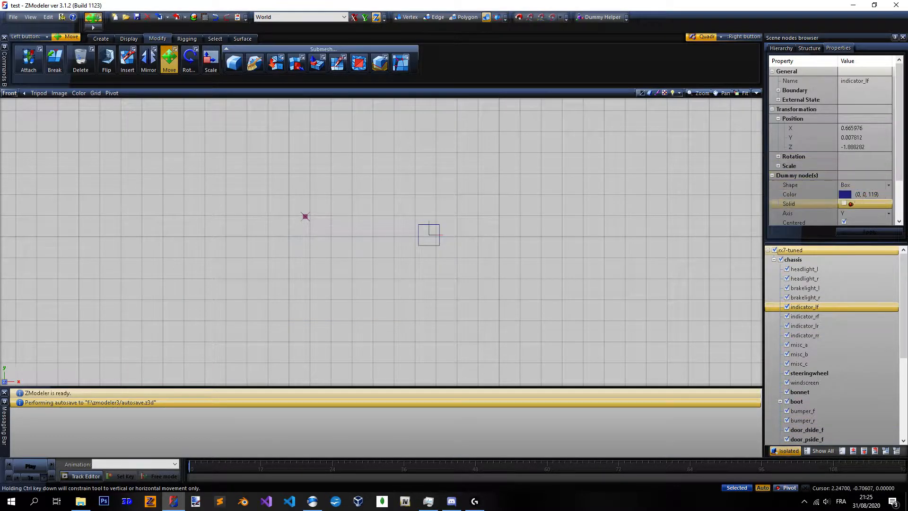
{"action": "left_click", "coordinate": [845, 203]}
{"action": "left_click", "coordinate": [787, 450]}
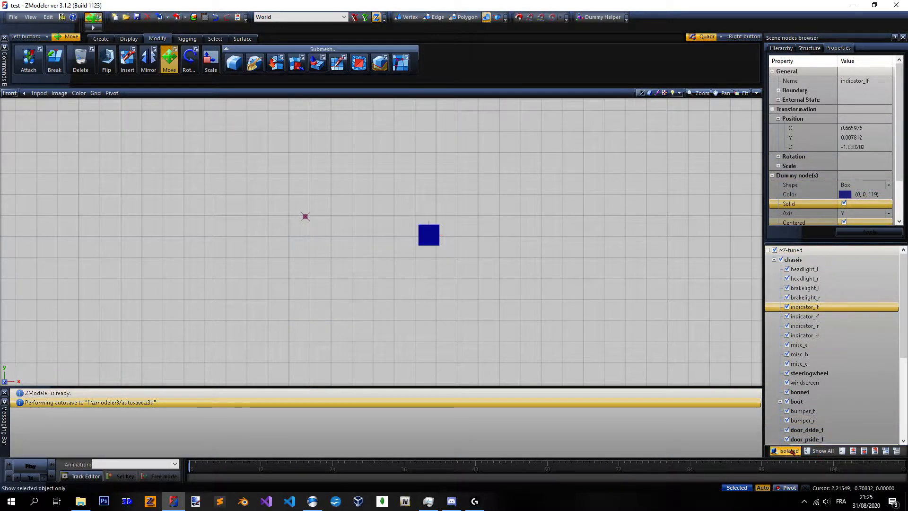
Copy the local axes of indicator_lf to indicator_rf, working with the dummies isolated in the perspective view.
{"action": "left_click", "coordinate": [128, 38]}
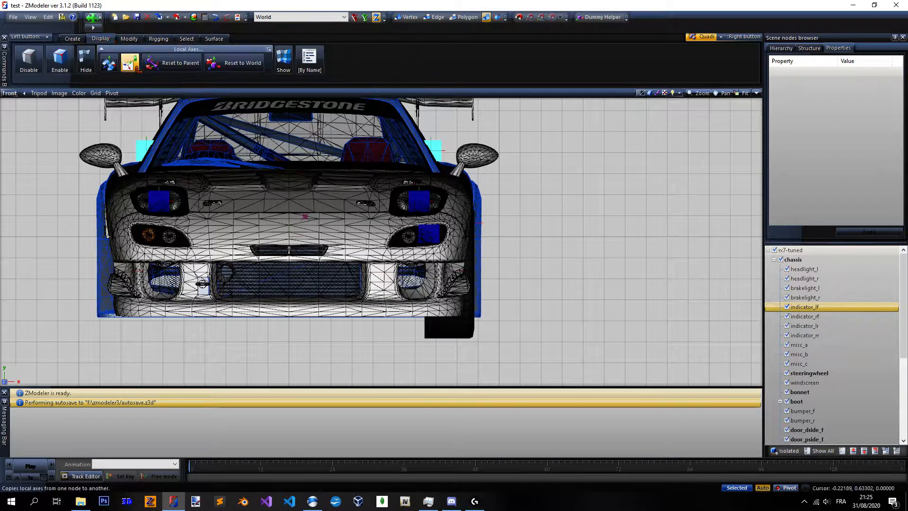
{"action": "left_click", "coordinate": [130, 62]}
{"action": "left_click", "coordinate": [756, 93]}
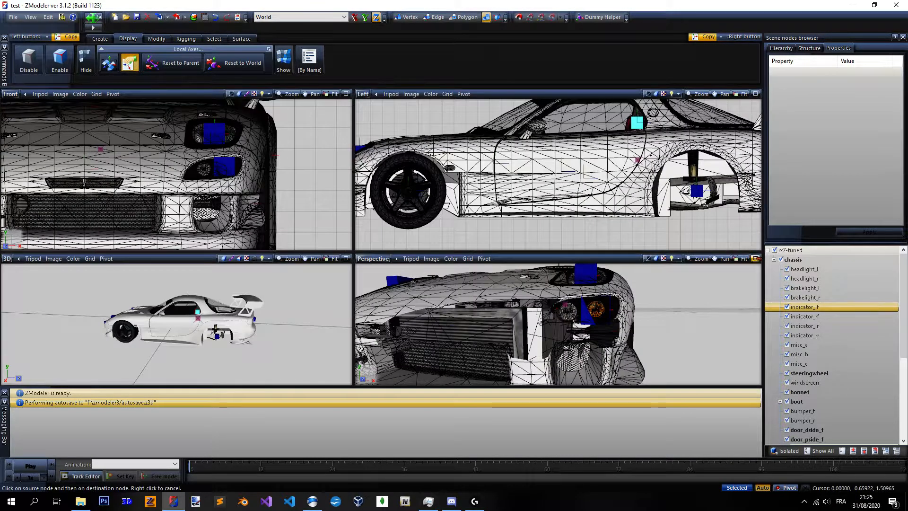
{"action": "left_click", "coordinate": [756, 258]}
{"action": "scroll", "coordinate": [502, 246], "scroll_direction": "down", "scroll_amount": 8}
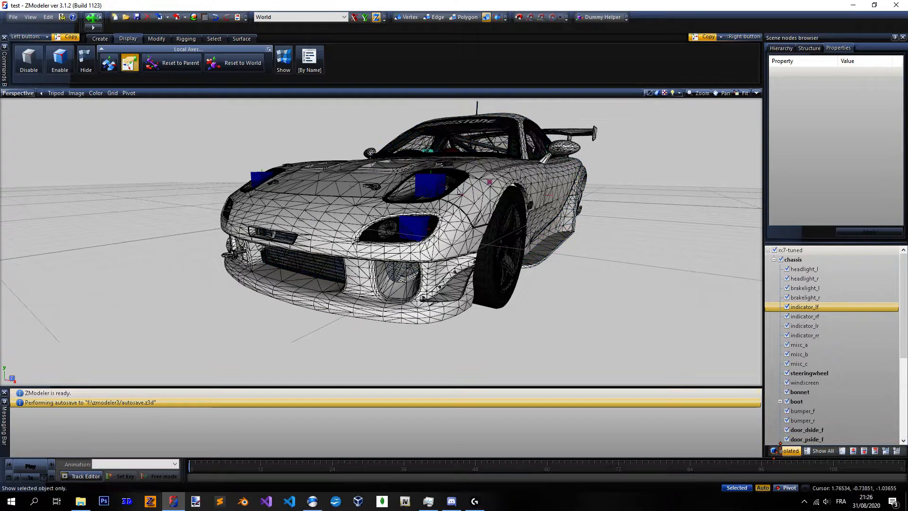
{"action": "left_click", "coordinate": [786, 451]}
{"action": "left_click", "coordinate": [416, 229]}
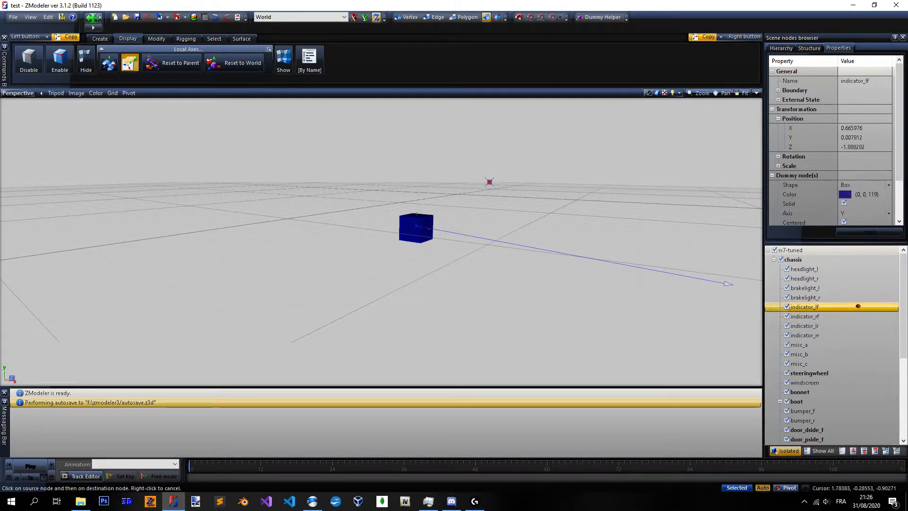
{"action": "left_click", "coordinate": [849, 316]}
{"action": "left_click", "coordinate": [460, 195]}
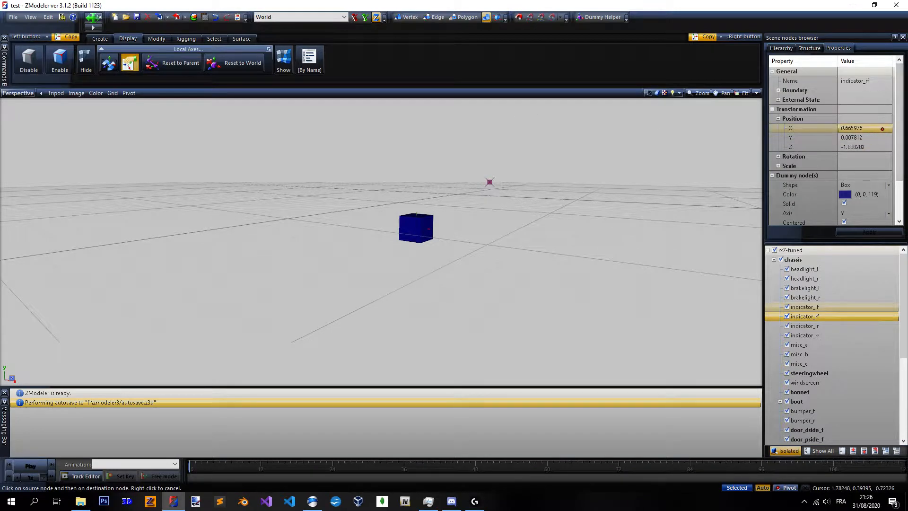
Set indicator_rf's X position to -0.667976, apply it, and show the whole car.
{"action": "left_click", "coordinate": [876, 128]}
{"action": "type", "text": "0.666976"}
{"action": "key", "text": "Return"}
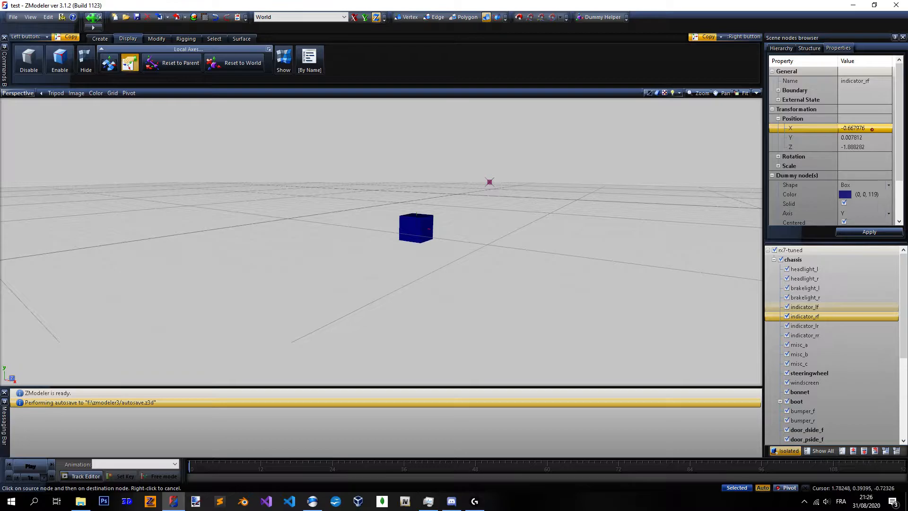
{"action": "left_click", "coordinate": [869, 232]}
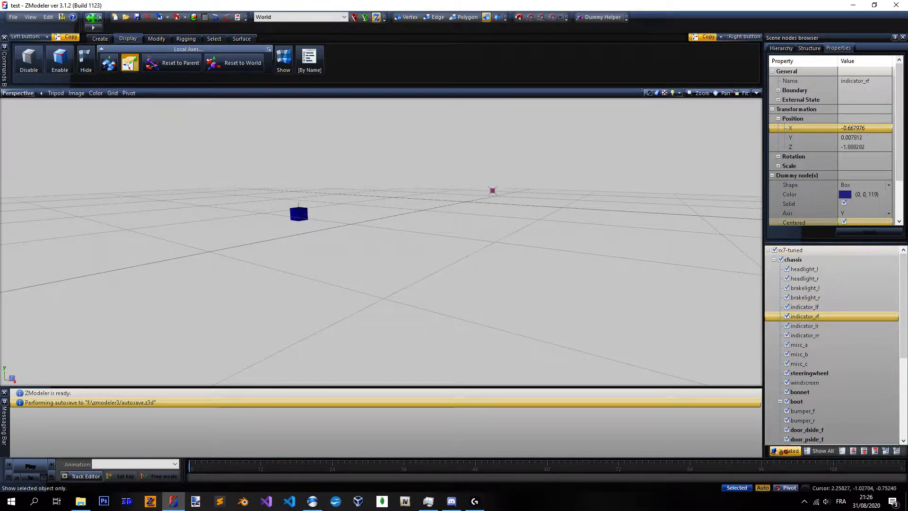
{"action": "left_click", "coordinate": [785, 451]}
Copy the local axes of brakelight_l to indicator_lr and end the copy command.
{"action": "middle_click_drag", "start_coordinate": [339, 261], "coordinate": [464, 281]}
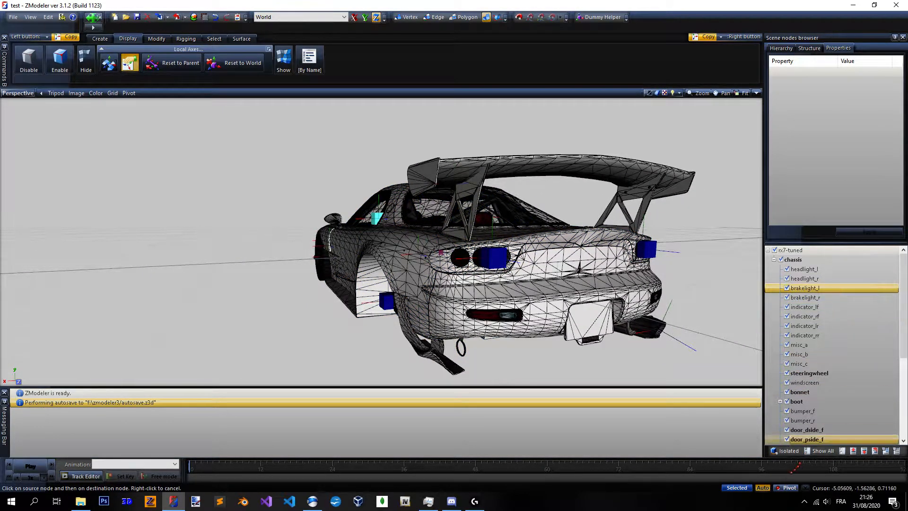
{"action": "left_click", "coordinate": [785, 452]}
{"action": "left_click", "coordinate": [497, 258]}
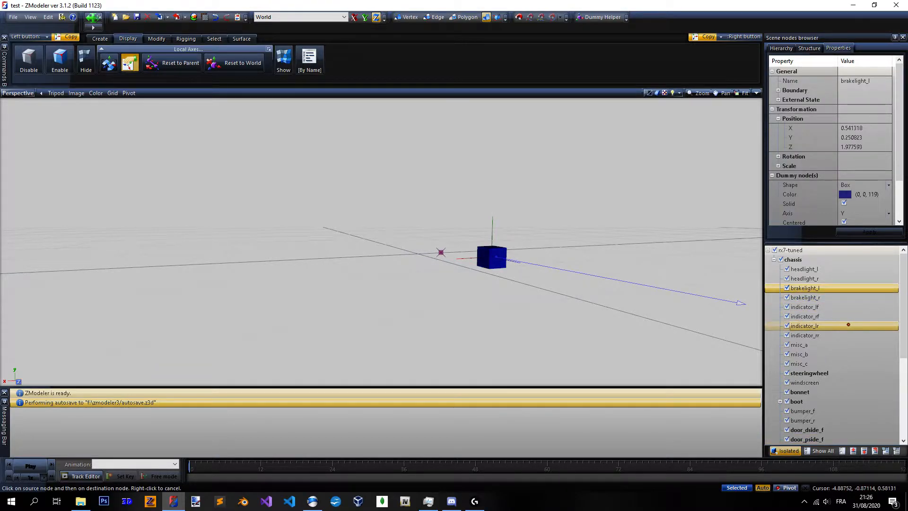
{"action": "left_click", "coordinate": [850, 325]}
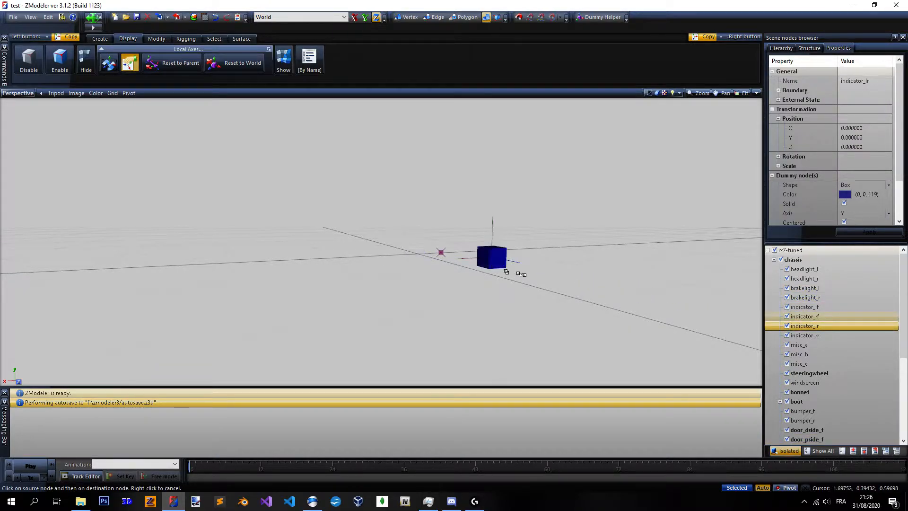
{"action": "left_click", "coordinate": [129, 62]}
Select the isolated indicator_lr dummy for moving and show the whole car around it.
{"action": "left_click", "coordinate": [184, 41]}
{"action": "right_click", "coordinate": [236, 60]}
{"action": "right_click_drag", "start_coordinate": [408, 189], "coordinate": [513, 283]}
{"action": "key", "text": "space"}
{"action": "left_click", "coordinate": [151, 39]}
{"action": "left_click", "coordinate": [129, 38]}
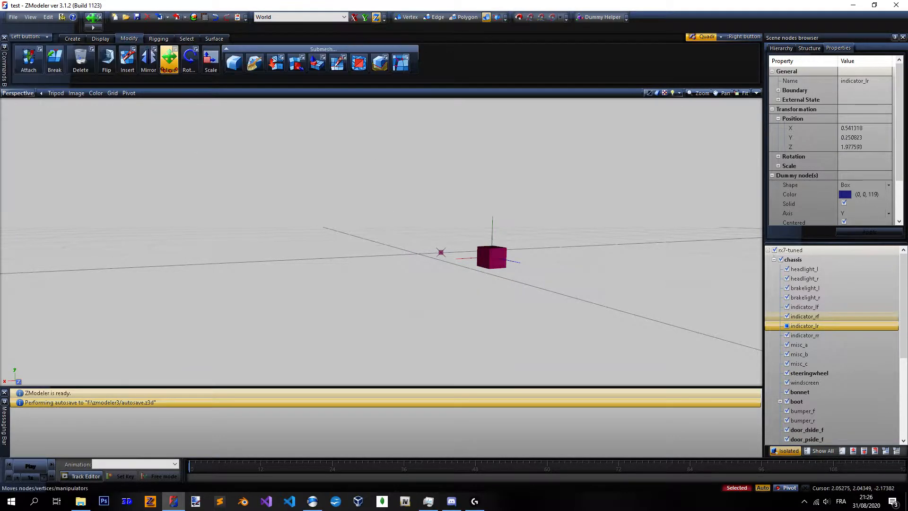
{"action": "left_click", "coordinate": [169, 59]}
{"action": "left_click", "coordinate": [785, 451]}
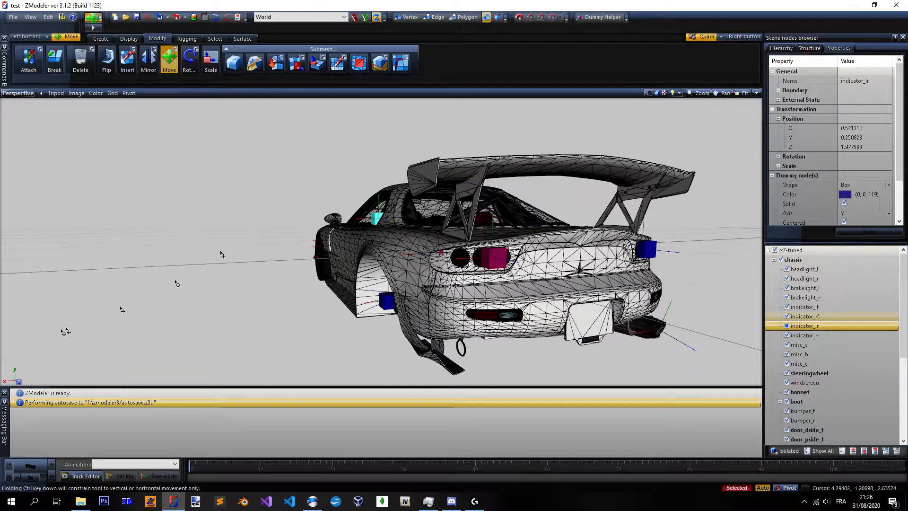
Move indicator_lr along the X axis from the inner to the outer left tail lamp.
{"action": "left_click", "coordinate": [4, 382]}
{"action": "scroll", "coordinate": [470, 237], "scroll_direction": "up", "scroll_amount": 3}
{"action": "scroll", "coordinate": [462, 215], "scroll_direction": "down", "scroll_amount": 2}
{"action": "left_click_drag", "start_coordinate": [456, 191], "coordinate": [428, 190]}
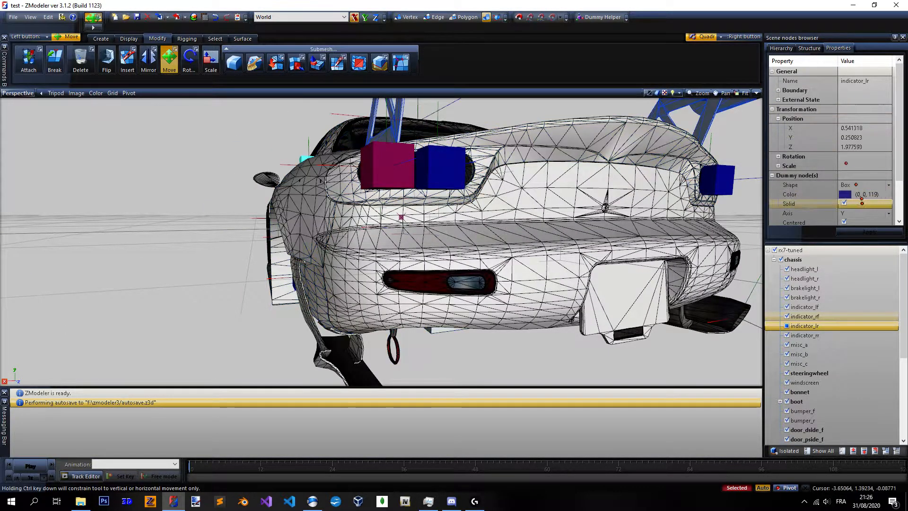
Turn off Solid for indicator_lr and centre the dummy on the outer left tail lamp in the Back view.
{"action": "left_click", "coordinate": [846, 203]}
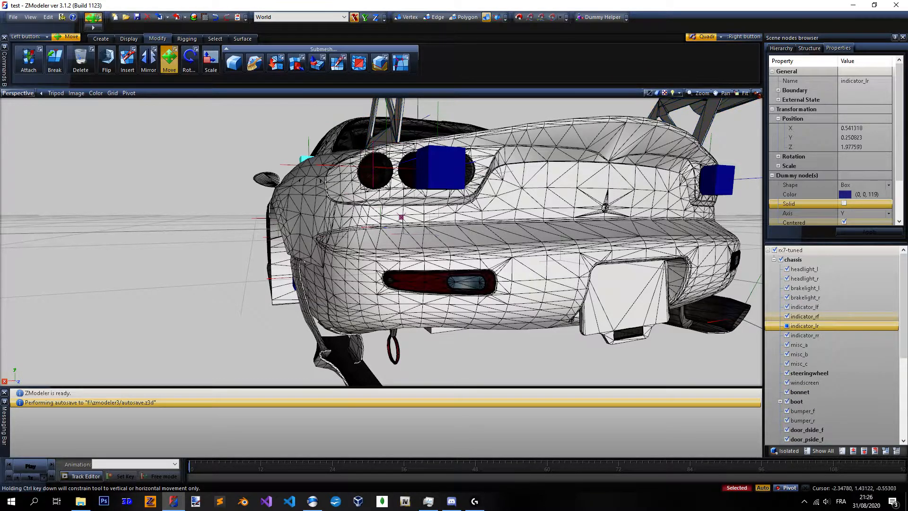
{"action": "left_click", "coordinate": [756, 93]}
{"action": "left_click", "coordinate": [10, 94]}
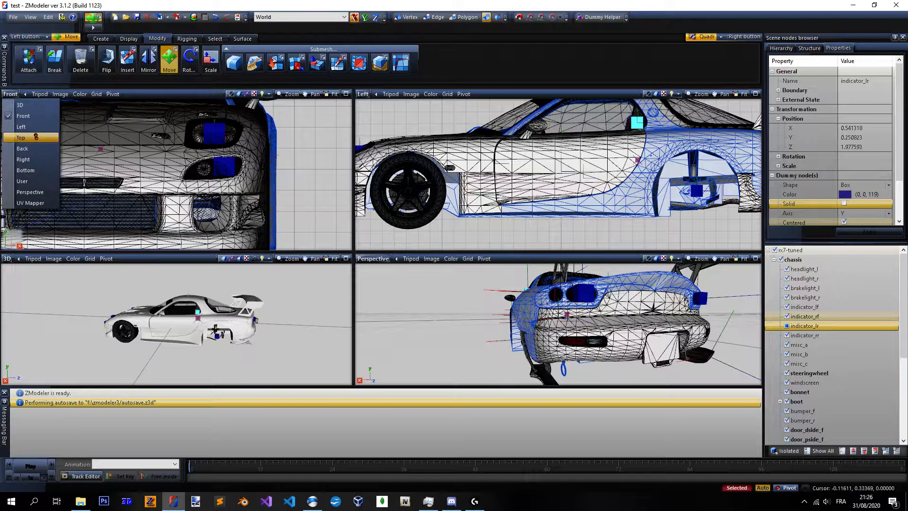
{"action": "left_click", "coordinate": [22, 148]}
{"action": "left_click", "coordinate": [346, 93]}
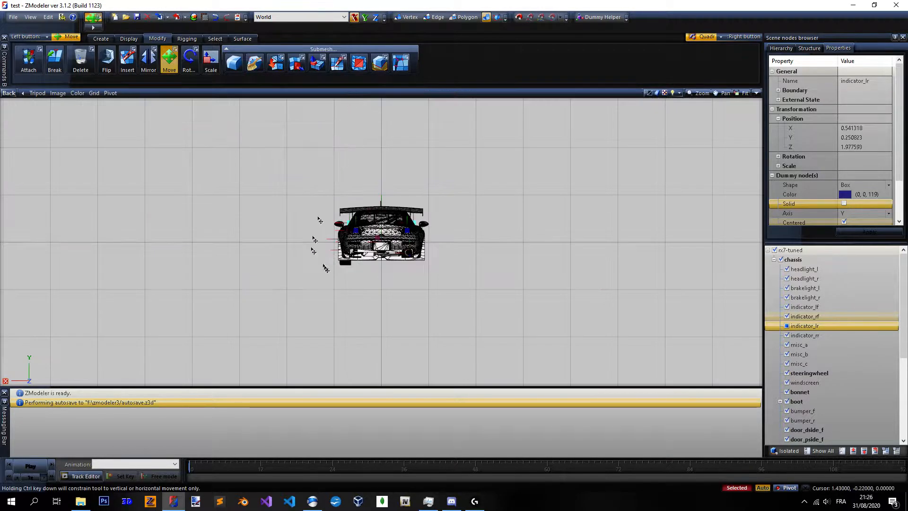
{"action": "scroll", "coordinate": [352, 184], "scroll_direction": "up", "scroll_amount": 10}
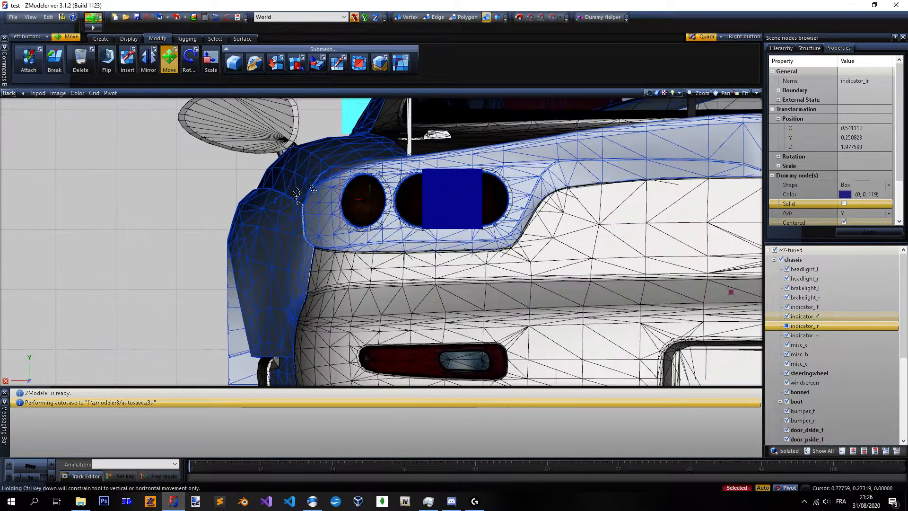
{"action": "scroll", "coordinate": [388, 232], "scroll_direction": "up", "scroll_amount": 4}
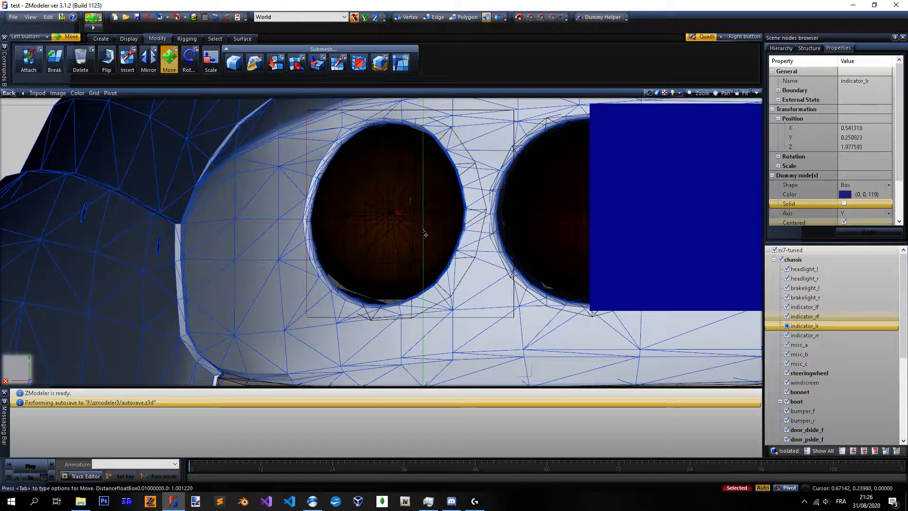
{"action": "left_click_drag", "start_coordinate": [424, 232], "coordinate": [395, 235]}
{"action": "scroll", "coordinate": [395, 235], "scroll_direction": "down", "scroll_amount": 6}
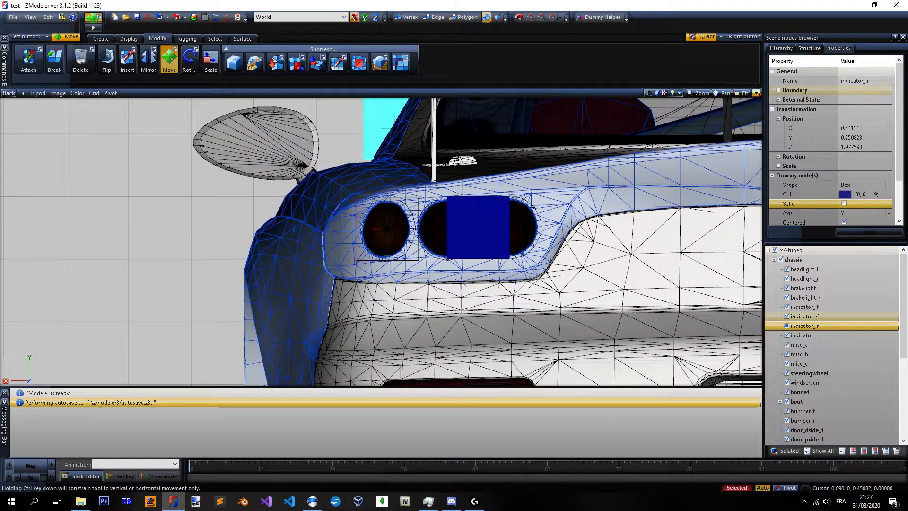
Examine indicator_lr's placement at the outer left tail lamp in the perspective, side and back views.
{"action": "left_click", "coordinate": [757, 93]}
{"action": "middle_click_drag", "start_coordinate": [612, 326], "coordinate": [483, 315]}
{"action": "scroll", "coordinate": [583, 340], "scroll_direction": "down", "scroll_amount": 5}
{"action": "scroll", "coordinate": [509, 285], "scroll_direction": "up", "scroll_amount": 5}
{"action": "scroll", "coordinate": [548, 306], "scroll_direction": "up", "scroll_amount": 2}
{"action": "middle_click_drag", "start_coordinate": [603, 331], "coordinate": [579, 312]}
{"action": "left_click", "coordinate": [756, 258]}
{"action": "middle_click_drag", "start_coordinate": [421, 204], "coordinate": [395, 187]}
{"action": "middle_click_drag", "start_coordinate": [492, 232], "coordinate": [491, 183]}
{"action": "scroll", "coordinate": [479, 192], "scroll_direction": "up", "scroll_amount": 5}
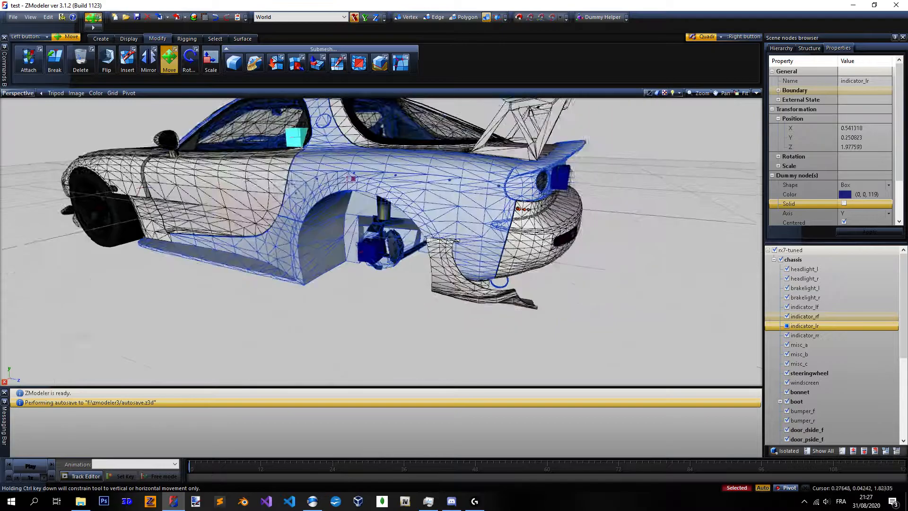
{"action": "middle_click_drag", "start_coordinate": [457, 201], "coordinate": [371, 219]}
{"action": "scroll", "coordinate": [483, 222], "scroll_direction": "down", "scroll_amount": 1}
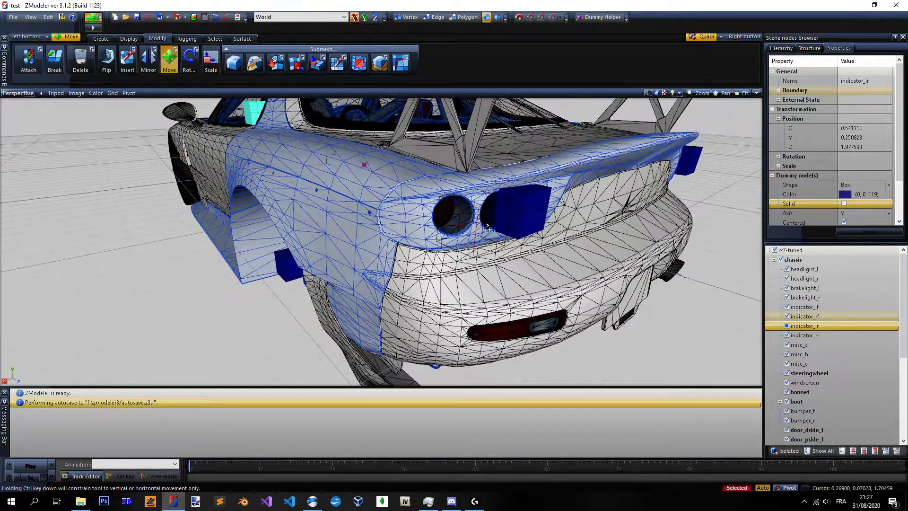
{"action": "middle_click_drag", "start_coordinate": [484, 237], "coordinate": [385, 184]}
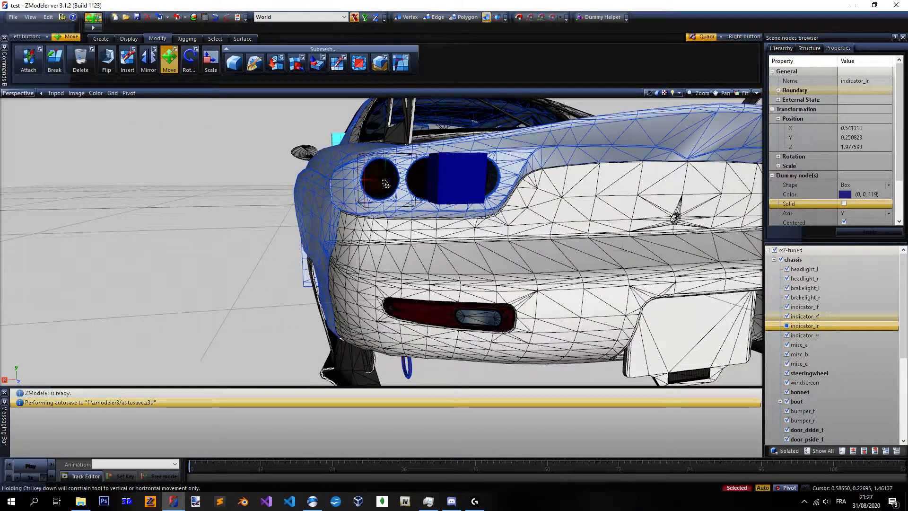
{"action": "left_click", "coordinate": [757, 93]}
{"action": "left_click", "coordinate": [757, 93]}
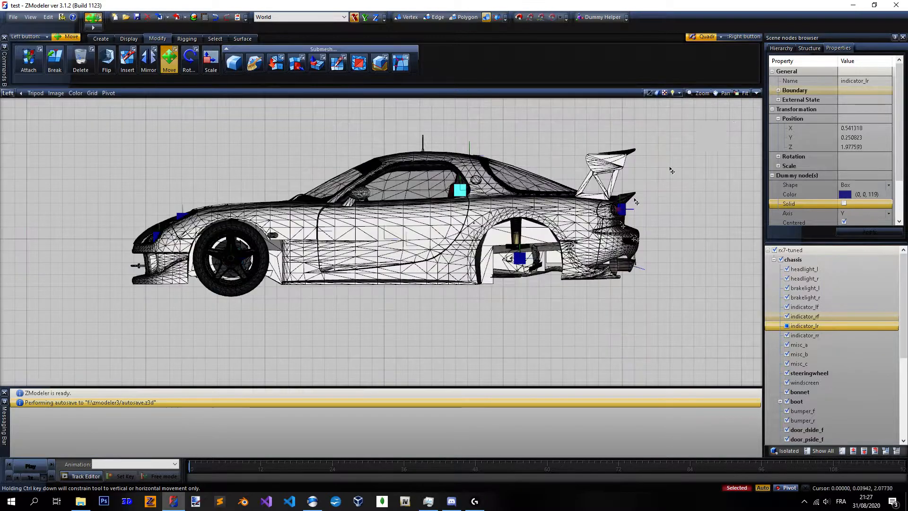
{"action": "scroll", "coordinate": [634, 200], "scroll_direction": "up", "scroll_amount": 4}
{"action": "scroll", "coordinate": [625, 201], "scroll_direction": "up", "scroll_amount": 4}
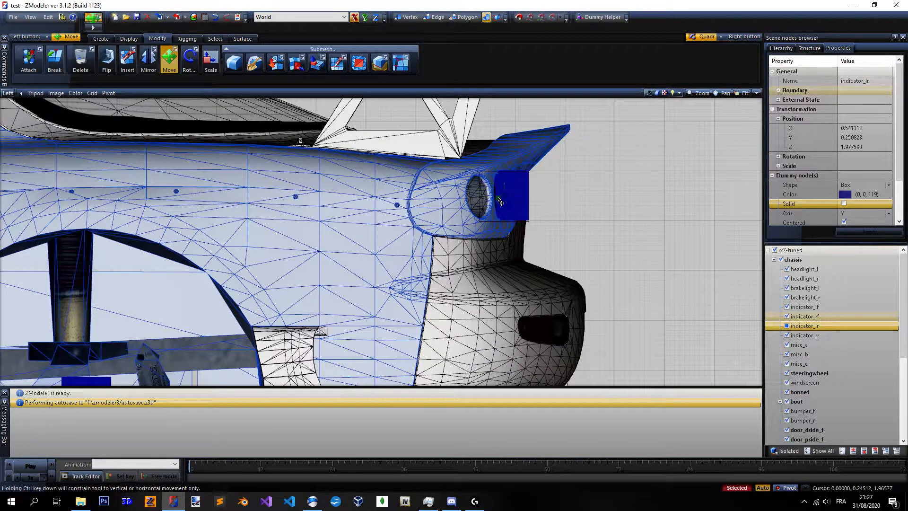
{"action": "left_click", "coordinate": [757, 93]}
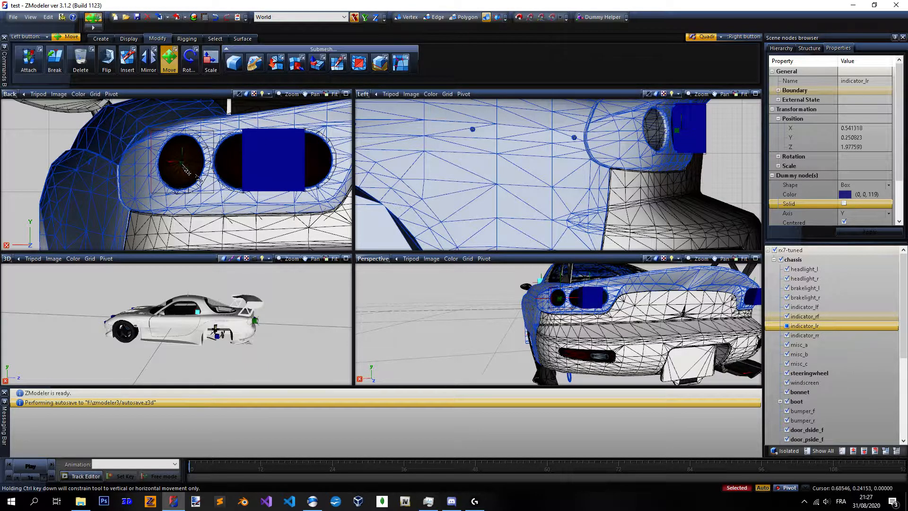
{"action": "scroll", "coordinate": [565, 306], "scroll_direction": "down", "scroll_amount": 3}
{"action": "scroll", "coordinate": [564, 305], "scroll_direction": "up", "scroll_amount": 3}
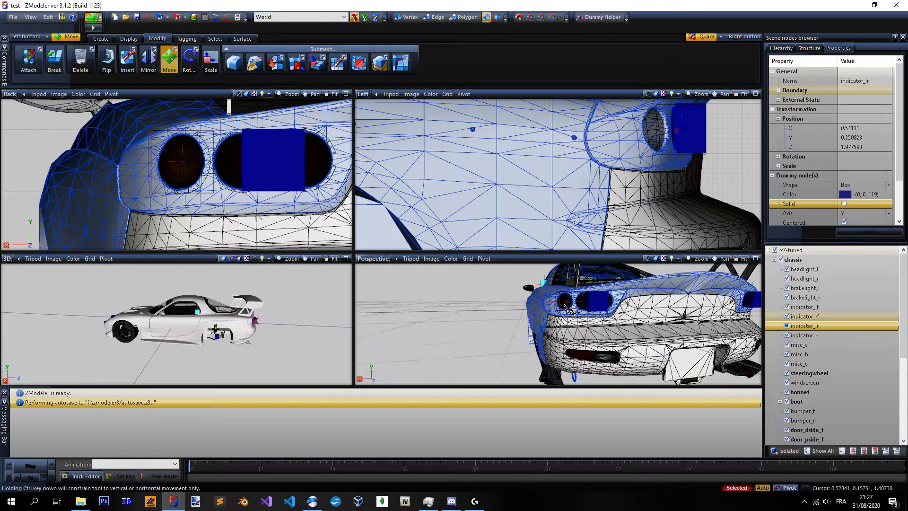
Choose axes as an element affected by the Rotate tool.
{"action": "left_click", "coordinate": [189, 59]}
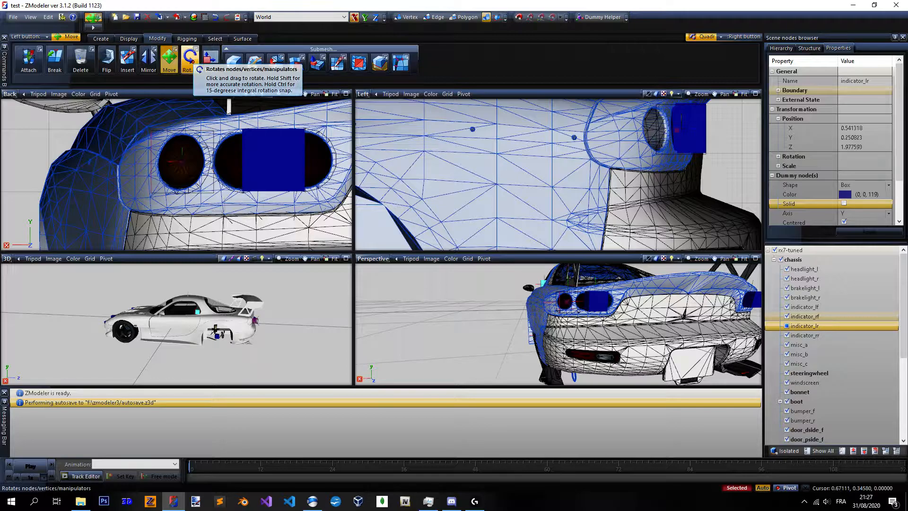
{"action": "left_click", "coordinate": [196, 50]}
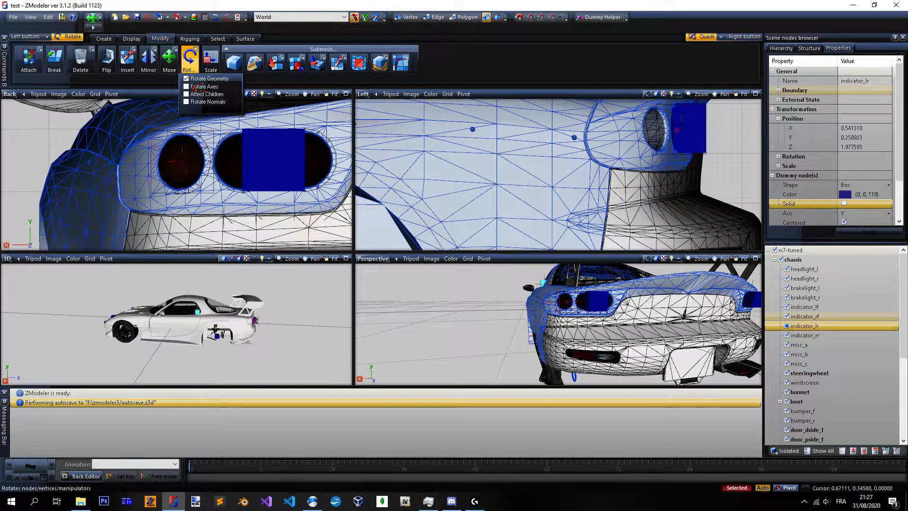
{"action": "left_click", "coordinate": [197, 87]}
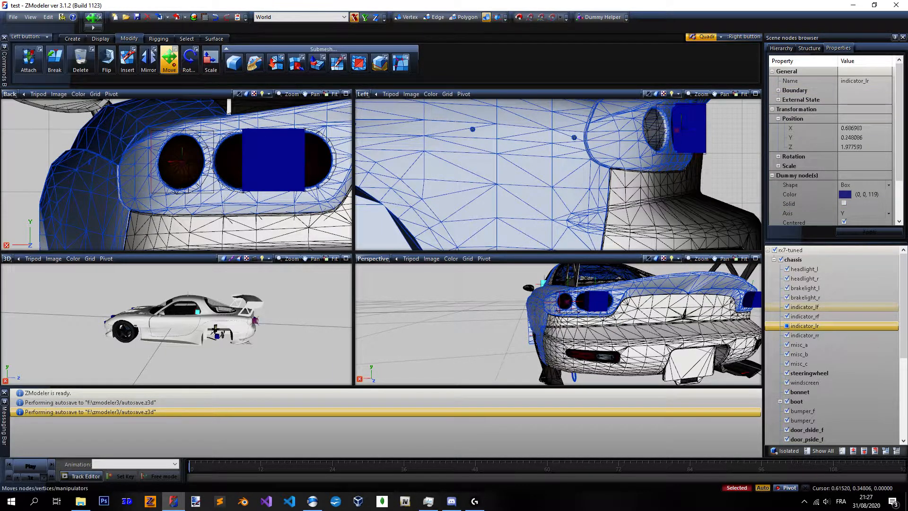
Fine-tune indicator_lr's position inside the outer left tail lamp in the Back view and end the Move command.
{"action": "left_click", "coordinate": [169, 59]}
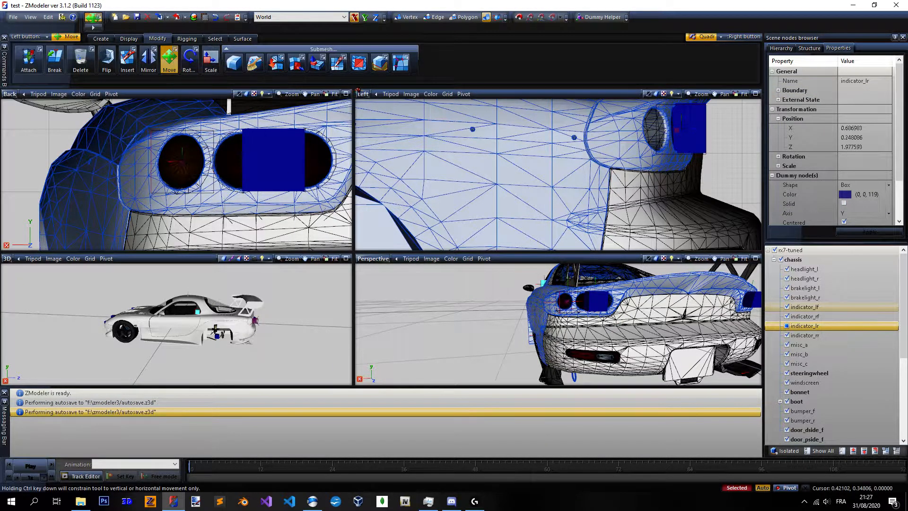
{"action": "left_click", "coordinate": [346, 93]}
{"action": "scroll", "coordinate": [397, 246], "scroll_direction": "up", "scroll_amount": 2}
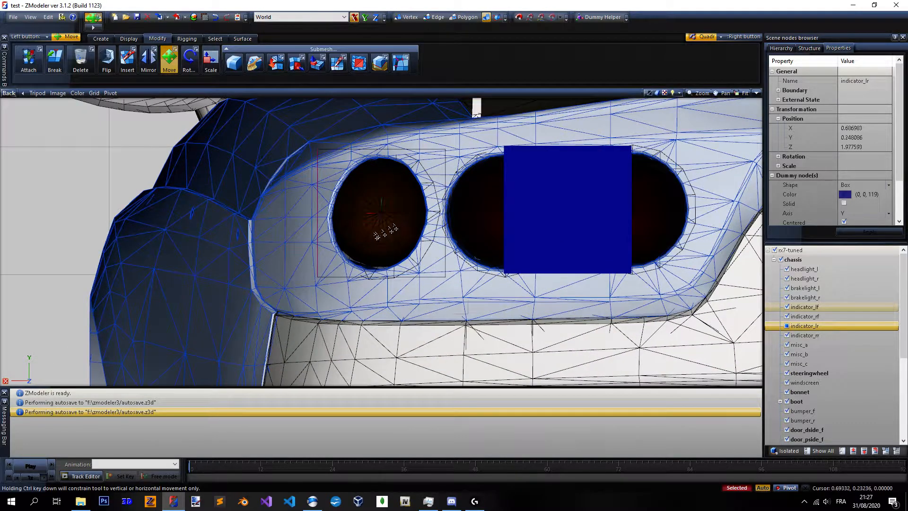
{"action": "scroll", "coordinate": [399, 226], "scroll_direction": "down", "scroll_amount": 2}
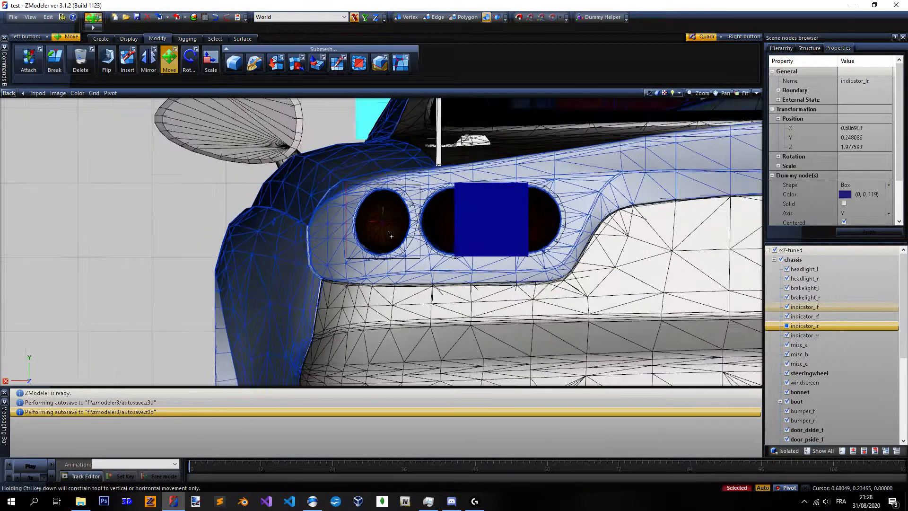
{"action": "right_click_drag", "start_coordinate": [482, 292], "coordinate": [483, 293]}
{"action": "left_click", "coordinate": [170, 60]}
Isolate the indicator_lr dummy and turn its Solid display back on.
{"action": "left_click", "coordinate": [798, 325]}
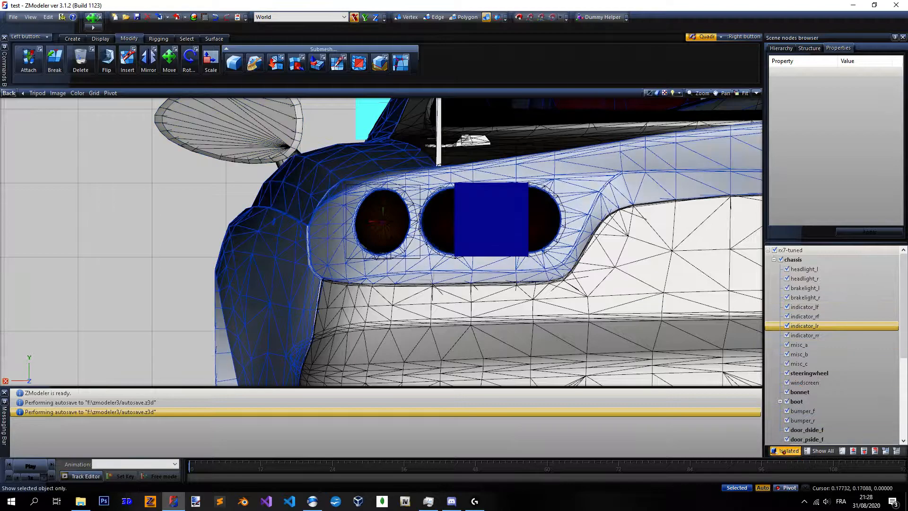
{"action": "left_click", "coordinate": [786, 451]}
{"action": "left_click", "coordinate": [844, 203]}
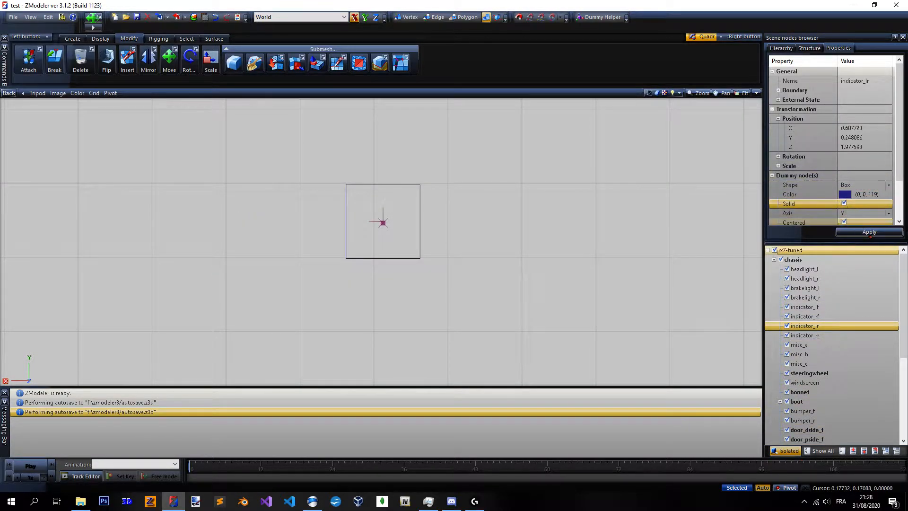
Copy the local axes of indicator_lr to indicator_rr with the rest of the car hidden.
{"action": "left_click", "coordinate": [100, 38]}
{"action": "left_click", "coordinate": [130, 63]}
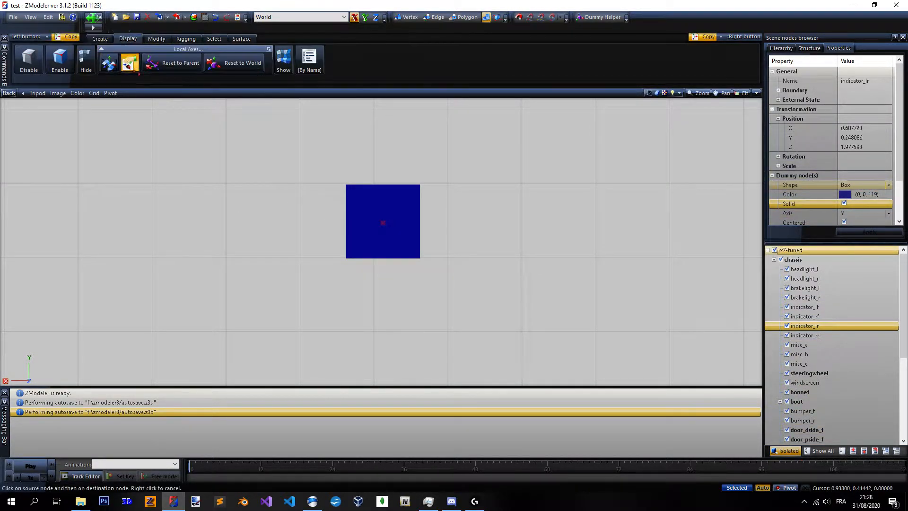
{"action": "left_click", "coordinate": [352, 208]}
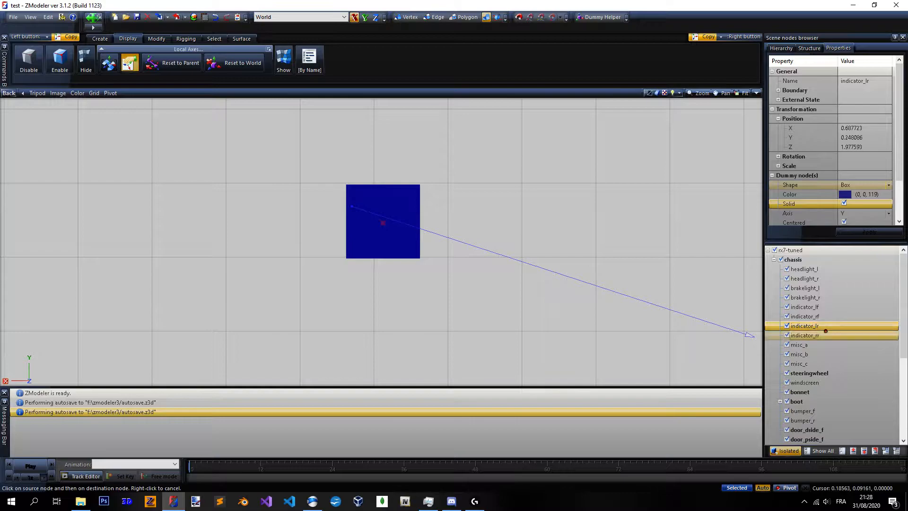
{"action": "scroll", "coordinate": [346, 227], "scroll_direction": "down", "scroll_amount": 8}
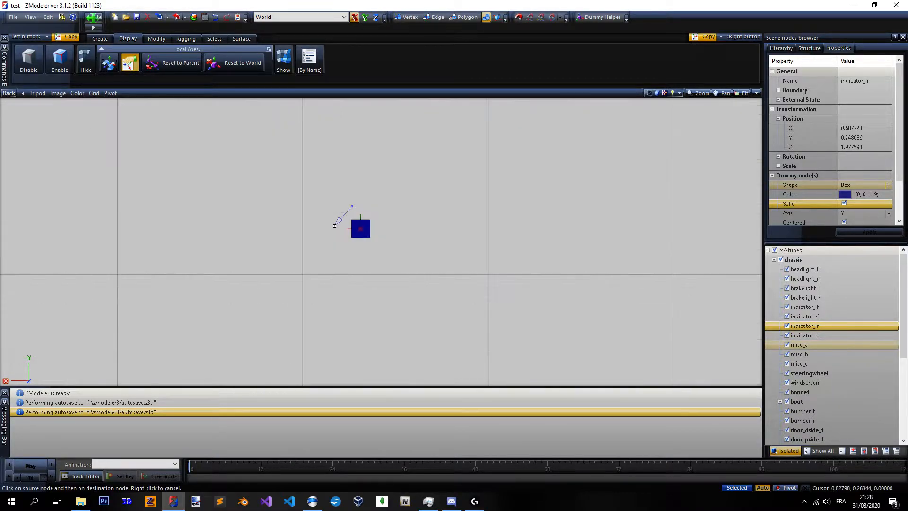
{"action": "left_click", "coordinate": [833, 336]}
{"action": "scroll", "coordinate": [441, 253], "scroll_direction": "down", "scroll_amount": 1}
{"action": "scroll", "coordinate": [441, 253], "scroll_direction": "up", "scroll_amount": 3}
{"action": "left_click", "coordinate": [444, 254]}
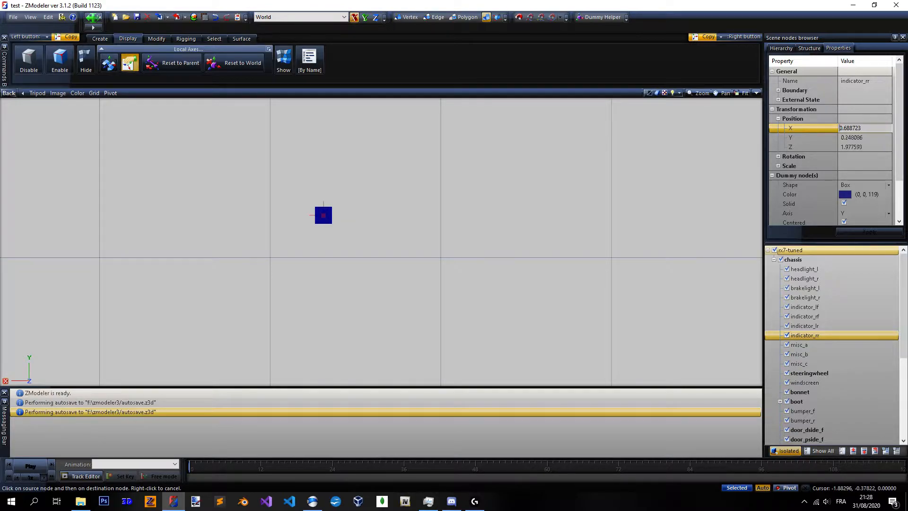
Set indicator_rr's X position to -0.688723, apply it, and show the whole car.
{"action": "key", "text": "Return"}
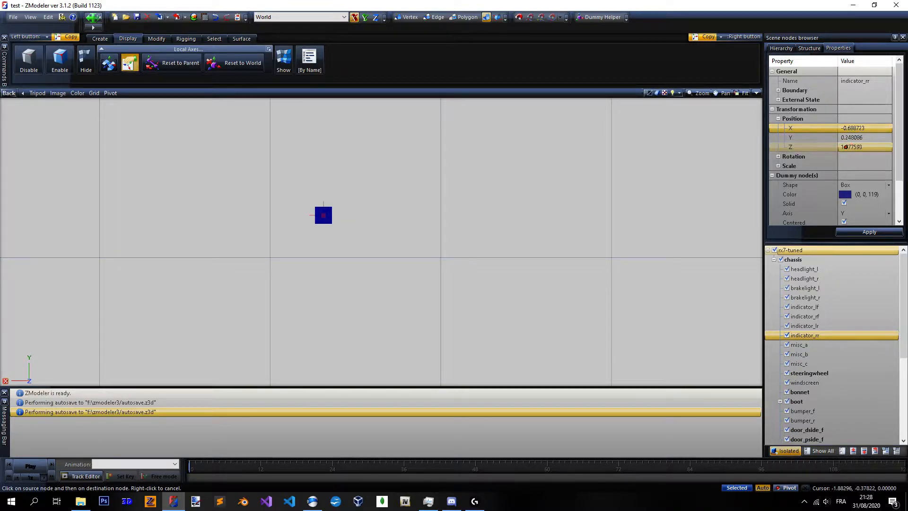
{"action": "left_click", "coordinate": [870, 232]}
{"action": "left_click", "coordinate": [787, 450]}
{"action": "scroll", "coordinate": [435, 298], "scroll_direction": "down", "scroll_amount": 1}
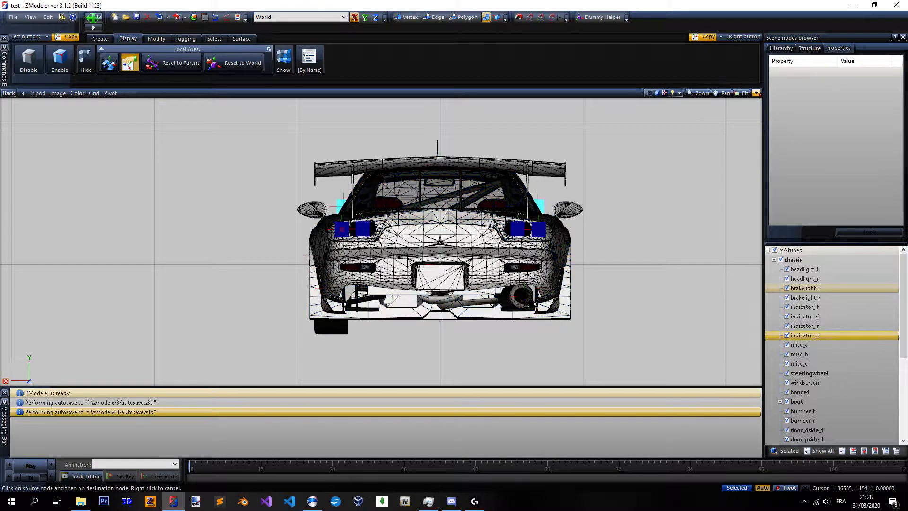
Examine the light dummies around the rear and front of the whole car and end the axes copy command.
{"action": "left_click", "coordinate": [756, 92]}
{"action": "left_click", "coordinate": [757, 257]}
{"action": "scroll", "coordinate": [466, 272], "scroll_direction": "down", "scroll_amount": 3}
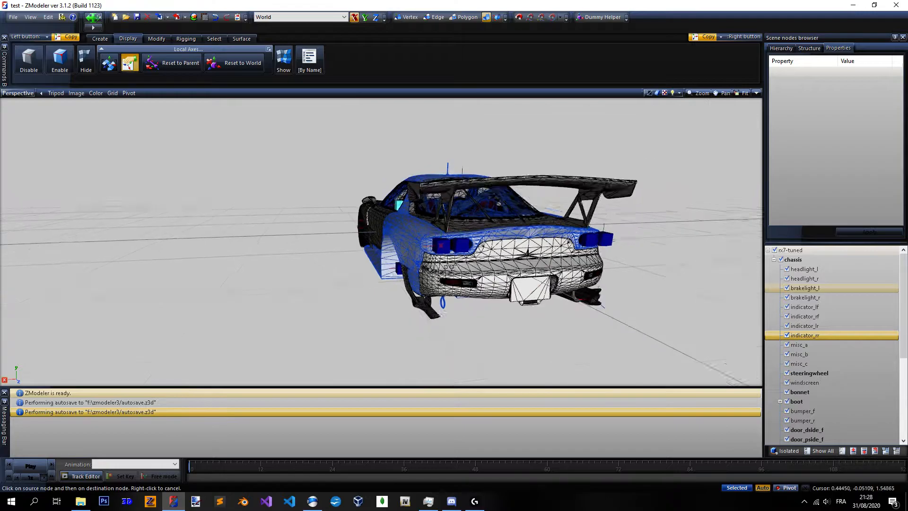
{"action": "middle_click_drag", "start_coordinate": [390, 210], "coordinate": [620, 225]}
{"action": "scroll", "coordinate": [610, 227], "scroll_direction": "down", "scroll_amount": 3}
{"action": "scroll", "coordinate": [466, 239], "scroll_direction": "up", "scroll_amount": 2}
{"action": "middle_click_drag", "start_coordinate": [466, 238], "coordinate": [570, 243]}
{"action": "left_click", "coordinate": [137, 66]}
{"action": "scroll", "coordinate": [444, 242], "scroll_direction": "up", "scroll_amount": 2}
{"action": "mouse_move", "coordinate": [445, 241]}
{"action": "middle_mouse_down"}
{"action": "mouse_move", "coordinate": [280, 241]}
{"action": "mouse_move", "coordinate": [374, 253]}
{"action": "mouse_move", "coordinate": [489, 243]}
{"action": "mouse_move", "coordinate": [458, 247]}
{"action": "middle_mouse_up"}
{"action": "scroll", "coordinate": [279, 241], "scroll_direction": "down", "scroll_amount": 3}
{"action": "scroll", "coordinate": [462, 247], "scroll_direction": "up", "scroll_amount": 2}
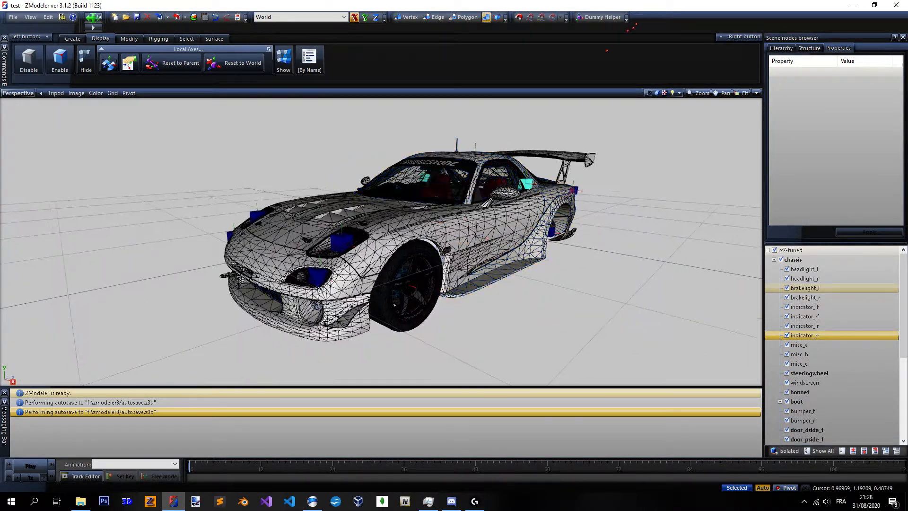
Add two dummy helpers to the scene and rename the first one as extralight_1.
{"action": "left_click", "coordinate": [610, 17]}
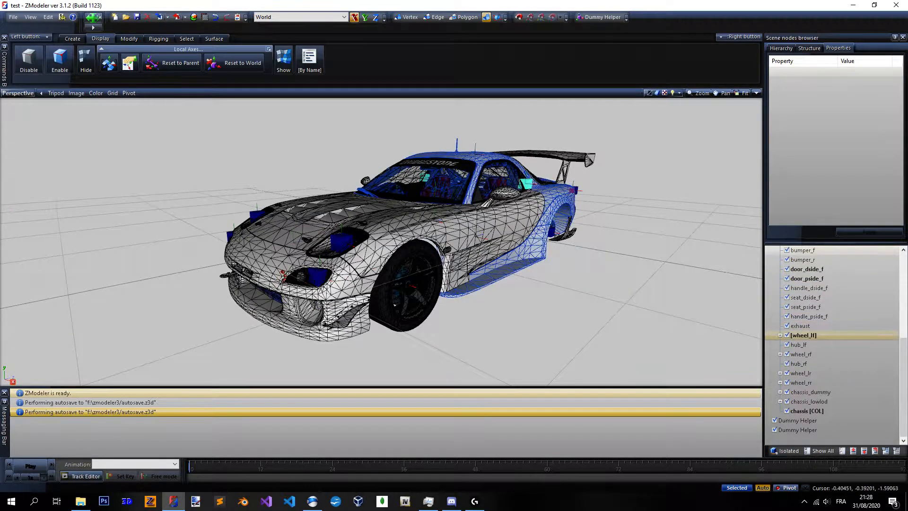
{"action": "left_click", "coordinate": [822, 420]}
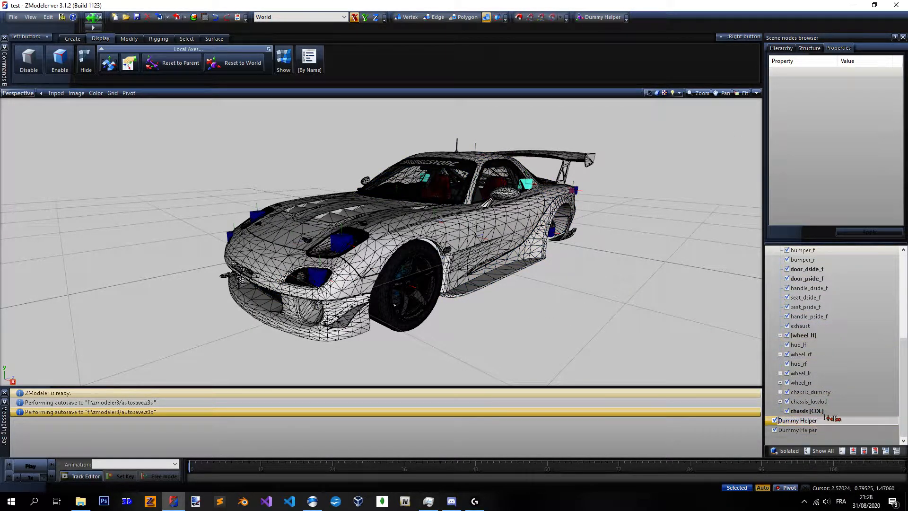
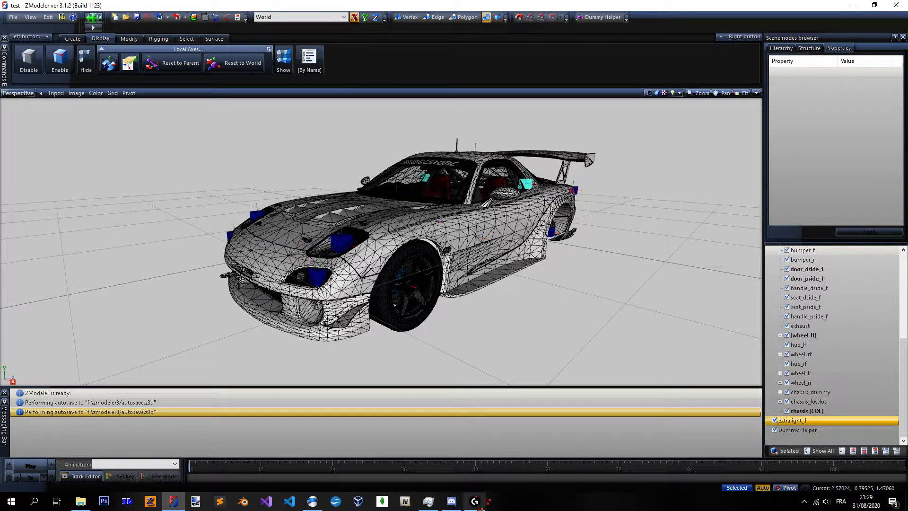
Check the extralight names in the document's LIGHTS IDS list and rename the two new dummies as extralight1 and extralight2.
{"action": "left_click", "coordinate": [312, 502]}
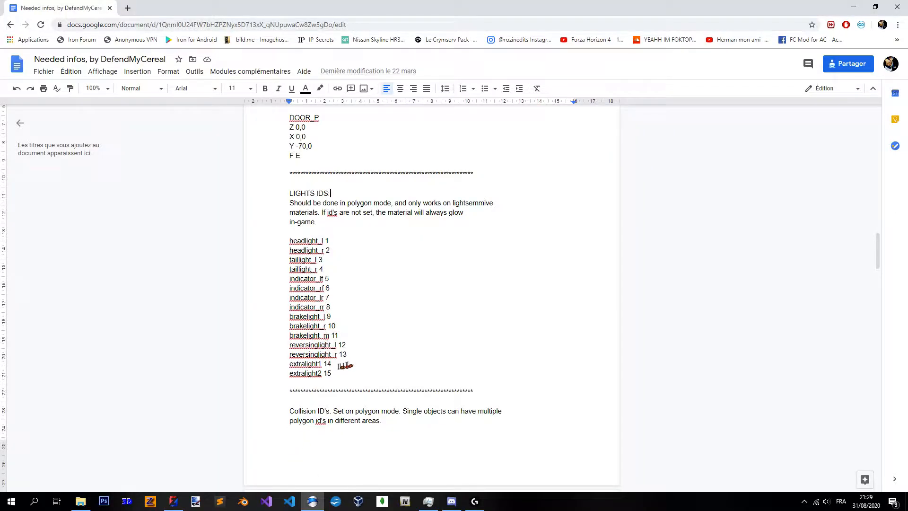
{"action": "left_click", "coordinate": [854, 7]}
{"action": "double_click", "coordinate": [828, 419]}
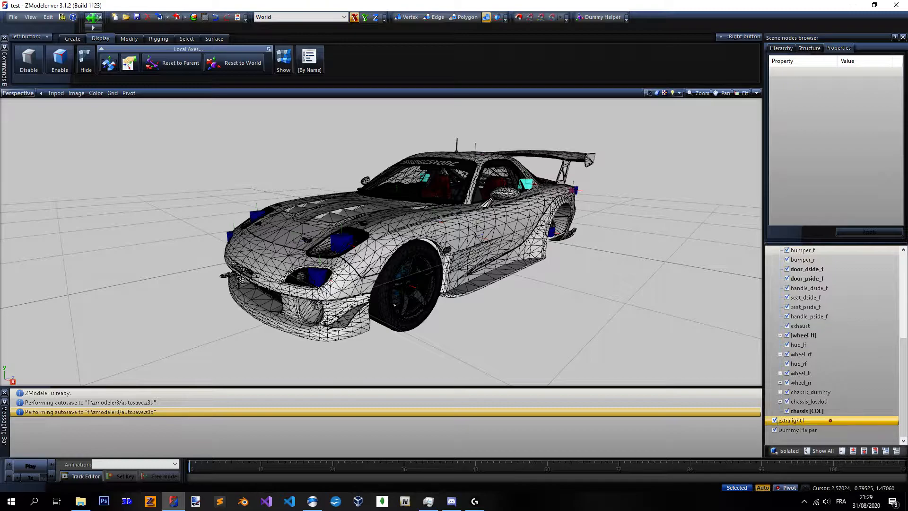
{"action": "key", "text": "Tab"}
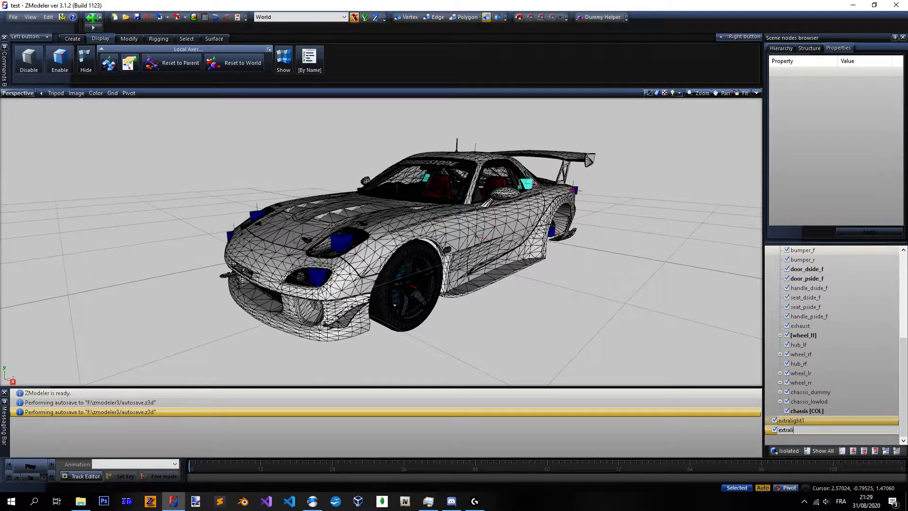
Place extralight1 and extralight2 under the chassis node after indicator_rr and select extralight2 alone.
{"action": "left_click_drag", "start_coordinate": [804, 422], "coordinate": [842, 341]}
{"action": "middle_click_drag", "start_coordinate": [492, 258], "coordinate": [425, 256]}
{"action": "left_click", "coordinate": [808, 270]}
{"action": "left_click", "coordinate": [811, 276], "text": "ctrl"}
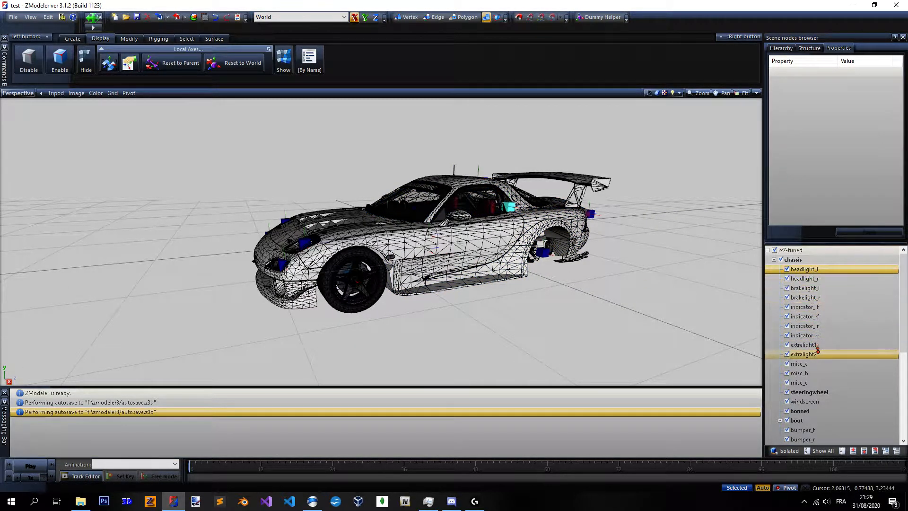
{"action": "left_click", "coordinate": [817, 354]}
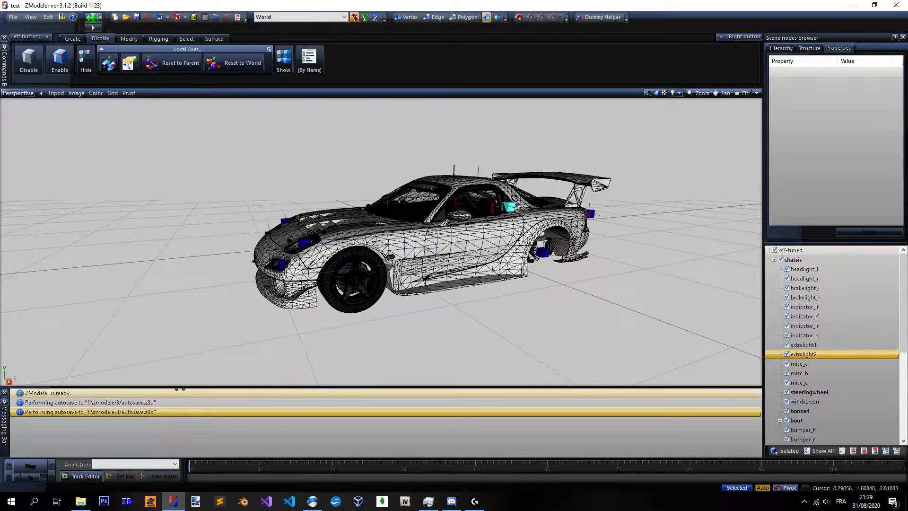
Examine the dummies at the car's front lamps with the Move and Quadr selection tools active.
{"action": "middle_click_drag", "start_coordinate": [475, 247], "coordinate": [464, 247]}
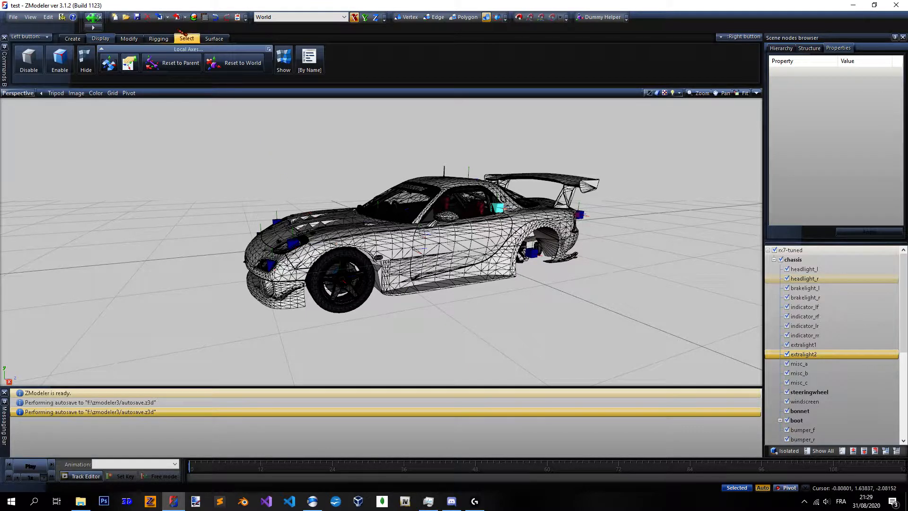
{"action": "left_click", "coordinate": [129, 38]}
{"action": "left_click", "coordinate": [169, 61]}
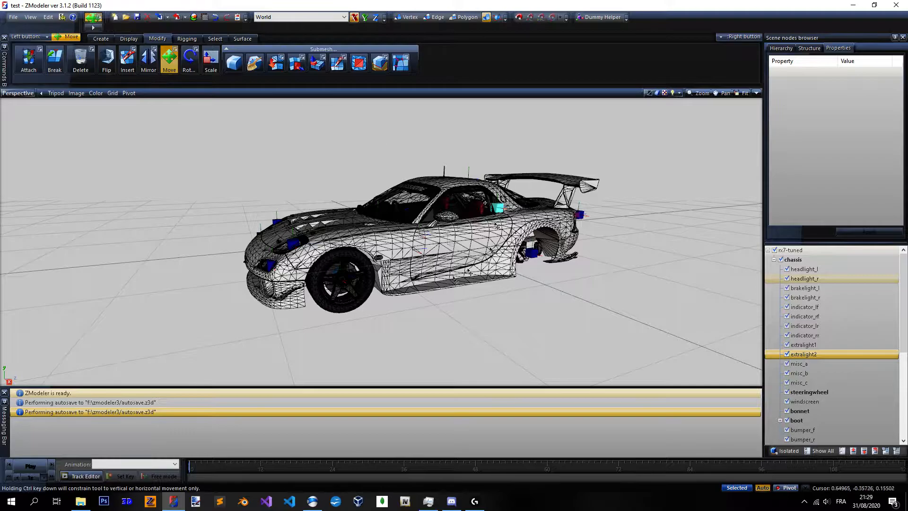
{"action": "scroll", "coordinate": [451, 176], "scroll_direction": "up", "scroll_amount": 2}
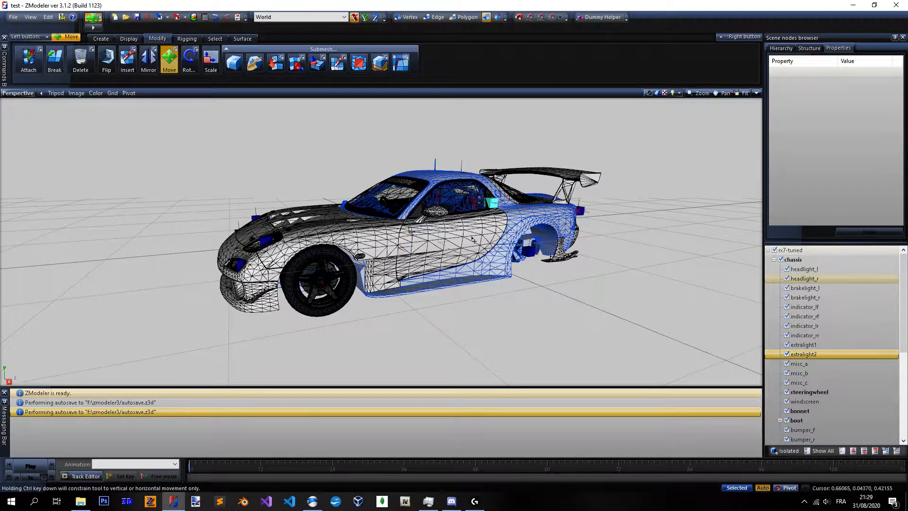
{"action": "scroll", "coordinate": [470, 246], "scroll_direction": "down", "scroll_amount": 1}
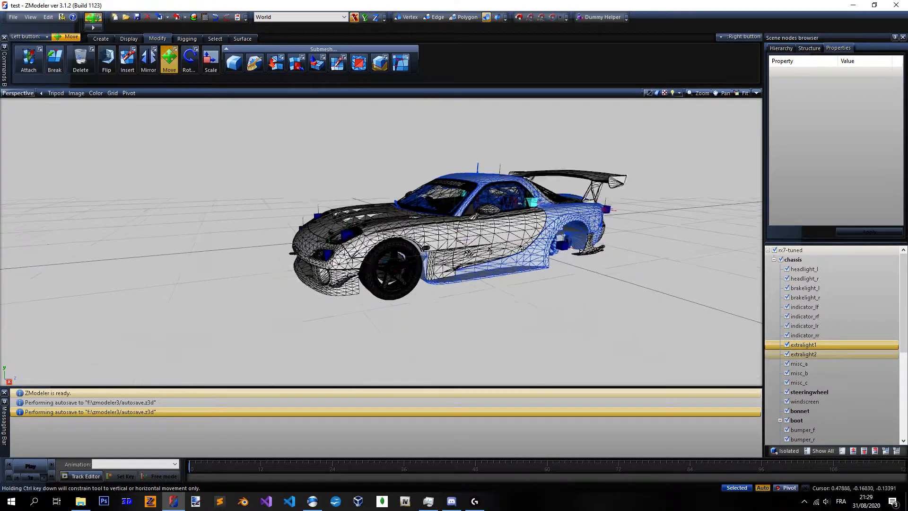
{"action": "middle_click_drag", "start_coordinate": [468, 254], "coordinate": [516, 247]}
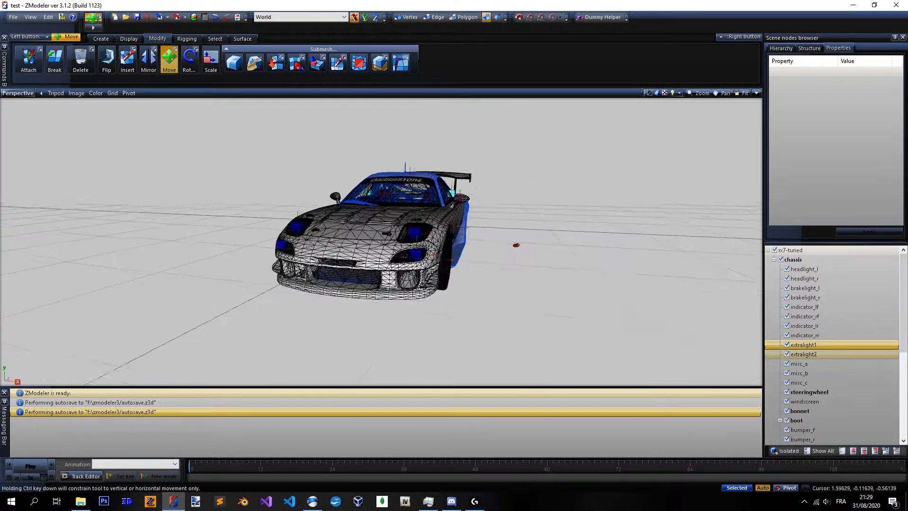
{"action": "scroll", "coordinate": [435, 252], "scroll_direction": "up", "scroll_amount": 5}
{"action": "scroll", "coordinate": [436, 252], "scroll_direction": "down", "scroll_amount": 1}
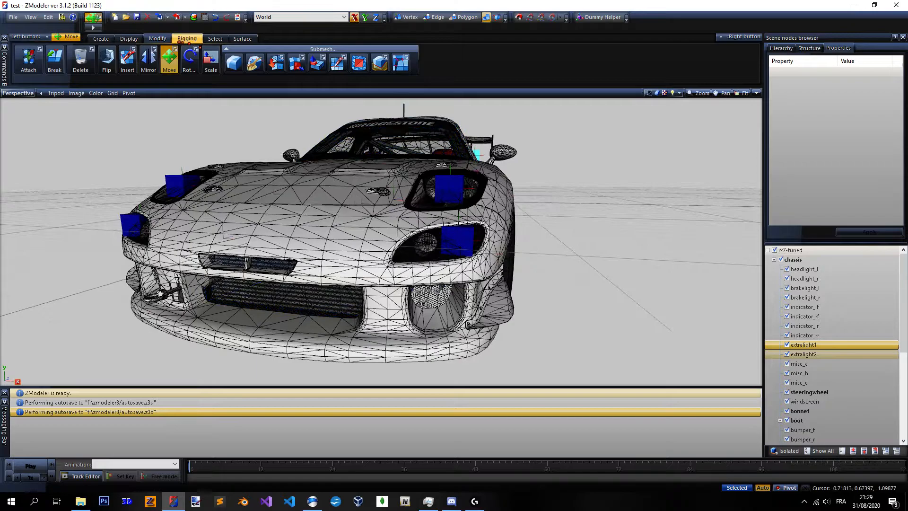
{"action": "left_click", "coordinate": [215, 38]}
{"action": "left_click", "coordinate": [237, 60]}
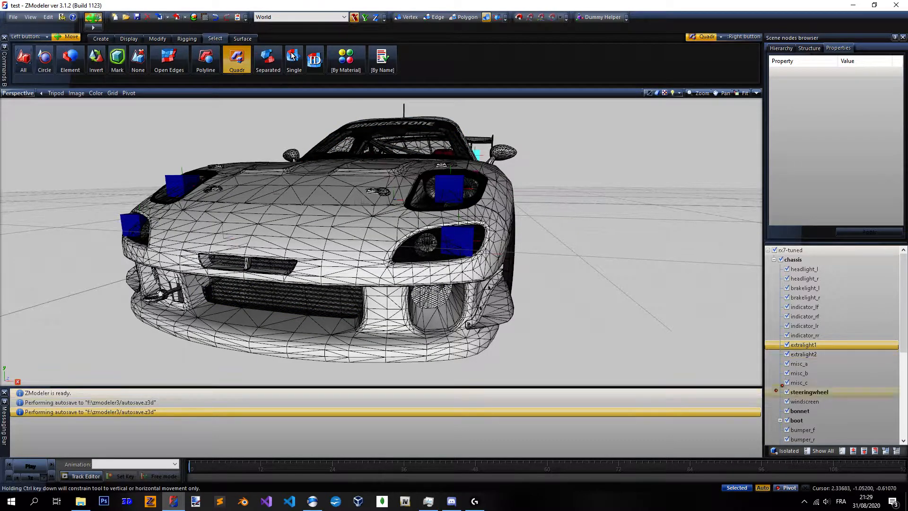
{"action": "scroll", "coordinate": [537, 281], "scroll_direction": "down", "scroll_amount": 1}
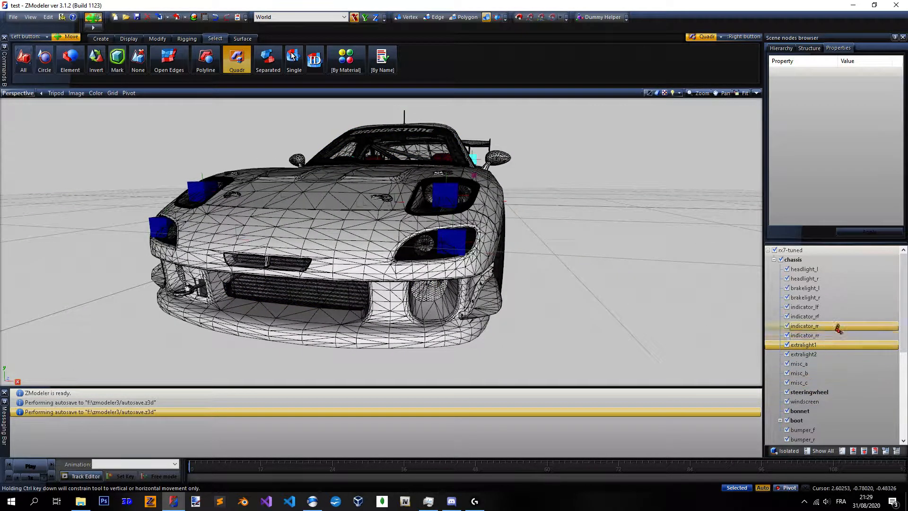
Check the light list, isolate indicator_lf, and copy its local axes to extralight1.
{"action": "left_click", "coordinate": [837, 307]}
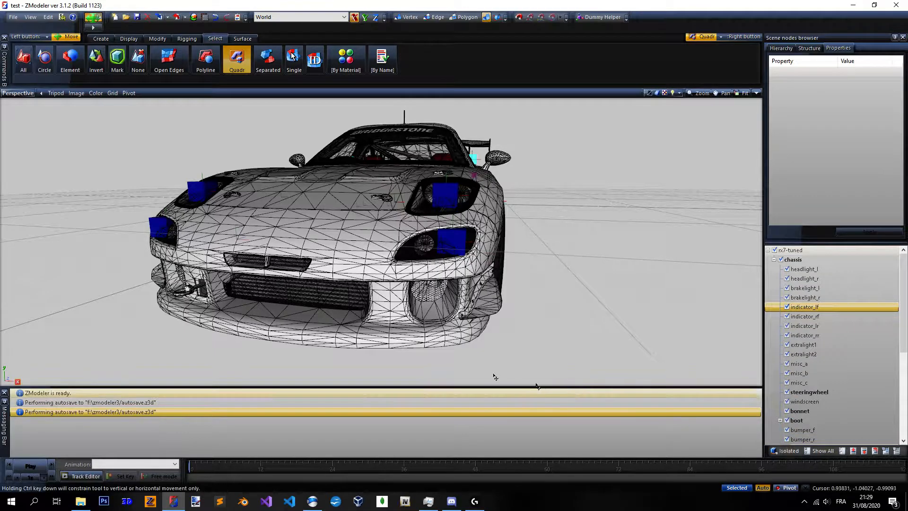
{"action": "left_click", "coordinate": [313, 501]}
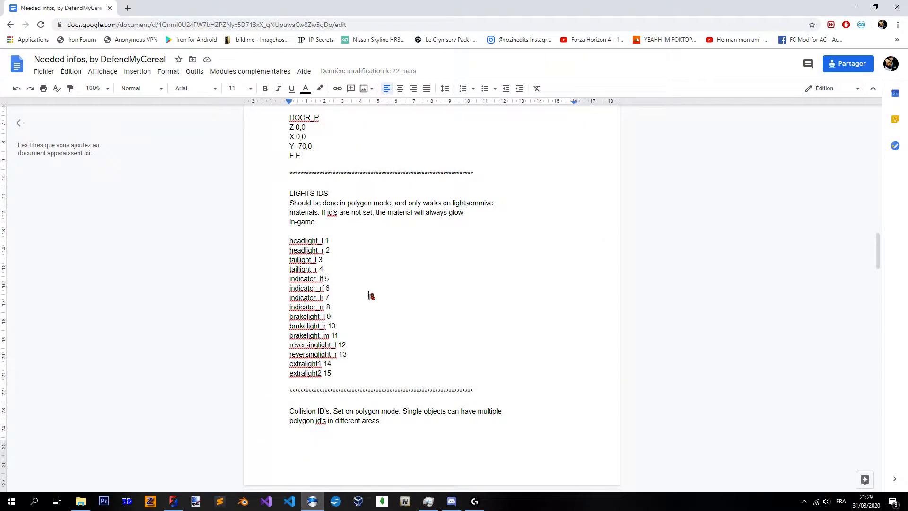
{"action": "left_click", "coordinate": [854, 7]}
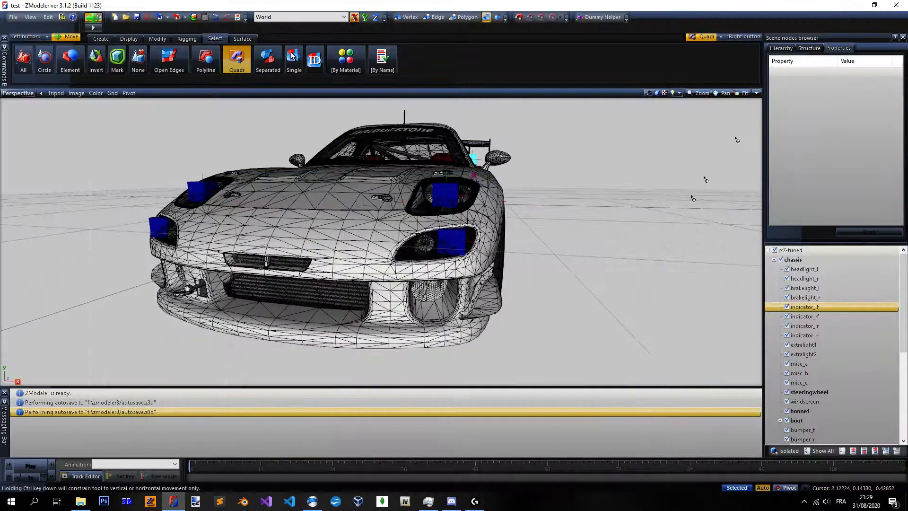
{"action": "left_click", "coordinate": [785, 451]}
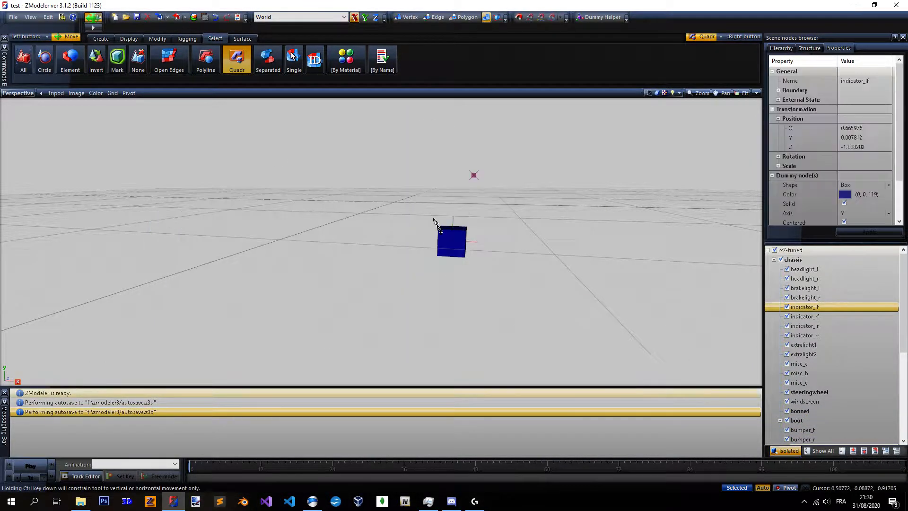
{"action": "left_click", "coordinate": [129, 39]}
{"action": "left_click", "coordinate": [130, 62]}
{"action": "left_click", "coordinate": [452, 242]}
{"action": "left_click", "coordinate": [803, 344]}
{"action": "left_click", "coordinate": [562, 271]}
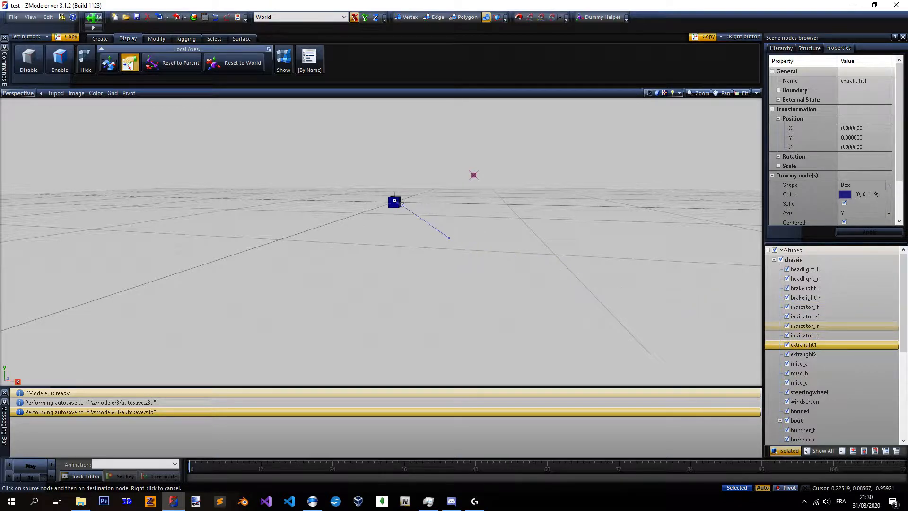
Mark the extralight1 dummy with Quadr selection and activate the Move tool.
{"action": "left_click", "coordinate": [128, 39]}
{"action": "left_click", "coordinate": [187, 38]}
{"action": "left_click", "coordinate": [237, 59]}
{"action": "left_click_drag", "start_coordinate": [386, 188], "coordinate": [529, 287]}
{"action": "left_click", "coordinate": [128, 38]}
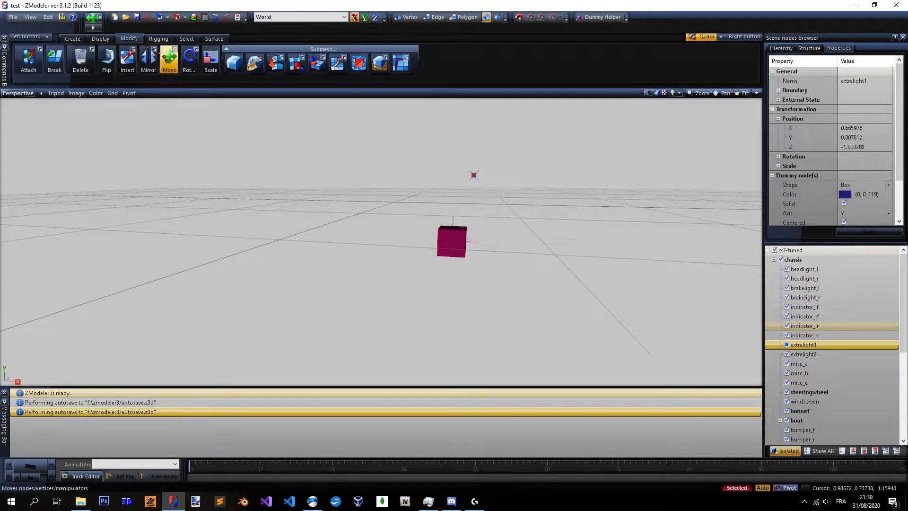
{"action": "left_click", "coordinate": [169, 59]}
Show the whole car again and switch the Back viewport to a maximized Front view.
{"action": "left_click", "coordinate": [787, 450]}
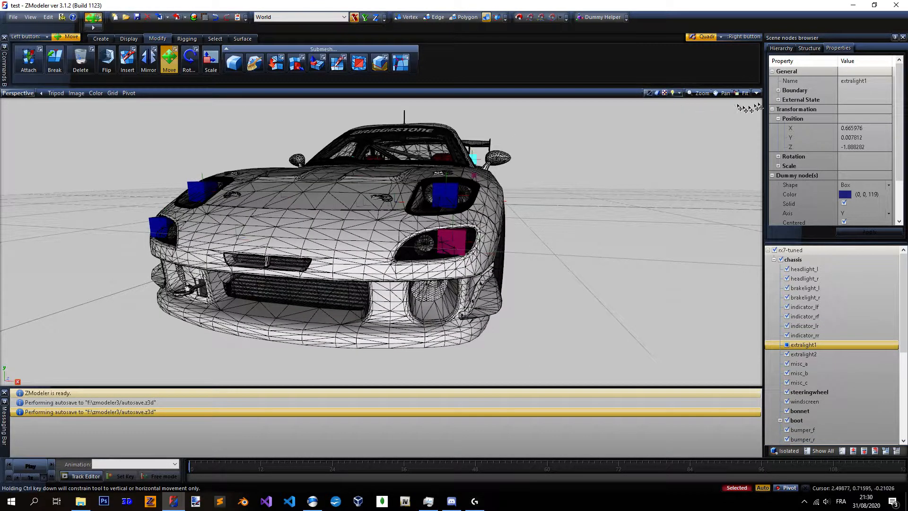
{"action": "left_click", "coordinate": [757, 93]}
{"action": "left_click", "coordinate": [9, 93]}
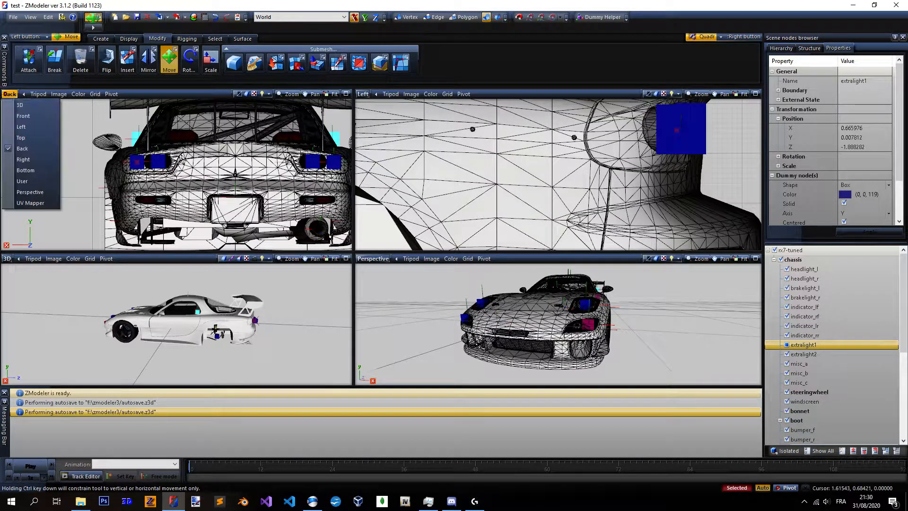
{"action": "left_click", "coordinate": [33, 116]}
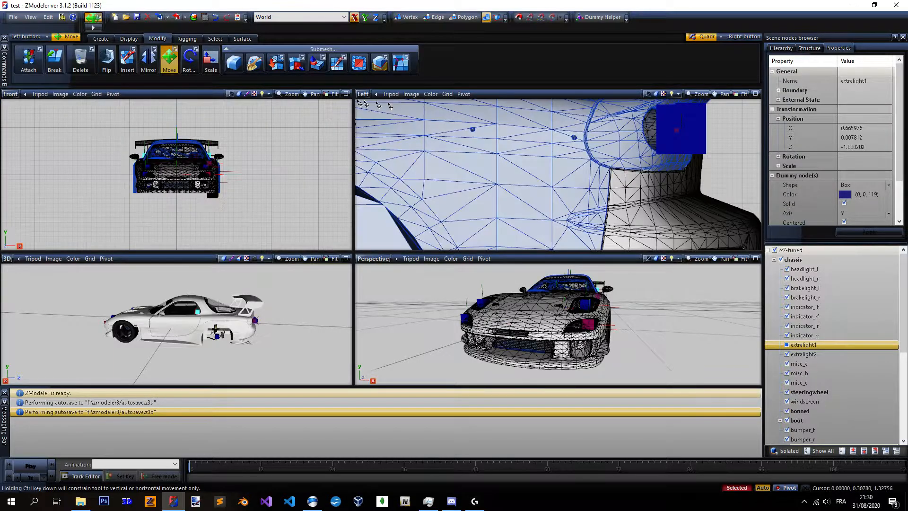
{"action": "left_click", "coordinate": [346, 94]}
Move extralight1 sideways toward the round lamp inside the lower light housing and turn off its Solid option.
{"action": "scroll", "coordinate": [386, 243], "scroll_direction": "up", "scroll_amount": 5}
{"action": "scroll", "coordinate": [387, 242], "scroll_direction": "up", "scroll_amount": 10}
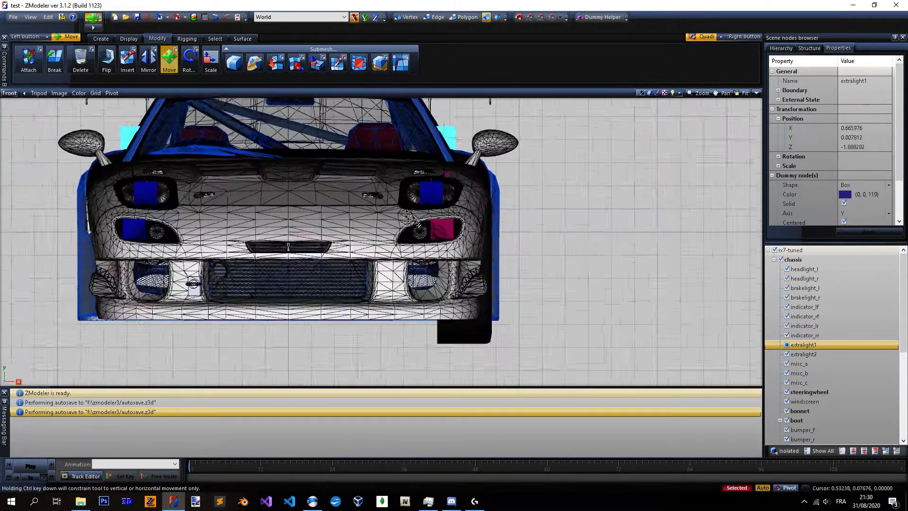
{"action": "scroll", "coordinate": [467, 264], "scroll_direction": "up", "scroll_amount": 2}
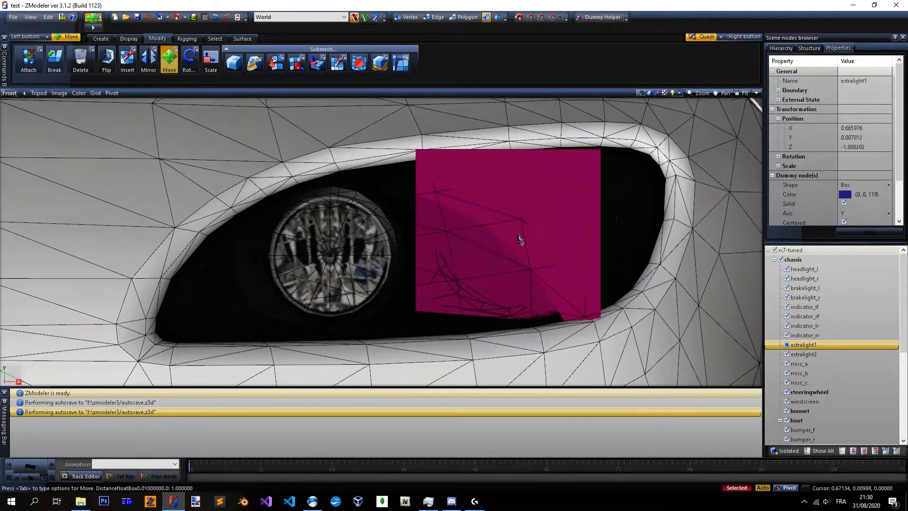
{"action": "left_click_drag", "start_coordinate": [523, 258], "coordinate": [383, 258]}
{"action": "scroll", "coordinate": [845, 185], "scroll_direction": "down", "scroll_amount": 2}
{"action": "left_click", "coordinate": [845, 156]}
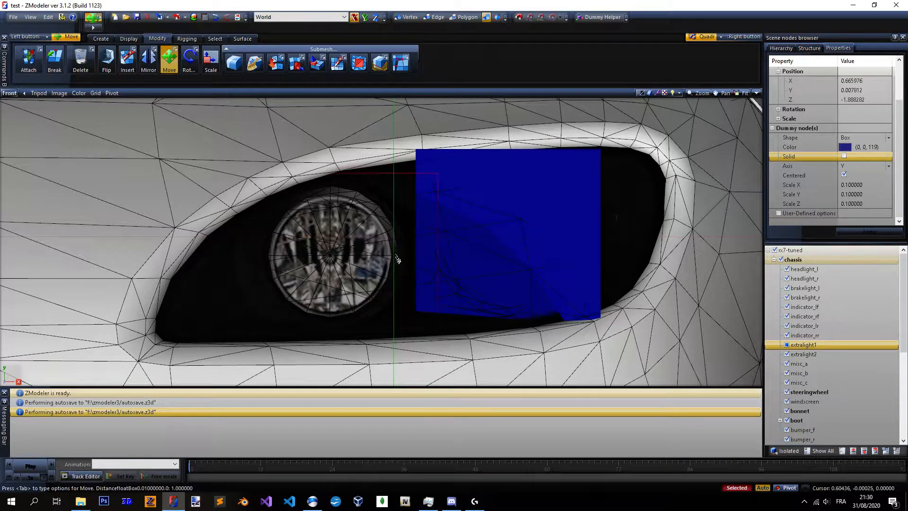
{"action": "left_click_drag", "start_coordinate": [400, 253], "coordinate": [383, 252]}
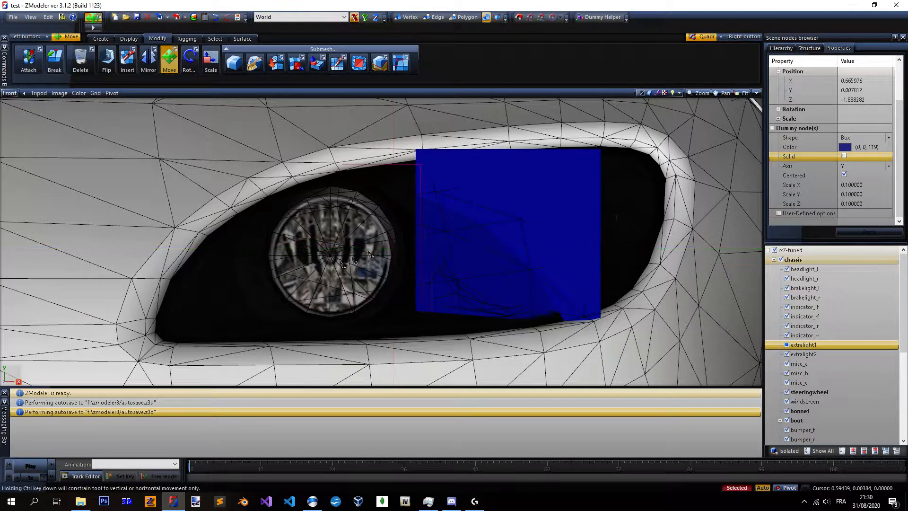
Turn on semitransparent display in the Front view and centre extralight1 on the round lamp.
{"action": "scroll", "coordinate": [353, 260], "scroll_direction": "up", "scroll_amount": 5}
{"action": "scroll", "coordinate": [386, 256], "scroll_direction": "down", "scroll_amount": 3}
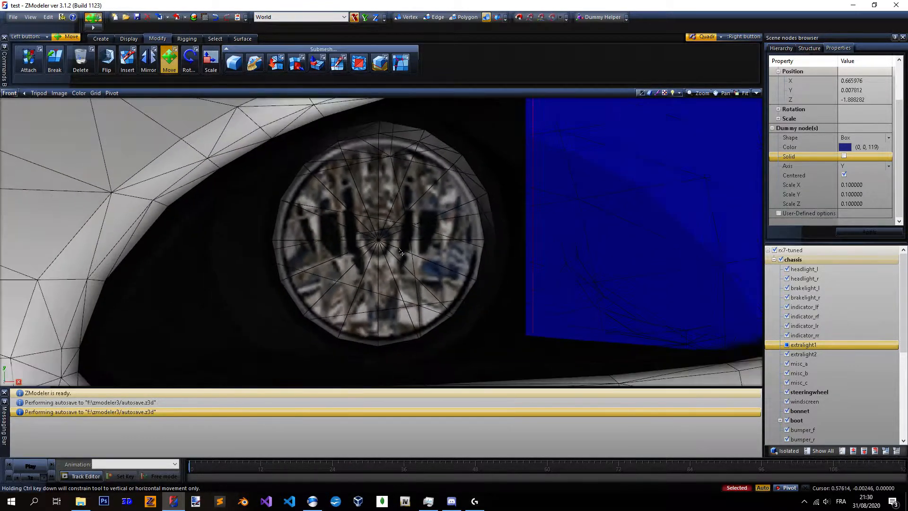
{"action": "left_click", "coordinate": [680, 92]}
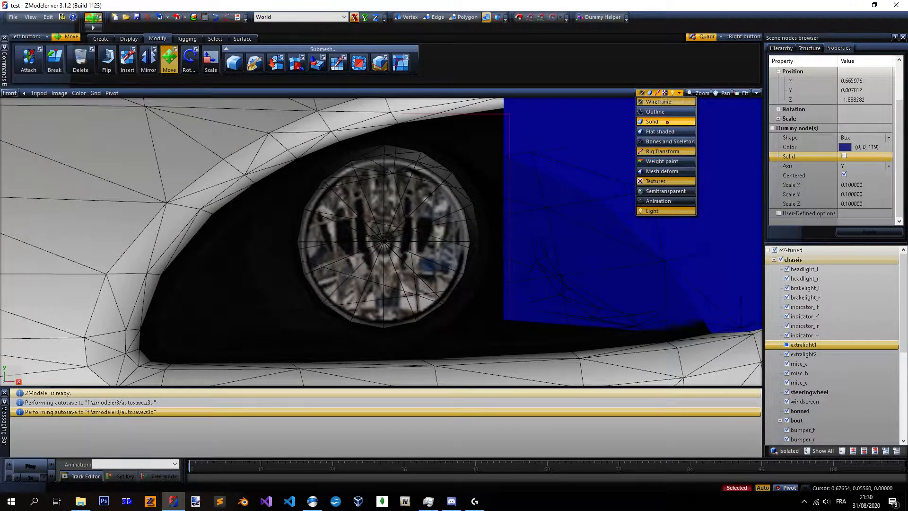
{"action": "left_click", "coordinate": [657, 102]}
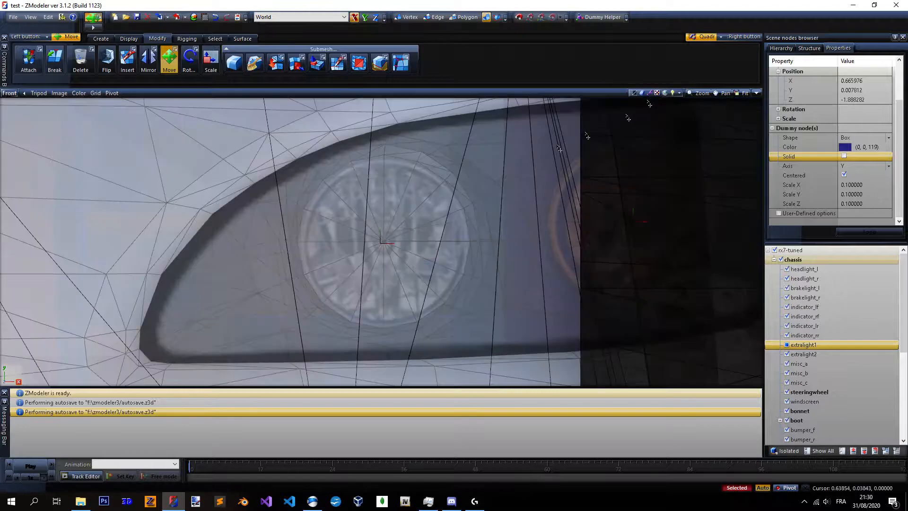
{"action": "scroll", "coordinate": [385, 259], "scroll_direction": "up", "scroll_amount": 2}
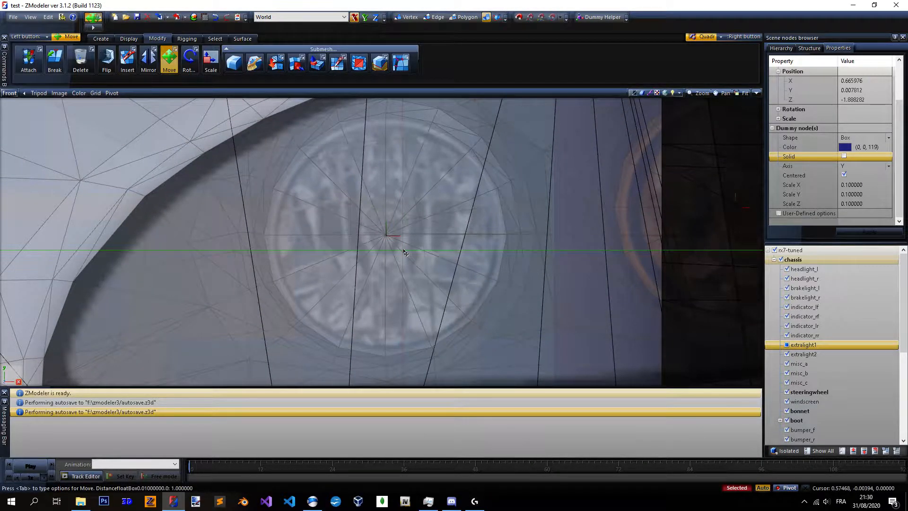
{"action": "scroll", "coordinate": [404, 252], "scroll_direction": "down", "scroll_amount": 5}
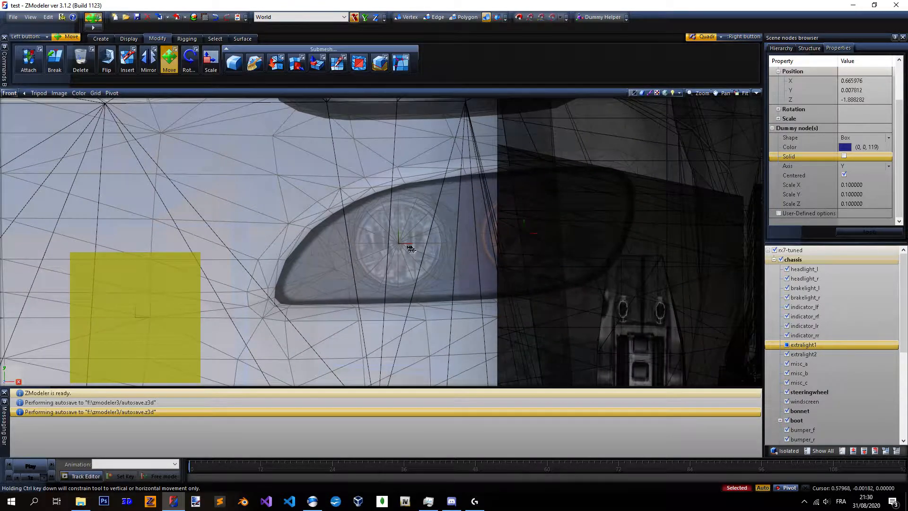
{"action": "scroll", "coordinate": [406, 247], "scroll_direction": "down", "scroll_amount": 1}
Return to the four-view layout, maximize the Perspective view, and turn on its semitransparent display.
{"action": "left_click", "coordinate": [650, 93]}
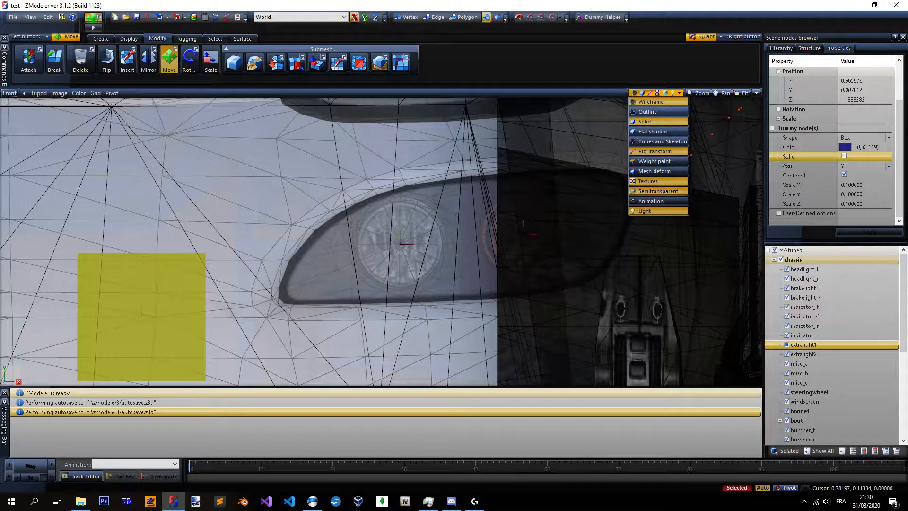
{"action": "left_click", "coordinate": [758, 94]}
{"action": "left_click", "coordinate": [757, 93]}
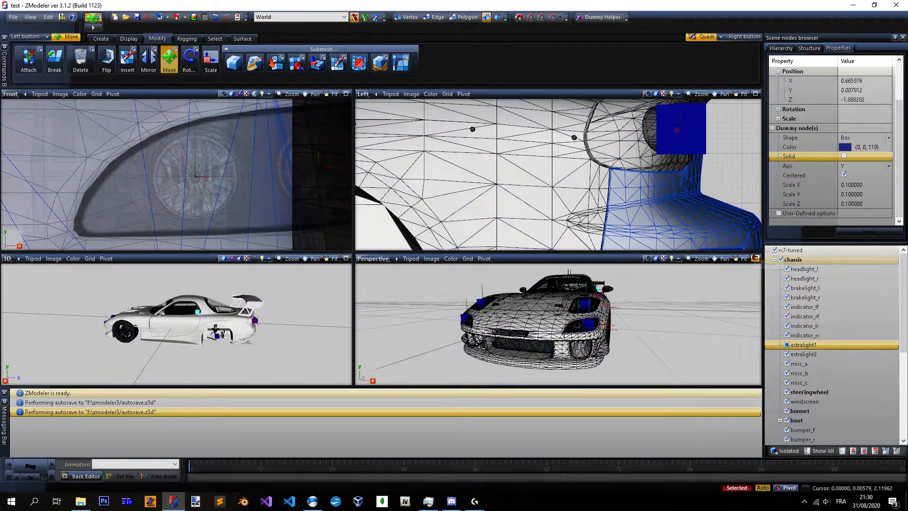
{"action": "left_click", "coordinate": [756, 258]}
{"action": "left_click", "coordinate": [672, 93]}
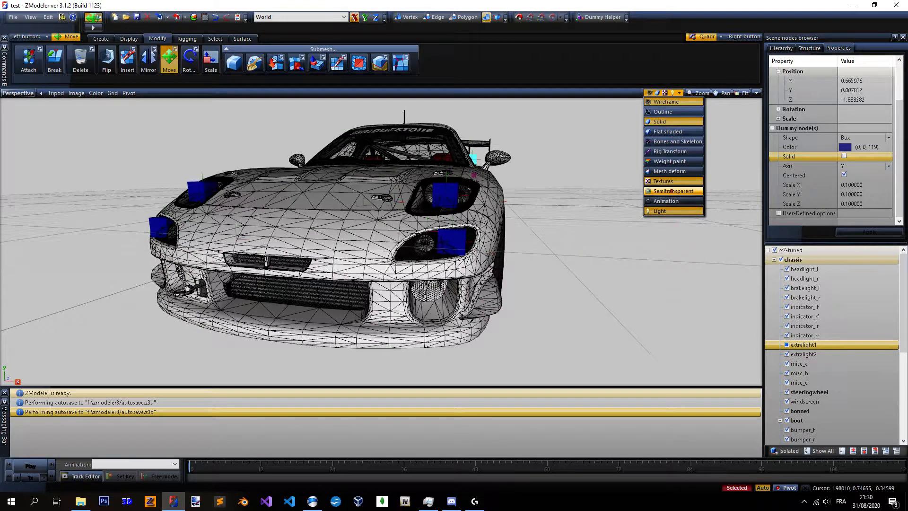
{"action": "left_click", "coordinate": [672, 190]}
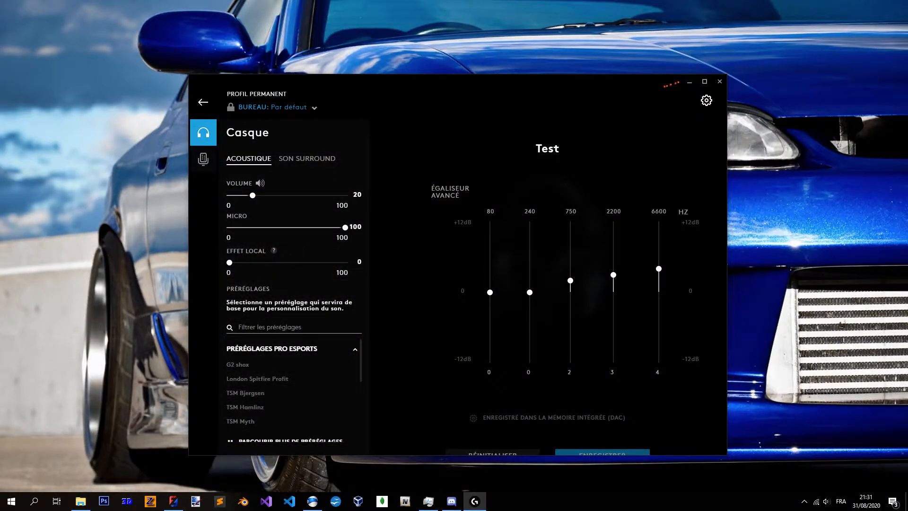
Minimize the headset sound settings window and switch back to ZModeler.
{"action": "left_click", "coordinate": [690, 81]}
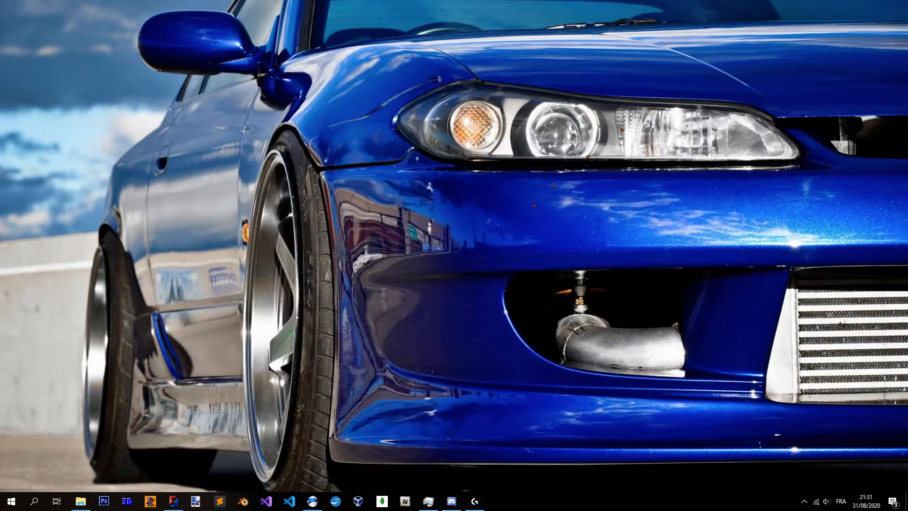
{"action": "left_click", "coordinate": [173, 501]}
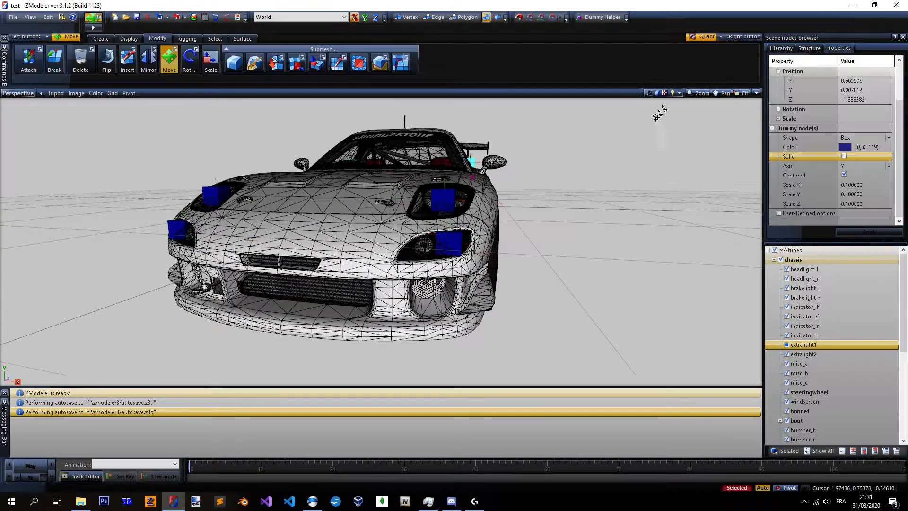
Make the car see-through in the Perspective view with the Semitransparent display option and look at the dummies from the front.
{"action": "left_click", "coordinate": [670, 93]}
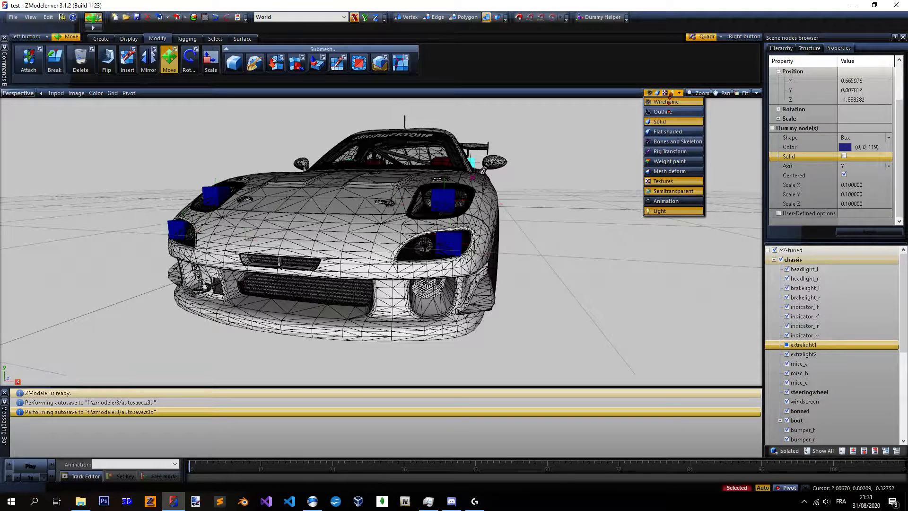
{"action": "left_click", "coordinate": [673, 191]}
{"action": "middle_click_drag", "start_coordinate": [546, 250], "coordinate": [373, 256]}
{"action": "scroll", "coordinate": [370, 257], "scroll_direction": "down", "scroll_amount": 4}
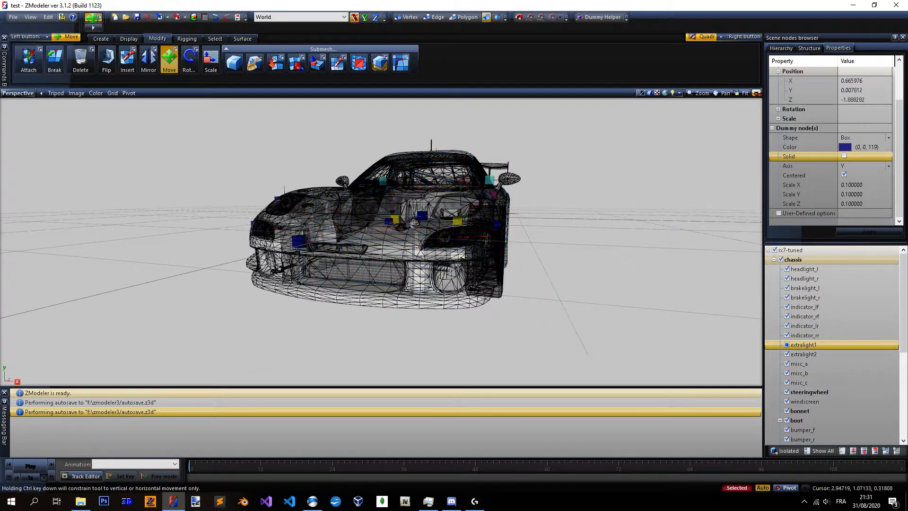
Maximize the Left view and make the car see-through there to inspect the front lamp area.
{"action": "left_click", "coordinate": [757, 93]}
{"action": "left_click", "coordinate": [757, 93]}
{"action": "scroll", "coordinate": [628, 203], "scroll_direction": "down", "scroll_amount": 6}
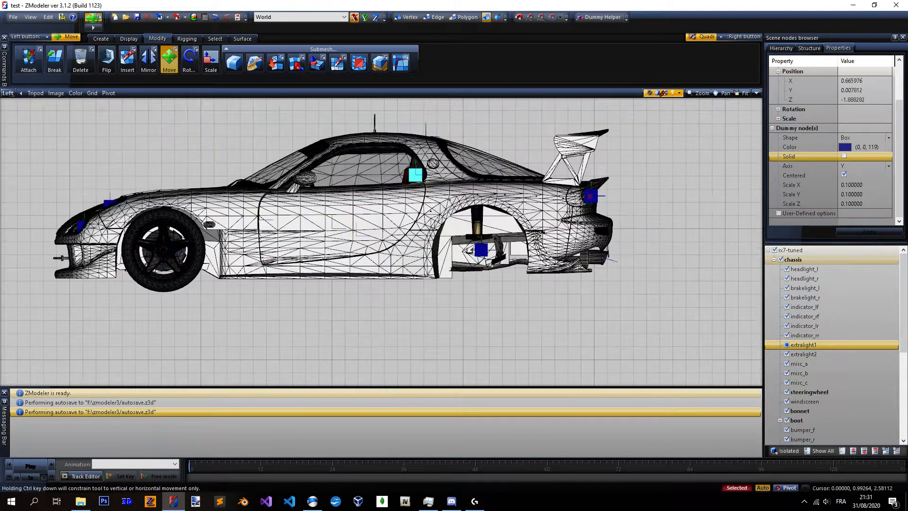
{"action": "left_click", "coordinate": [667, 93]}
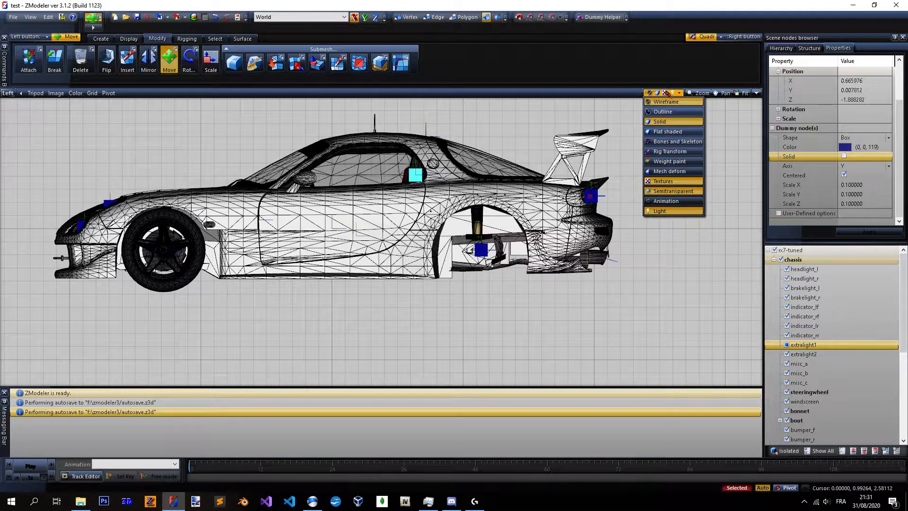
{"action": "left_click", "coordinate": [673, 191]}
{"action": "scroll", "coordinate": [661, 182], "scroll_direction": "down", "scroll_amount": 2}
{"action": "scroll", "coordinate": [277, 205], "scroll_direction": "up", "scroll_amount": 8}
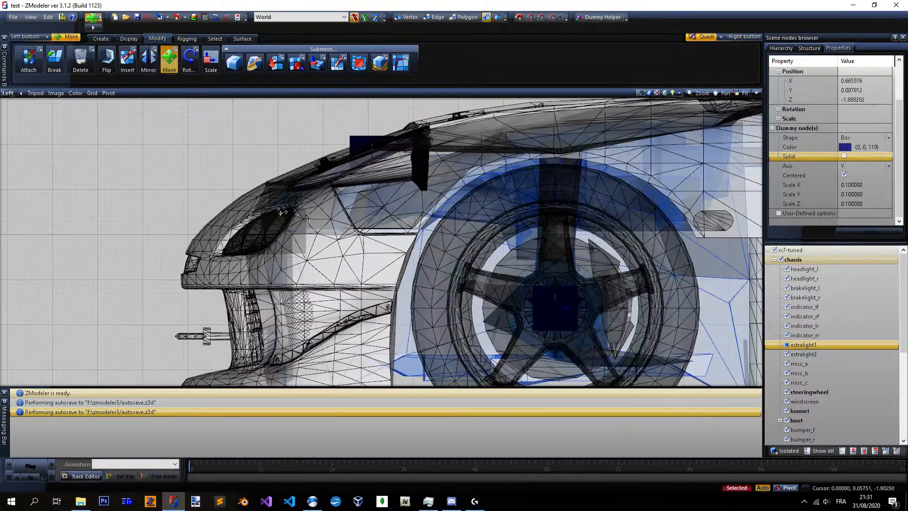
{"action": "scroll", "coordinate": [270, 208], "scroll_direction": "down", "scroll_amount": 5}
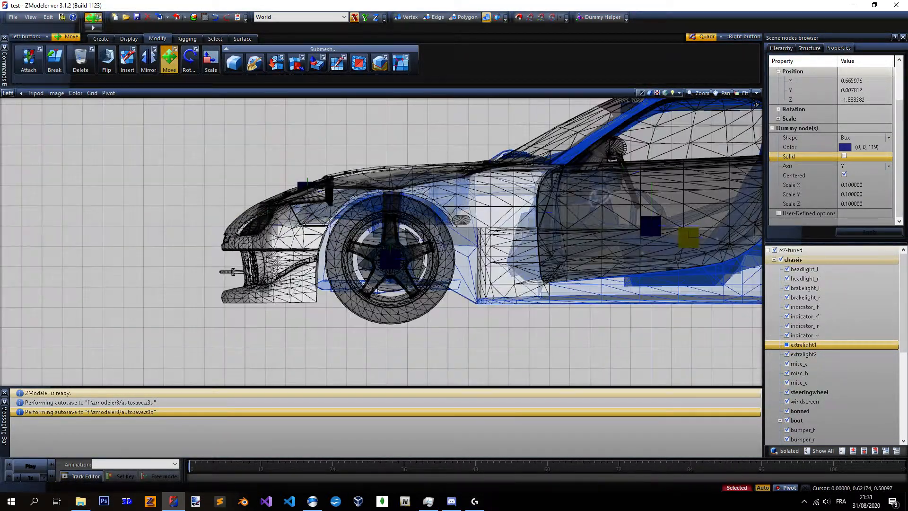
Switch the Left and Perspective views back to opaque display and return to the four-view layout.
{"action": "left_click", "coordinate": [667, 94]}
{"action": "left_click", "coordinate": [674, 191]}
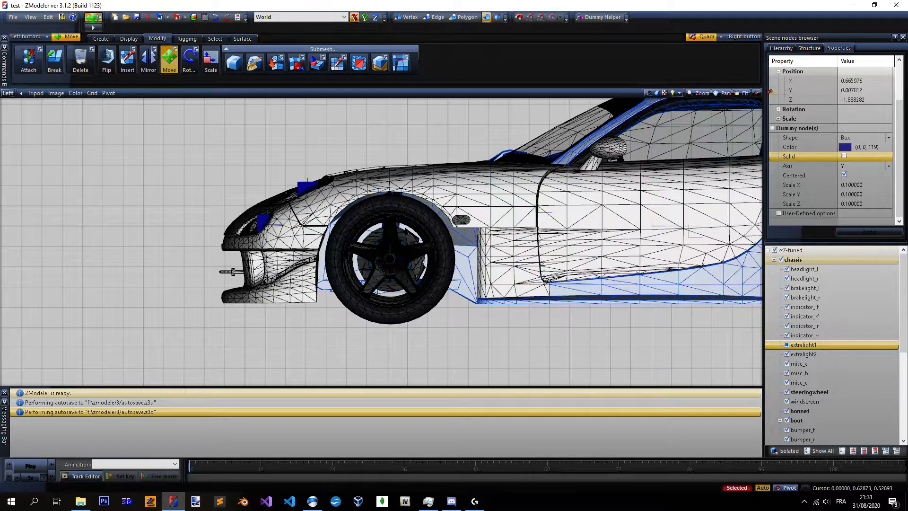
{"action": "left_click", "coordinate": [757, 93]}
{"action": "left_click", "coordinate": [678, 259]}
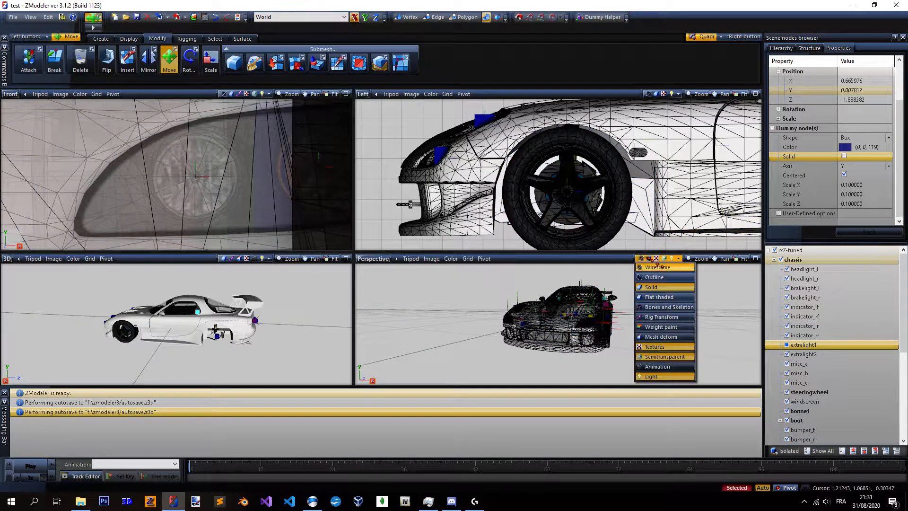
{"action": "left_click", "coordinate": [592, 268]}
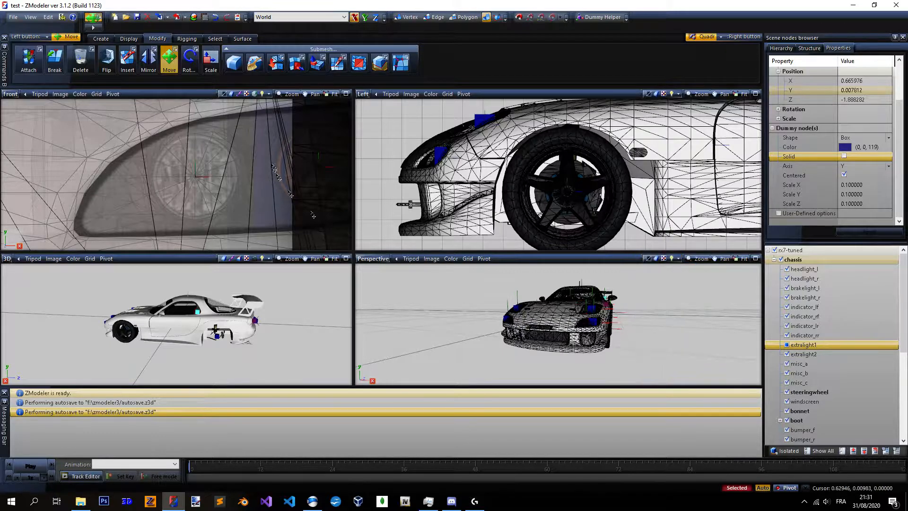
Switch the Front view back from see-through to opaque display with the front lamps in sight.
{"action": "scroll", "coordinate": [278, 183], "scroll_direction": "down", "scroll_amount": 5}
{"action": "scroll", "coordinate": [288, 193], "scroll_direction": "down", "scroll_amount": 2}
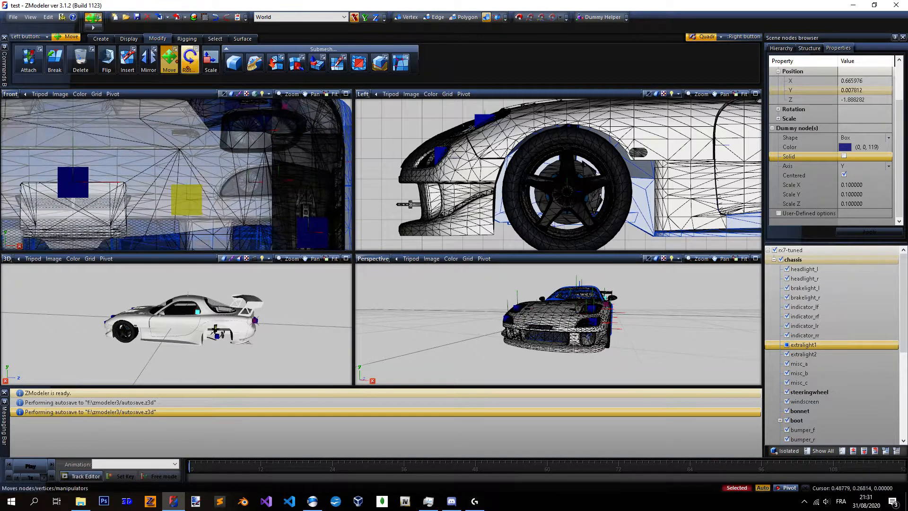
{"action": "scroll", "coordinate": [412, 158], "scroll_direction": "up", "scroll_amount": 3}
{"action": "scroll", "coordinate": [530, 177], "scroll_direction": "up", "scroll_amount": 2}
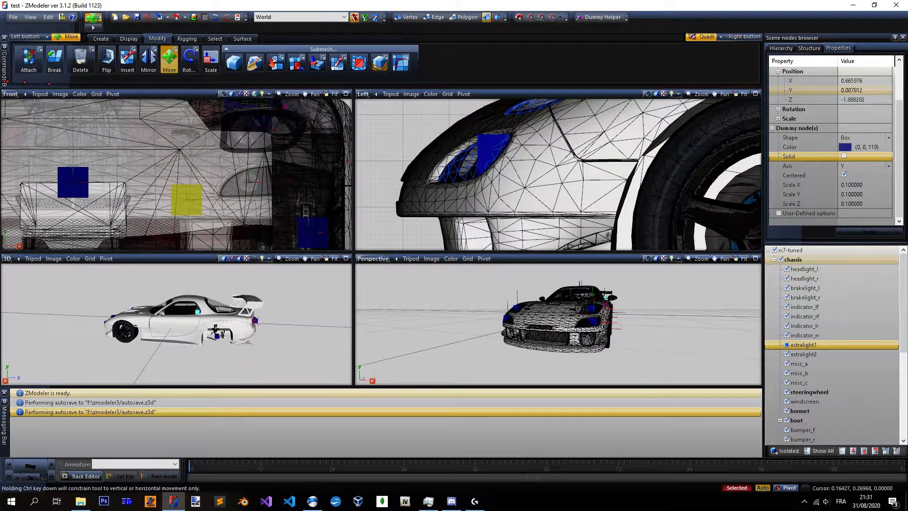
{"action": "left_click", "coordinate": [269, 93]}
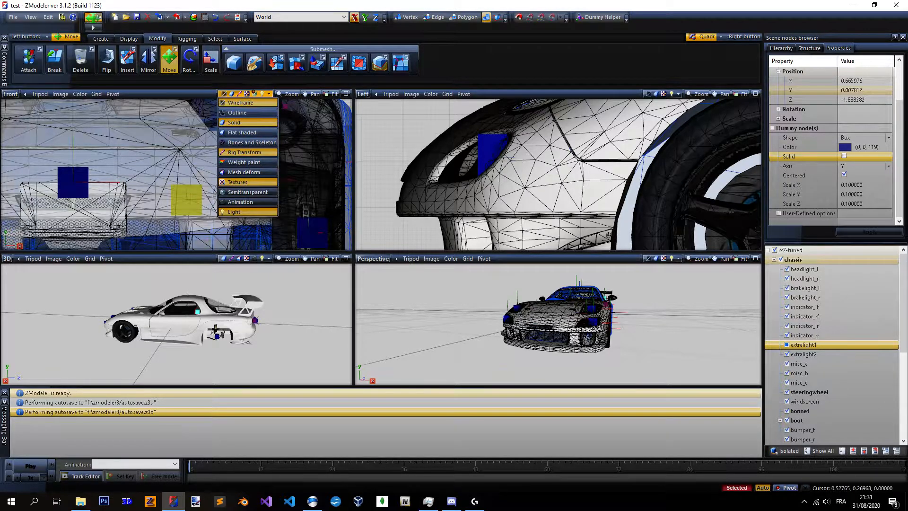
{"action": "left_click", "coordinate": [248, 192]}
Turn on extralight1's Solid option and, with movement limited to the Z axis, shift it forward in the Left view into the lower lamp.
{"action": "scroll", "coordinate": [454, 153], "scroll_direction": "up", "scroll_amount": 3}
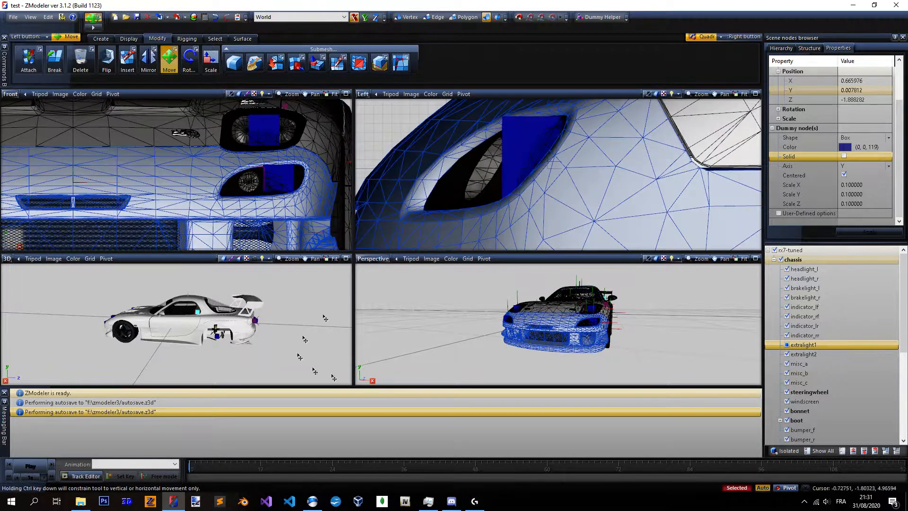
{"action": "scroll", "coordinate": [408, 243], "scroll_direction": "down", "scroll_amount": 2}
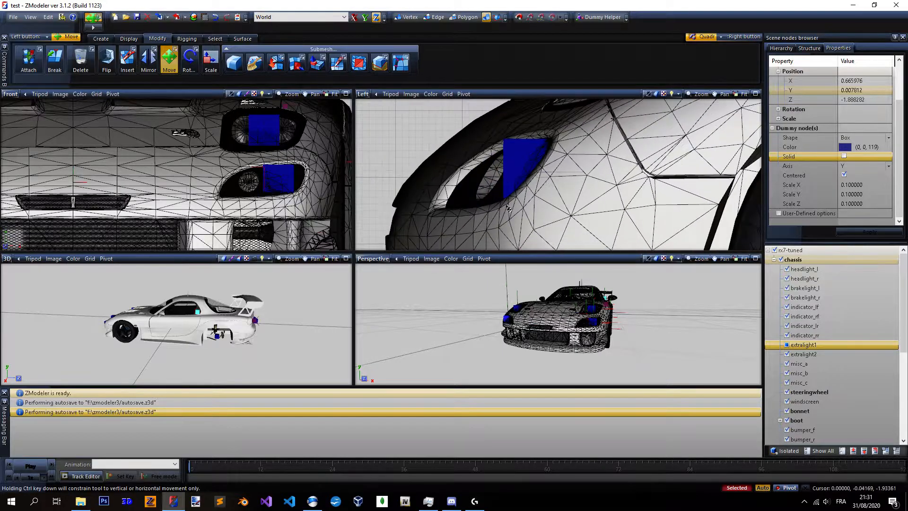
{"action": "scroll", "coordinate": [376, 245], "scroll_direction": "down", "scroll_amount": 5}
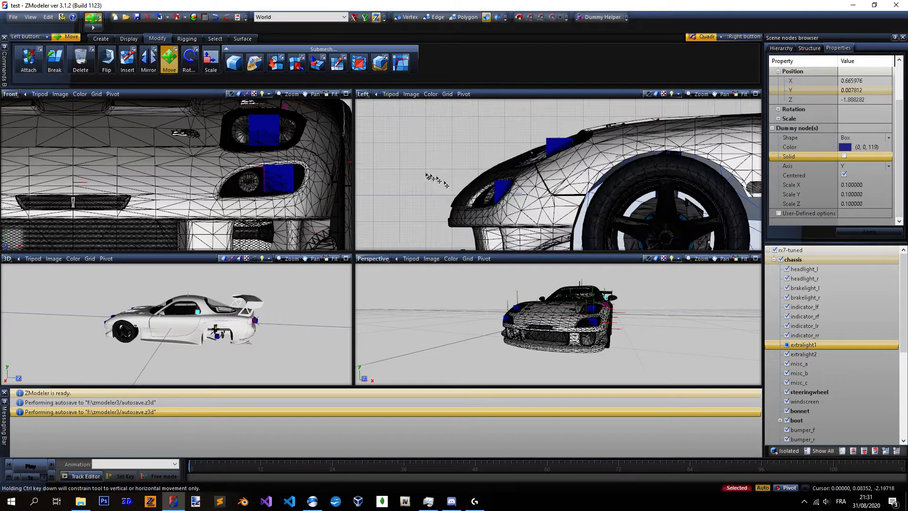
{"action": "scroll", "coordinate": [409, 199], "scroll_direction": "up", "scroll_amount": 6}
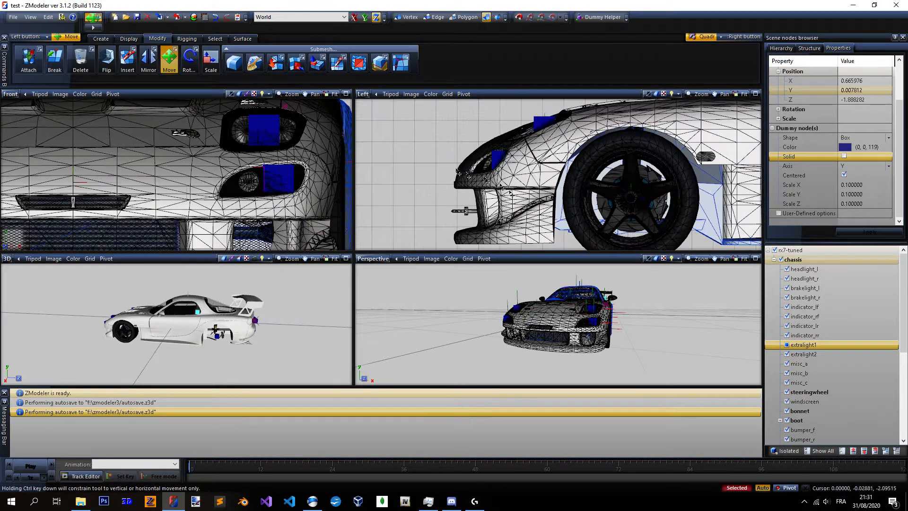
{"action": "left_click", "coordinate": [366, 19]}
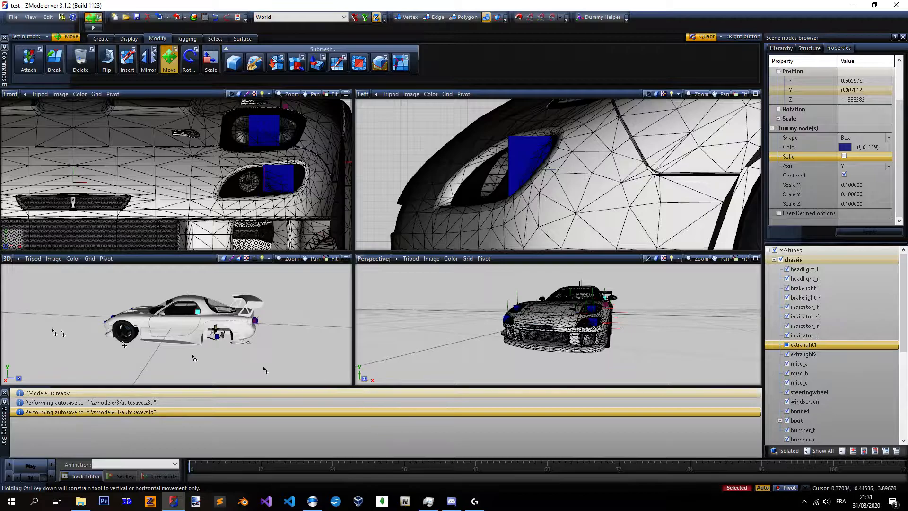
{"action": "left_click_drag", "start_coordinate": [505, 220], "coordinate": [574, 207]}
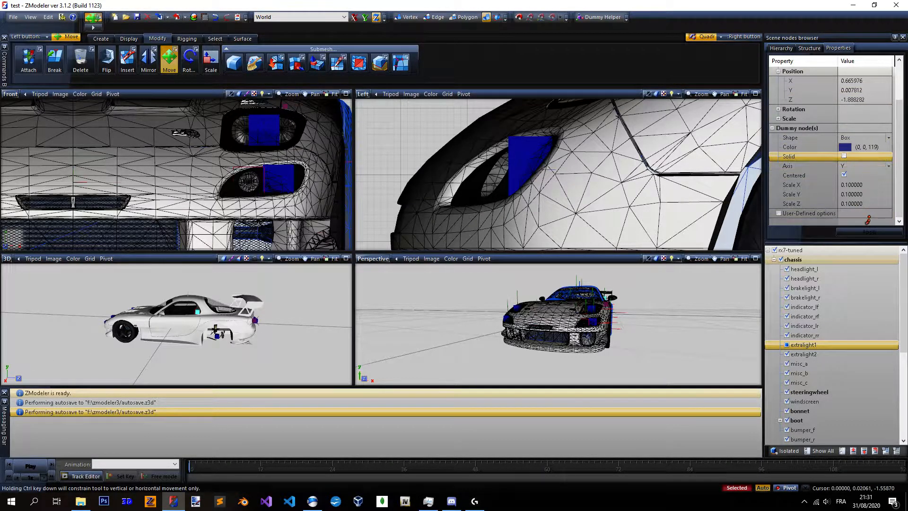
{"action": "left_click", "coordinate": [844, 156]}
{"action": "left_click", "coordinate": [868, 231]}
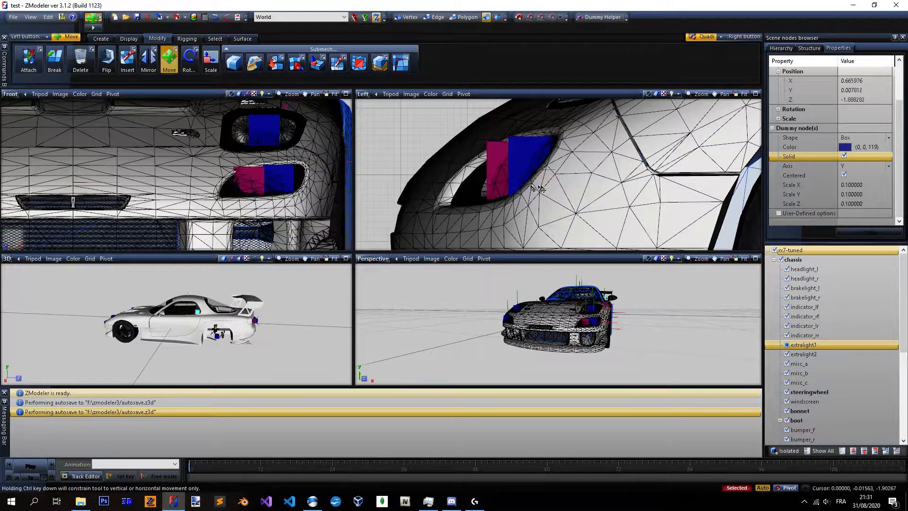
{"action": "left_click_drag", "start_coordinate": [515, 192], "coordinate": [513, 192]}
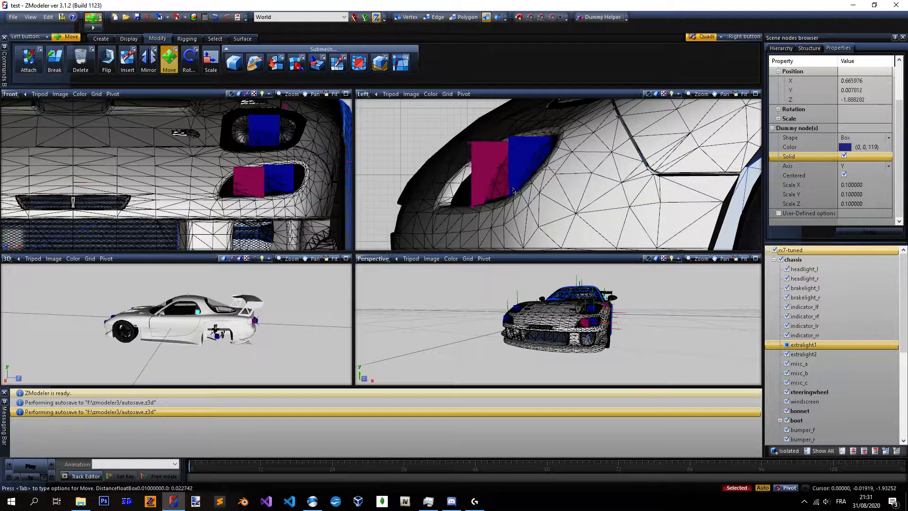
{"action": "scroll", "coordinate": [512, 170], "scroll_direction": "down", "scroll_amount": 4}
{"action": "right_click_drag", "start_coordinate": [442, 117], "coordinate": [575, 220]}
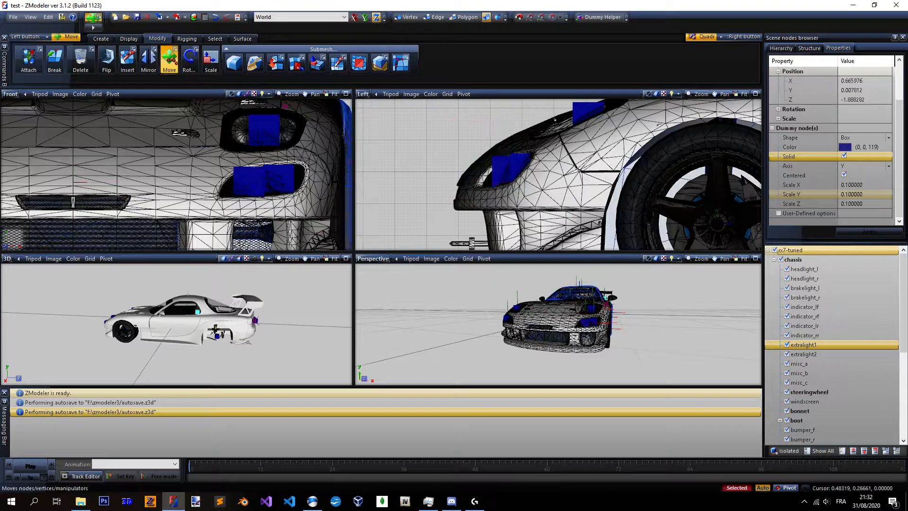
Isolate the light dummies and copy extralight1's local axes to extralight2.
{"action": "left_click", "coordinate": [128, 39]}
{"action": "left_click", "coordinate": [129, 62]}
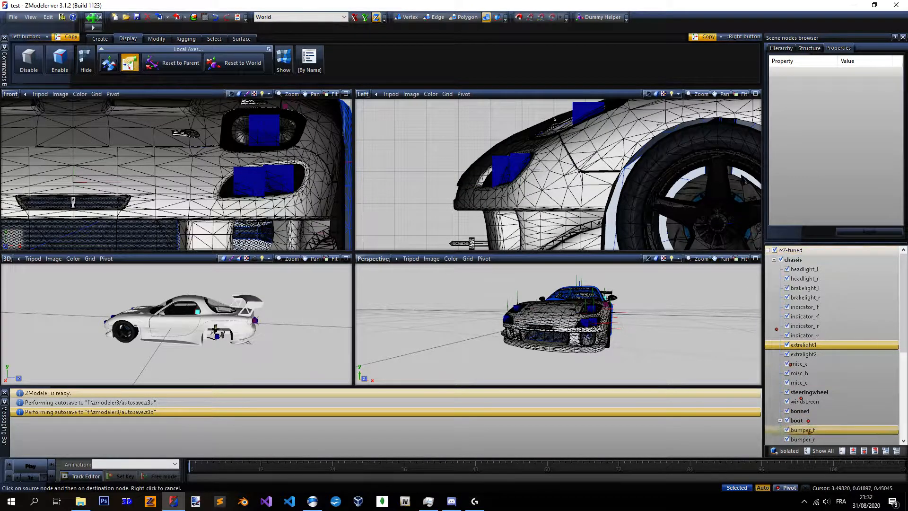
{"action": "left_click", "coordinate": [787, 451]}
{"action": "left_click", "coordinate": [826, 346]}
{"action": "left_click", "coordinate": [826, 354]}
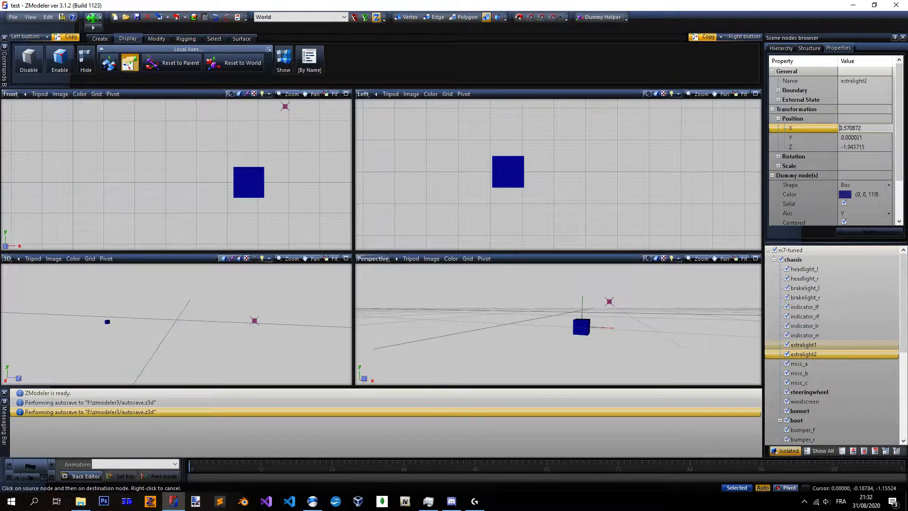
Set extralight2's X position to -0.570872, apply it, and turn off isolation to show the whole car.
{"action": "key", "text": "Return"}
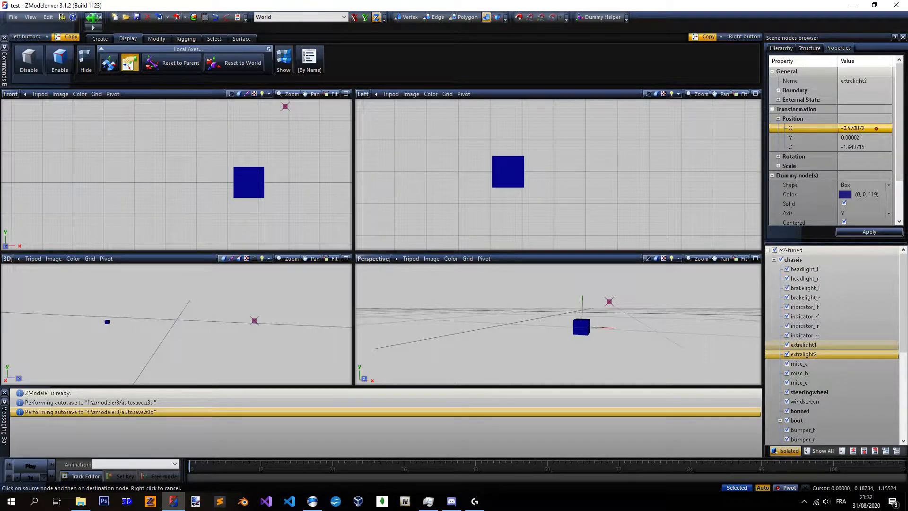
{"action": "left_click", "coordinate": [867, 232]}
{"action": "left_click", "coordinate": [786, 450]}
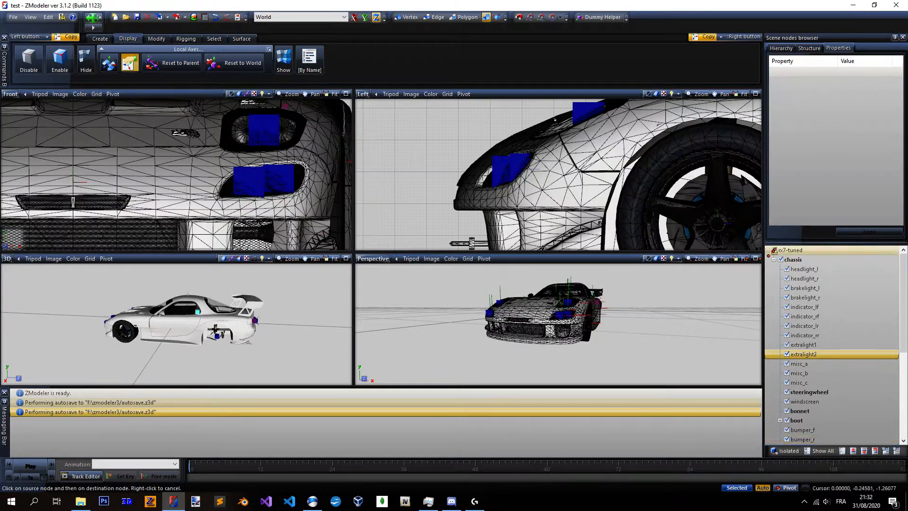
End the local axes copying and examine the light dummies around the car in the maximized Perspective view.
{"action": "left_click", "coordinate": [756, 259]}
{"action": "left_click", "coordinate": [129, 63]}
{"action": "middle_click_drag", "start_coordinate": [495, 294], "coordinate": [419, 307]}
{"action": "scroll", "coordinate": [398, 289], "scroll_direction": "down", "scroll_amount": 2}
{"action": "scroll", "coordinate": [419, 308], "scroll_direction": "down", "scroll_amount": 2}
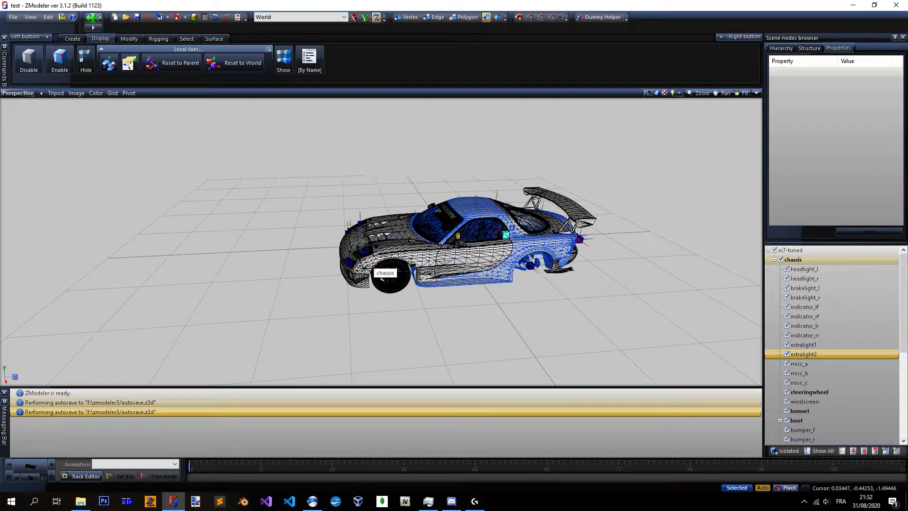
{"action": "scroll", "coordinate": [387, 263], "scroll_direction": "up", "scroll_amount": 5}
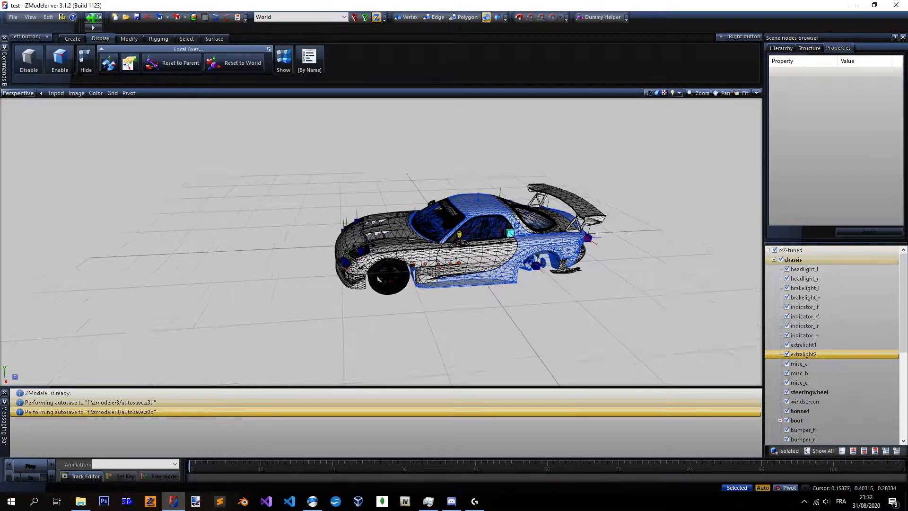
{"action": "scroll", "coordinate": [518, 249], "scroll_direction": "down", "scroll_amount": 2}
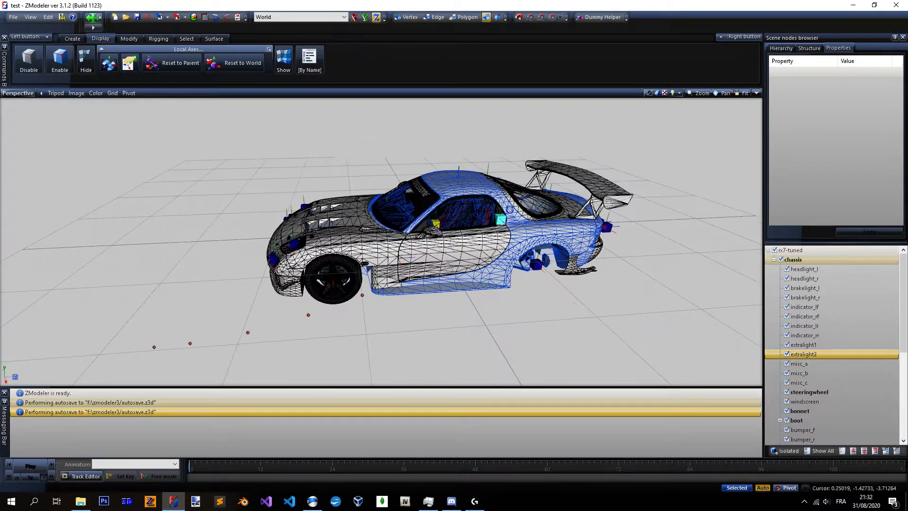
{"action": "scroll", "coordinate": [473, 232], "scroll_direction": "up", "scroll_amount": 2}
{"action": "middle_click_drag", "start_coordinate": [473, 232], "coordinate": [413, 258], "text": "alt"}
{"action": "scroll", "coordinate": [426, 258], "scroll_direction": "down", "scroll_amount": 2}
{"action": "scroll", "coordinate": [468, 254], "scroll_direction": "up", "scroll_amount": 2}
{"action": "scroll", "coordinate": [439, 253], "scroll_direction": "down", "scroll_amount": 1}
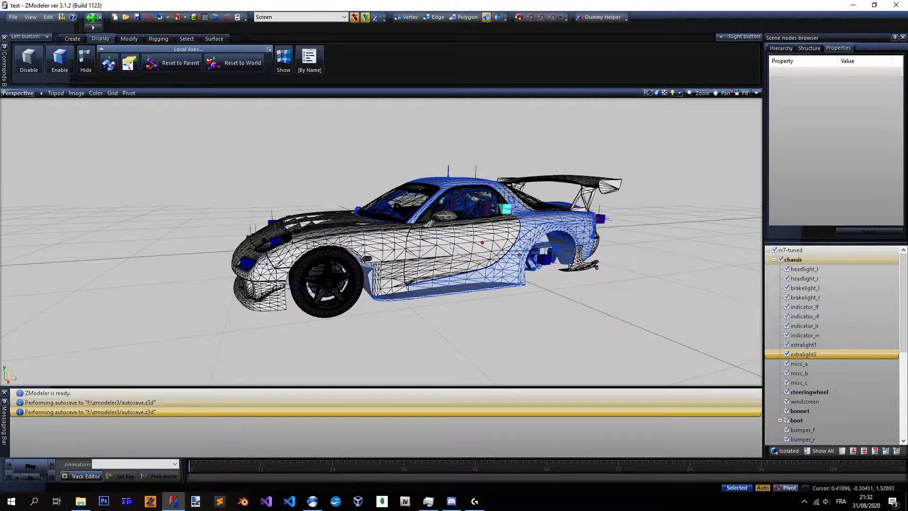
Point out headlight_l in the node list and examine the headlight dummies at the car's front.
{"action": "left_click", "coordinate": [864, 269]}
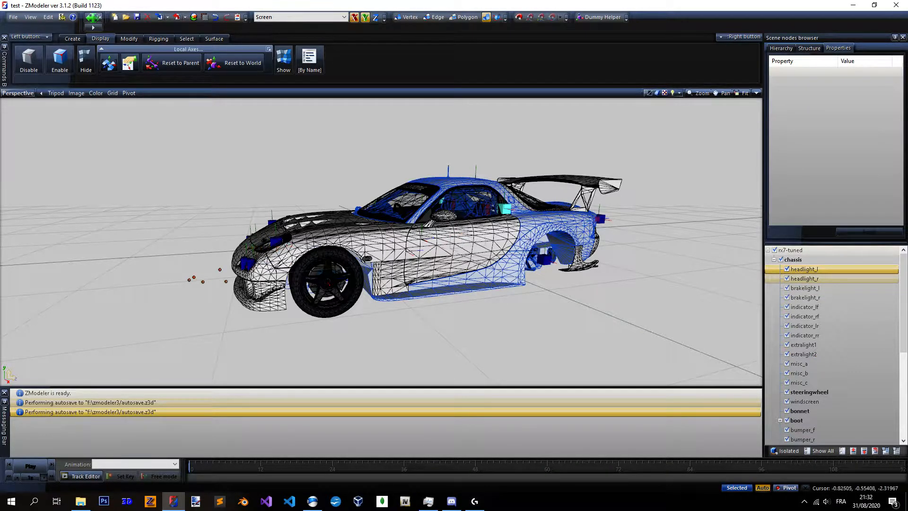
{"action": "middle_click_drag", "start_coordinate": [453, 246], "coordinate": [516, 245]}
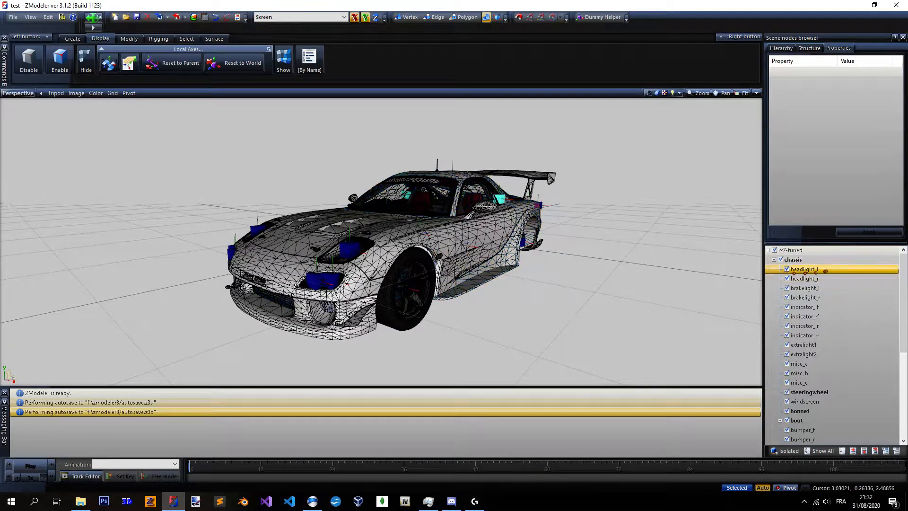
{"action": "left_click", "coordinate": [839, 271]}
{"action": "key", "text": "Return"}
{"action": "scroll", "coordinate": [346, 256], "scroll_direction": "up", "scroll_amount": 3}
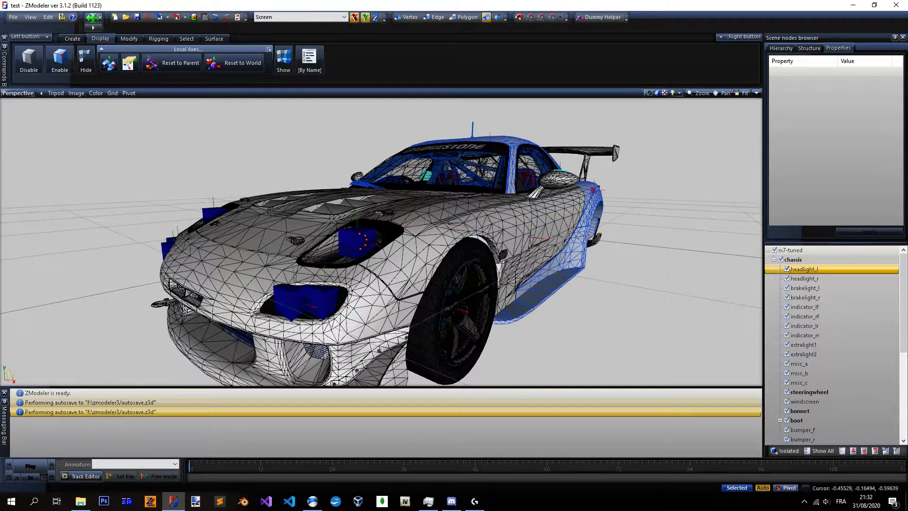
{"action": "scroll", "coordinate": [346, 256], "scroll_direction": "down", "scroll_amount": 3}
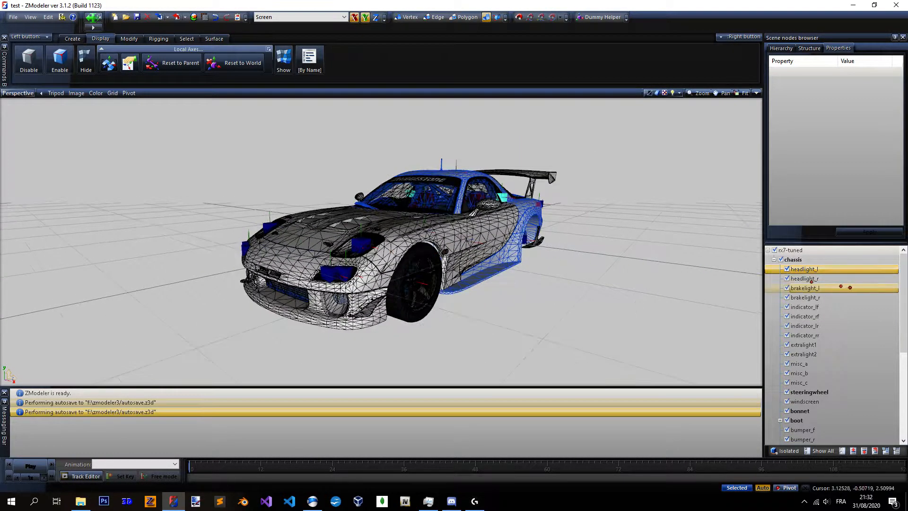
Point out headlight_l and headlight_r in the node list and examine the light dummies around the car's front and side.
{"action": "left_click", "coordinate": [843, 281], "text": "ctrl"}
{"action": "scroll", "coordinate": [461, 266], "scroll_direction": "up", "scroll_amount": 2}
{"action": "middle_click_drag", "start_coordinate": [454, 262], "coordinate": [489, 242]}
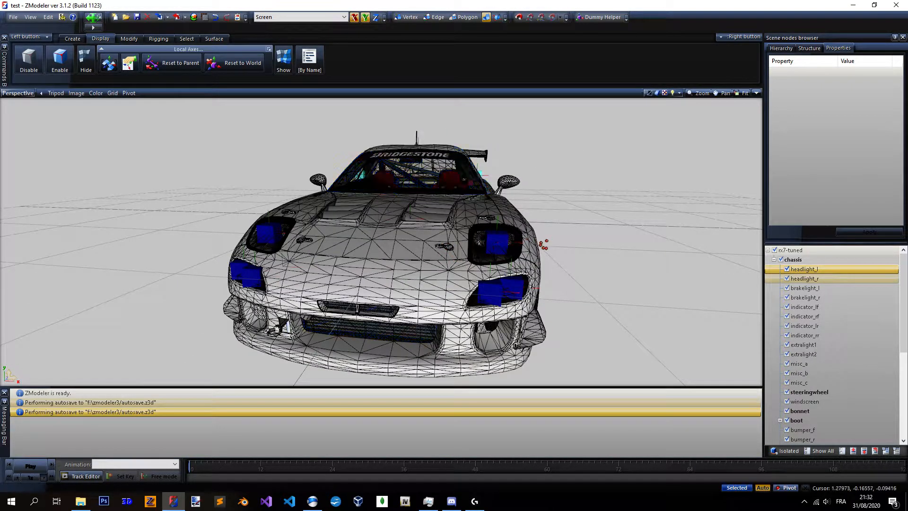
{"action": "scroll", "coordinate": [483, 255], "scroll_direction": "down", "scroll_amount": 5}
{"action": "scroll", "coordinate": [480, 260], "scroll_direction": "up", "scroll_amount": 2}
{"action": "middle_click_drag", "start_coordinate": [492, 261], "coordinate": [541, 181]}
{"action": "mouse_move", "coordinate": [461, 248]}
{"action": "middle_mouse_down"}
{"action": "mouse_move", "coordinate": [477, 251]}
{"action": "mouse_move", "coordinate": [466, 248]}
{"action": "middle_mouse_up"}
{"action": "scroll", "coordinate": [397, 246], "scroll_direction": "up", "scroll_amount": 4}
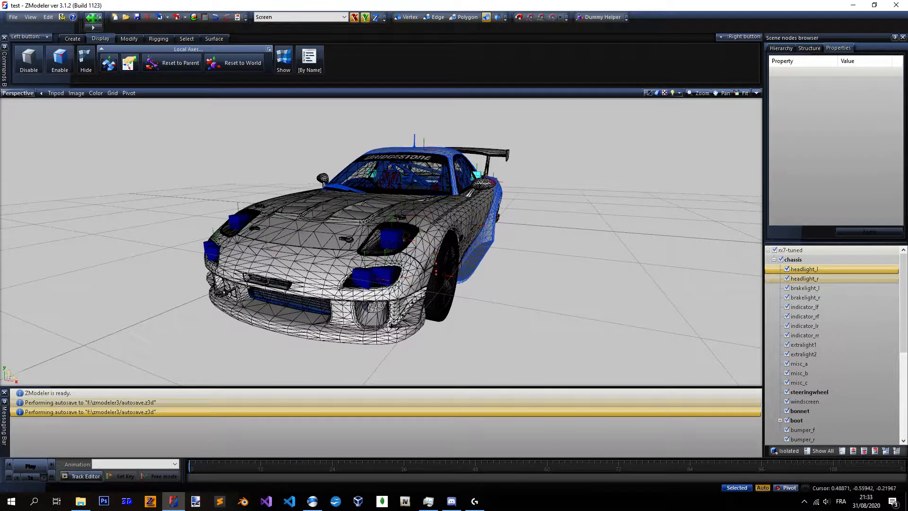
{"action": "scroll", "coordinate": [393, 246], "scroll_direction": "down", "scroll_amount": 4}
{"action": "scroll", "coordinate": [402, 243], "scroll_direction": "up", "scroll_amount": 5}
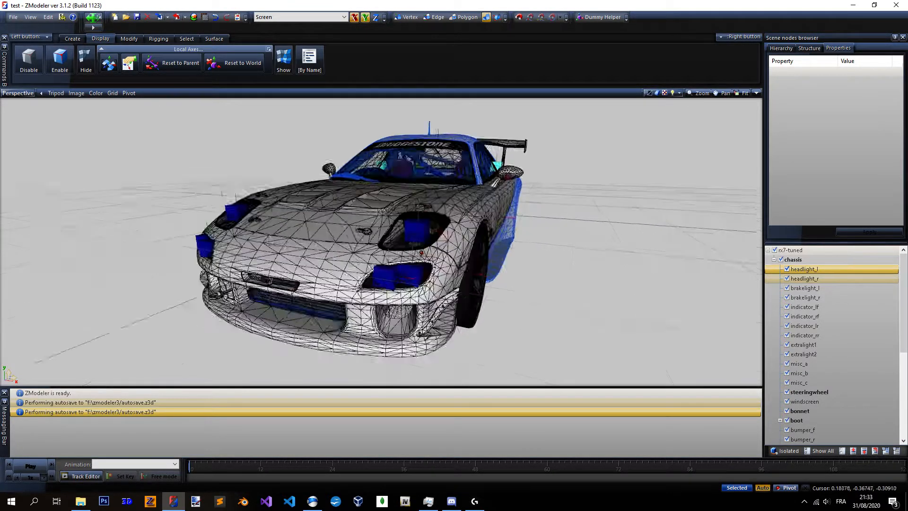
{"action": "scroll", "coordinate": [402, 246], "scroll_direction": "down", "scroll_amount": 3}
{"action": "middle_click_drag", "start_coordinate": [402, 246], "coordinate": [277, 266]}
{"action": "scroll", "coordinate": [246, 260], "scroll_direction": "up", "scroll_amount": 3}
{"action": "mouse_move", "coordinate": [437, 238]}
{"action": "middle_mouse_down"}
{"action": "mouse_move", "coordinate": [411, 239]}
{"action": "mouse_move", "coordinate": [455, 240]}
{"action": "middle_mouse_up"}
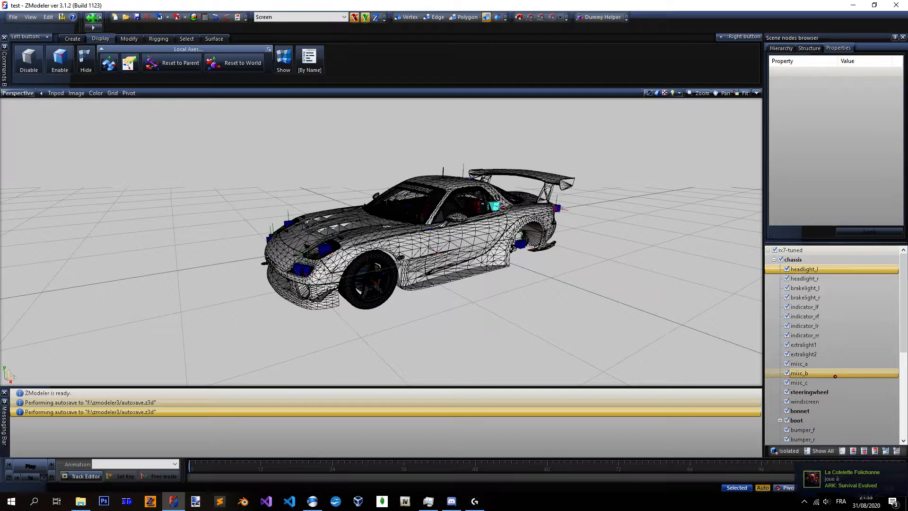
{"action": "scroll", "coordinate": [343, 265], "scroll_direction": "up", "scroll_amount": 2}
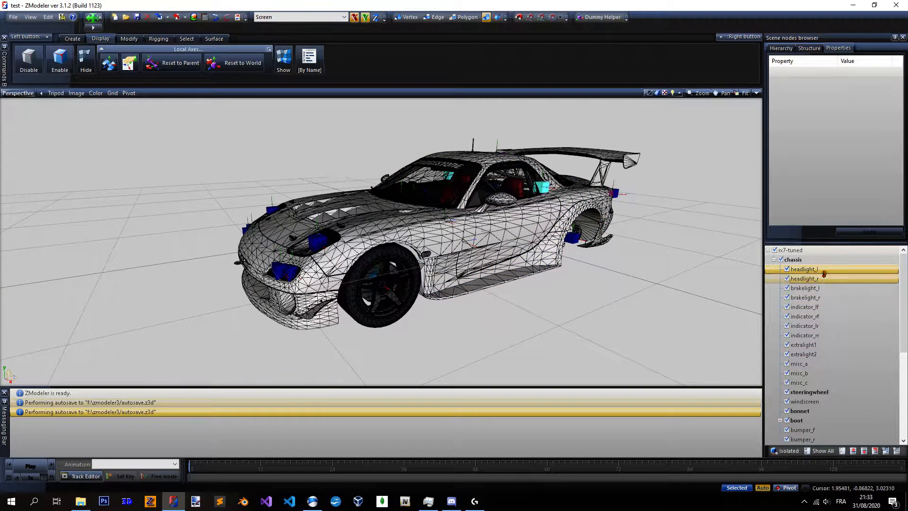
Isolate the misc_c light mesh and switch to polygon-level editing.
{"action": "left_click", "coordinate": [817, 382]}
{"action": "left_click", "coordinate": [787, 451]}
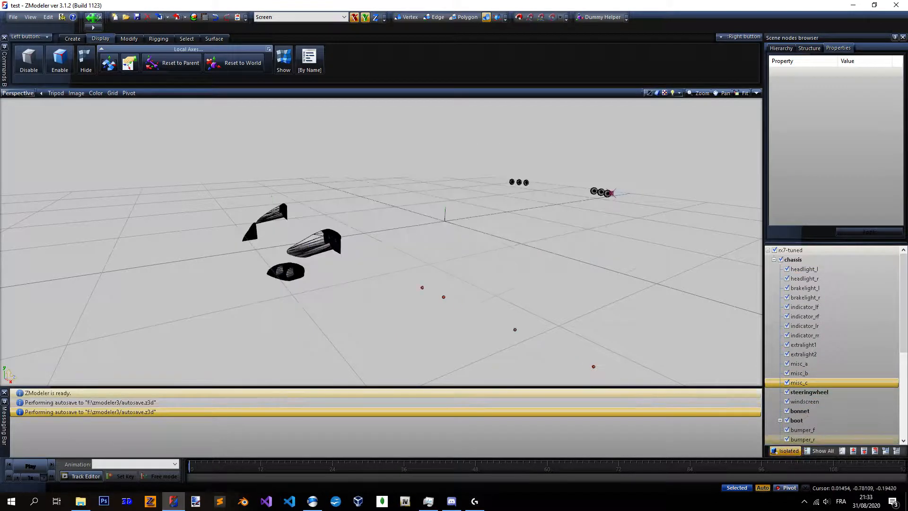
{"action": "scroll", "coordinate": [336, 242], "scroll_direction": "up", "scroll_amount": 2}
{"action": "scroll", "coordinate": [336, 243], "scroll_direction": "down", "scroll_amount": 3}
{"action": "scroll", "coordinate": [336, 243], "scroll_direction": "up", "scroll_amount": 2}
{"action": "scroll", "coordinate": [336, 242], "scroll_direction": "down", "scroll_amount": 2}
{"action": "middle_click_drag", "start_coordinate": [573, 258], "coordinate": [411, 258]}
{"action": "middle_click_drag", "start_coordinate": [452, 233], "coordinate": [472, 229]}
{"action": "left_click", "coordinate": [406, 17]}
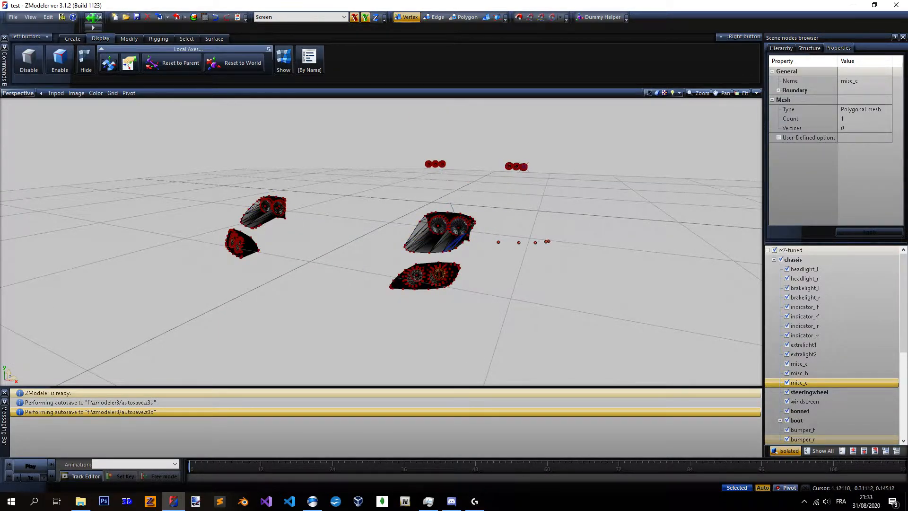
{"action": "left_click", "coordinate": [465, 17]}
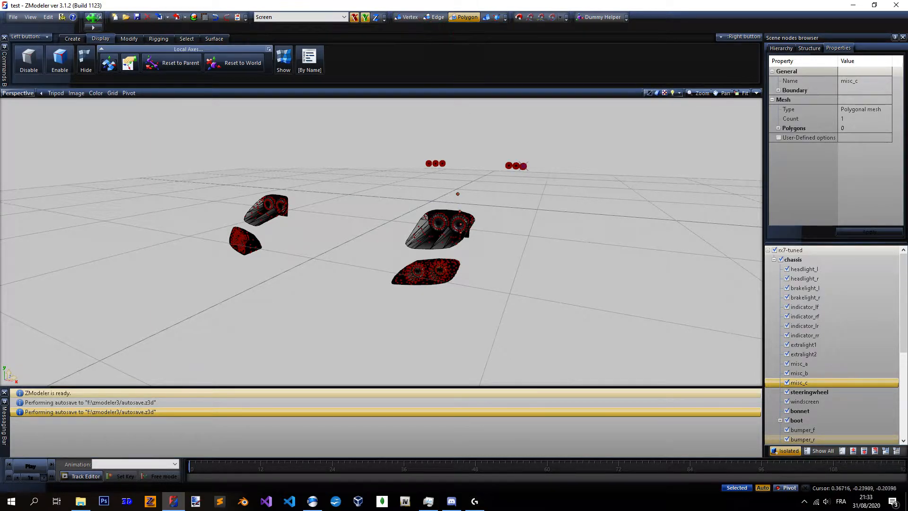
Switch the viewport out of Perspective and frame the car's left headlight lamp unit in a User view.
{"action": "left_click", "coordinate": [188, 38]}
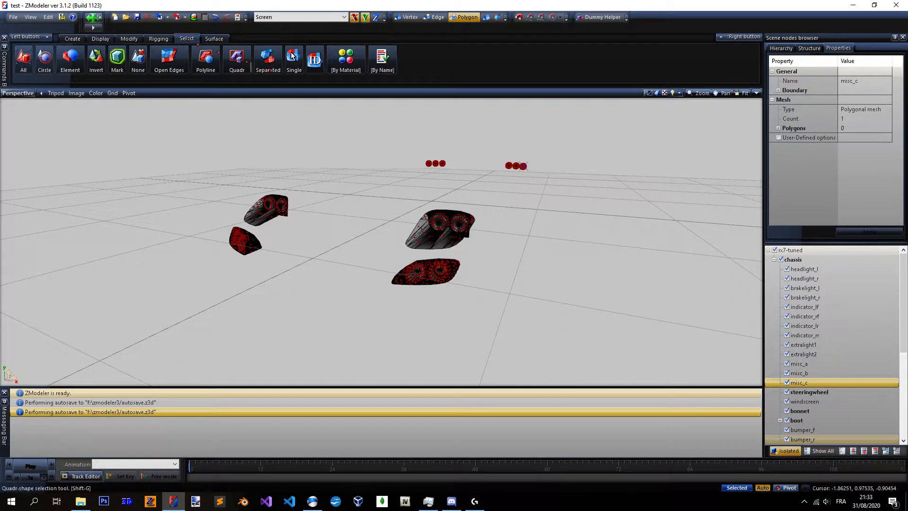
{"action": "left_click", "coordinate": [18, 92]}
{"action": "left_click", "coordinate": [19, 180]}
{"action": "mouse_move", "coordinate": [293, 237]}
{"action": "middle_mouse_down"}
{"action": "mouse_move", "coordinate": [355, 251]}
{"action": "mouse_move", "coordinate": [373, 237]}
{"action": "middle_mouse_up"}
{"action": "scroll", "coordinate": [322, 265], "scroll_direction": "up", "scroll_amount": 6}
{"action": "scroll", "coordinate": [380, 242], "scroll_direction": "down", "scroll_amount": 4}
{"action": "mouse_move", "coordinate": [449, 236]}
{"action": "middle_mouse_down"}
{"action": "mouse_move", "coordinate": [279, 237]}
{"action": "mouse_move", "coordinate": [435, 241]}
{"action": "middle_mouse_up"}
{"action": "scroll", "coordinate": [284, 236], "scroll_direction": "up", "scroll_amount": 5}
{"action": "scroll", "coordinate": [402, 236], "scroll_direction": "down", "scroll_amount": 2}
{"action": "scroll", "coordinate": [303, 225], "scroll_direction": "down", "scroll_amount": 3}
{"action": "scroll", "coordinate": [487, 184], "scroll_direction": "up", "scroll_amount": 8}
{"action": "scroll", "coordinate": [455, 214], "scroll_direction": "down", "scroll_amount": 2}
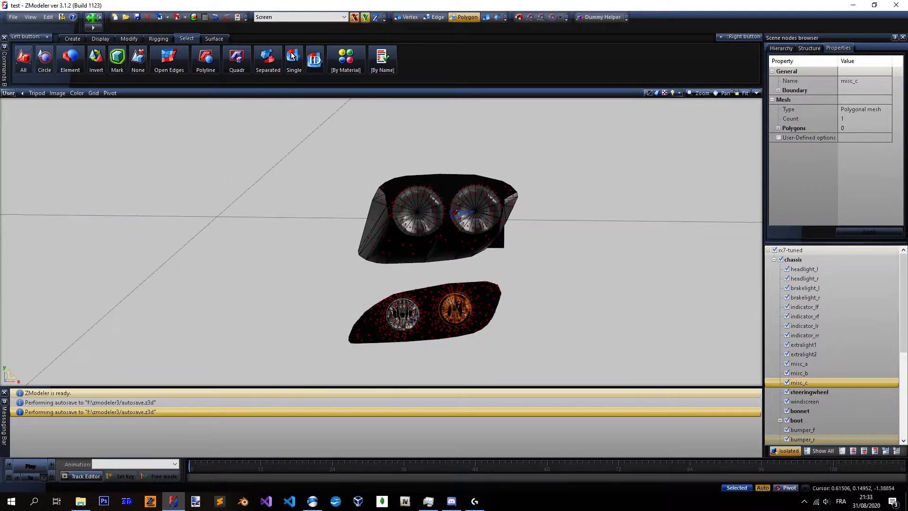
{"action": "scroll", "coordinate": [490, 199], "scroll_direction": "up", "scroll_amount": 4}
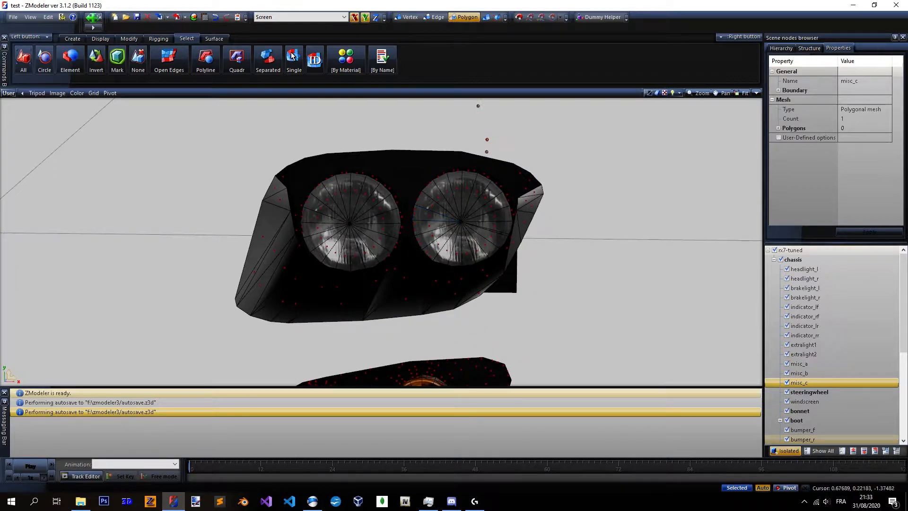
Select both round lens polygon groups of the left headlight with the Separated selection tool.
{"action": "left_click", "coordinate": [268, 59]}
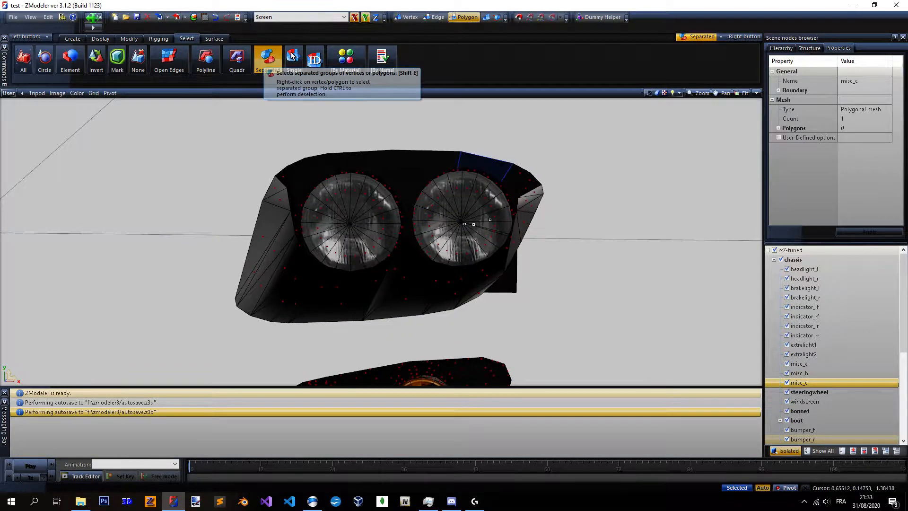
{"action": "left_click", "coordinate": [408, 17]}
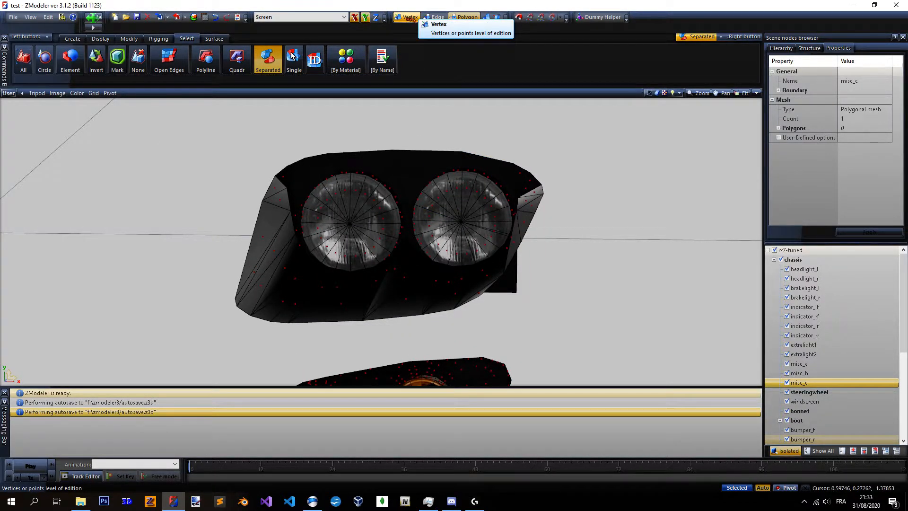
{"action": "scroll", "coordinate": [448, 221], "scroll_direction": "up", "scroll_amount": 3}
{"action": "left_click", "coordinate": [460, 181]}
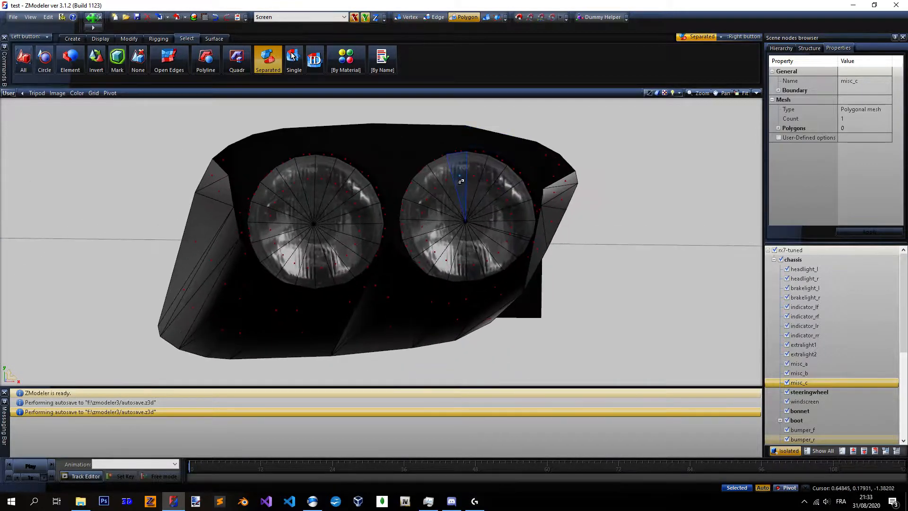
{"action": "scroll", "coordinate": [460, 181], "scroll_direction": "up", "scroll_amount": 2}
{"action": "double_click", "coordinate": [471, 177]}
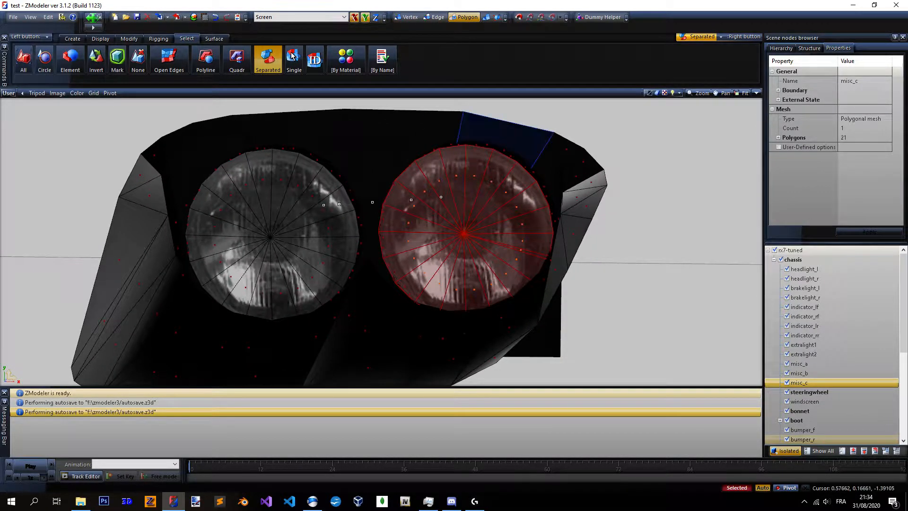
{"action": "right_click", "coordinate": [295, 187]}
Change to vertex-level editing and examine the selected headlight lenses from the side and front.
{"action": "scroll", "coordinate": [467, 180], "scroll_direction": "down", "scroll_amount": 5}
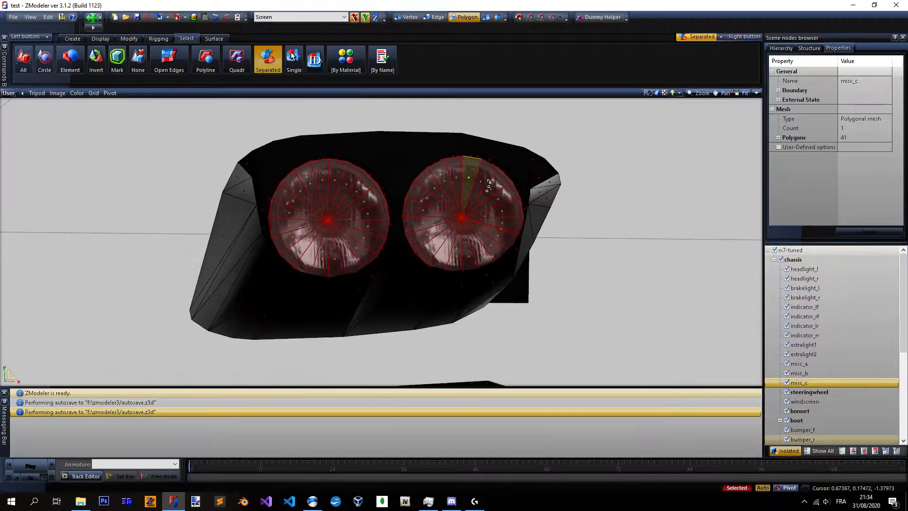
{"action": "middle_click_drag", "start_coordinate": [448, 233], "coordinate": [386, 237]}
{"action": "scroll", "coordinate": [477, 194], "scroll_direction": "down", "scroll_amount": 5}
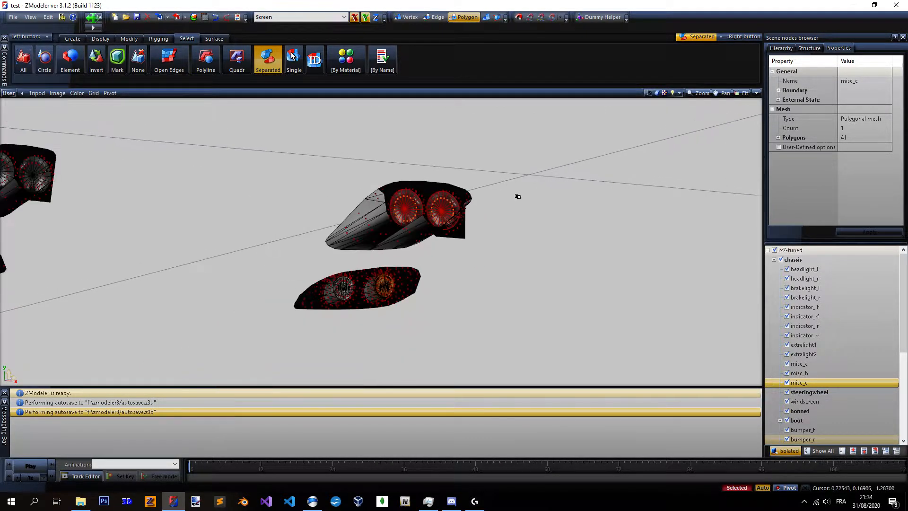
{"action": "scroll", "coordinate": [456, 205], "scroll_direction": "up", "scroll_amount": 3}
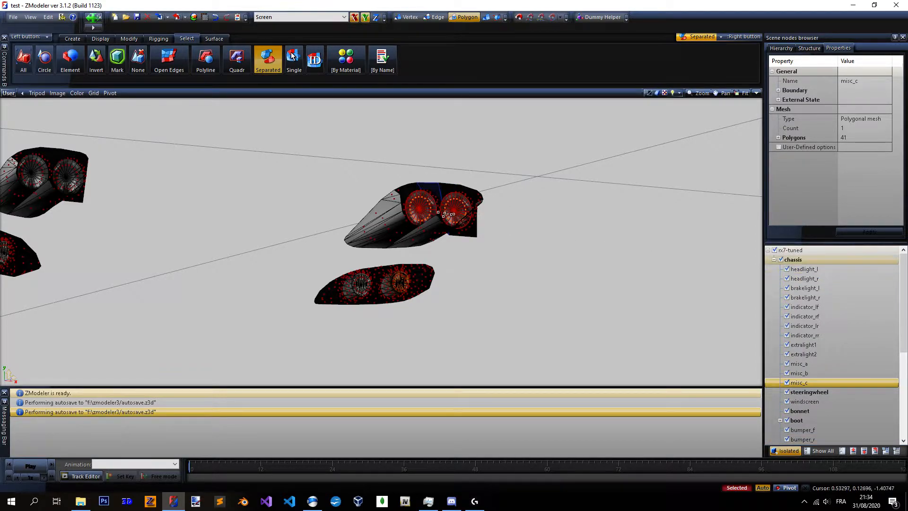
{"action": "scroll", "coordinate": [449, 206], "scroll_direction": "up", "scroll_amount": 5}
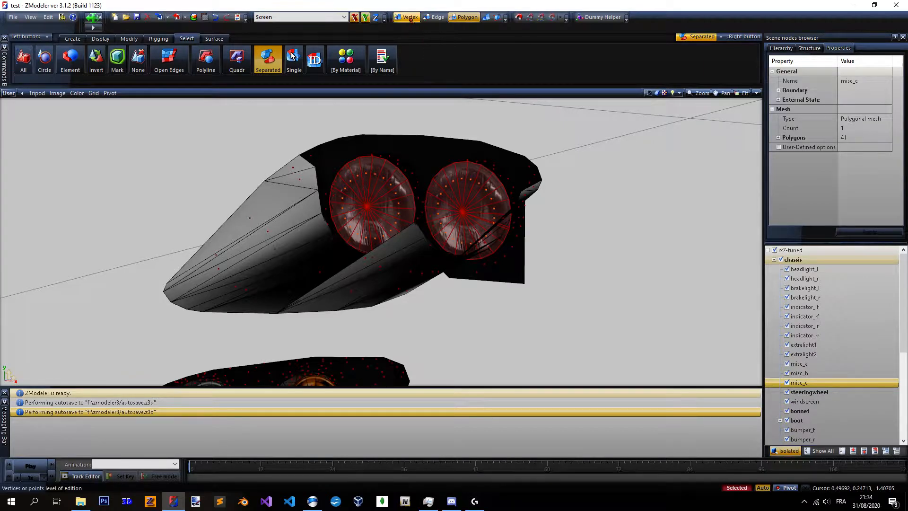
{"action": "left_click", "coordinate": [408, 18]}
{"action": "scroll", "coordinate": [472, 204], "scroll_direction": "down", "scroll_amount": 3}
{"action": "middle_click_drag", "start_coordinate": [417, 230], "coordinate": [430, 243]}
{"action": "scroll", "coordinate": [430, 243], "scroll_direction": "down", "scroll_amount": 2}
{"action": "scroll", "coordinate": [403, 213], "scroll_direction": "up", "scroll_amount": 4}
{"action": "middle_click_drag", "start_coordinate": [403, 213], "coordinate": [473, 239]}
{"action": "scroll", "coordinate": [459, 240], "scroll_direction": "down", "scroll_amount": 2}
{"action": "scroll", "coordinate": [421, 220], "scroll_direction": "up", "scroll_amount": 2}
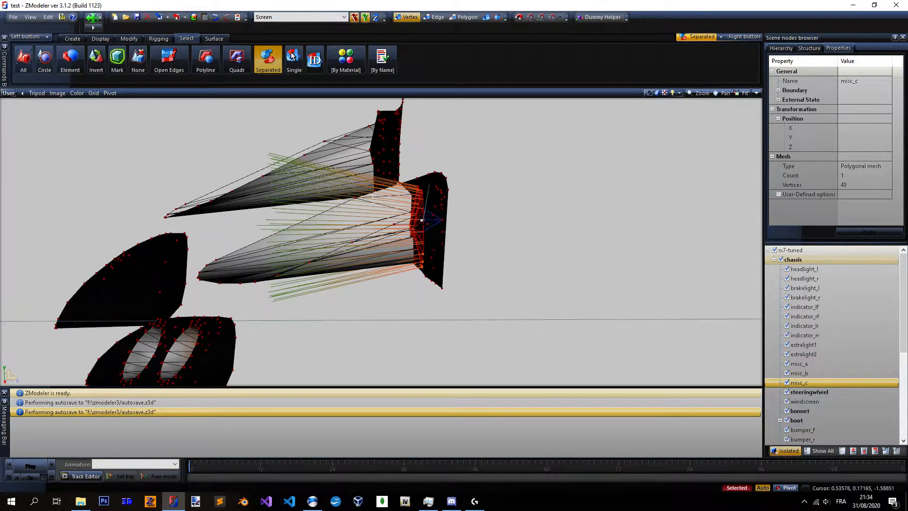
{"action": "middle_click_drag", "start_coordinate": [425, 222], "coordinate": [467, 216]}
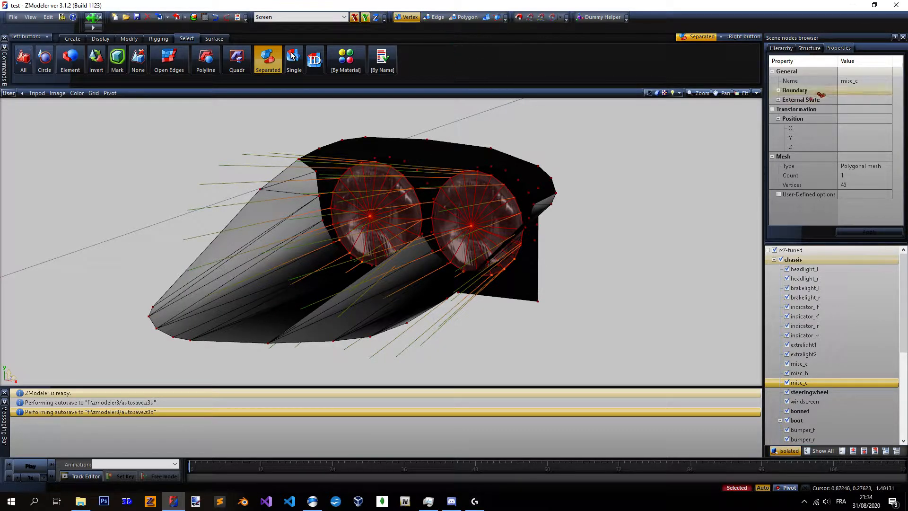
Open the selected lenses' External State ID for editing and switch to the light IDs document in the browser.
{"action": "left_click", "coordinate": [777, 100]}
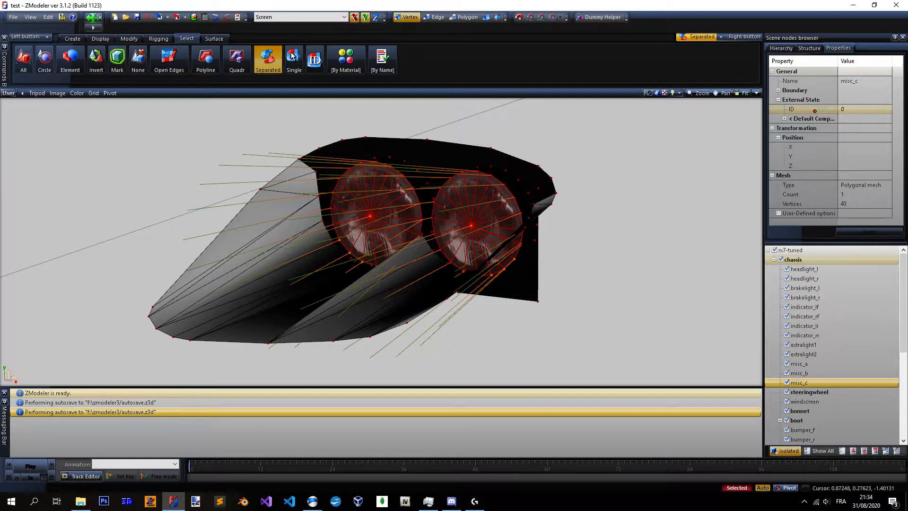
{"action": "left_click", "coordinate": [864, 109]}
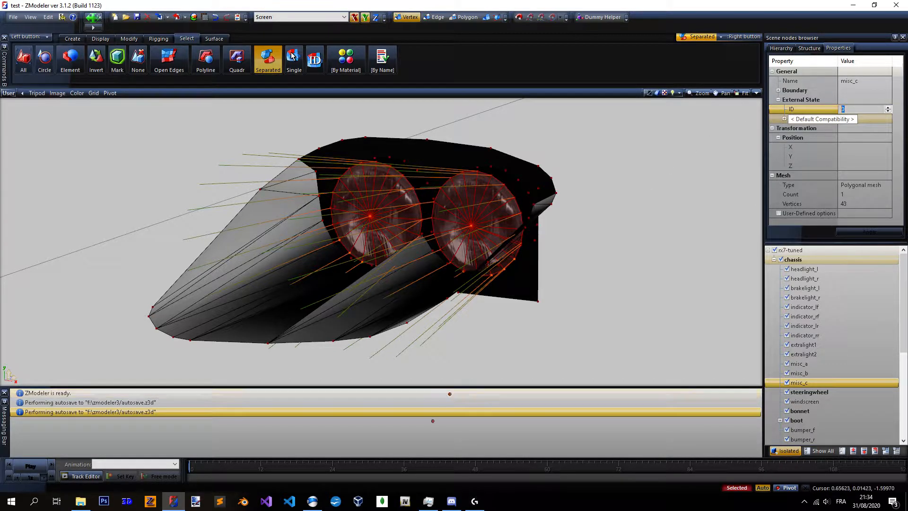
{"action": "left_click", "coordinate": [312, 501]}
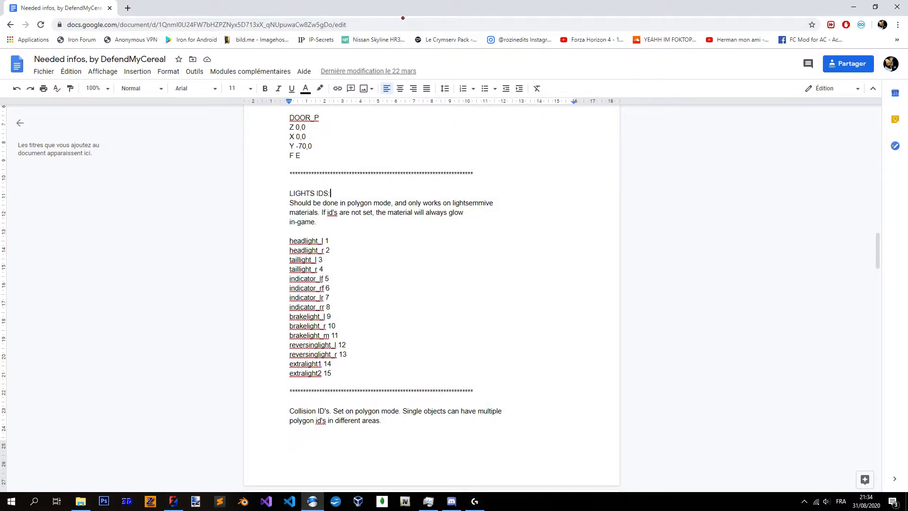
{"action": "left_click", "coordinate": [399, 23]}
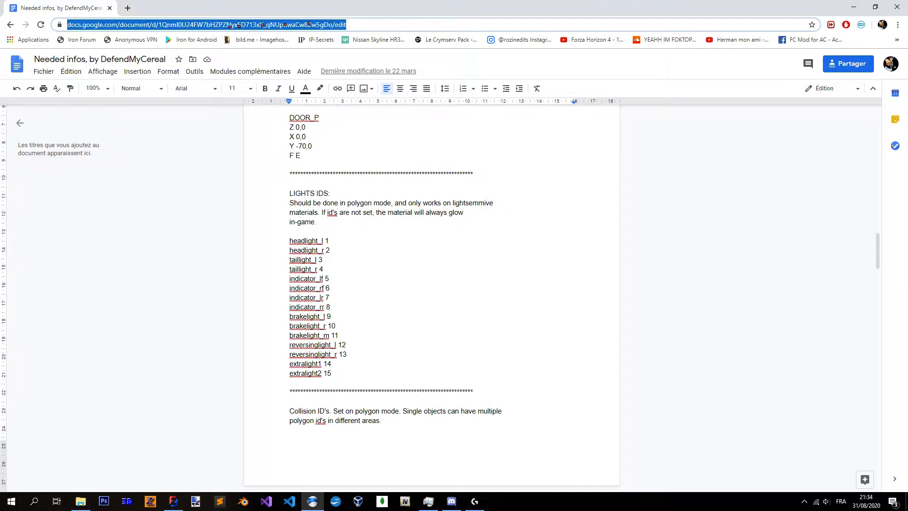
{"action": "left_click", "coordinate": [362, 25]}
{"action": "double_click", "coordinate": [655, 231]}
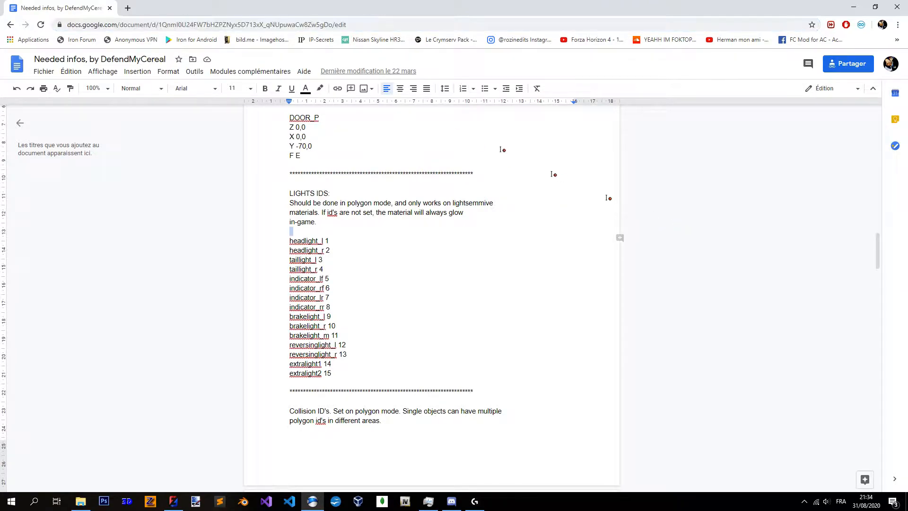
Look through the document's reference sections and find the headlight_l entry in the LIGHTS IDS list.
{"action": "scroll", "coordinate": [653, 233], "scroll_direction": "up", "scroll_amount": 20}
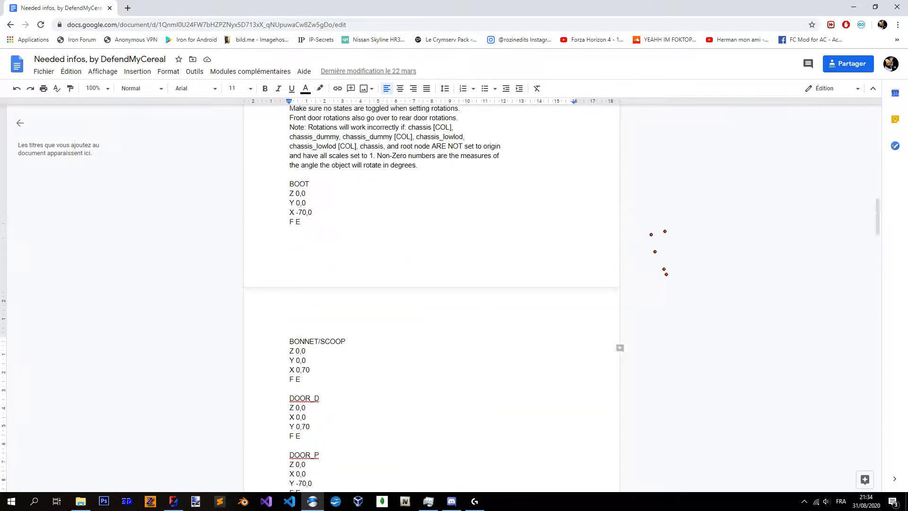
{"action": "scroll", "coordinate": [406, 194], "scroll_direction": "down", "scroll_amount": 20}
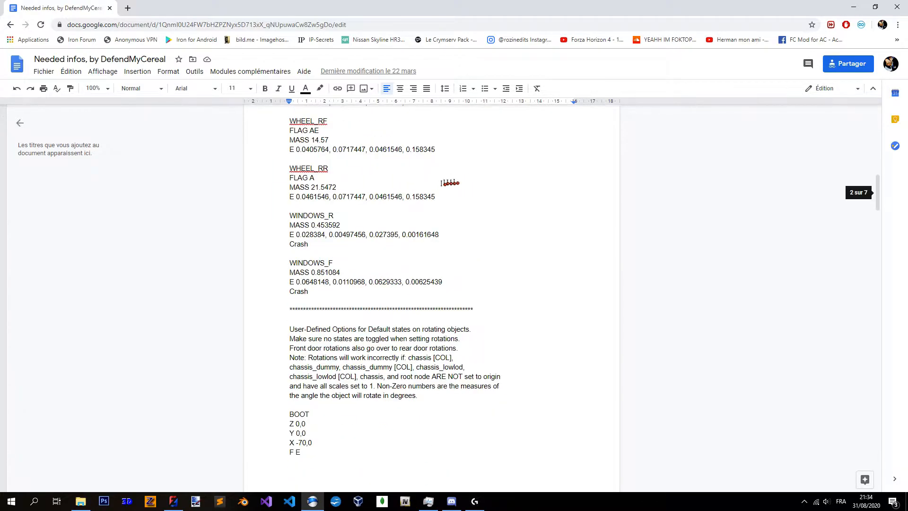
{"action": "scroll", "coordinate": [407, 193], "scroll_direction": "up", "scroll_amount": 6}
{"action": "left_click_drag", "start_coordinate": [288, 286], "coordinate": [332, 286]}
{"action": "left_click", "coordinate": [351, 286]}
{"action": "scroll", "coordinate": [351, 286], "scroll_direction": "down", "scroll_amount": 4}
{"action": "scroll", "coordinate": [351, 238], "scroll_direction": "up", "scroll_amount": 2}
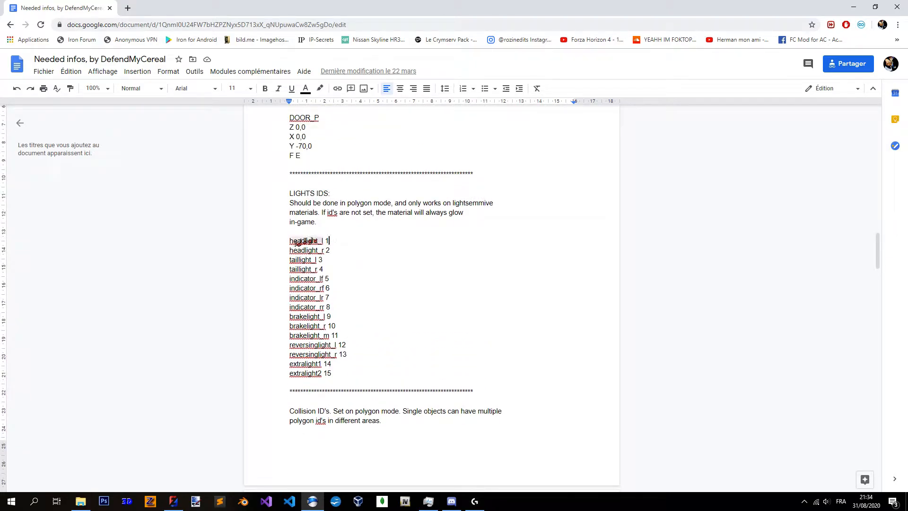
{"action": "left_click", "coordinate": [329, 242]}
Return to ZModeler, set the selected left headlight lenses' External State ID to 1 and apply it.
{"action": "key", "text": "alt+Tab"}
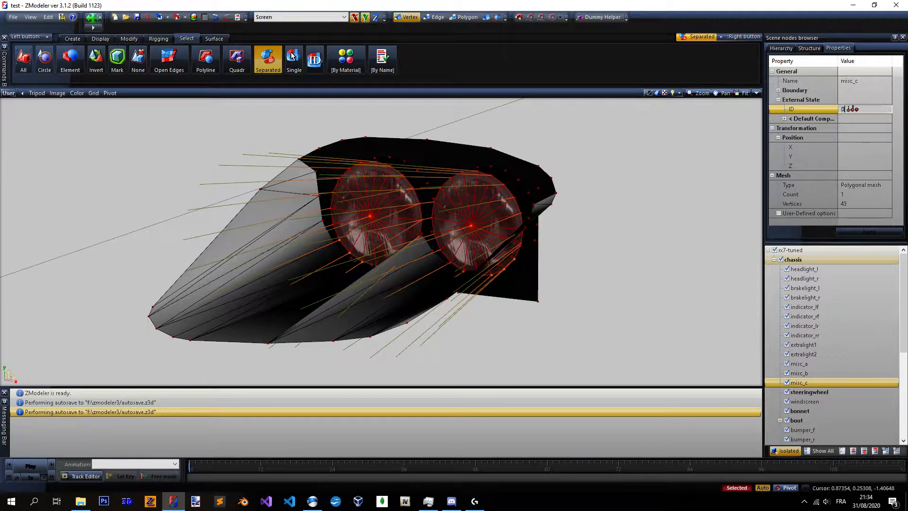
{"action": "key", "text": "alt+Tab"}
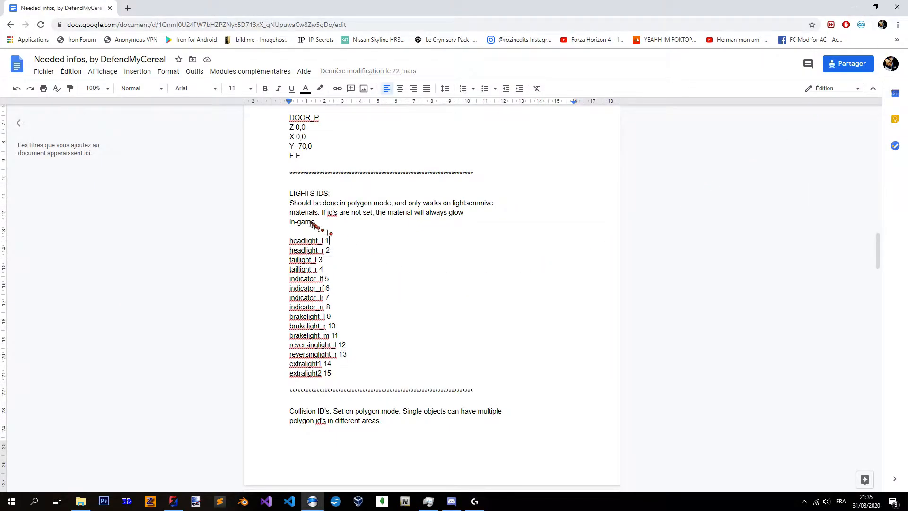
{"action": "key", "text": "alt+Tab"}
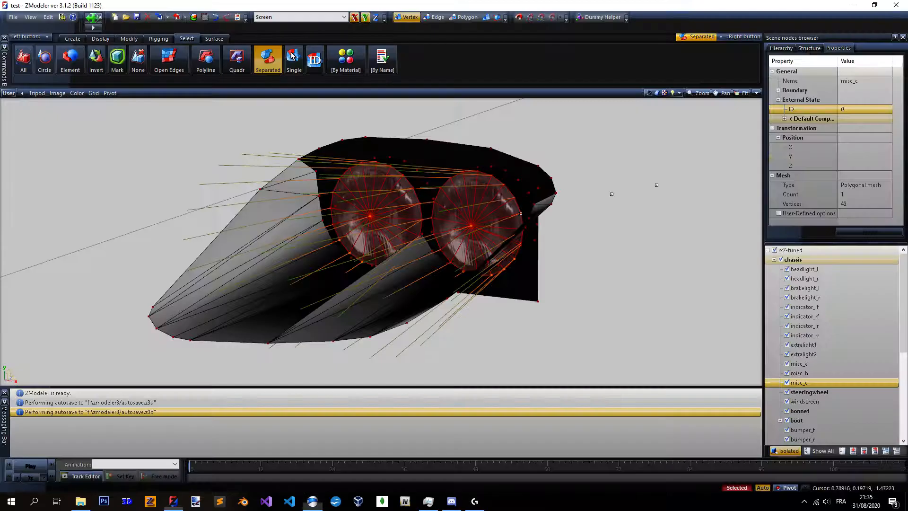
{"action": "type", "text": "1"}
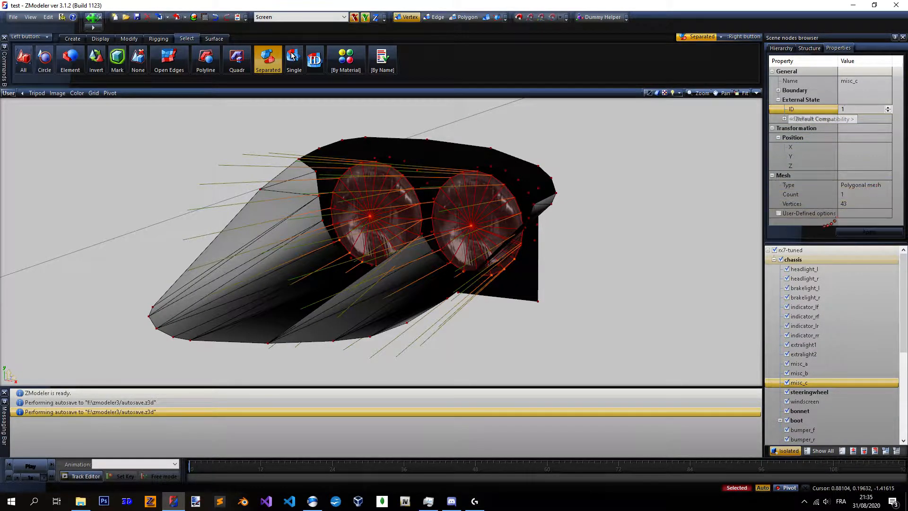
{"action": "left_click", "coordinate": [867, 227]}
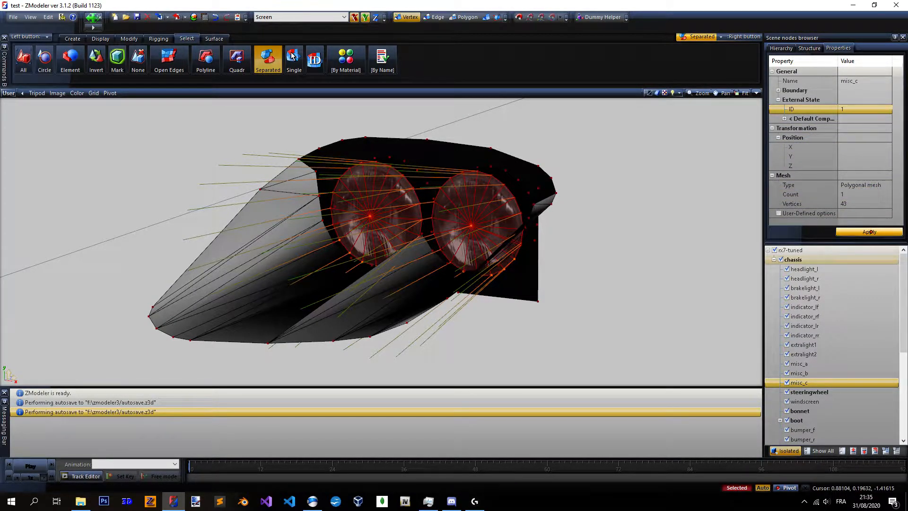
{"action": "scroll", "coordinate": [545, 227], "scroll_direction": "down", "scroll_amount": 2}
{"action": "scroll", "coordinate": [545, 227], "scroll_direction": "down", "scroll_amount": 3}
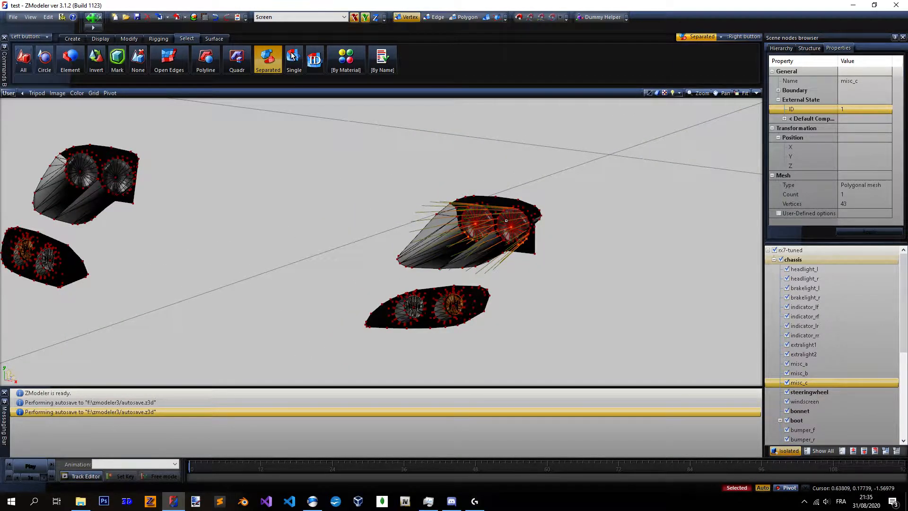
Change to polygon-level editing and deselect the left headlight lenses with the Quadr selection tool.
{"action": "left_click", "coordinate": [238, 61]}
{"action": "scroll", "coordinate": [526, 211], "scroll_direction": "down", "scroll_amount": 1}
{"action": "left_click", "coordinate": [465, 17]}
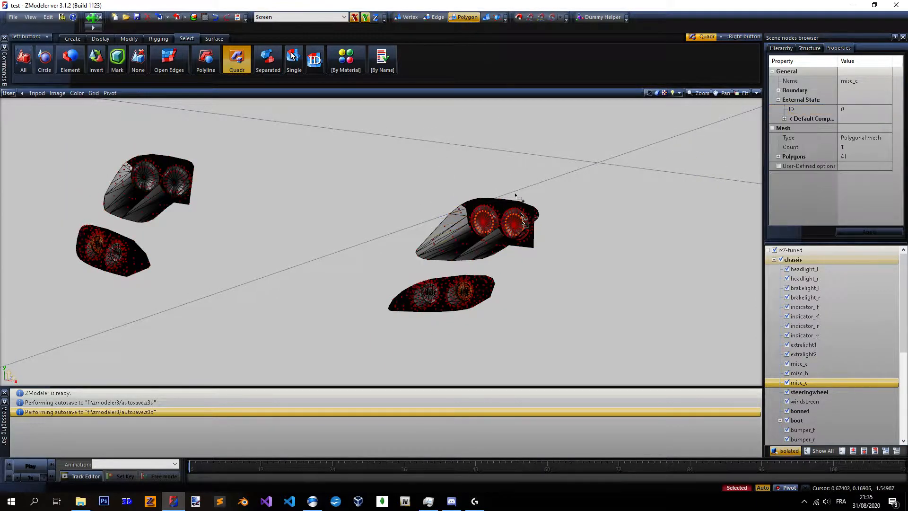
{"action": "right_click_drag", "start_coordinate": [415, 170], "coordinate": [579, 265]}
{"action": "middle_click_drag", "start_coordinate": [610, 243], "coordinate": [490, 184]}
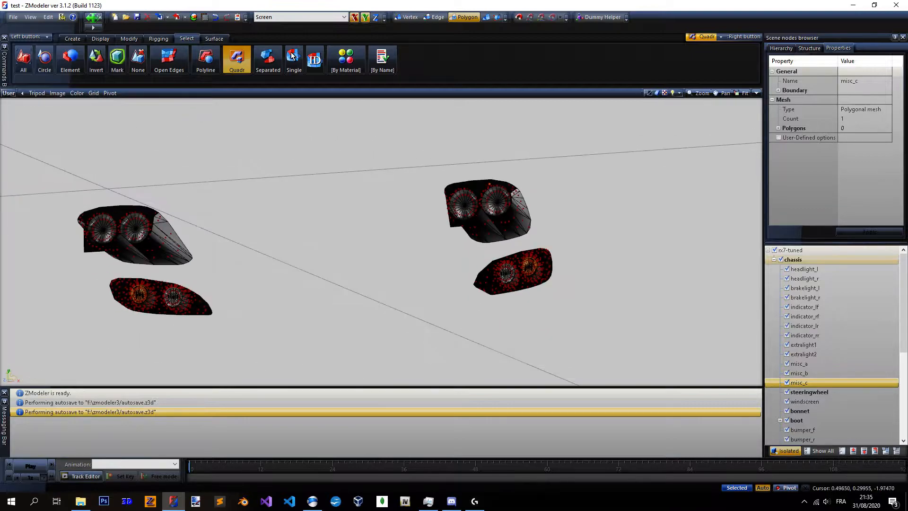
Select both round lenses of the right headlight with Separated selection and turn on Selected mode.
{"action": "scroll", "coordinate": [612, 174], "scroll_direction": "down", "scroll_amount": 2}
{"action": "scroll", "coordinate": [269, 220], "scroll_direction": "up", "scroll_amount": 7}
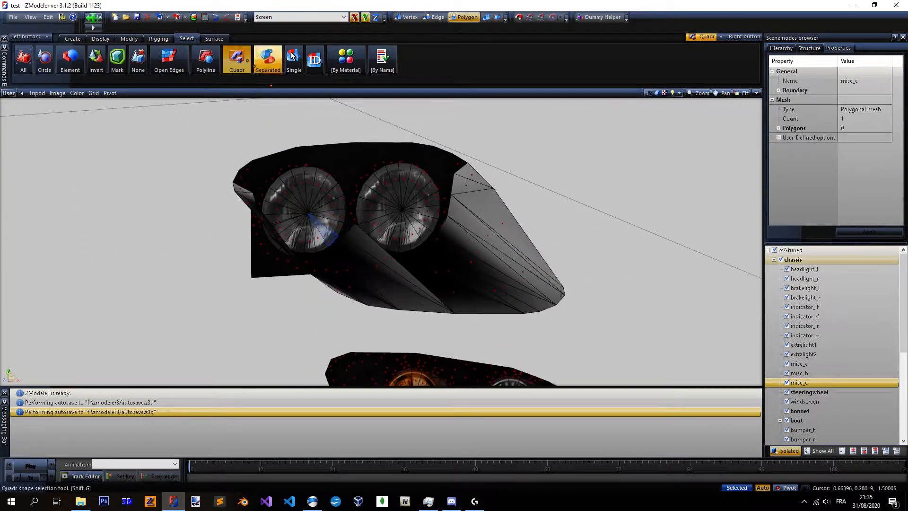
{"action": "left_click", "coordinate": [268, 59]}
{"action": "scroll", "coordinate": [380, 176], "scroll_direction": "up", "scroll_amount": 3}
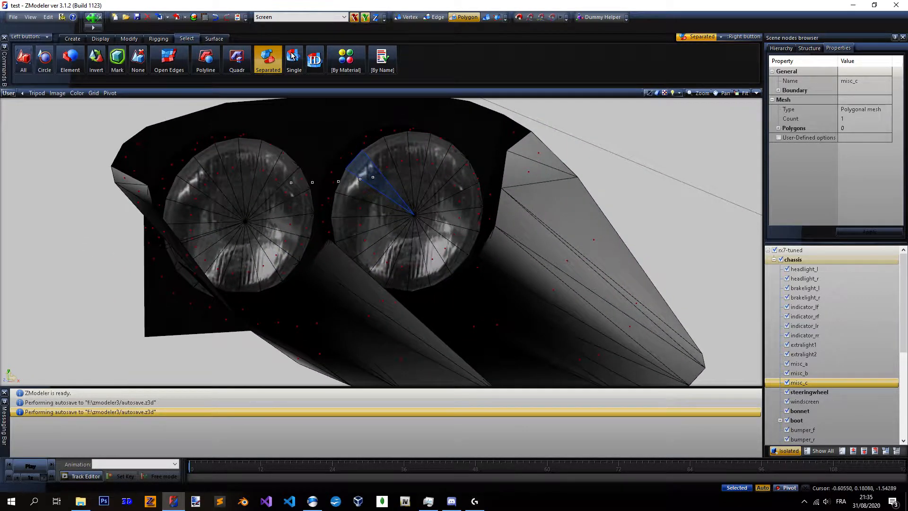
{"action": "right_click", "coordinate": [374, 178]}
{"action": "right_click", "coordinate": [271, 186]}
{"action": "key", "text": "space"}
{"action": "scroll", "coordinate": [310, 184], "scroll_direction": "down", "scroll_amount": 8}
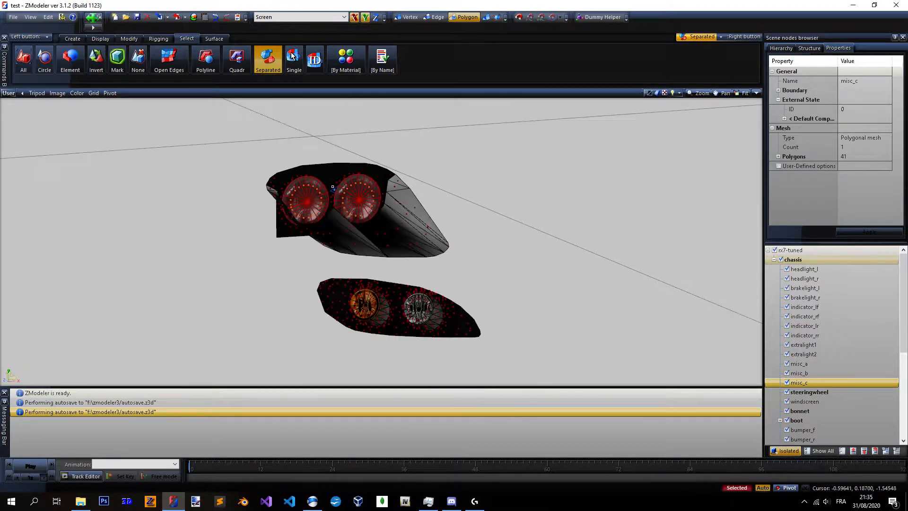
Examine the selected right headlight lenses alongside the opposite headlight, lower front lamps and rear lamps.
{"action": "scroll", "coordinate": [333, 188], "scroll_direction": "down", "scroll_amount": 2}
{"action": "scroll", "coordinate": [366, 195], "scroll_direction": "down", "scroll_amount": 2}
{"action": "scroll", "coordinate": [420, 200], "scroll_direction": "up", "scroll_amount": 1}
{"action": "middle_click_drag", "start_coordinate": [522, 208], "coordinate": [612, 174]}
{"action": "middle_click_drag", "start_coordinate": [560, 203], "coordinate": [465, 209]}
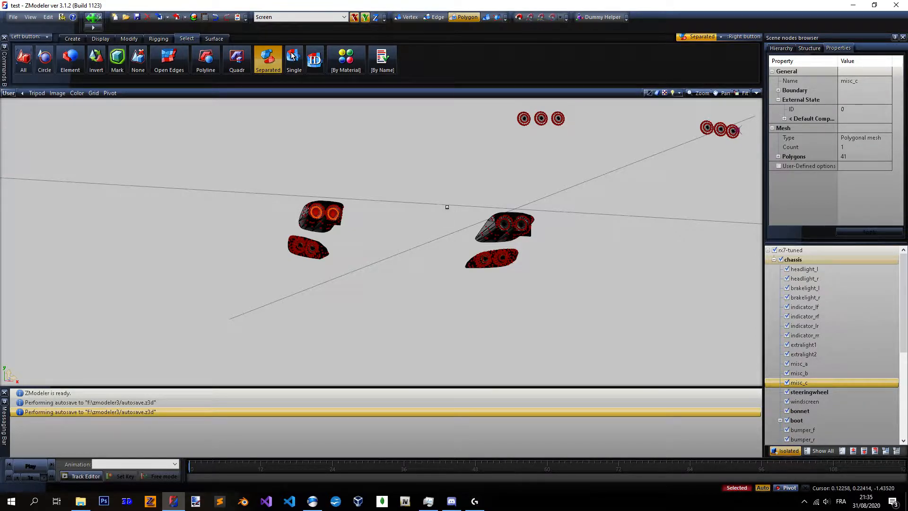
{"action": "middle_click_drag", "start_coordinate": [460, 197], "coordinate": [464, 163]}
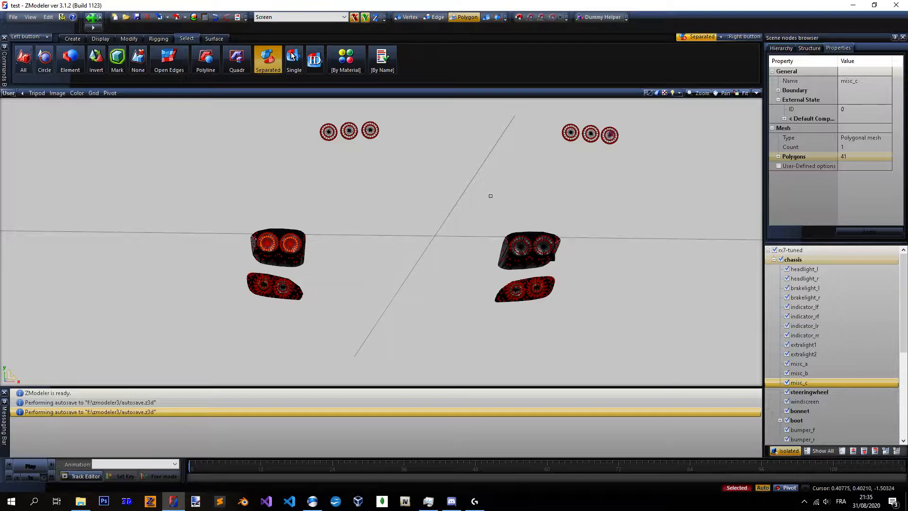
{"action": "scroll", "coordinate": [469, 199], "scroll_direction": "down", "scroll_amount": 2}
{"action": "scroll", "coordinate": [388, 222], "scroll_direction": "up", "scroll_amount": 3}
{"action": "scroll", "coordinate": [426, 222], "scroll_direction": "down", "scroll_amount": 2}
{"action": "scroll", "coordinate": [489, 228], "scroll_direction": "up", "scroll_amount": 4}
{"action": "scroll", "coordinate": [490, 228], "scroll_direction": "down", "scroll_amount": 4}
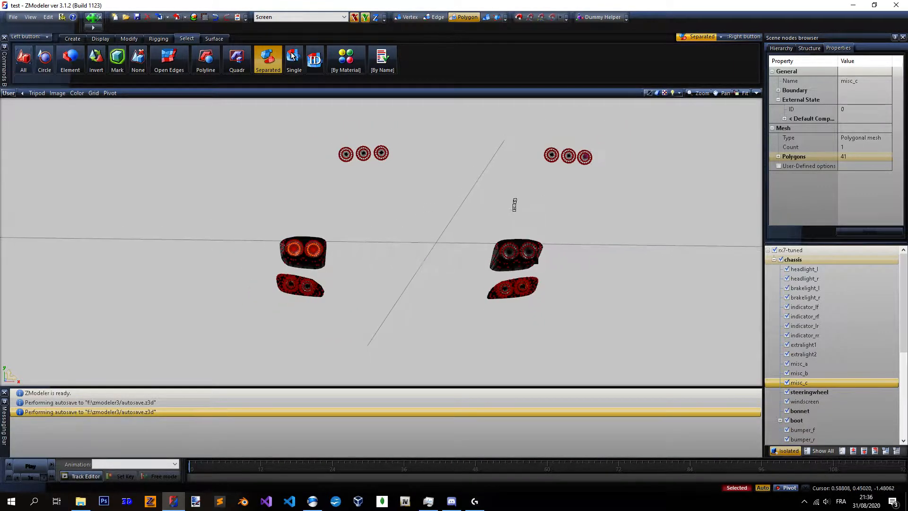
Examine the lamp units of the misc_c mesh from the front, including the selected headlight lenses.
{"action": "scroll", "coordinate": [381, 242], "scroll_direction": "up", "scroll_amount": 3}
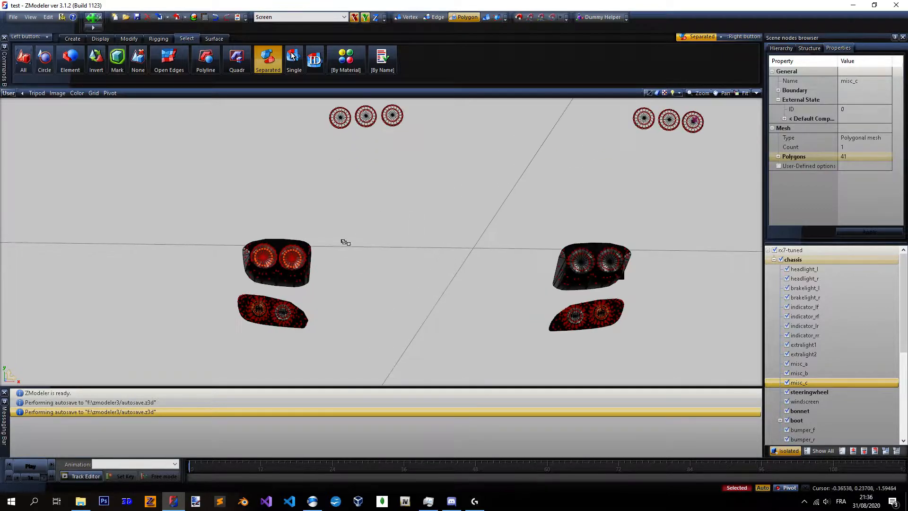
{"action": "middle_click_drag", "start_coordinate": [382, 242], "coordinate": [438, 238]}
{"action": "scroll", "coordinate": [477, 213], "scroll_direction": "down", "scroll_amount": 2}
{"action": "scroll", "coordinate": [425, 236], "scroll_direction": "up", "scroll_amount": 1}
{"action": "scroll", "coordinate": [435, 242], "scroll_direction": "up", "scroll_amount": 2}
{"action": "scroll", "coordinate": [391, 260], "scroll_direction": "down", "scroll_amount": 1}
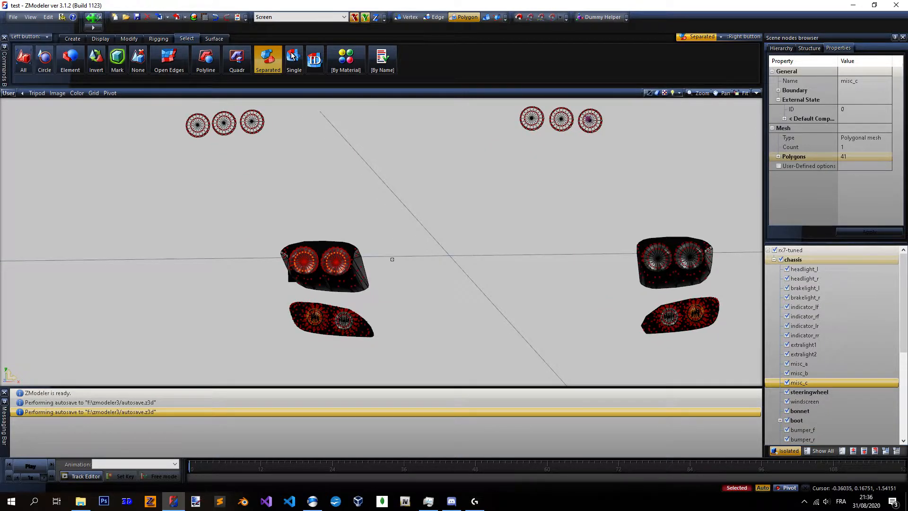
{"action": "scroll", "coordinate": [392, 259], "scroll_direction": "up", "scroll_amount": 2}
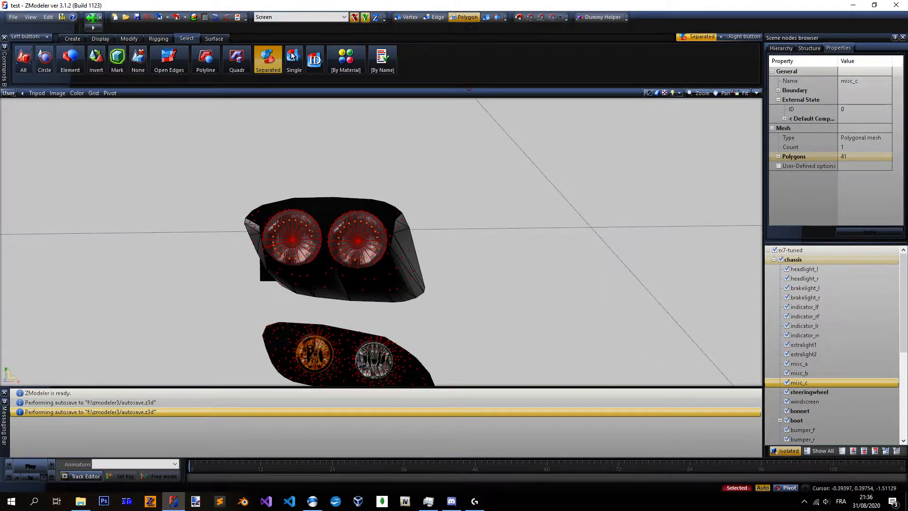
{"action": "scroll", "coordinate": [330, 237], "scroll_direction": "down", "scroll_amount": 4}
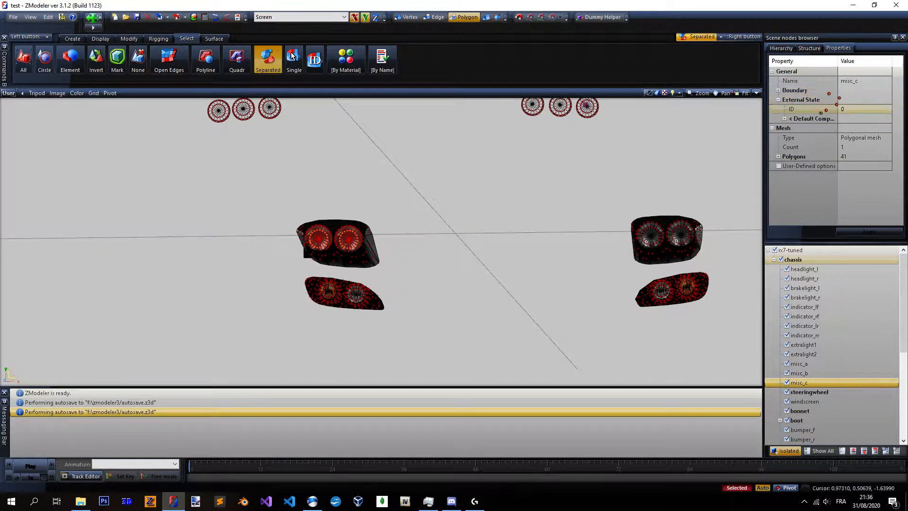
{"action": "scroll", "coordinate": [349, 256], "scroll_direction": "up", "scroll_amount": 2}
{"action": "scroll", "coordinate": [370, 166], "scroll_direction": "up", "scroll_amount": 2}
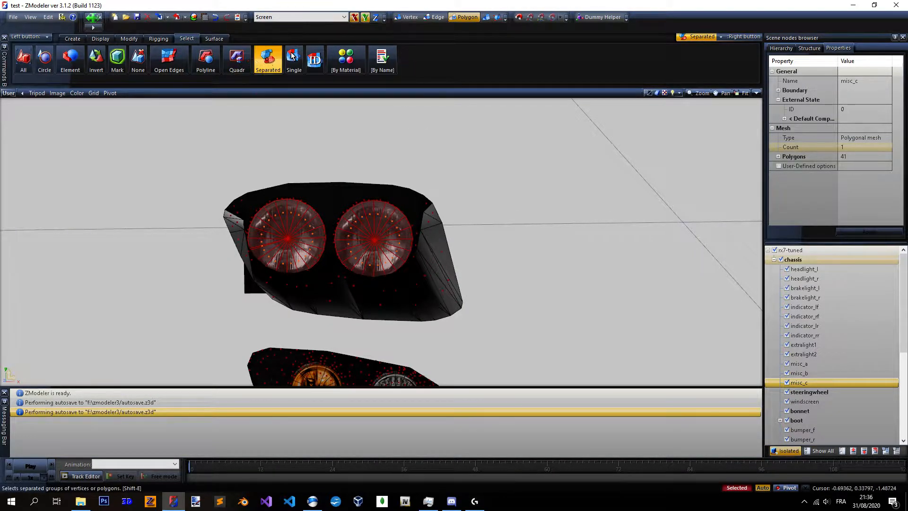
{"action": "key", "text": "shift+g"}
{"action": "left_click_drag", "start_coordinate": [370, 212], "coordinate": [401, 239]}
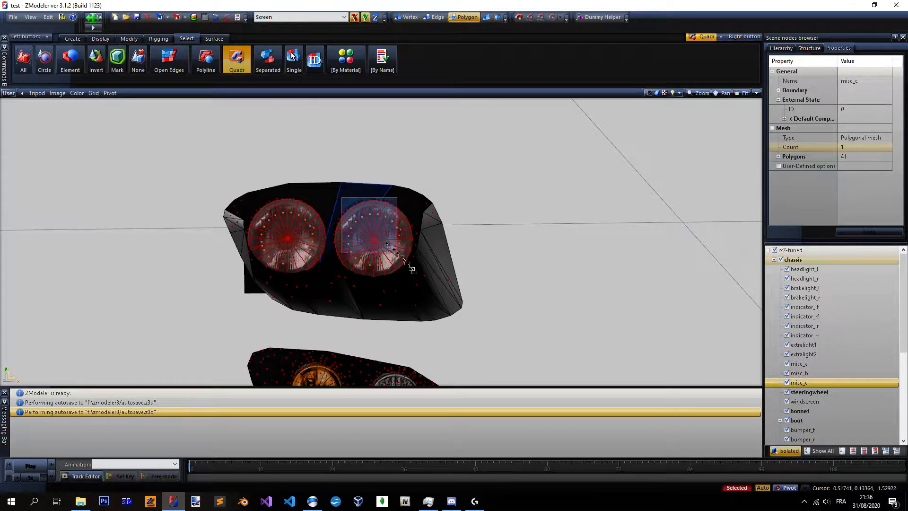
{"action": "key", "text": "ctrl+z"}
{"action": "key", "text": "ctrl+g"}
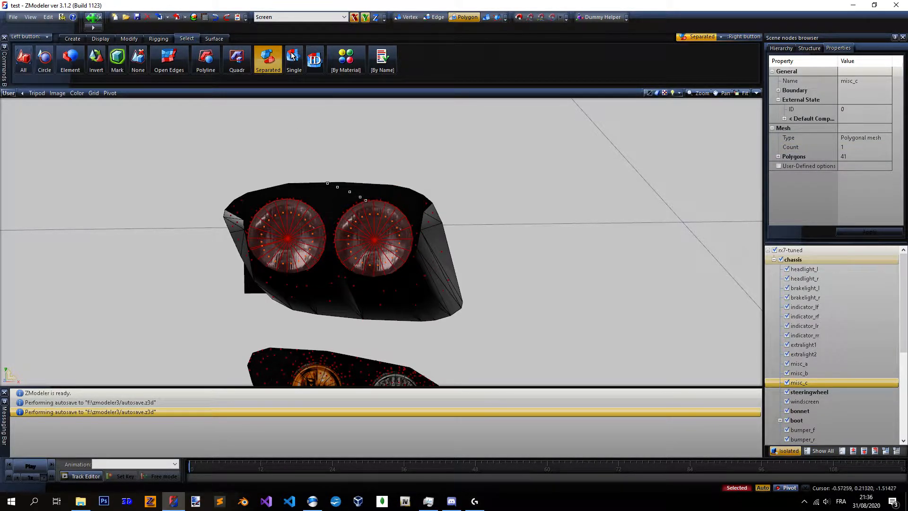
{"action": "left_click", "coordinate": [395, 290]}
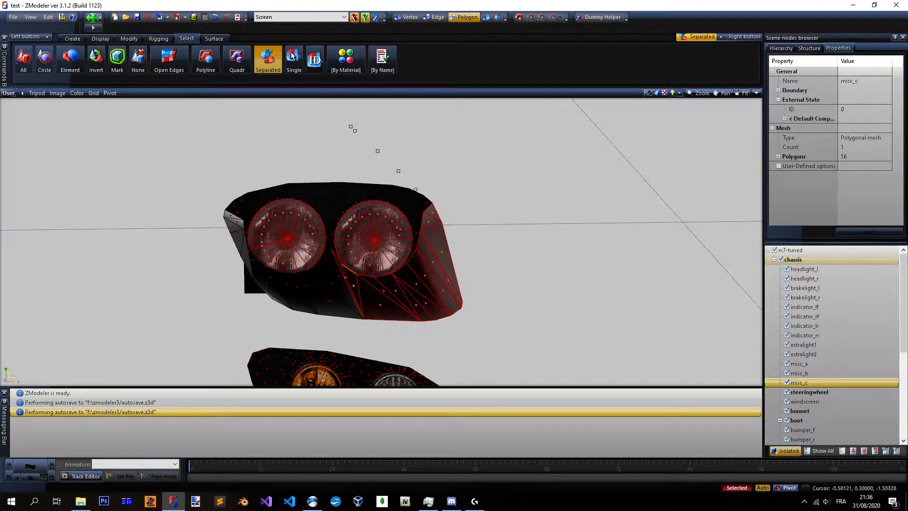
{"action": "key", "text": "ctrl+z"}
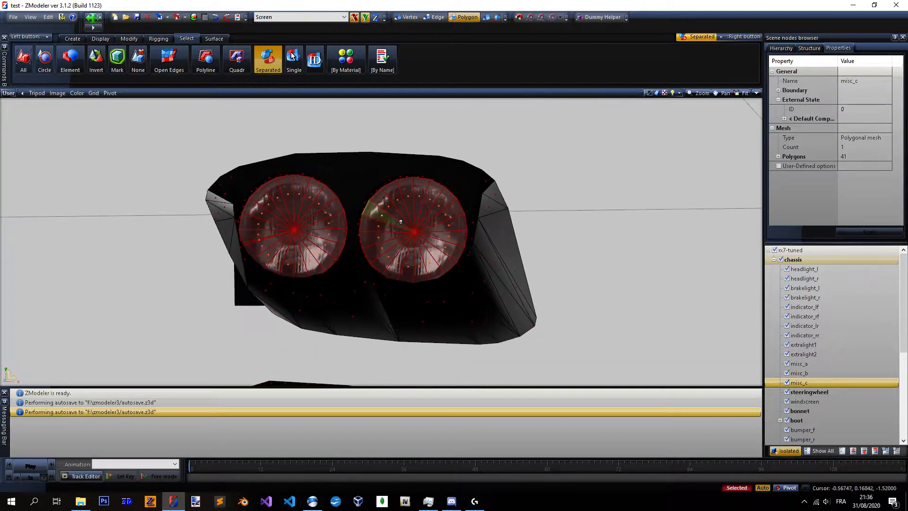
Set the external state ID of the selected right headlight lens vertices to 2, checking the light ID list in Google Docs.
{"action": "scroll", "coordinate": [392, 214], "scroll_direction": "up", "scroll_amount": 4}
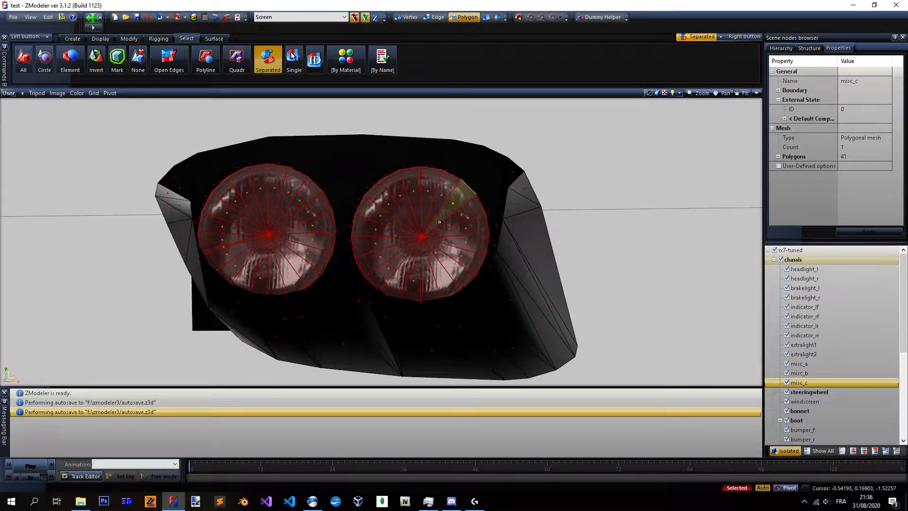
{"action": "scroll", "coordinate": [391, 203], "scroll_direction": "down", "scroll_amount": 5}
{"action": "scroll", "coordinate": [392, 202], "scroll_direction": "down", "scroll_amount": 2}
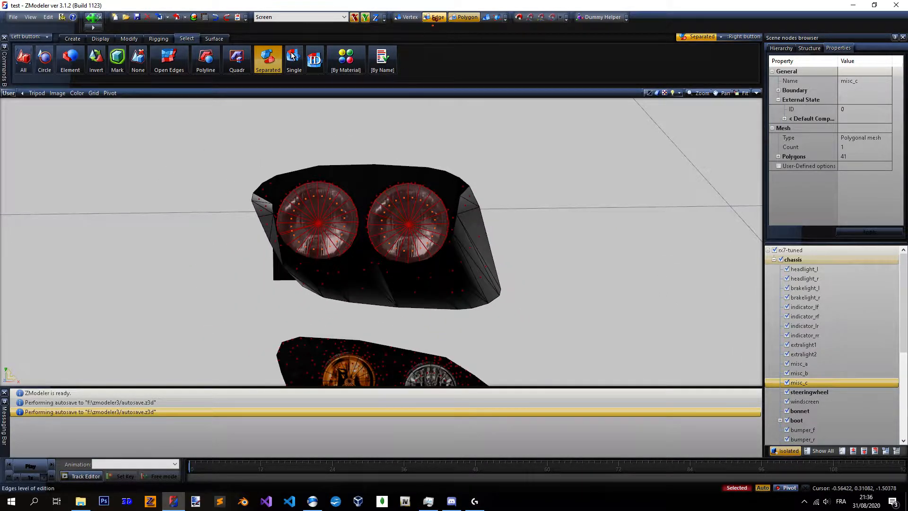
{"action": "left_click", "coordinate": [410, 17]}
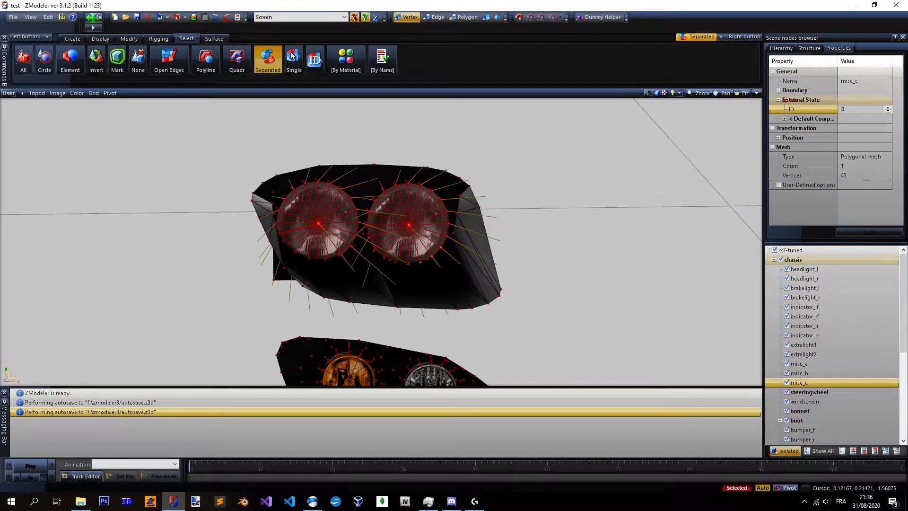
{"action": "left_click", "coordinate": [778, 100]}
{"action": "left_click", "coordinate": [780, 100]}
{"action": "left_click", "coordinate": [854, 110]}
{"action": "left_click", "coordinate": [865, 216]}
{"action": "left_click", "coordinate": [312, 501]}
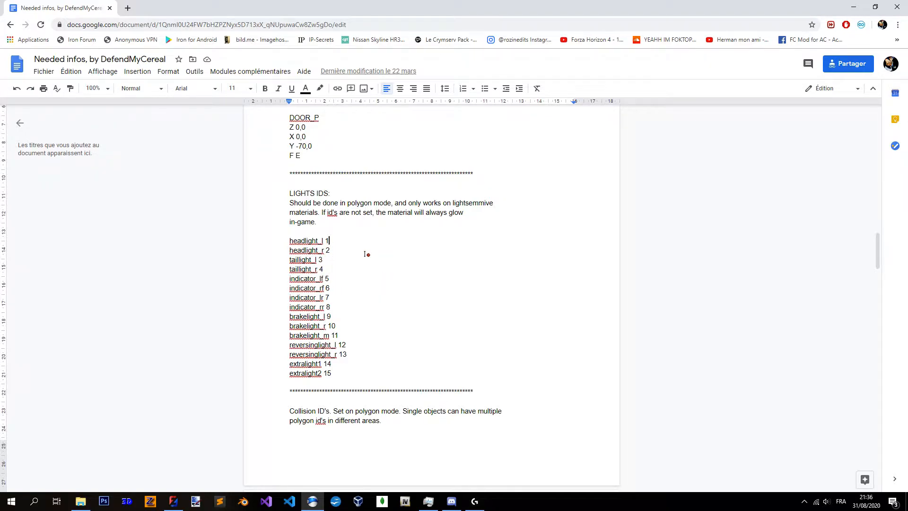
{"action": "key", "text": "alt+Tab"}
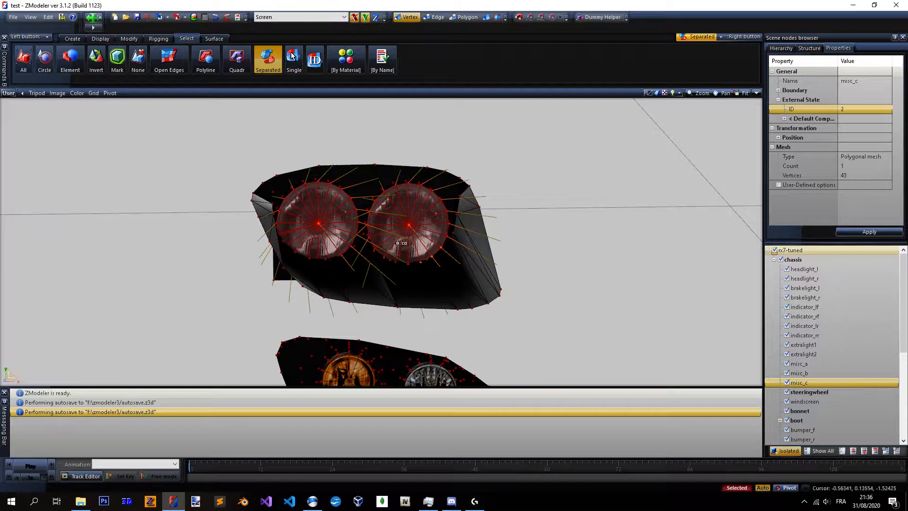
{"action": "left_click", "coordinate": [869, 232]}
Return to polygon level and clear the headlight lens selection with the Quadr tool.
{"action": "left_click", "coordinate": [477, 18]}
{"action": "scroll", "coordinate": [396, 197], "scroll_direction": "down", "scroll_amount": 2}
{"action": "left_click", "coordinate": [238, 61]}
{"action": "left_click_drag", "start_coordinate": [251, 138], "coordinate": [510, 287]}
{"action": "scroll", "coordinate": [264, 194], "scroll_direction": "down", "scroll_amount": 1}
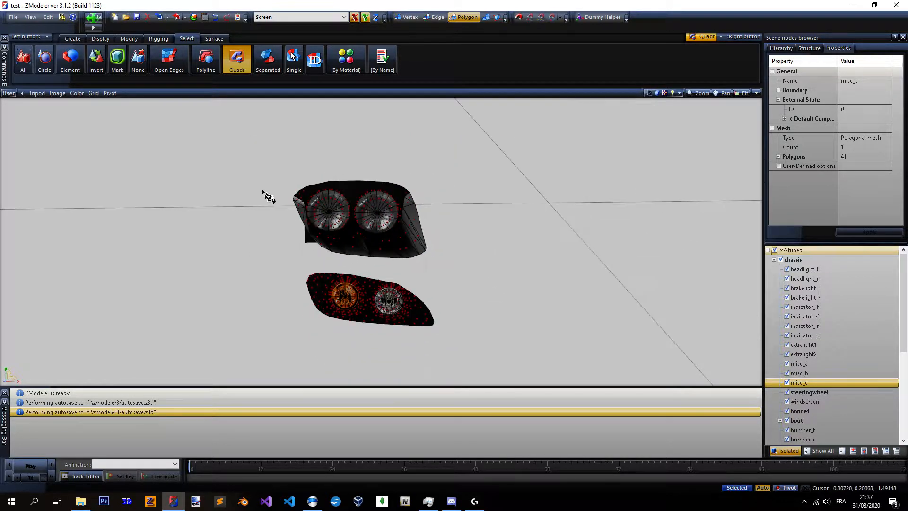
Select the orange indicator lens polygons of the front left lower lamp unit with the Separated selection tool.
{"action": "scroll", "coordinate": [274, 201], "scroll_direction": "down", "scroll_amount": 4}
{"action": "scroll", "coordinate": [650, 250], "scroll_direction": "up", "scroll_amount": 3}
{"action": "middle_click_drag", "start_coordinate": [604, 229], "coordinate": [563, 239]}
{"action": "scroll", "coordinate": [416, 243], "scroll_direction": "up", "scroll_amount": 2}
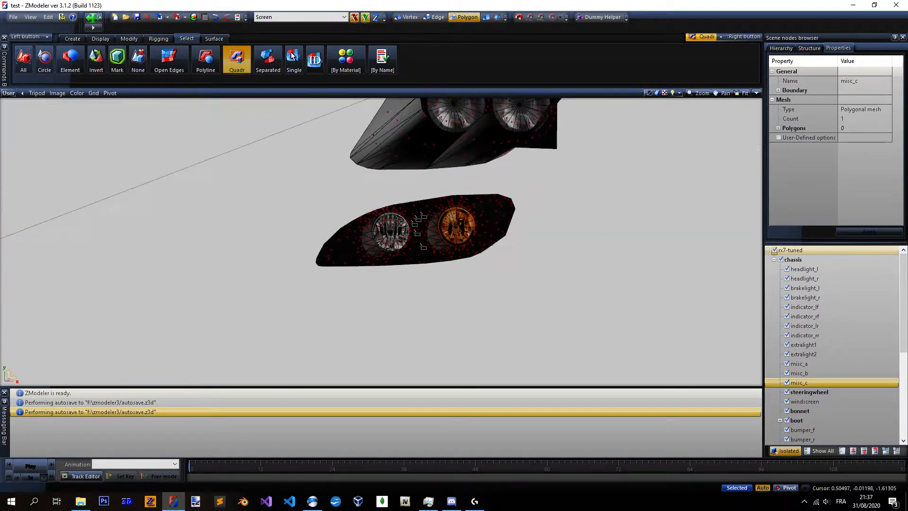
{"action": "scroll", "coordinate": [447, 216], "scroll_direction": "up", "scroll_amount": 6}
{"action": "left_click", "coordinate": [268, 60]}
{"action": "scroll", "coordinate": [484, 218], "scroll_direction": "up", "scroll_amount": 1}
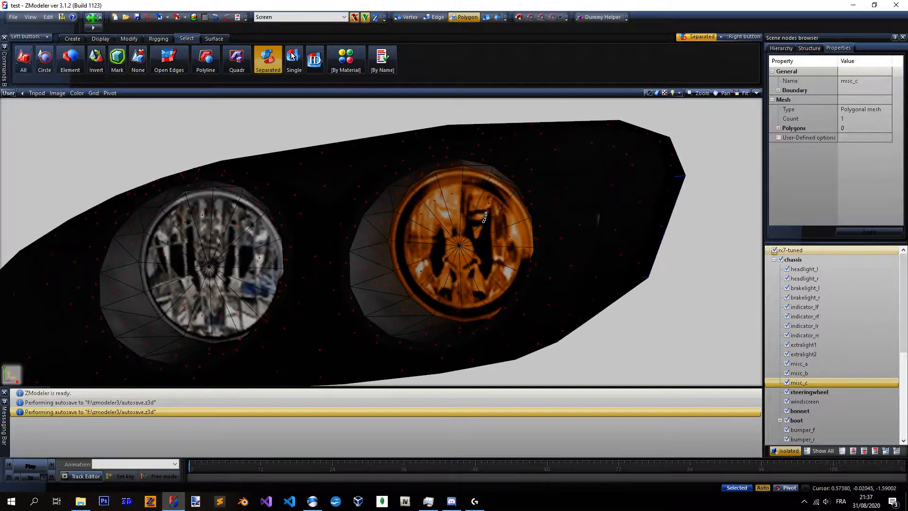
{"action": "right_click", "coordinate": [468, 198]}
{"action": "scroll", "coordinate": [454, 190], "scroll_direction": "down", "scroll_amount": 2}
{"action": "scroll", "coordinate": [455, 190], "scroll_direction": "up", "scroll_amount": 1}
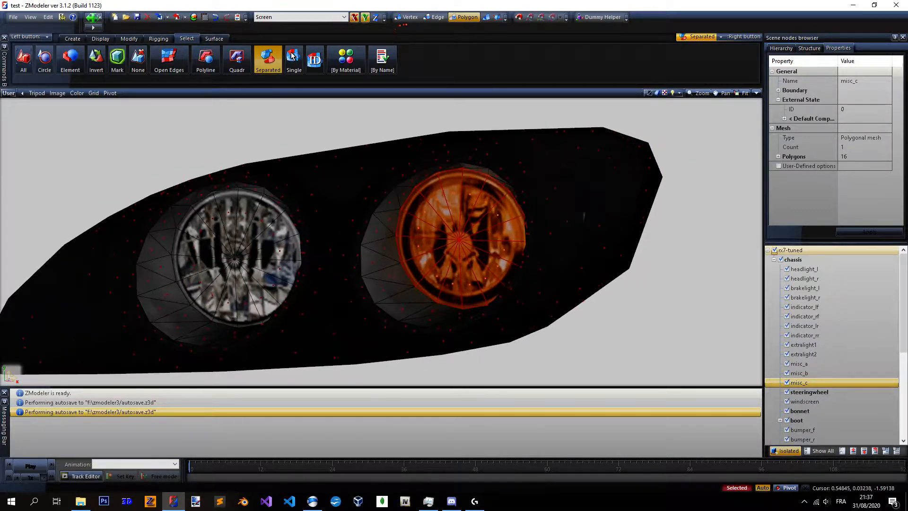
At vertex level, set the front left indicator lens's external state ID to 5, following the Google Docs ID list.
{"action": "key", "text": "1"}
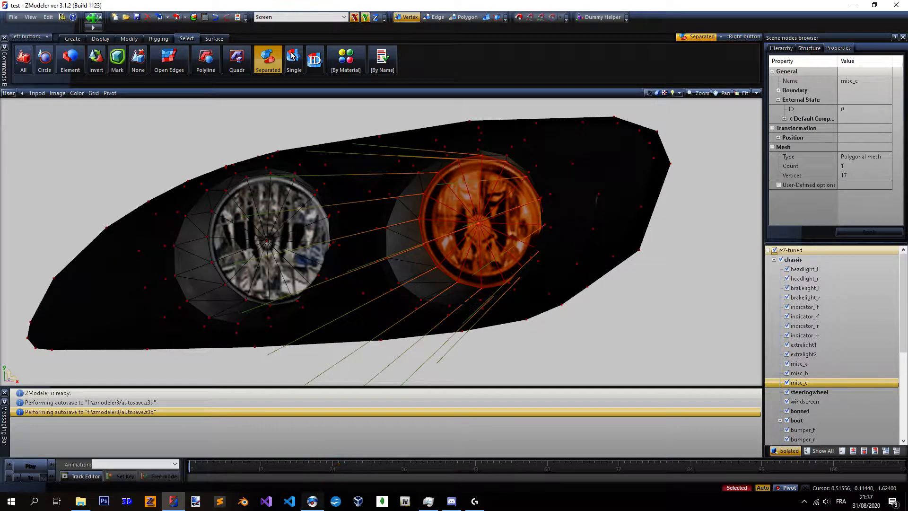
{"action": "key", "text": "alt+Tab"}
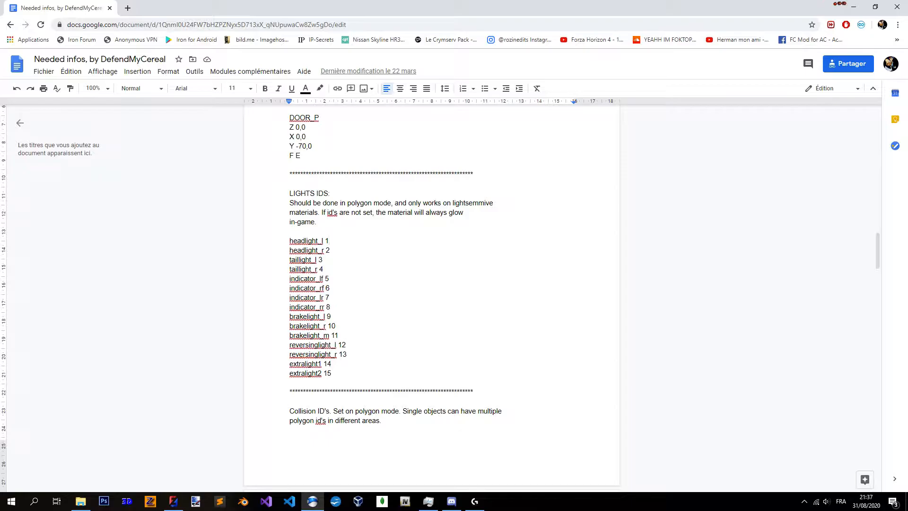
{"action": "key", "text": "alt+Tab"}
{"action": "type", "text": "5"}
{"action": "key", "text": "Return"}
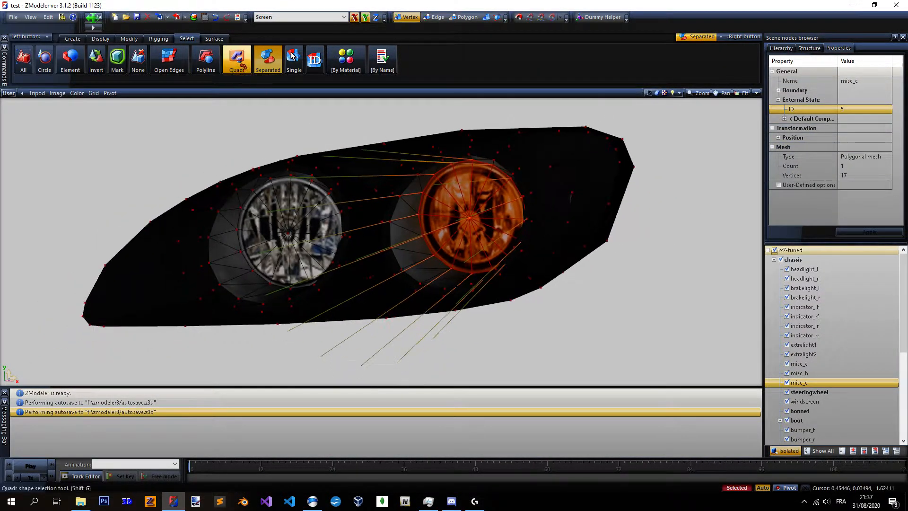
Deselect the orange indicator lens and select the clear round lens beside it with the Separated tool.
{"action": "scroll", "coordinate": [450, 179], "scroll_direction": "down", "scroll_amount": 5}
{"action": "key", "text": "shift+d"}
{"action": "scroll", "coordinate": [327, 213], "scroll_direction": "up", "scroll_amount": 5}
{"action": "key", "text": "shift+e"}
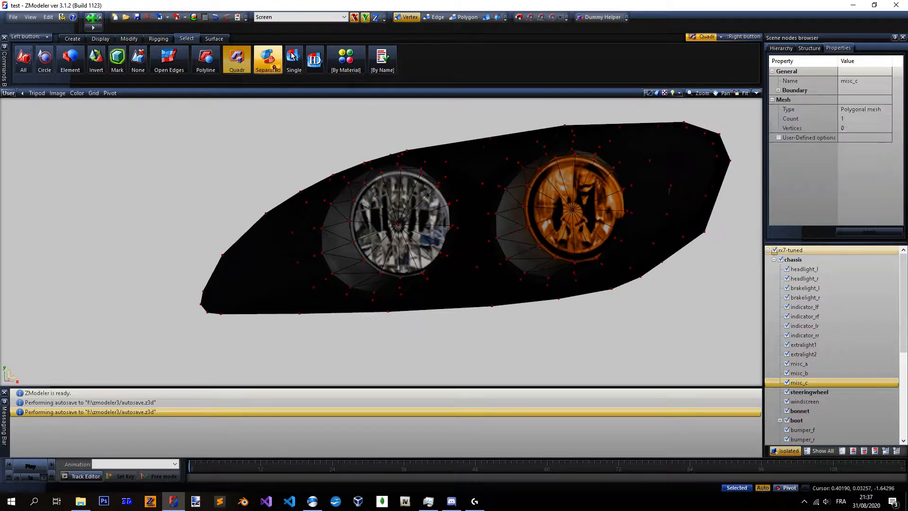
{"action": "scroll", "coordinate": [407, 192], "scroll_direction": "up", "scroll_amount": 1}
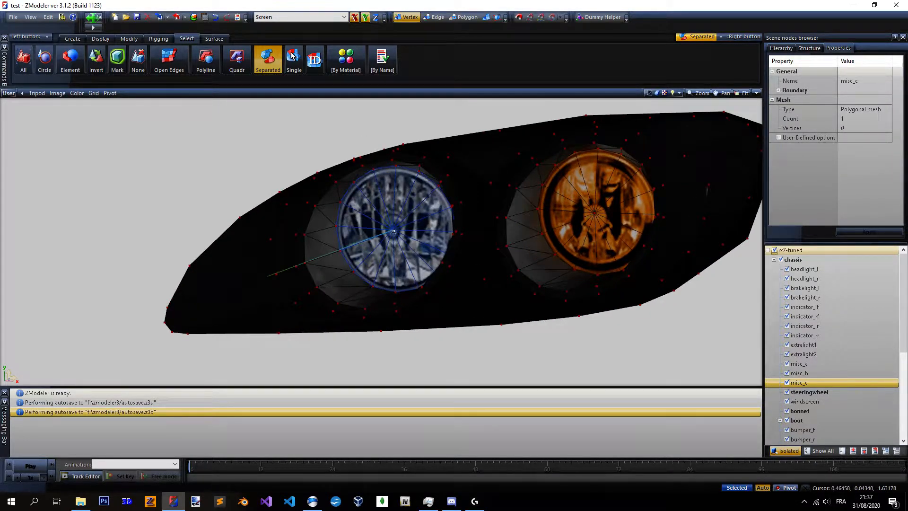
Look up the extralight1 ID in the Google Docs list and set the clear lens's external state ID to 14.
{"action": "key", "text": "alt+Tab"}
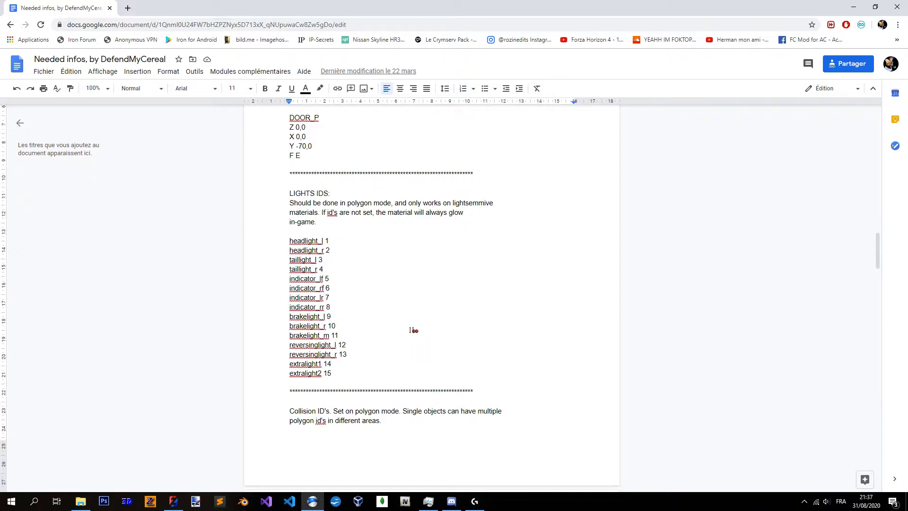
{"action": "key", "text": "alt+Tab"}
{"action": "left_click", "coordinate": [851, 109]}
{"action": "type", "text": "14"}
{"action": "key", "text": "Return"}
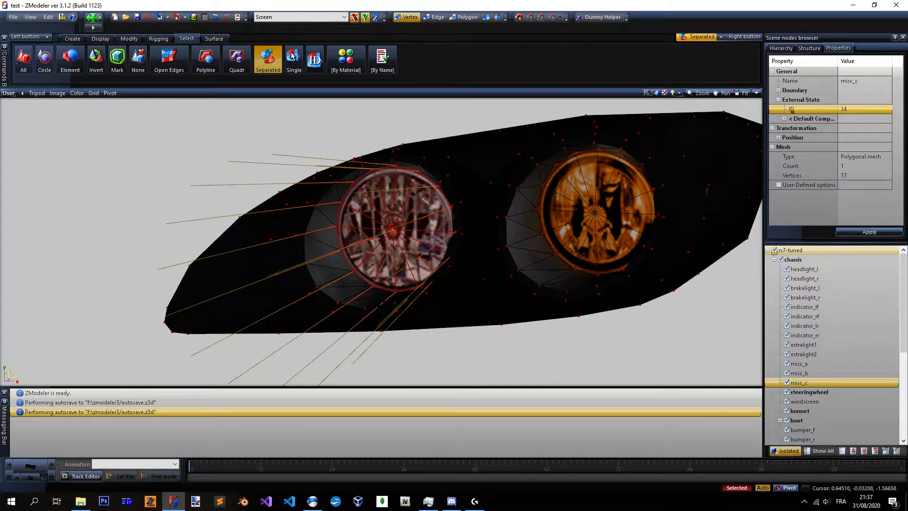
Return to polygon level and deselect the clear lens with the Quadr tool.
{"action": "left_click", "coordinate": [466, 17]}
{"action": "right_click", "coordinate": [236, 60]}
{"action": "right_click_drag", "start_coordinate": [279, 132], "coordinate": [542, 333]}
Select the orange indicator lens on the front right lower lamp unit with the Separated tool and switch to vertex level.
{"action": "scroll", "coordinate": [546, 283], "scroll_direction": "down", "scroll_amount": 6}
{"action": "middle_click_drag", "start_coordinate": [634, 208], "coordinate": [695, 208]}
{"action": "scroll", "coordinate": [141, 232], "scroll_direction": "up", "scroll_amount": 6}
{"action": "right_click", "coordinate": [268, 60]}
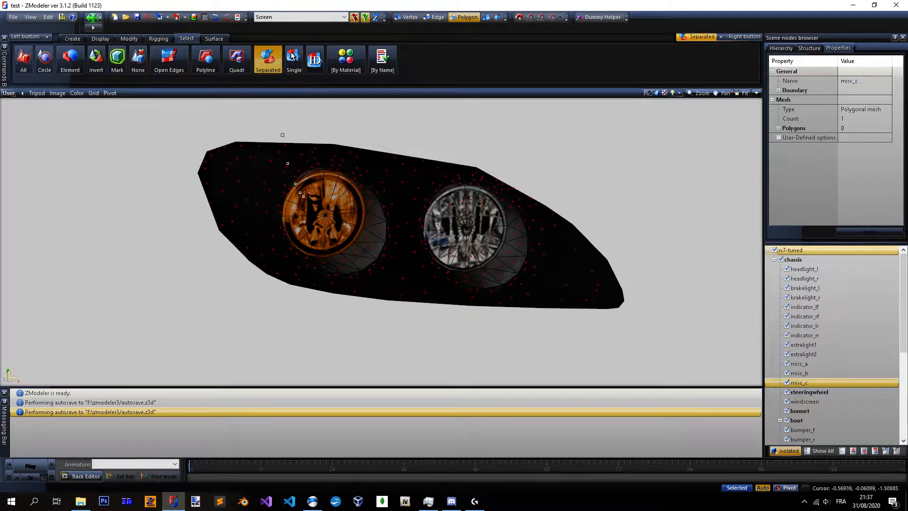
{"action": "scroll", "coordinate": [309, 196], "scroll_direction": "up", "scroll_amount": 6}
{"action": "right_click", "coordinate": [324, 201]}
{"action": "scroll", "coordinate": [331, 201], "scroll_direction": "down", "scroll_amount": 3}
{"action": "scroll", "coordinate": [350, 189], "scroll_direction": "up", "scroll_amount": 1}
{"action": "left_click", "coordinate": [408, 17]}
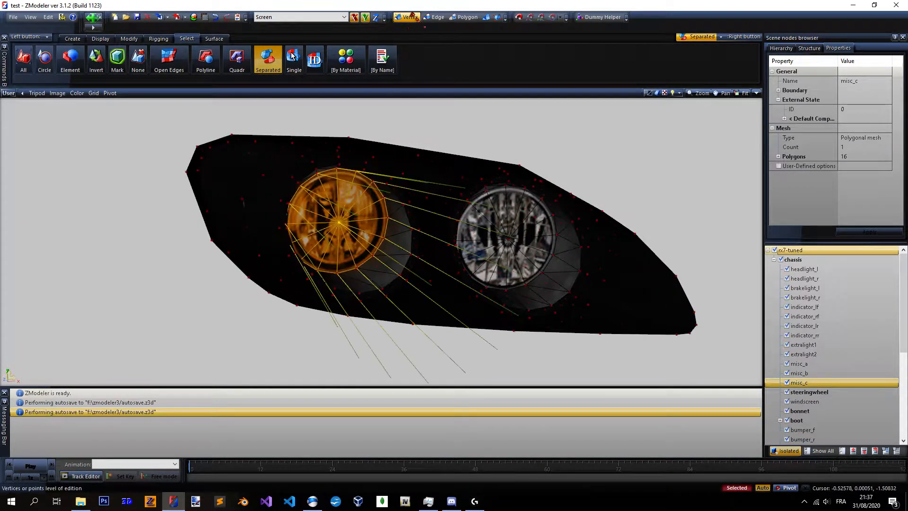
Look up indicator_rf in the Google Docs list and apply external state ID 6 to the front right indicator lens.
{"action": "left_click", "coordinate": [856, 108]}
{"action": "key", "text": "alt+Tab"}
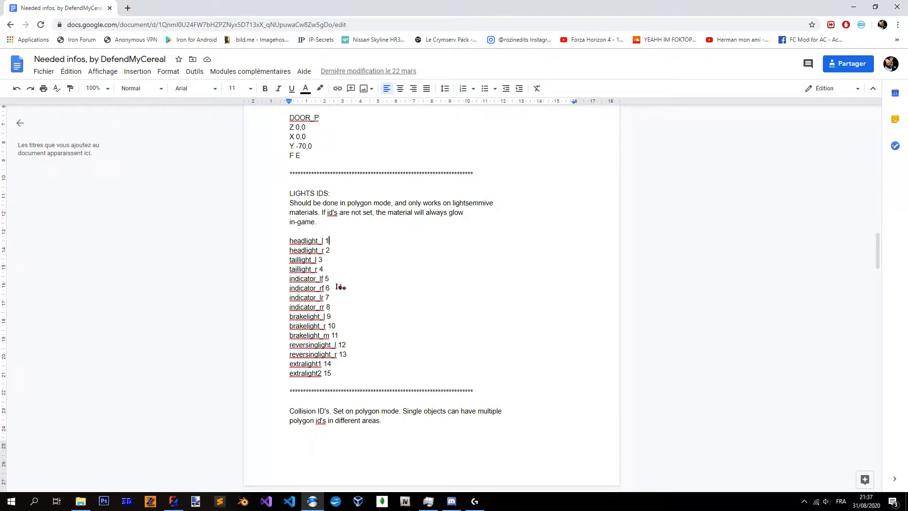
{"action": "key", "text": "alt+Tab"}
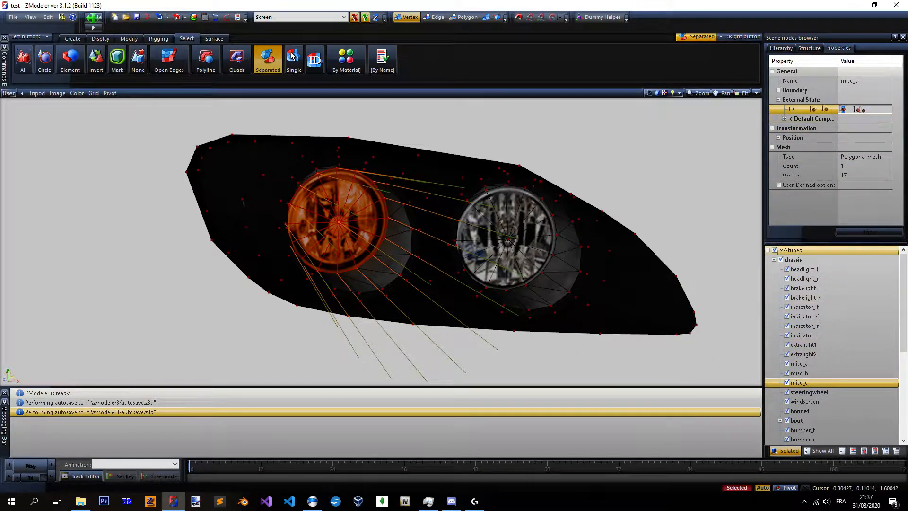
{"action": "left_click", "coordinate": [806, 113]}
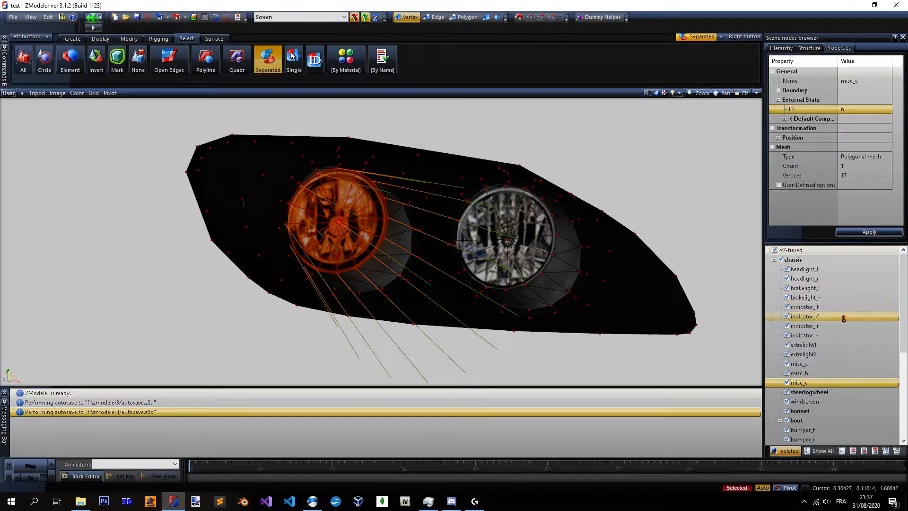
{"action": "left_click", "coordinate": [870, 232]}
Deselect the front right indicator lens, check the extralight IDs in Google Docs, and reactivate the Separated selection tool.
{"action": "left_click", "coordinate": [236, 59]}
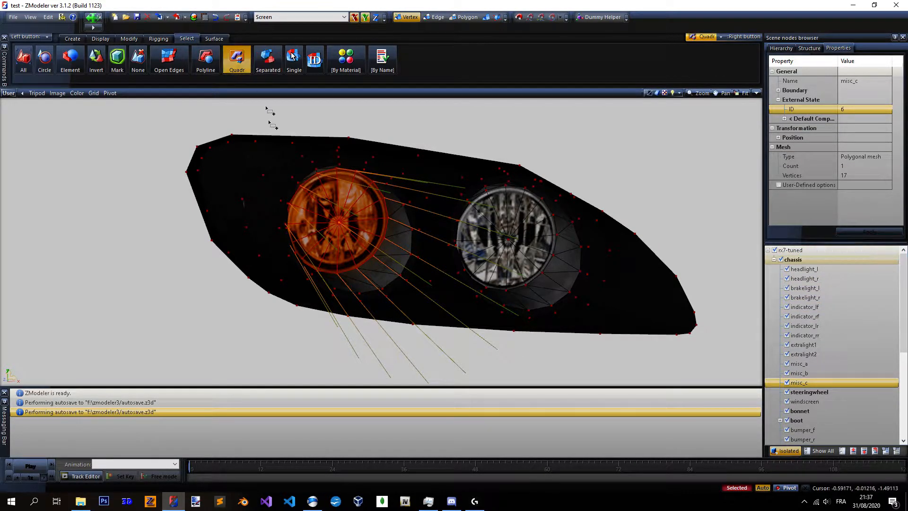
{"action": "key", "text": "alt+Tab"}
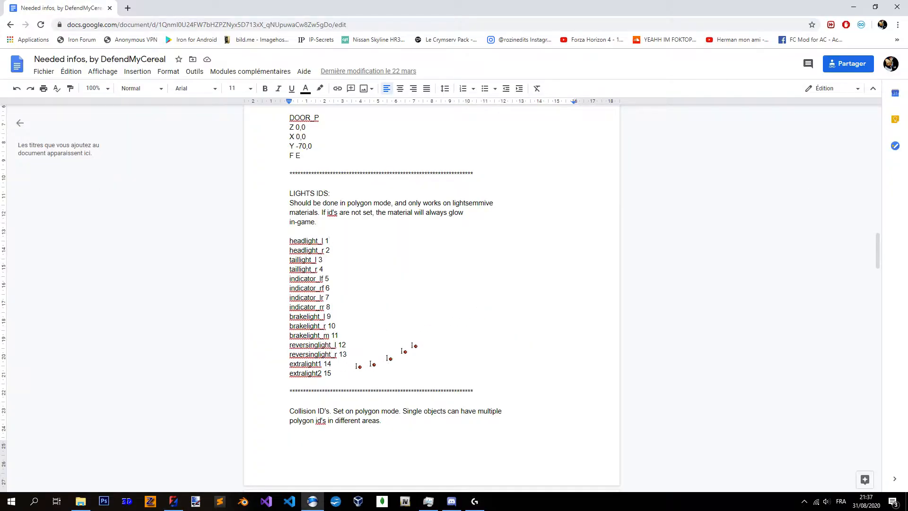
{"action": "key", "text": "alt+Tab"}
{"action": "left_click", "coordinate": [267, 59]}
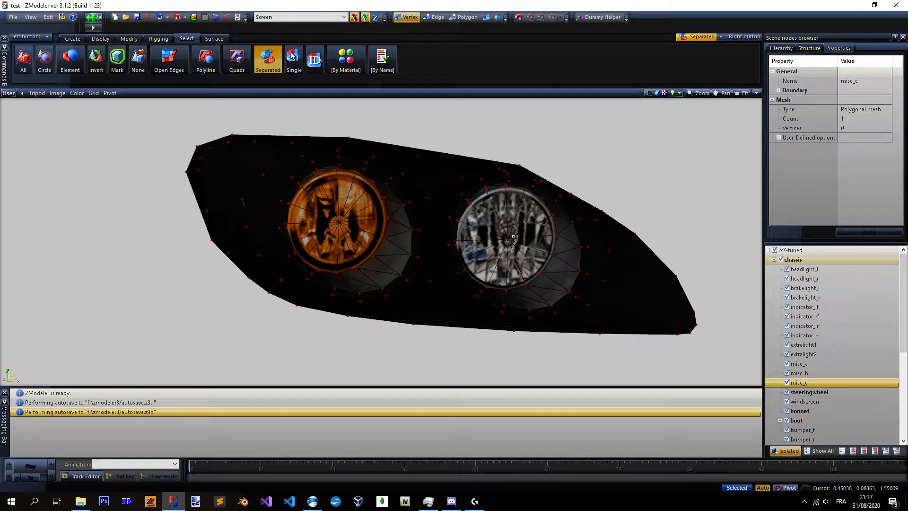
{"action": "left_click", "coordinate": [237, 60]}
{"action": "right_click_drag", "start_coordinate": [327, 137], "coordinate": [704, 368]}
{"action": "left_click", "coordinate": [273, 67]}
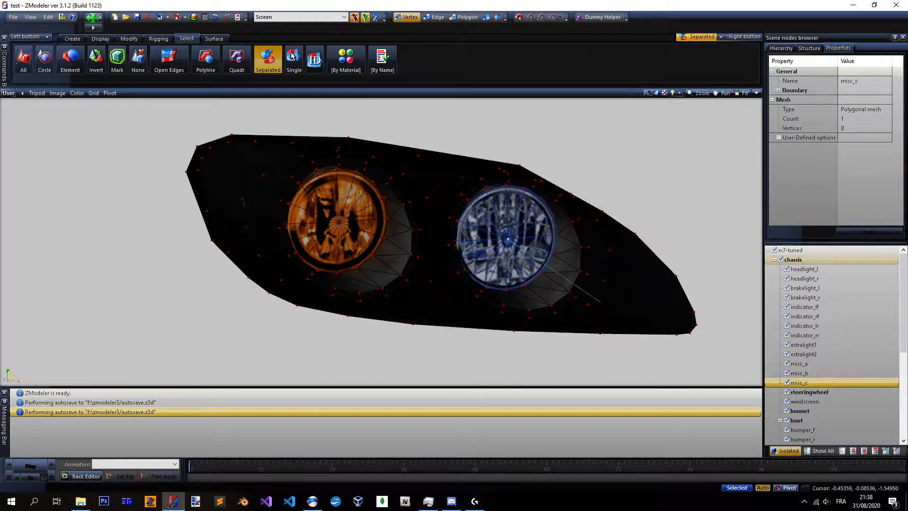
Select the clear lens on the front right lower lamp unit with the Separated tool and apply external state ID 15 at vertex level.
{"action": "right_click", "coordinate": [503, 238]}
{"action": "key", "text": "space"}
{"action": "left_click", "coordinate": [862, 110]}
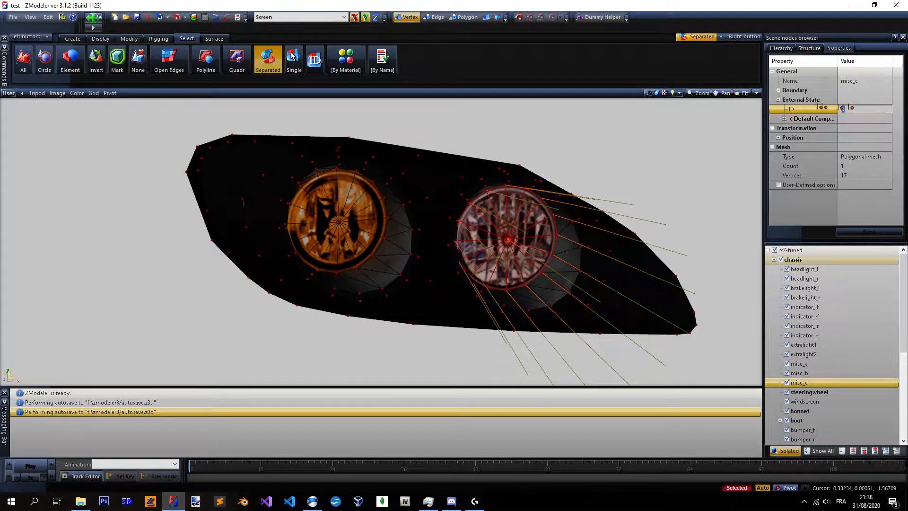
{"action": "type", "text": "15"}
{"action": "key", "text": "Return"}
{"action": "left_click", "coordinate": [883, 231]}
Return to polygon level and deselect the clear extralight lens with the Quadr tool.
{"action": "left_click", "coordinate": [456, 18]}
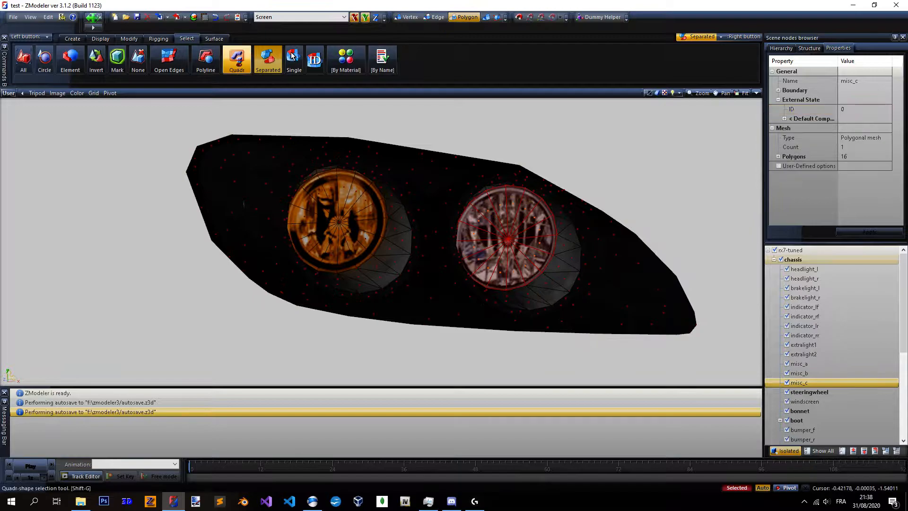
{"action": "right_click", "coordinate": [239, 62]}
{"action": "key", "text": "space"}
{"action": "scroll", "coordinate": [445, 272], "scroll_direction": "down", "scroll_amount": 6}
{"action": "scroll", "coordinate": [426, 259], "scroll_direction": "down", "scroll_amount": 3}
{"action": "right_click_drag", "start_coordinate": [373, 203], "coordinate": [549, 321]}
Go to the rear left lights and select both red brake lenses with the Separated tool.
{"action": "scroll", "coordinate": [341, 268], "scroll_direction": "down", "scroll_amount": 9}
{"action": "mouse_move", "coordinate": [507, 262]}
{"action": "middle_mouse_down"}
{"action": "mouse_move", "coordinate": [331, 258]}
{"action": "mouse_move", "coordinate": [430, 257]}
{"action": "mouse_move", "coordinate": [312, 203]}
{"action": "mouse_move", "coordinate": [399, 277]}
{"action": "mouse_move", "coordinate": [423, 257]}
{"action": "mouse_move", "coordinate": [405, 239]}
{"action": "mouse_move", "coordinate": [572, 210]}
{"action": "mouse_move", "coordinate": [436, 240]}
{"action": "mouse_move", "coordinate": [527, 268]}
{"action": "mouse_move", "coordinate": [304, 199]}
{"action": "mouse_move", "coordinate": [364, 229]}
{"action": "middle_mouse_up"}
{"action": "middle_click_drag", "start_coordinate": [403, 268], "coordinate": [274, 222]}
{"action": "scroll", "coordinate": [313, 198], "scroll_direction": "up", "scroll_amount": 3}
{"action": "scroll", "coordinate": [362, 247], "scroll_direction": "down", "scroll_amount": 3}
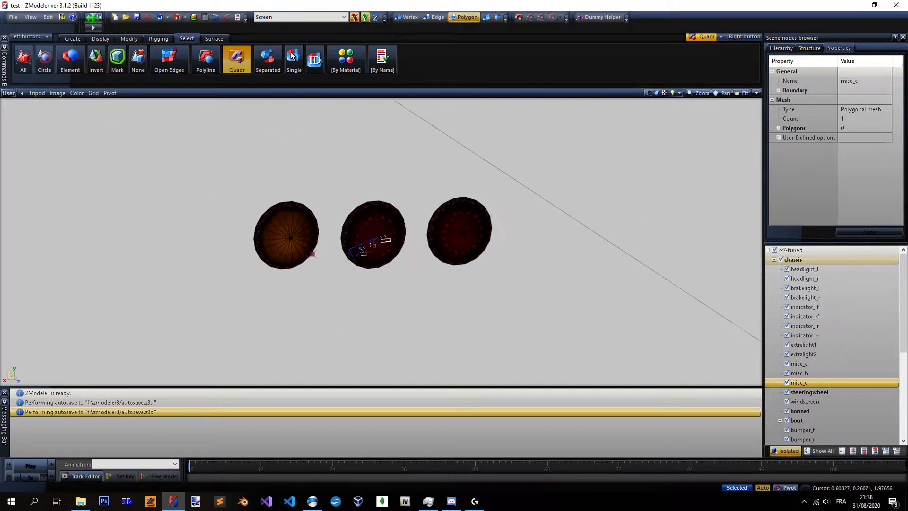
{"action": "scroll", "coordinate": [388, 239], "scroll_direction": "up", "scroll_amount": 2}
{"action": "right_click", "coordinate": [268, 61]}
{"action": "scroll", "coordinate": [365, 215], "scroll_direction": "up", "scroll_amount": 3}
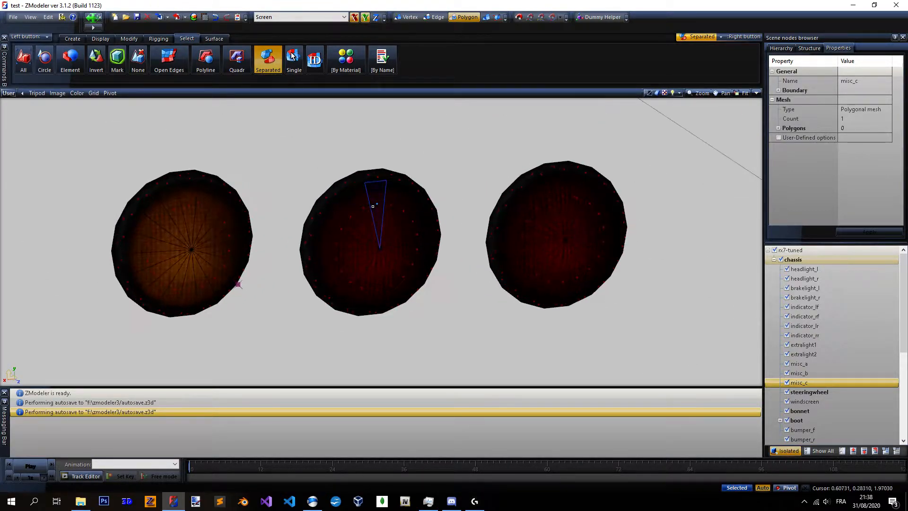
{"action": "right_click", "coordinate": [373, 206]}
{"action": "right_click", "coordinate": [546, 206]}
Look up brakelight_l in the Google Docs list and apply external state ID 9 to the rear left brake lenses at vertex level.
{"action": "scroll", "coordinate": [474, 214], "scroll_direction": "down", "scroll_amount": 3}
{"action": "scroll", "coordinate": [431, 213], "scroll_direction": "down", "scroll_amount": 2}
{"action": "left_click", "coordinate": [408, 17]}
{"action": "left_click", "coordinate": [846, 108]}
{"action": "key", "text": "alt+Tab"}
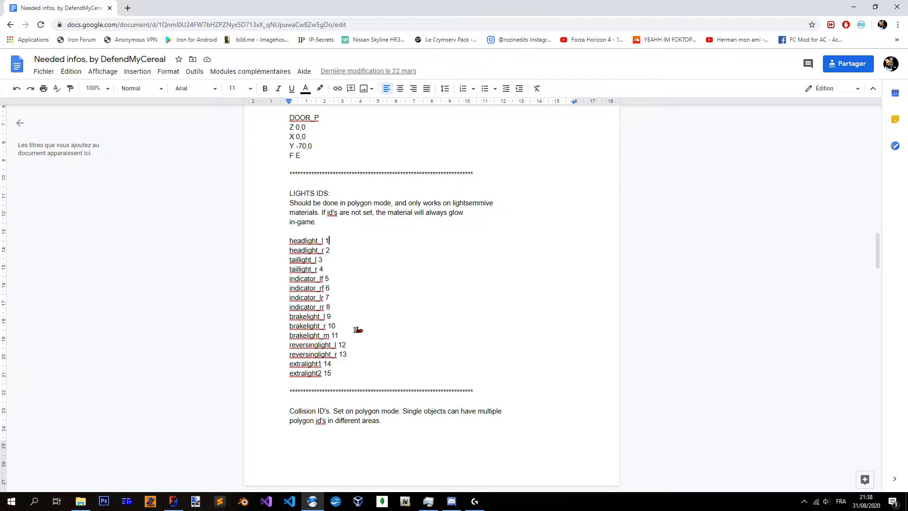
{"action": "key", "text": "alt+Tab"}
{"action": "left_click", "coordinate": [864, 109]}
{"action": "key", "text": "Return"}
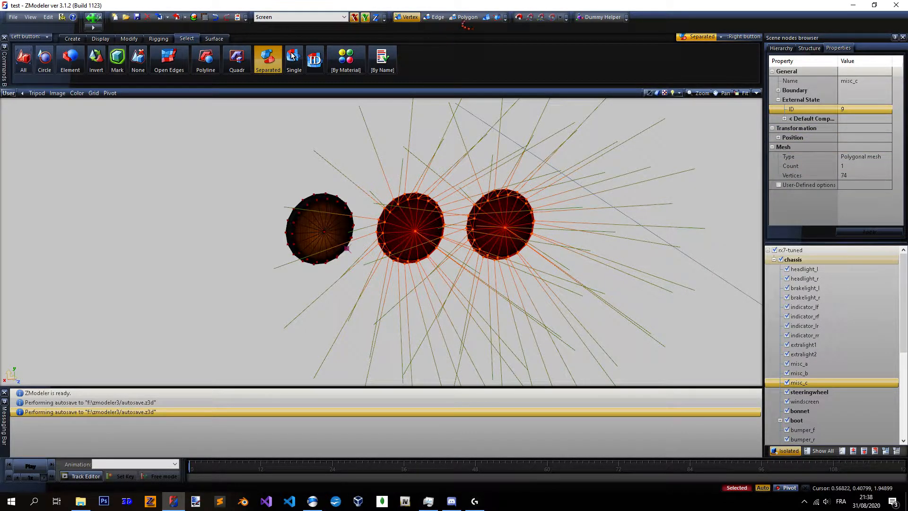
Look up indicator_lr in Google Docs, select the rear left orange lens with the Separated tool, and apply ID 7 at vertex level.
{"action": "key", "text": "alt+Tab"}
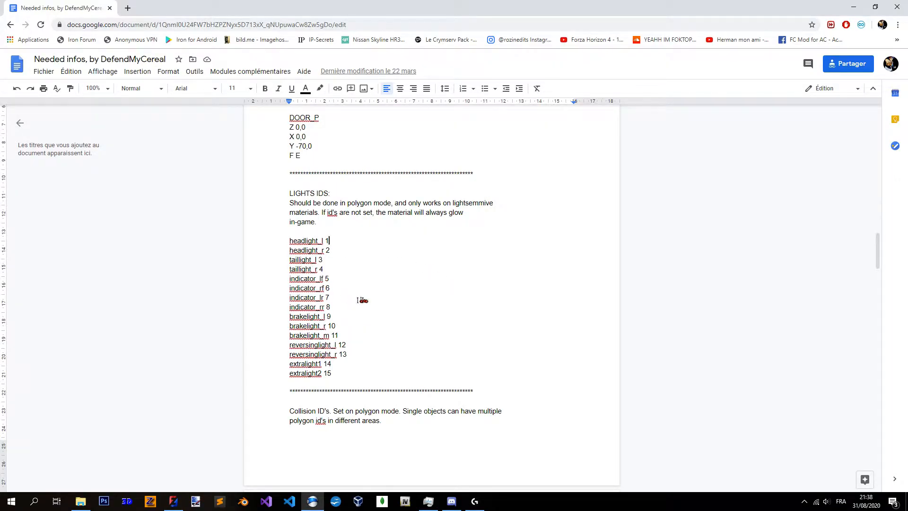
{"action": "key", "text": "alt+Tab"}
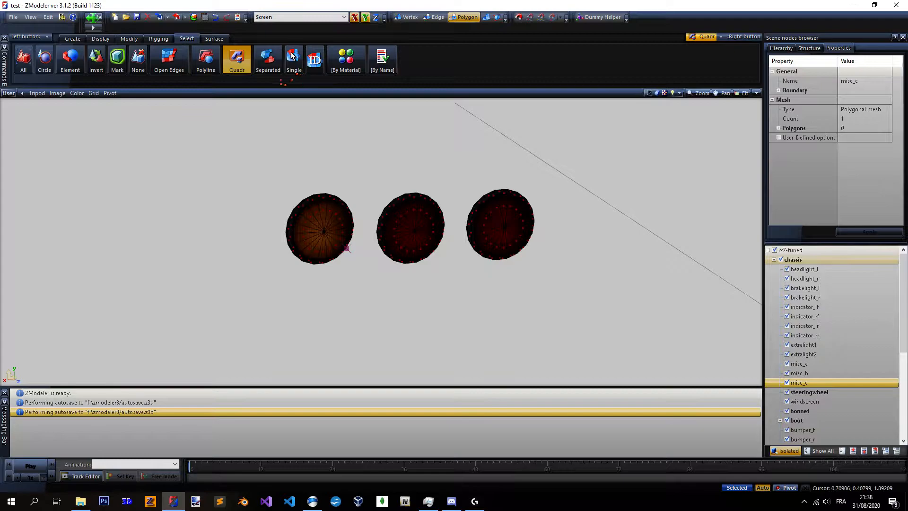
{"action": "left_click", "coordinate": [268, 60]}
{"action": "left_click", "coordinate": [321, 213]}
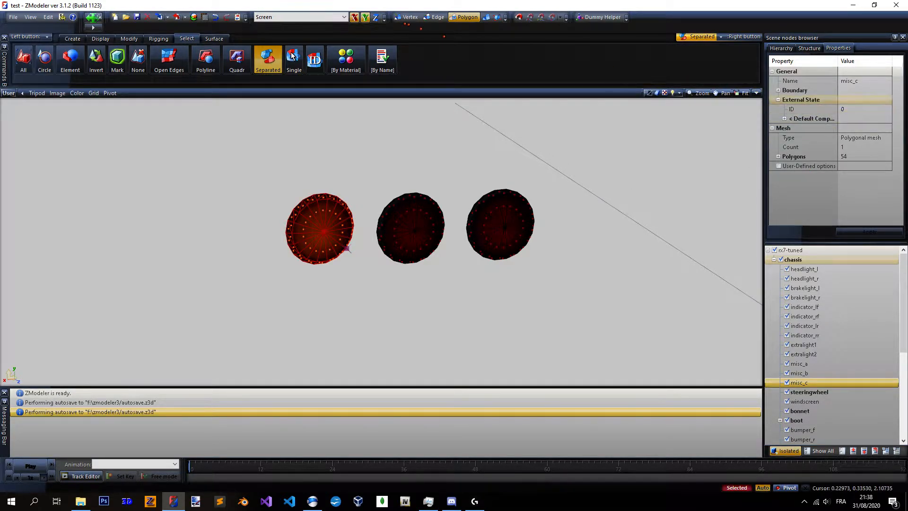
{"action": "key", "text": "1"}
{"action": "key", "text": "Return"}
{"action": "left_click", "coordinate": [869, 232]}
Return to polygon level and deselect the rear left orange indicator lens with the Quadr tool.
{"action": "left_click", "coordinate": [464, 18]}
{"action": "right_click", "coordinate": [237, 60]}
{"action": "right_click_drag", "start_coordinate": [213, 128], "coordinate": [429, 295]}
{"action": "scroll", "coordinate": [251, 243], "scroll_direction": "down", "scroll_amount": 6}
{"action": "key", "text": "space"}
Select both rear right red brake lenses with the Separated tool and apply external state ID 10 at vertex level.
{"action": "middle_click_drag", "start_coordinate": [260, 243], "coordinate": [691, 244]}
{"action": "scroll", "coordinate": [621, 244], "scroll_direction": "up", "scroll_amount": 5}
{"action": "right_click", "coordinate": [268, 59]}
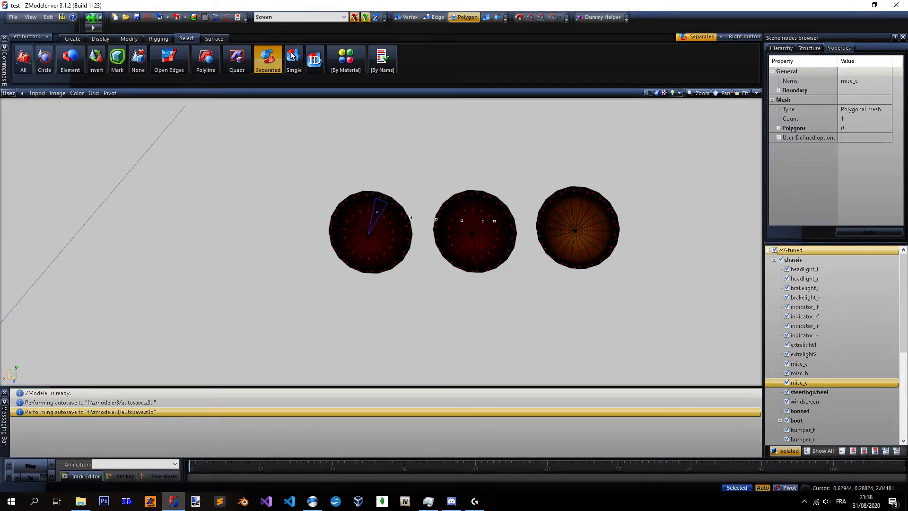
{"action": "right_click", "coordinate": [378, 213]}
{"action": "right_click", "coordinate": [487, 222]}
{"action": "left_click", "coordinate": [408, 15]}
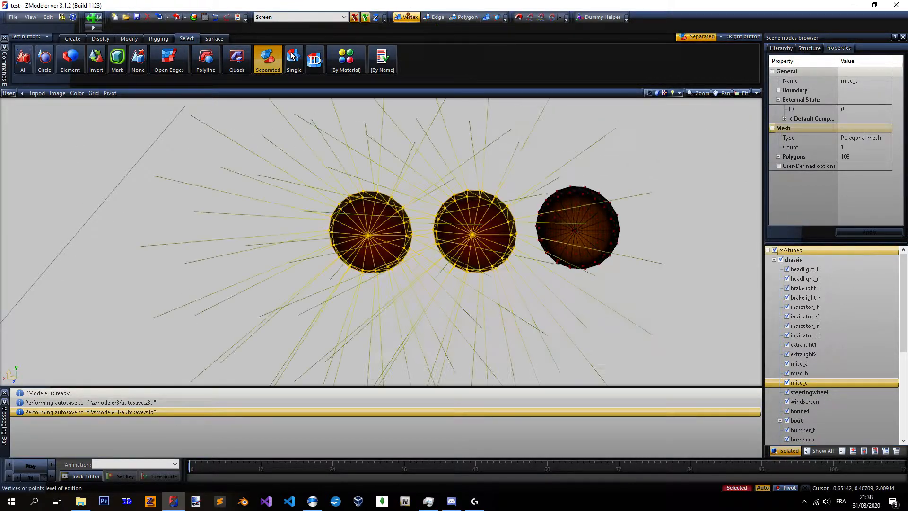
{"action": "left_click", "coordinate": [875, 110]}
{"action": "type", "text": "10"}
{"action": "left_click", "coordinate": [862, 229]}
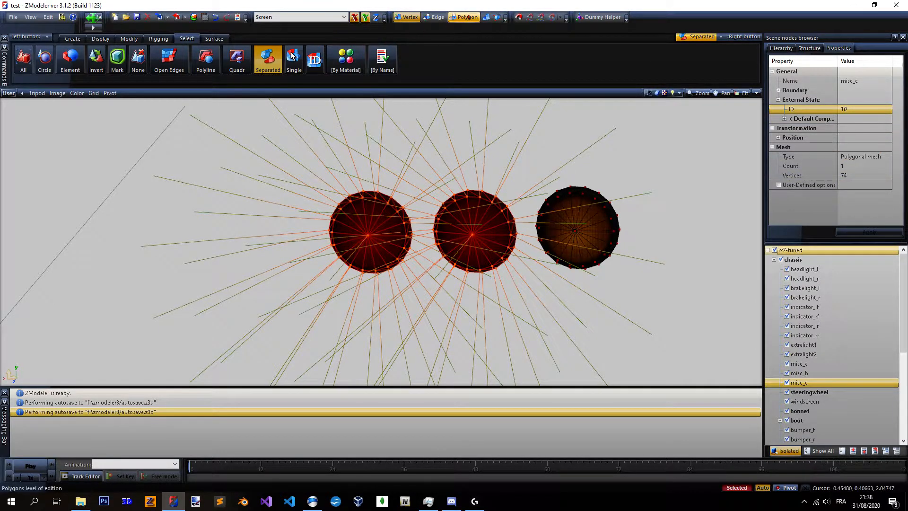
Return to polygon level and deselect the rear right brake lenses with the Quadr tool.
{"action": "left_click", "coordinate": [464, 17]}
{"action": "left_click", "coordinate": [237, 59]}
{"action": "right_click_drag", "start_coordinate": [213, 133], "coordinate": [579, 353]}
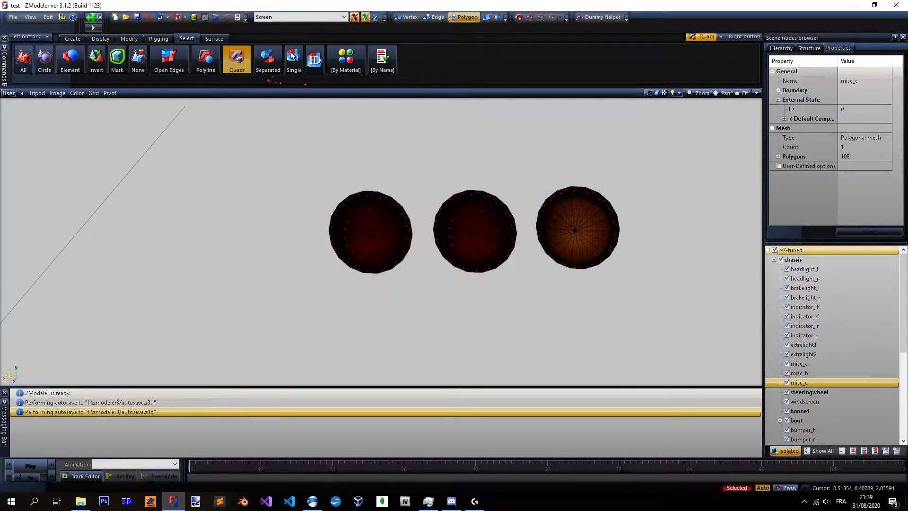
Select the rear right orange lens, look up indicator_rr in Google Docs, and apply external state ID 8 at vertex level.
{"action": "right_click", "coordinate": [269, 64]}
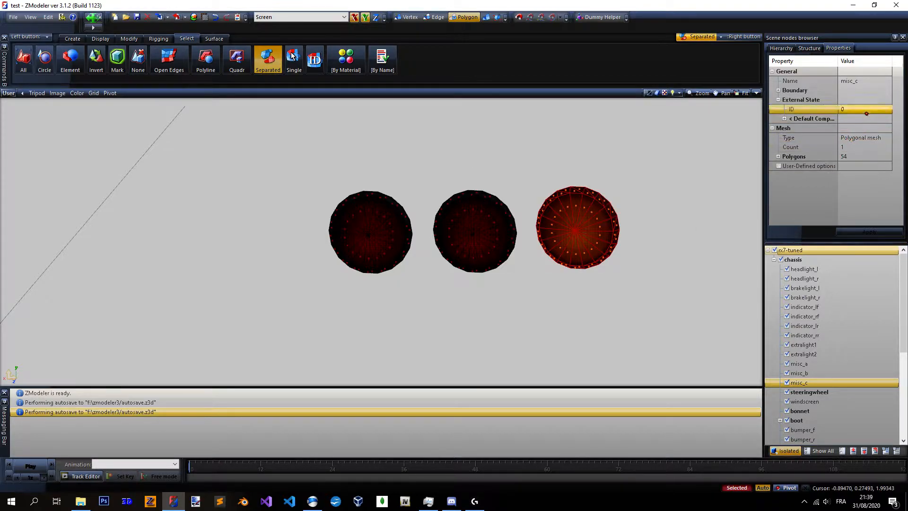
{"action": "key", "text": "alt+Tab"}
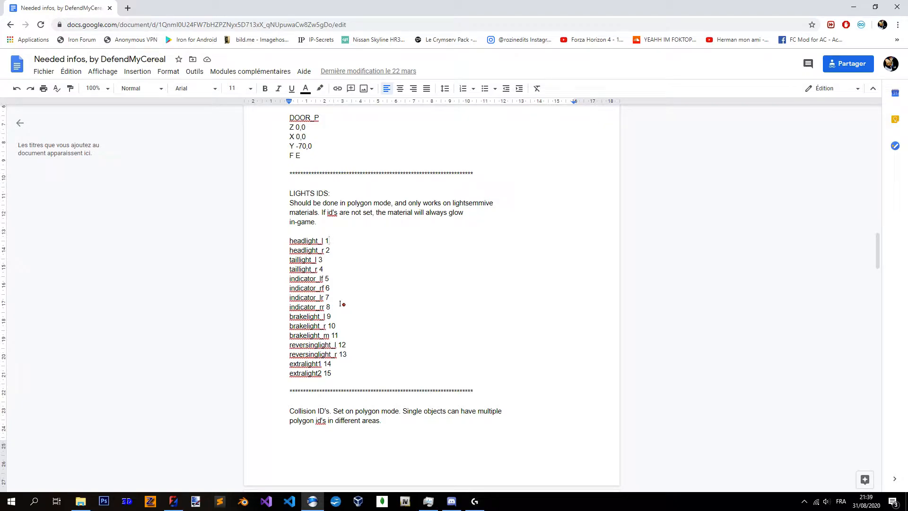
{"action": "key", "text": "alt+Tab"}
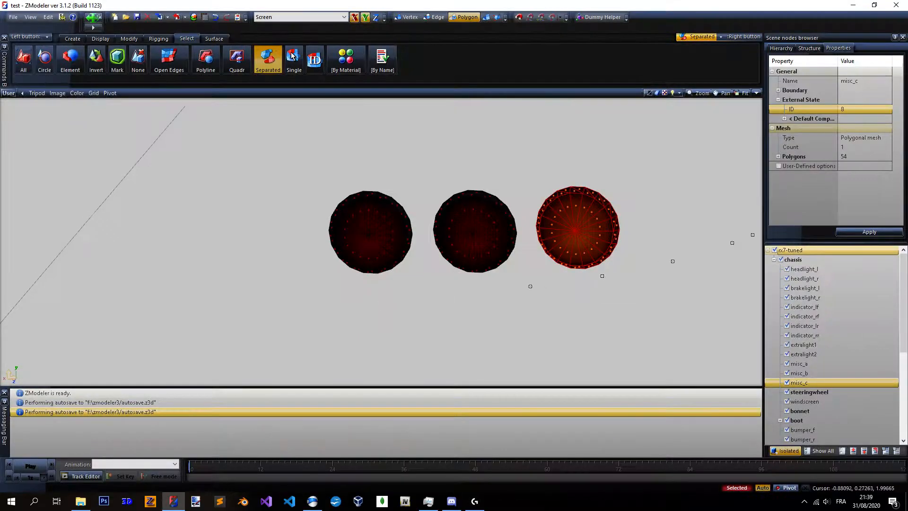
{"action": "left_click", "coordinate": [410, 17]}
{"action": "left_click", "coordinate": [859, 109]}
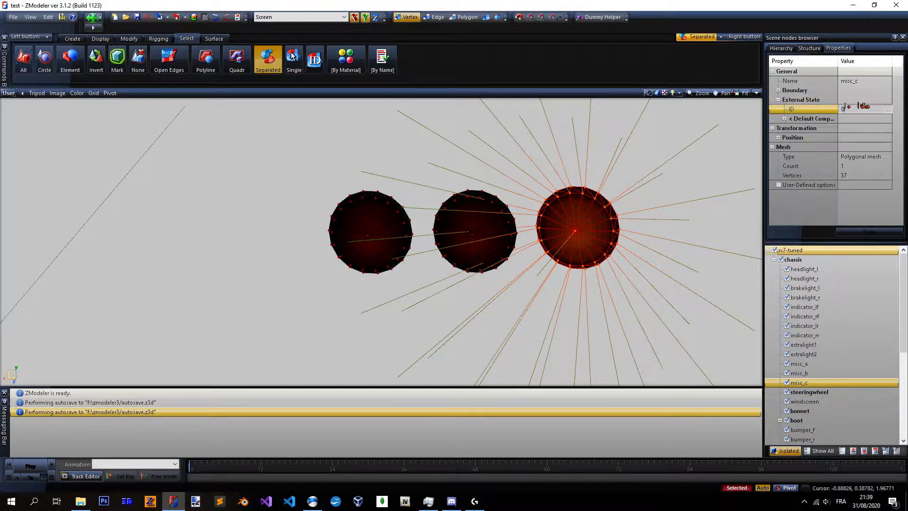
{"action": "key", "text": "Return"}
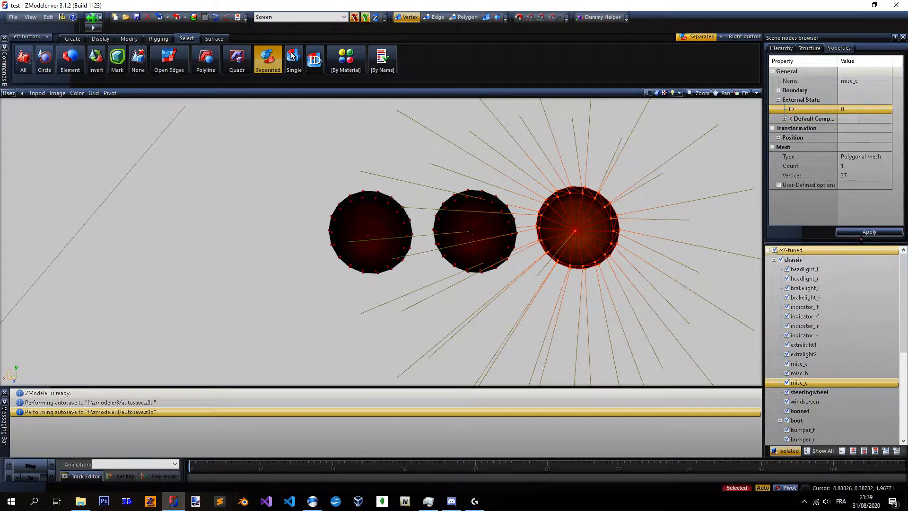
Deselect the rear right orange indicator lens with the Quadr tool, returning to polygon level.
{"action": "left_click", "coordinate": [237, 59]}
{"action": "scroll", "coordinate": [436, 220], "scroll_direction": "down", "scroll_amount": 4}
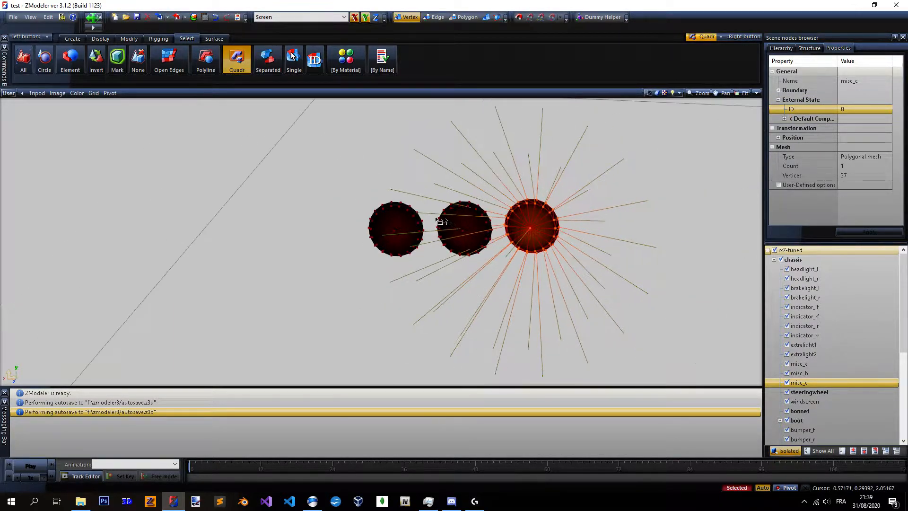
{"action": "left_click", "coordinate": [464, 16]}
{"action": "key", "text": "space"}
{"action": "scroll", "coordinate": [429, 255], "scroll_direction": "down", "scroll_amount": 3}
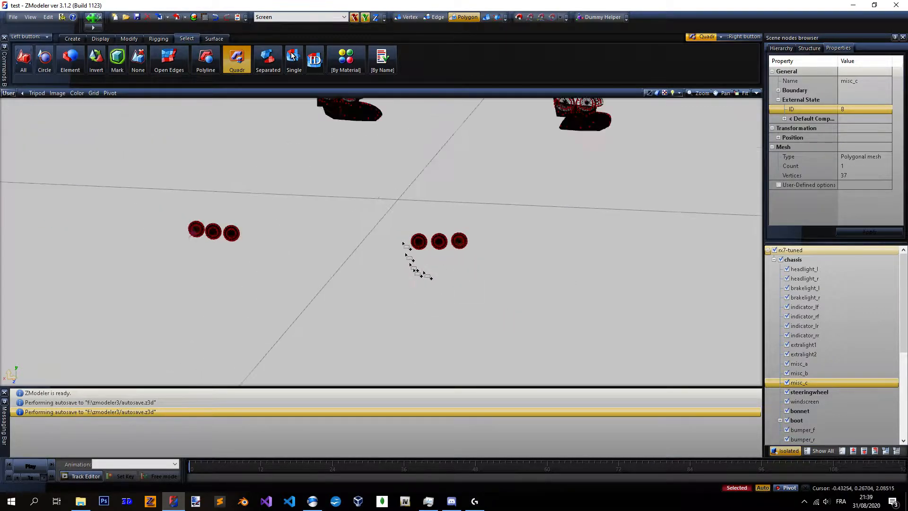
{"action": "scroll", "coordinate": [383, 189], "scroll_direction": "up", "scroll_amount": 1}
Turn off isolation to show the whole car, return to object level, and switch the viewport to Perspective.
{"action": "left_click", "coordinate": [786, 451]}
{"action": "scroll", "coordinate": [506, 234], "scroll_direction": "down", "scroll_amount": 3}
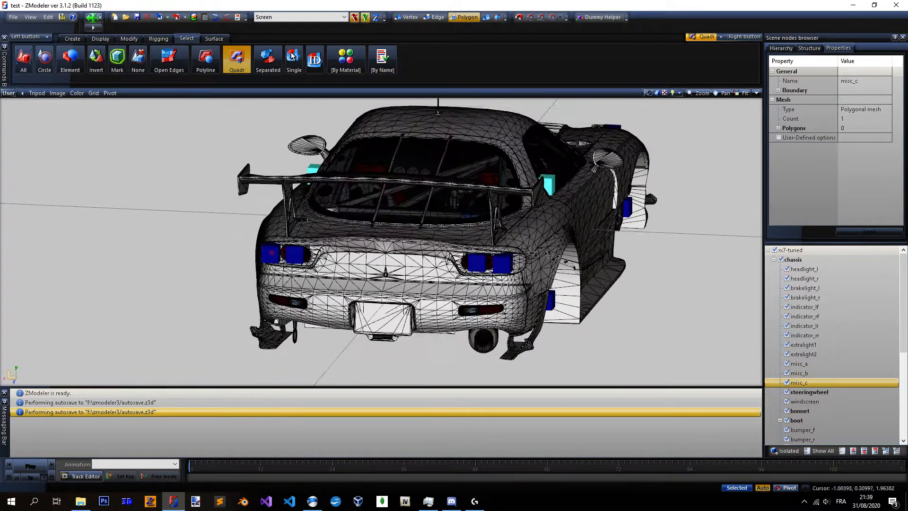
{"action": "scroll", "coordinate": [506, 234], "scroll_direction": "up", "scroll_amount": 2}
{"action": "key", "text": "3"}
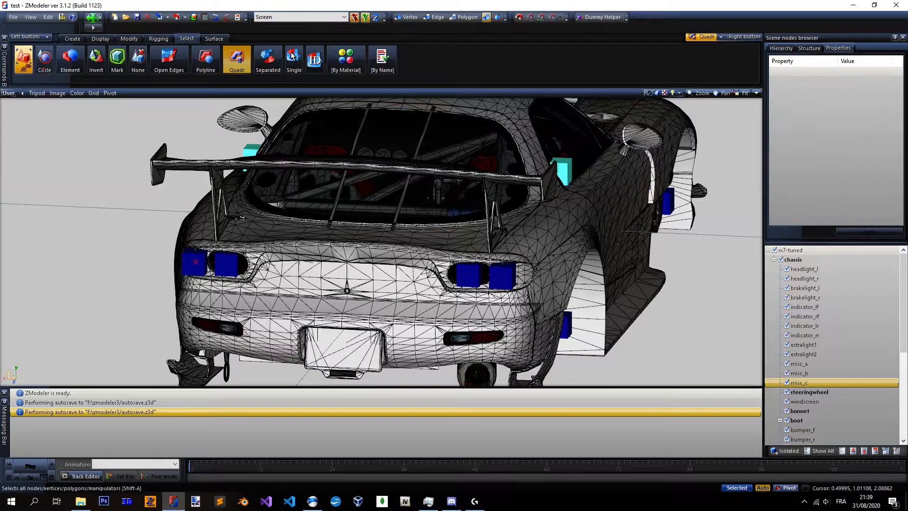
{"action": "left_click", "coordinate": [9, 93]}
{"action": "left_click", "coordinate": [47, 192]}
{"action": "scroll", "coordinate": [378, 242], "scroll_direction": "up", "scroll_amount": 2}
{"action": "scroll", "coordinate": [440, 243], "scroll_direction": "up", "scroll_amount": 5}
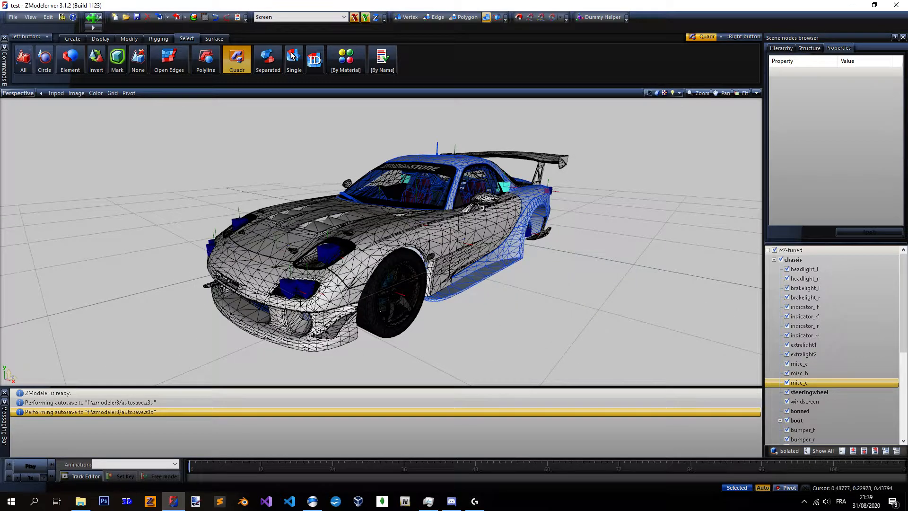
Open the Material Browser and move its window clear of the car.
{"action": "left_click", "coordinate": [286, 115]}
{"action": "left_click", "coordinate": [194, 17]}
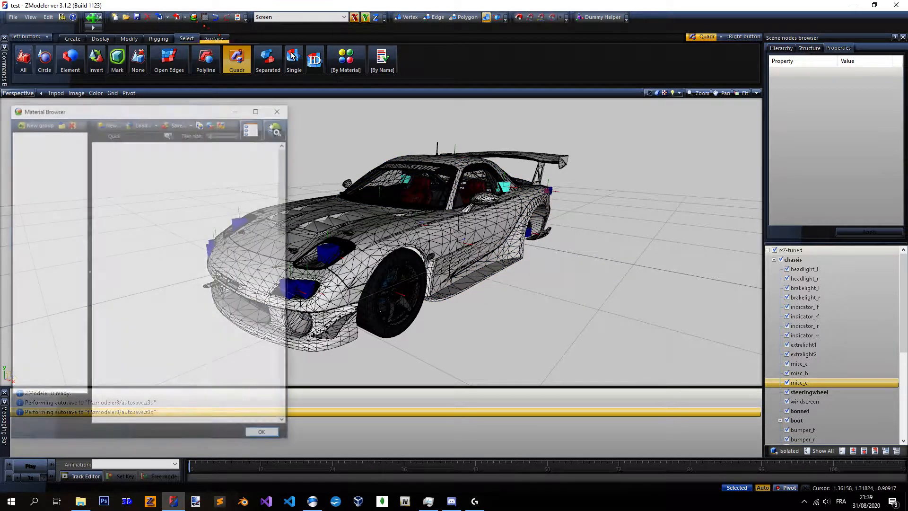
{"action": "left_click_drag", "start_coordinate": [164, 100], "coordinate": [158, 107]}
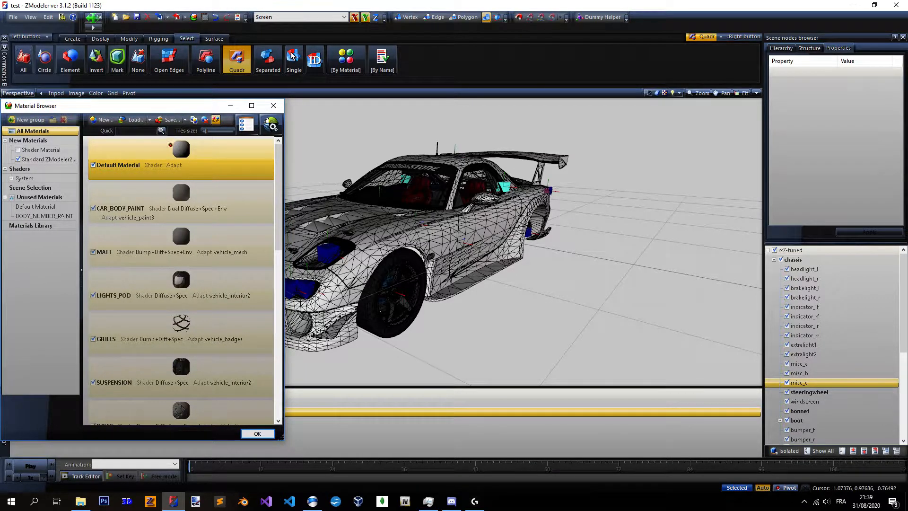
Inspect the headlight and lower lamp units at the car's front left corner, both close up and from farther away.
{"action": "scroll", "coordinate": [563, 208], "scroll_direction": "down", "scroll_amount": 4}
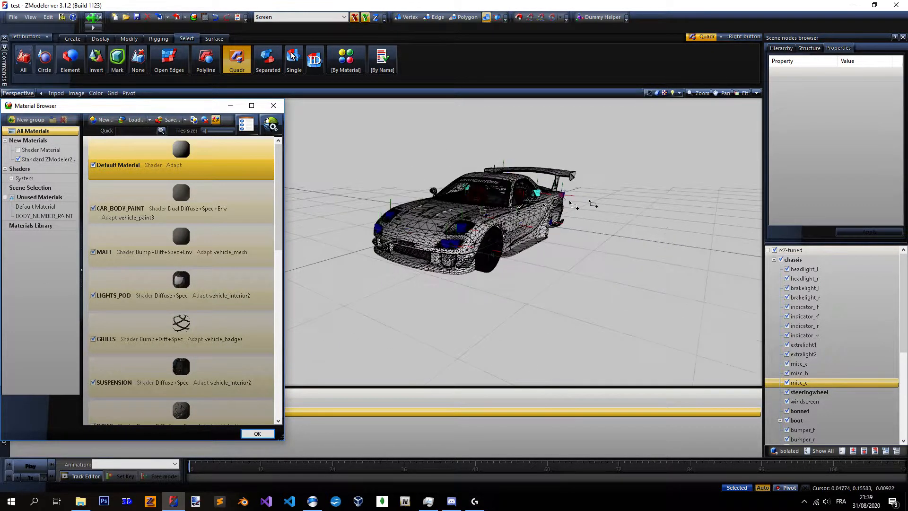
{"action": "scroll", "coordinate": [475, 234], "scroll_direction": "up", "scroll_amount": 3}
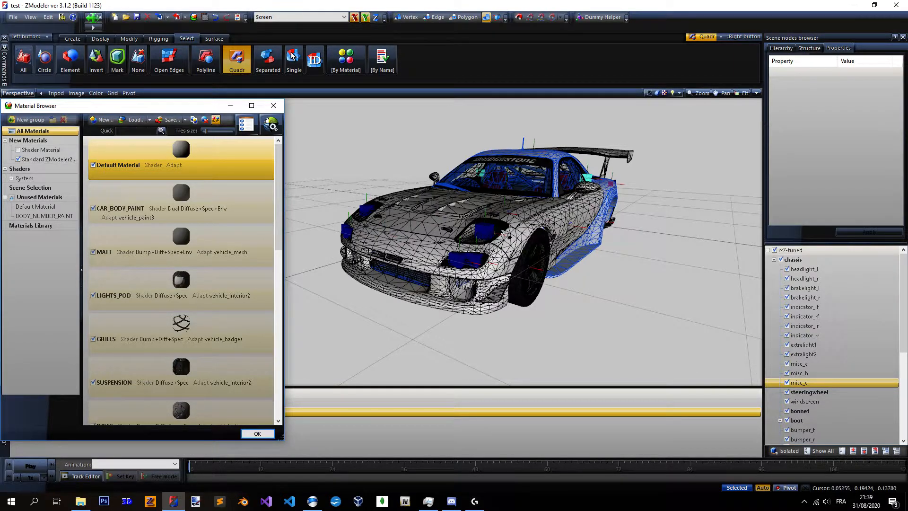
{"action": "scroll", "coordinate": [526, 235], "scroll_direction": "up", "scroll_amount": 6}
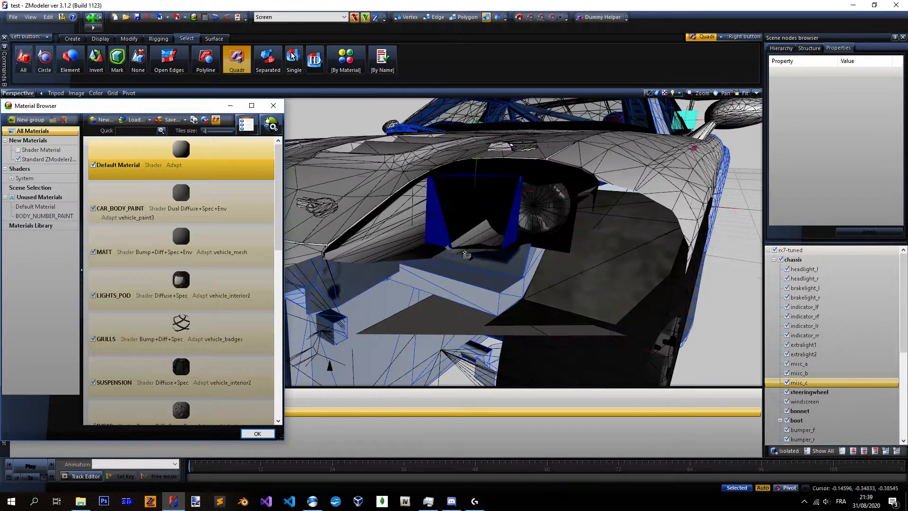
{"action": "scroll", "coordinate": [409, 239], "scroll_direction": "down", "scroll_amount": 3}
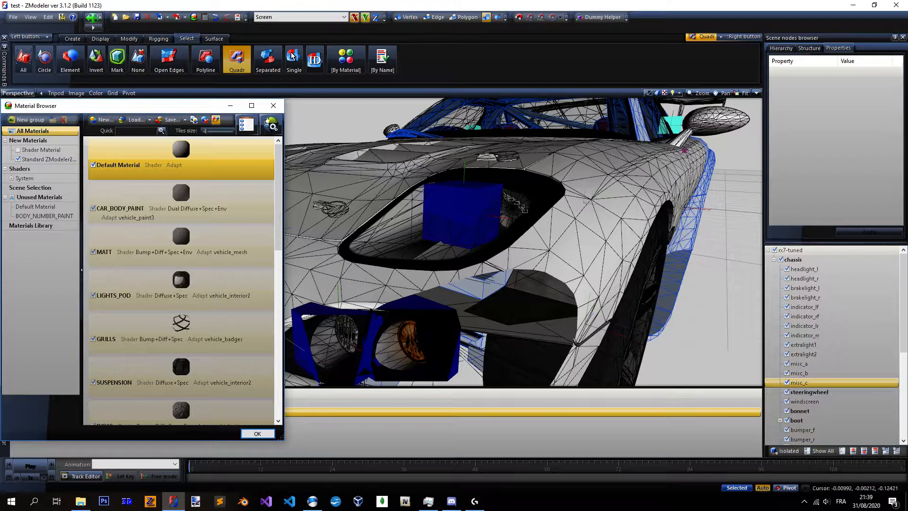
{"action": "scroll", "coordinate": [454, 211], "scroll_direction": "down", "scroll_amount": 4}
{"action": "scroll", "coordinate": [473, 213], "scroll_direction": "up", "scroll_amount": 2}
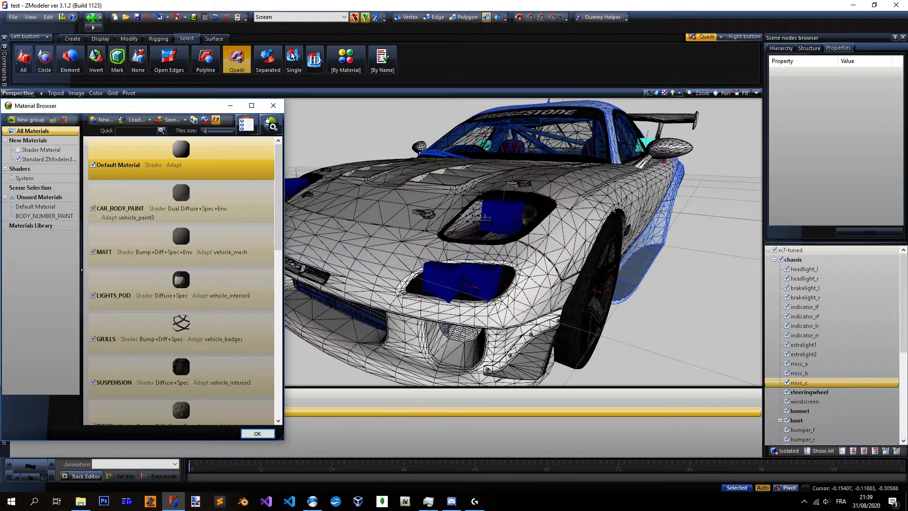
{"action": "scroll", "coordinate": [612, 225], "scroll_direction": "down", "scroll_amount": 2}
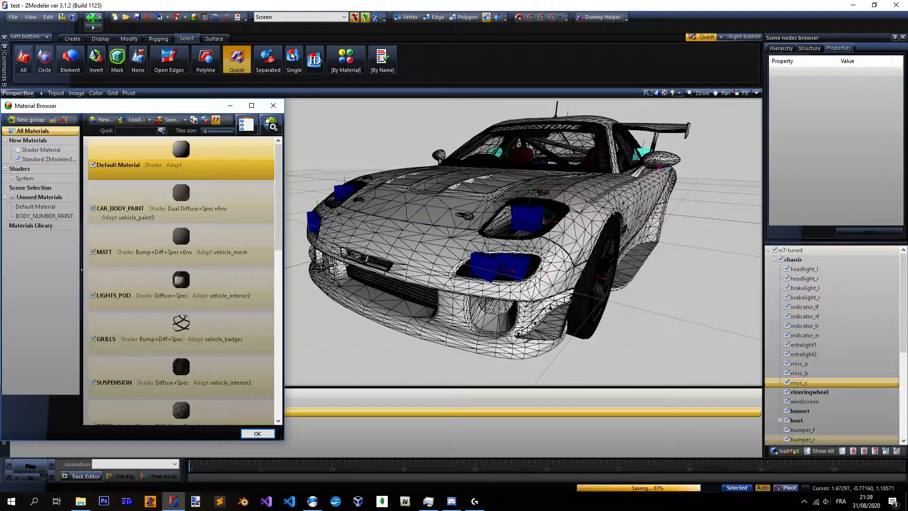
Isolate the misc_c mesh and switch to polygon level, facing the front left lamp units.
{"action": "left_click", "coordinate": [790, 452]}
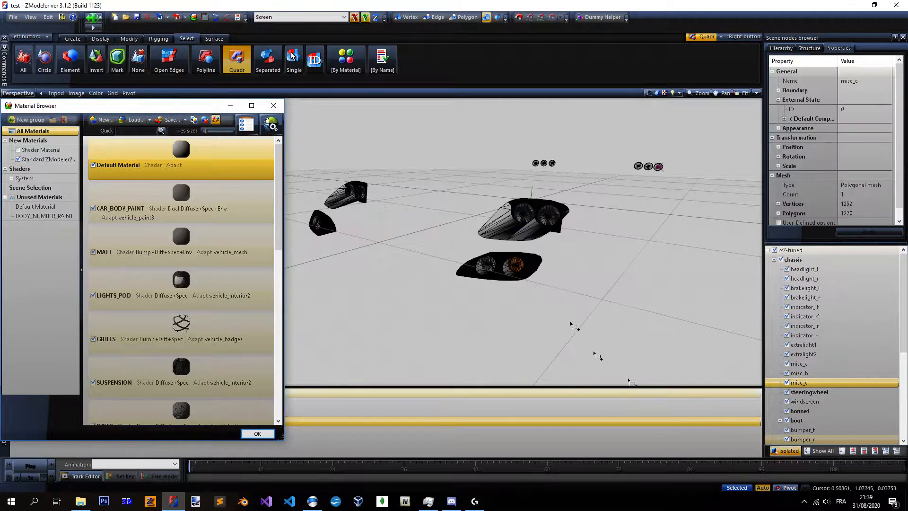
{"action": "key", "text": "1"}
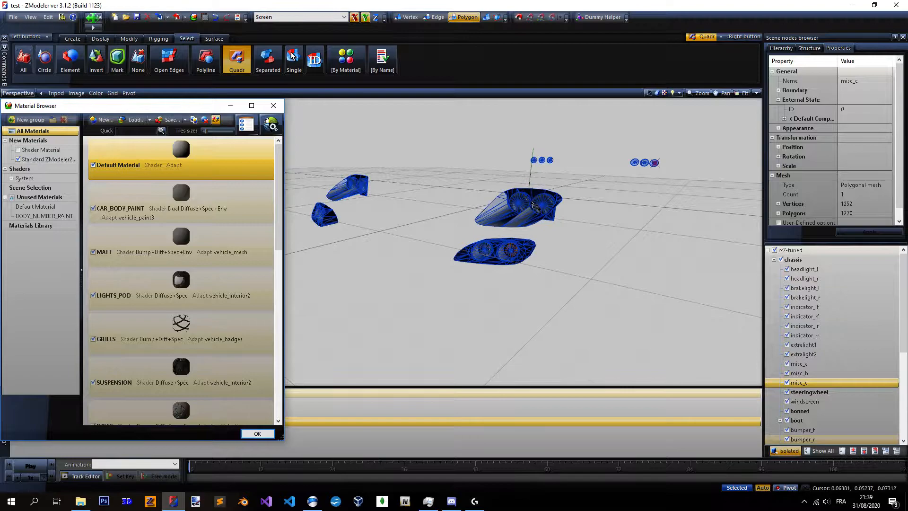
{"action": "key", "text": "3"}
{"action": "scroll", "coordinate": [535, 213], "scroll_direction": "up", "scroll_amount": 2}
{"action": "scroll", "coordinate": [535, 213], "scroll_direction": "down", "scroll_amount": 1}
{"action": "scroll", "coordinate": [570, 218], "scroll_direction": "up", "scroll_amount": 1}
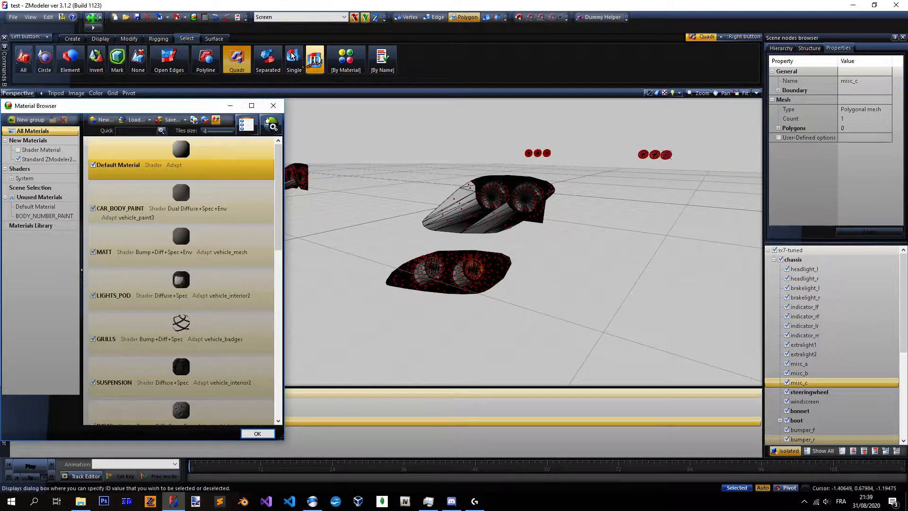
Select the four round lenses of the front left headlight and lower lamp using the Separated tool.
{"action": "left_click", "coordinate": [267, 59]}
{"action": "right_click", "coordinate": [493, 192]}
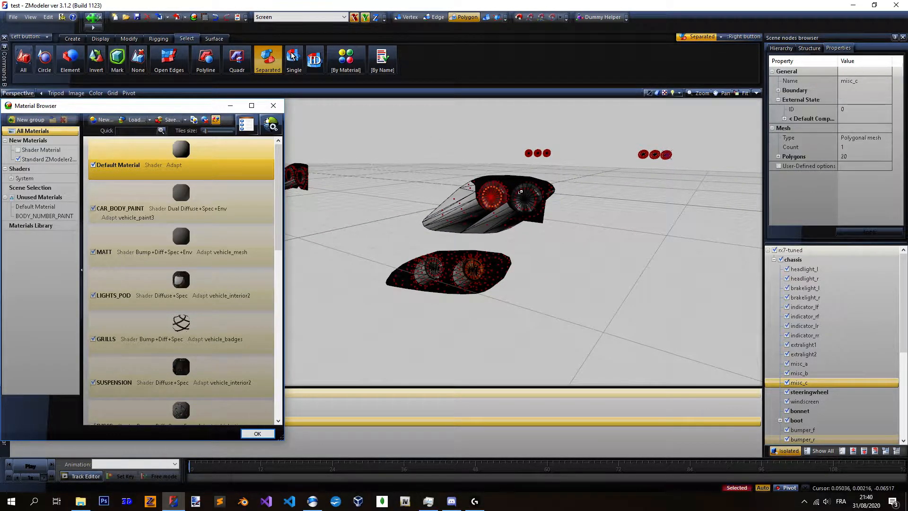
{"action": "right_click", "coordinate": [525, 197]}
{"action": "right_click", "coordinate": [471, 266]}
{"action": "right_click", "coordinate": [434, 267]}
Add the four round lenses of the front right headlight and lower lamp to the polygon selection.
{"action": "scroll", "coordinate": [700, 244], "scroll_direction": "down", "scroll_amount": 2}
{"action": "scroll", "coordinate": [496, 189], "scroll_direction": "up", "scroll_amount": 1}
{"action": "scroll", "coordinate": [439, 185], "scroll_direction": "up", "scroll_amount": 2}
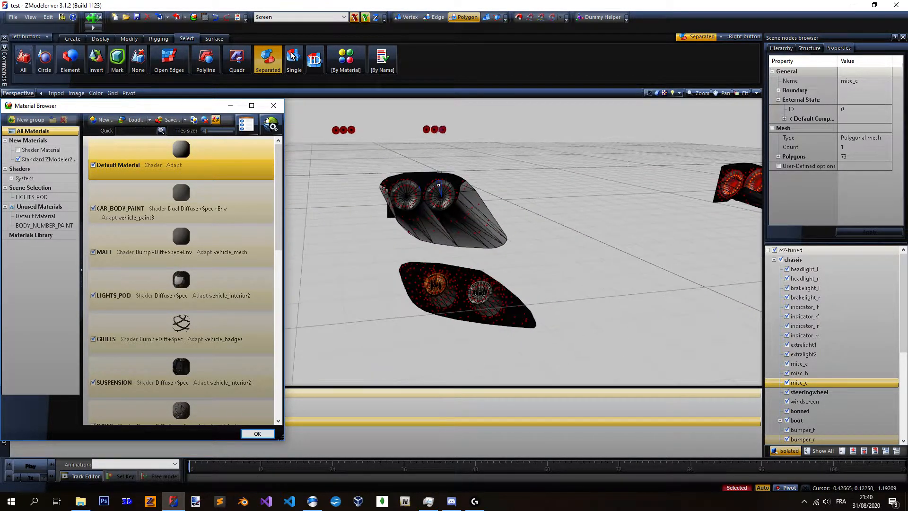
{"action": "right_click", "coordinate": [440, 193]}
{"action": "right_click", "coordinate": [407, 194]}
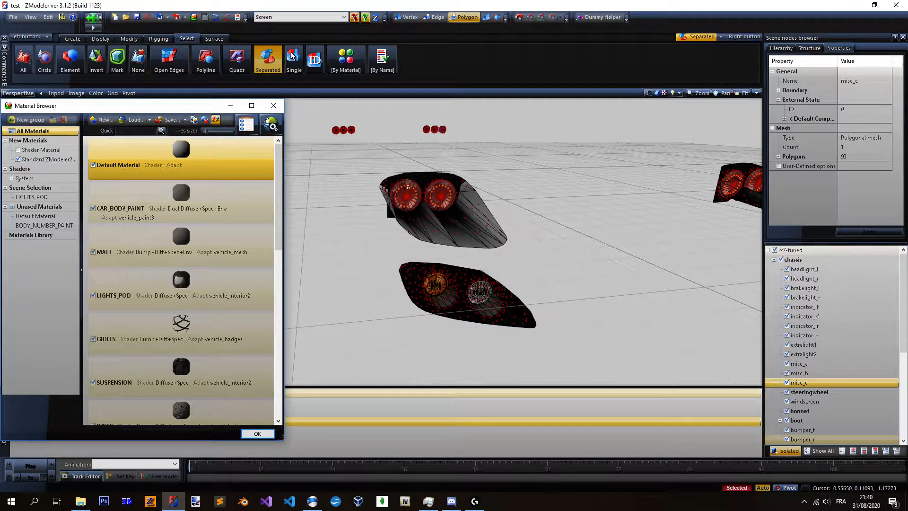
{"action": "right_click", "coordinate": [440, 282]}
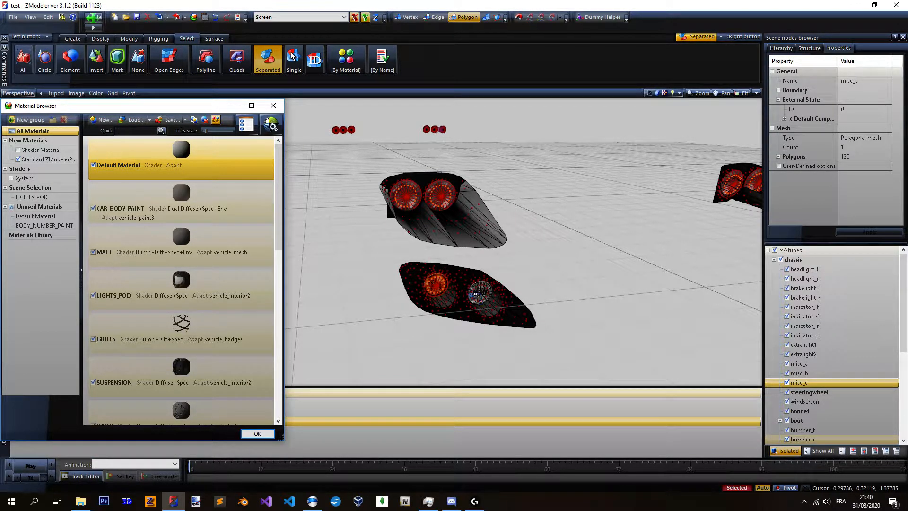
{"action": "right_click", "coordinate": [475, 294]}
Add the three round rear left lamp lenses to the polygon selection.
{"action": "scroll", "coordinate": [475, 294], "scroll_direction": "down", "scroll_amount": 5}
{"action": "middle_click_drag", "start_coordinate": [534, 209], "coordinate": [681, 194]}
{"action": "scroll", "coordinate": [458, 232], "scroll_direction": "up", "scroll_amount": 5}
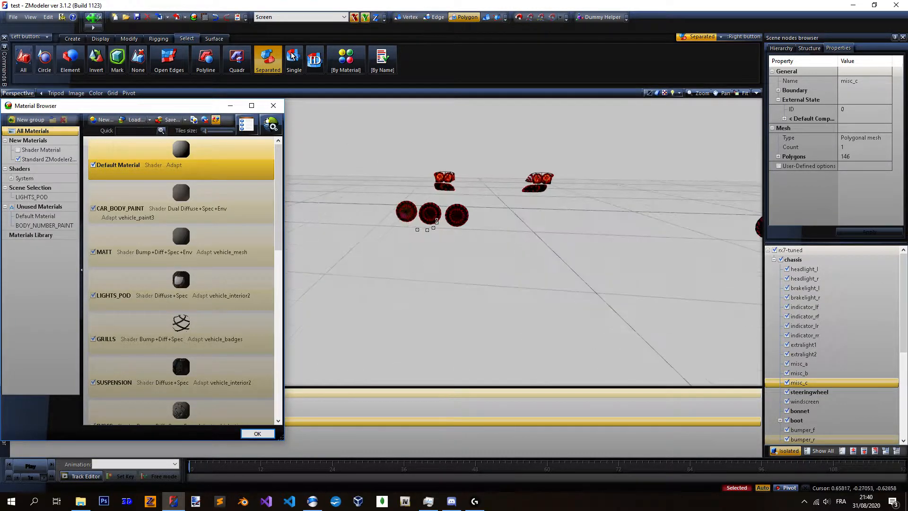
{"action": "scroll", "coordinate": [425, 220], "scroll_direction": "up", "scroll_amount": 3}
{"action": "right_click", "coordinate": [399, 210]}
{"action": "right_click", "coordinate": [436, 216]}
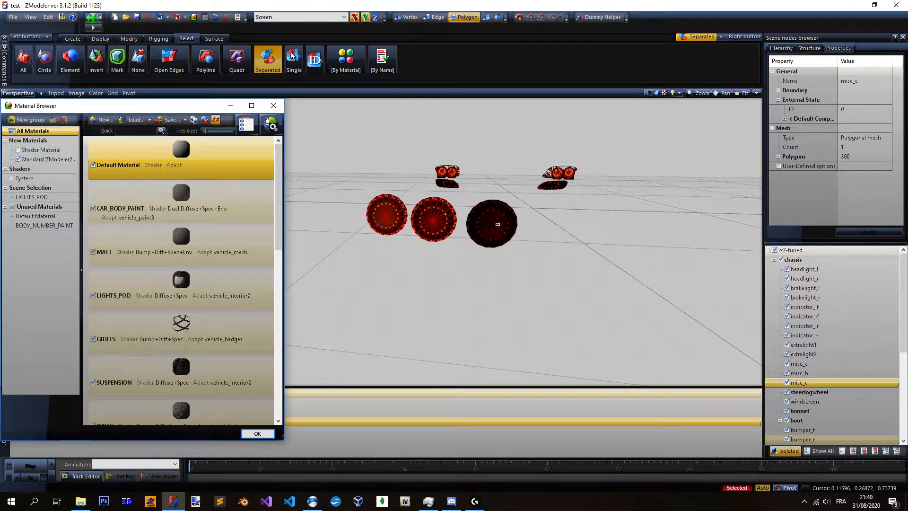
{"action": "right_click", "coordinate": [495, 223]}
Add the three round rear right lamp lenses to the polygon selection.
{"action": "scroll", "coordinate": [495, 223], "scroll_direction": "down", "scroll_amount": 4}
{"action": "middle_click_drag", "start_coordinate": [614, 239], "coordinate": [587, 245]}
{"action": "right_click", "coordinate": [585, 216]}
{"action": "right_click", "coordinate": [567, 217]}
{"action": "right_click", "coordinate": [538, 214]}
Turn off isolation to show the whole car and duplicate the LIGHTS_POD material.
{"action": "scroll", "coordinate": [538, 214], "scroll_direction": "down", "scroll_amount": 3}
{"action": "middle_click_drag", "start_coordinate": [538, 214], "coordinate": [509, 204]}
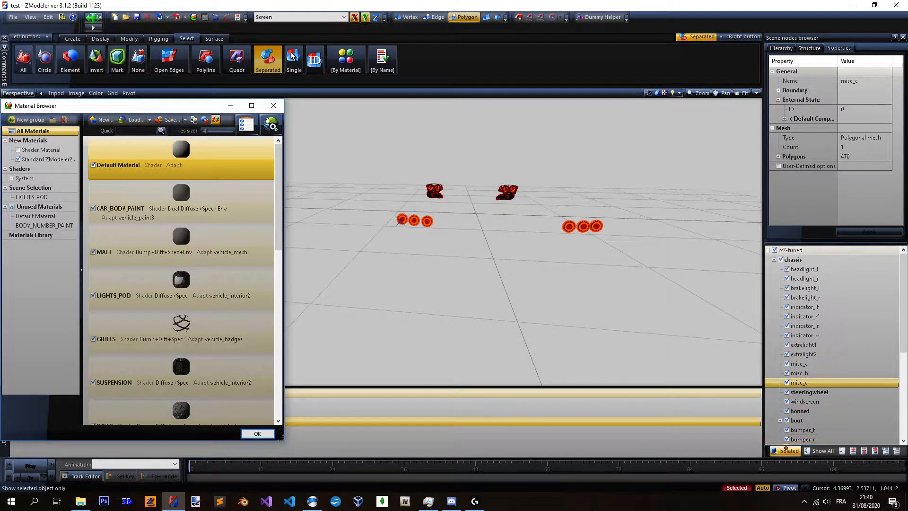
{"action": "left_click", "coordinate": [786, 450]}
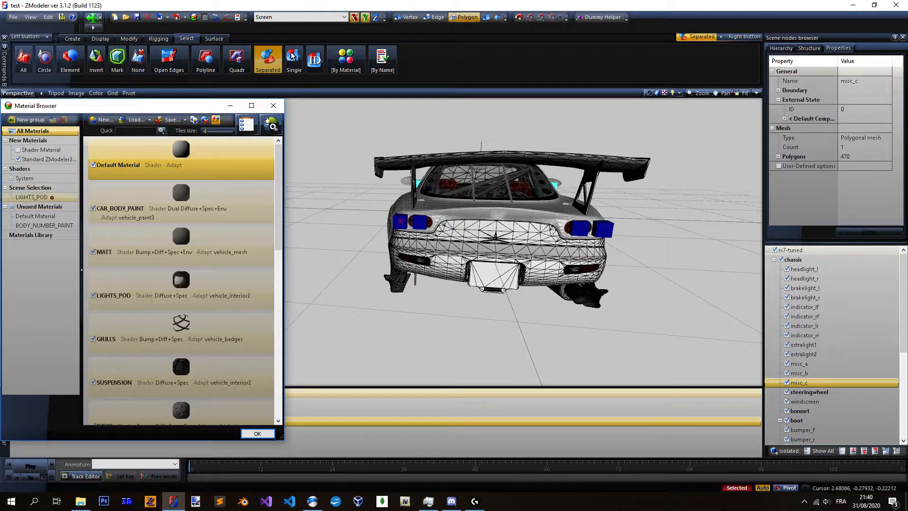
{"action": "left_click", "coordinate": [137, 283]}
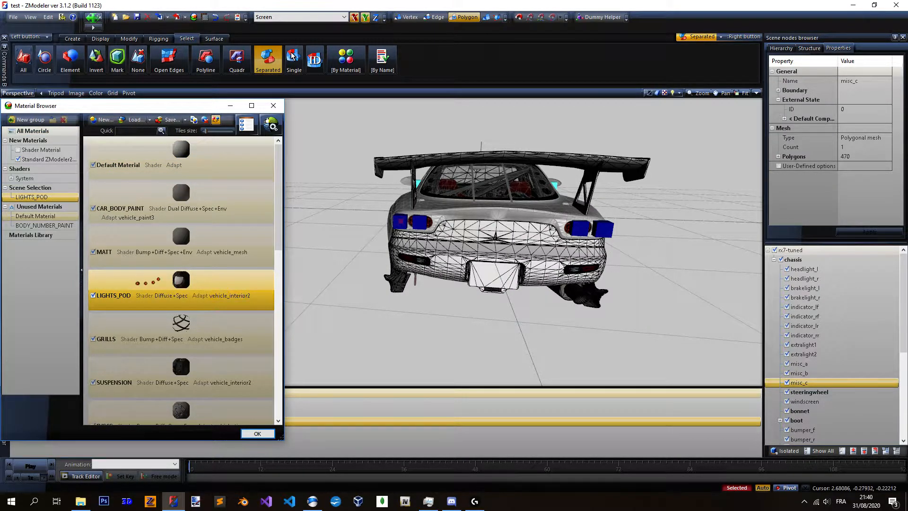
{"action": "left_click", "coordinate": [128, 237]}
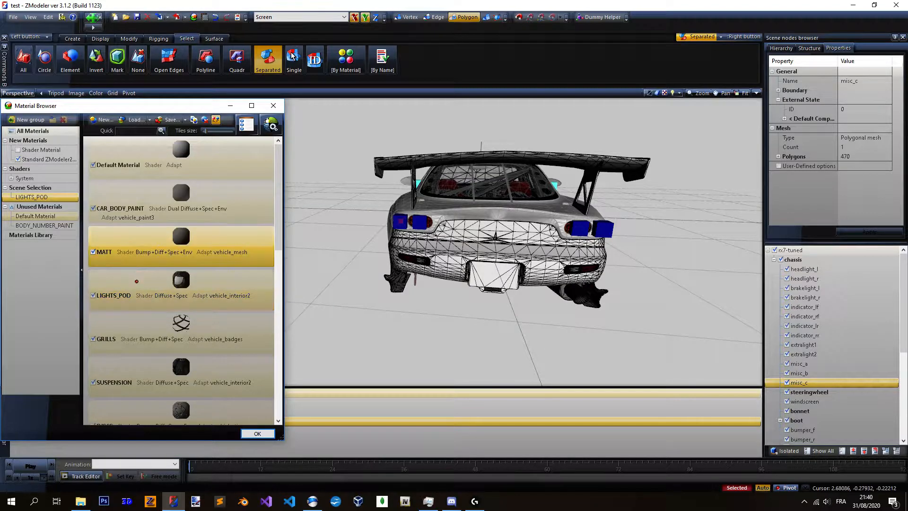
{"action": "left_click", "coordinate": [137, 281]}
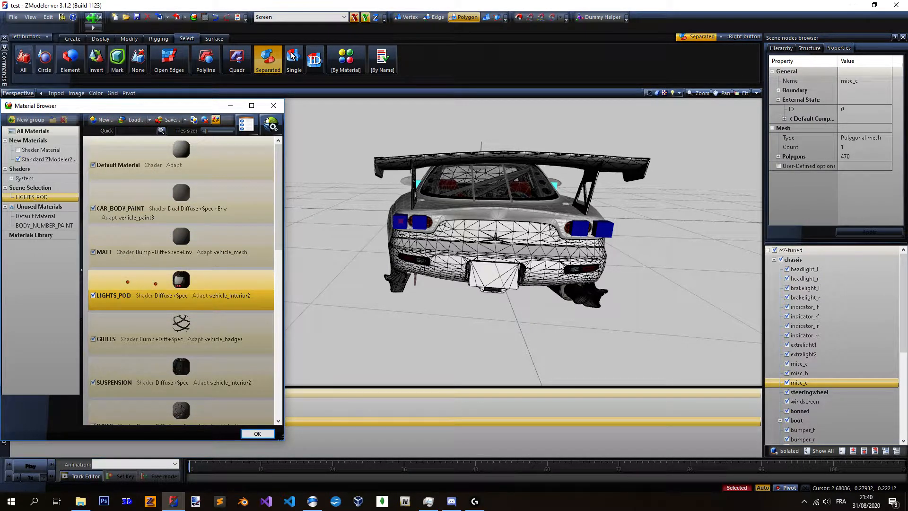
{"action": "left_click", "coordinate": [194, 120]}
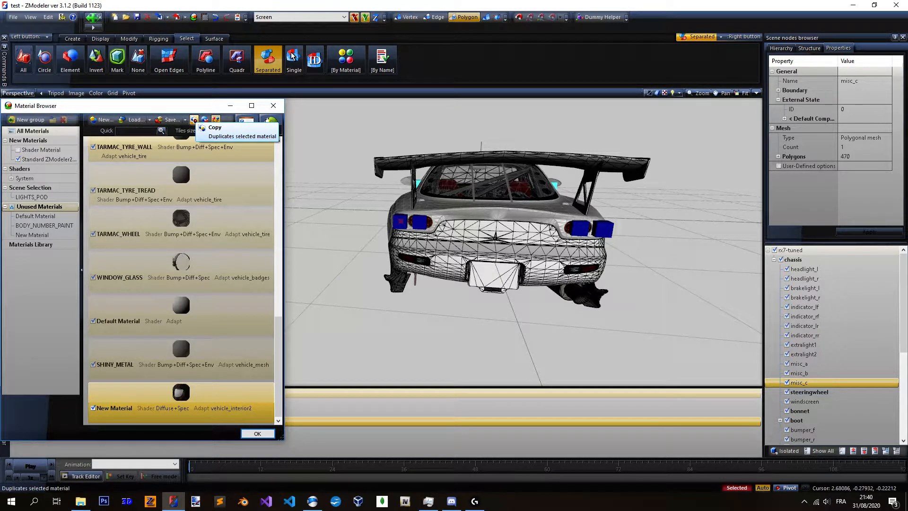
{"action": "left_click", "coordinate": [194, 119]}
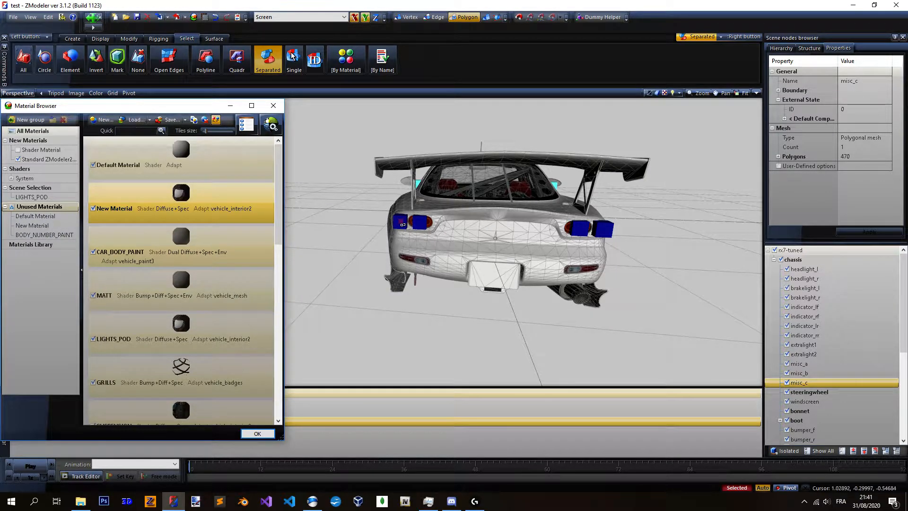
Examine the rear lamps and the back of the car from several angles and distances.
{"action": "scroll", "coordinate": [402, 223], "scroll_direction": "up", "scroll_amount": 3}
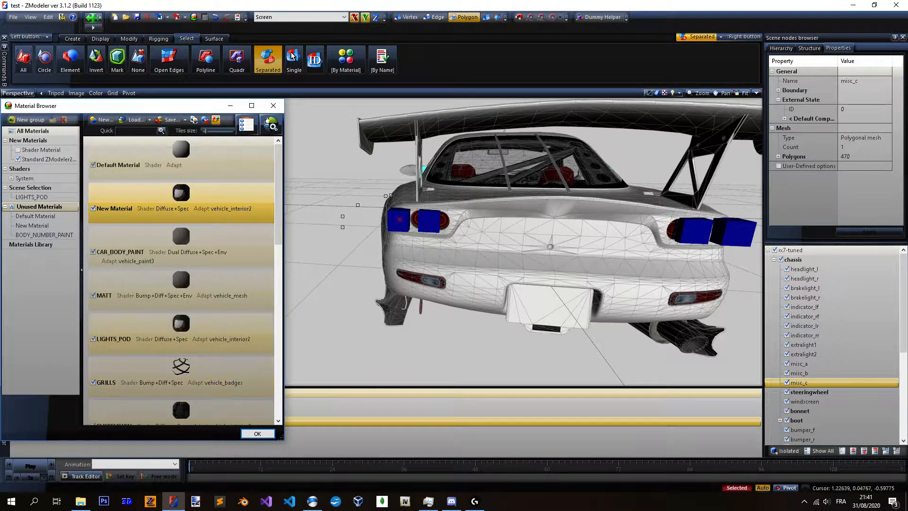
{"action": "scroll", "coordinate": [402, 221], "scroll_direction": "down", "scroll_amount": 3}
{"action": "middle_click_drag", "start_coordinate": [441, 222], "coordinate": [363, 243]}
{"action": "scroll", "coordinate": [423, 222], "scroll_direction": "down", "scroll_amount": 3}
{"action": "scroll", "coordinate": [473, 222], "scroll_direction": "up", "scroll_amount": 3}
{"action": "scroll", "coordinate": [486, 223], "scroll_direction": "down", "scroll_amount": 4}
{"action": "scroll", "coordinate": [438, 233], "scroll_direction": "up", "scroll_amount": 3}
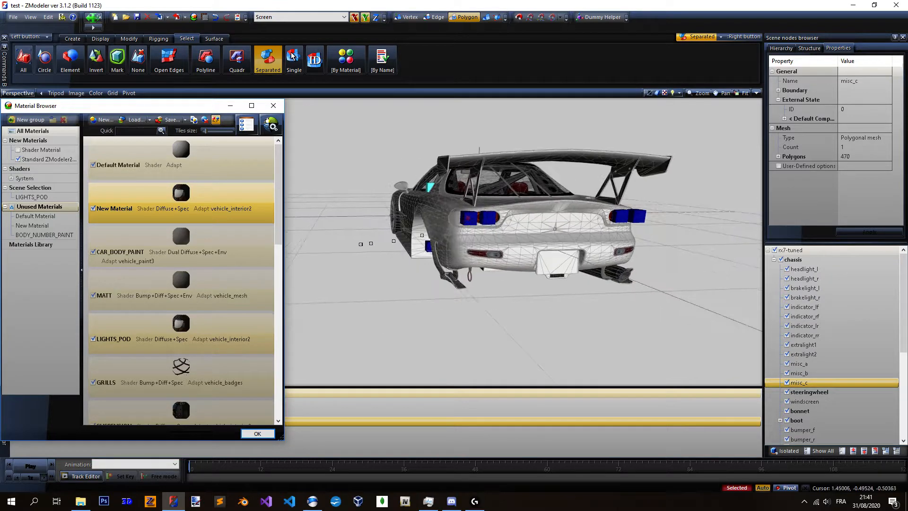
{"action": "scroll", "coordinate": [362, 243], "scroll_direction": "down", "scroll_amount": 2}
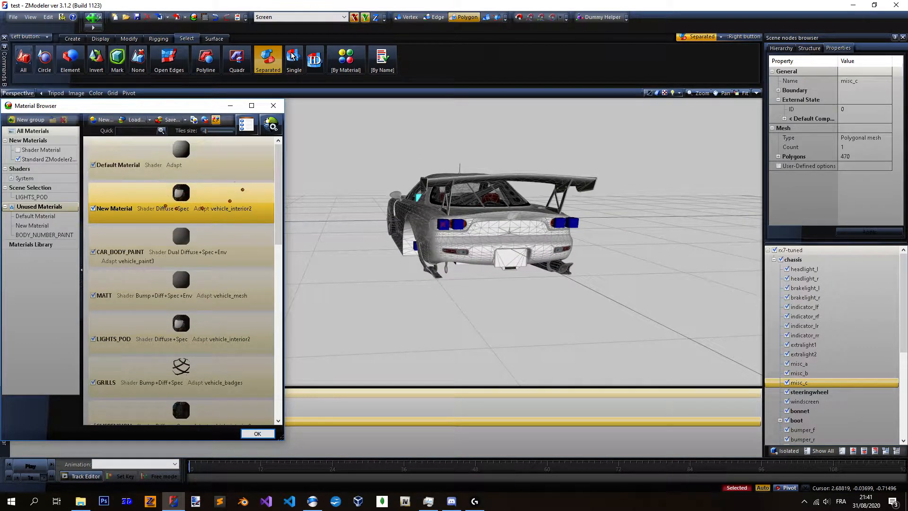
Assign the duplicated material to the selected lens polygons and rename it LIGHTS_POD_EMISSIVE.
{"action": "left_click_drag", "start_coordinate": [63, 194], "coordinate": [44, 188]}
{"action": "left_click", "coordinate": [122, 209]}
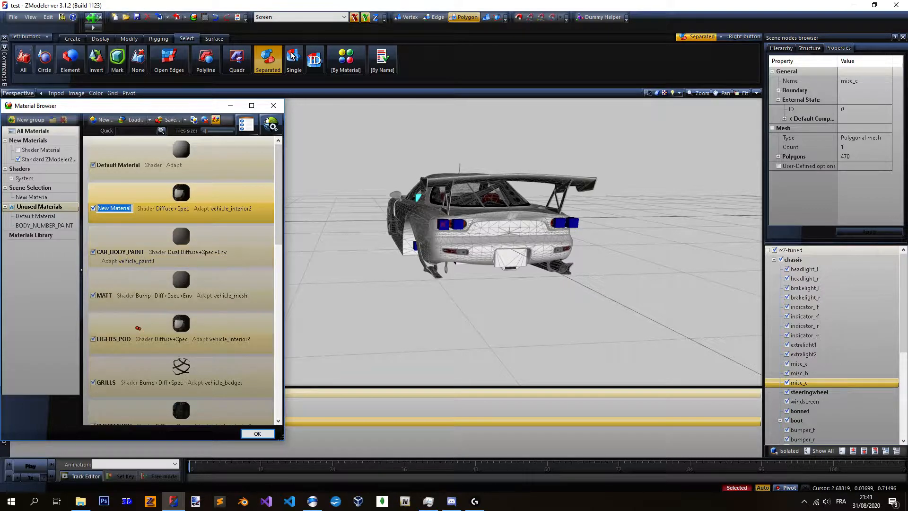
{"action": "type", "text": "LI"}
{"action": "type", "text": "GHTS_POD_EMISSIVE"}
{"action": "key", "text": "Return"}
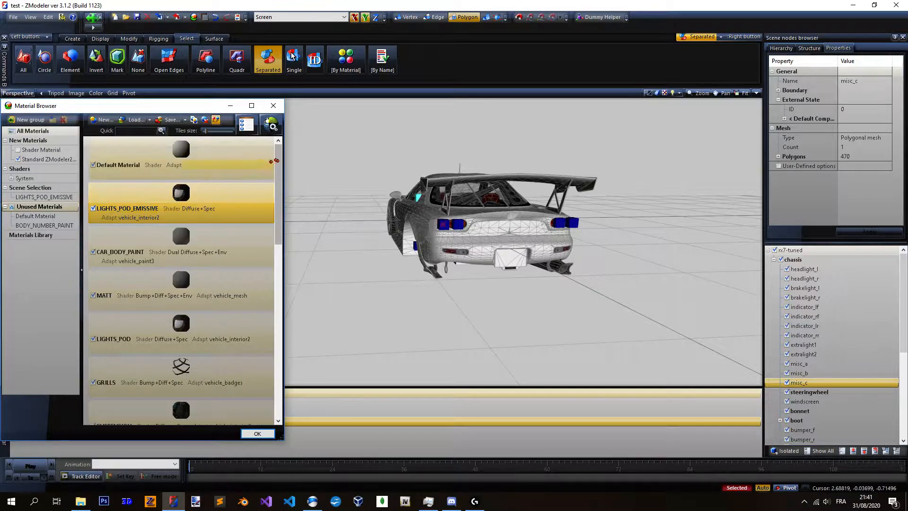
Adapt the LIGHTS_POD_EMISSIVE material to the GTAV vehicle generic shader vehicle_lightsemissive.
{"action": "left_click", "coordinate": [271, 125]}
{"action": "mouse_move", "coordinate": [293, 156]}
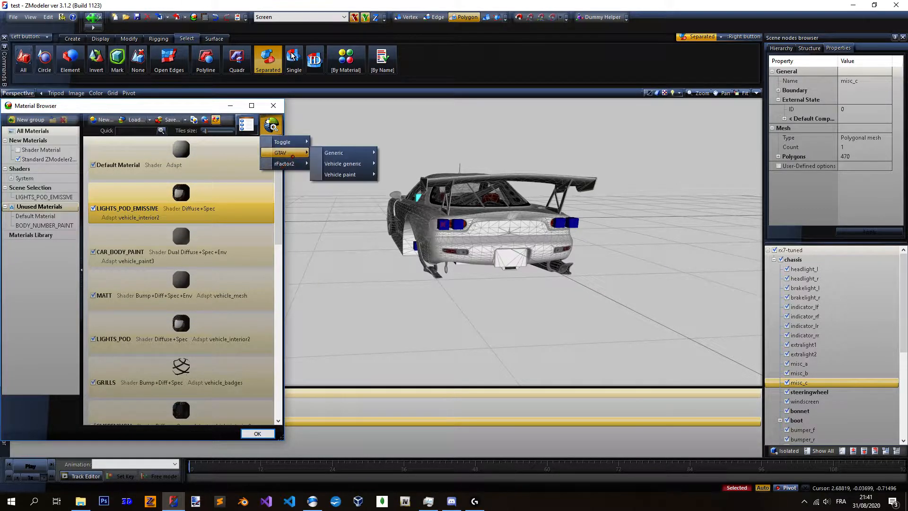
{"action": "mouse_move", "coordinate": [357, 164]}
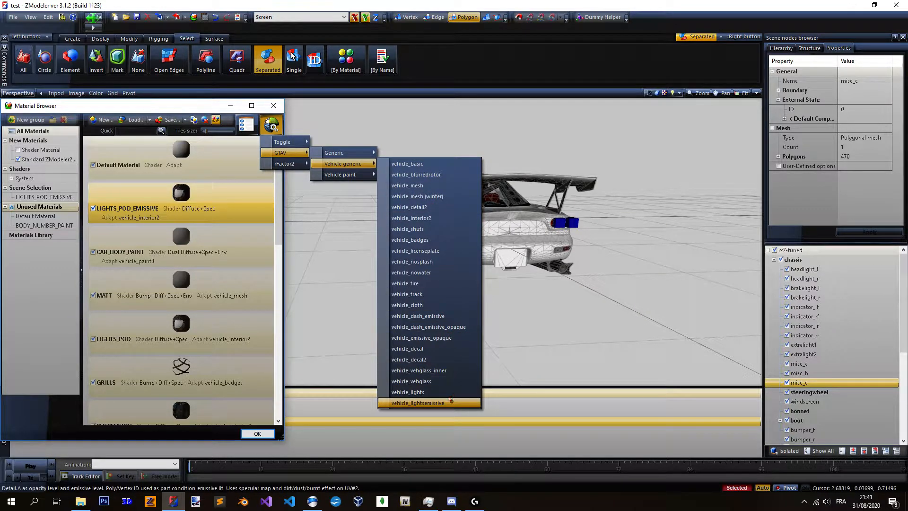
{"action": "left_click", "coordinate": [451, 402]}
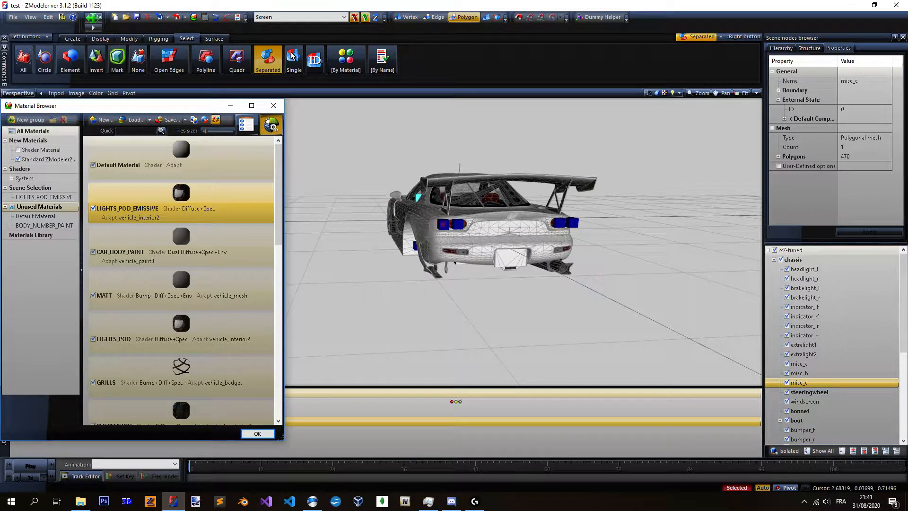
Set the MASK texture map of LIGHTS_POD_EMISSIVE to carbon_mesh_shader_spec.png from the vehshare group.
{"action": "double_click", "coordinate": [221, 197]}
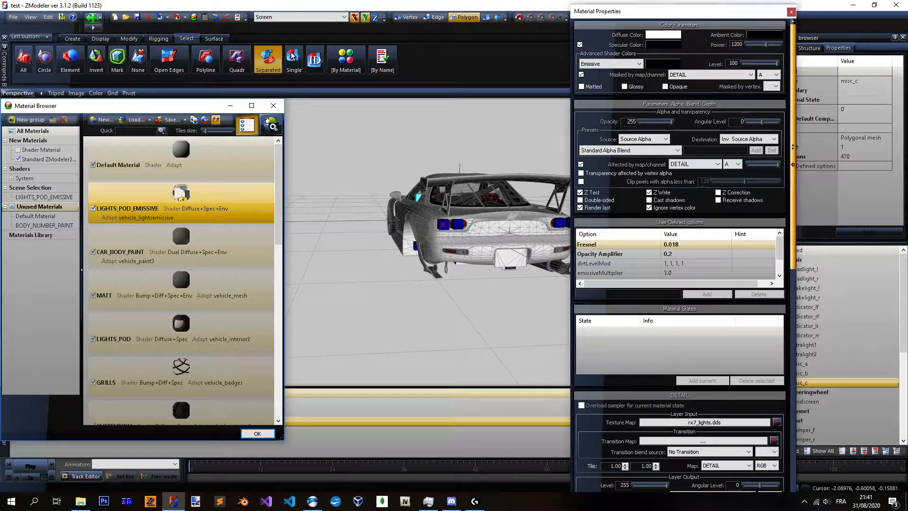
{"action": "scroll", "coordinate": [680, 260], "scroll_direction": "down", "scroll_amount": 6}
{"action": "scroll", "coordinate": [704, 265], "scroll_direction": "down", "scroll_amount": 1}
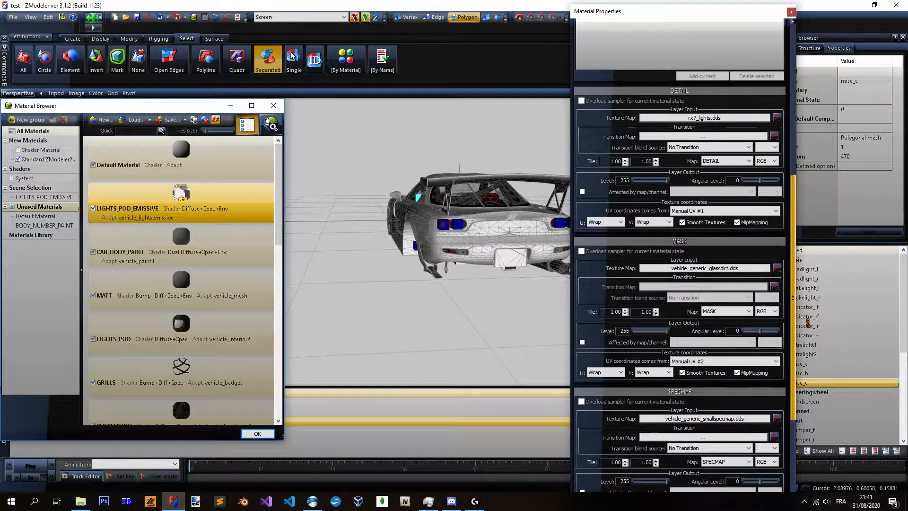
{"action": "left_click", "coordinate": [705, 249]}
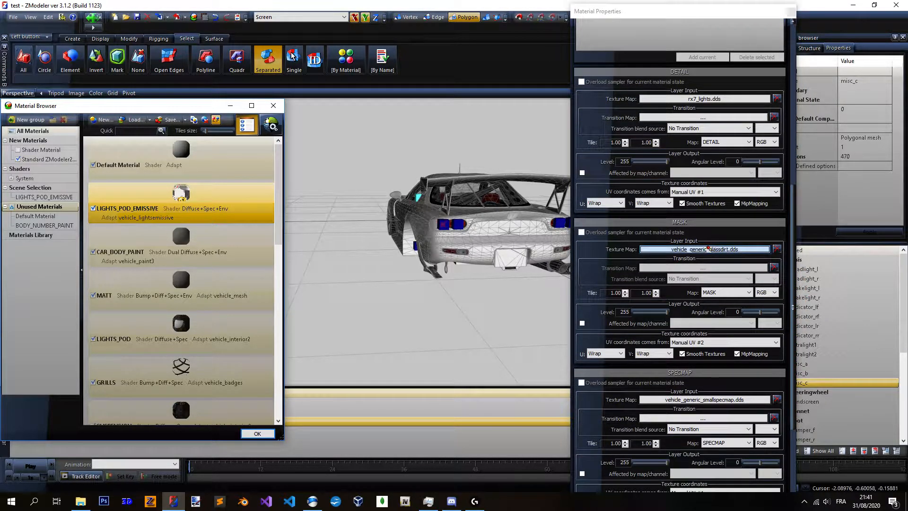
{"action": "double_click", "coordinate": [705, 249]}
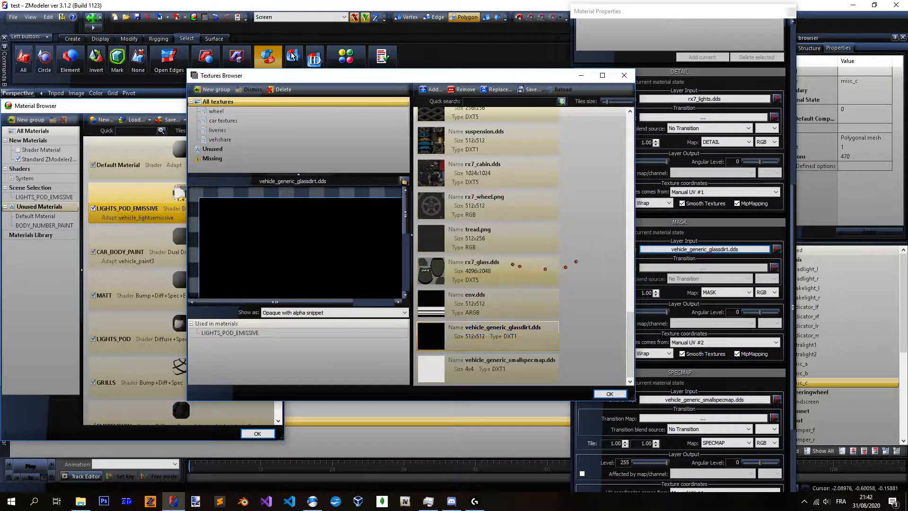
{"action": "left_click", "coordinate": [255, 141]}
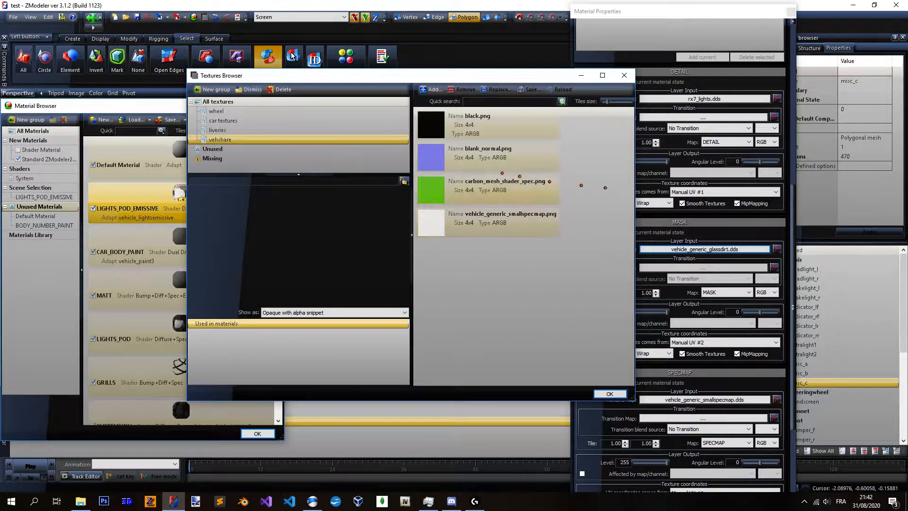
{"action": "double_click", "coordinate": [511, 188]}
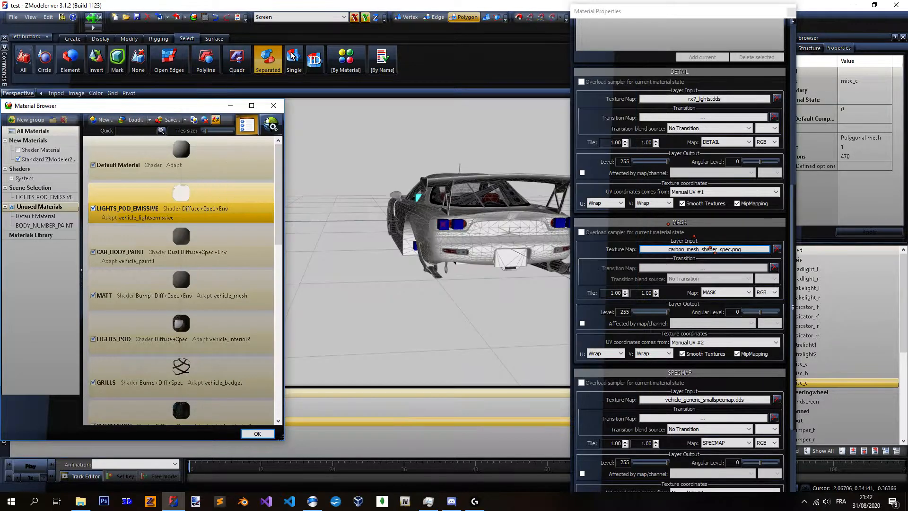
Set the SPECMAP texture map to vehicle_generic_smallspecmap.png from the vehshare group, then close the material properties and the Material Browser.
{"action": "double_click", "coordinate": [704, 399]}
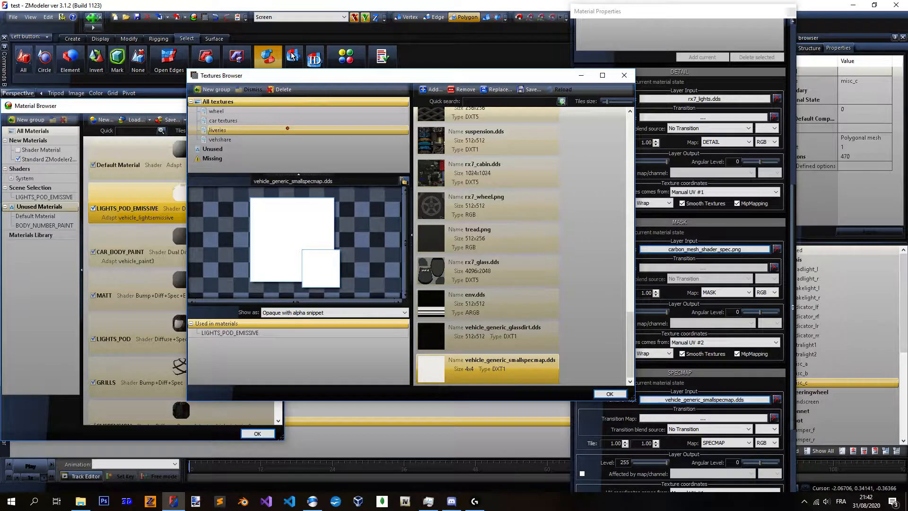
{"action": "left_click", "coordinate": [284, 139]}
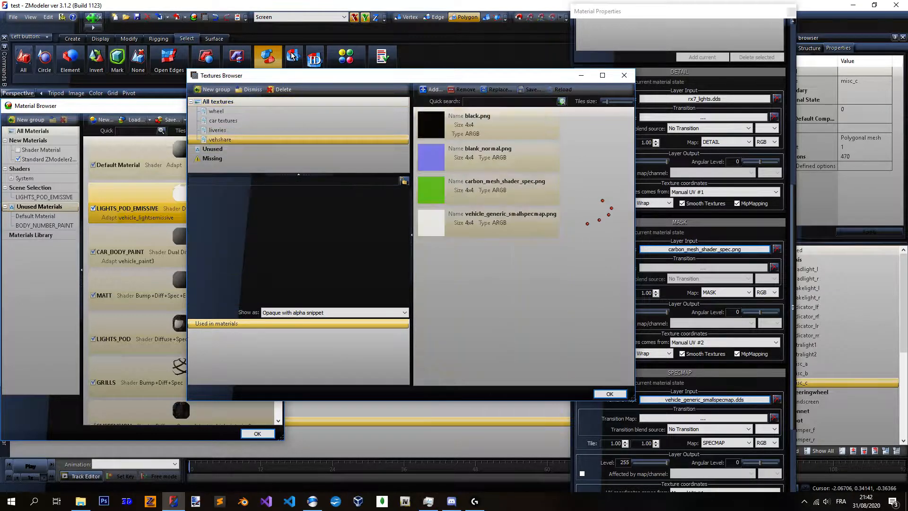
{"action": "double_click", "coordinate": [511, 222]}
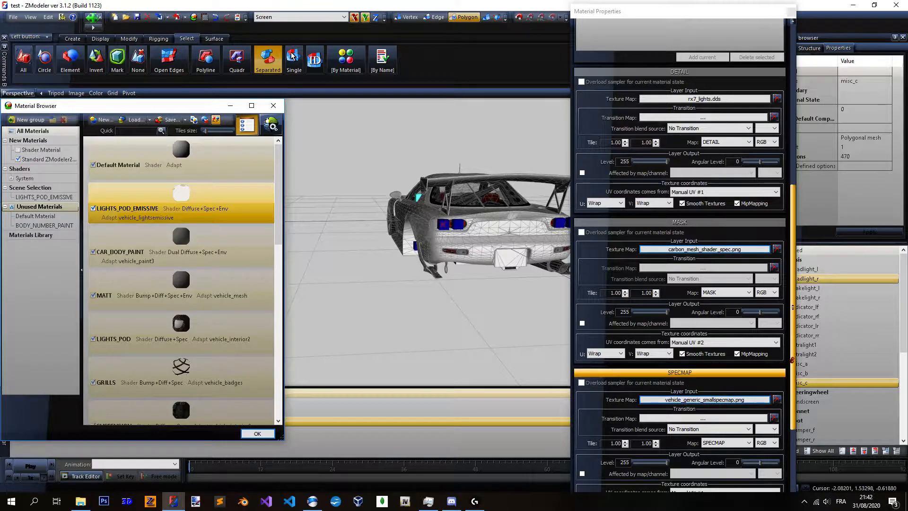
{"action": "left_click", "coordinate": [790, 13]}
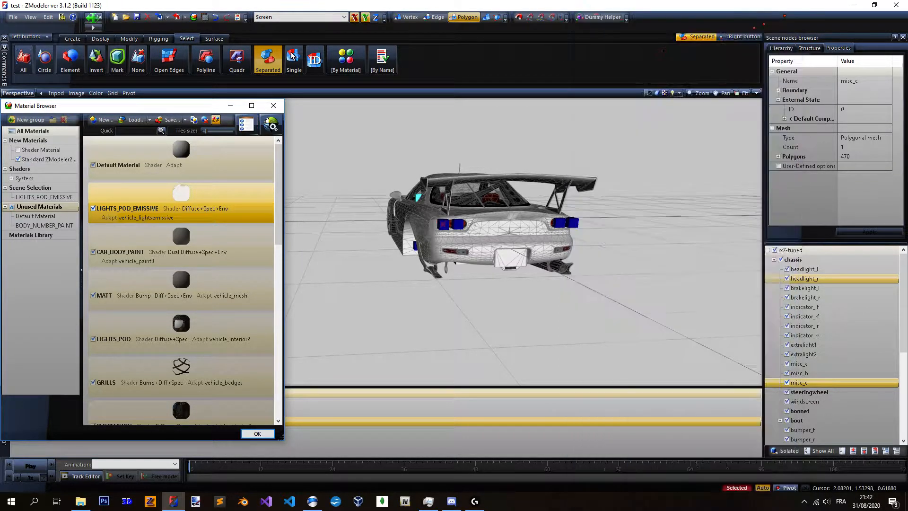
{"action": "left_click", "coordinate": [274, 105]}
{"action": "scroll", "coordinate": [411, 227], "scroll_direction": "down", "scroll_amount": 3}
{"action": "middle_click_drag", "start_coordinate": [411, 227], "coordinate": [351, 223]}
{"action": "scroll", "coordinate": [351, 224], "scroll_direction": "up", "scroll_amount": 2}
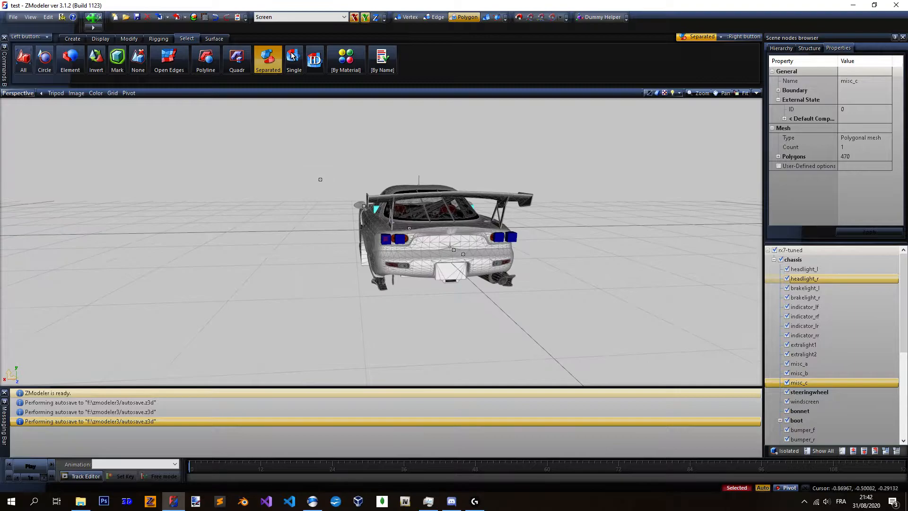
Apply a Quadr selection across the rear of the car, then switch from polygon level back to object level.
{"action": "left_click", "coordinate": [237, 59]}
{"action": "left_click_drag", "start_coordinate": [237, 107], "coordinate": [474, 307]}
{"action": "left_click", "coordinate": [488, 19]}
{"action": "middle_click_drag", "start_coordinate": [313, 187], "coordinate": [388, 195]}
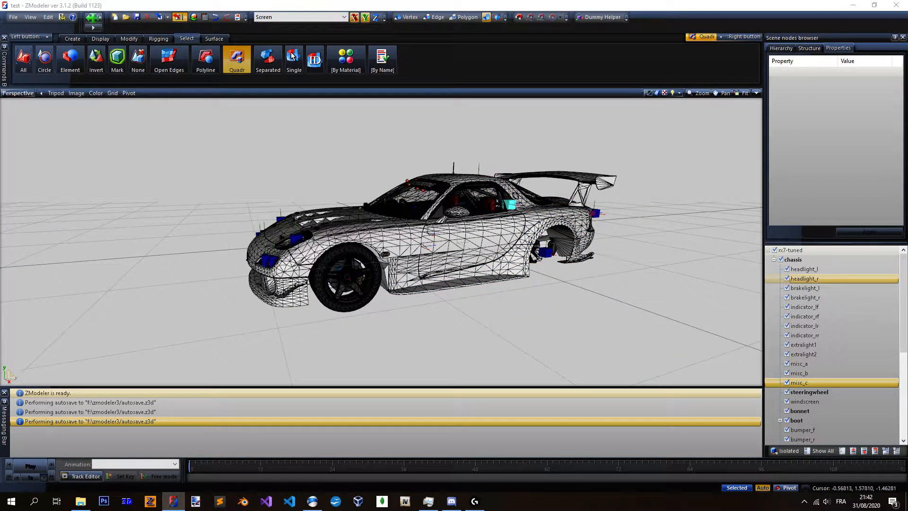
Begin exporting the model and change the destination from the nissan_s15 stream folder to the DDE 1T (F:) drive.
{"action": "left_click", "coordinate": [93, 17]}
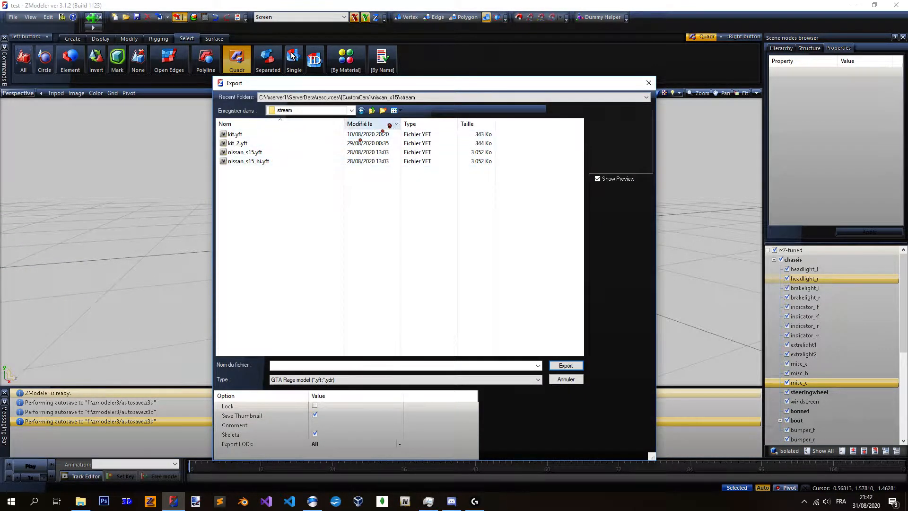
{"action": "left_click", "coordinate": [372, 110]}
{"action": "left_click", "coordinate": [371, 110]}
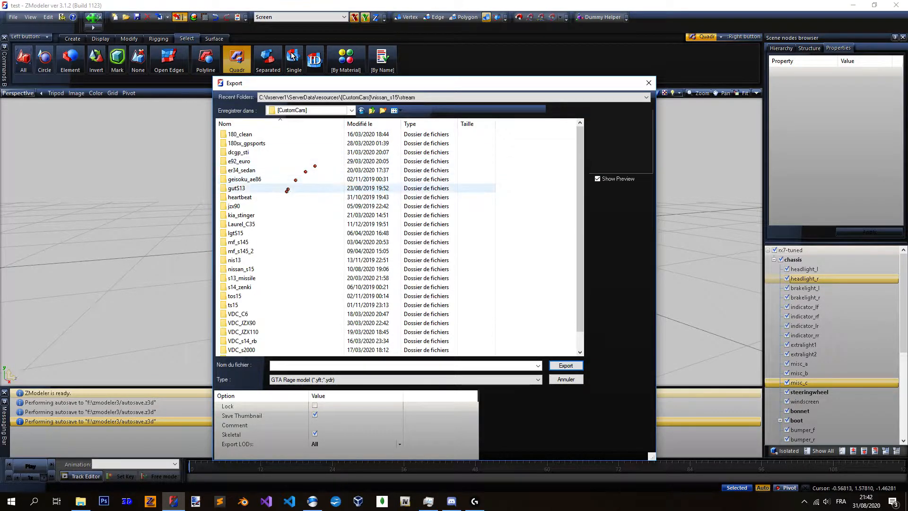
{"action": "left_click", "coordinate": [371, 110]}
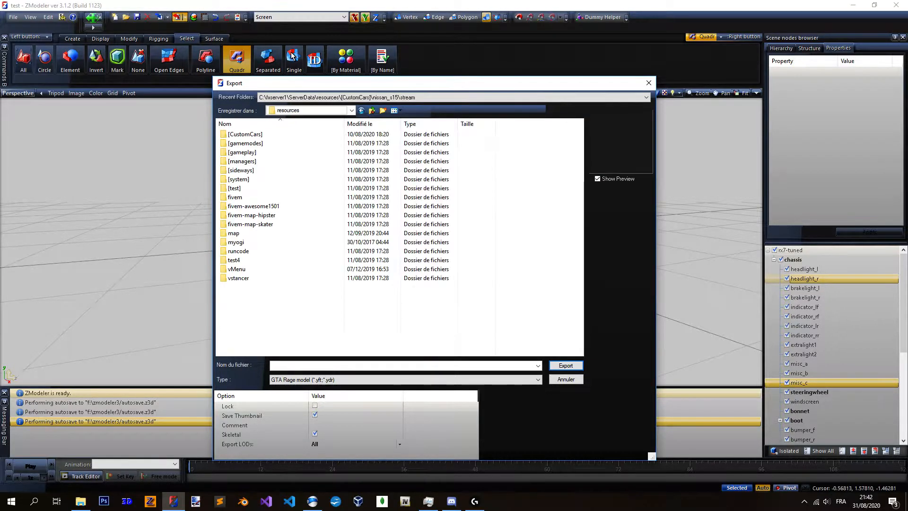
{"action": "double_click", "coordinate": [245, 134]}
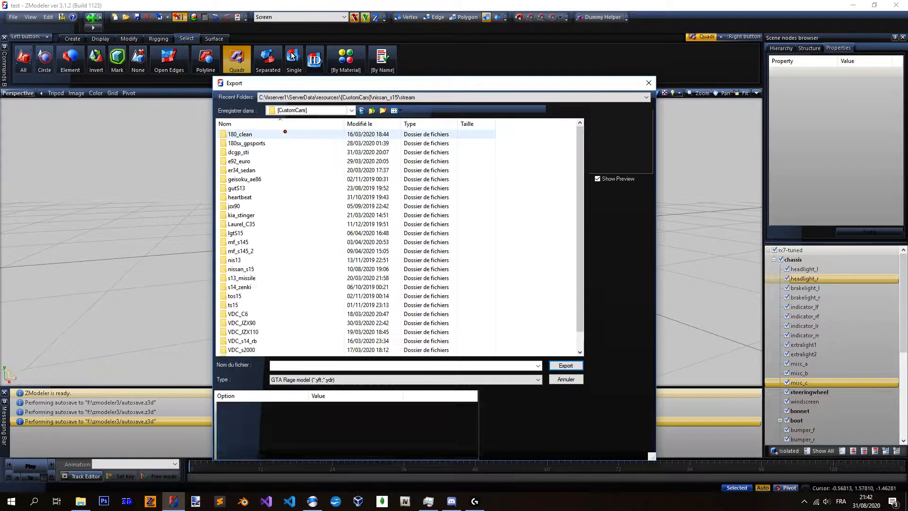
{"action": "scroll", "coordinate": [309, 242], "scroll_direction": "up", "scroll_amount": 1}
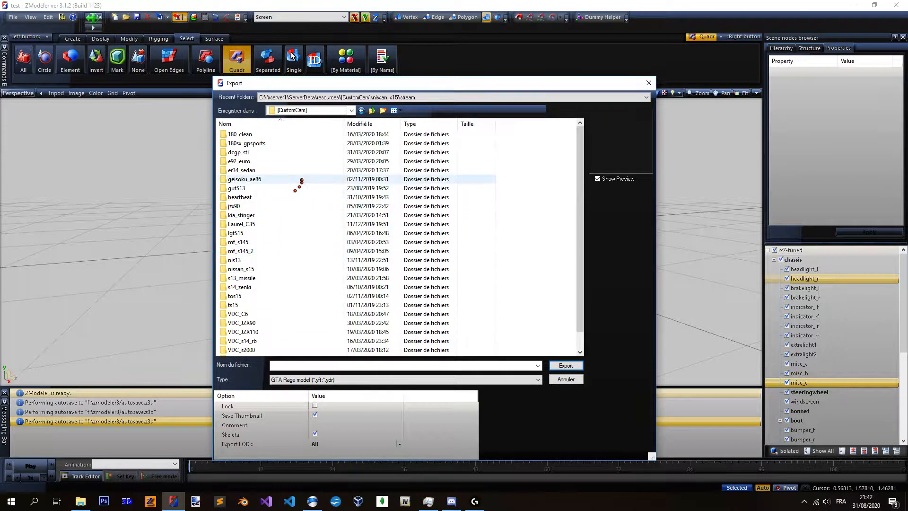
{"action": "scroll", "coordinate": [314, 265], "scroll_direction": "down", "scroll_amount": 1}
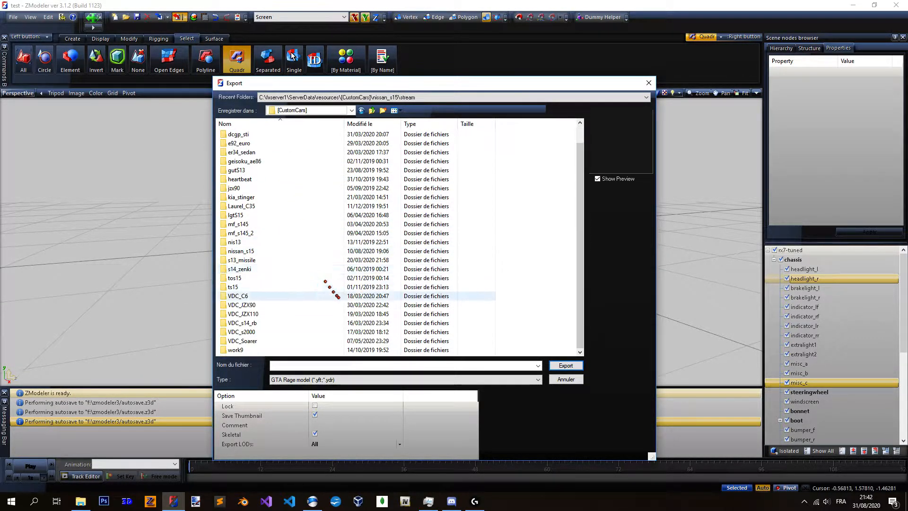
{"action": "left_click", "coordinate": [372, 110]}
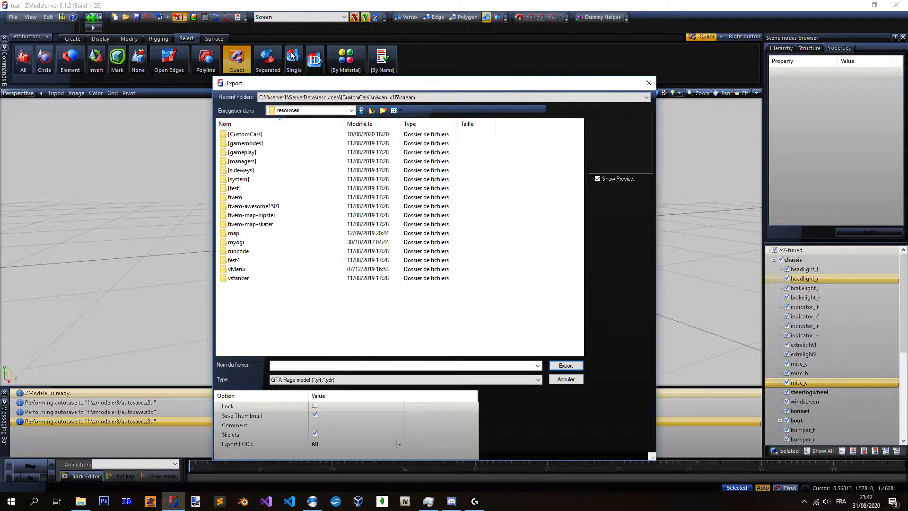
{"action": "left_click", "coordinate": [372, 110]}
{"action": "left_click", "coordinate": [372, 110]}
{"action": "left_click", "coordinate": [372, 110]}
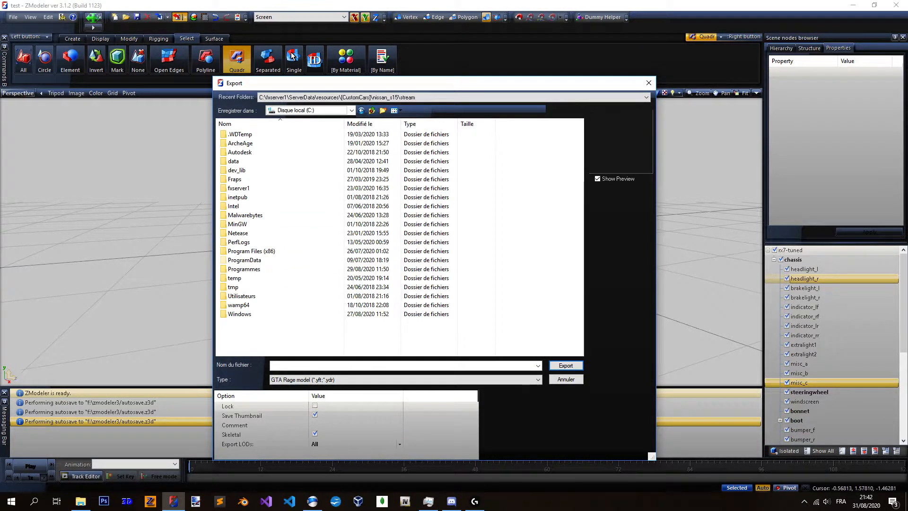
{"action": "left_click", "coordinate": [371, 110]}
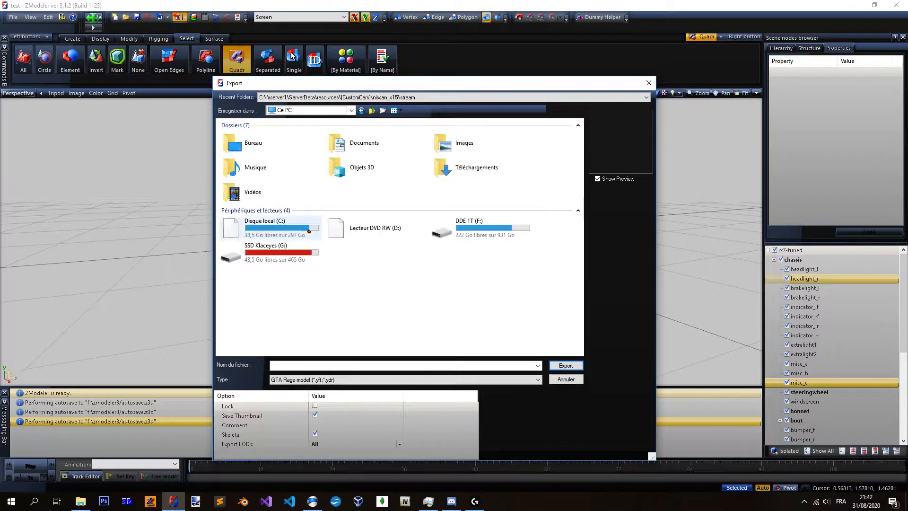
{"action": "double_click", "coordinate": [497, 229]}
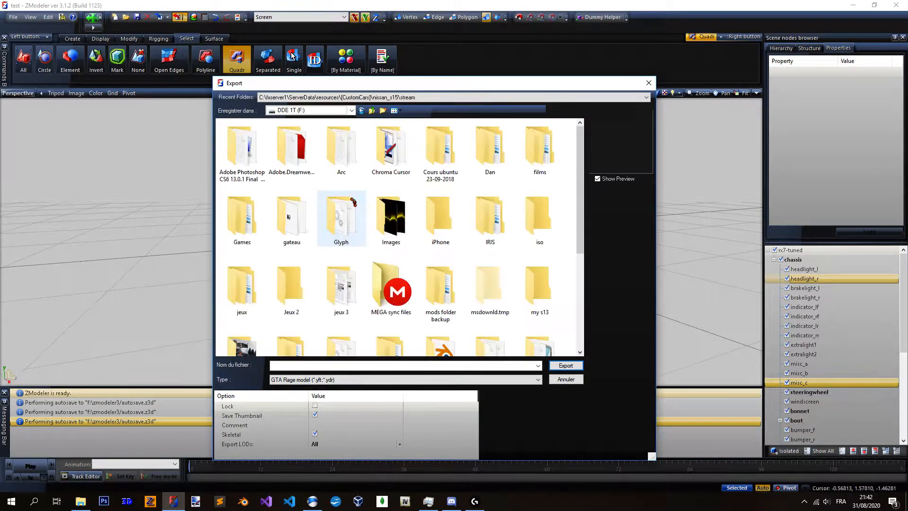
Set the export destination to the export folder inside truc gta 5, Grid's RX-7 drift tune.
{"action": "key", "text": "t"}
{"action": "key", "text": "t"}
{"action": "key", "text": "t"}
{"action": "key", "text": "Return"}
{"action": "key", "text": "g"}
{"action": "key", "text": "g"}
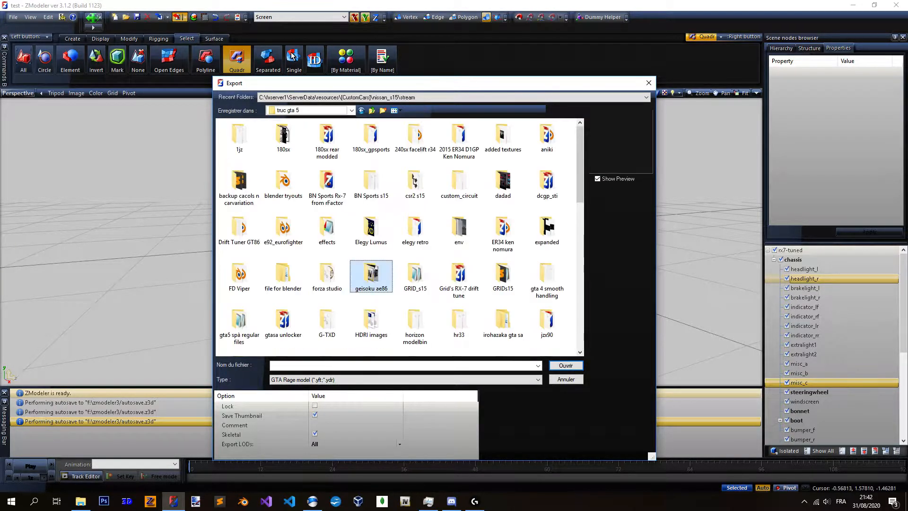
{"action": "key", "text": "Return"}
{"action": "key", "text": "e"}
{"action": "key", "text": "Return"}
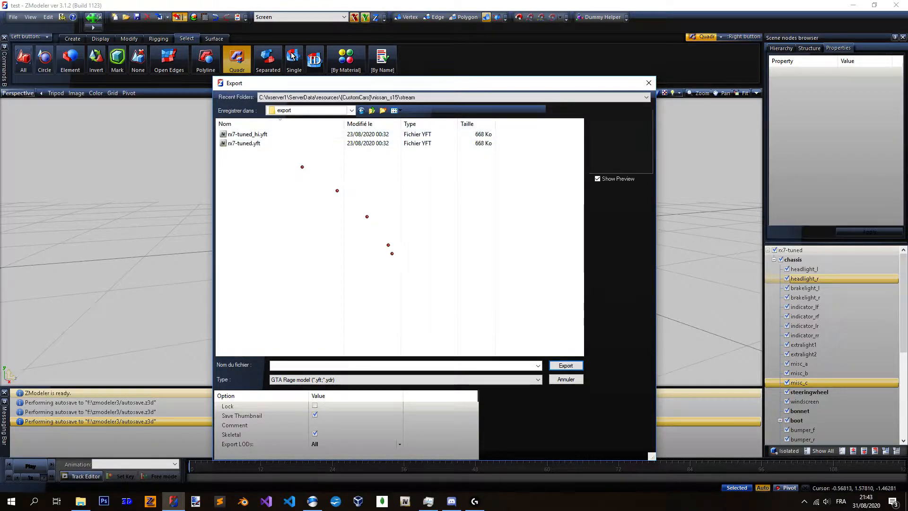
Delete the old rx7-tuned_hi.yft and rx7-tuned.yft files from the export folder.
{"action": "key", "text": "r"}
{"action": "key", "text": "Delete"}
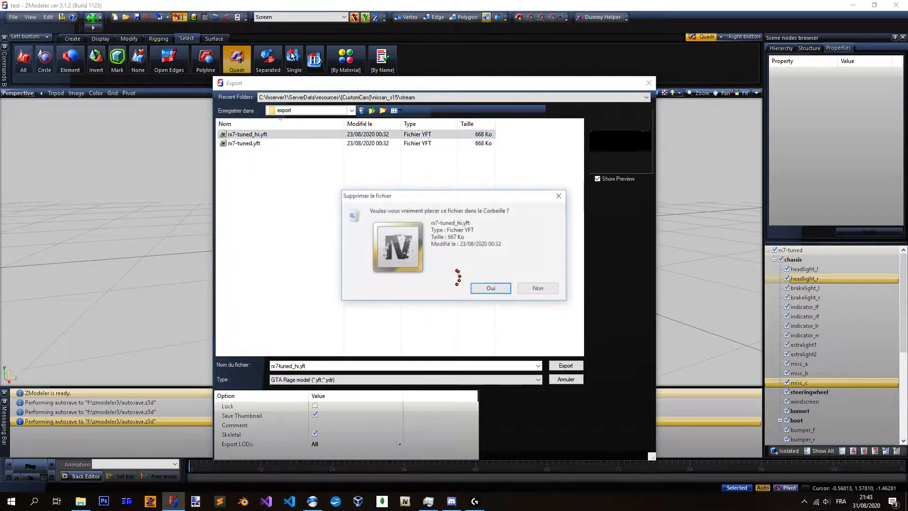
{"action": "left_click", "coordinate": [488, 289]}
{"action": "key", "text": "r"}
{"action": "key", "text": "Delete"}
{"action": "left_click", "coordinate": [488, 289]}
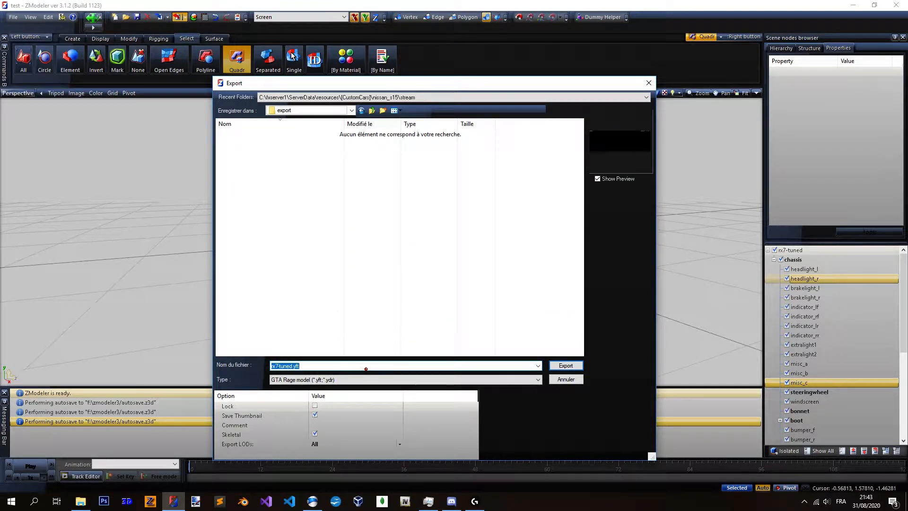
Export the car as rx7-tuned in the GTA Rage model format with all LODs.
{"action": "key", "text": "BackSpace"}
{"action": "key", "text": "BackSpace"}
{"action": "key", "text": "BackSpace"}
{"action": "key", "text": "BackSpace"}
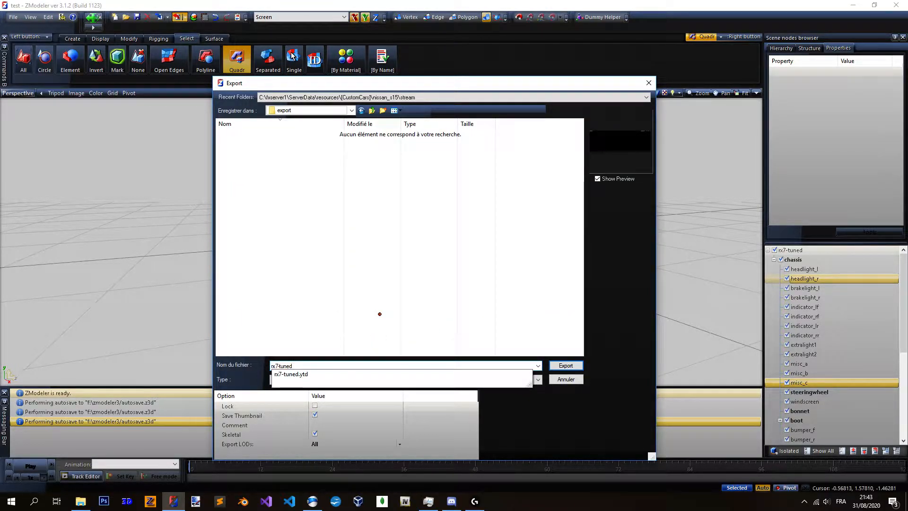
{"action": "key", "text": "Return"}
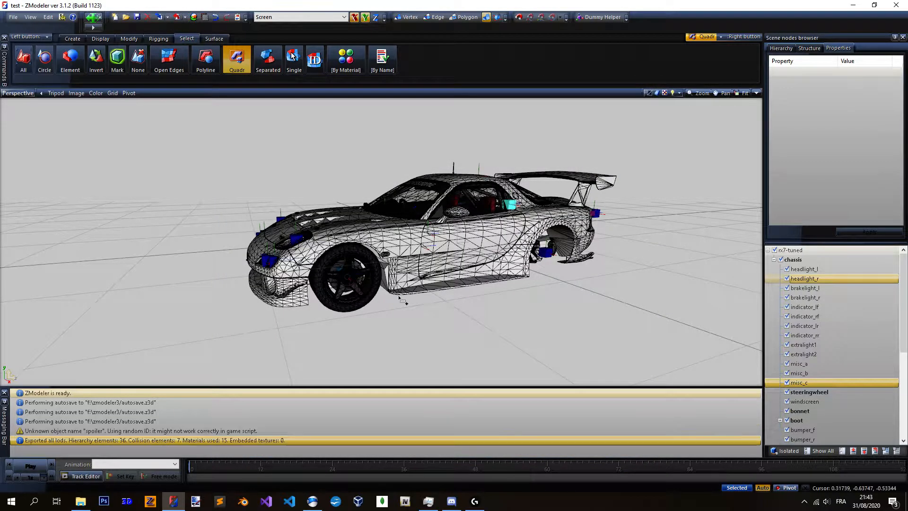
{"action": "mouse_move", "coordinate": [410, 302]}
{"action": "middle_mouse_down"}
{"action": "mouse_move", "coordinate": [416, 309]}
{"action": "mouse_move", "coordinate": [406, 306]}
{"action": "middle_mouse_up"}
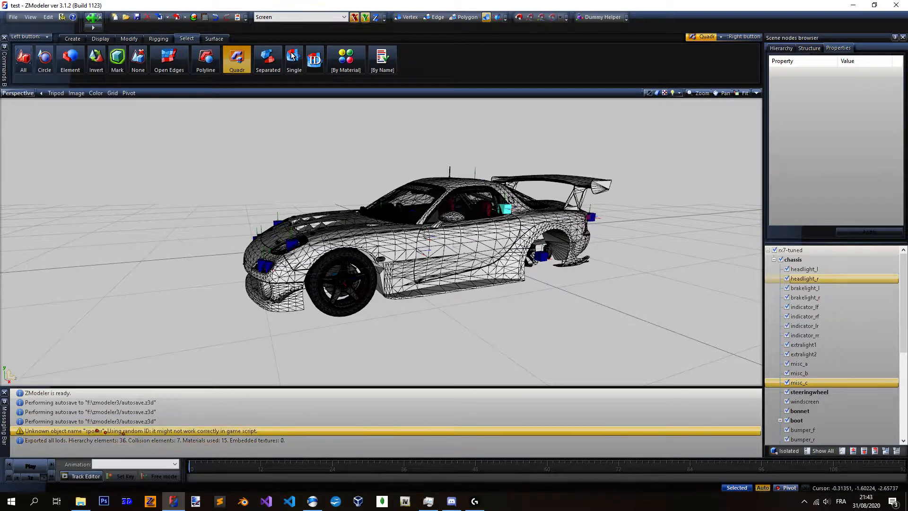
Rename the spoiler object under boot to misc_y and clear the message log.
{"action": "scroll", "coordinate": [836, 311], "scroll_direction": "down", "scroll_amount": 4}
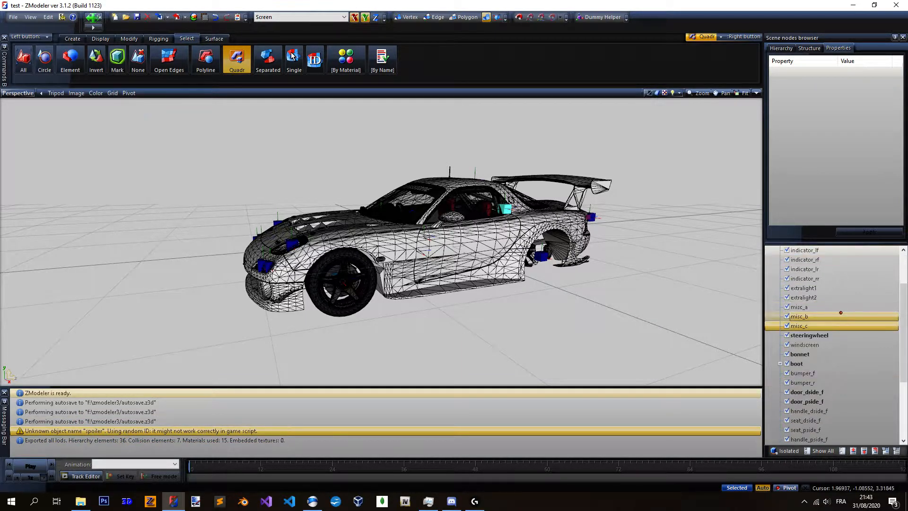
{"action": "left_click", "coordinate": [780, 306]}
{"action": "double_click", "coordinate": [826, 317]}
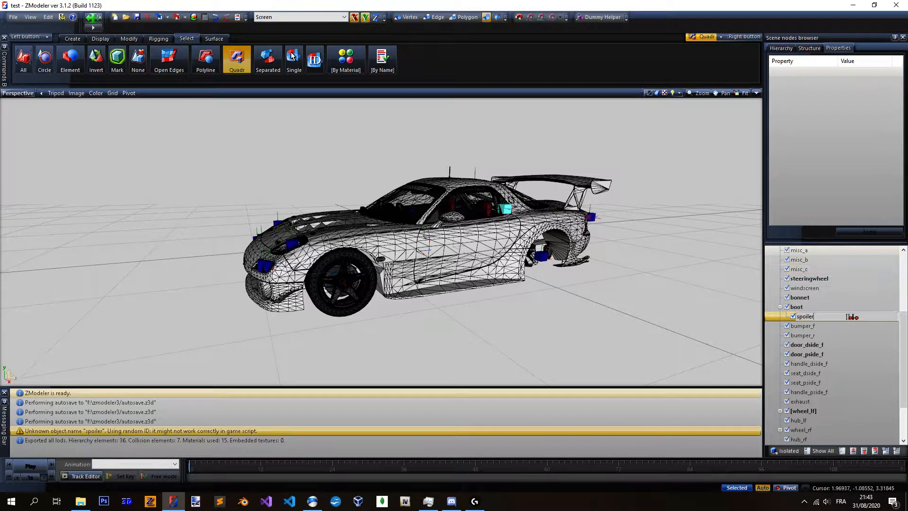
{"action": "key", "text": "Return"}
{"action": "right_click", "coordinate": [203, 420]}
{"action": "left_click", "coordinate": [230, 425]}
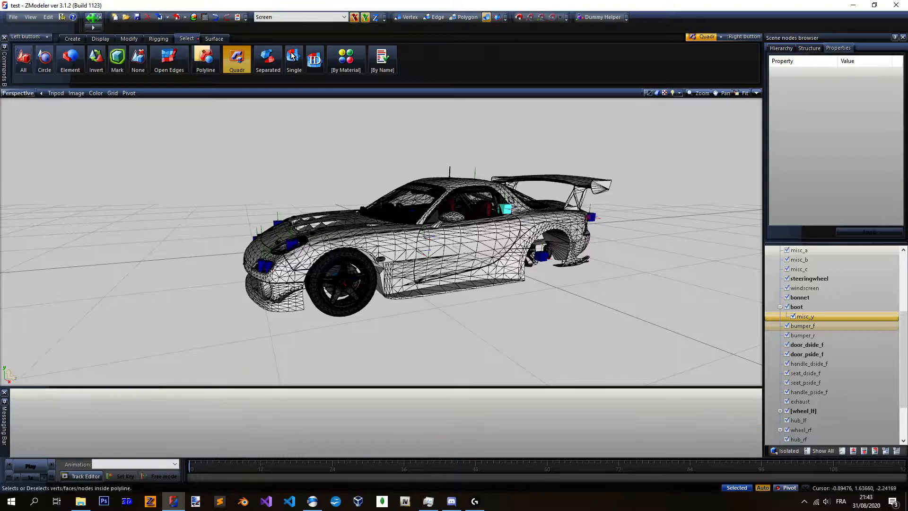
Delete the previously exported rx7-tuned.yft and export the car again under the same name.
{"action": "key", "text": "ctrl+e"}
{"action": "left_click", "coordinate": [275, 137]}
{"action": "key", "text": "Delete"}
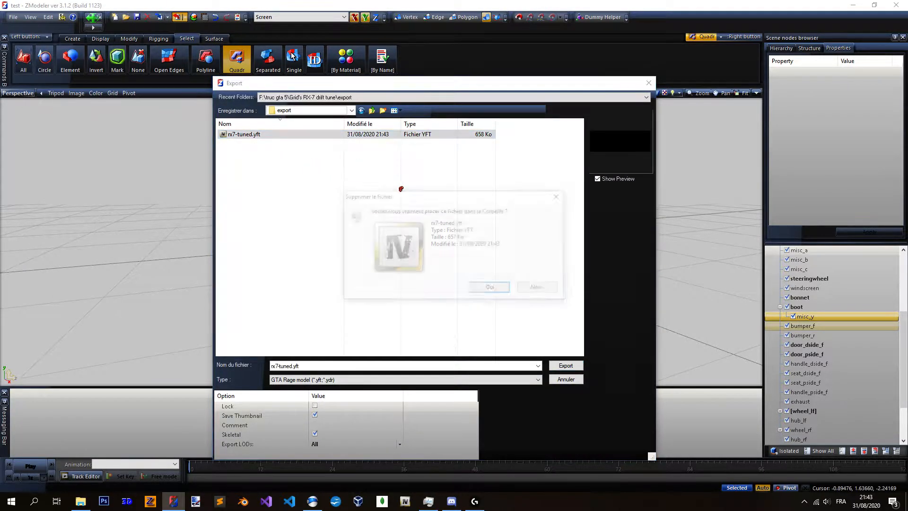
{"action": "left_click", "coordinate": [491, 289]}
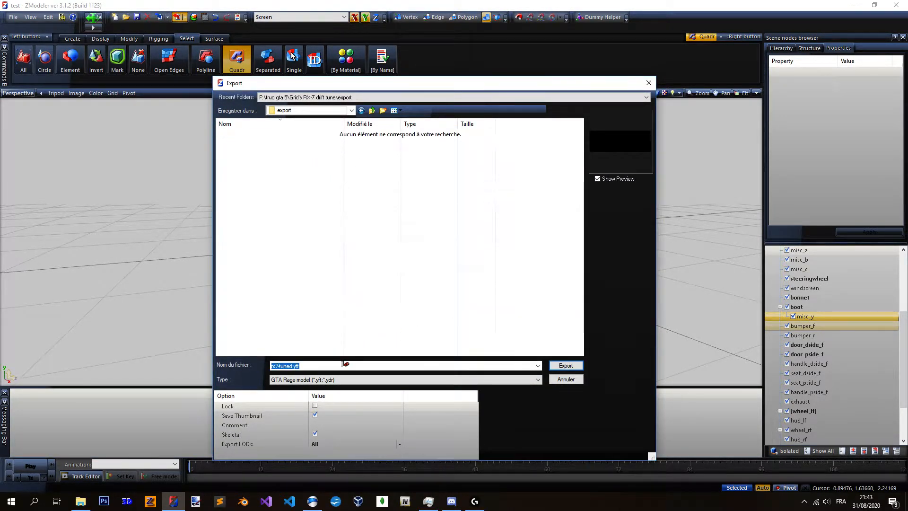
{"action": "key", "text": "Return"}
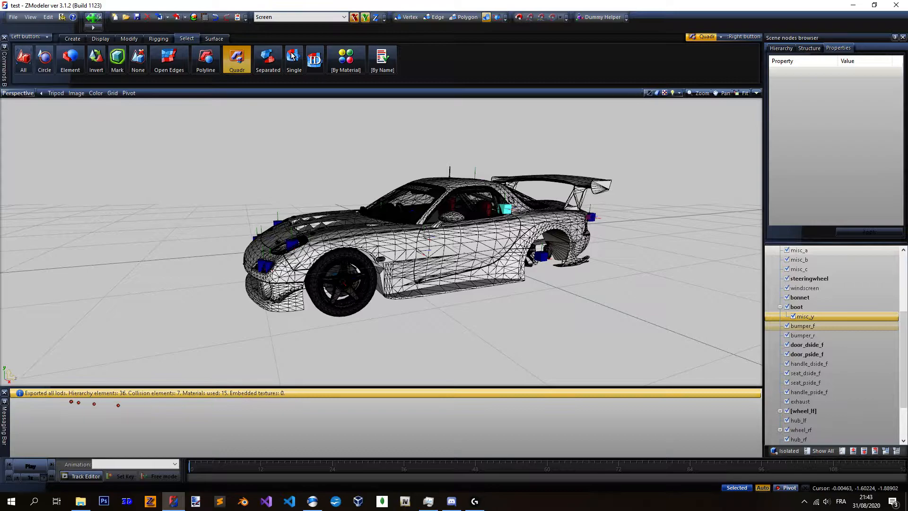
{"action": "middle_click_drag", "start_coordinate": [410, 317], "coordinate": [380, 251]}
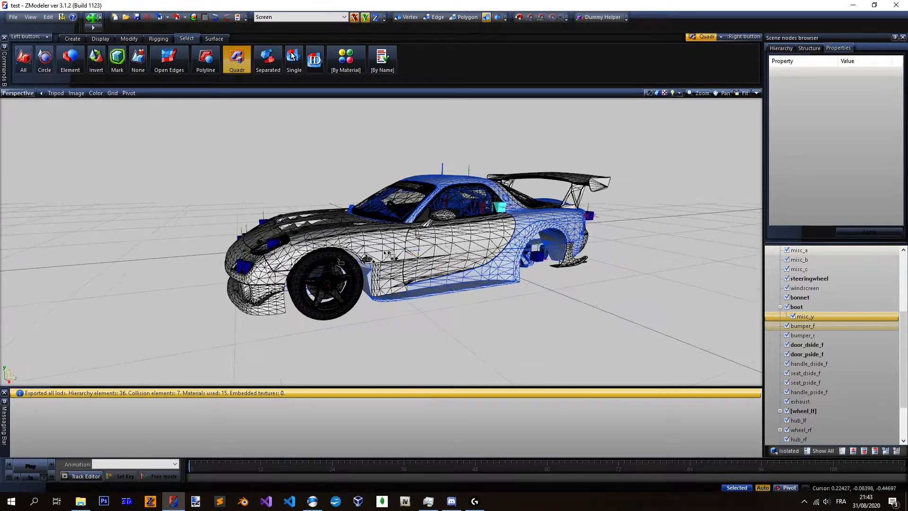
Collapse the boot node, then switch to File Explorer and open the export folder of Grid's RX-7 drift tune.
{"action": "left_click", "coordinate": [780, 307]}
{"action": "scroll", "coordinate": [838, 334], "scroll_direction": "up", "scroll_amount": 4}
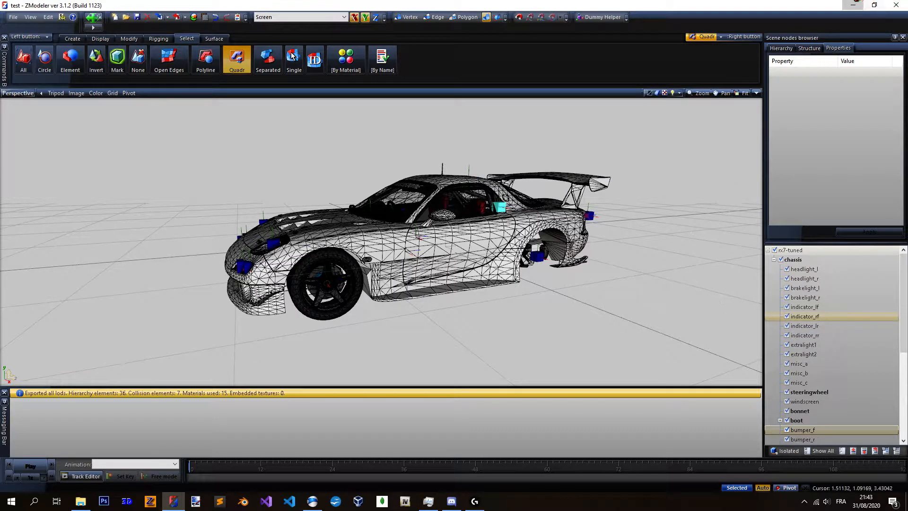
{"action": "left_click", "coordinate": [853, 5]}
{"action": "left_click", "coordinate": [854, 6]}
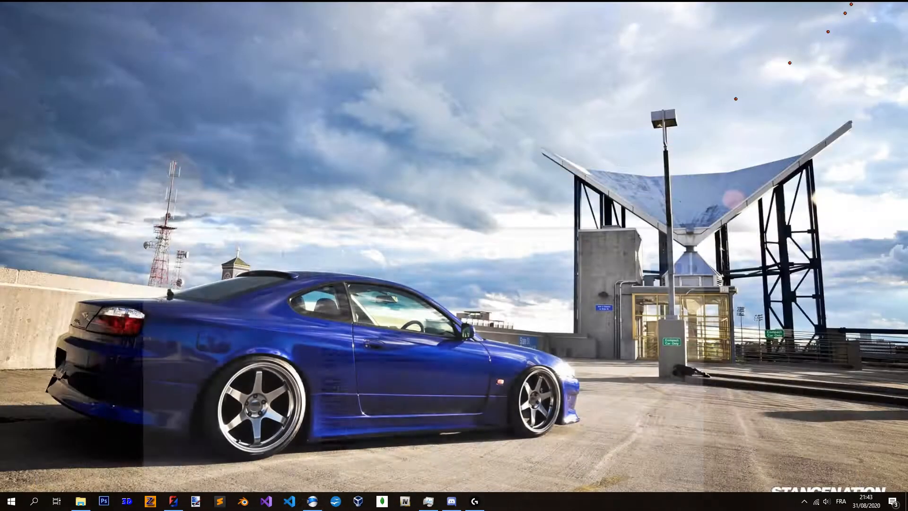
{"action": "left_click", "coordinate": [80, 502]}
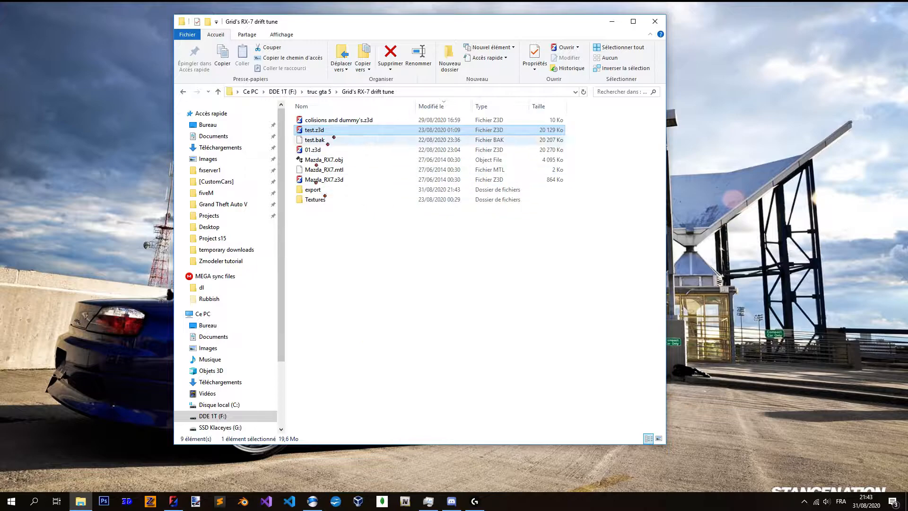
{"action": "double_click", "coordinate": [334, 189]}
Duplicate rx7-tuned.yft in the export folder and name the copy rx7-tuned_hi.yft.
{"action": "left_click", "coordinate": [359, 124]}
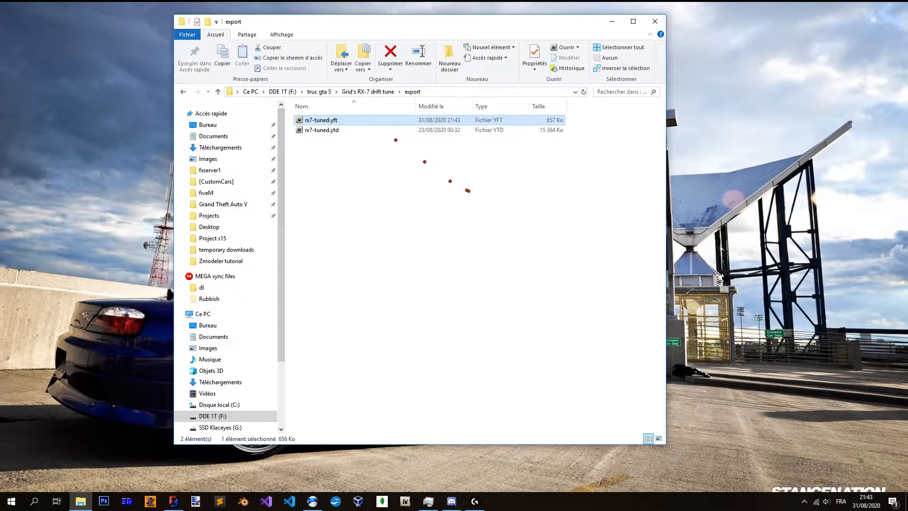
{"action": "key", "text": "ctrl+c"}
{"action": "key", "text": "ctrl+v"}
{"action": "key", "text": "F2"}
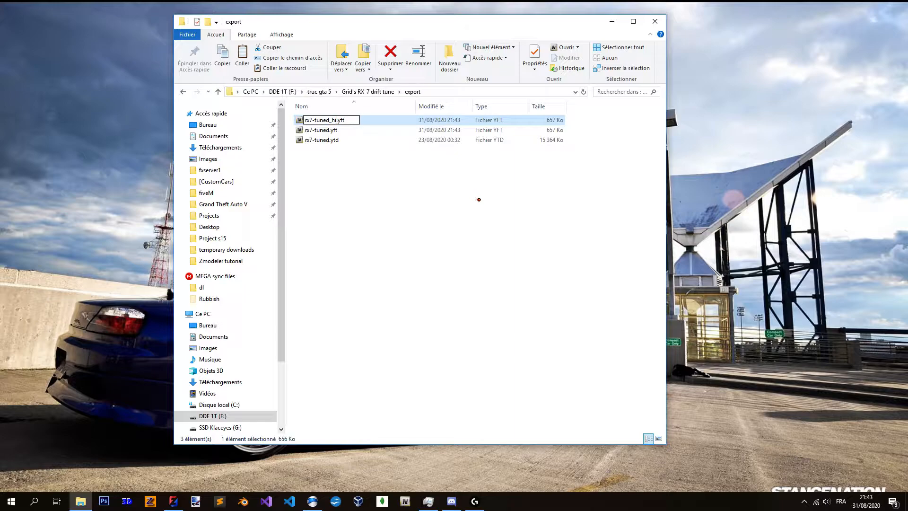
{"action": "key", "text": "Return"}
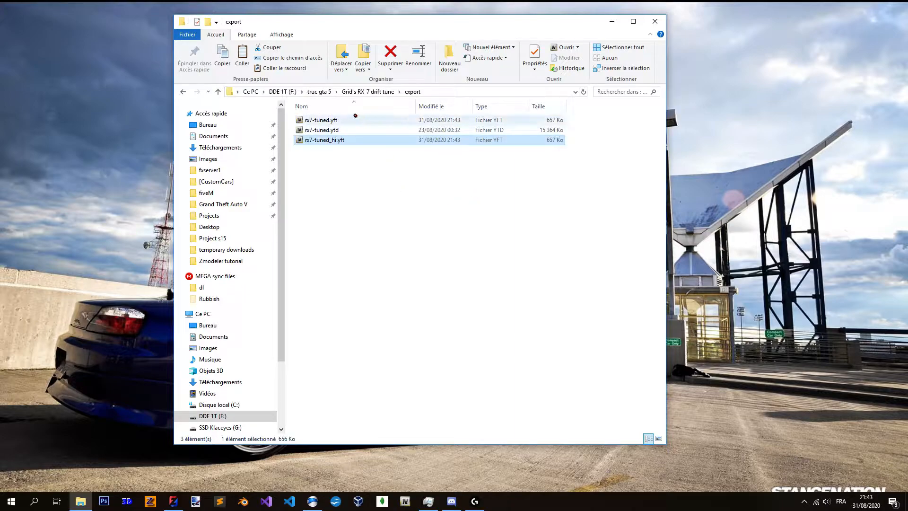
Select both rx7-tuned.yft and rx7-tuned_hi.yft, then launch OpenIV.
{"action": "left_click", "coordinate": [359, 120]}
{"action": "left_click", "coordinate": [331, 142]}
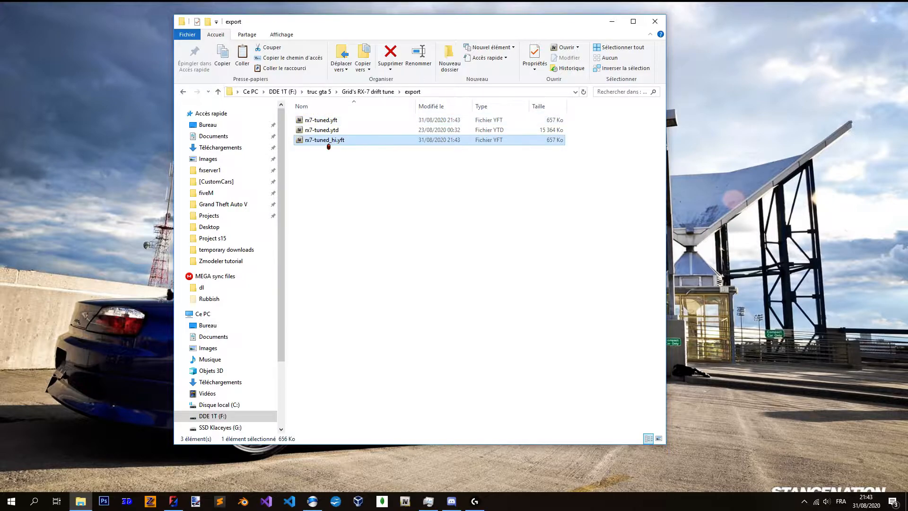
{"action": "left_click", "coordinate": [356, 120], "text": "ctrl"}
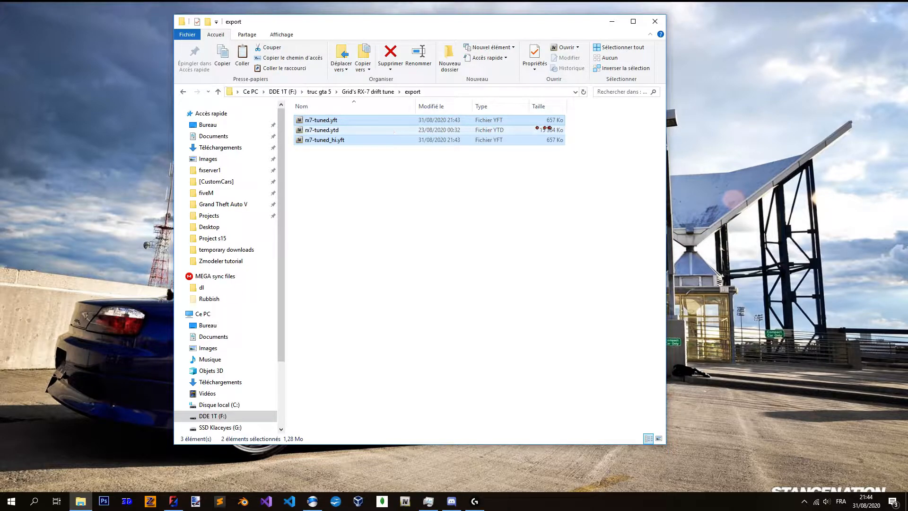
{"action": "key", "text": "super"}
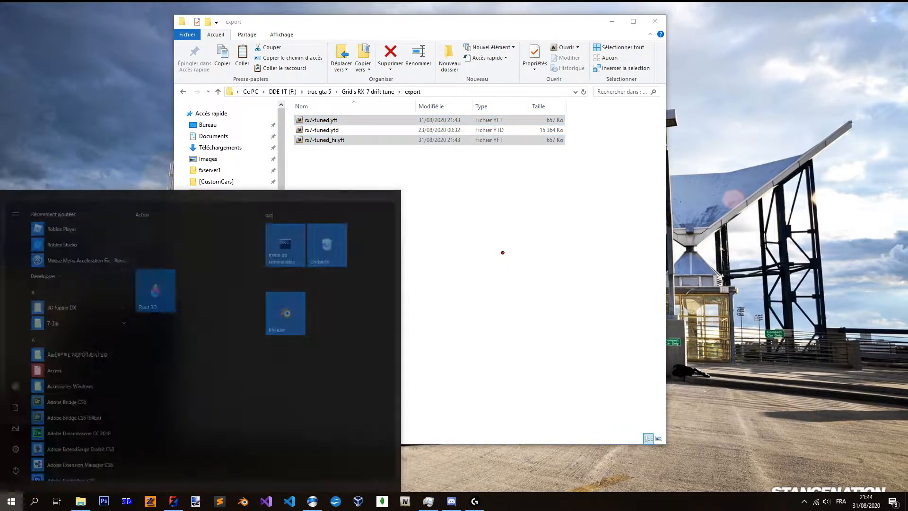
{"action": "type", "text": "openiv"}
{"action": "key", "text": "Return"}
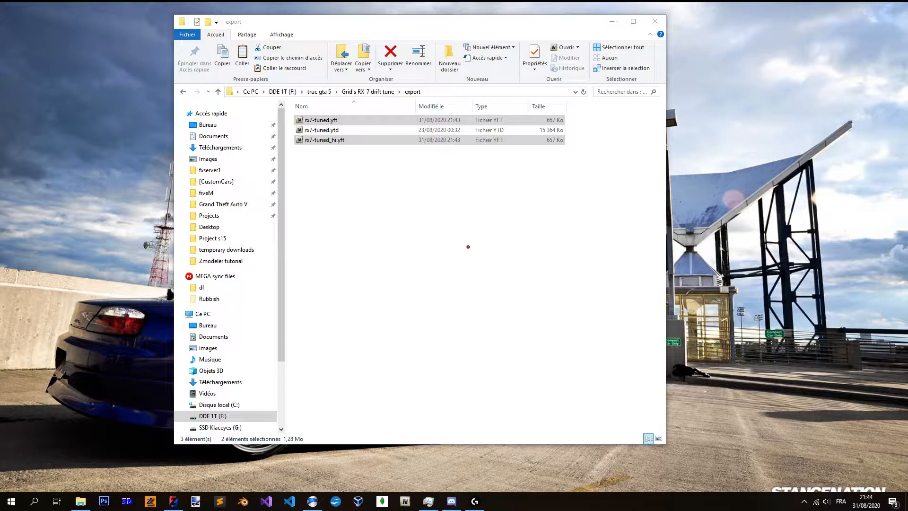
Load Grand Theft Auto V for Windows in OpenIV, switch to ZModeler and select the headlight_r node under chassis.
{"action": "left_click", "coordinate": [397, 266]}
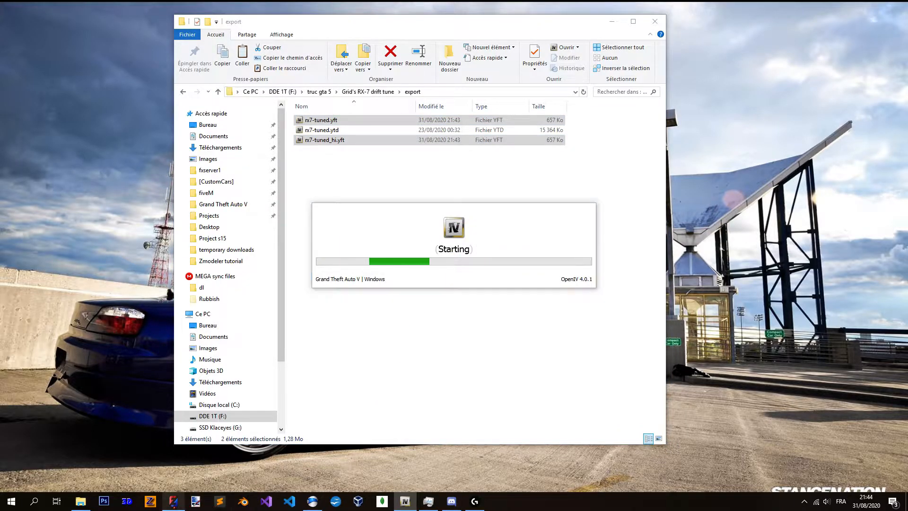
{"action": "left_click", "coordinate": [173, 501]}
{"action": "left_click", "coordinate": [823, 270]}
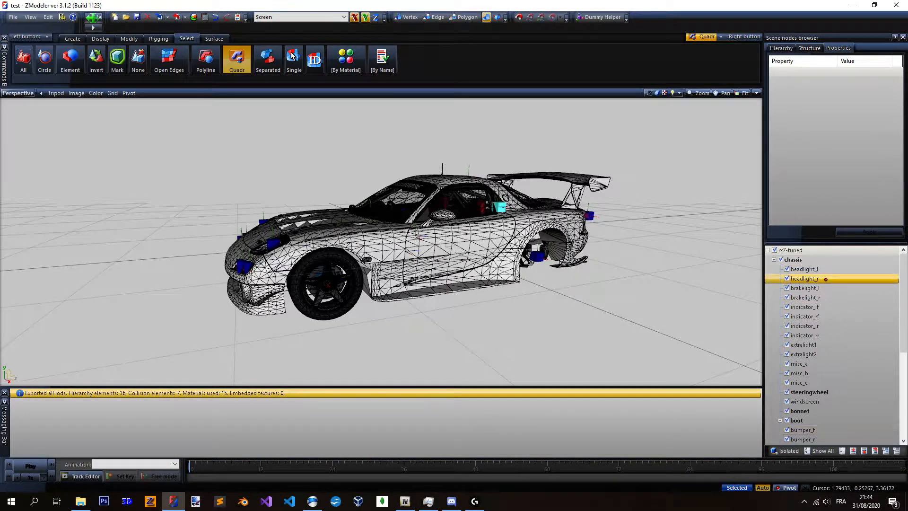
{"action": "left_click", "coordinate": [839, 269]}
{"action": "left_click", "coordinate": [804, 279]}
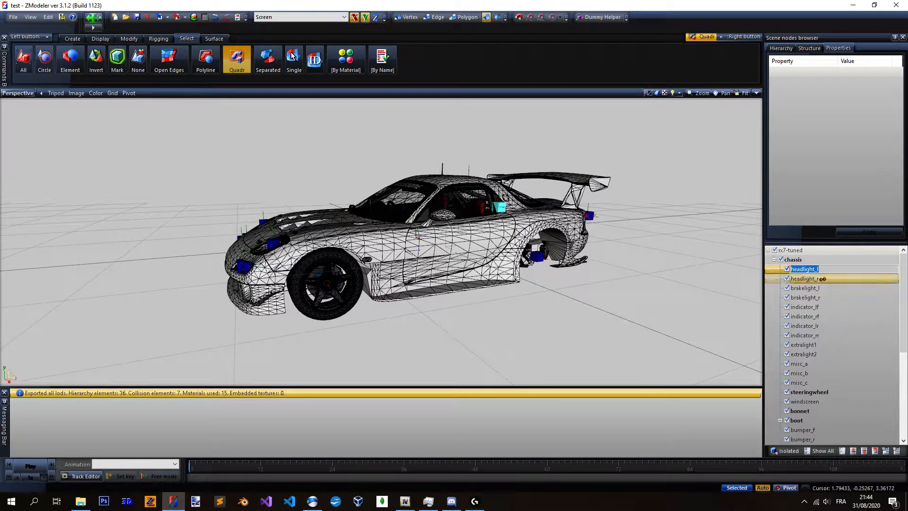
Isolate the misc_c light mesh and examine its front and rear light pieces from several angles.
{"action": "scroll", "coordinate": [243, 255], "scroll_direction": "up", "scroll_amount": 3}
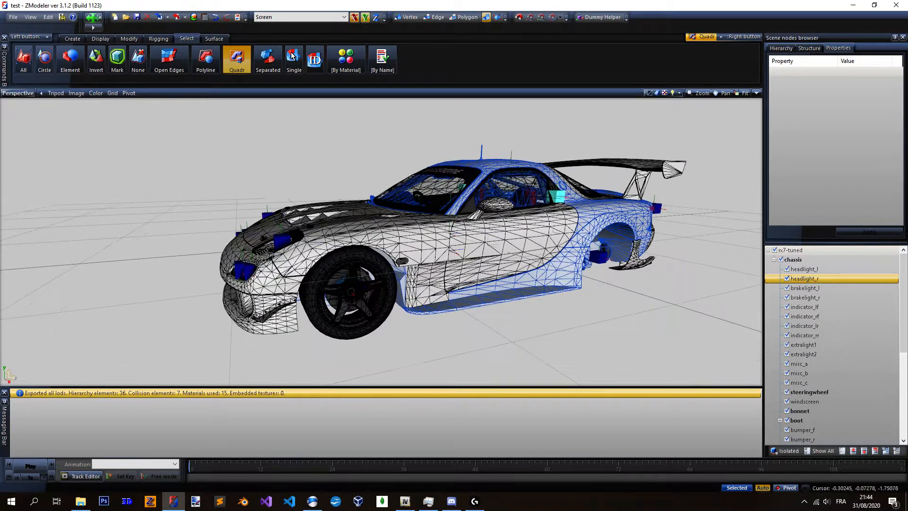
{"action": "scroll", "coordinate": [295, 246], "scroll_direction": "down", "scroll_amount": 1}
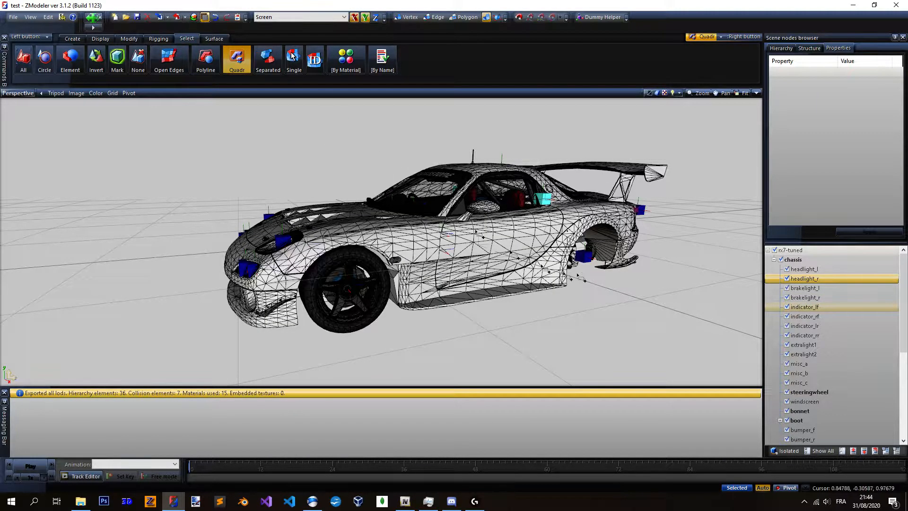
{"action": "scroll", "coordinate": [577, 261], "scroll_direction": "up", "scroll_amount": 2}
{"action": "scroll", "coordinate": [426, 246], "scroll_direction": "down", "scroll_amount": 3}
{"action": "scroll", "coordinate": [530, 246], "scroll_direction": "up", "scroll_amount": 1}
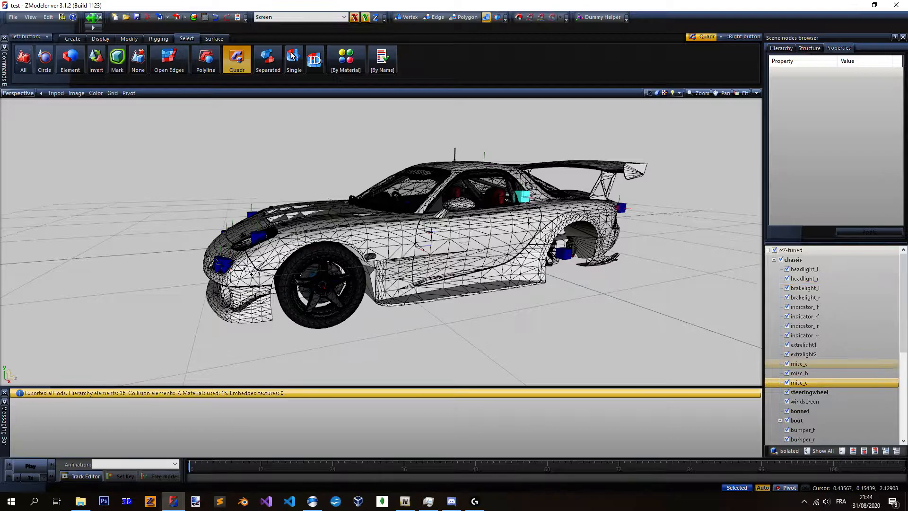
{"action": "scroll", "coordinate": [210, 260], "scroll_direction": "up", "scroll_amount": 2}
{"action": "left_click", "coordinate": [786, 451]}
{"action": "middle_click_drag", "start_coordinate": [454, 284], "coordinate": [378, 263], "text": "alt"}
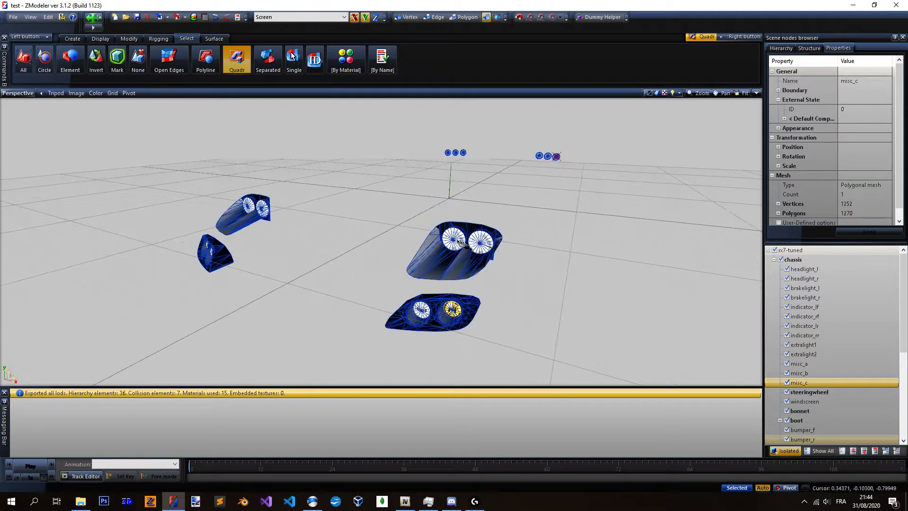
{"action": "middle_click_drag", "start_coordinate": [472, 240], "coordinate": [466, 246], "text": "alt"}
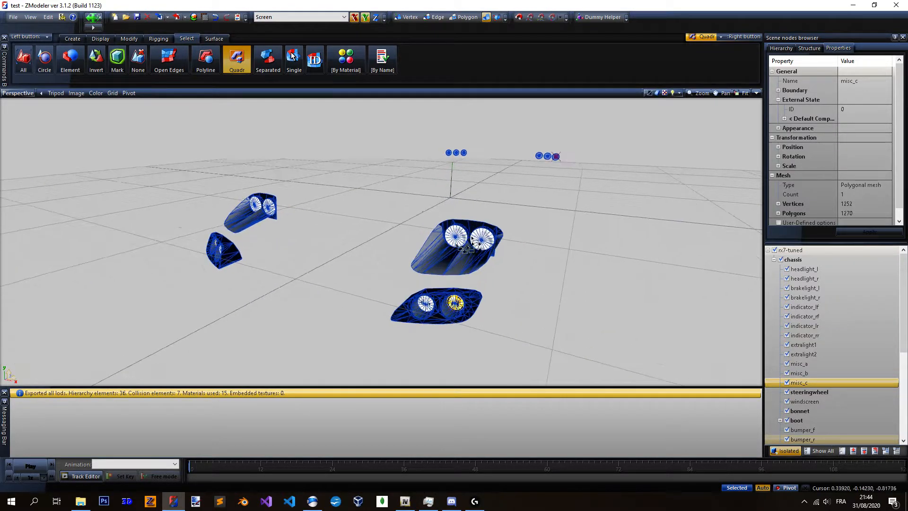
{"action": "middle_click_drag", "start_coordinate": [584, 234], "coordinate": [511, 198], "text": "alt"}
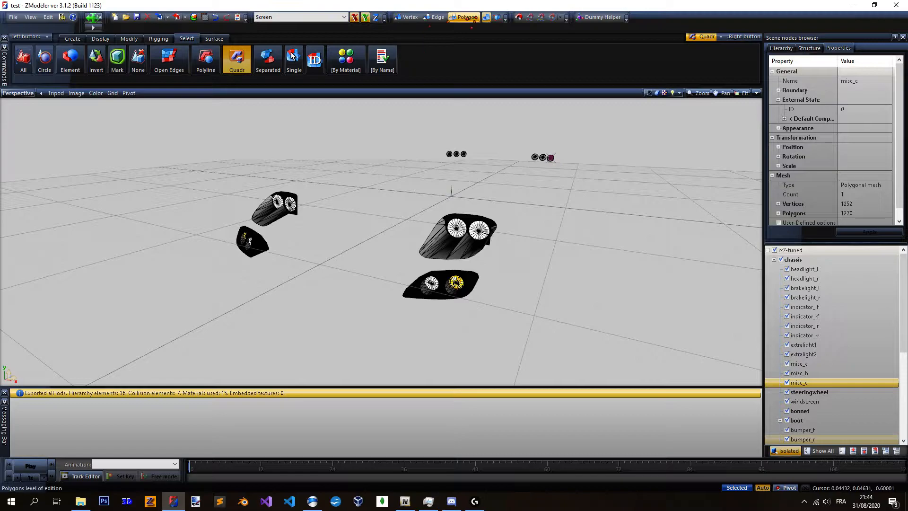
Examine the LIGHTS_POD_EMISSIVE material and the GTAV adaptation options in the Material Browser.
{"action": "key", "text": "m"}
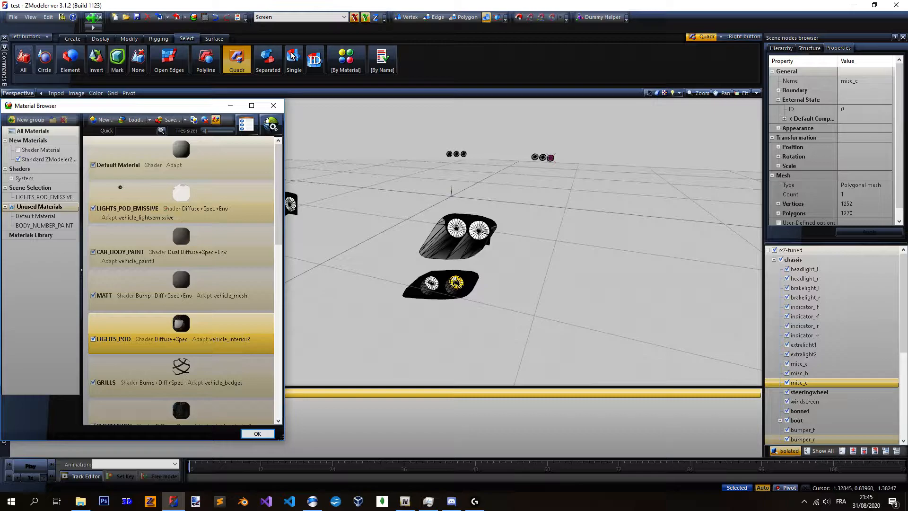
{"action": "left_click_drag", "start_coordinate": [132, 192], "coordinate": [52, 191]}
{"action": "left_click", "coordinate": [271, 124]}
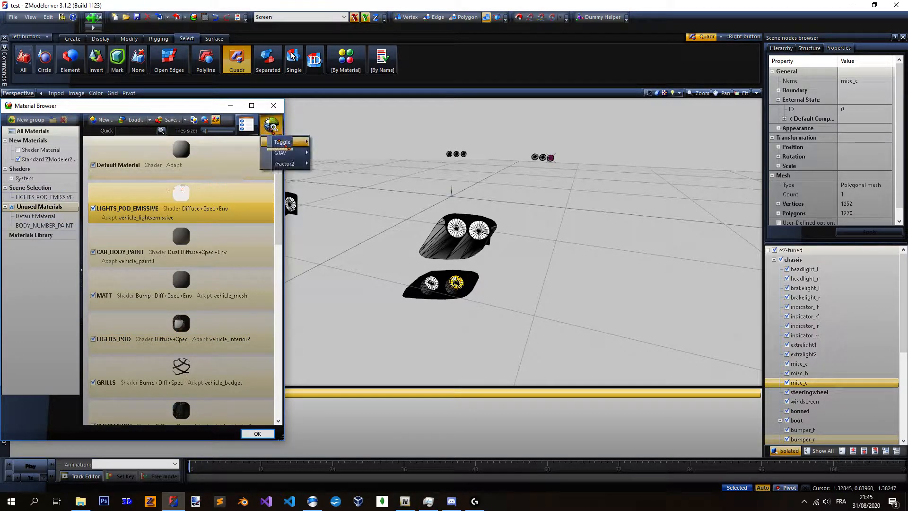
{"action": "mouse_move", "coordinate": [296, 152]}
{"action": "left_click", "coordinate": [273, 105]}
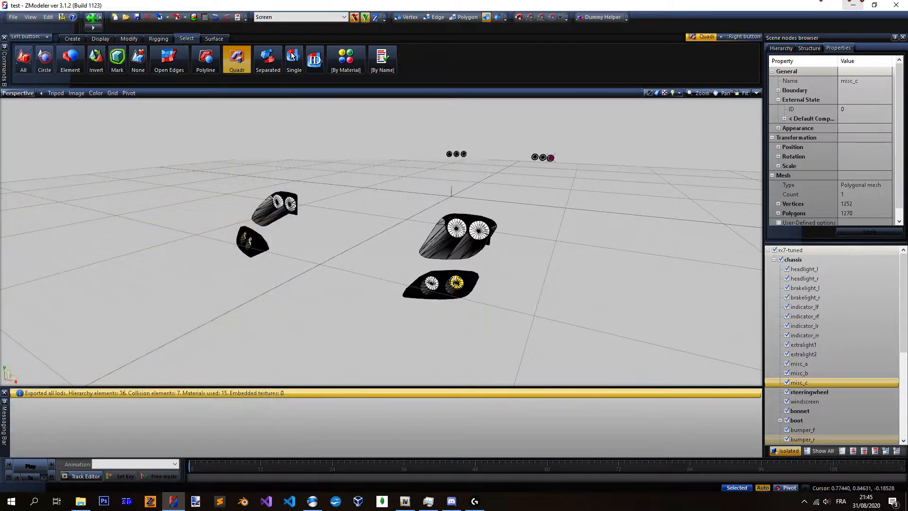
Switch to OpenIV, open dlc.rpf of rx7-tuned under mods dlcpacks and turn on edit mode.
{"action": "left_click", "coordinate": [854, 5]}
{"action": "left_click_drag", "start_coordinate": [206, 150], "coordinate": [241, 208]}
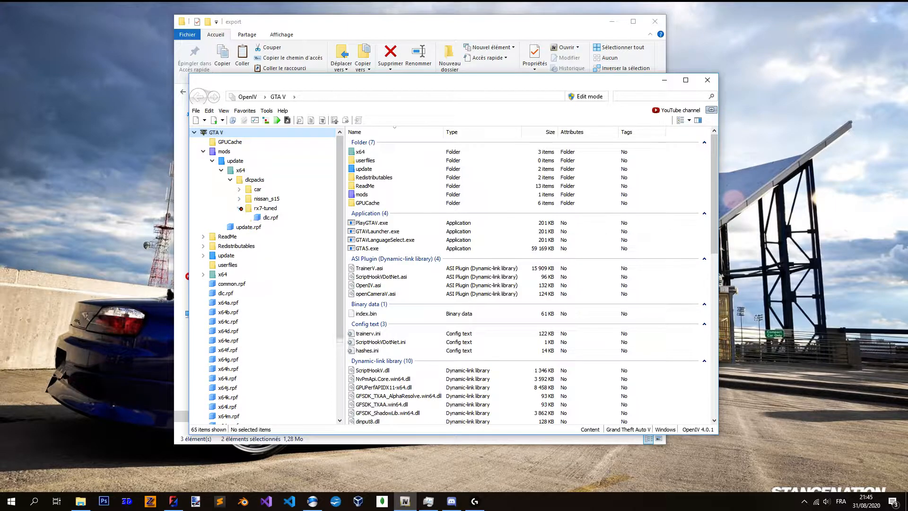
{"action": "left_click", "coordinate": [271, 218]}
{"action": "left_click", "coordinate": [586, 97]}
{"action": "left_click", "coordinate": [479, 282]}
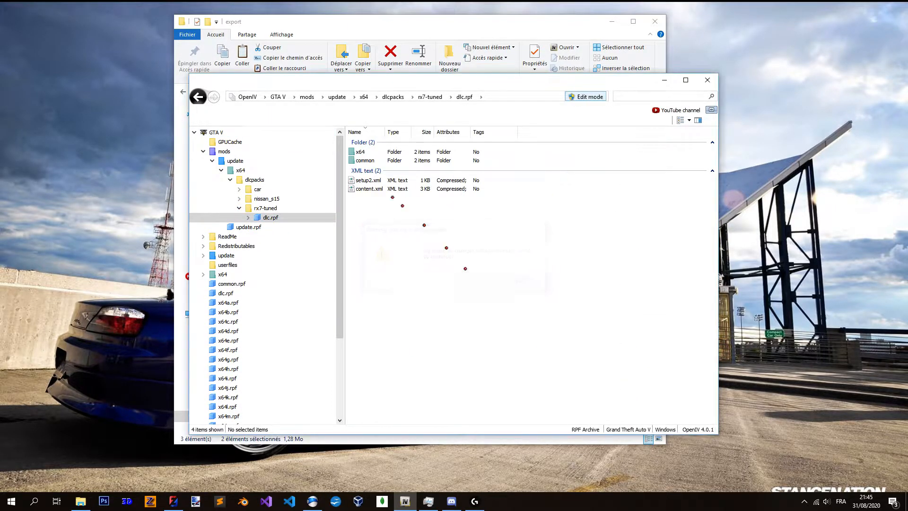
Import rx7-tuned.yft and rx7-tuned_hi.yft from the export folder into x64/vehicles.rpf and minimize both windows.
{"action": "double_click", "coordinate": [368, 152]}
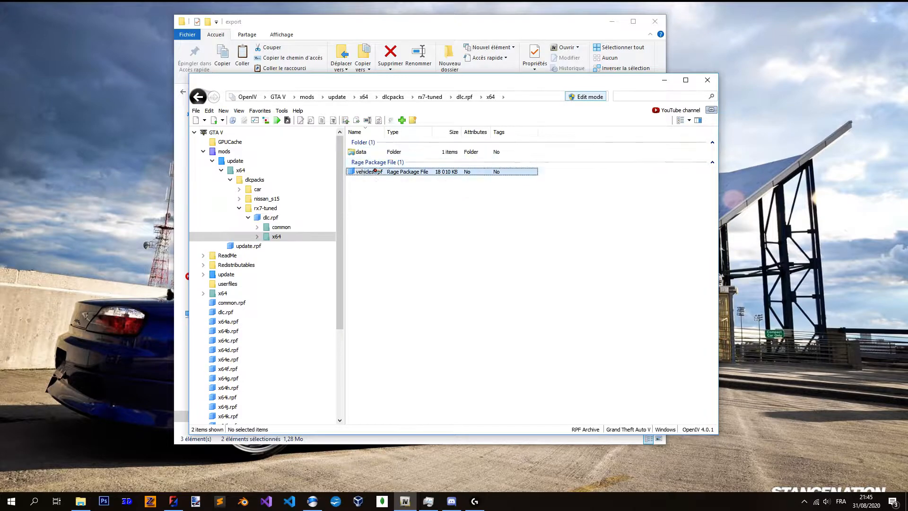
{"action": "double_click", "coordinate": [368, 152]}
{"action": "left_click_drag", "start_coordinate": [532, 85], "coordinate": [586, 173]}
{"action": "left_click_drag", "start_coordinate": [325, 142], "coordinate": [698, 301]}
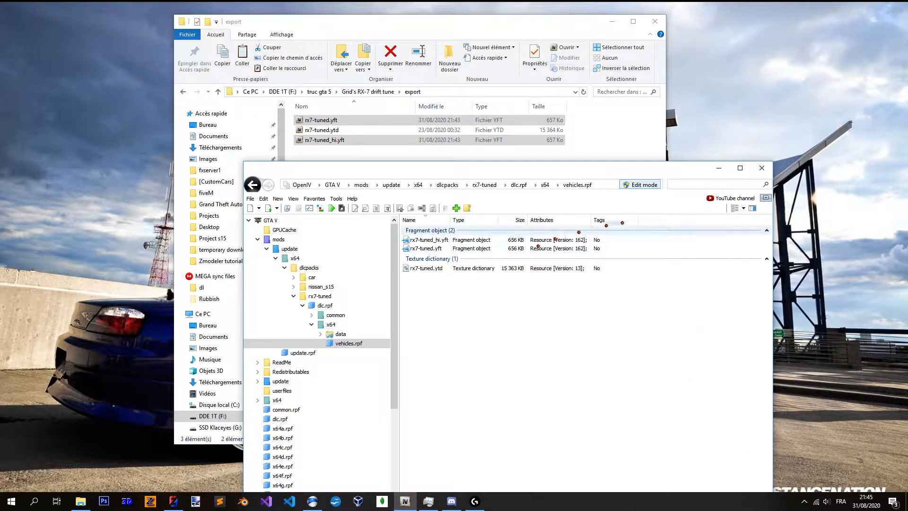
{"action": "left_click", "coordinate": [719, 168]}
{"action": "left_click", "coordinate": [612, 21]}
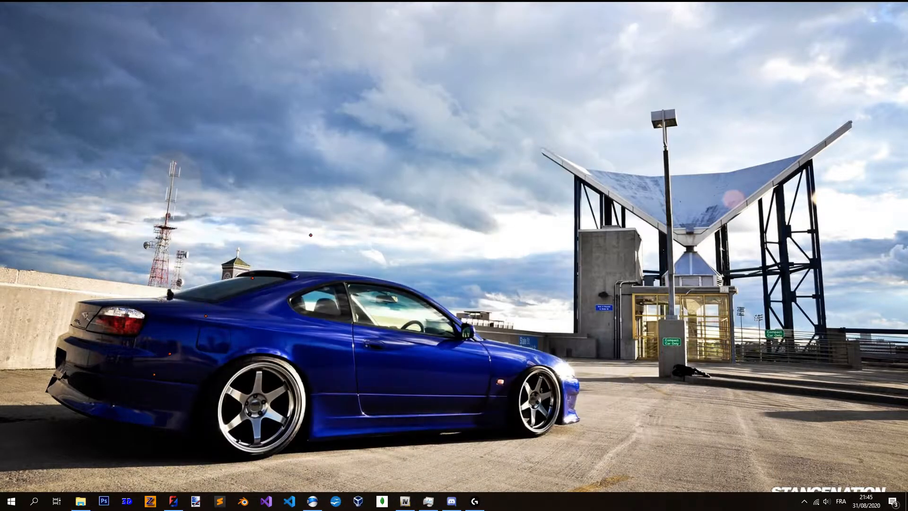
Open the Grand Theft Auto V folder in a new File Explorer window and launch GTAVLauncher.exe.
{"action": "right_click", "coordinate": [82, 502]}
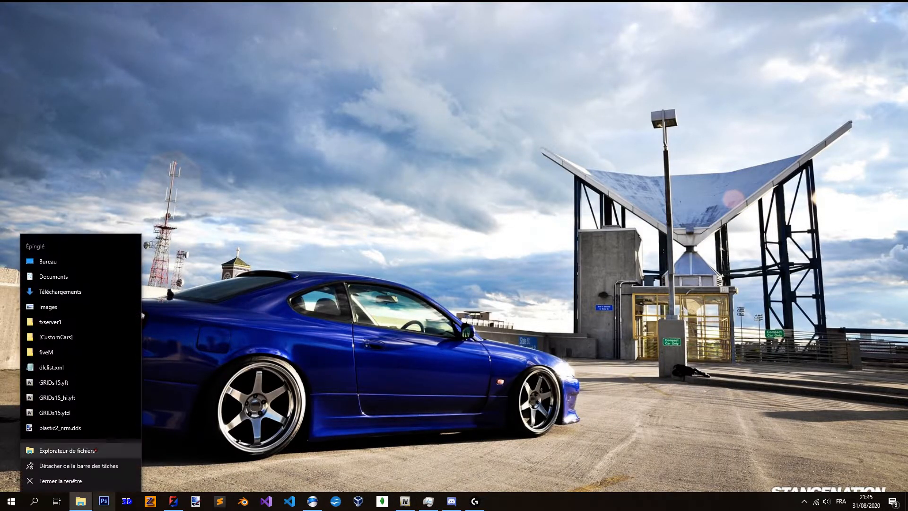
{"action": "left_click", "coordinate": [81, 450]}
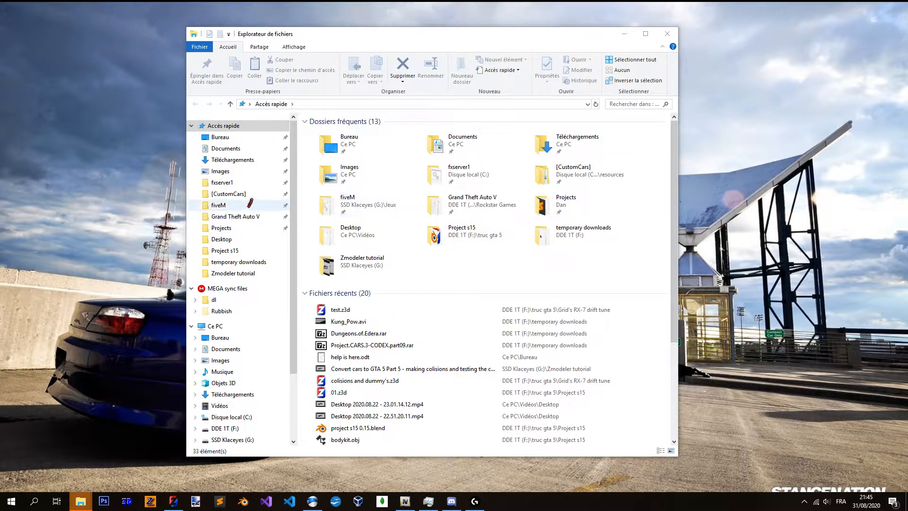
{"action": "left_click", "coordinate": [245, 216]}
{"action": "scroll", "coordinate": [411, 260], "scroll_direction": "down", "scroll_amount": 5}
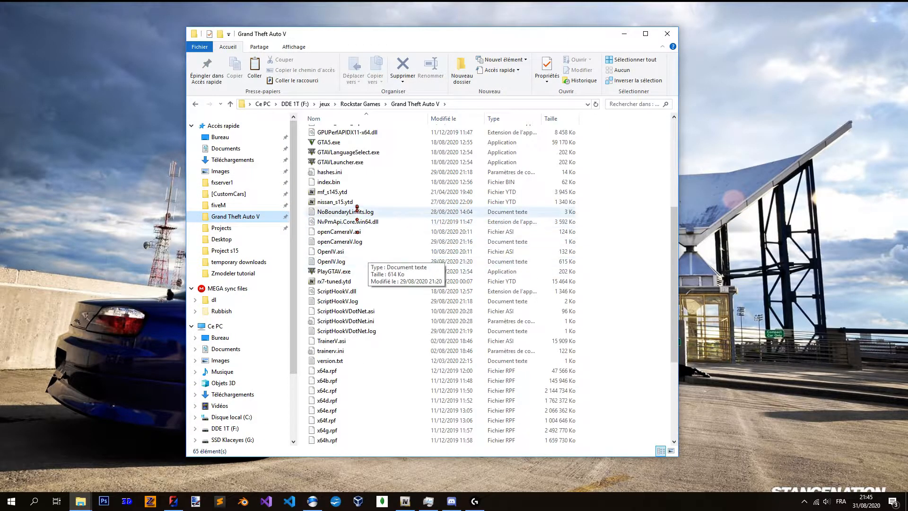
{"action": "double_click", "coordinate": [340, 162]}
{"action": "left_click", "coordinate": [624, 33]}
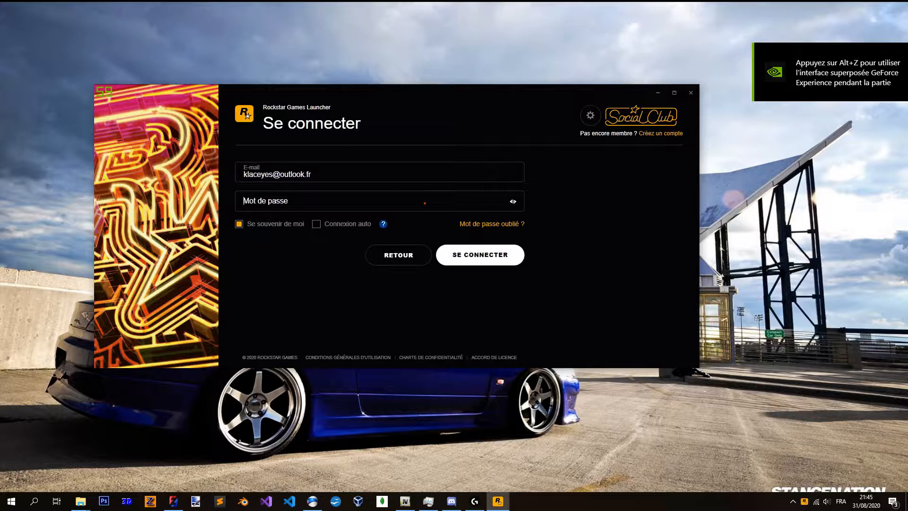
Enter the account password to sign in to the Rockstar Games Launcher and load GTA V's story mode.
{"action": "type", "text": "••••••••••••••"}
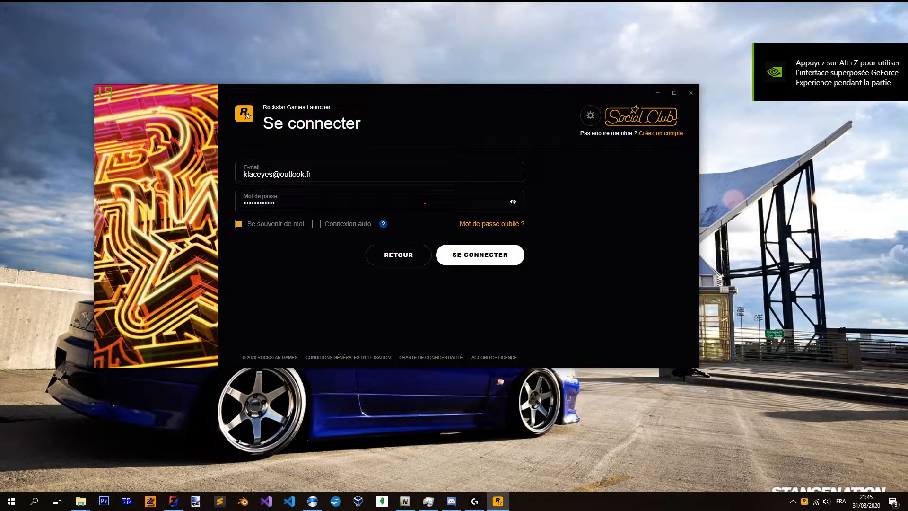
{"action": "type", "text": "••••••••"}
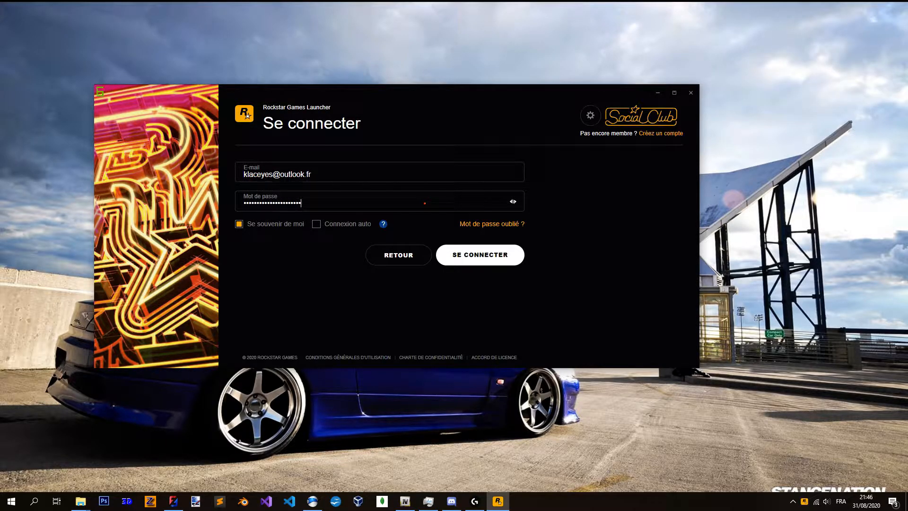
{"action": "key", "text": "Return"}
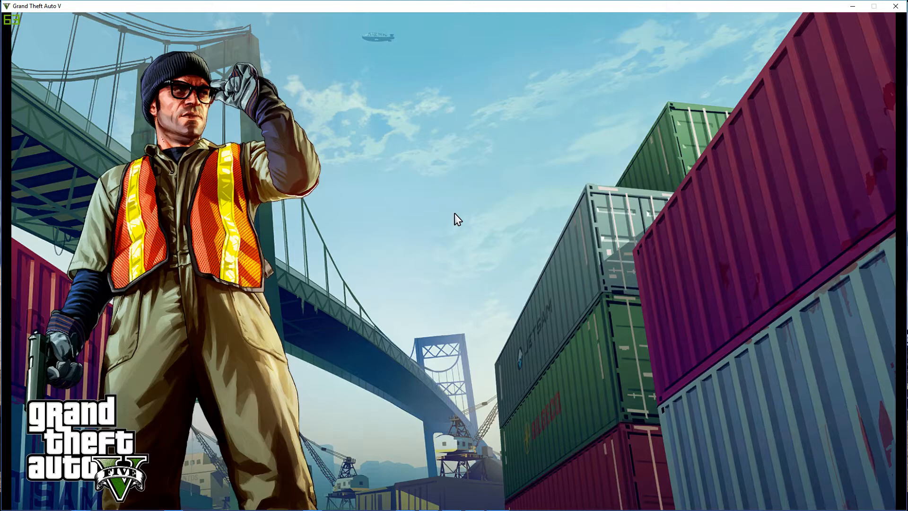
{"action": "left_click", "coordinate": [815, 483]}
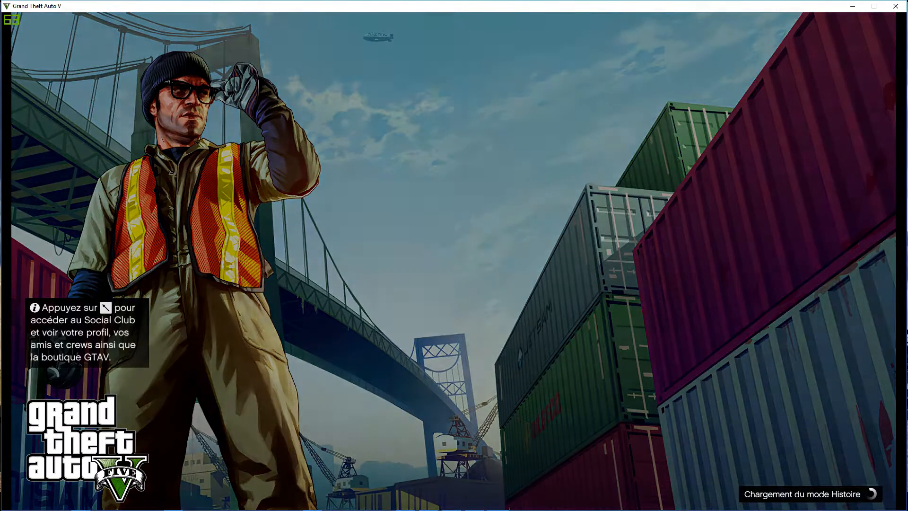
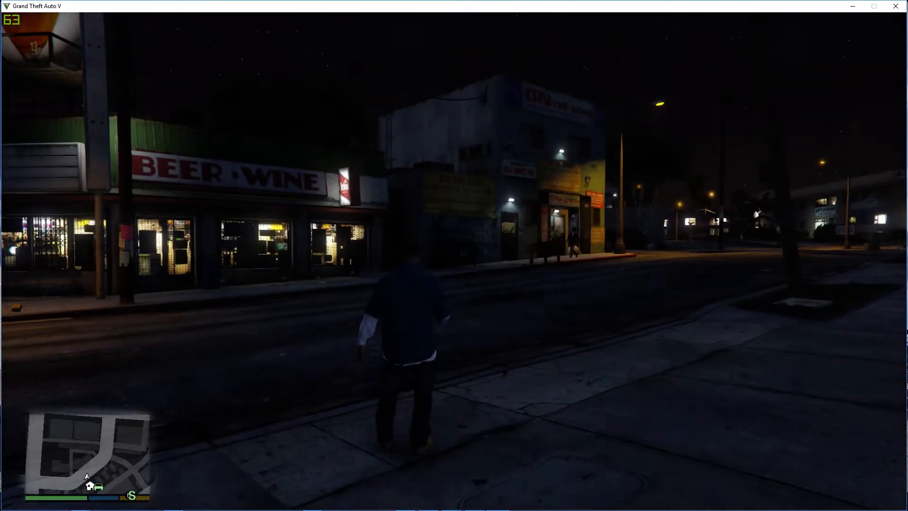
Open the vehicle search in the in-game trainer and search for "rx".
{"action": "key", "text": "F3"}
{"action": "key", "text": "KP_2"}
{"action": "key", "text": "KP_2"}
{"action": "key", "text": "KP_2"}
{"action": "key", "text": "KP_5"}
{"action": "key", "text": "KP_8"}
{"action": "key", "text": "KP_5"}
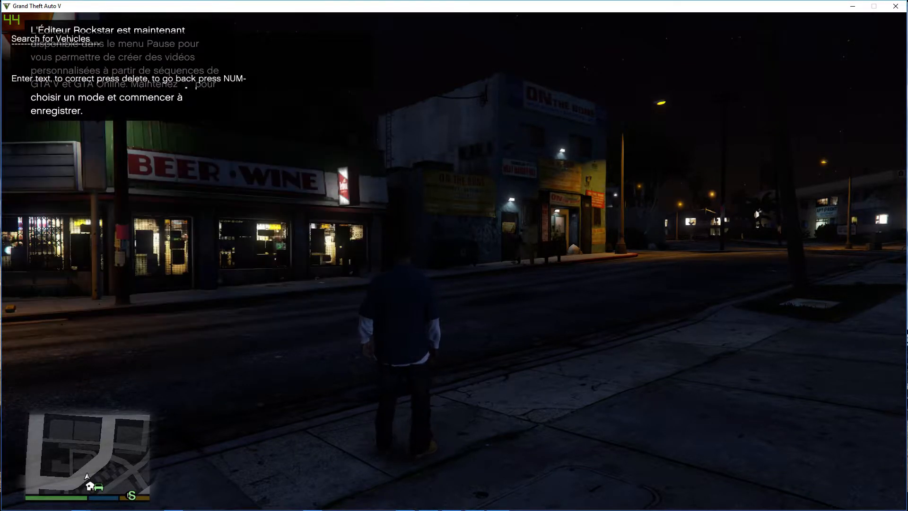
{"action": "type", "text": "rx"}
{"action": "key", "text": "KP_5"}
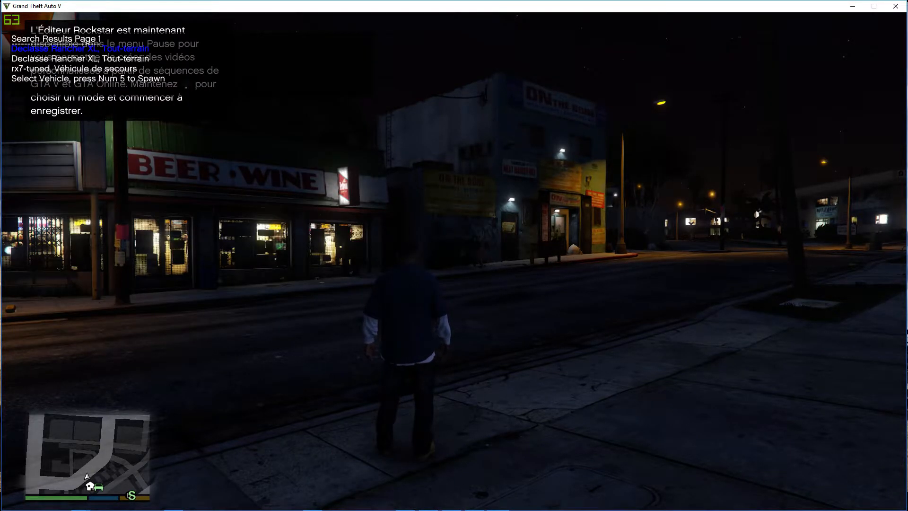
Spawn the rx7-tuned vehicle, close the trainer and change the car's radio station.
{"action": "key", "text": "KP_2"}
{"action": "key", "text": "KP_2"}
{"action": "key", "text": "KP_5"}
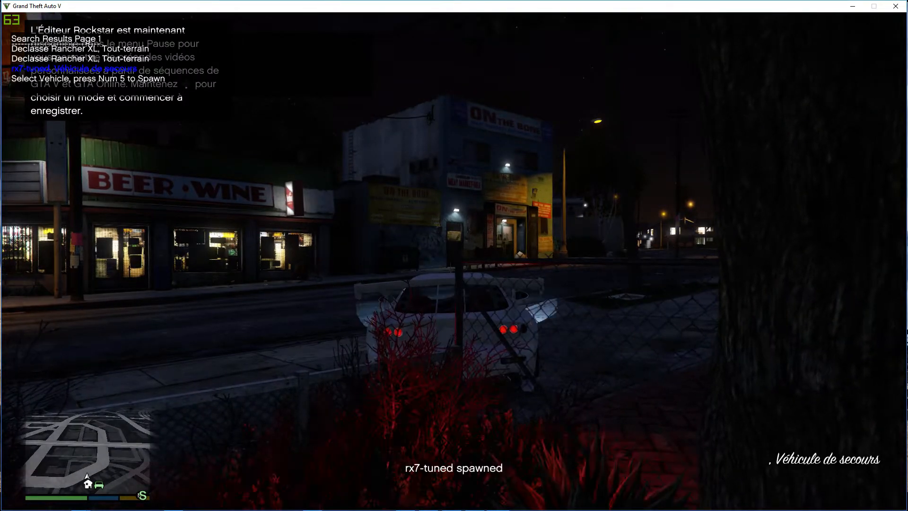
{"action": "key", "text": "KP_0"}
{"action": "key", "text": "q"}
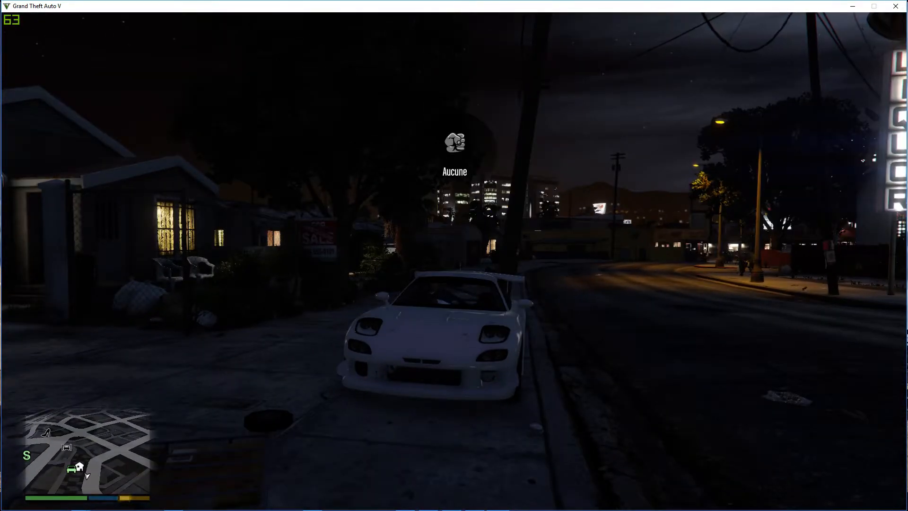
{"action": "key", "text": "a"}
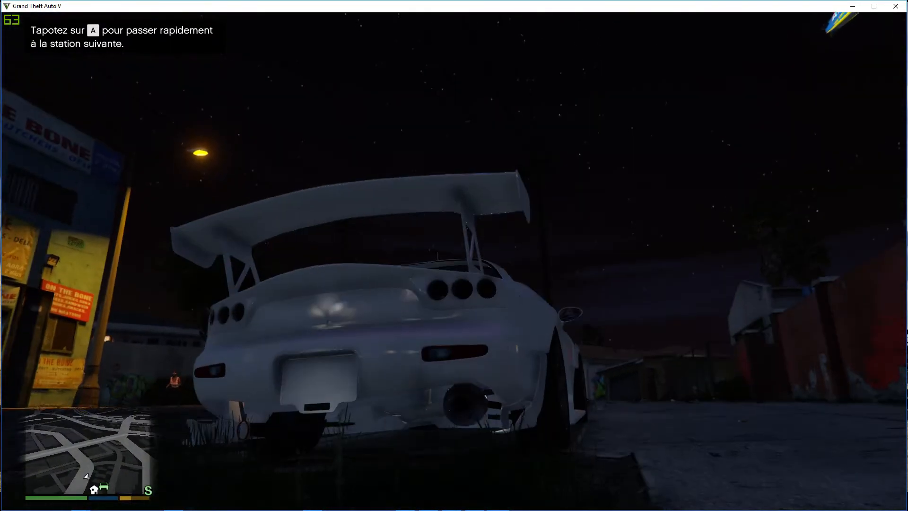
Enable No Peds in the trainer's options and return to its main menu.
{"action": "key", "text": "F3"}
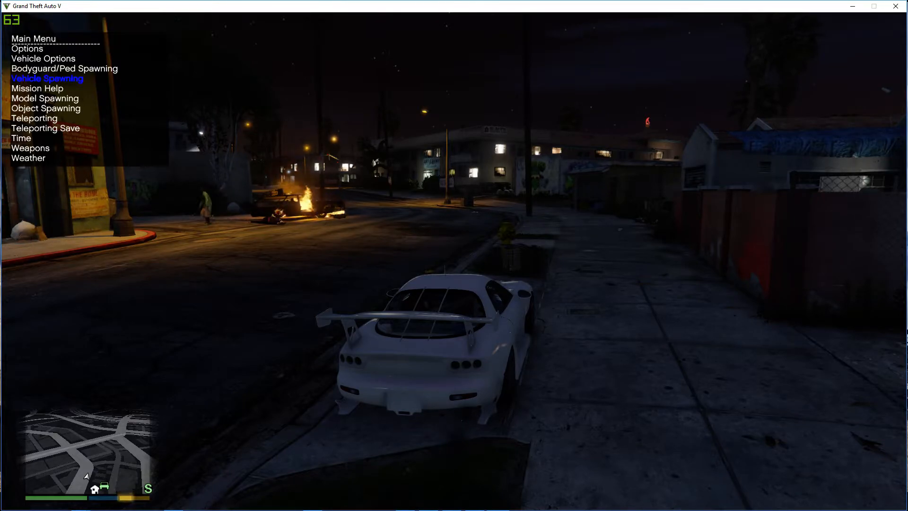
{"action": "key", "text": "Up"}
{"action": "key", "text": "Up"}
{"action": "key", "text": "Return"}
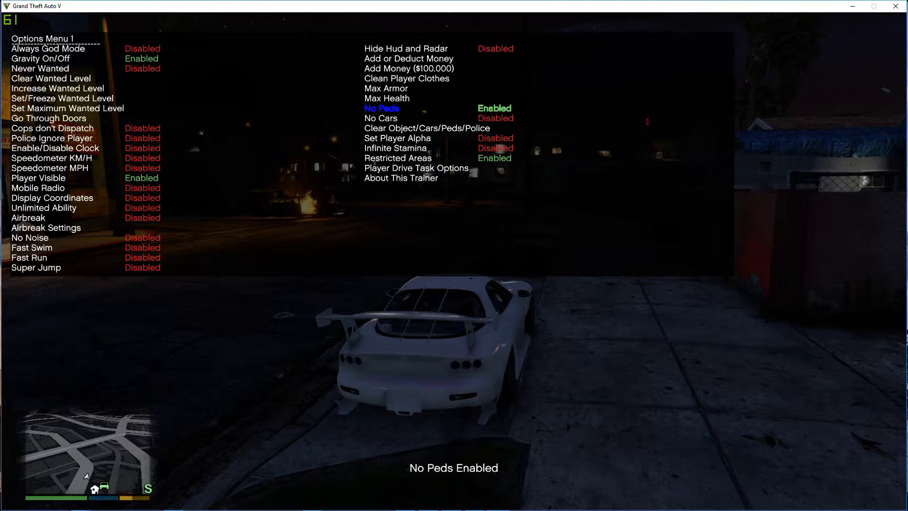
{"action": "key", "text": "BackSpace"}
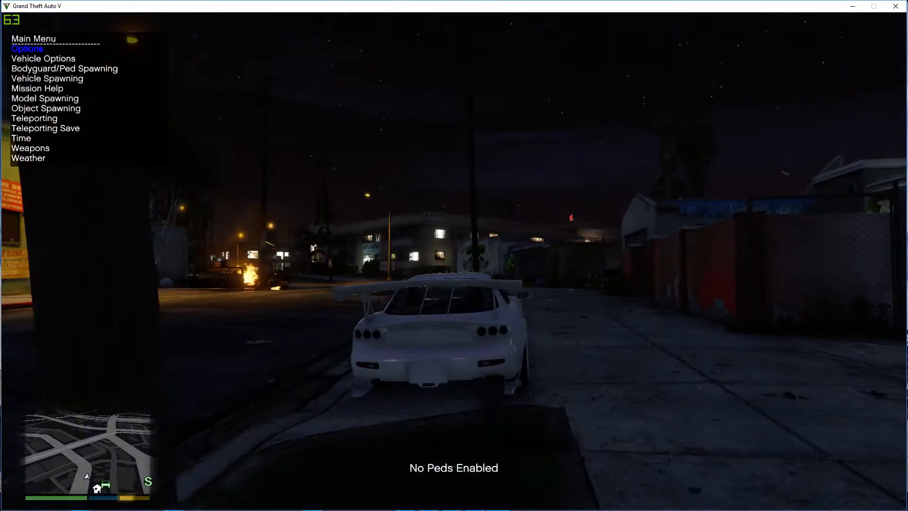
Open the trainer's vehicle lights options and switch on the car's left indicator.
{"action": "key", "text": "Down"}
{"action": "key", "text": "Return"}
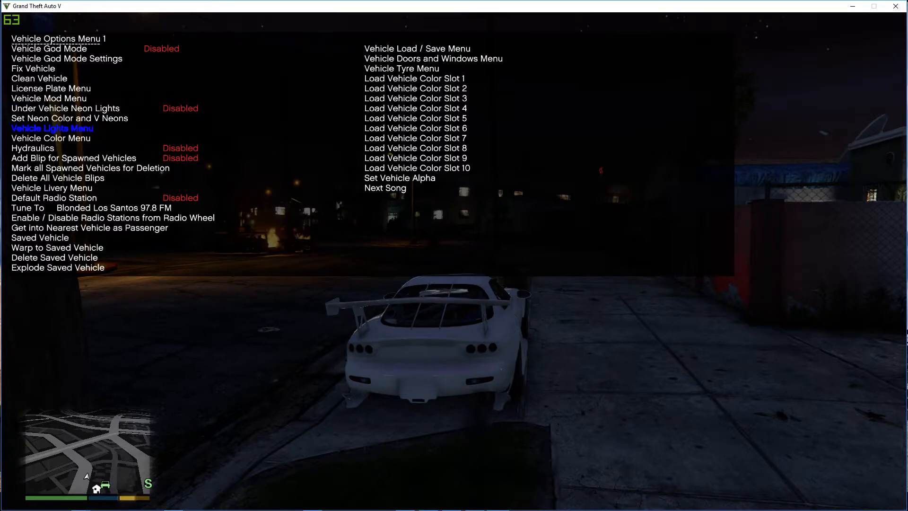
{"action": "key", "text": "Return"}
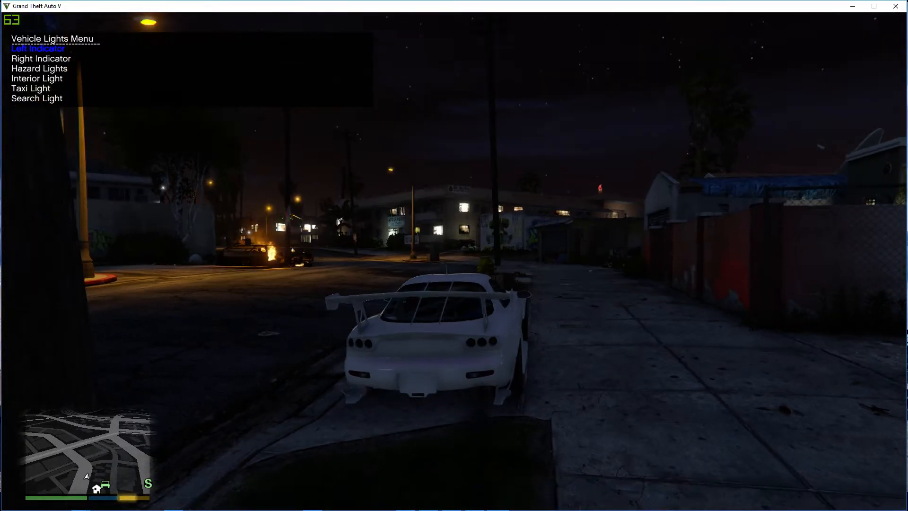
{"action": "key", "text": "Return"}
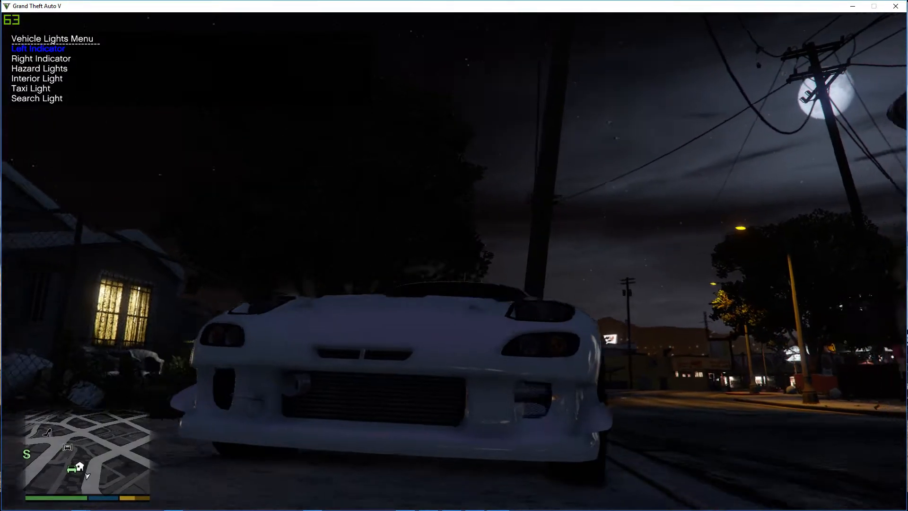
Test the car's right indicator from the vehicle lights options and close the trainer.
{"action": "key", "text": "Down"}
{"action": "key", "text": "Return"}
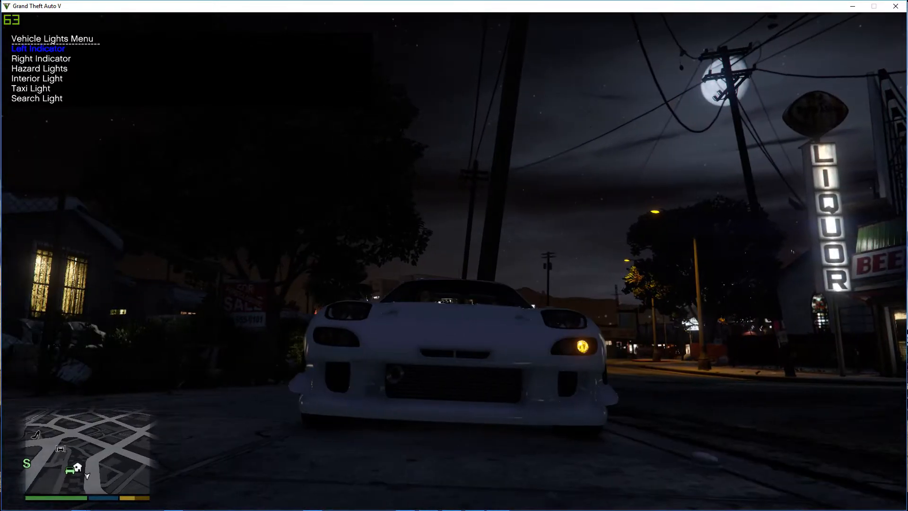
{"action": "key", "text": "Down"}
{"action": "key", "text": "Down"}
{"action": "key", "text": "Down"}
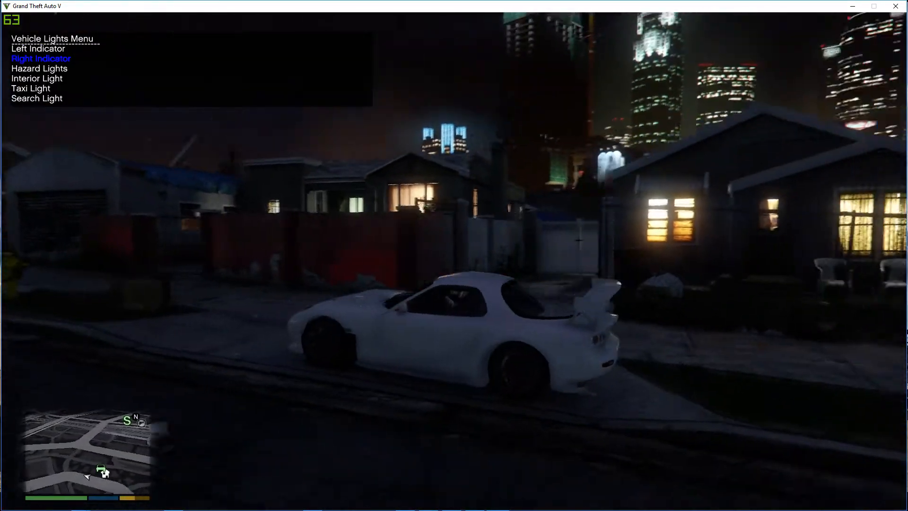
{"action": "key", "text": "BackSpace"}
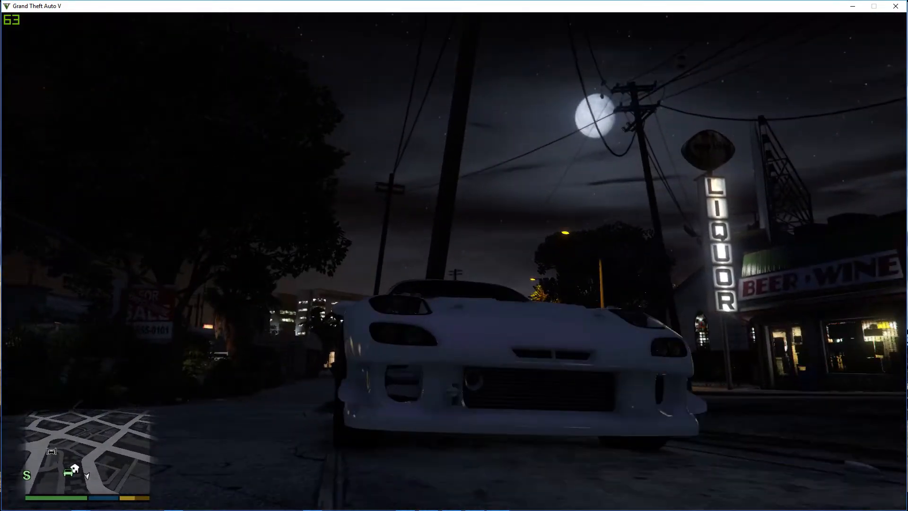
Cycle the car's headlights to test them and quit the game.
{"action": "key", "text": "h"}
{"action": "key", "text": "h"}
{"action": "key", "text": "h"}
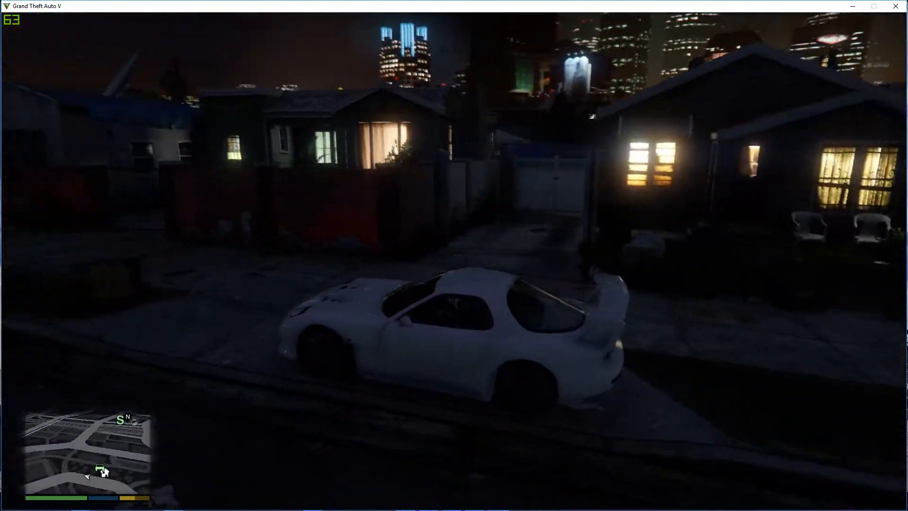
{"action": "key", "text": "alt+F4"}
{"action": "key", "text": "Return"}
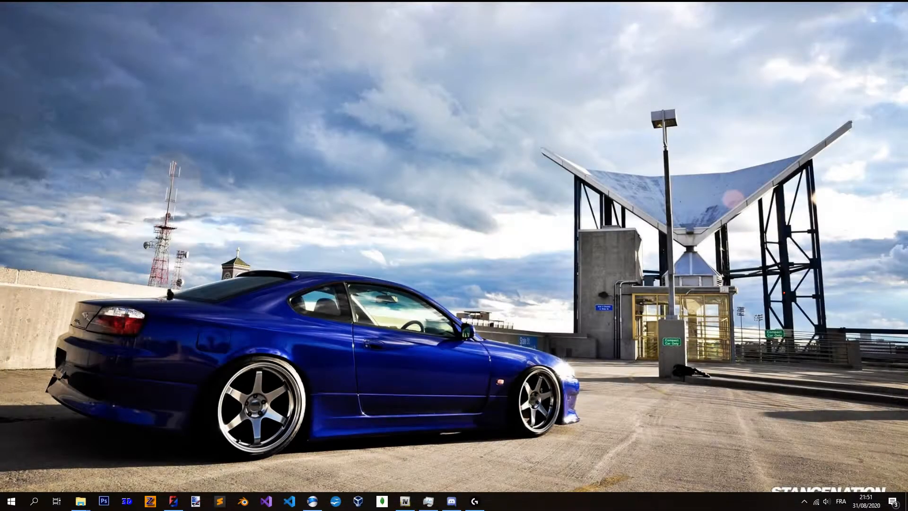
Switch to ZModeler, end the isolated view and rename the two extra light dummies extralight_1 and extralight_2.
{"action": "left_click", "coordinate": [174, 501]}
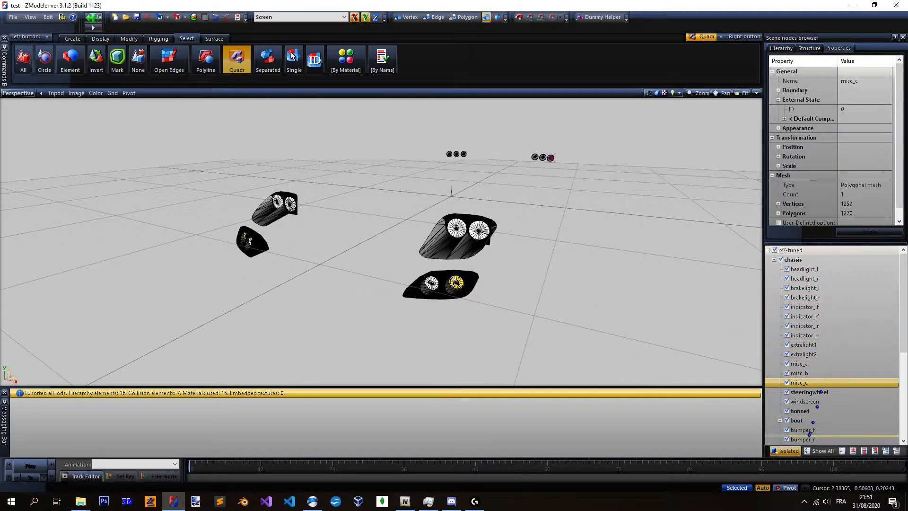
{"action": "left_click", "coordinate": [787, 449]}
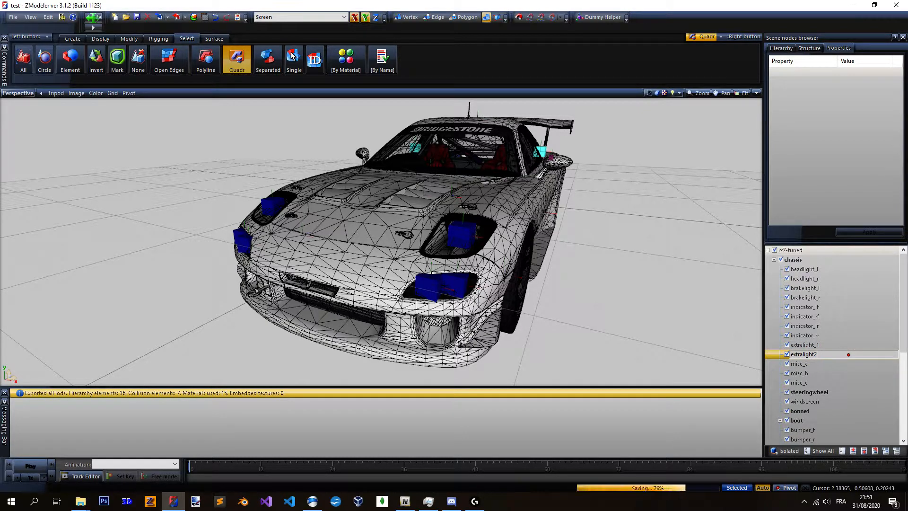
{"action": "key", "text": "BackSpace"}
{"action": "type", "text": "_2"}
{"action": "key", "text": "Return"}
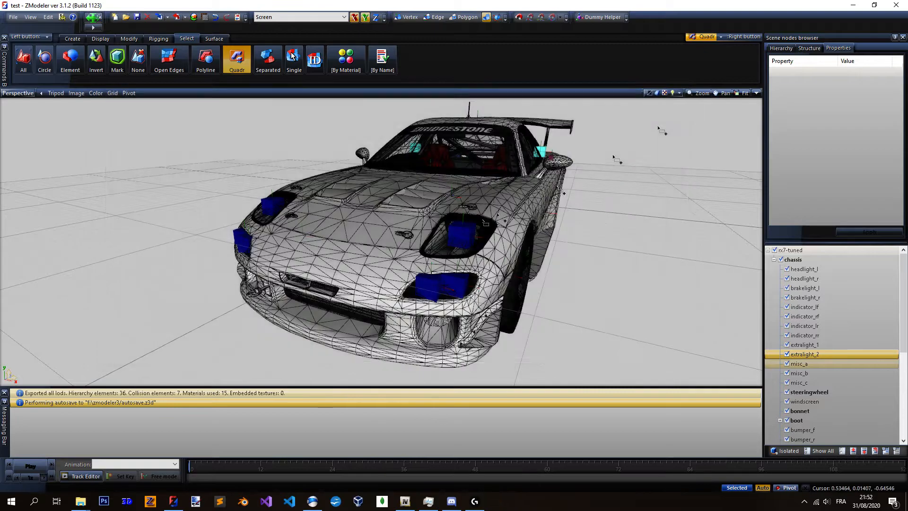
Select all parts of the car at object level.
{"action": "scroll", "coordinate": [483, 221], "scroll_direction": "down", "scroll_amount": 3}
{"action": "middle_click_drag", "start_coordinate": [483, 221], "coordinate": [369, 232]}
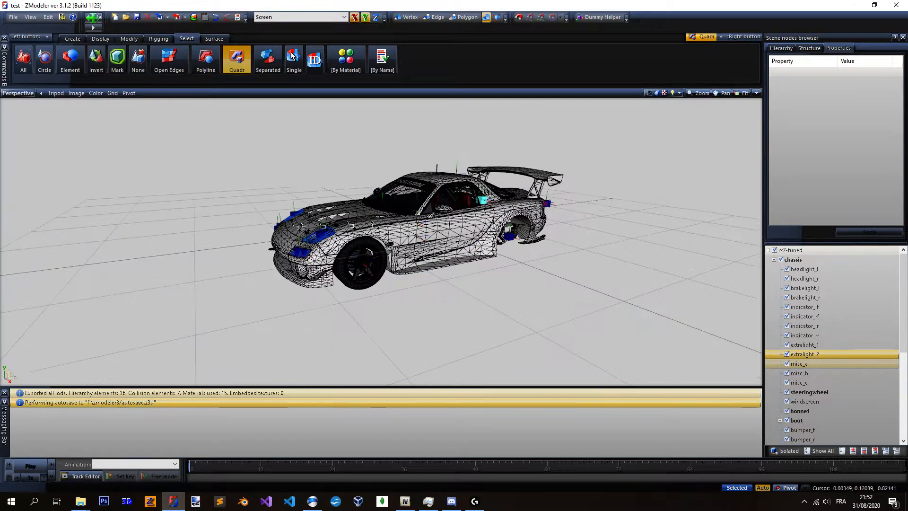
{"action": "scroll", "coordinate": [508, 213], "scroll_direction": "down", "scroll_amount": 4}
{"action": "scroll", "coordinate": [480, 216], "scroll_direction": "up", "scroll_amount": 3}
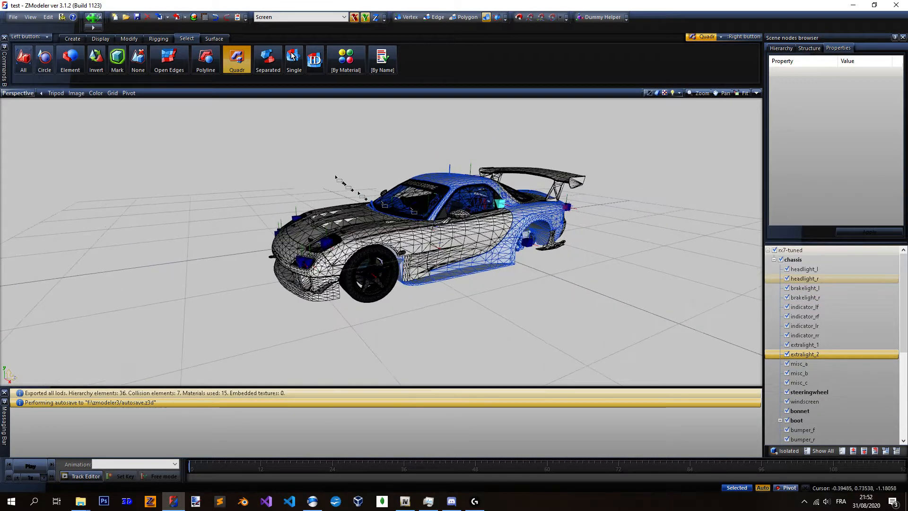
{"action": "left_click_drag", "start_coordinate": [210, 119], "coordinate": [670, 310]}
{"action": "scroll", "coordinate": [479, 190], "scroll_direction": "up", "scroll_amount": 3}
{"action": "middle_click_drag", "start_coordinate": [426, 184], "coordinate": [524, 230]}
{"action": "scroll", "coordinate": [524, 231], "scroll_direction": "up", "scroll_amount": 2}
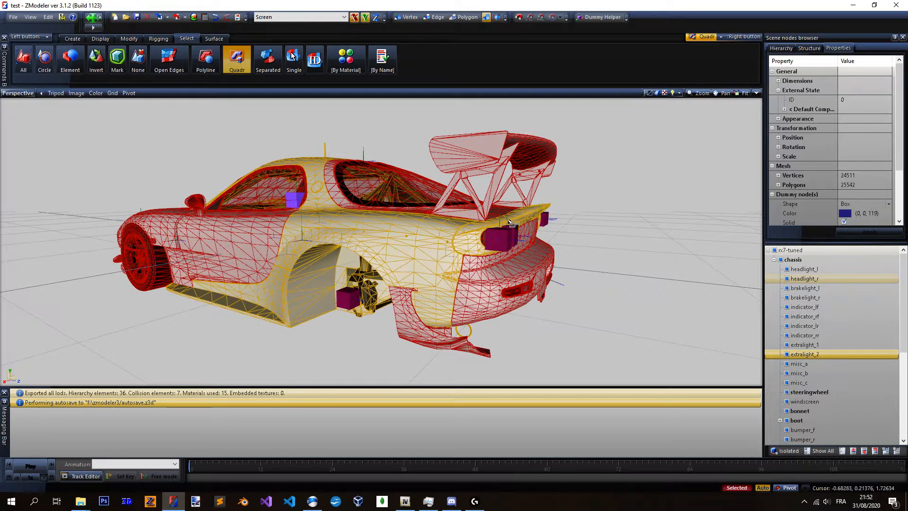
At polygon level, clear the existing polygon selection and select all polygons that use the CAR_BODY_PAINT material.
{"action": "scroll", "coordinate": [511, 223], "scroll_direction": "down", "scroll_amount": 3}
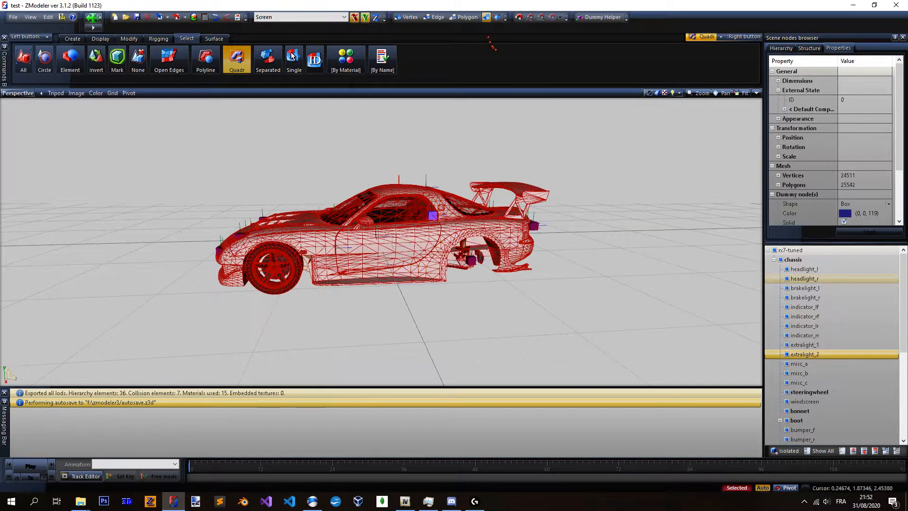
{"action": "left_click", "coordinate": [429, 241]}
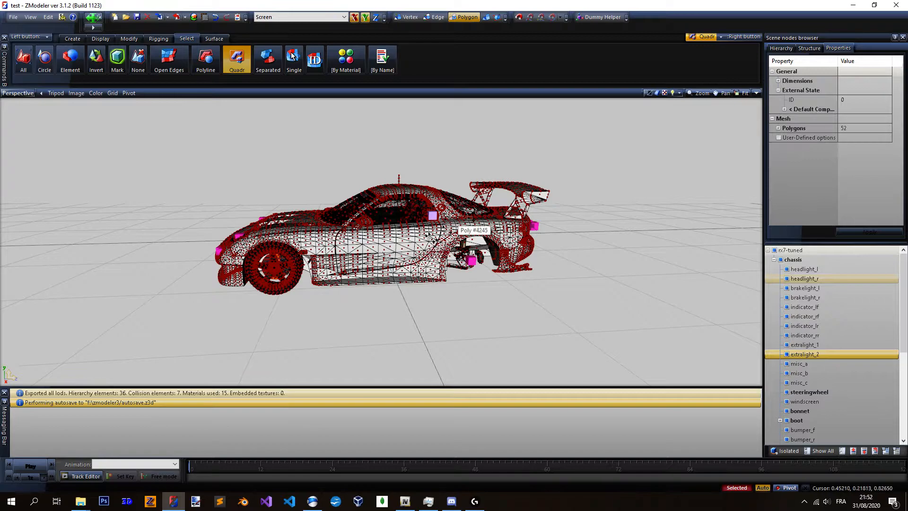
{"action": "left_click_drag", "start_coordinate": [169, 117], "coordinate": [670, 332]}
{"action": "left_click_drag", "start_coordinate": [197, 132], "coordinate": [592, 313]}
{"action": "left_click_drag", "start_coordinate": [180, 116], "coordinate": [626, 347]}
{"action": "left_click", "coordinate": [345, 59]}
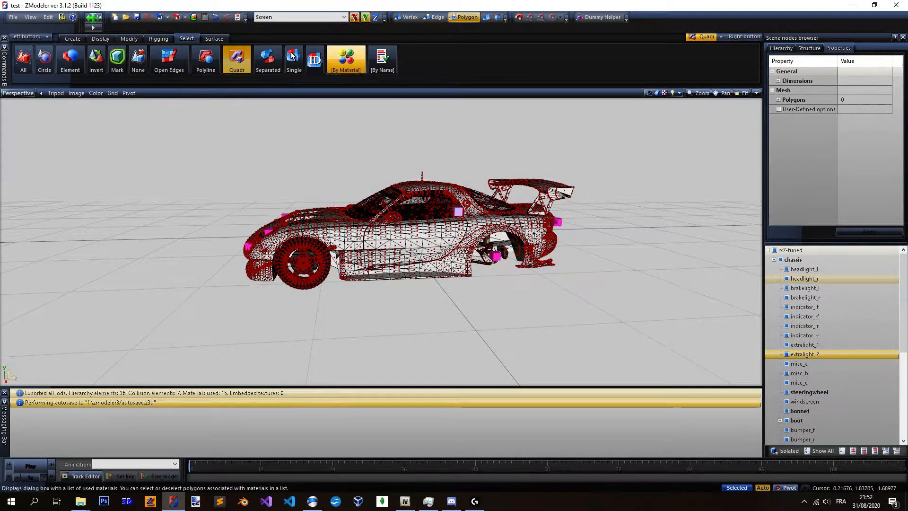
{"action": "left_click", "coordinate": [621, 119]}
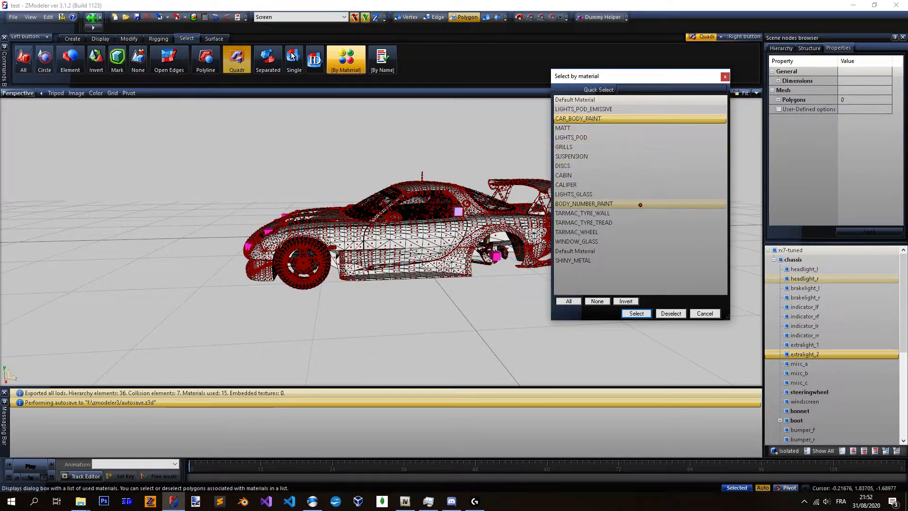
{"action": "left_click", "coordinate": [637, 314]}
Generate new UV mapping in channel 2 for the selected polygons, copied from channel 1 and forced onto CAR_BODY_PAINT.
{"action": "middle_click_drag", "start_coordinate": [608, 314], "coordinate": [501, 298]}
{"action": "left_click", "coordinate": [214, 38]}
{"action": "left_click", "coordinate": [36, 62]}
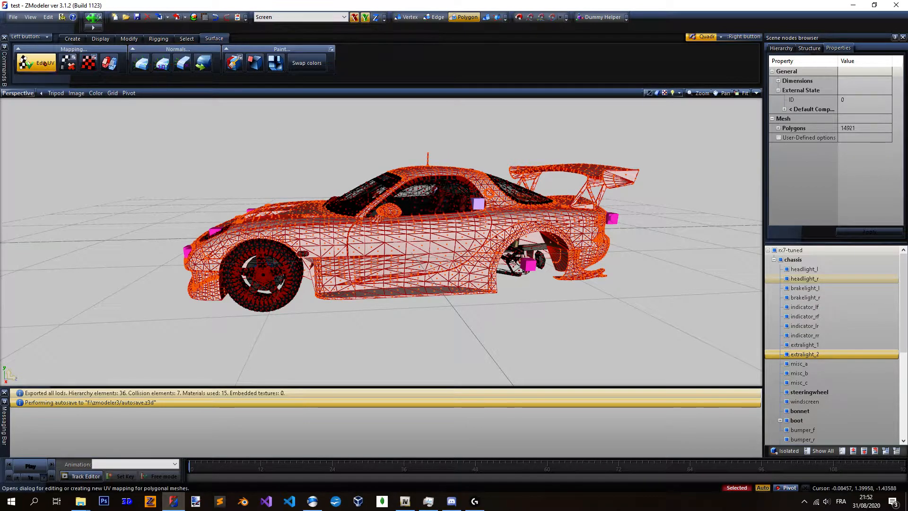
{"action": "left_click", "coordinate": [463, 170]}
{"action": "mouse_move", "coordinate": [722, 107]}
{"action": "left_mouse_down"}
{"action": "mouse_move", "coordinate": [741, 140]}
{"action": "mouse_move", "coordinate": [735, 112]}
{"action": "left_mouse_up"}
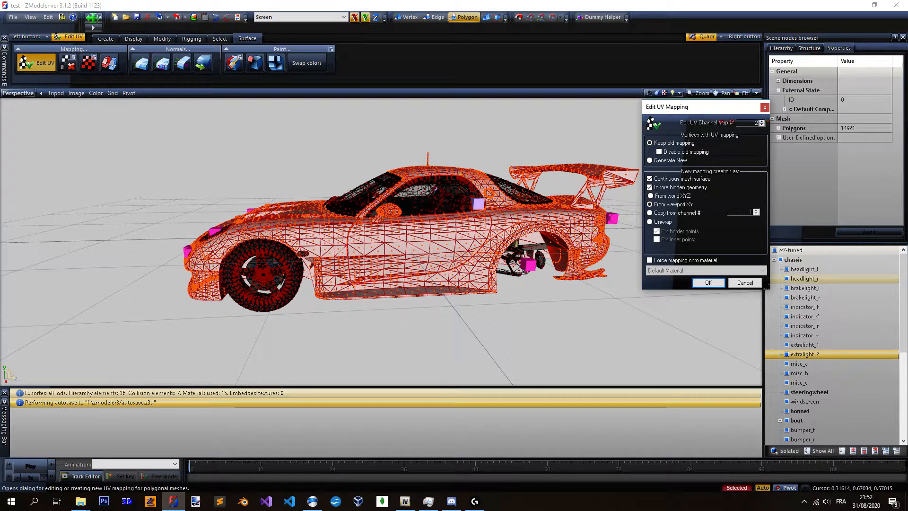
{"action": "left_click", "coordinate": [650, 161]}
{"action": "left_click", "coordinate": [650, 213]}
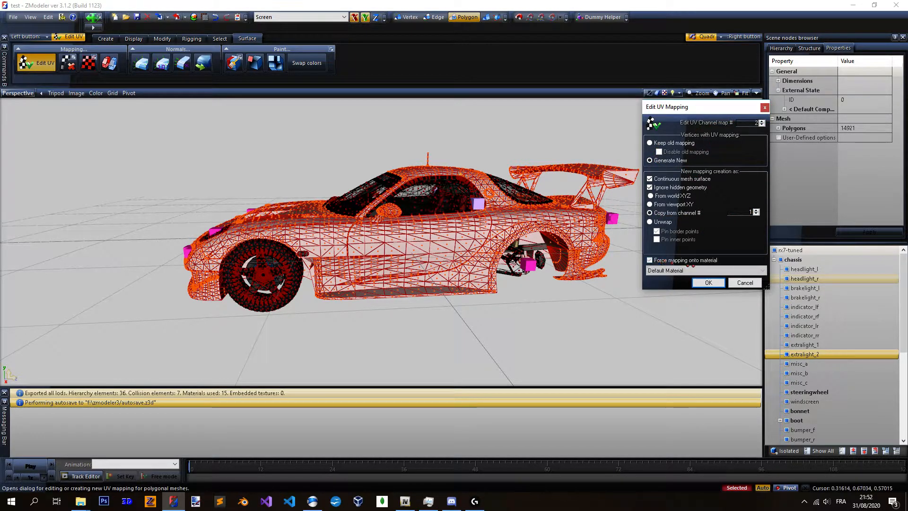
{"action": "left_click", "coordinate": [686, 270]}
{"action": "left_click", "coordinate": [719, 283]}
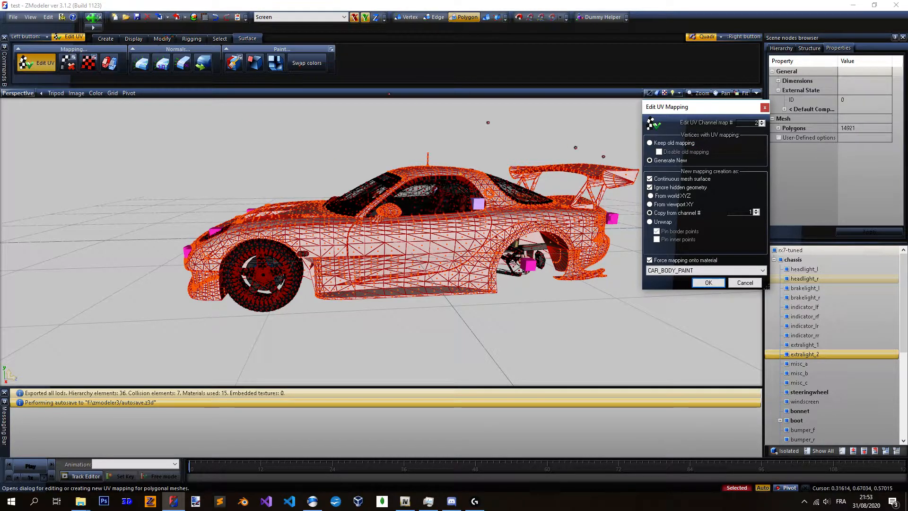
{"action": "left_click", "coordinate": [715, 282]}
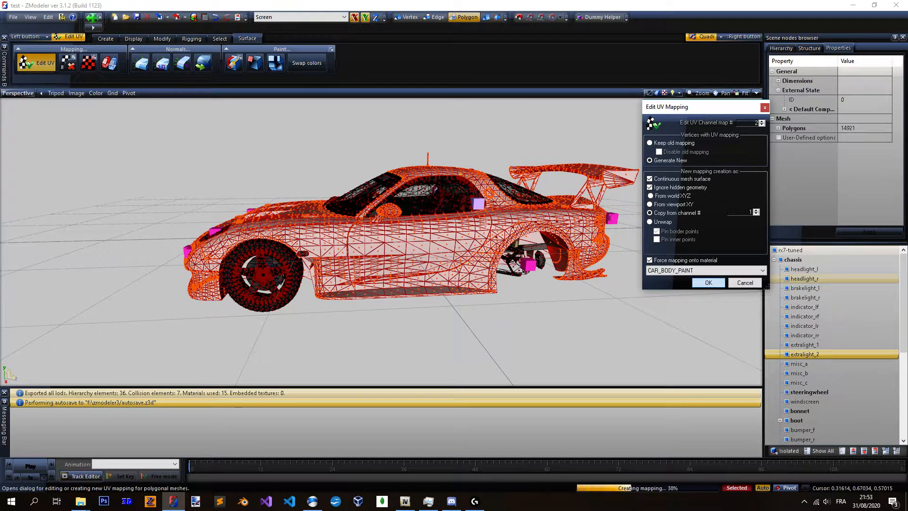
Examine the CAR_BODY_PAINT material's texture layers and their UV coordinate sources, then close the material windows.
{"action": "left_click", "coordinate": [193, 17]}
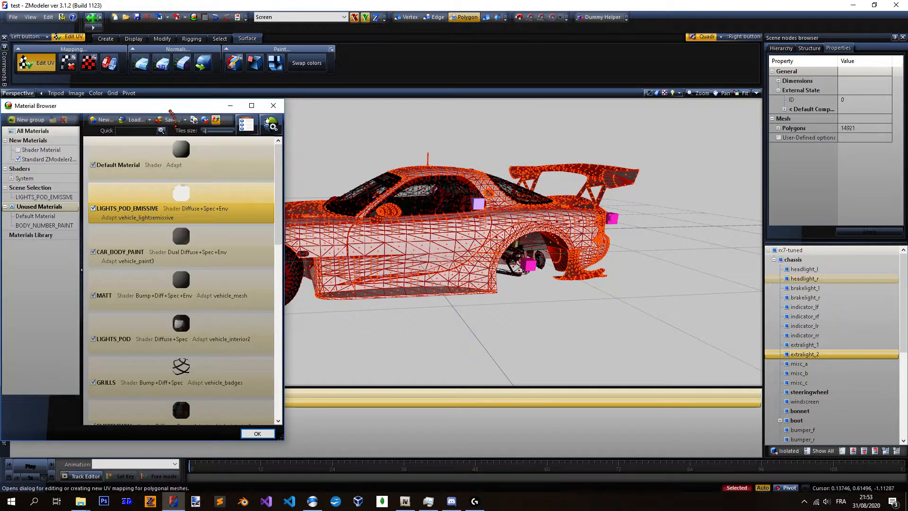
{"action": "left_click_drag", "start_coordinate": [173, 107], "coordinate": [207, 87]}
{"action": "scroll", "coordinate": [230, 221], "scroll_direction": "down", "scroll_amount": 3}
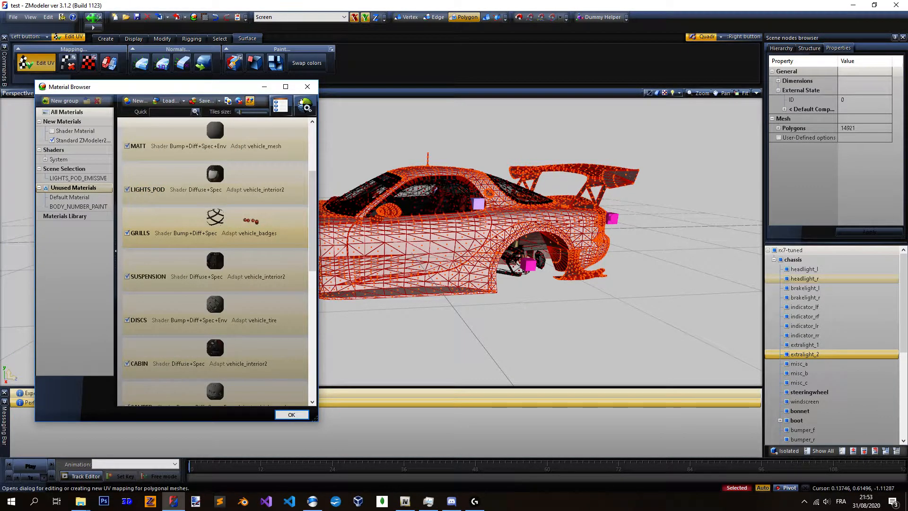
{"action": "scroll", "coordinate": [233, 216], "scroll_direction": "down", "scroll_amount": 3}
{"action": "scroll", "coordinate": [193, 253], "scroll_direction": "down", "scroll_amount": 3}
{"action": "scroll", "coordinate": [187, 250], "scroll_direction": "up", "scroll_amount": 6}
{"action": "scroll", "coordinate": [179, 247], "scroll_direction": "up", "scroll_amount": 3}
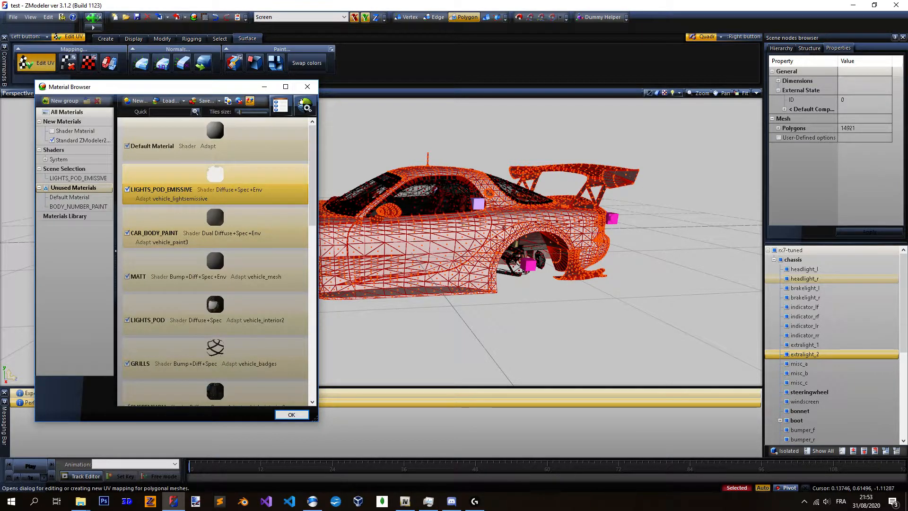
{"action": "left_click", "coordinate": [281, 106]}
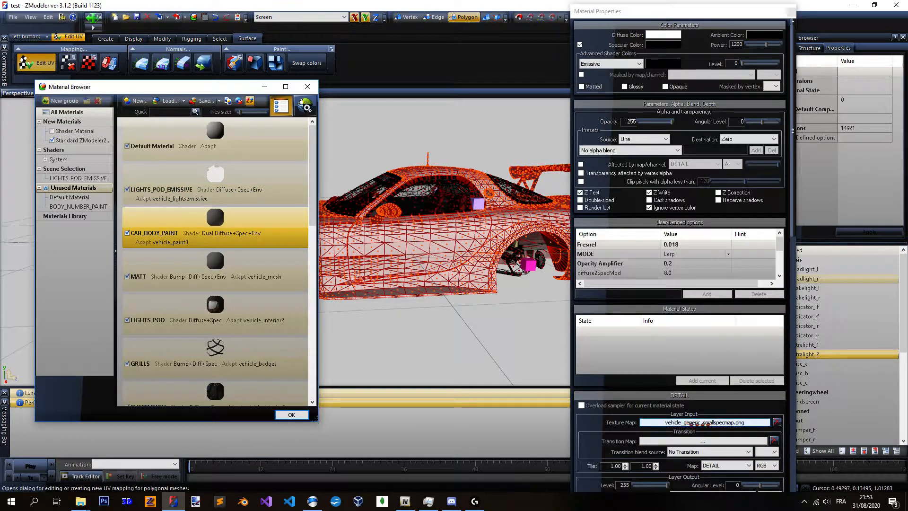
{"action": "left_click_drag", "start_coordinate": [794, 179], "coordinate": [796, 289]}
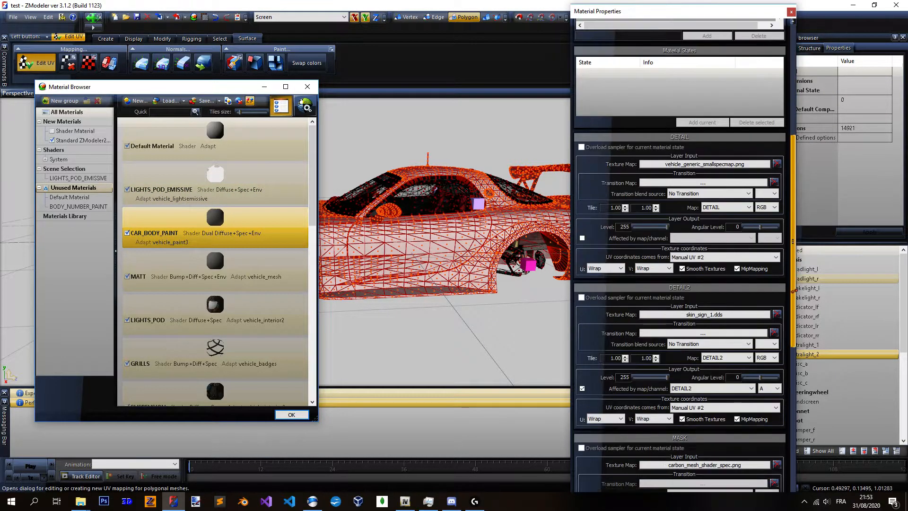
{"action": "left_click", "coordinate": [791, 12]}
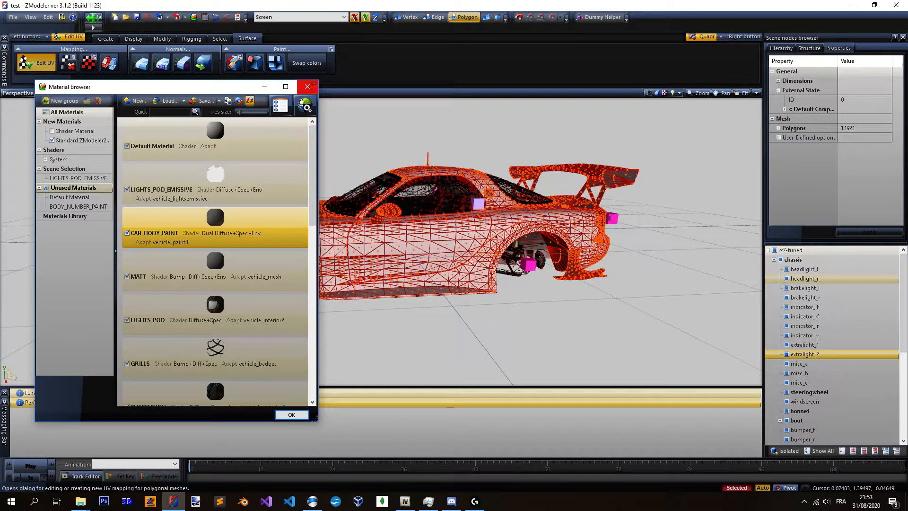
{"action": "left_click", "coordinate": [307, 87]}
Deselect all polygons, return to object level and deselect all of the car's parts.
{"action": "left_click", "coordinate": [186, 38]}
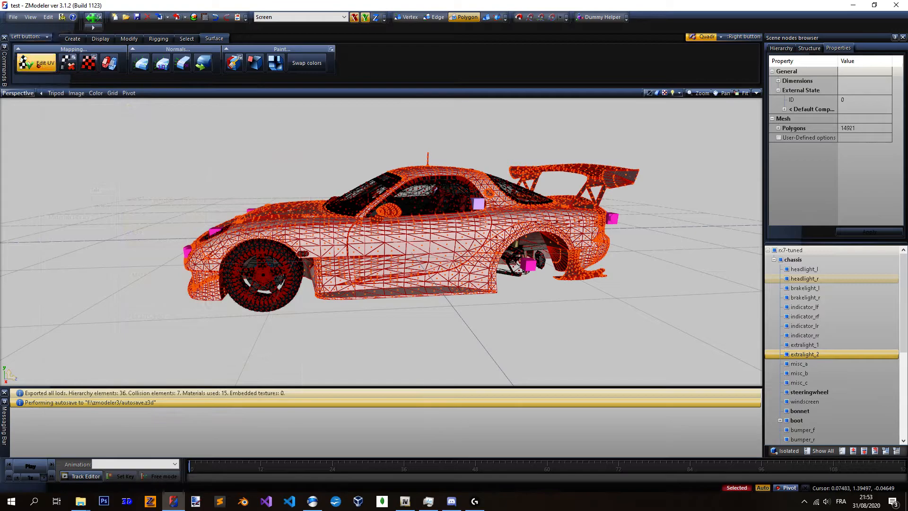
{"action": "scroll", "coordinate": [459, 168], "scroll_direction": "down", "scroll_amount": 2}
{"action": "scroll", "coordinate": [504, 176], "scroll_direction": "up", "scroll_amount": 1}
{"action": "right_click_drag", "start_coordinate": [670, 122], "coordinate": [183, 327]}
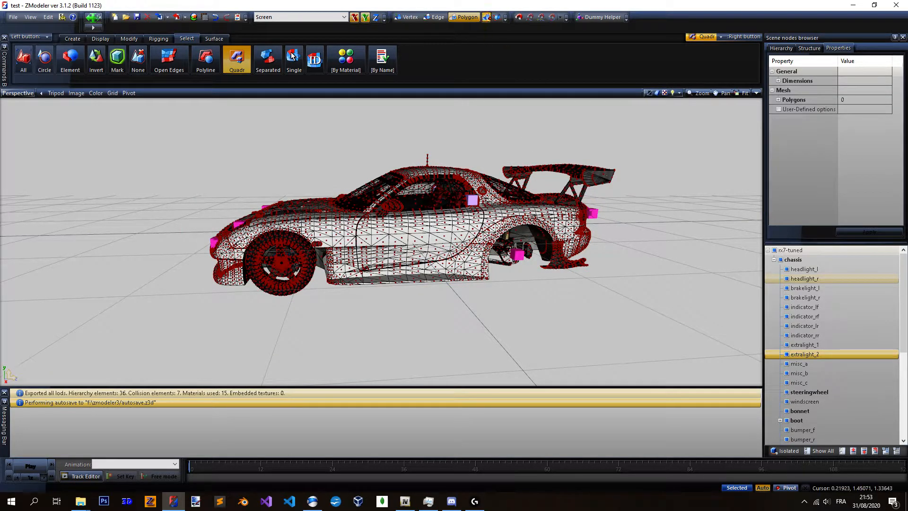
{"action": "left_click", "coordinate": [487, 18]}
{"action": "right_click_drag", "start_coordinate": [674, 117], "coordinate": [180, 337]}
{"action": "middle_click_drag", "start_coordinate": [596, 279], "coordinate": [539, 246]}
{"action": "key", "text": "space"}
Inspect the car model's bodywork, lights and spoiler from the rear, front and side.
{"action": "scroll", "coordinate": [539, 230], "scroll_direction": "up", "scroll_amount": 3}
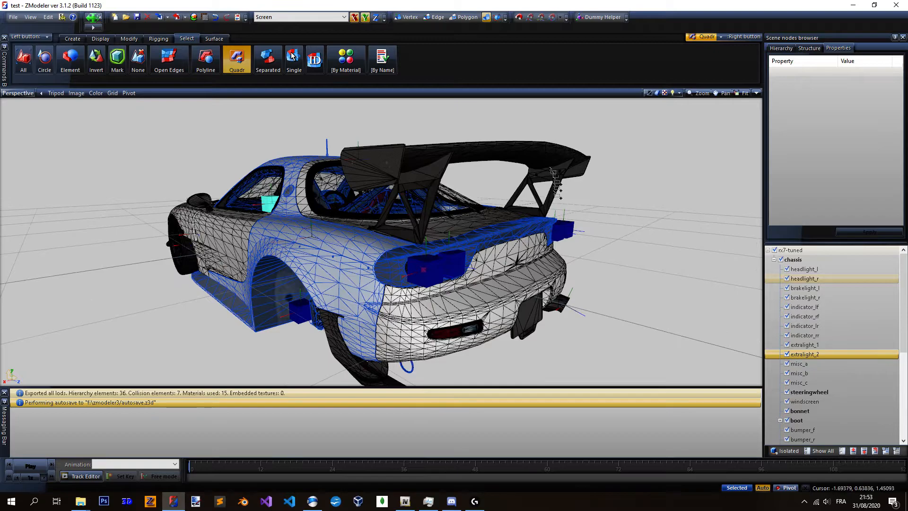
{"action": "scroll", "coordinate": [549, 165], "scroll_direction": "down", "scroll_amount": 3}
{"action": "scroll", "coordinate": [532, 170], "scroll_direction": "up", "scroll_amount": 2}
{"action": "middle_click_drag", "start_coordinate": [588, 196], "coordinate": [475, 243]}
{"action": "scroll", "coordinate": [610, 235], "scroll_direction": "down", "scroll_amount": 3}
{"action": "scroll", "coordinate": [600, 232], "scroll_direction": "up", "scroll_amount": 3}
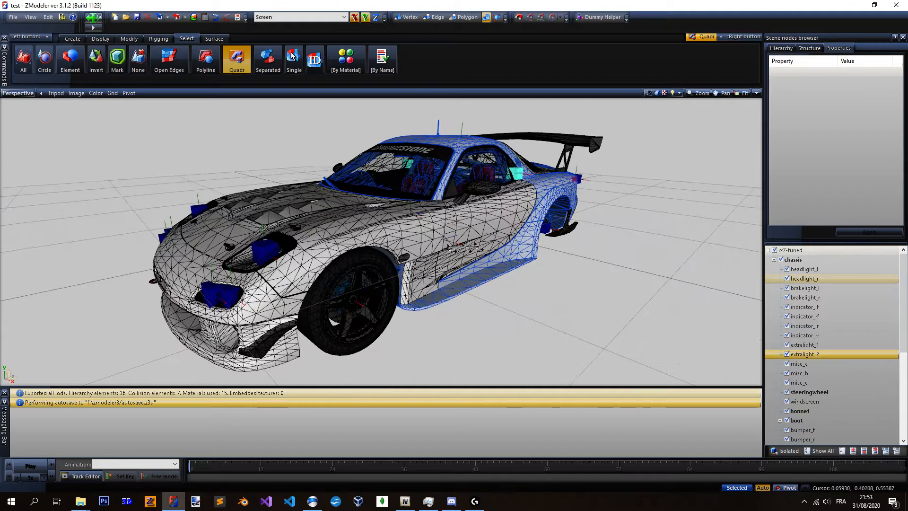
{"action": "scroll", "coordinate": [341, 234], "scroll_direction": "up", "scroll_amount": 3}
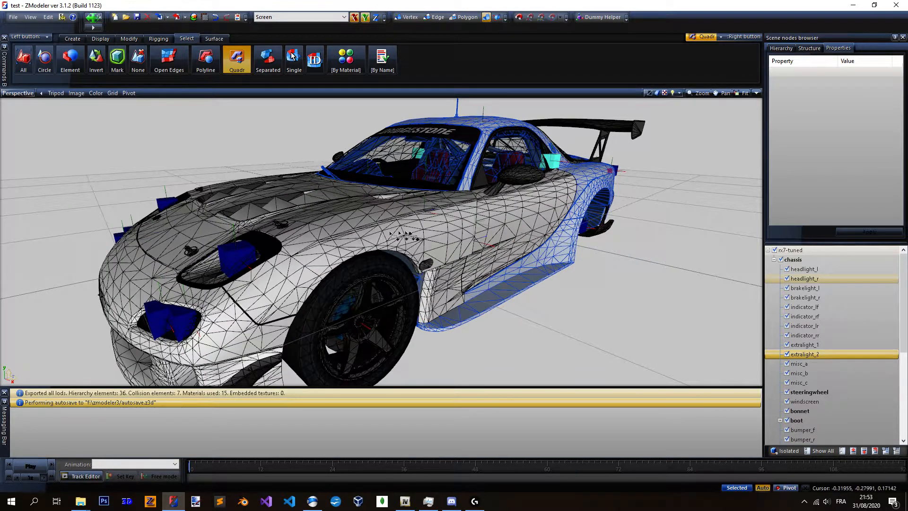
{"action": "scroll", "coordinate": [393, 241], "scroll_direction": "down", "scroll_amount": 3}
{"action": "scroll", "coordinate": [385, 241], "scroll_direction": "up", "scroll_amount": 1}
{"action": "middle_click_drag", "start_coordinate": [384, 241], "coordinate": [337, 286]}
{"action": "scroll", "coordinate": [620, 213], "scroll_direction": "up", "scroll_amount": 2}
{"action": "middle_click_drag", "start_coordinate": [542, 194], "coordinate": [515, 207]}
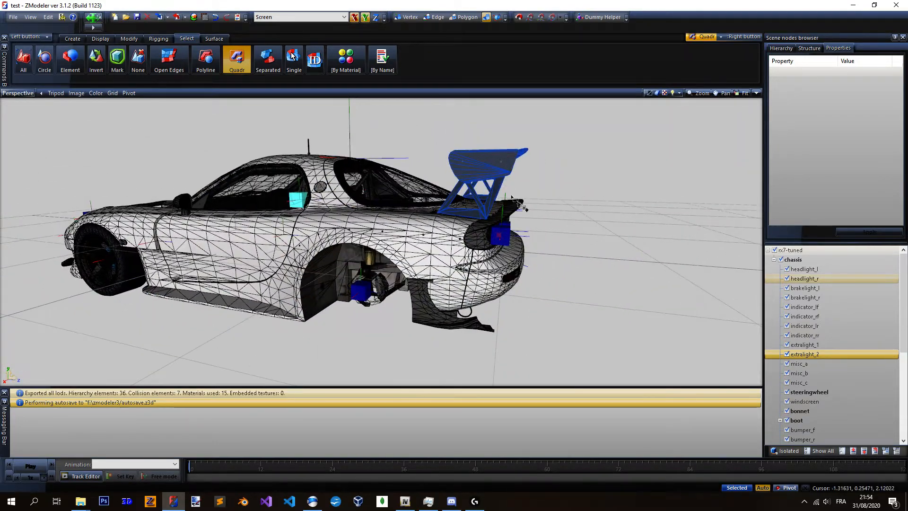
Examine the wireframe car's body panels and light dummies from the rear bumper round to the front fender.
{"action": "scroll", "coordinate": [514, 208], "scroll_direction": "up", "scroll_amount": 2}
{"action": "scroll", "coordinate": [418, 352], "scroll_direction": "down", "scroll_amount": 3}
{"action": "middle_click_drag", "start_coordinate": [425, 363], "coordinate": [302, 318]}
{"action": "scroll", "coordinate": [462, 331], "scroll_direction": "up", "scroll_amount": 2}
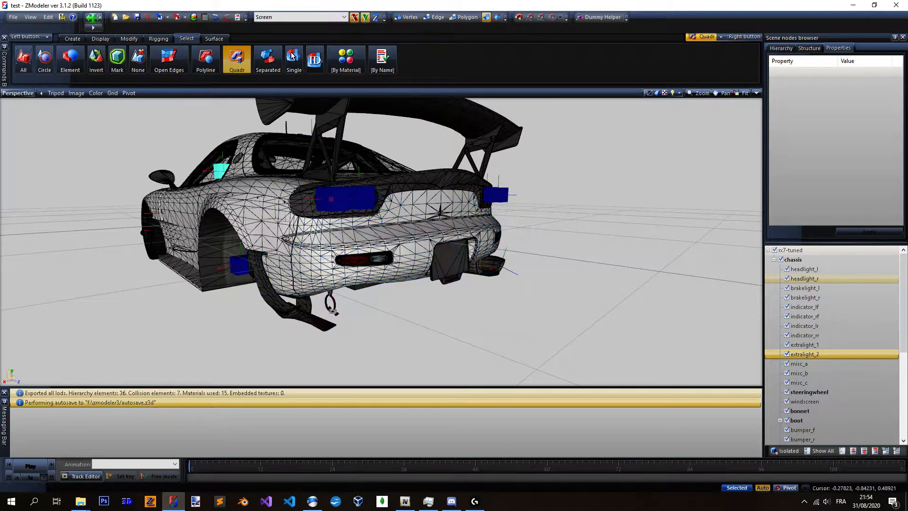
{"action": "scroll", "coordinate": [336, 307], "scroll_direction": "down", "scroll_amount": 3}
{"action": "middle_click_drag", "start_coordinate": [336, 307], "coordinate": [561, 284]}
{"action": "scroll", "coordinate": [425, 284], "scroll_direction": "up", "scroll_amount": 3}
{"action": "middle_click_drag", "start_coordinate": [369, 284], "coordinate": [559, 255]}
{"action": "scroll", "coordinate": [544, 236], "scroll_direction": "down", "scroll_amount": 3}
{"action": "scroll", "coordinate": [457, 227], "scroll_direction": "up", "scroll_amount": 1}
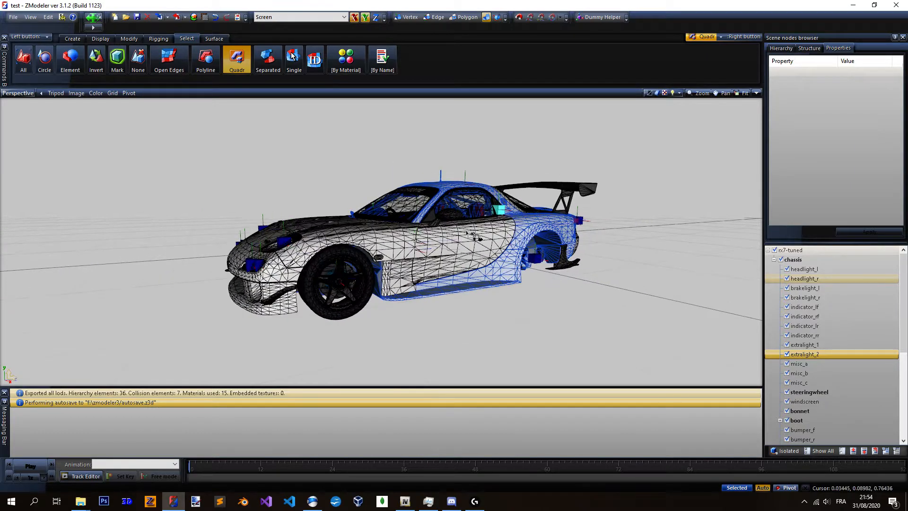
Select the CAR_BODY_PAINT material in the material browser and view the GTAV vehicle generic shader presets without applying one.
{"action": "left_click", "coordinate": [194, 17]}
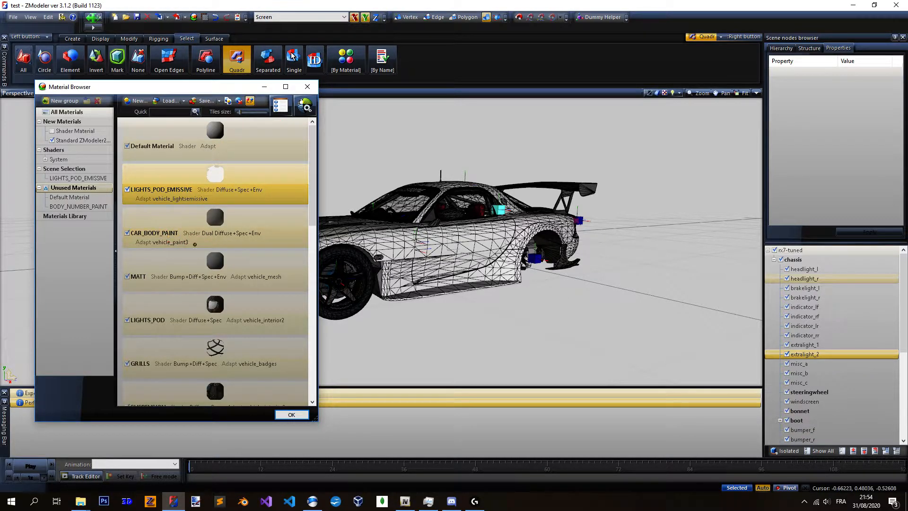
{"action": "left_click", "coordinate": [242, 223]}
{"action": "left_click", "coordinate": [305, 105]}
{"action": "mouse_move", "coordinate": [322, 134]}
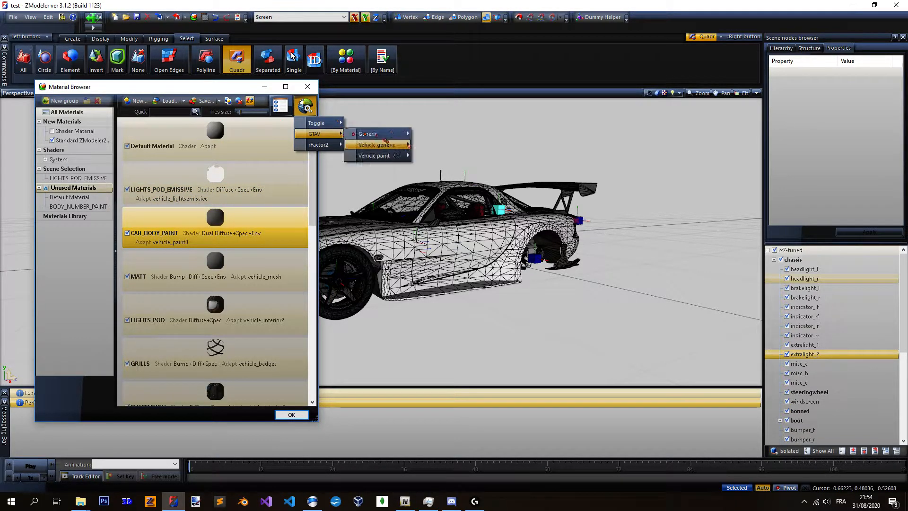
{"action": "mouse_move", "coordinate": [396, 145]}
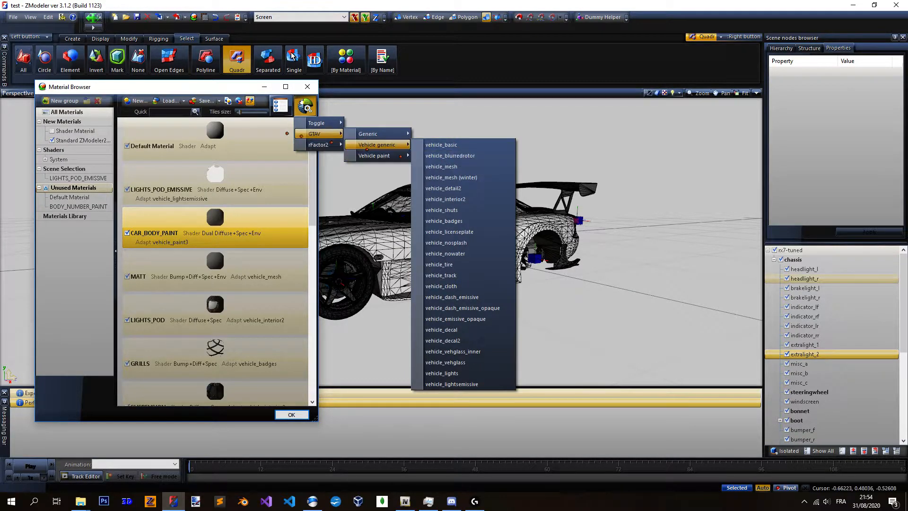
{"action": "left_click", "coordinate": [207, 88]}
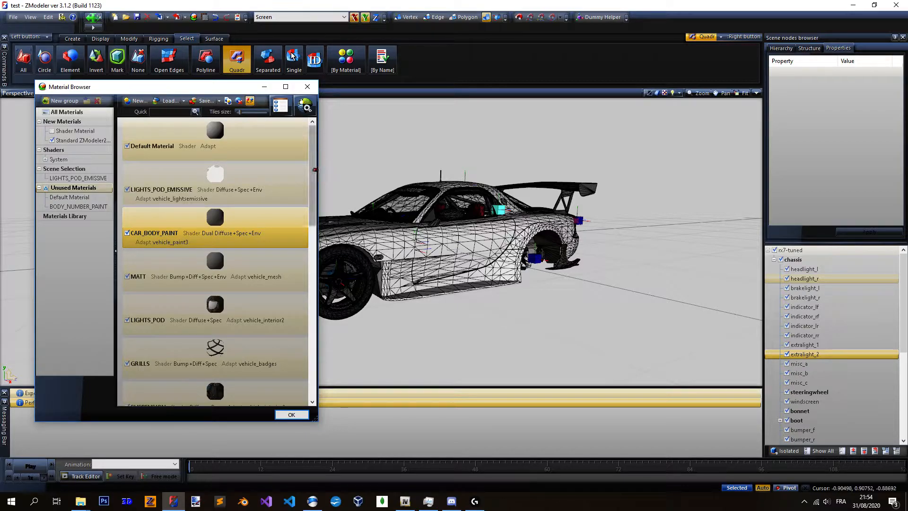
Examine the car's rear wing, rear lights and side from several distances and close the material browser.
{"action": "middle_click_drag", "start_coordinate": [571, 226], "coordinate": [466, 233]}
{"action": "middle_click_drag", "start_coordinate": [622, 209], "coordinate": [493, 204]}
{"action": "scroll", "coordinate": [549, 195], "scroll_direction": "up", "scroll_amount": 4}
{"action": "scroll", "coordinate": [549, 195], "scroll_direction": "down", "scroll_amount": 5}
{"action": "scroll", "coordinate": [592, 190], "scroll_direction": "down", "scroll_amount": 3}
{"action": "scroll", "coordinate": [513, 187], "scroll_direction": "up", "scroll_amount": 3}
{"action": "scroll", "coordinate": [488, 191], "scroll_direction": "up", "scroll_amount": 3}
{"action": "scroll", "coordinate": [551, 196], "scroll_direction": "down", "scroll_amount": 3}
{"action": "scroll", "coordinate": [551, 190], "scroll_direction": "down", "scroll_amount": 3}
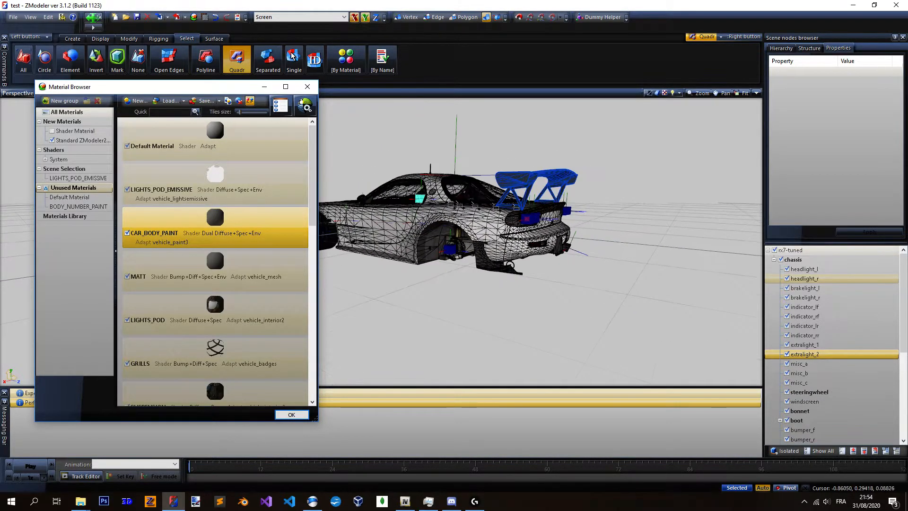
{"action": "scroll", "coordinate": [454, 209], "scroll_direction": "up", "scroll_amount": 3}
{"action": "scroll", "coordinate": [578, 226], "scroll_direction": "down", "scroll_amount": 3}
{"action": "middle_click_drag", "start_coordinate": [578, 226], "coordinate": [530, 206]}
{"action": "left_click", "coordinate": [307, 86]}
Delete rx7-tuned_hi.yft from the export folder and try to export the model as rx7-tuned, declining the file replacement.
{"action": "left_click", "coordinate": [177, 17]}
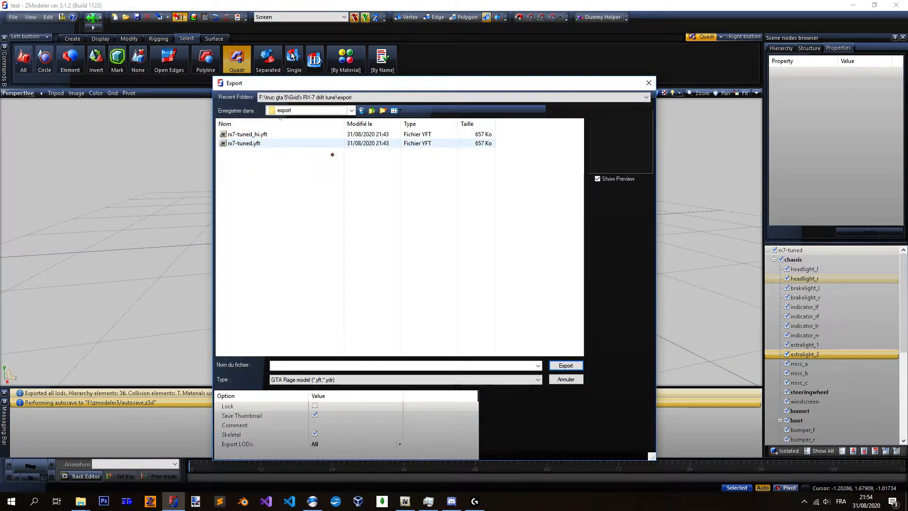
{"action": "left_click", "coordinate": [273, 134]}
{"action": "key", "text": "Delete"}
{"action": "key", "text": "Return"}
{"action": "double_click", "coordinate": [371, 366]}
{"action": "left_click", "coordinate": [380, 367]}
{"action": "key", "text": "BackSpace"}
{"action": "key", "text": "BackSpace"}
{"action": "key", "text": "Return"}
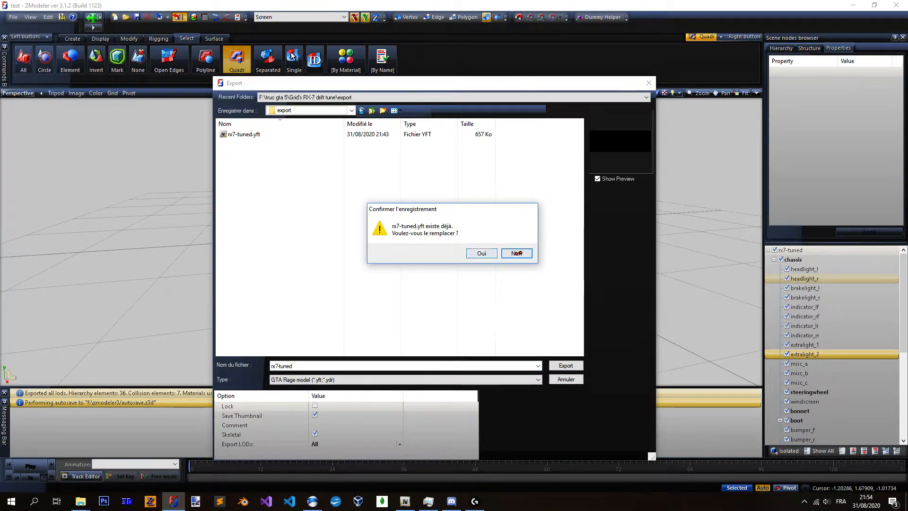
{"action": "left_click", "coordinate": [520, 253]}
Delete rx7-tuned.yft from the export folder and try to export the model as rx7-tune.
{"action": "left_click", "coordinate": [251, 136]}
{"action": "key", "text": "Delete"}
{"action": "left_click", "coordinate": [488, 290]}
{"action": "left_click", "coordinate": [331, 366]}
{"action": "left_click", "coordinate": [371, 366]}
{"action": "key", "text": "BackSpace"}
{"action": "key", "text": "BackSpace"}
{"action": "key", "text": "BackSpace"}
{"action": "key", "text": "BackSpace"}
{"action": "key", "text": "BackSpace"}
{"action": "key", "text": "Return"}
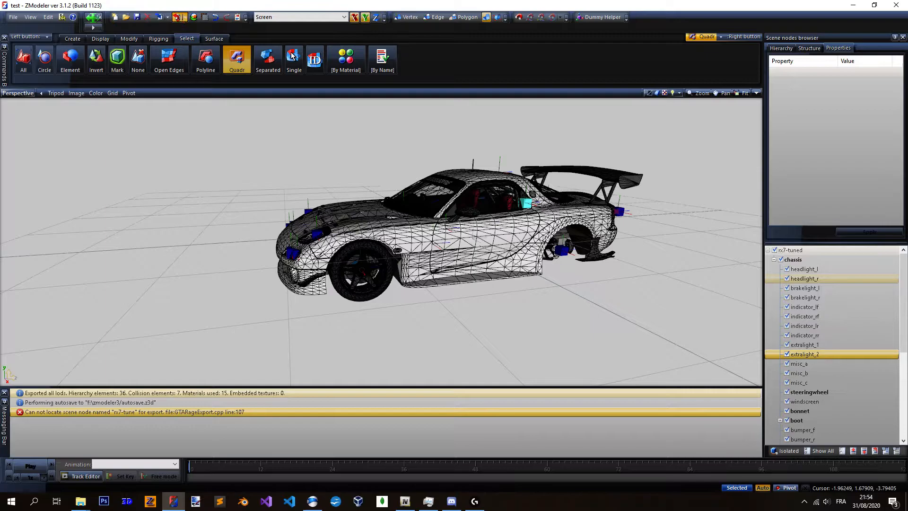
Delete the leftover file in the export folder and export the model as rx7-tuned.yft.
{"action": "left_click", "coordinate": [177, 17]}
{"action": "left_click", "coordinate": [242, 134]}
{"action": "key", "text": "Delete"}
{"action": "left_click", "coordinate": [490, 287]}
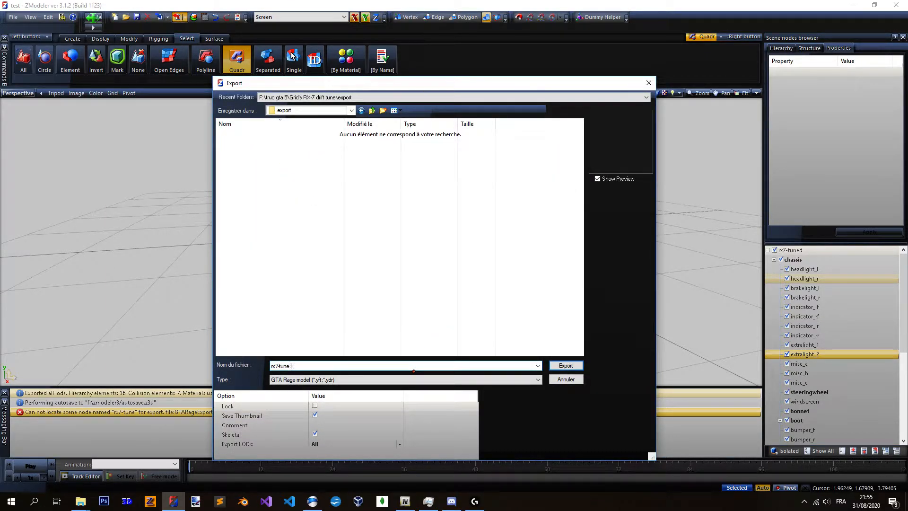
{"action": "key", "text": "Return"}
{"action": "right_click", "coordinate": [124, 403]}
{"action": "left_click", "coordinate": [141, 409]}
Switch to the export folder in File Explorer, duplicate rx7-tuned.yft and name the copy rx7-tuned_hi.yft.
{"action": "left_click", "coordinate": [173, 501]}
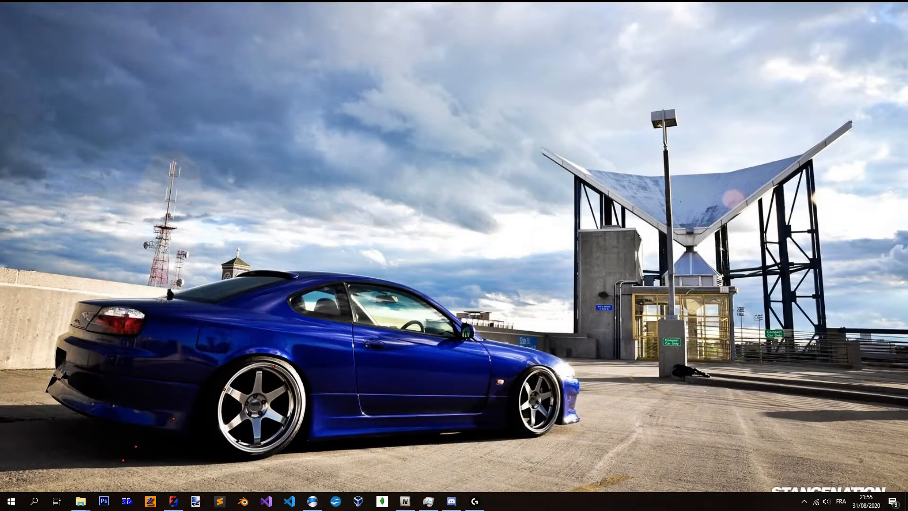
{"action": "left_click", "coordinate": [81, 501]}
{"action": "left_click", "coordinate": [131, 442]}
{"action": "left_click", "coordinate": [345, 121]}
{"action": "key", "text": "ctrl+c"}
{"action": "key", "text": "ctrl+v"}
{"action": "key", "text": "F2"}
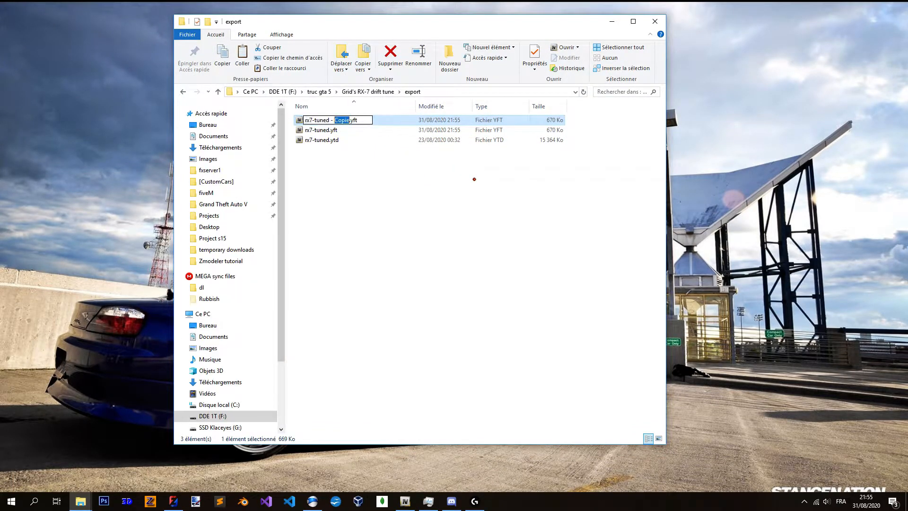
{"action": "key", "text": "Return"}
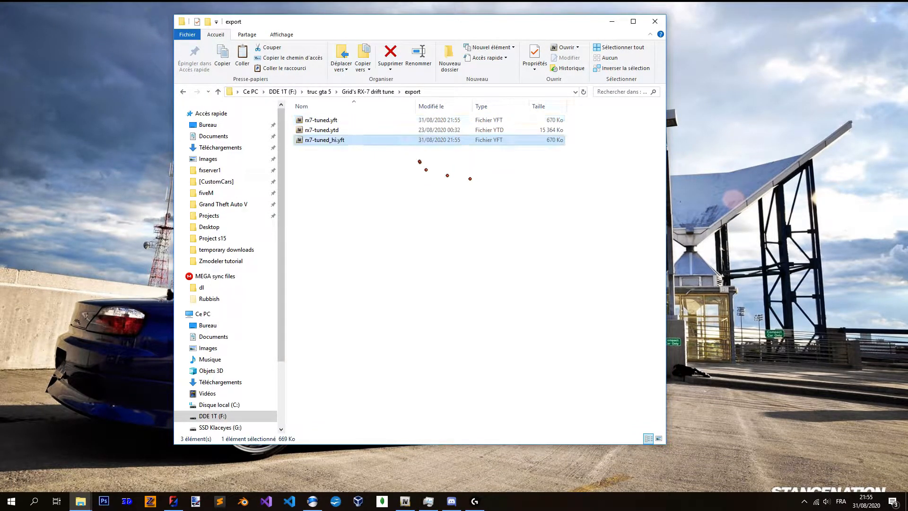
Switch to OpenIV, enable edit mode and replace rx7-tuned.yft and rx7-tuned_hi.yft in vehicles.rpf with the new exports.
{"action": "left_click", "coordinate": [405, 502]}
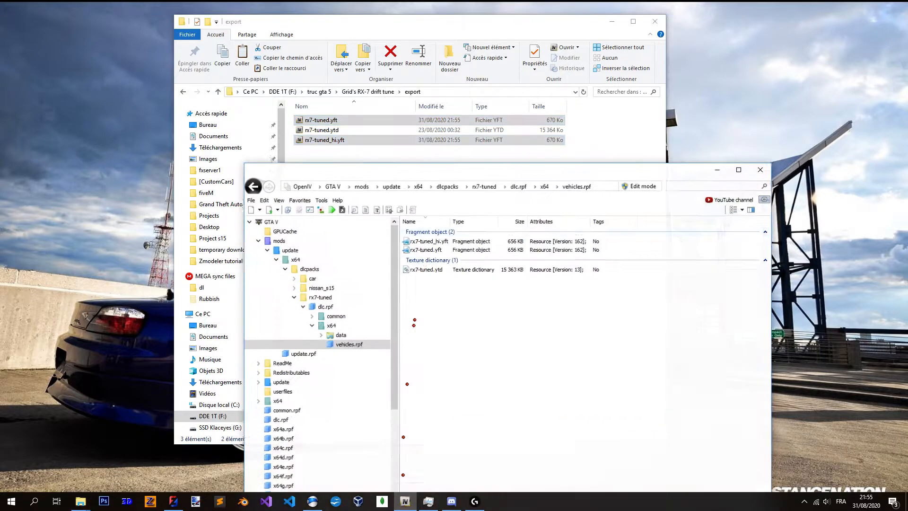
{"action": "left_click_drag", "start_coordinate": [558, 176], "coordinate": [638, 41]}
{"action": "left_click", "coordinate": [736, 146]}
{"action": "left_click", "coordinate": [480, 283]}
{"action": "left_click_drag", "start_coordinate": [302, 21], "coordinate": [117, 19]}
{"action": "left_click_drag", "start_coordinate": [207, 116], "coordinate": [594, 172]}
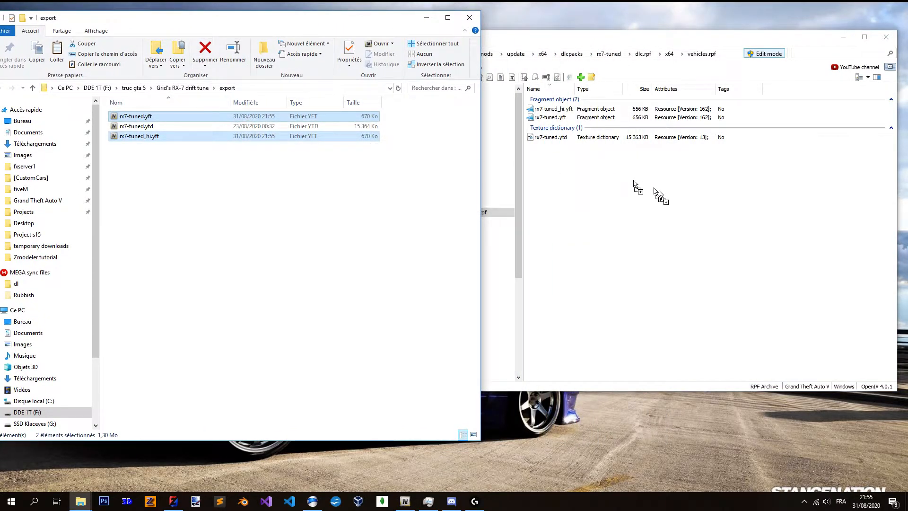
{"action": "left_click", "coordinate": [425, 18]}
{"action": "left_click_drag", "start_coordinate": [752, 37], "coordinate": [688, 33]}
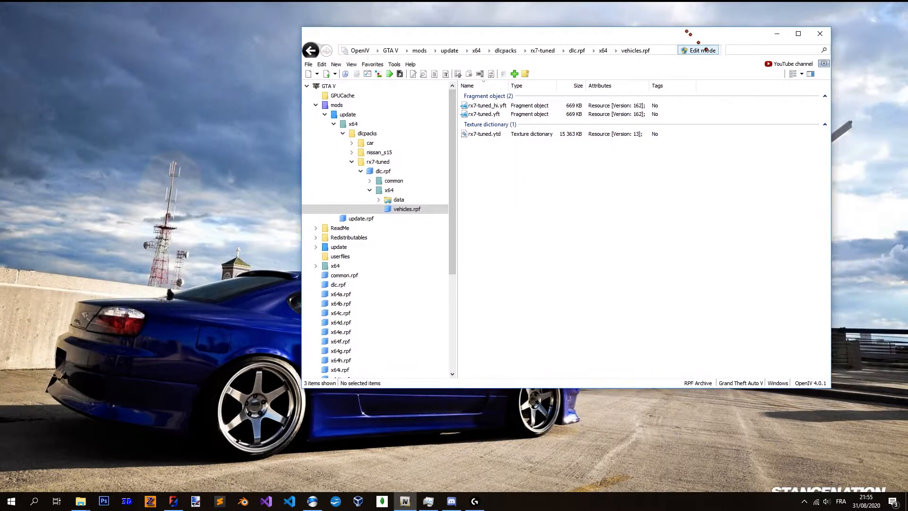
{"action": "left_click", "coordinate": [777, 34]}
Launch Grand Theft Auto V from its folder and sign in to the saved Rockstar profile with the account password.
{"action": "mouse_move", "coordinate": [81, 501]}
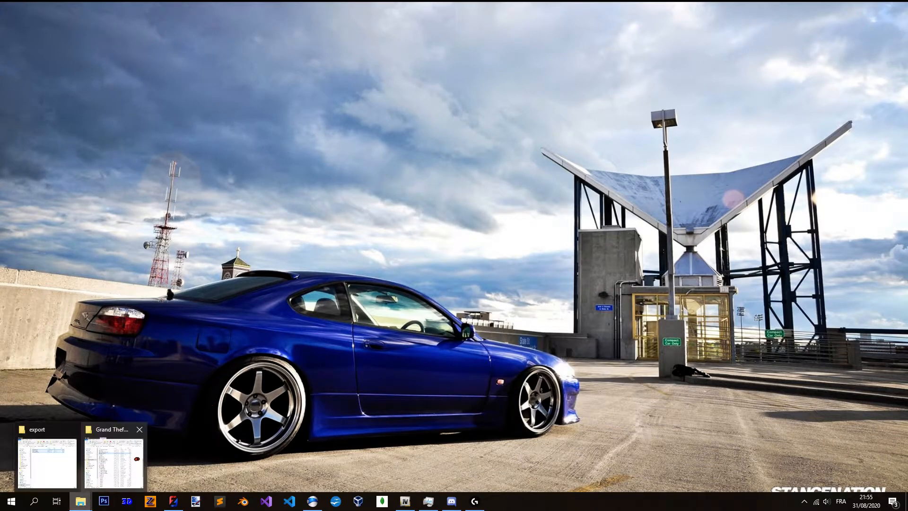
{"action": "left_click", "coordinate": [114, 455]}
{"action": "left_click", "coordinate": [624, 34]}
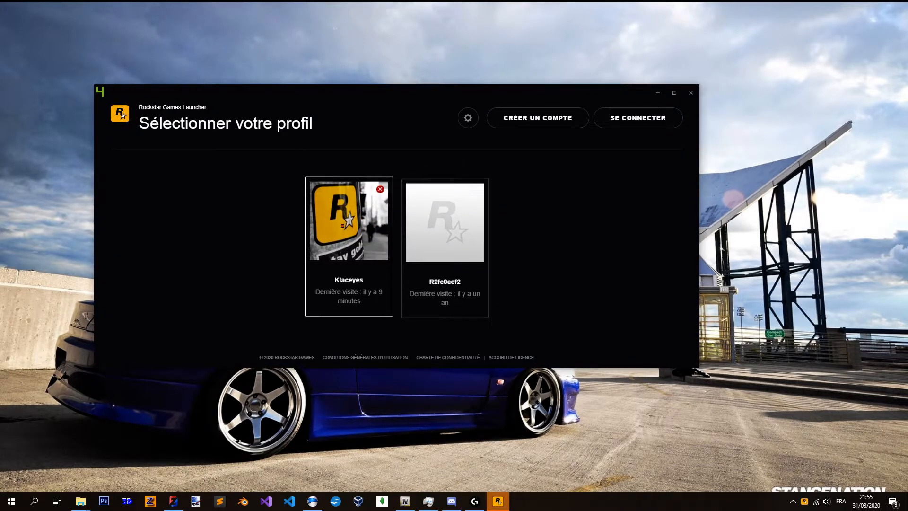
{"action": "left_click", "coordinate": [359, 219]}
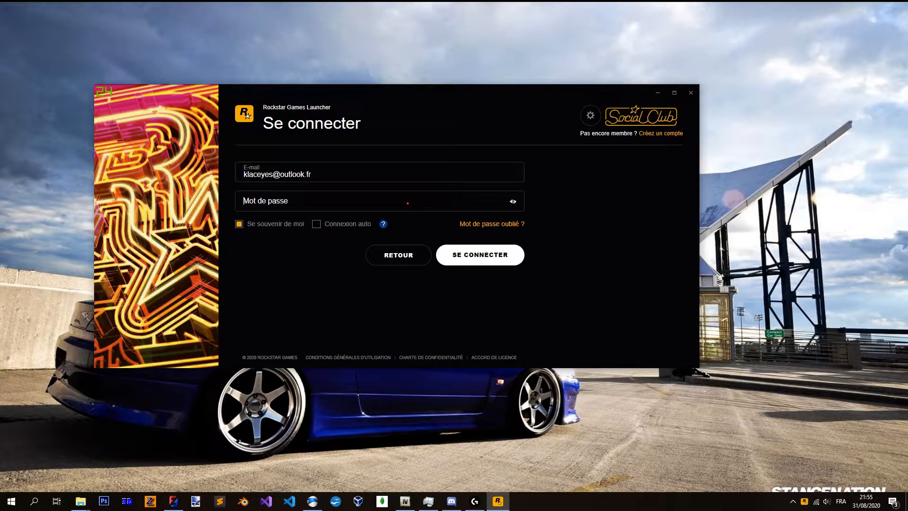
{"action": "left_click", "coordinate": [399, 207]}
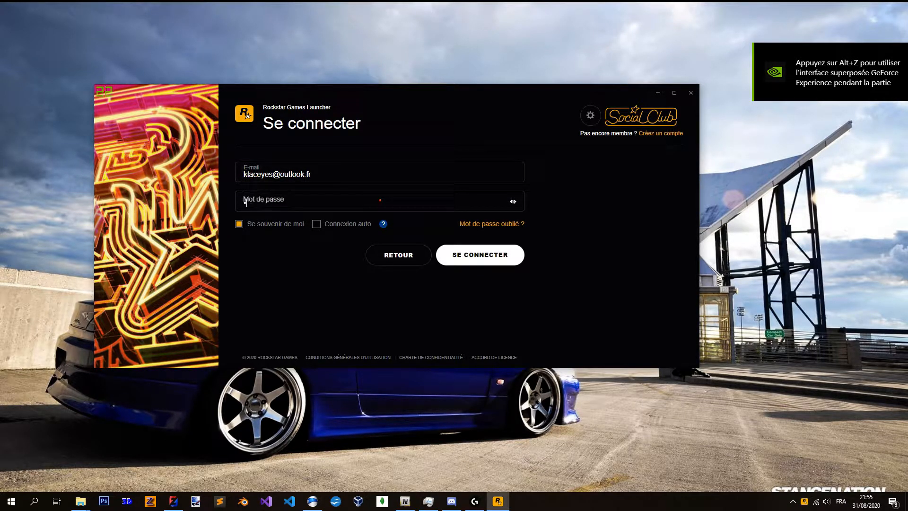
{"action": "type", "text": "••••••••••••"}
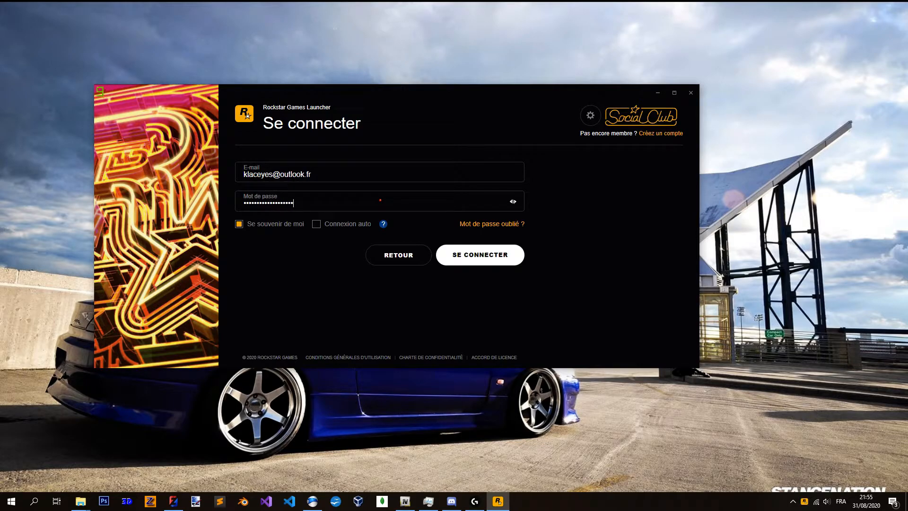
{"action": "type", "text": "•"}
{"action": "key", "text": "Return"}
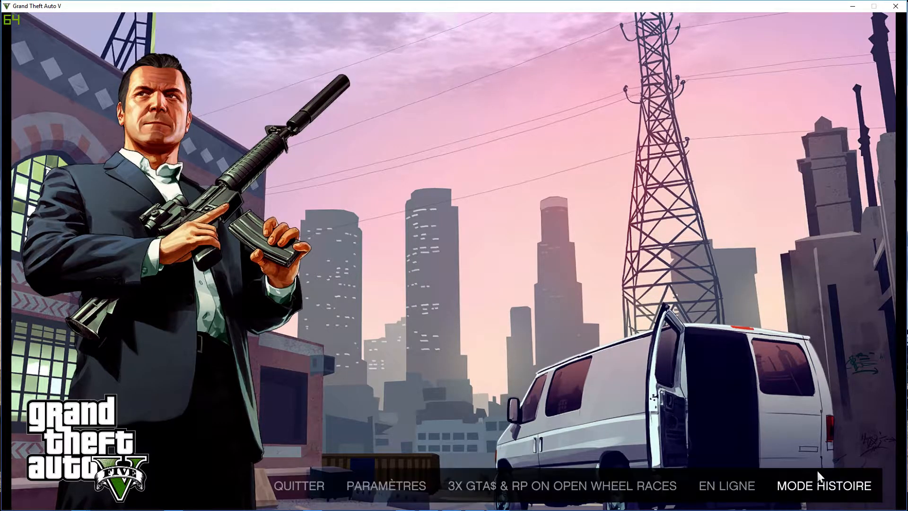
Start story mode and spawn the rx7-tuned car with the trainer by entering the model name.
{"action": "left_click", "coordinate": [818, 470]}
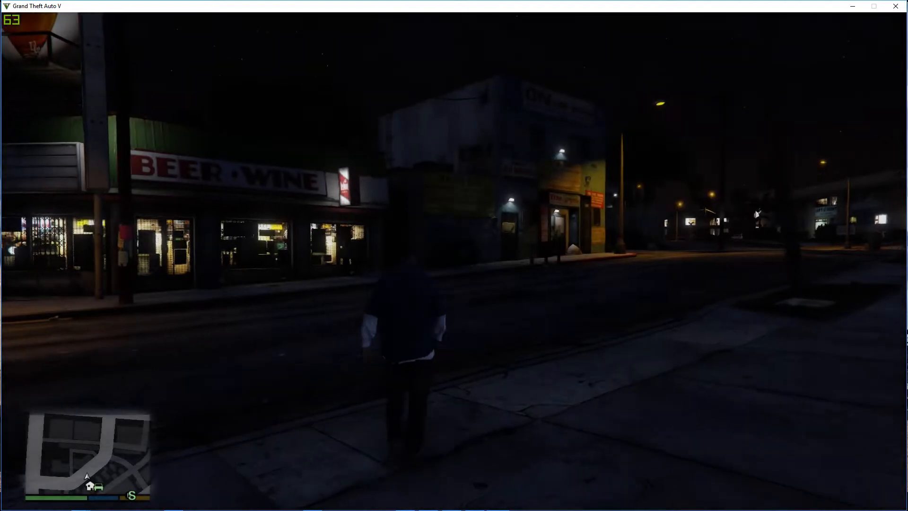
{"action": "key", "text": "F3"}
{"action": "key", "text": "KP_2"}
{"action": "key", "text": "KP_2"}
{"action": "key", "text": "KP_2"}
{"action": "key", "text": "KP_5"}
{"action": "key", "text": "KP_8"}
{"action": "key", "text": "KP_5"}
{"action": "type", "text": "rx"}
{"action": "key", "text": "Return"}
{"action": "key", "text": "KP_2"}
{"action": "key", "text": "KP_2"}
{"action": "key", "text": "KP_5"}
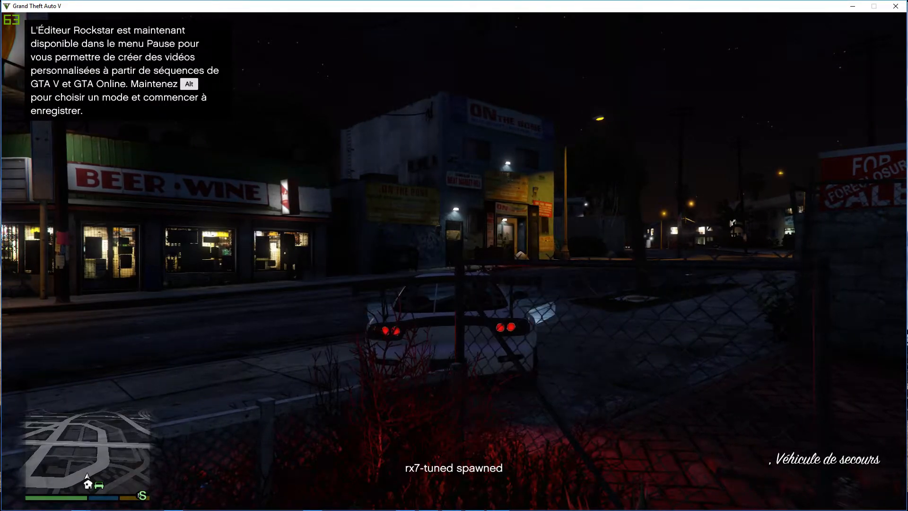
Switch the RX7's headlights and repair the car with the trainer's Fix Vehicle option.
{"action": "key", "text": "q"}
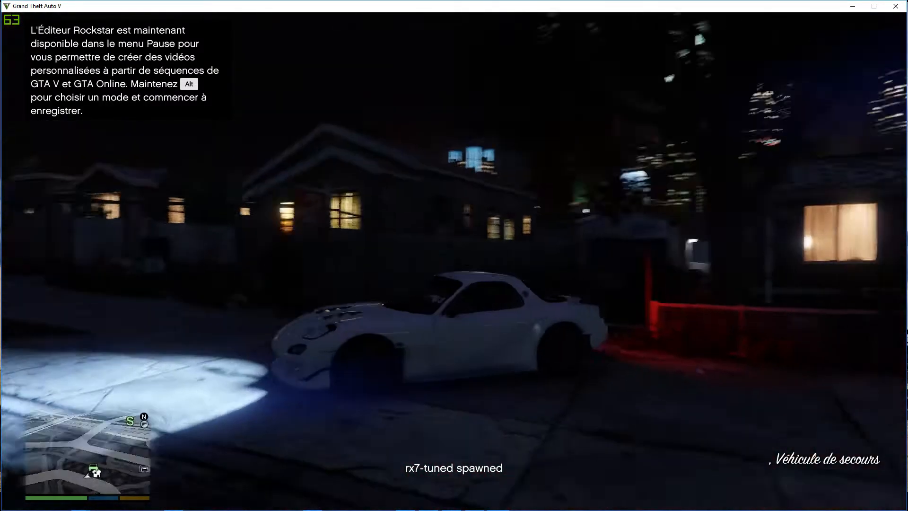
{"action": "key", "text": "h"}
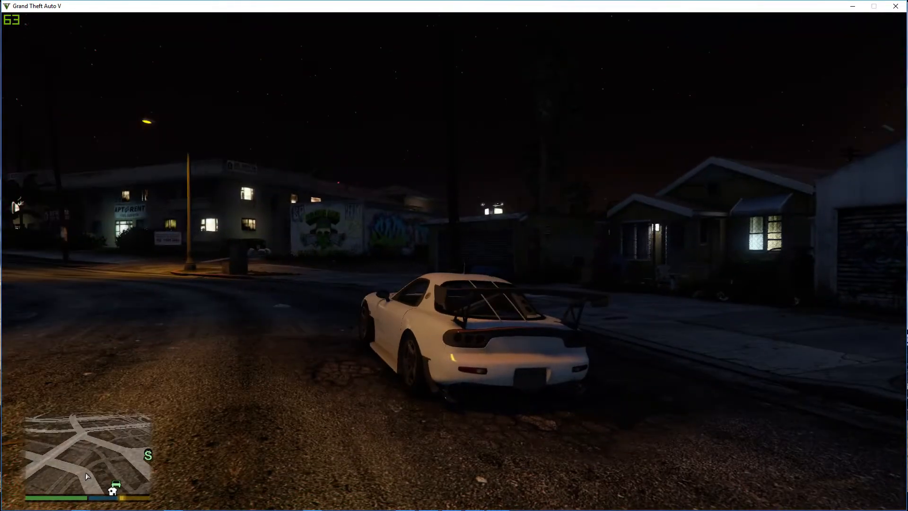
{"action": "key", "text": "F4"}
{"action": "key", "text": "Up"}
{"action": "key", "text": "Up"}
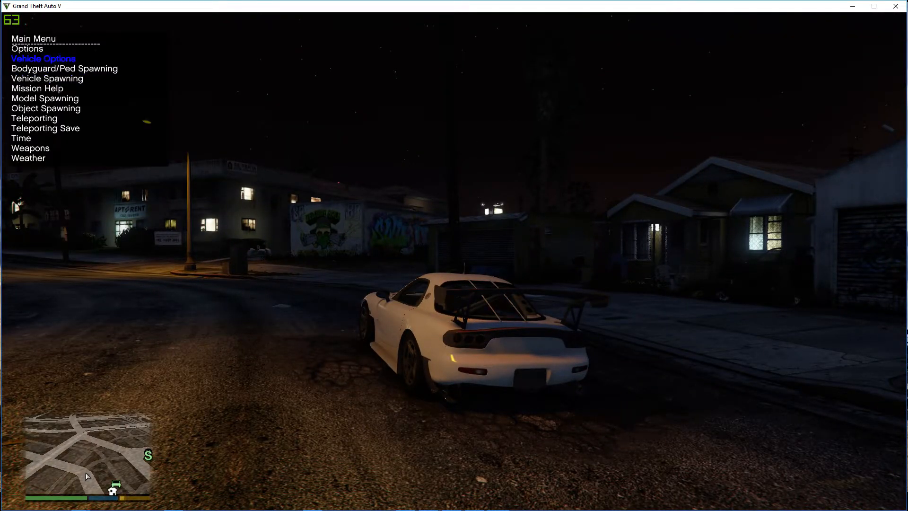
{"action": "key", "text": "Return"}
{"action": "key", "text": "Return"}
{"action": "key", "text": "Down"}
{"action": "key", "text": "Down"}
{"action": "key", "text": "Return"}
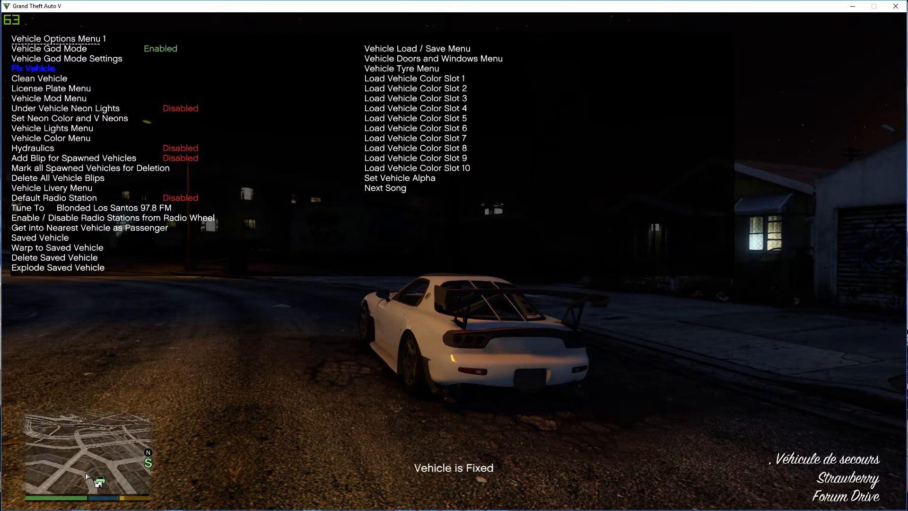
Look through the trainer's vehicle option submenus, exit the trainer and view the car's rear lights.
{"action": "key", "text": "Down"}
{"action": "key", "text": "Down"}
{"action": "key", "text": "Down"}
{"action": "key", "text": "Down"}
{"action": "key", "text": "Down"}
{"action": "key", "text": "Down"}
{"action": "key", "text": "Down"}
{"action": "key", "text": "Return"}
{"action": "key", "text": "Down"}
{"action": "key", "text": "Down"}
{"action": "key", "text": "Down"}
{"action": "key", "text": "KP_8"}
{"action": "key", "text": "KP_0"}
{"action": "key", "text": "KP_0"}
{"action": "key", "text": "KP_0"}
{"action": "key", "text": "KP_0"}
{"action": "key", "text": "KP_0"}
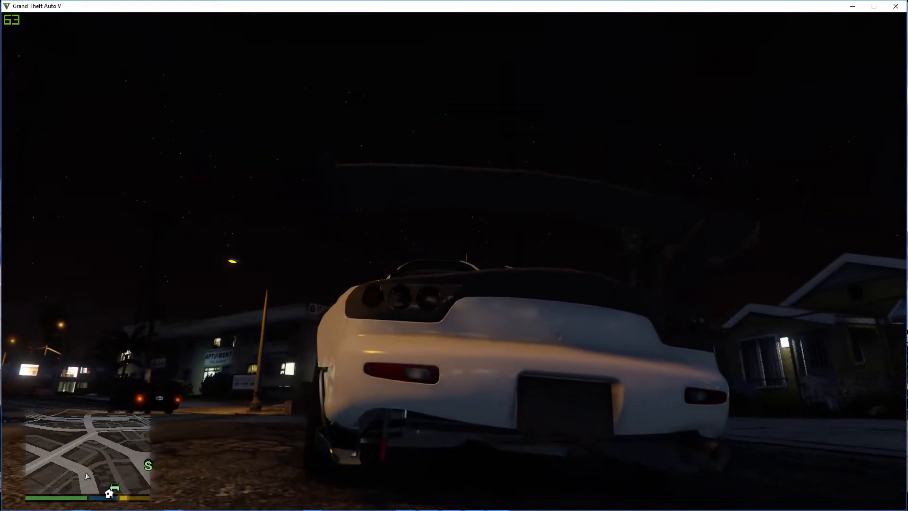
Quit Grand Theft Auto V and switch to the Needed infos document in the browser.
{"action": "key", "text": "alt+F4"}
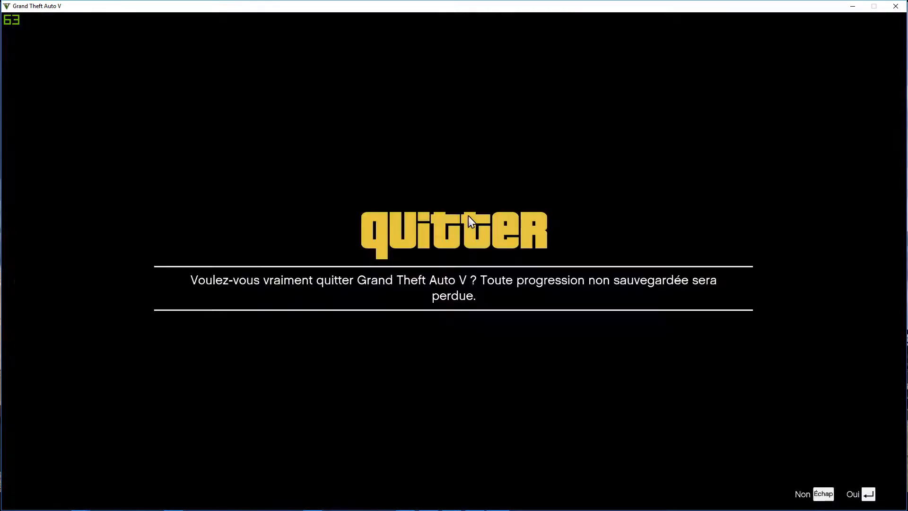
{"action": "key", "text": "Return"}
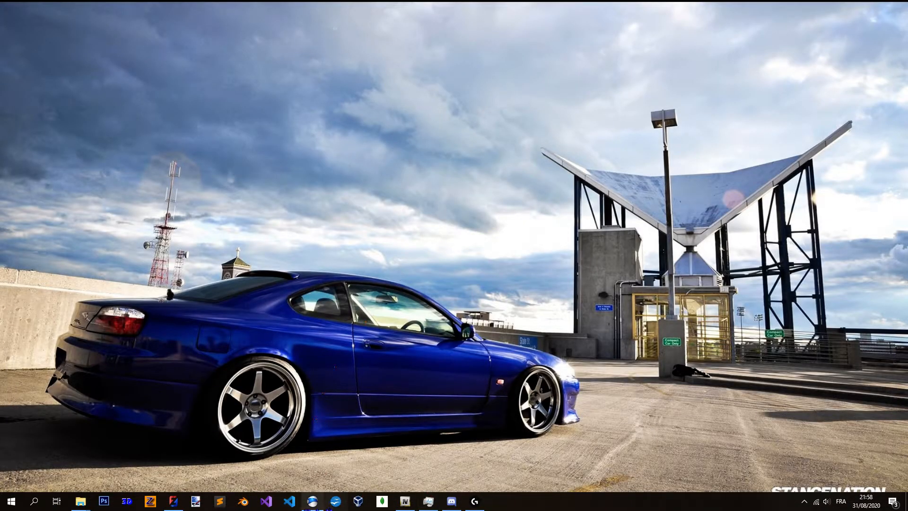
{"action": "left_click", "coordinate": [312, 501]}
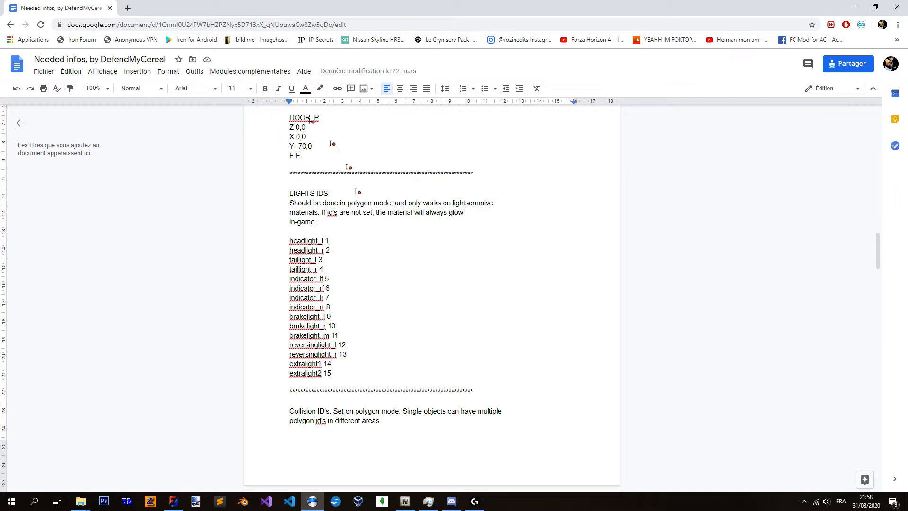
Examine the reversinglight_l, reversinglight_r and brakelight_m entries in the document's LIGHTS IDS list.
{"action": "left_click_drag", "start_coordinate": [348, 354], "coordinate": [286, 345]}
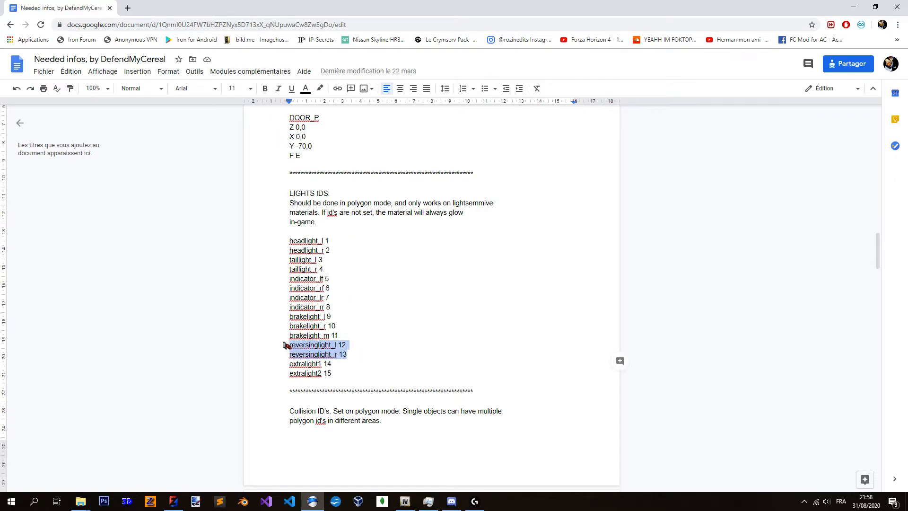
{"action": "left_click_drag", "start_coordinate": [359, 335], "coordinate": [297, 326]}
{"action": "left_click", "coordinate": [354, 328]}
{"action": "left_click_drag", "start_coordinate": [359, 335], "coordinate": [284, 337]}
{"action": "left_click", "coordinate": [343, 337]}
{"action": "left_click", "coordinate": [271, 340]}
{"action": "left_click", "coordinate": [284, 335]}
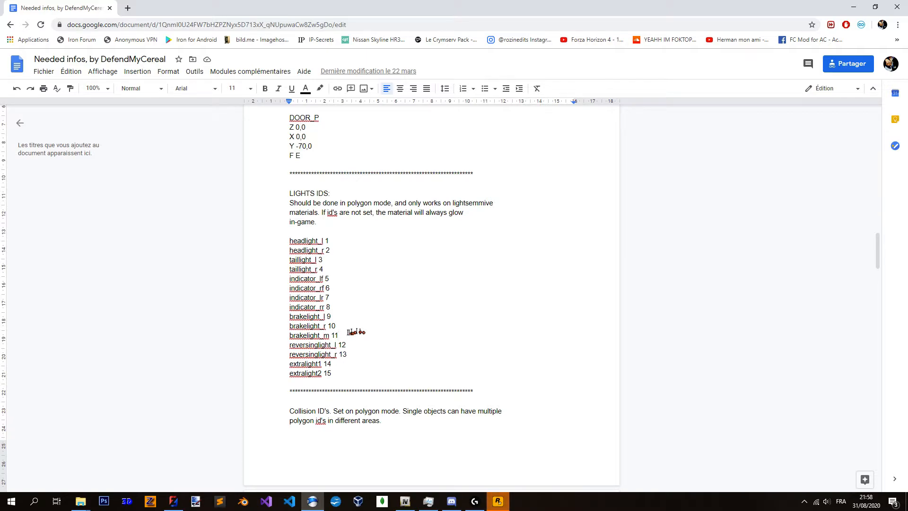
Highlight the brakelight_m entry with ID 11 in the document's LIGHTS IDS list.
{"action": "left_click_drag", "start_coordinate": [354, 336], "coordinate": [286, 335]}
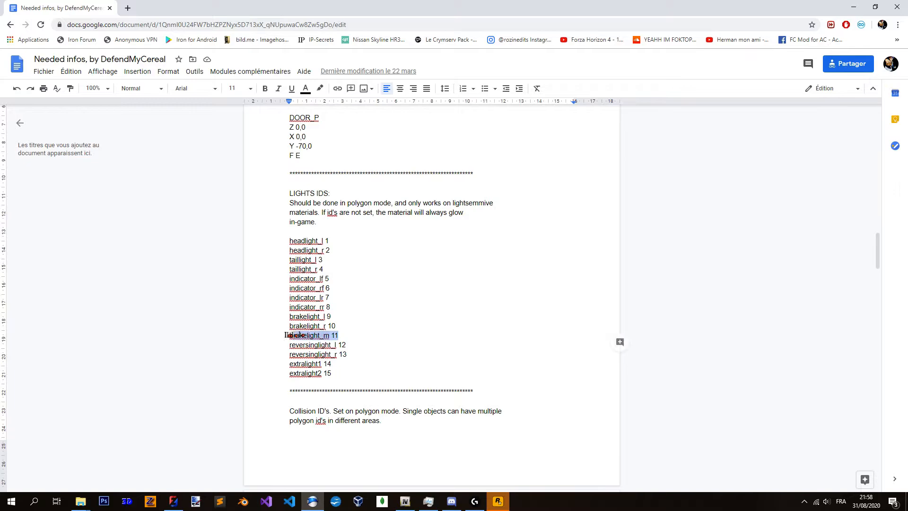
{"action": "left_click", "coordinate": [358, 334]}
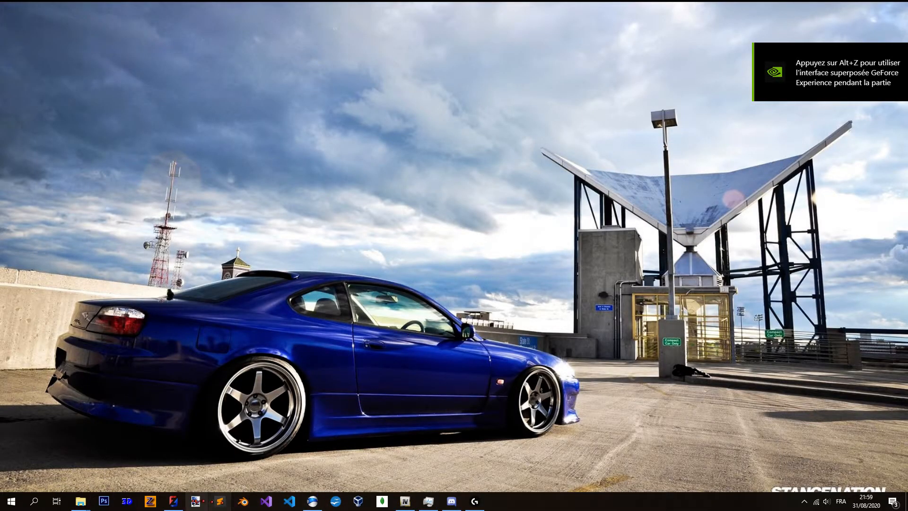
Switch to ZModeler, create dummy helpers reversinglight_l and reversinglight_r, and place them under chassis after indicator_rr.
{"action": "left_click", "coordinate": [174, 502]}
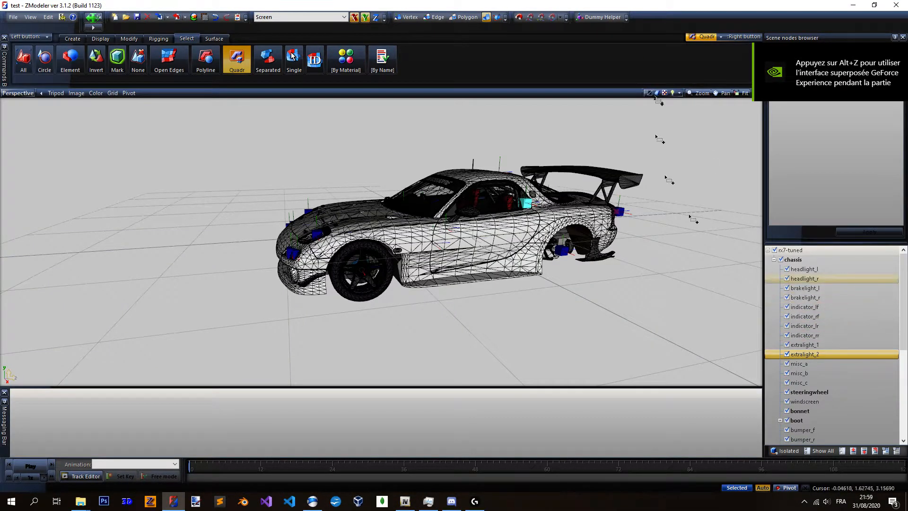
{"action": "left_click", "coordinate": [599, 17]}
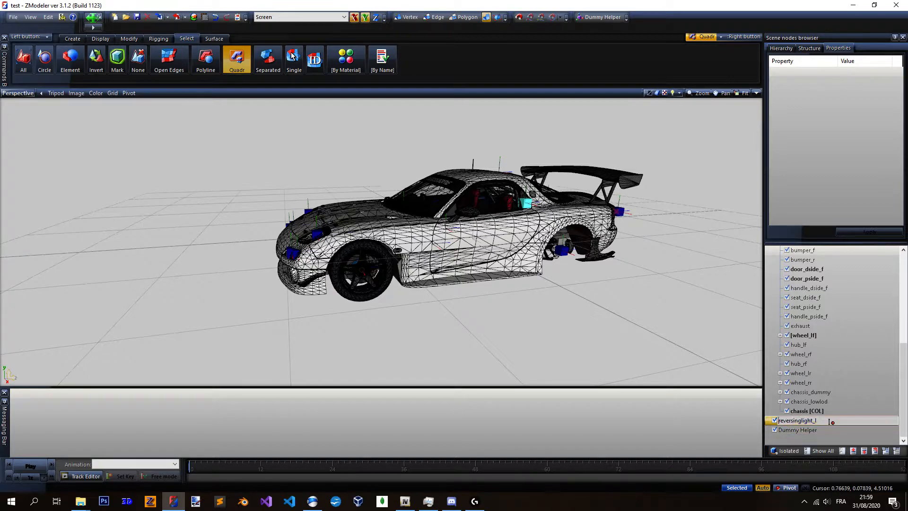
{"action": "key", "text": "Return"}
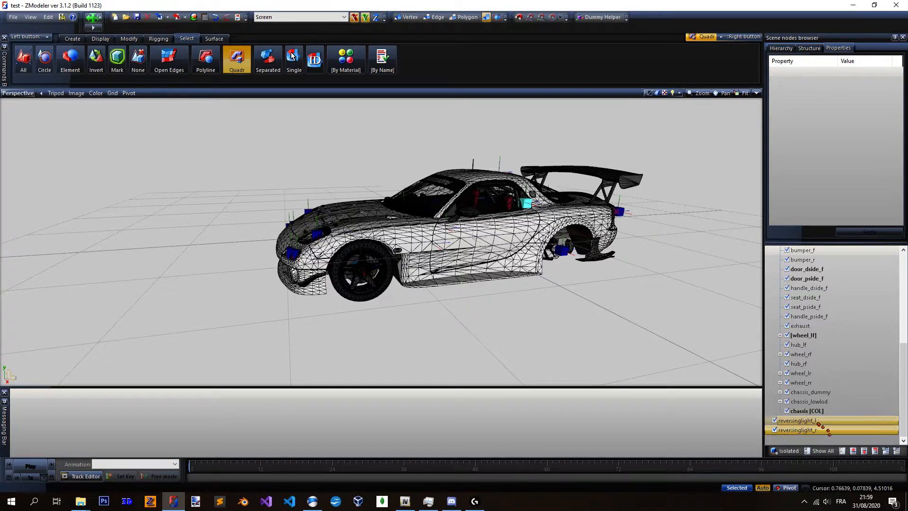
{"action": "left_click_drag", "start_coordinate": [799, 420], "coordinate": [860, 346]}
Isolate the reversinglight_l dummy and select it for the Move tool.
{"action": "middle_click_drag", "start_coordinate": [577, 290], "coordinate": [537, 255]}
{"action": "scroll", "coordinate": [457, 239], "scroll_direction": "up", "scroll_amount": 3}
{"action": "scroll", "coordinate": [451, 248], "scroll_direction": "up", "scroll_amount": 3}
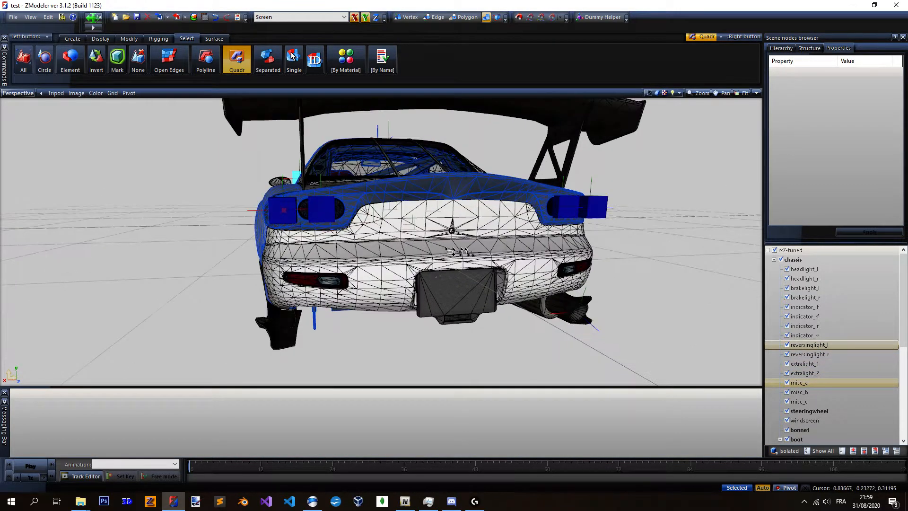
{"action": "scroll", "coordinate": [454, 249], "scroll_direction": "down", "scroll_amount": 1}
{"action": "scroll", "coordinate": [884, 336], "scroll_direction": "down", "scroll_amount": 7}
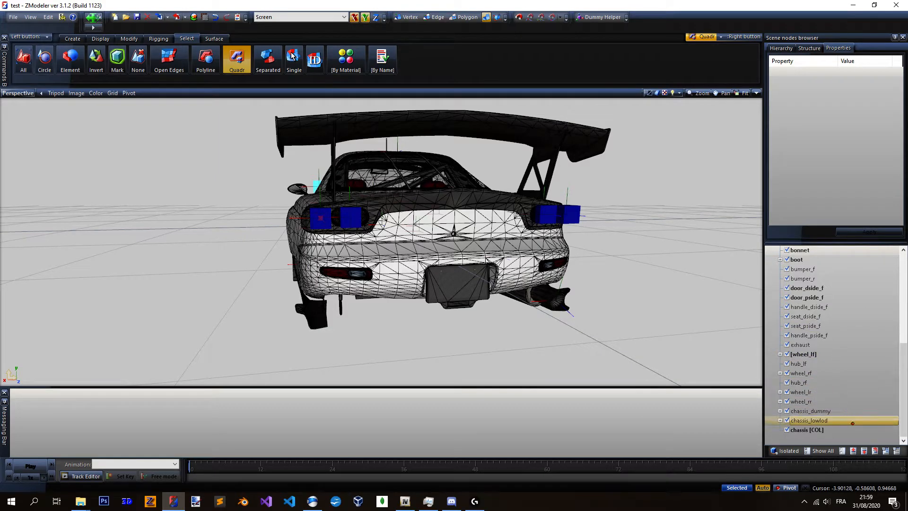
{"action": "scroll", "coordinate": [856, 353], "scroll_direction": "up", "scroll_amount": 7}
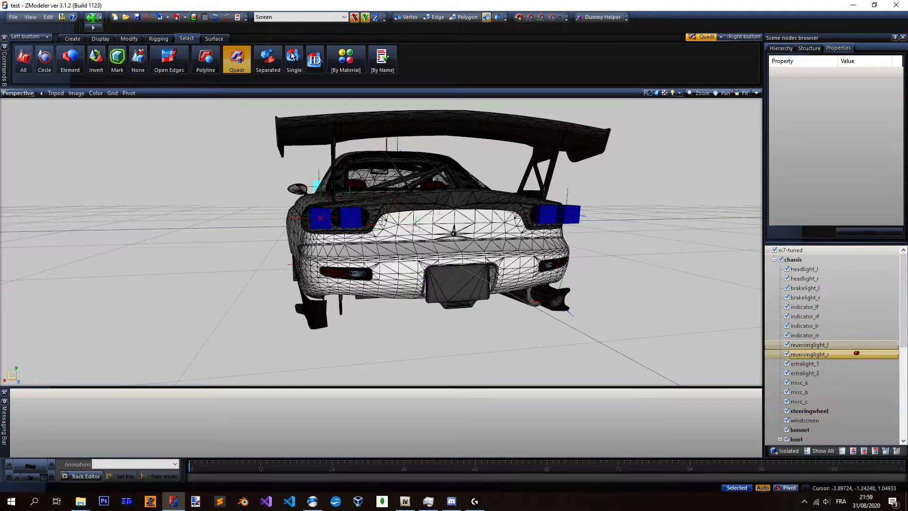
{"action": "mouse_move", "coordinate": [559, 261]}
{"action": "middle_mouse_down"}
{"action": "mouse_move", "coordinate": [609, 260]}
{"action": "mouse_move", "coordinate": [567, 261]}
{"action": "middle_mouse_up"}
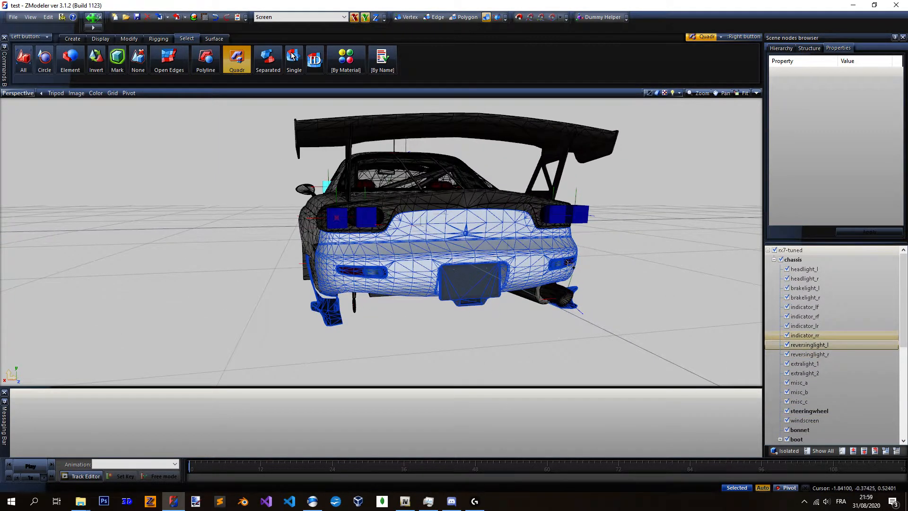
{"action": "scroll", "coordinate": [567, 263], "scroll_direction": "up", "scroll_amount": 1}
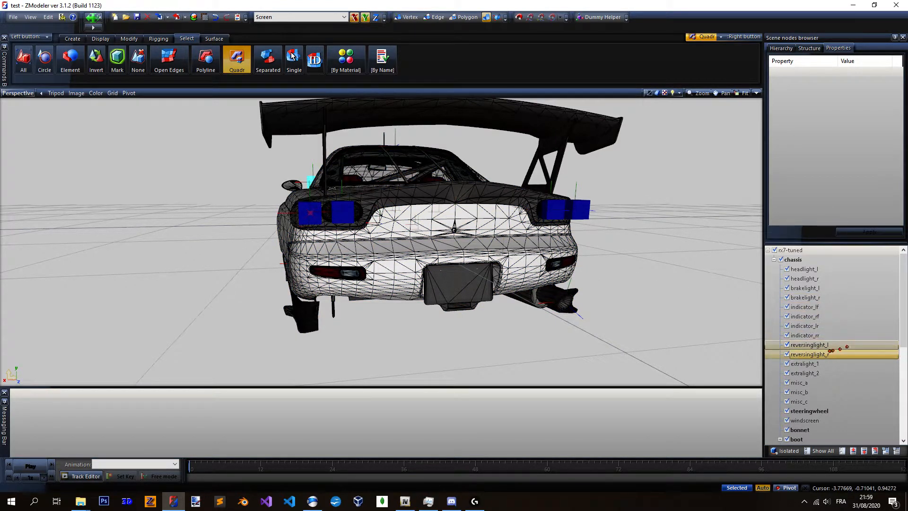
{"action": "left_click", "coordinate": [787, 451]}
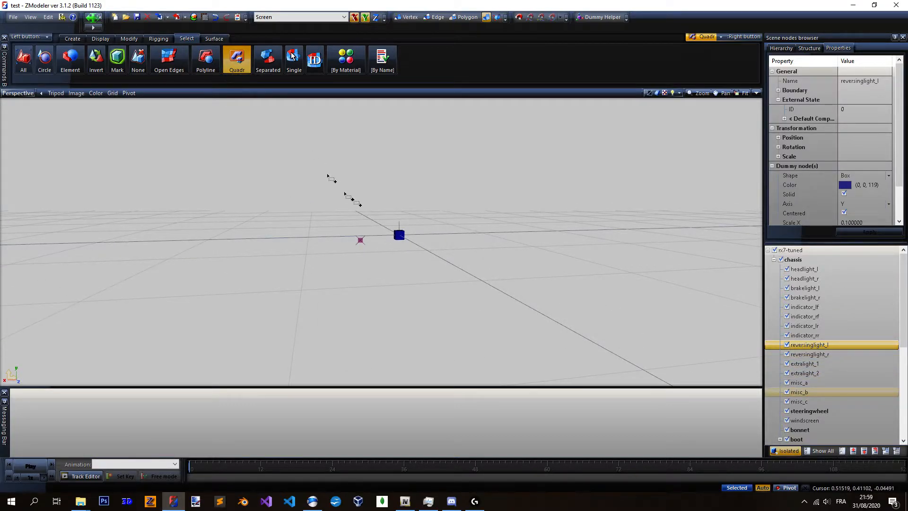
{"action": "left_click", "coordinate": [130, 93]}
{"action": "left_click", "coordinate": [154, 116]}
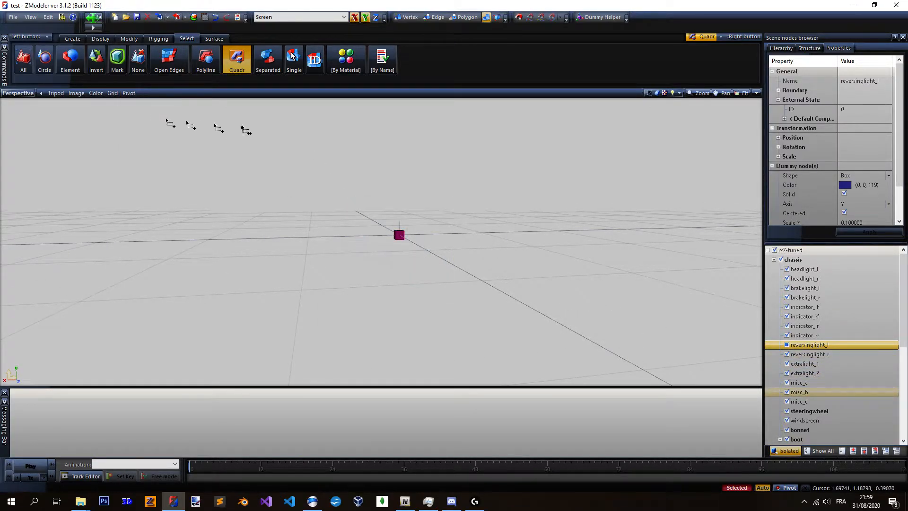
{"action": "left_click", "coordinate": [129, 38]}
{"action": "left_click", "coordinate": [169, 59]}
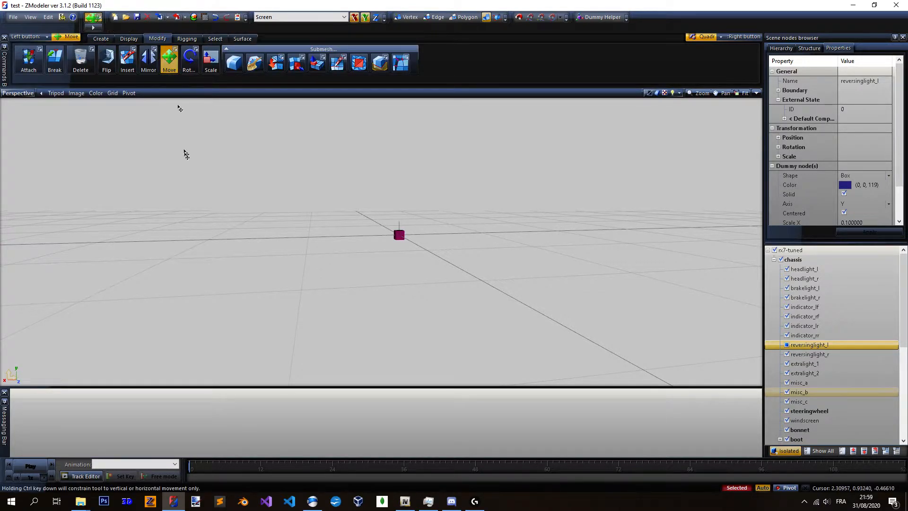
Show the whole car again and move the reversinglight_l dummy along the world Z axis to just behind the rear bumper.
{"action": "middle_click_drag", "start_coordinate": [410, 285], "coordinate": [413, 265]}
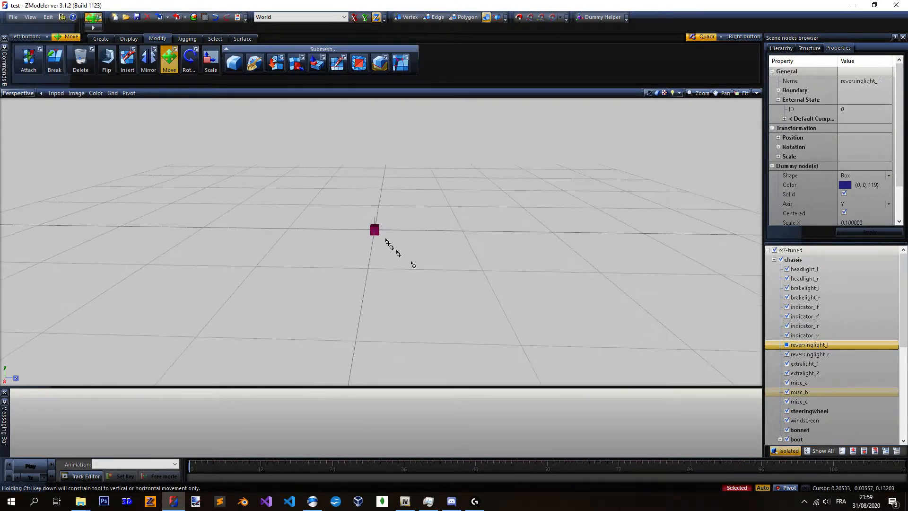
{"action": "left_click", "coordinate": [788, 450]}
{"action": "middle_click_drag", "start_coordinate": [379, 237], "coordinate": [517, 278]}
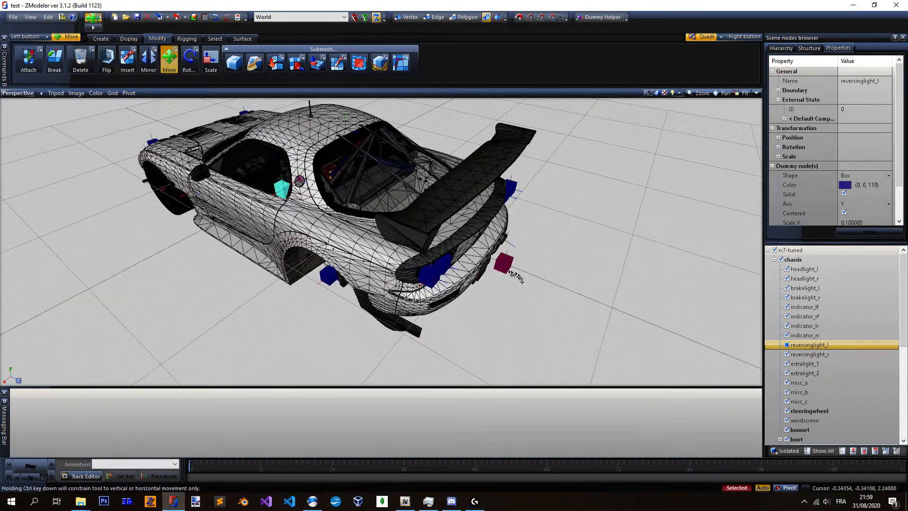
{"action": "left_click", "coordinate": [510, 272]}
{"action": "left_click_drag", "start_coordinate": [498, 274], "coordinate": [502, 267]}
{"action": "middle_click_drag", "start_coordinate": [502, 285], "coordinate": [478, 274]}
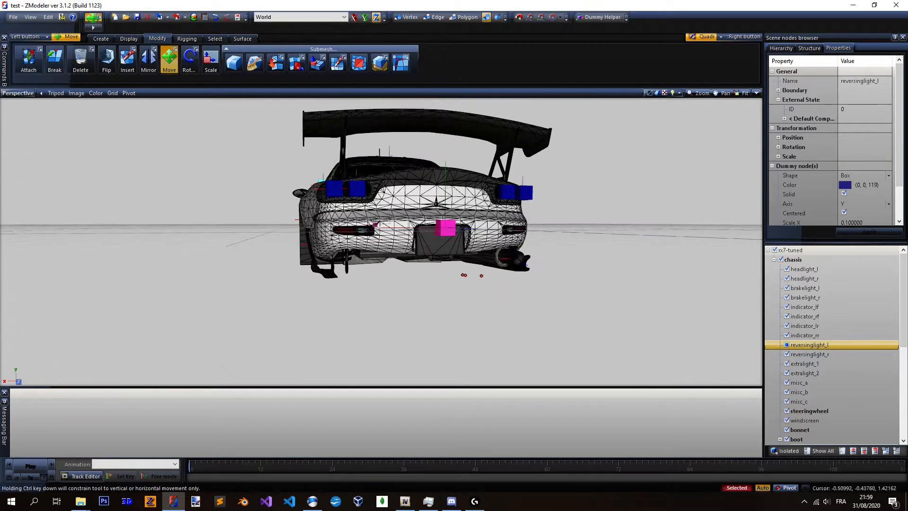
Move reversinglight_l along the X axis to the left rear bumper lamp and turn off its Solid display.
{"action": "scroll", "coordinate": [392, 232], "scroll_direction": "up", "scroll_amount": 3}
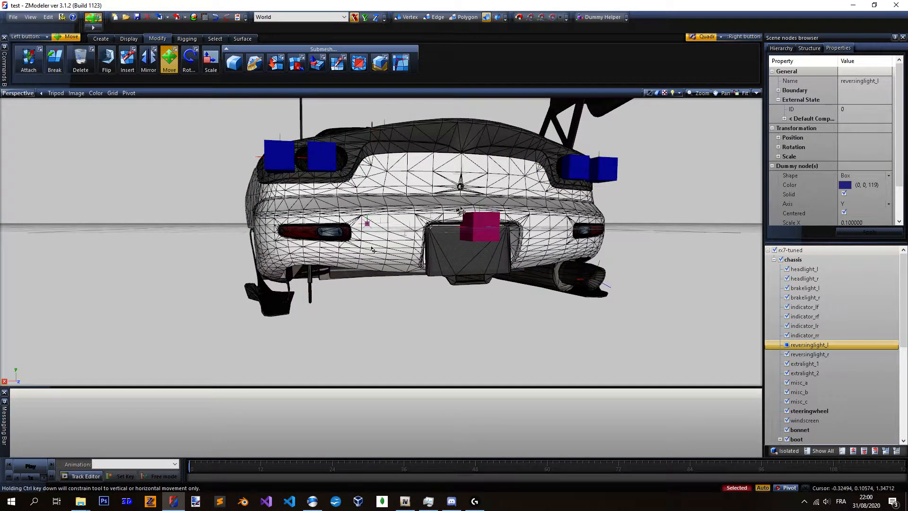
{"action": "left_click_drag", "start_coordinate": [466, 231], "coordinate": [396, 235]}
{"action": "left_click", "coordinate": [866, 193]}
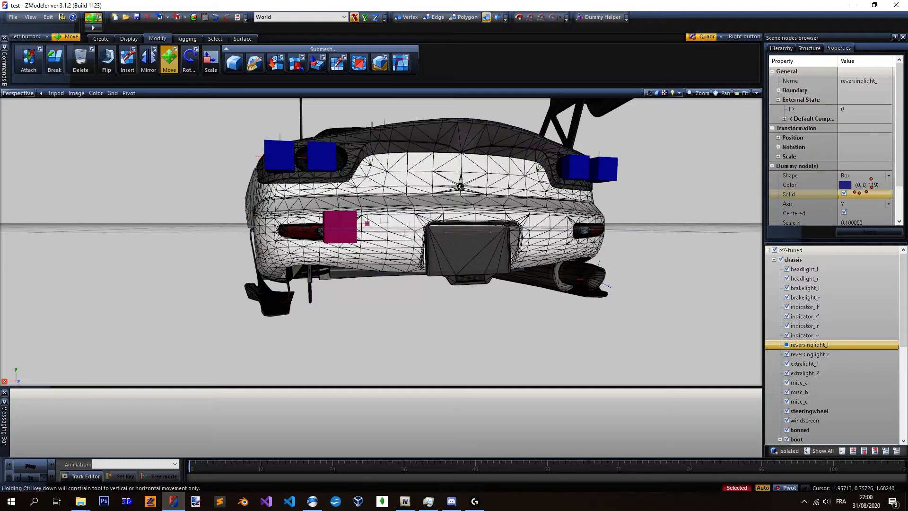
{"action": "left_click", "coordinate": [844, 193]}
{"action": "left_click", "coordinate": [869, 232]}
Centre the reversinglight_l dummy on the clear reversing lens of the left bumper lamp in a maximized back view.
{"action": "left_click", "coordinate": [757, 94]}
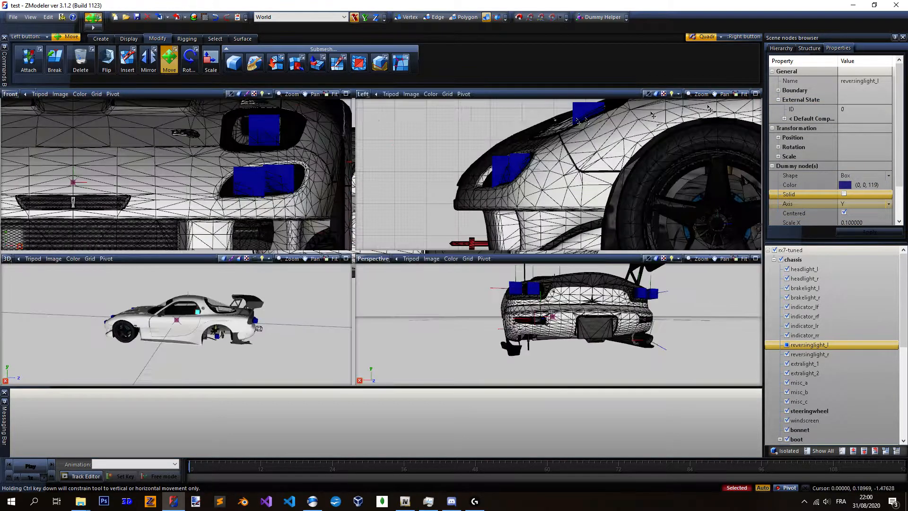
{"action": "left_click", "coordinate": [11, 94]}
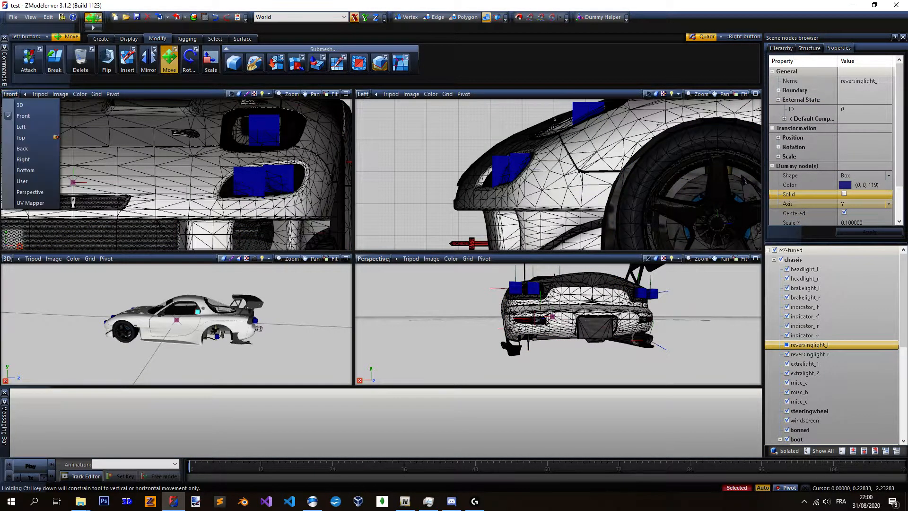
{"action": "left_click", "coordinate": [22, 148]}
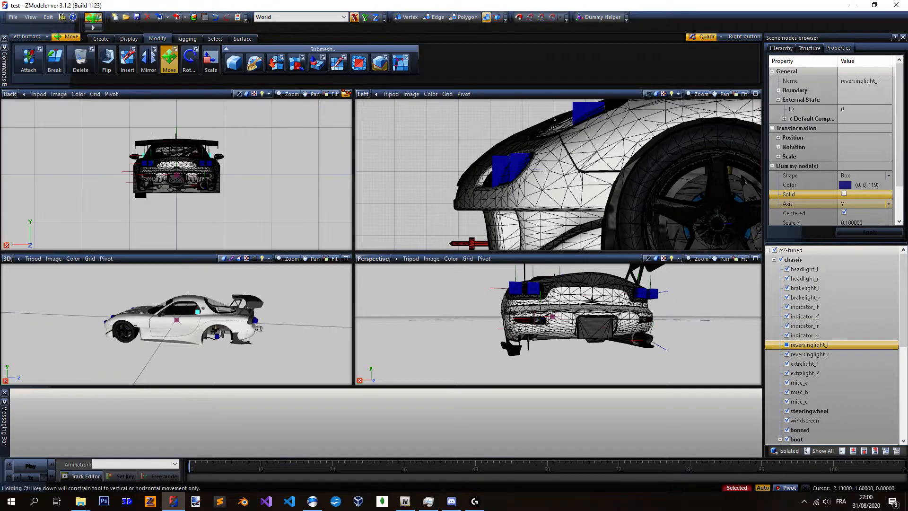
{"action": "left_click", "coordinate": [346, 94]}
{"action": "scroll", "coordinate": [363, 212], "scroll_direction": "up", "scroll_amount": 10}
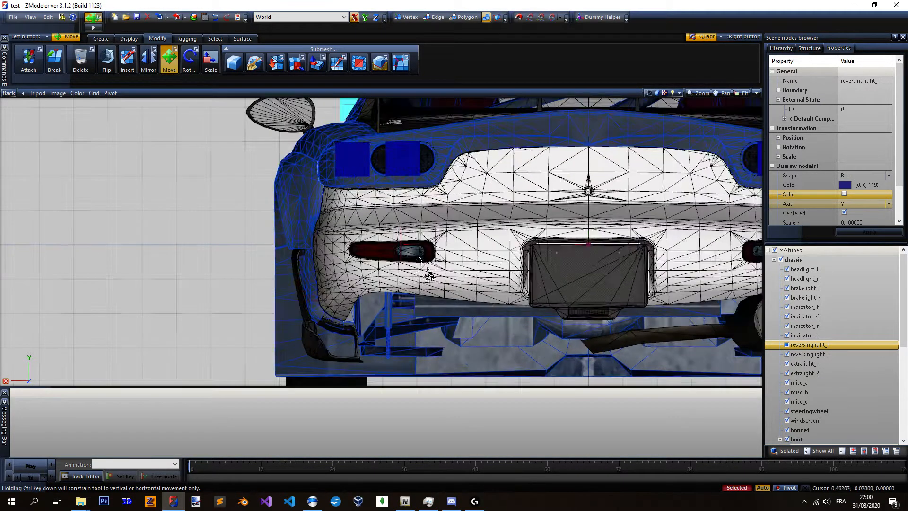
{"action": "scroll", "coordinate": [392, 243], "scroll_direction": "up", "scroll_amount": 5}
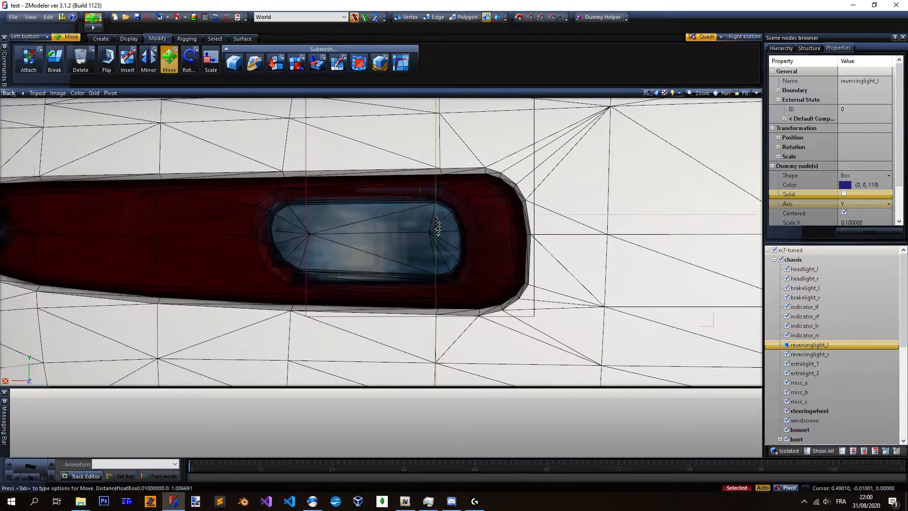
{"action": "left_click_drag", "start_coordinate": [437, 257], "coordinate": [404, 254]}
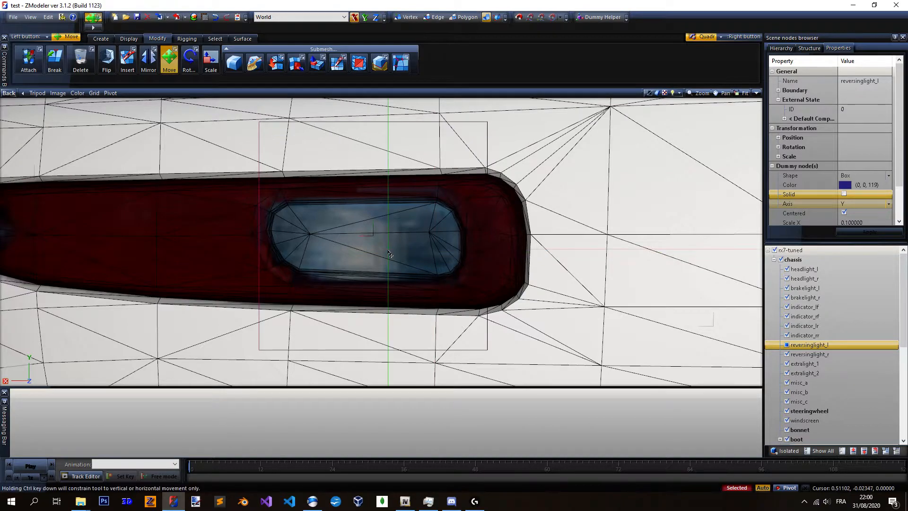
Deselect the reversinglight_l dummy and turn its Solid display back on.
{"action": "scroll", "coordinate": [390, 252], "scroll_direction": "down", "scroll_amount": 5}
{"action": "key", "text": "Escape"}
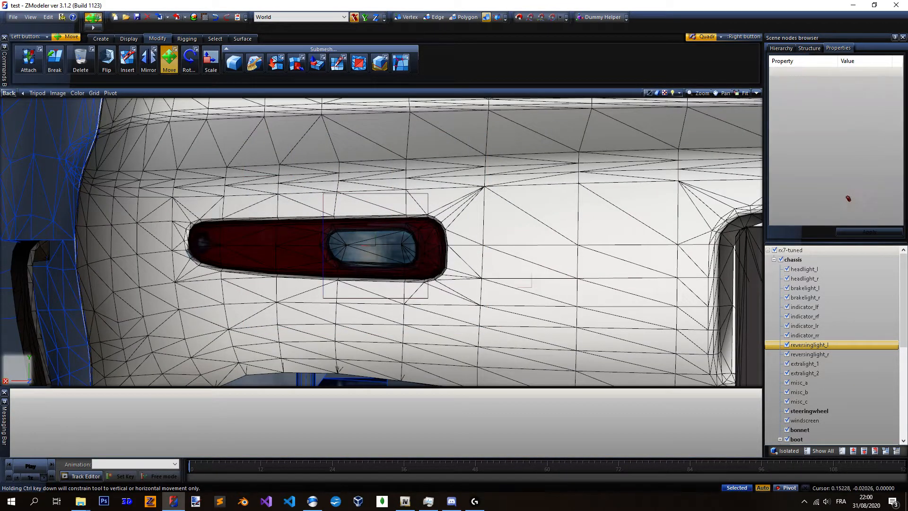
{"action": "left_click", "coordinate": [169, 59]}
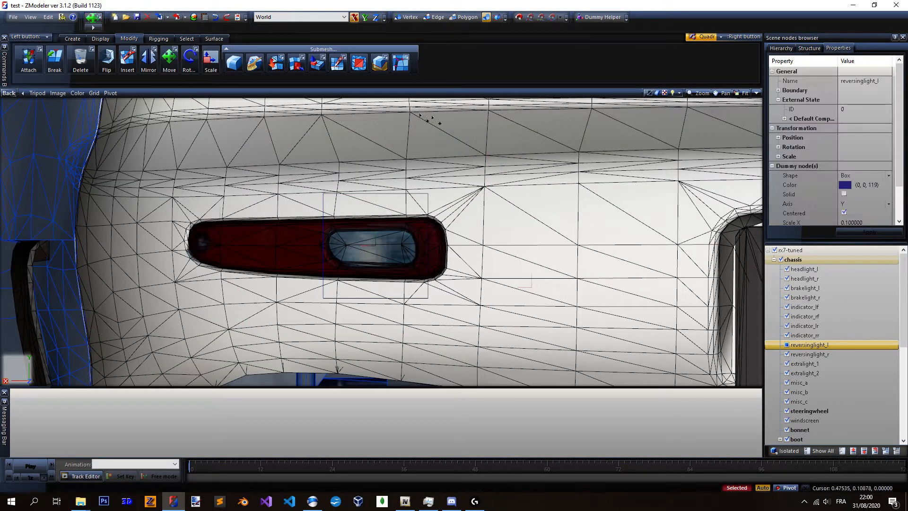
{"action": "left_click", "coordinate": [844, 194]}
{"action": "left_click", "coordinate": [859, 232]}
{"action": "scroll", "coordinate": [378, 246], "scroll_direction": "down", "scroll_amount": 6}
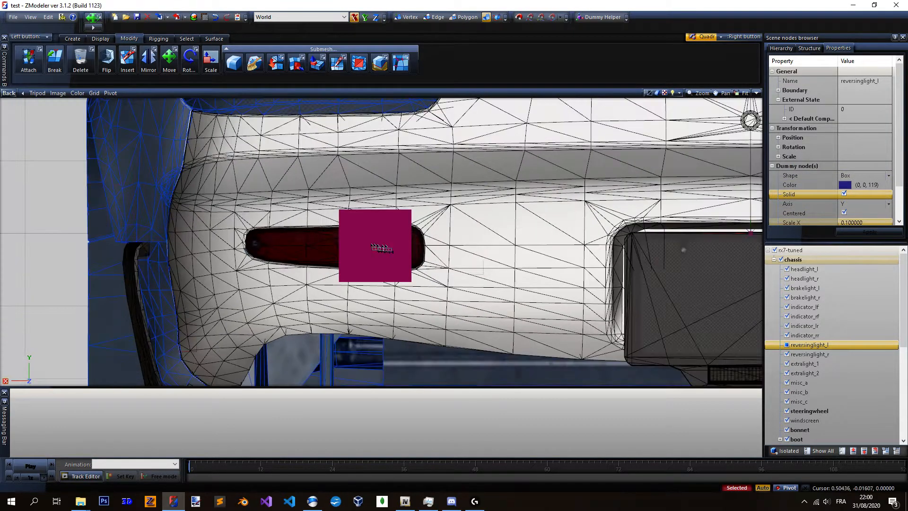
Copy the local axes of the isolated reversinglight_l dummy to reversinglight_r.
{"action": "left_click", "coordinate": [787, 450]}
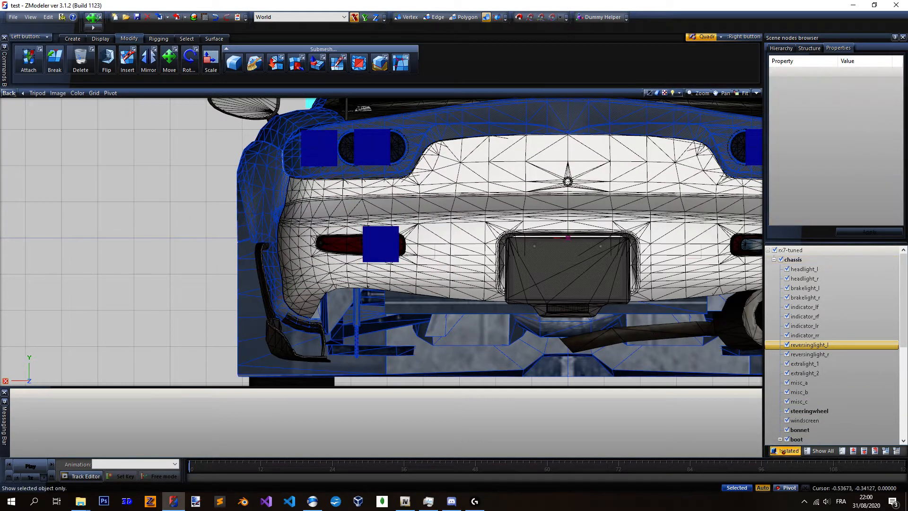
{"action": "left_click", "coordinate": [190, 59]}
{"action": "left_click", "coordinate": [128, 38]}
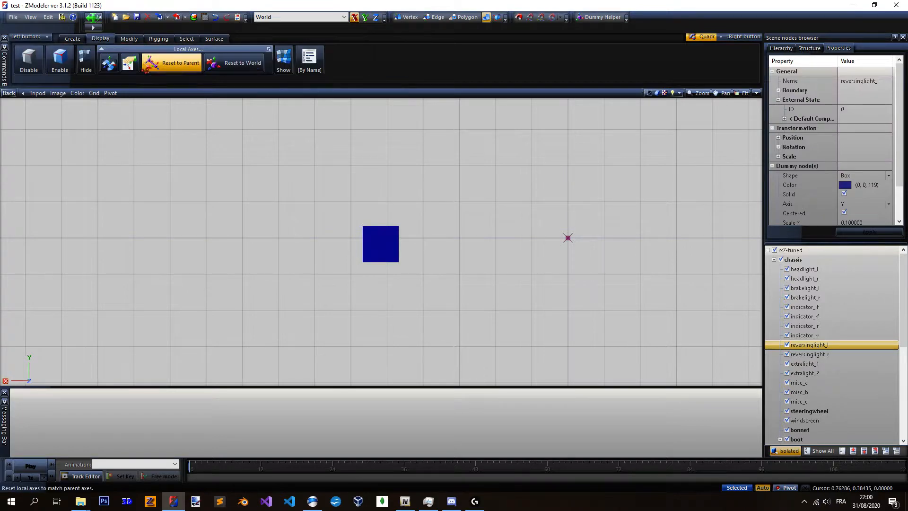
{"action": "left_click", "coordinate": [130, 62]}
{"action": "left_click", "coordinate": [363, 238]}
{"action": "left_click", "coordinate": [842, 354]}
{"action": "scroll", "coordinate": [513, 229], "scroll_direction": "down", "scroll_amount": 2}
{"action": "left_click", "coordinate": [513, 229]}
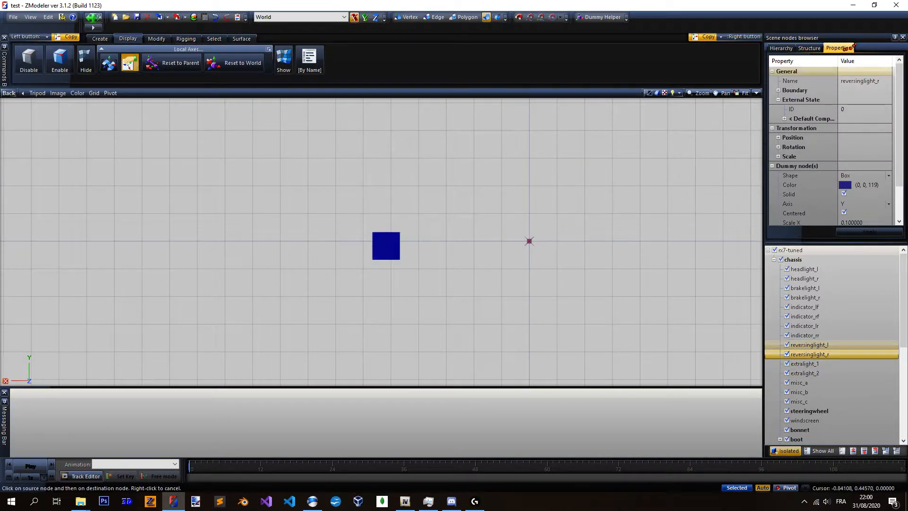
Set the X position of reversinglight_r to -0.518505 and show the whole car again.
{"action": "double_click", "coordinate": [876, 137]}
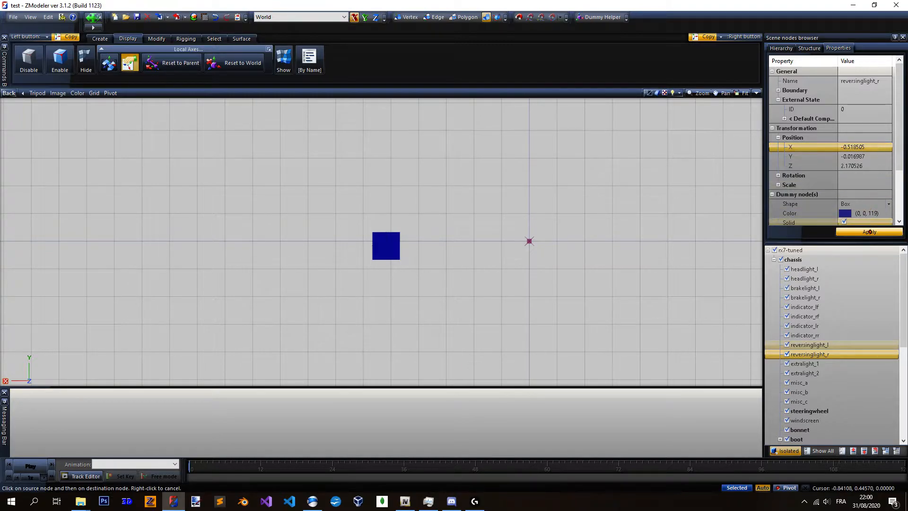
{"action": "left_click", "coordinate": [869, 232]}
{"action": "scroll", "coordinate": [250, 226], "scroll_direction": "down", "scroll_amount": 3}
{"action": "middle_click_drag", "start_coordinate": [249, 225], "coordinate": [168, 224]}
{"action": "left_click", "coordinate": [784, 451]}
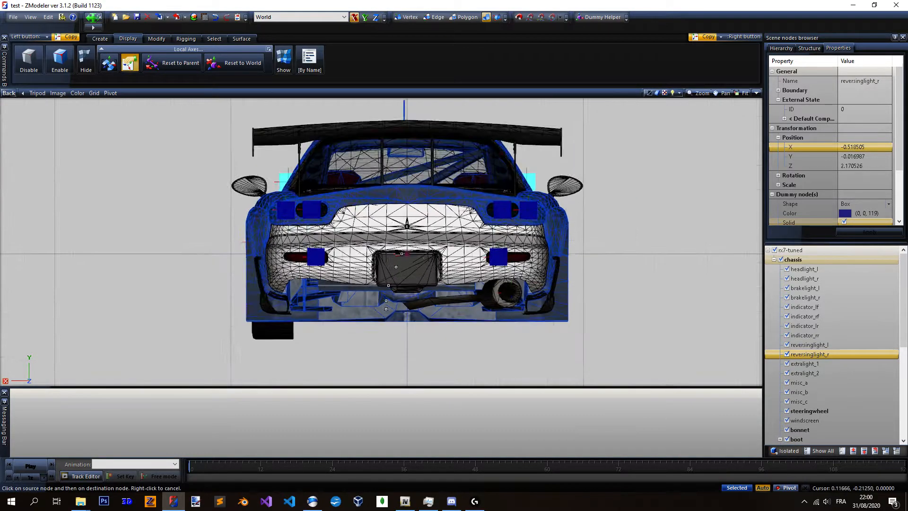
Return to the maximized perspective view, isolate misc_c and open it for editing at polygon level.
{"action": "left_click", "coordinate": [756, 93]}
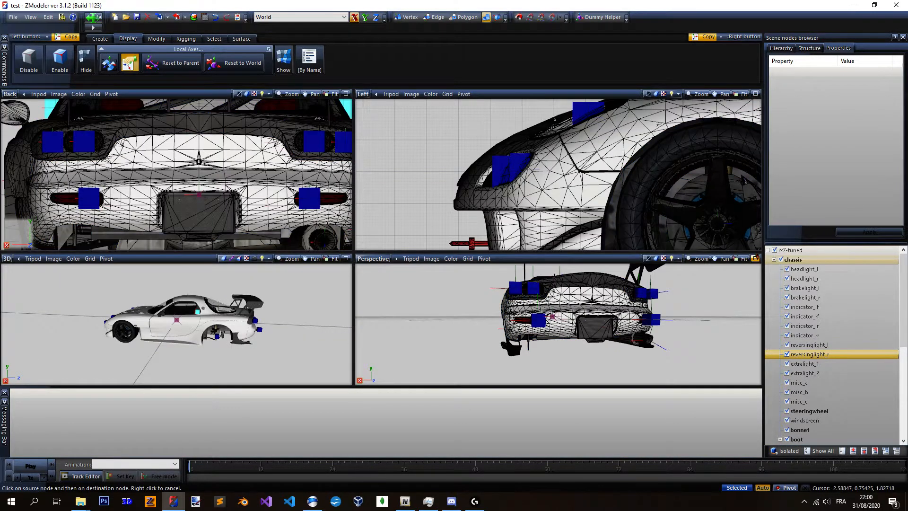
{"action": "left_click", "coordinate": [756, 258]}
{"action": "left_click", "coordinate": [799, 401]}
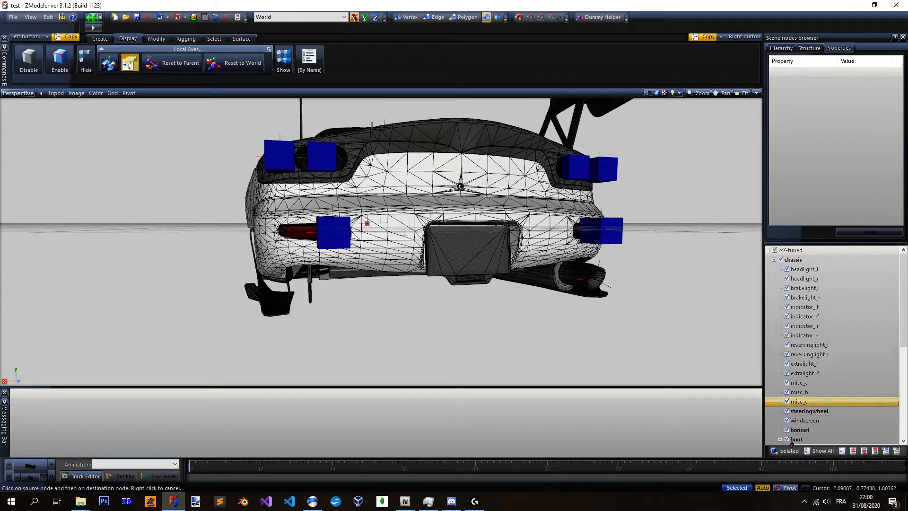
{"action": "left_click", "coordinate": [786, 450]}
{"action": "left_click", "coordinate": [464, 17]}
{"action": "left_click", "coordinate": [330, 156]}
{"action": "scroll", "coordinate": [455, 193], "scroll_direction": "down", "scroll_amount": 2}
{"action": "scroll", "coordinate": [473, 211], "scroll_direction": "up", "scroll_amount": 2}
{"action": "middle_click_drag", "start_coordinate": [485, 221], "coordinate": [487, 227]}
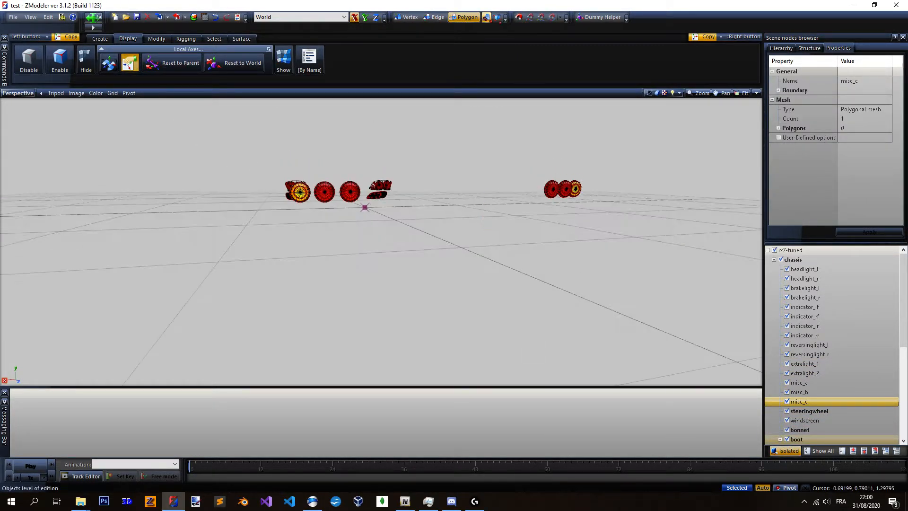
Return misc_c to object level, show the whole car, then isolate bumper_r and open it for polygon editing.
{"action": "left_click", "coordinate": [487, 17]}
{"action": "scroll", "coordinate": [818, 317], "scroll_direction": "down", "scroll_amount": 4}
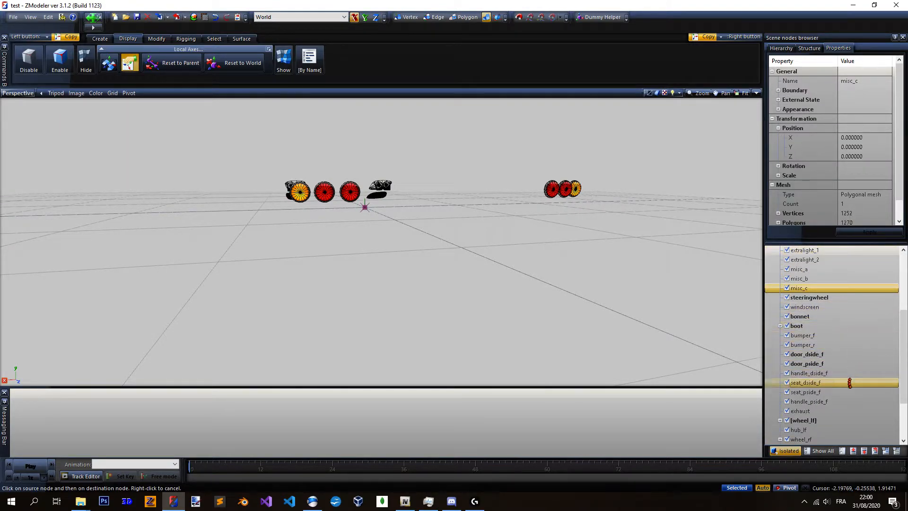
{"action": "scroll", "coordinate": [854, 345], "scroll_direction": "down", "scroll_amount": 2}
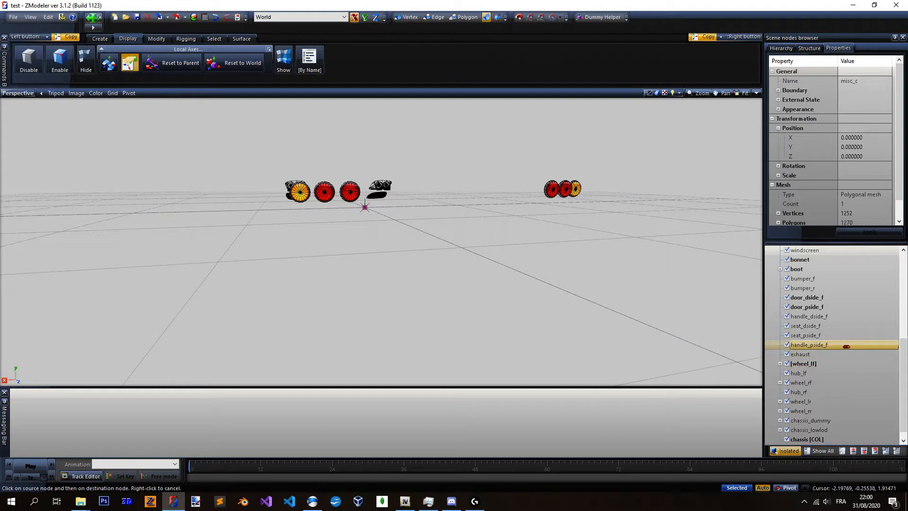
{"action": "scroll", "coordinate": [851, 350], "scroll_direction": "up", "scroll_amount": 2}
{"action": "left_click", "coordinate": [828, 344]}
{"action": "left_click", "coordinate": [791, 452]}
{"action": "left_click", "coordinate": [787, 344]}
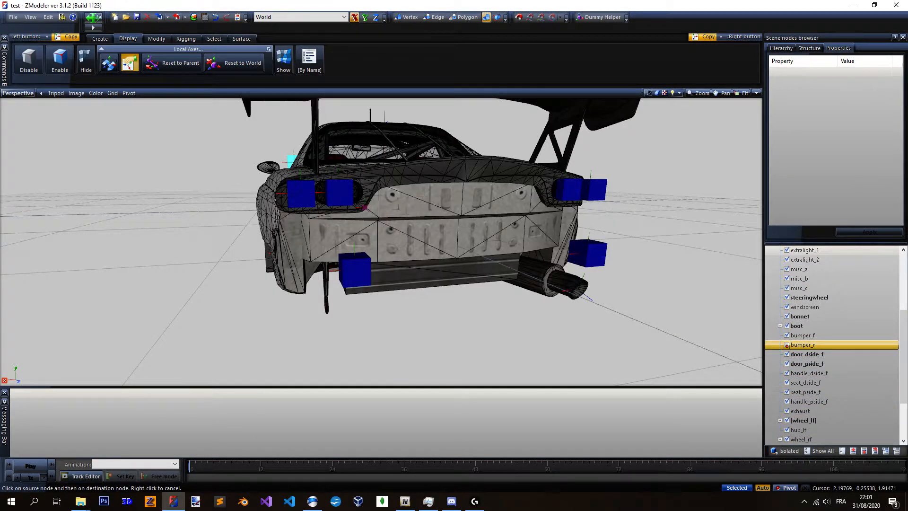
{"action": "left_click", "coordinate": [787, 345]}
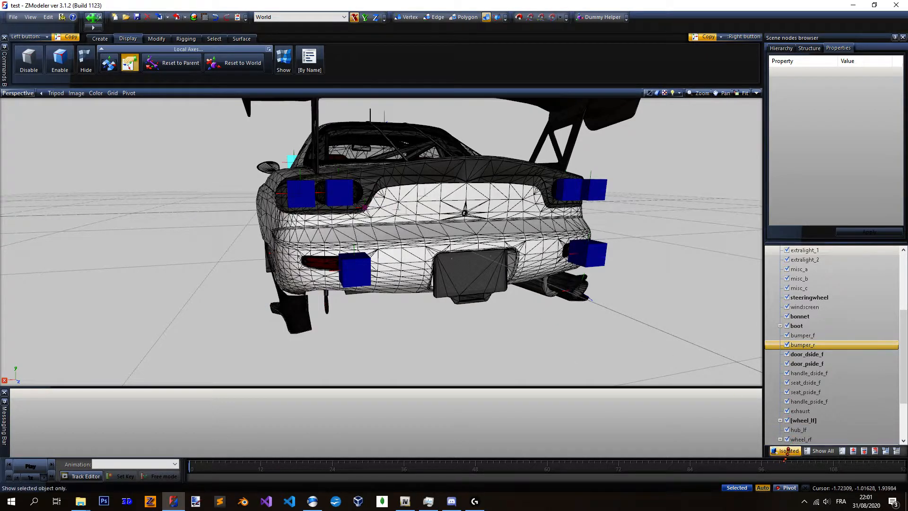
{"action": "left_click", "coordinate": [789, 451]}
{"action": "left_click", "coordinate": [337, 275]}
{"action": "scroll", "coordinate": [339, 276], "scroll_direction": "up", "scroll_amount": 6}
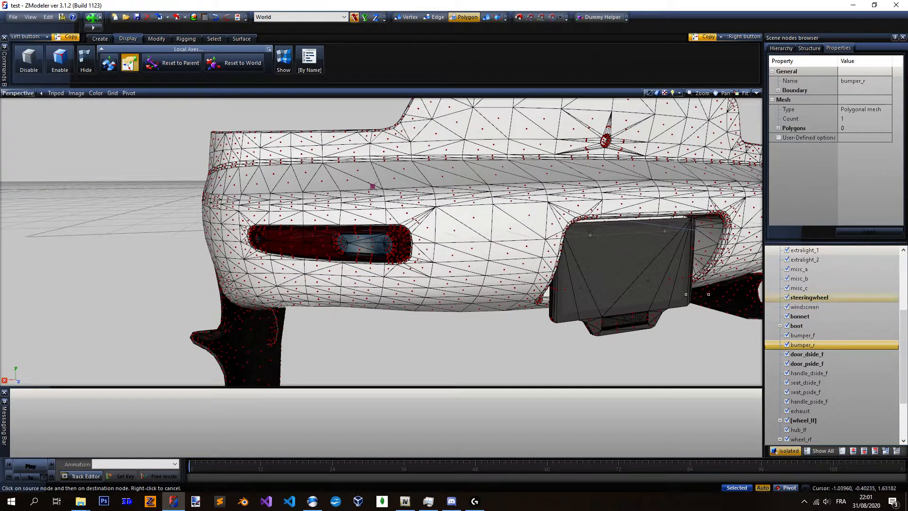
Activate the Separated selection tool for bumper_r and switch the viewport from Perspective to User view.
{"action": "left_click", "coordinate": [189, 39]}
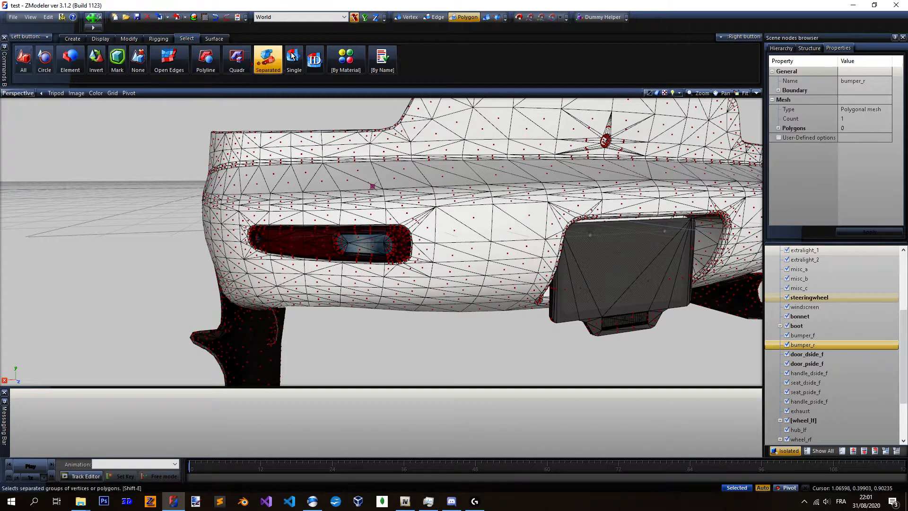
{"action": "right_click", "coordinate": [268, 60]}
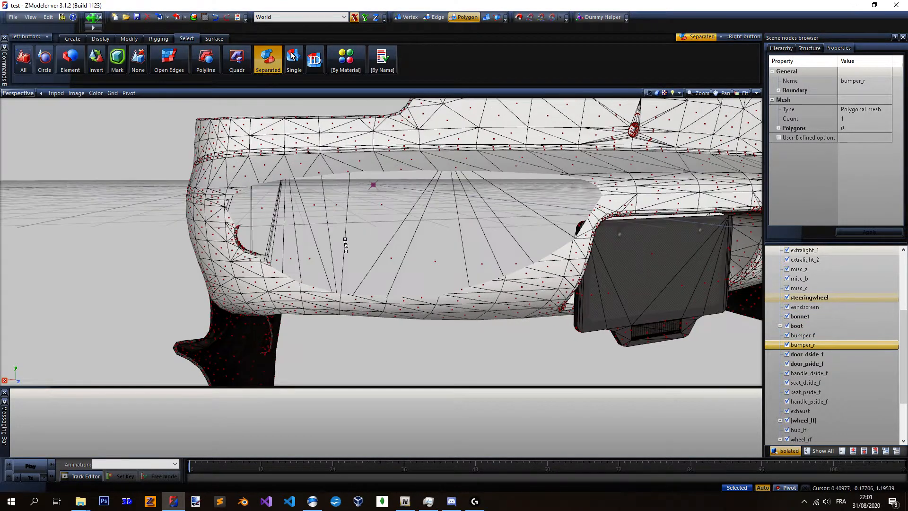
{"action": "scroll", "coordinate": [346, 244], "scroll_direction": "down", "scroll_amount": 2}
{"action": "left_click", "coordinate": [18, 93]}
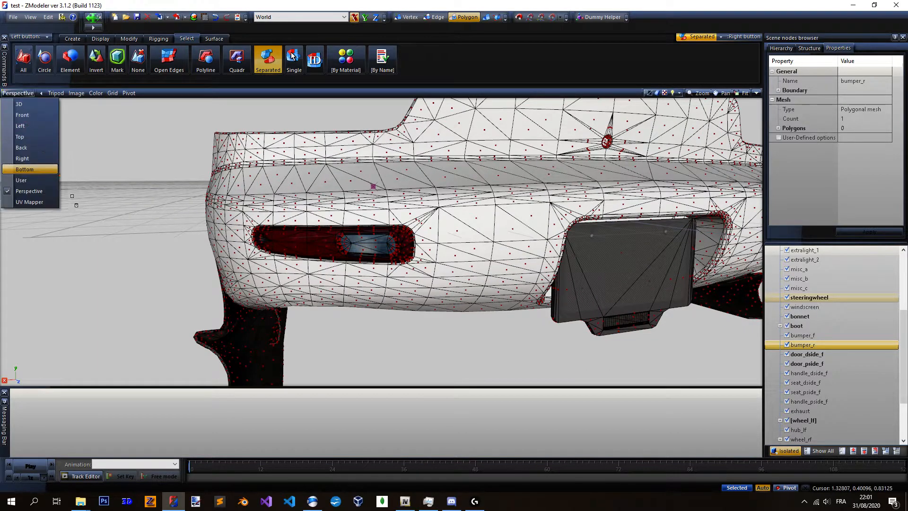
{"action": "left_click", "coordinate": [29, 180]}
{"action": "scroll", "coordinate": [222, 253], "scroll_direction": "up", "scroll_amount": 8}
{"action": "middle_click_drag", "start_coordinate": [471, 227], "coordinate": [235, 209], "text": "alt"}
{"action": "scroll", "coordinate": [236, 209], "scroll_direction": "down", "scroll_amount": 1}
{"action": "middle_click_drag", "start_coordinate": [572, 197], "coordinate": [255, 243]}
{"action": "scroll", "coordinate": [457, 233], "scroll_direction": "up", "scroll_amount": 3}
{"action": "scroll", "coordinate": [458, 233], "scroll_direction": "up", "scroll_amount": 3}
{"action": "scroll", "coordinate": [257, 243], "scroll_direction": "down", "scroll_amount": 2}
{"action": "scroll", "coordinate": [440, 262], "scroll_direction": "up", "scroll_amount": 3}
{"action": "scroll", "coordinate": [439, 262], "scroll_direction": "down", "scroll_amount": 5}
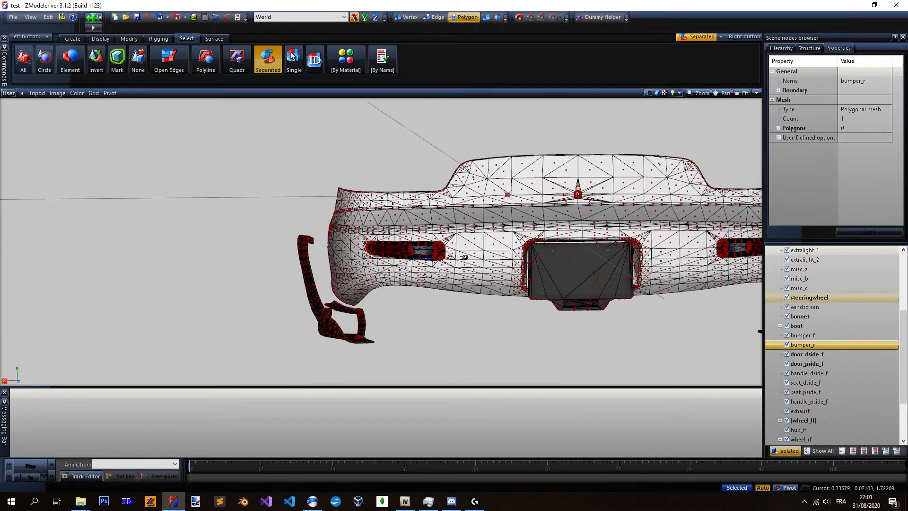
Turn off isolation to display the rest of the car around bumper_r.
{"action": "middle_click_drag", "start_coordinate": [443, 262], "coordinate": [595, 300], "text": "alt"}
{"action": "left_click", "coordinate": [779, 451]}
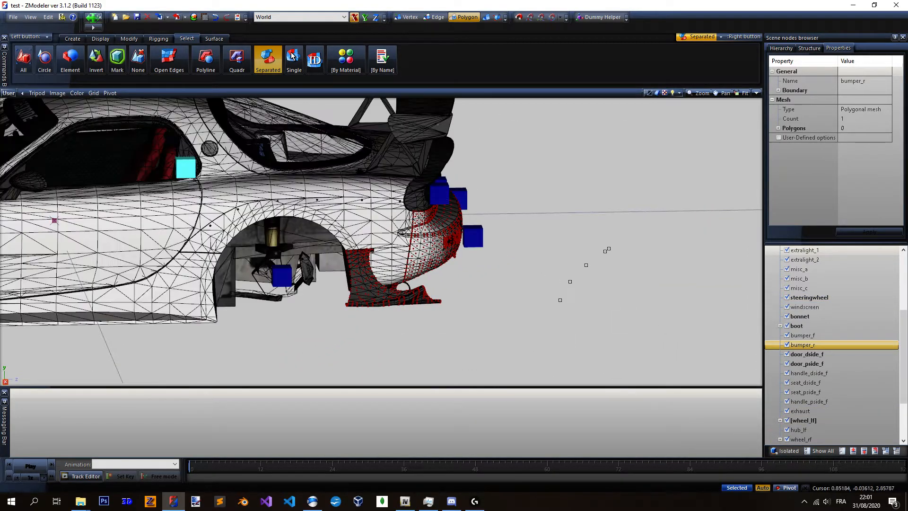
{"action": "scroll", "coordinate": [598, 236], "scroll_direction": "down", "scroll_amount": 2}
{"action": "scroll", "coordinate": [27, 264], "scroll_direction": "up", "scroll_amount": 3}
{"action": "scroll", "coordinate": [27, 265], "scroll_direction": "up", "scroll_amount": 1}
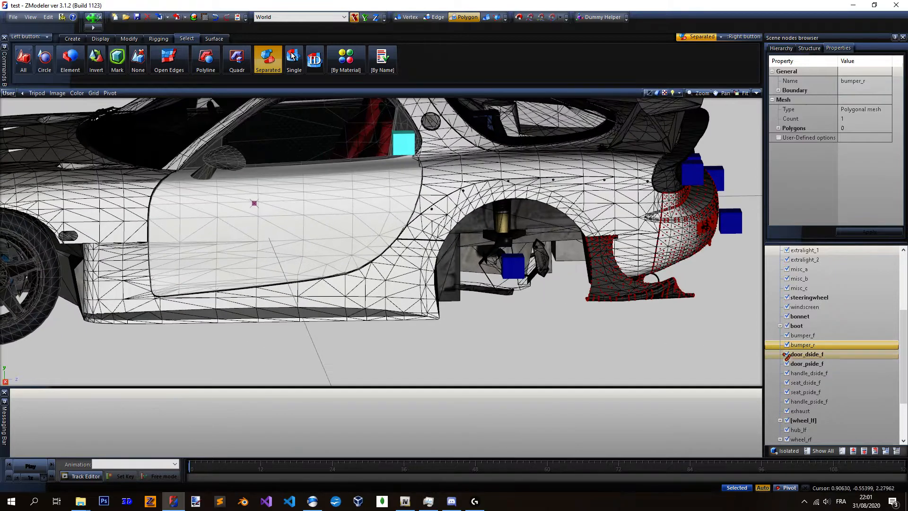
Isolate misc_b, examine the side markers on its front fenders, and show the whole car again.
{"action": "left_click_drag", "start_coordinate": [821, 324], "coordinate": [826, 279]}
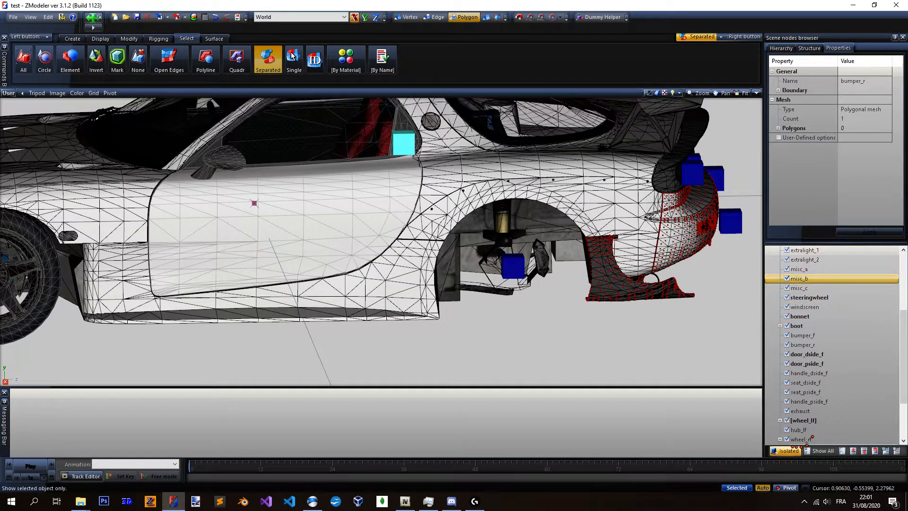
{"action": "left_click", "coordinate": [786, 451]}
{"action": "middle_click_drag", "start_coordinate": [231, 258], "coordinate": [624, 242]}
{"action": "scroll", "coordinate": [492, 253], "scroll_direction": "down", "scroll_amount": 4}
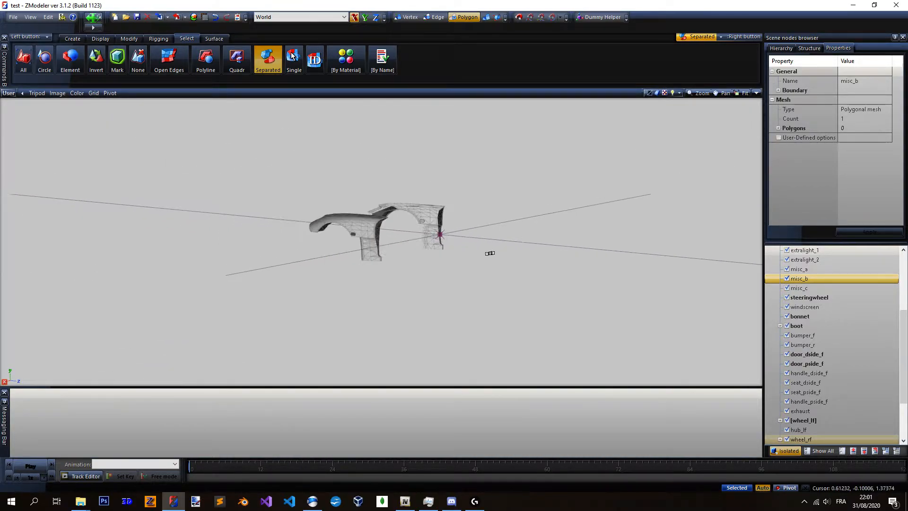
{"action": "middle_click_drag", "start_coordinate": [374, 227], "coordinate": [470, 221]}
{"action": "scroll", "coordinate": [486, 215], "scroll_direction": "up", "scroll_amount": 5}
{"action": "scroll", "coordinate": [591, 217], "scroll_direction": "down", "scroll_amount": 2}
{"action": "scroll", "coordinate": [591, 218], "scroll_direction": "down", "scroll_amount": 2}
{"action": "scroll", "coordinate": [352, 250], "scroll_direction": "up", "scroll_amount": 6}
{"action": "middle_click_drag", "start_coordinate": [362, 248], "coordinate": [348, 280]}
{"action": "scroll", "coordinate": [348, 281], "scroll_direction": "up", "scroll_amount": 4}
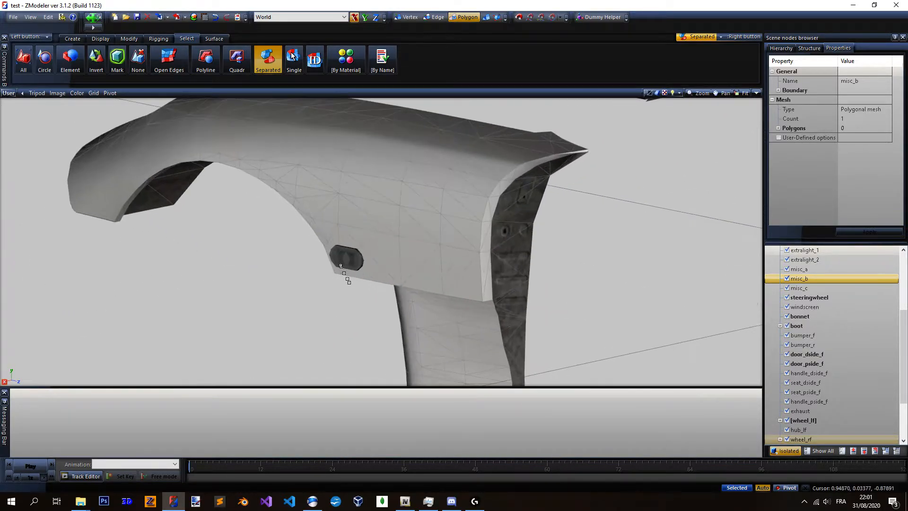
{"action": "scroll", "coordinate": [356, 259], "scroll_direction": "down", "scroll_amount": 8}
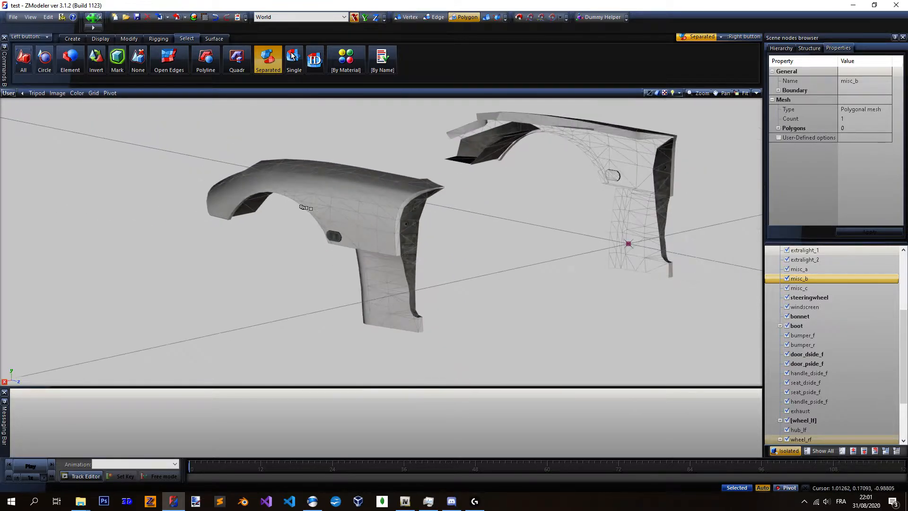
{"action": "scroll", "coordinate": [297, 203], "scroll_direction": "down", "scroll_amount": 4}
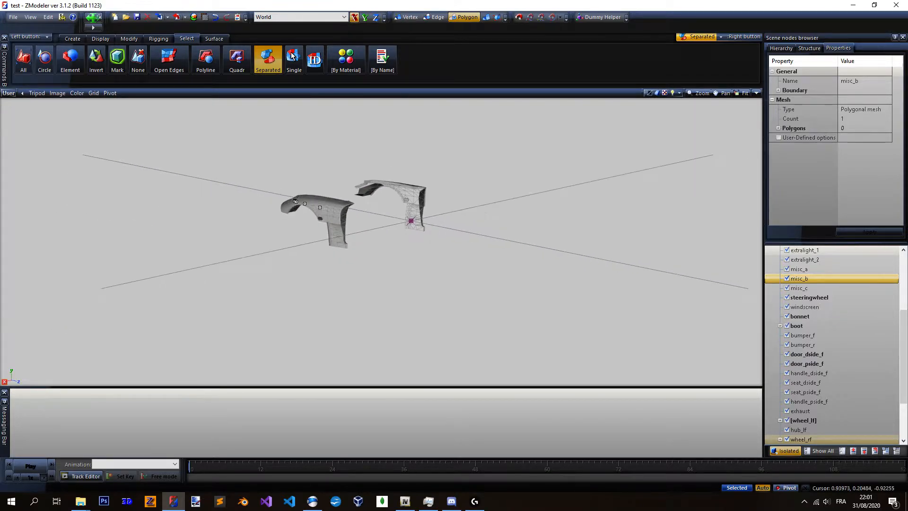
{"action": "left_click", "coordinate": [787, 451]}
Hide the reversinglight_l and reversinglight_r dummies to uncover the reversing light lenses in the rear bumper.
{"action": "scroll", "coordinate": [525, 273], "scroll_direction": "up", "scroll_amount": 5}
{"action": "scroll", "coordinate": [464, 247], "scroll_direction": "up", "scroll_amount": 4}
{"action": "middle_click_drag", "start_coordinate": [464, 247], "coordinate": [383, 246]}
{"action": "scroll", "coordinate": [574, 221], "scroll_direction": "down", "scroll_amount": 3}
{"action": "scroll", "coordinate": [374, 249], "scroll_direction": "up", "scroll_amount": 4}
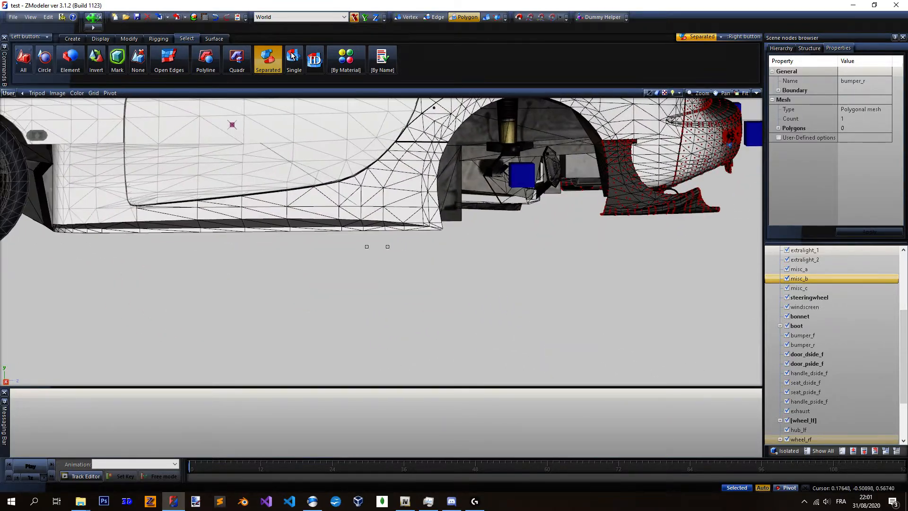
{"action": "scroll", "coordinate": [384, 245], "scroll_direction": "down", "scroll_amount": 4}
{"action": "scroll", "coordinate": [454, 174], "scroll_direction": "up", "scroll_amount": 7}
{"action": "scroll", "coordinate": [450, 224], "scroll_direction": "up", "scroll_amount": 5}
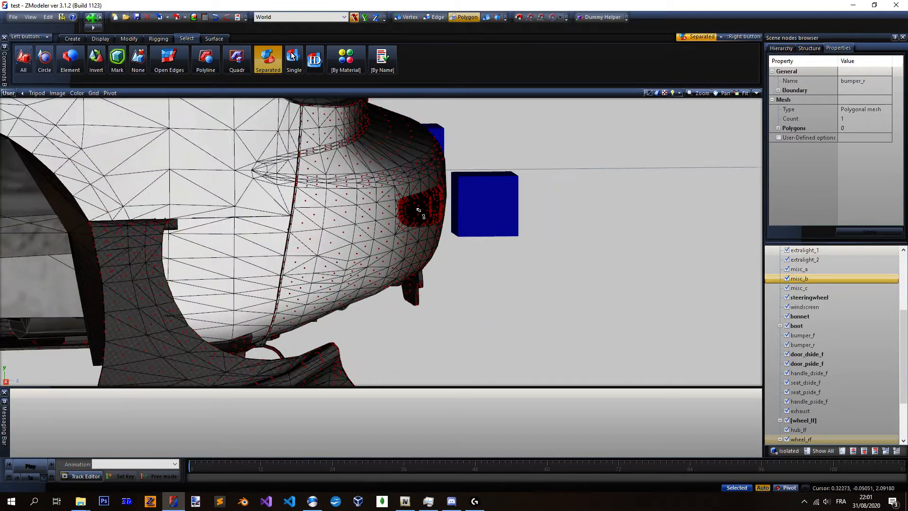
{"action": "middle_click_drag", "start_coordinate": [408, 215], "coordinate": [367, 231]}
{"action": "scroll", "coordinate": [525, 214], "scroll_direction": "down", "scroll_amount": 2}
{"action": "scroll", "coordinate": [217, 200], "scroll_direction": "up", "scroll_amount": 3}
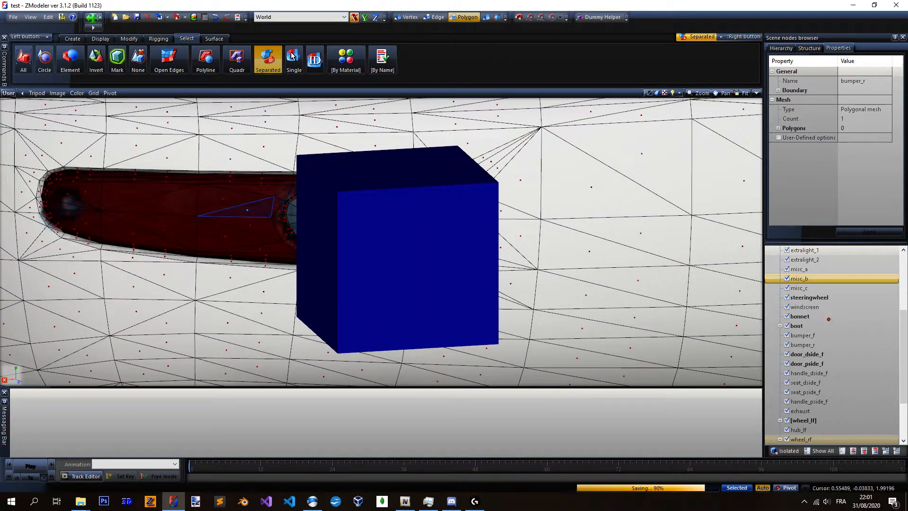
{"action": "scroll", "coordinate": [829, 326], "scroll_direction": "up", "scroll_amount": 4}
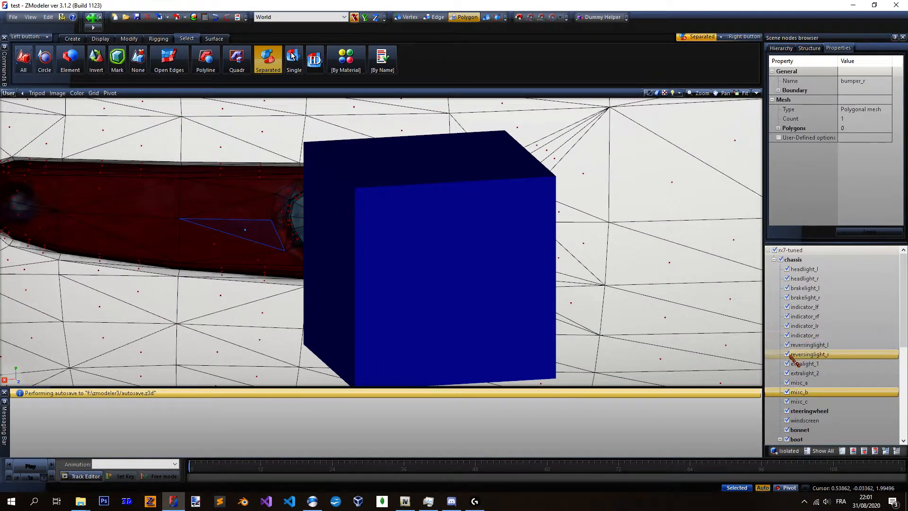
{"action": "left_click", "coordinate": [787, 346]}
{"action": "scroll", "coordinate": [427, 210], "scroll_direction": "up", "scroll_amount": 3}
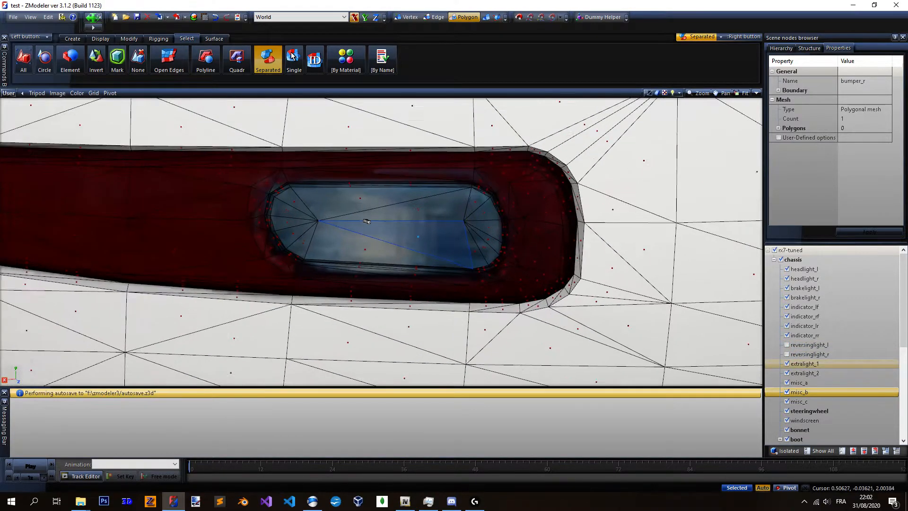
{"action": "scroll", "coordinate": [427, 210], "scroll_direction": "up", "scroll_amount": 4}
Select the left reversing light's clear lens and its surrounding rim strips as separated polygon groups on bumper_r.
{"action": "left_click", "coordinate": [413, 209]}
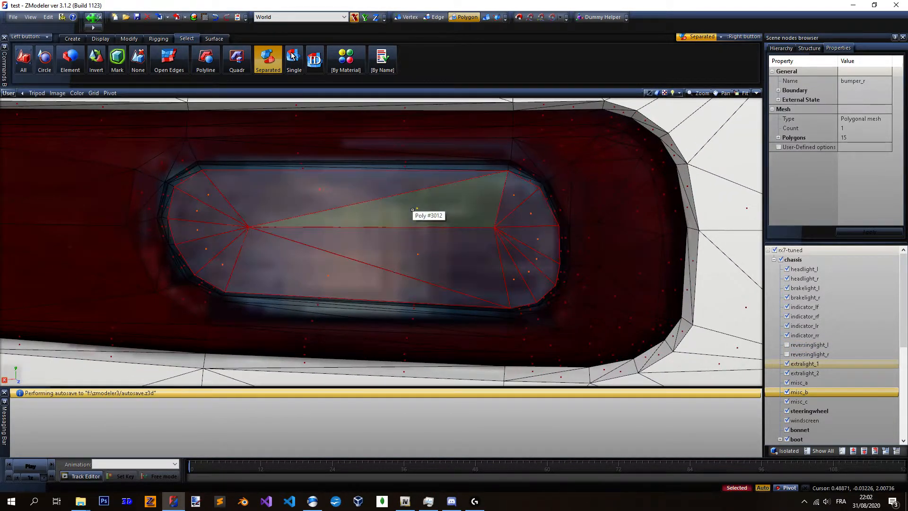
{"action": "left_click", "coordinate": [404, 167]}
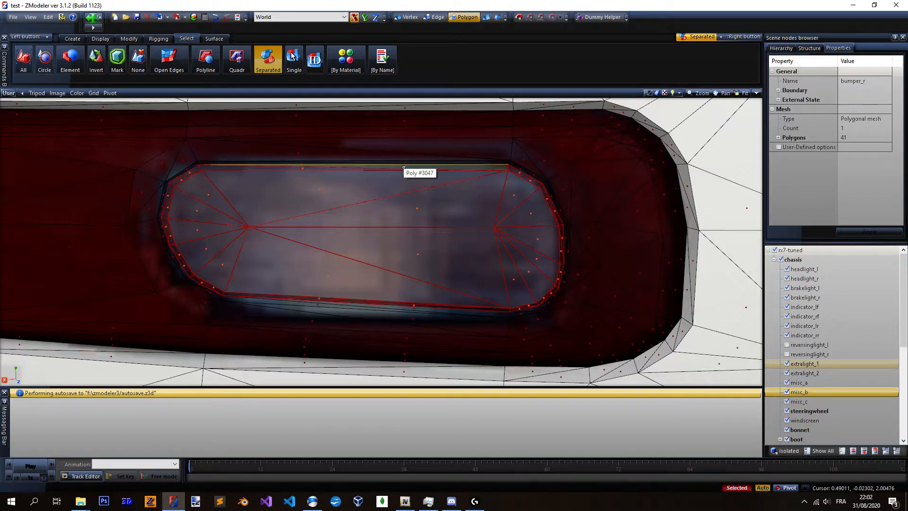
{"action": "left_click", "coordinate": [401, 163]}
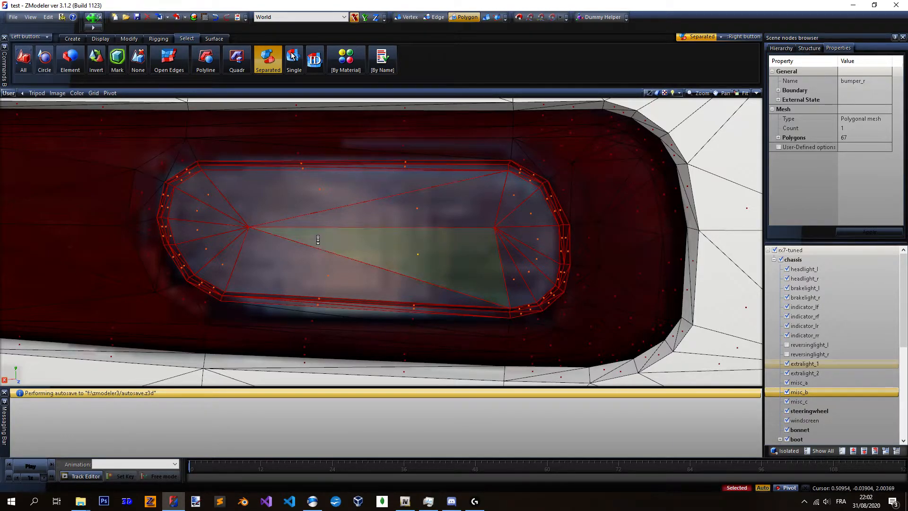
Consult the light ID list in Google Docs and set the left reversing light's External State ID to 12 at vertex level.
{"action": "scroll", "coordinate": [321, 244], "scroll_direction": "down", "scroll_amount": 10}
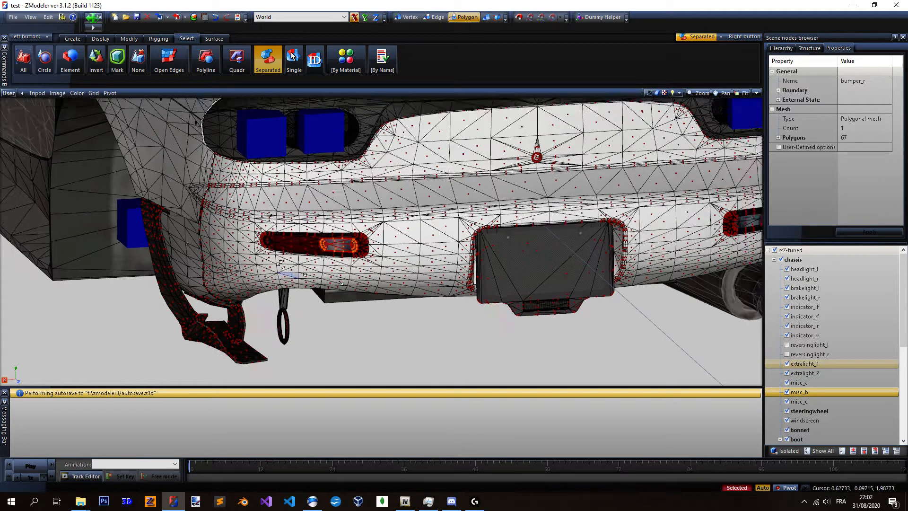
{"action": "middle_click_drag", "start_coordinate": [342, 284], "coordinate": [289, 279]}
{"action": "scroll", "coordinate": [307, 274], "scroll_direction": "up", "scroll_amount": 3}
{"action": "middle_click_drag", "start_coordinate": [359, 272], "coordinate": [266, 267]}
{"action": "scroll", "coordinate": [265, 266], "scroll_direction": "down", "scroll_amount": 3}
{"action": "scroll", "coordinate": [519, 208], "scroll_direction": "down", "scroll_amount": 4}
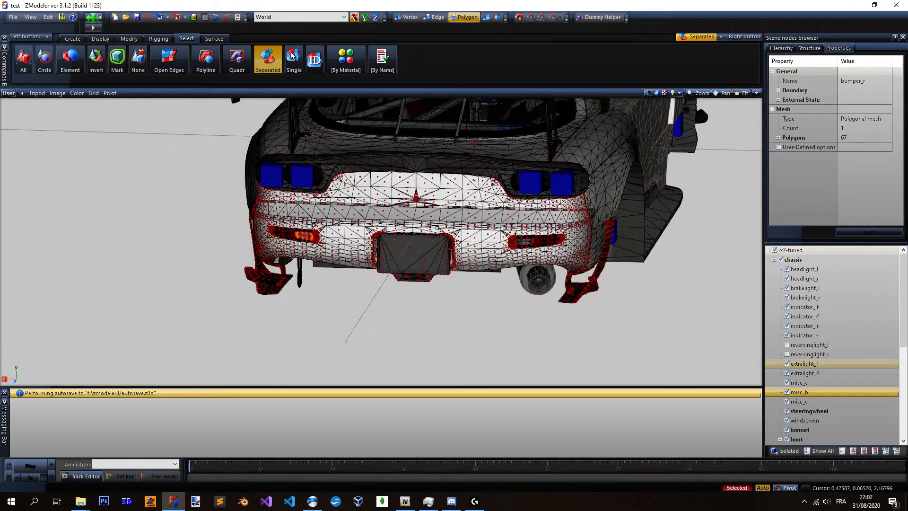
{"action": "scroll", "coordinate": [358, 208], "scroll_direction": "up", "scroll_amount": 4}
{"action": "left_click", "coordinate": [408, 18]}
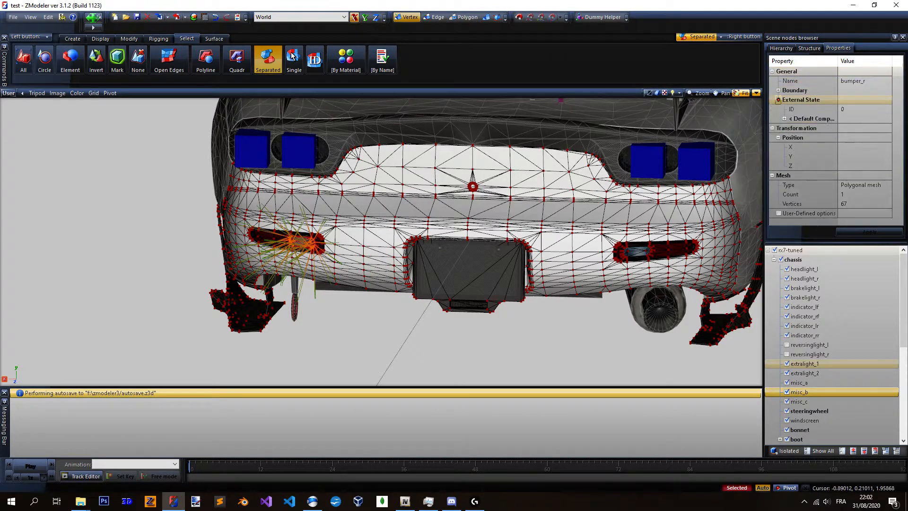
{"action": "key", "text": "alt+Tab"}
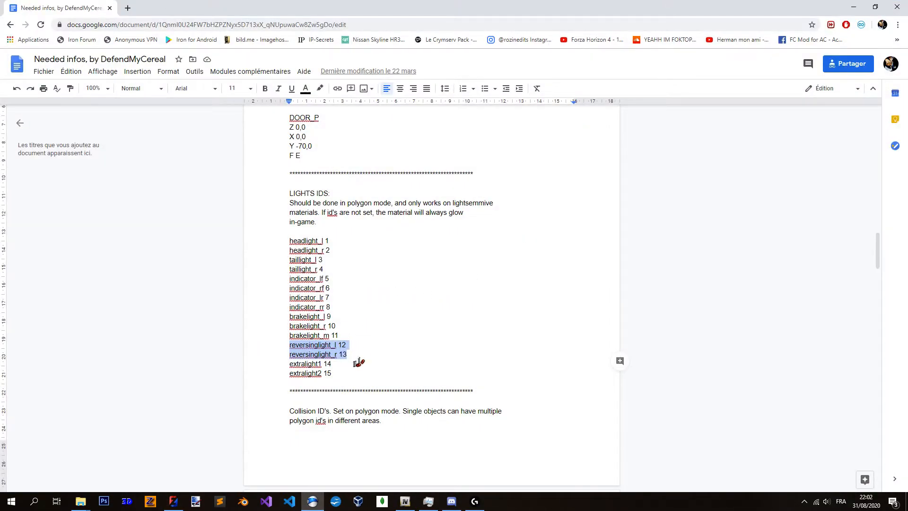
{"action": "key", "text": "alt+Tab"}
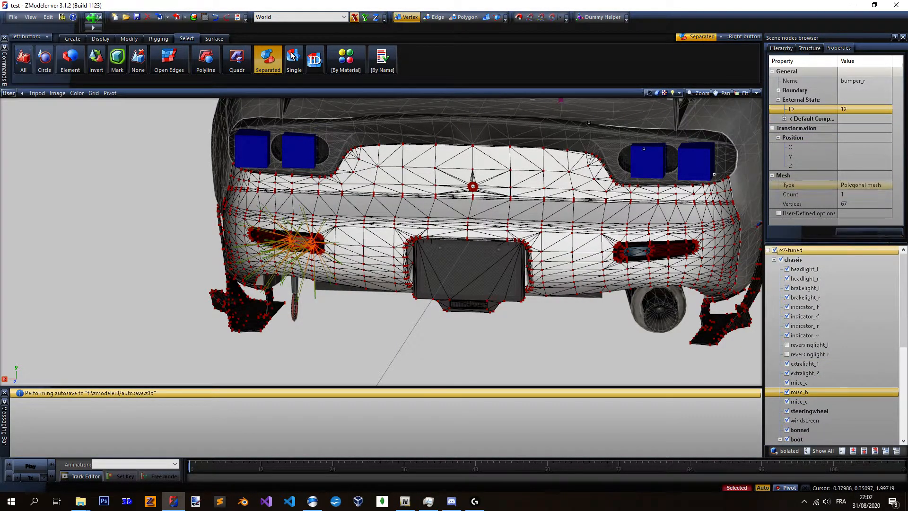
Deselect the left reversing light's vertices with the Quadr tool and return bumper_r to polygon level.
{"action": "right_click", "coordinate": [233, 65]}
{"action": "right_click_drag", "start_coordinate": [185, 162], "coordinate": [435, 319]}
{"action": "scroll", "coordinate": [568, 251], "scroll_direction": "down", "scroll_amount": 3}
{"action": "scroll", "coordinate": [558, 260], "scroll_direction": "up", "scroll_amount": 5}
{"action": "key", "text": "space"}
{"action": "scroll", "coordinate": [449, 234], "scroll_direction": "up", "scroll_amount": 8}
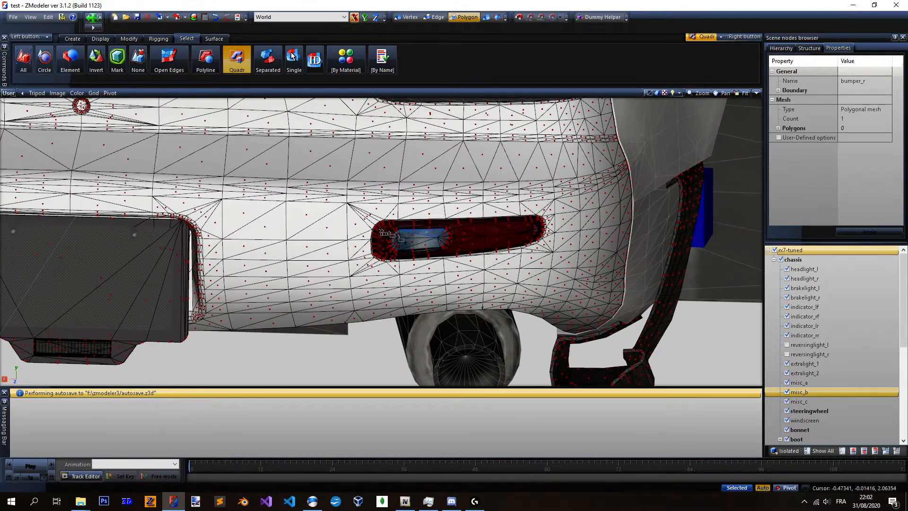
Select the right reversing light's lens and rim polygons with Separated and set their External State ID to 13 at vertex level.
{"action": "right_click", "coordinate": [292, 56]}
{"action": "scroll", "coordinate": [397, 219], "scroll_direction": "up", "scroll_amount": 5}
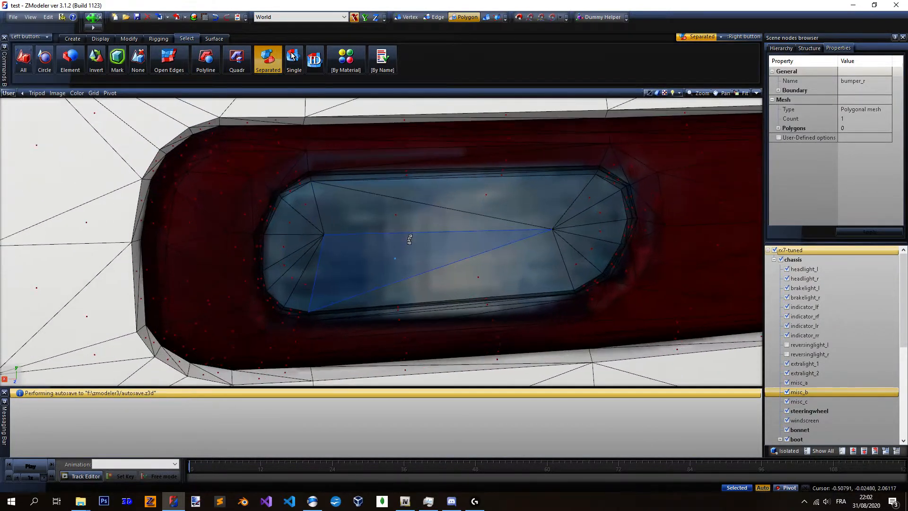
{"action": "right_click", "coordinate": [405, 200]}
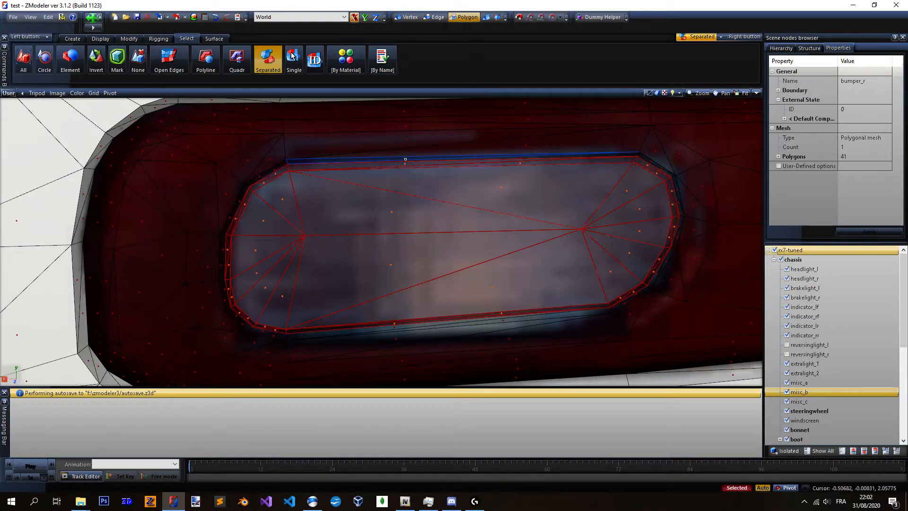
{"action": "scroll", "coordinate": [467, 203], "scroll_direction": "down", "scroll_amount": 4}
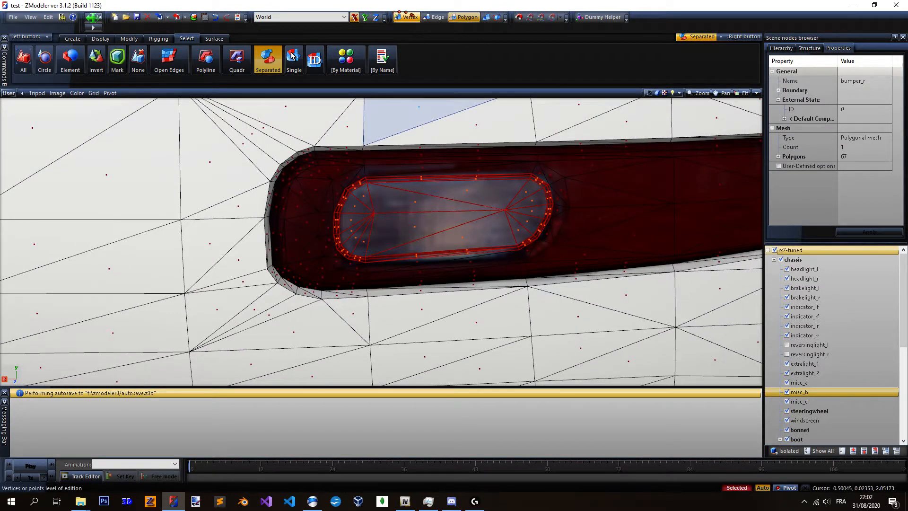
{"action": "left_click", "coordinate": [407, 17]}
{"action": "left_click", "coordinate": [859, 109]}
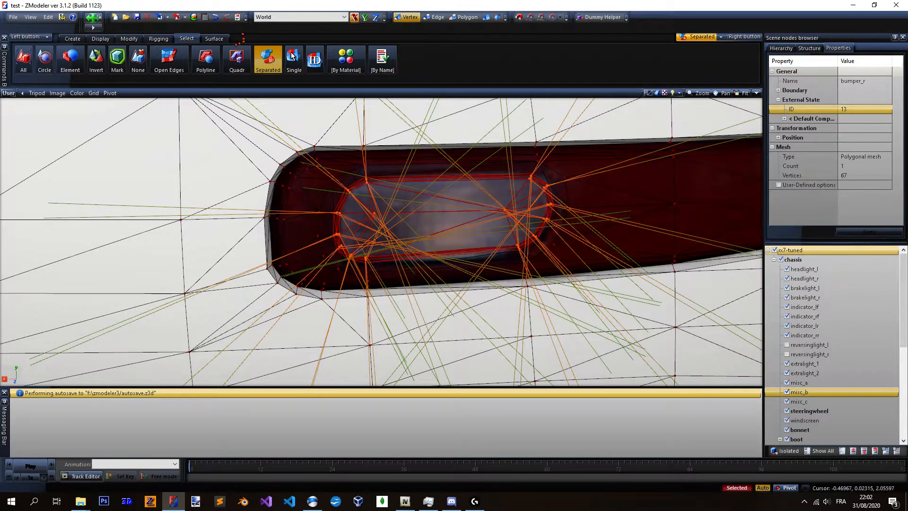
Return to polygon level and deselect the right reversing light's polygons with the Quadr tool.
{"action": "right_click", "coordinate": [232, 57]}
{"action": "left_click", "coordinate": [457, 16]}
{"action": "scroll", "coordinate": [417, 204], "scroll_direction": "down", "scroll_amount": 2}
{"action": "right_click_drag", "start_coordinate": [296, 137], "coordinate": [616, 310]}
{"action": "scroll", "coordinate": [582, 286], "scroll_direction": "down", "scroll_amount": 6}
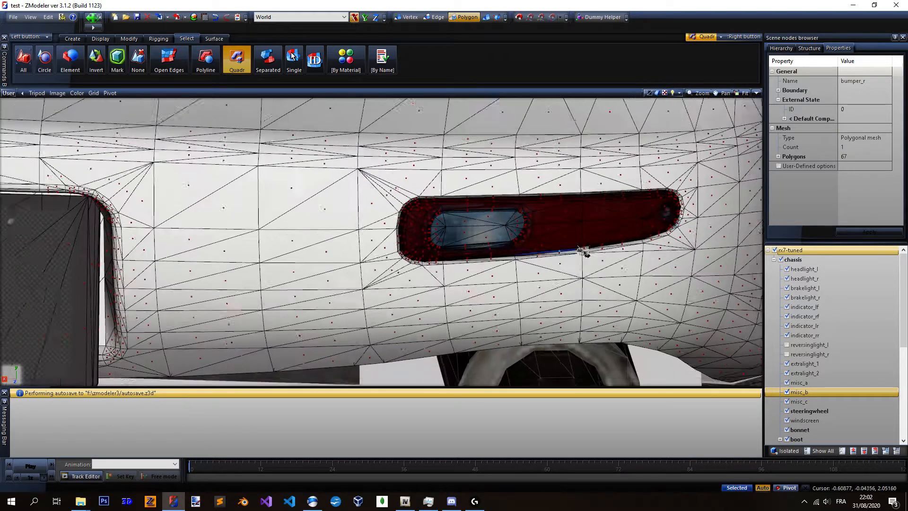
Select the right reversing light's lens and rim polygons on bumper_r with the Separated tool.
{"action": "scroll", "coordinate": [533, 273], "scroll_direction": "up", "scroll_amount": 4}
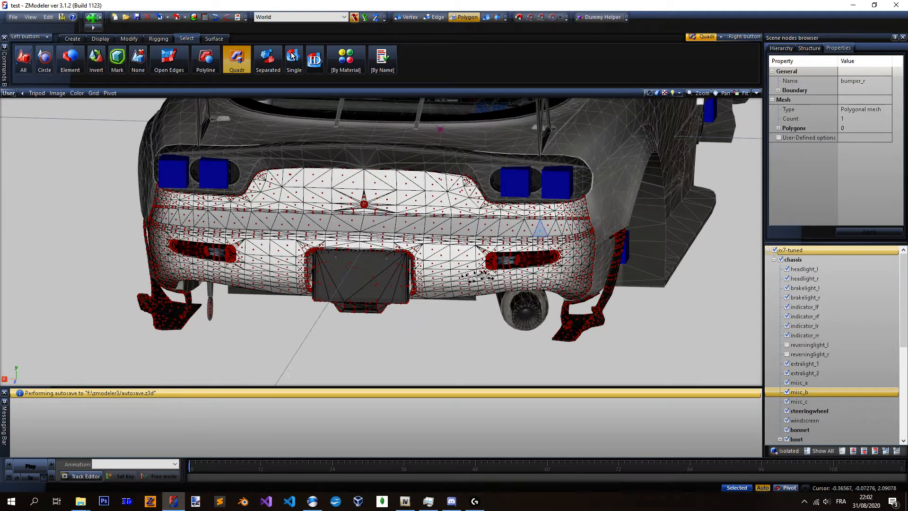
{"action": "scroll", "coordinate": [533, 274], "scroll_direction": "down", "scroll_amount": 2}
{"action": "left_click", "coordinate": [268, 60]}
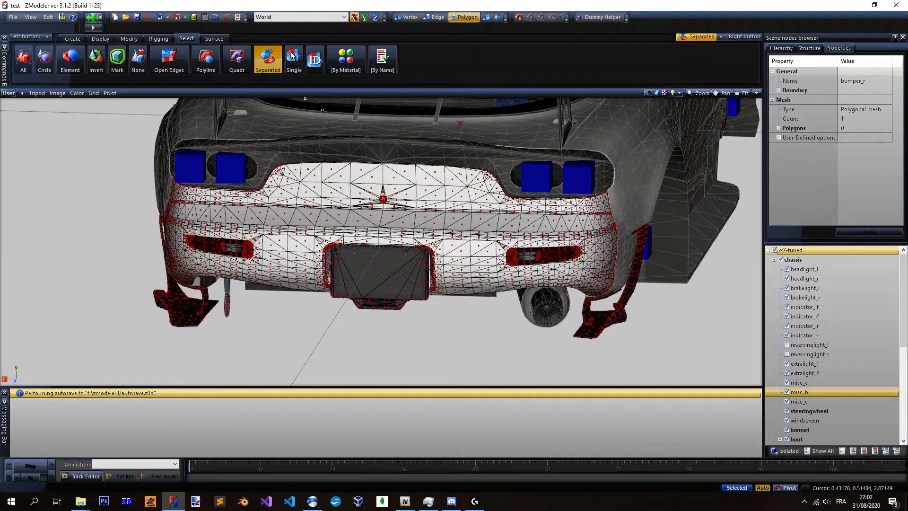
{"action": "scroll", "coordinate": [470, 242], "scroll_direction": "up", "scroll_amount": 6}
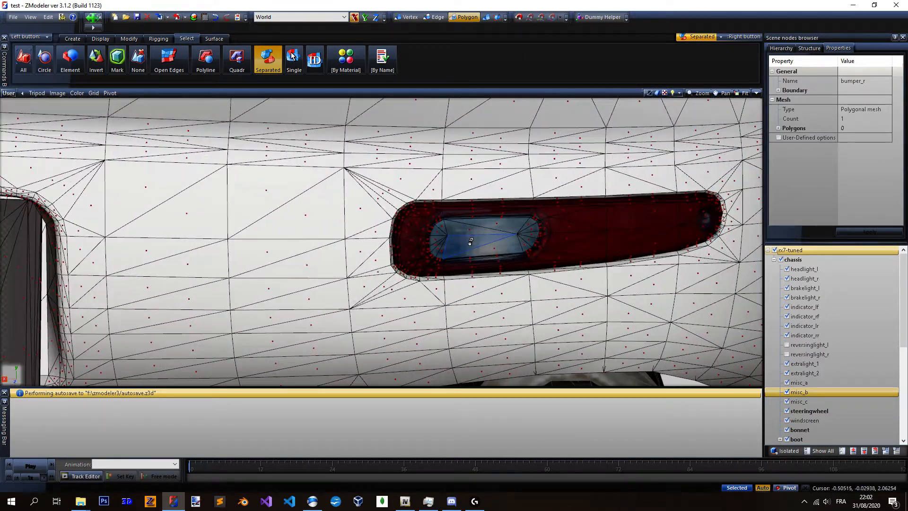
{"action": "left_click", "coordinate": [471, 242]}
{"action": "scroll", "coordinate": [472, 241], "scroll_direction": "up", "scroll_amount": 3}
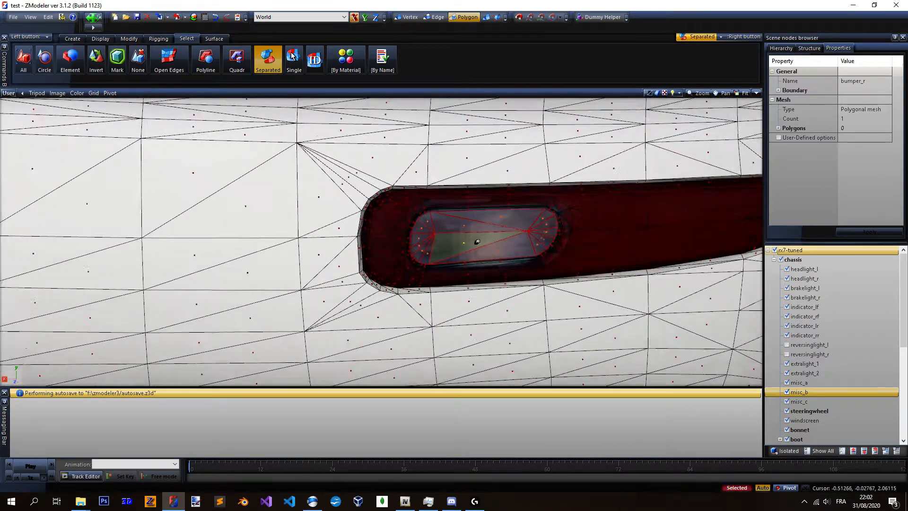
{"action": "left_click", "coordinate": [464, 209]}
{"action": "scroll", "coordinate": [465, 209], "scroll_direction": "up", "scroll_amount": 2}
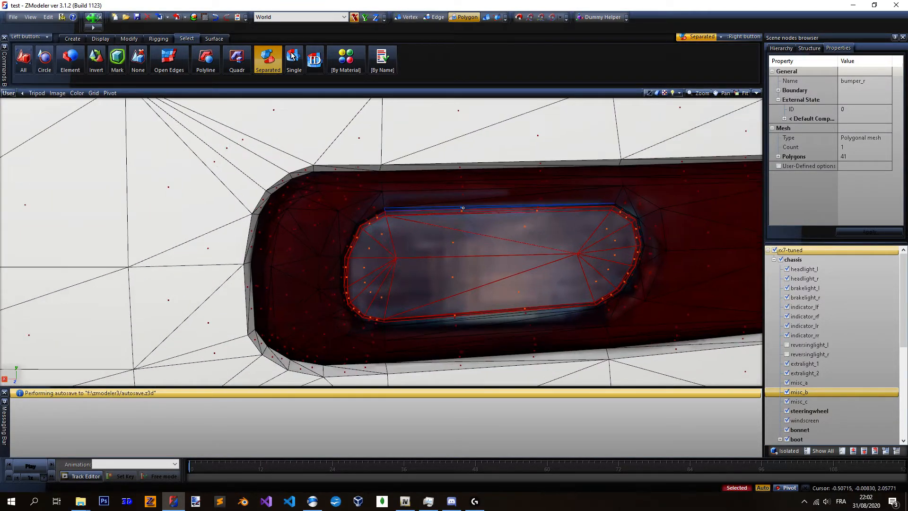
{"action": "left_click", "coordinate": [464, 209]}
Add the left reversing light's lens and rim polygons to the selection with Separated.
{"action": "scroll", "coordinate": [568, 205], "scroll_direction": "down", "scroll_amount": 10}
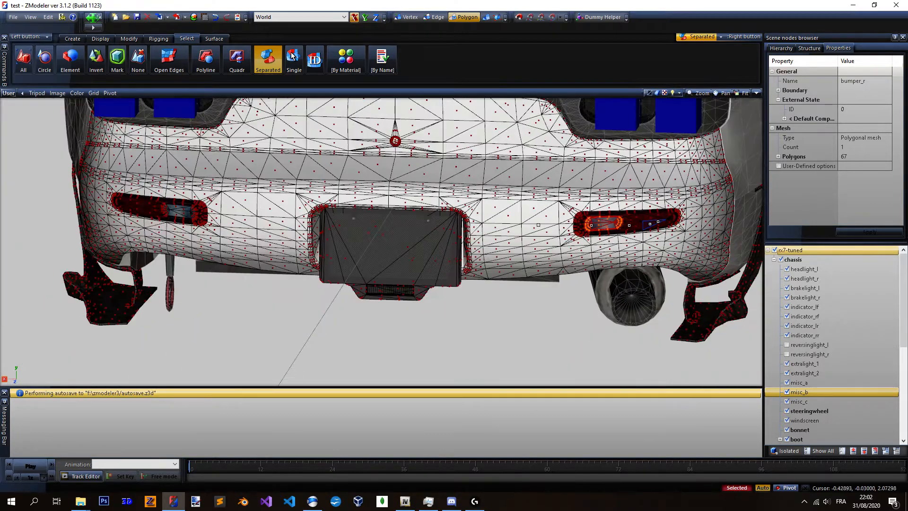
{"action": "key", "text": "z"}
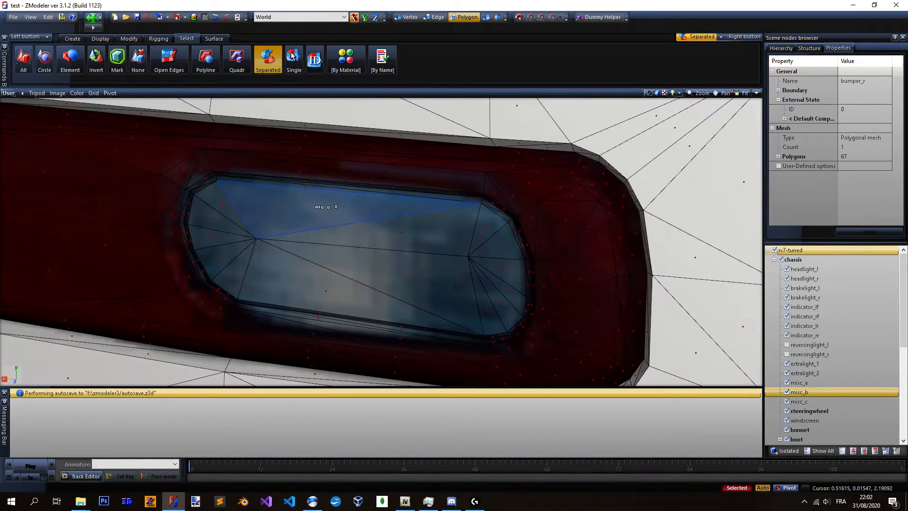
{"action": "left_click", "coordinate": [316, 206]}
{"action": "left_click", "coordinate": [309, 185]}
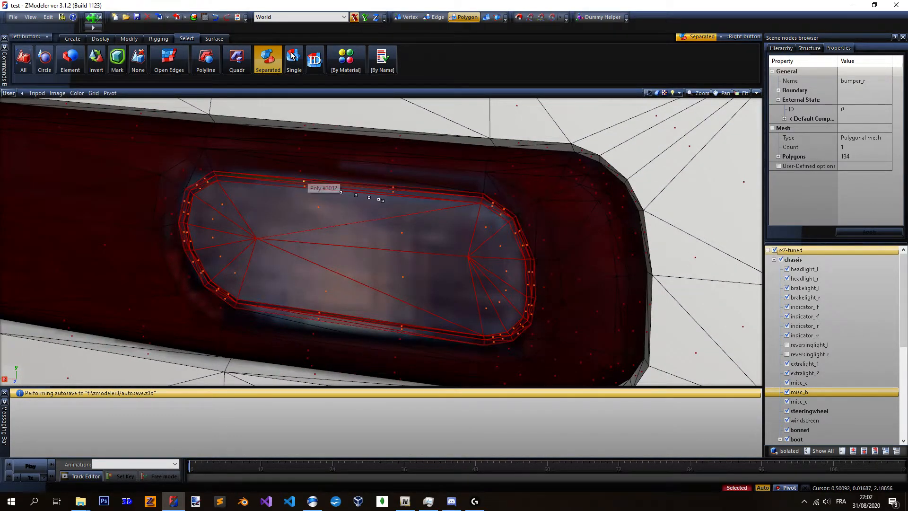
Replace the selected reversing light polygons' LIGHTS_POD material with LIGHTS_POD_EMISSIVE in the Material Browser and close it.
{"action": "scroll", "coordinate": [312, 185], "scroll_direction": "down", "scroll_amount": 2}
{"action": "key", "text": "m"}
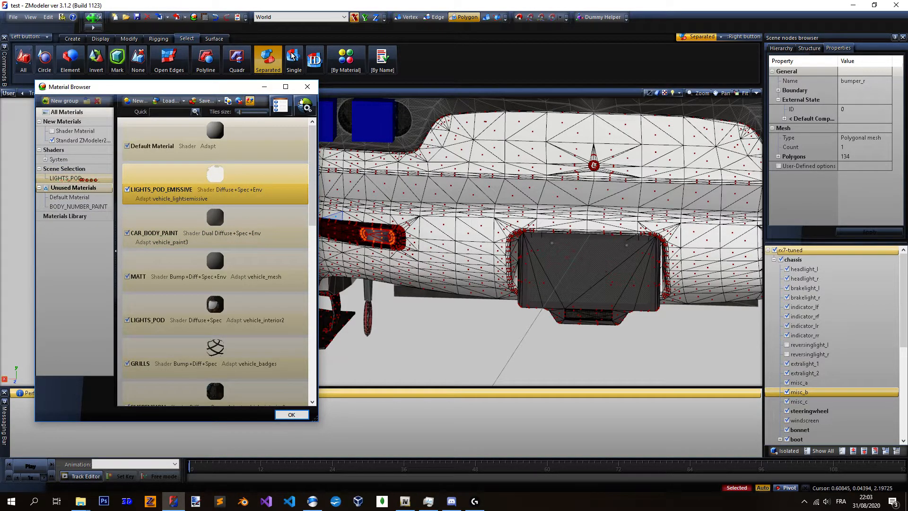
{"action": "left_click_drag", "start_coordinate": [157, 174], "coordinate": [92, 169]}
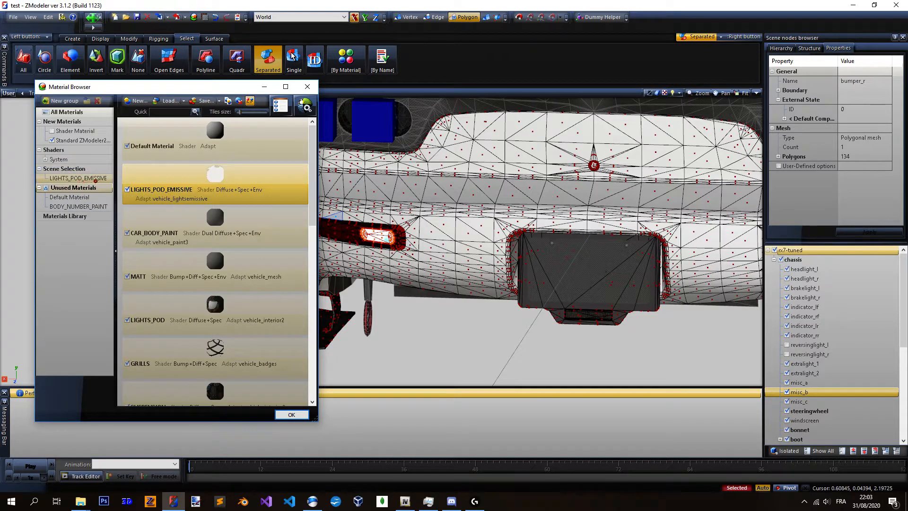
{"action": "left_click", "coordinate": [307, 88]}
Deselect the reversing lights' polygons with the Quadr tool and return to object level.
{"action": "left_click", "coordinate": [237, 60]}
{"action": "scroll", "coordinate": [242, 160], "scroll_direction": "down", "scroll_amount": 3}
{"action": "right_click_drag", "start_coordinate": [242, 162], "coordinate": [663, 303]}
{"action": "left_click_drag", "start_coordinate": [583, 306], "coordinate": [421, 315]}
{"action": "middle_click_drag", "start_coordinate": [420, 316], "coordinate": [559, 316]}
{"action": "key", "text": "space"}
{"action": "key", "text": "4"}
Isolate the misc_b fender object in the scene.
{"action": "middle_click_drag", "start_coordinate": [535, 211], "coordinate": [700, 208]}
{"action": "scroll", "coordinate": [663, 213], "scroll_direction": "down", "scroll_amount": 3}
{"action": "scroll", "coordinate": [540, 236], "scroll_direction": "up", "scroll_amount": 3}
{"action": "middle_click_drag", "start_coordinate": [539, 236], "coordinate": [822, 289]}
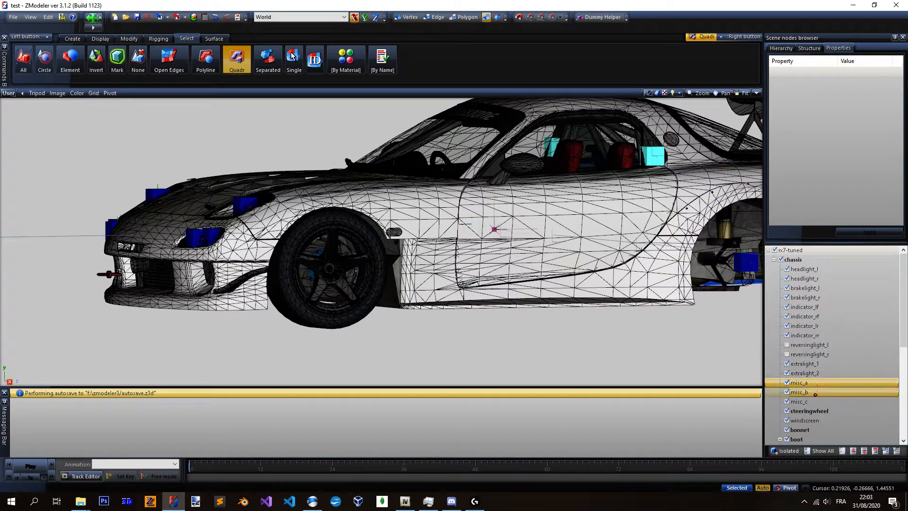
{"action": "left_click", "coordinate": [786, 449]}
Enter polygon level on misc_b and select the left front side indicator's lens polygons with Separated.
{"action": "scroll", "coordinate": [437, 249], "scroll_direction": "up", "scroll_amount": 5}
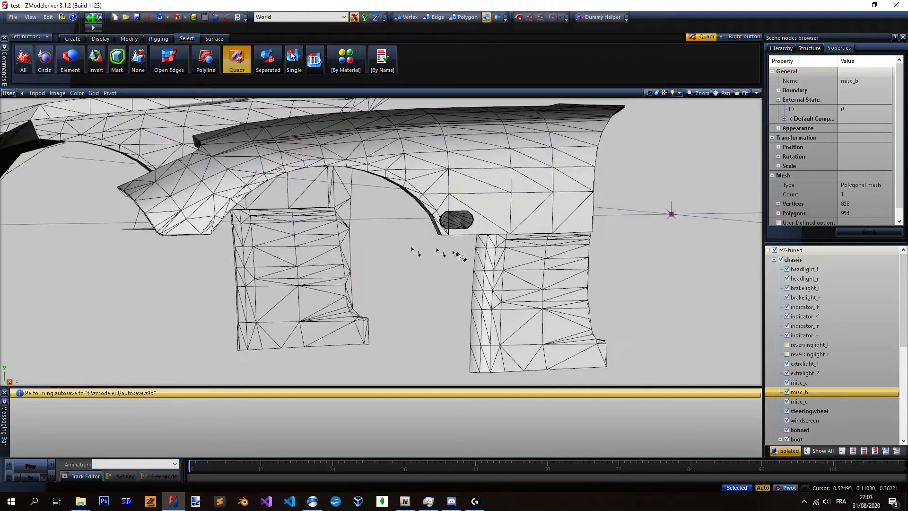
{"action": "middle_click_drag", "start_coordinate": [437, 251], "coordinate": [473, 251]}
{"action": "scroll", "coordinate": [615, 244], "scroll_direction": "down", "scroll_amount": 3}
{"action": "scroll", "coordinate": [256, 215], "scroll_direction": "up", "scroll_amount": 5}
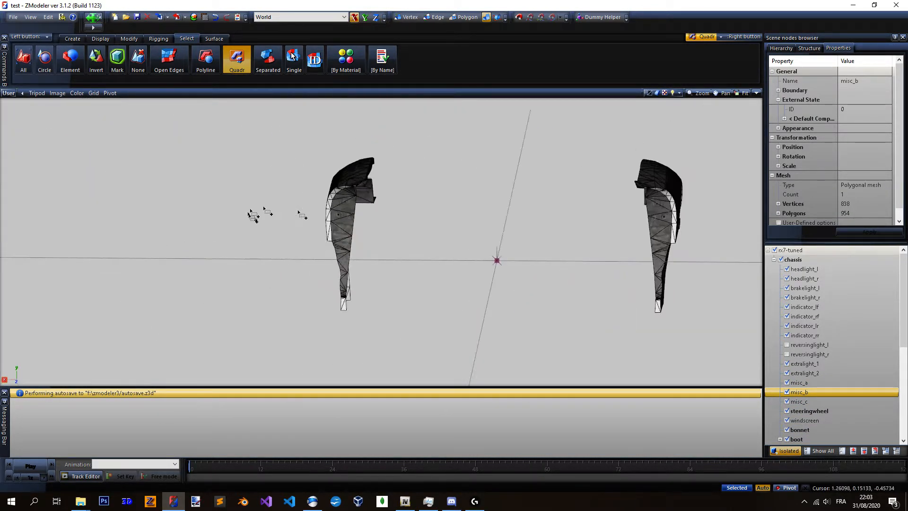
{"action": "scroll", "coordinate": [314, 208], "scroll_direction": "up", "scroll_amount": 4}
{"action": "middle_click_drag", "start_coordinate": [386, 214], "coordinate": [506, 241]}
{"action": "scroll", "coordinate": [506, 242], "scroll_direction": "down", "scroll_amount": 3}
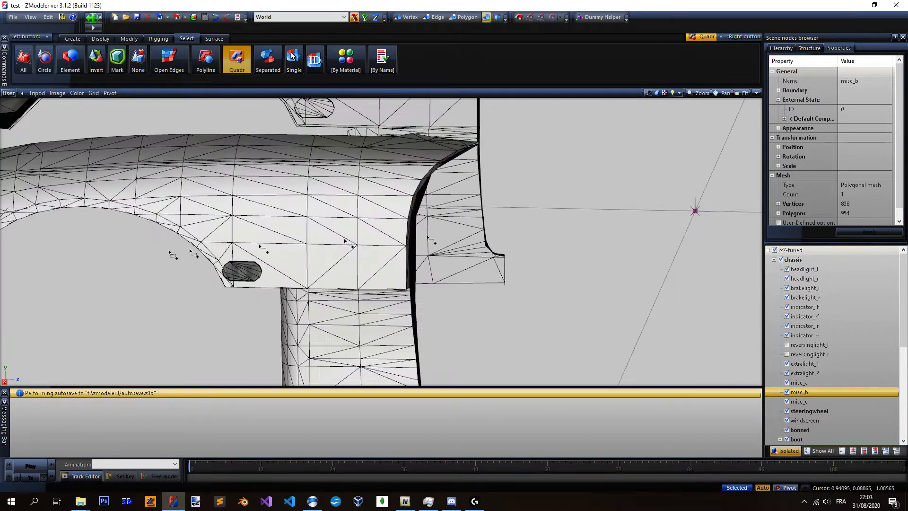
{"action": "scroll", "coordinate": [158, 287], "scroll_direction": "up", "scroll_amount": 5}
{"action": "scroll", "coordinate": [284, 327], "scroll_direction": "up", "scroll_amount": 4}
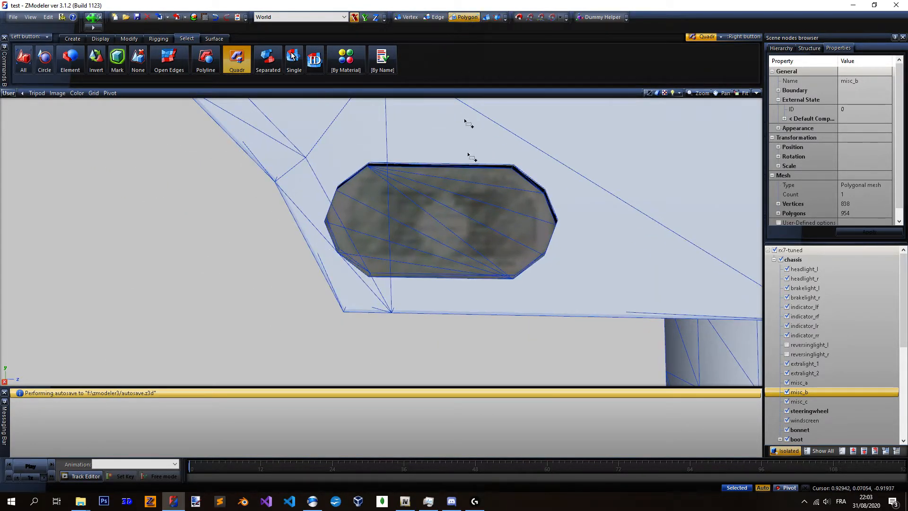
{"action": "right_click", "coordinate": [476, 195]}
{"action": "scroll", "coordinate": [476, 207], "scroll_direction": "up", "scroll_amount": 4}
{"action": "right_click", "coordinate": [268, 60]}
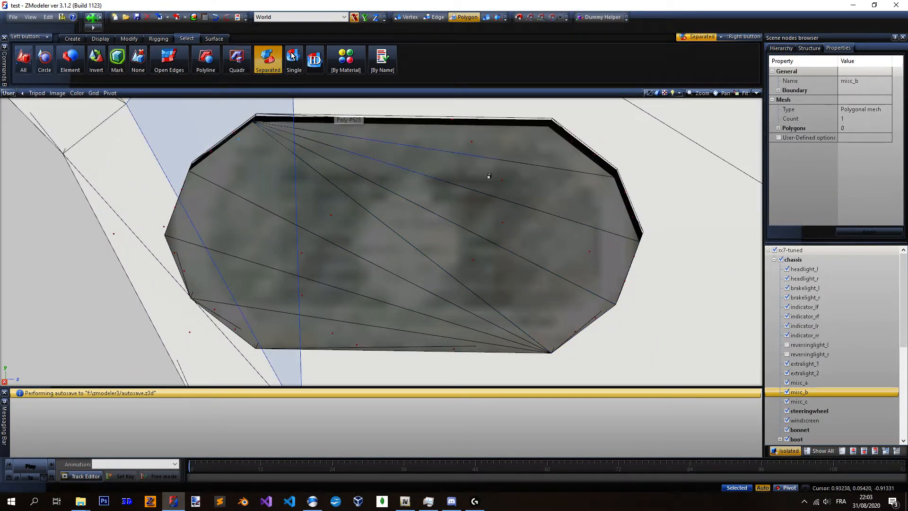
{"action": "right_click", "coordinate": [481, 171]}
{"action": "scroll", "coordinate": [481, 180], "scroll_direction": "down", "scroll_amount": 5}
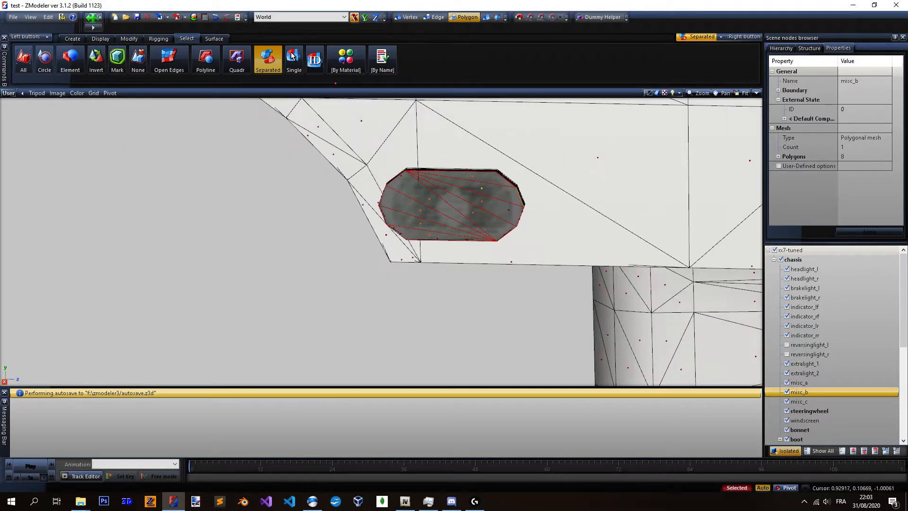
Consult the light ID list in Google Docs and set the left front side indicator's External State ID to 5 at vertex level.
{"action": "key", "text": "1"}
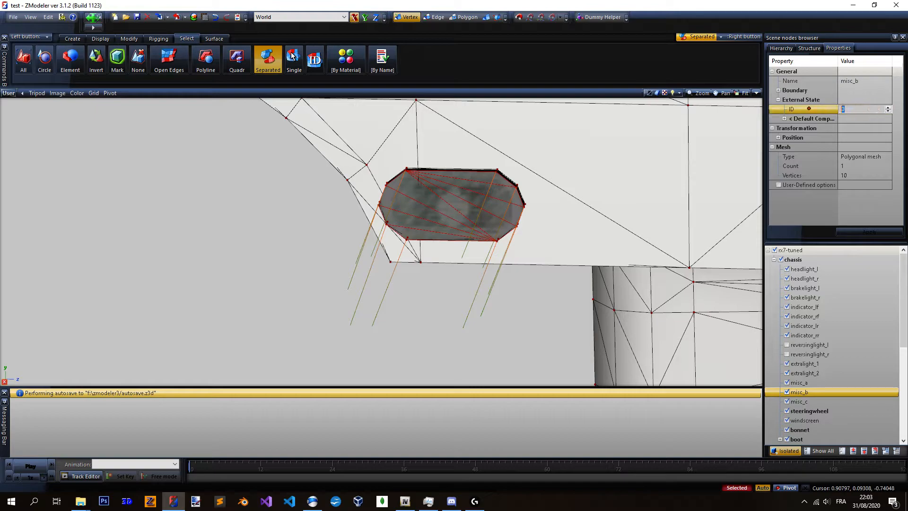
{"action": "key", "text": "alt+Tab"}
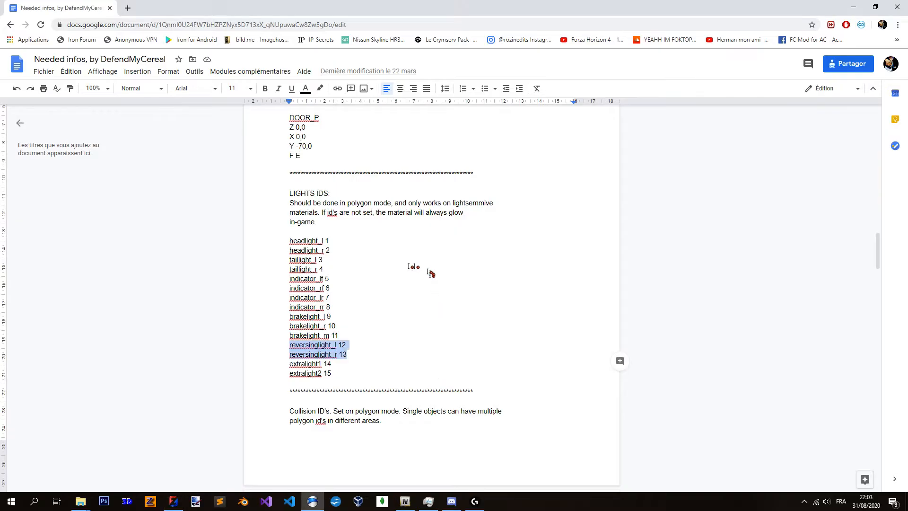
{"action": "key", "text": "alt+Tab"}
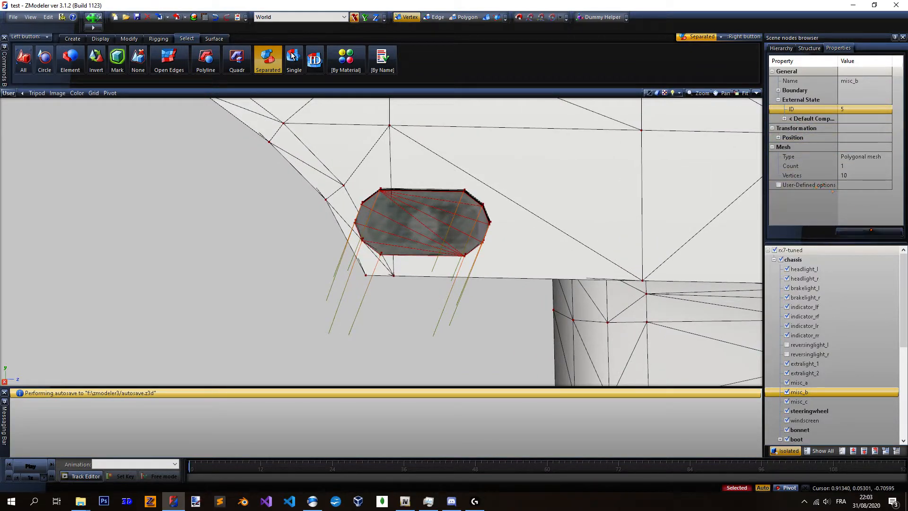
Return misc_b to polygon level and deselect the left front side indicator's polygons with the Quadr tool.
{"action": "left_click", "coordinate": [467, 16]}
{"action": "left_click", "coordinate": [237, 60]}
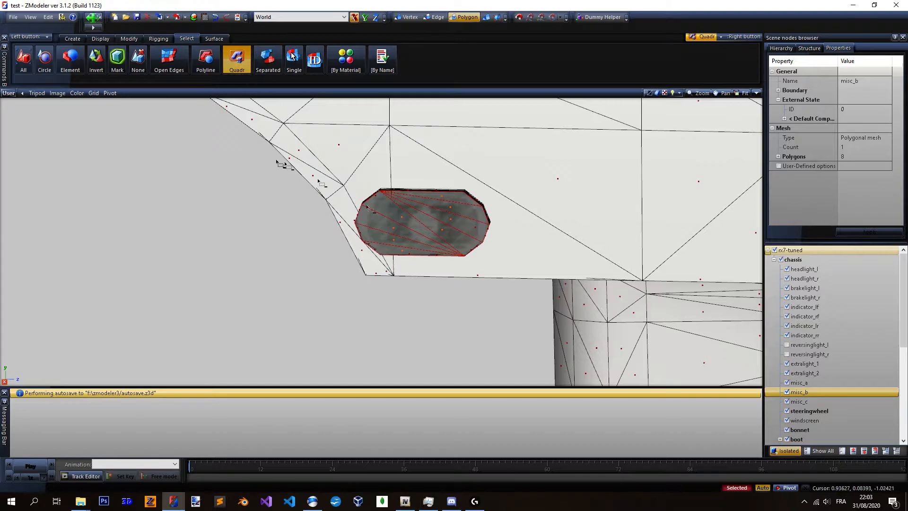
{"action": "right_click_drag", "start_coordinate": [277, 159], "coordinate": [564, 303]}
Select the right front side indicator's lens polygons on misc_b with Separated.
{"action": "scroll", "coordinate": [327, 252], "scroll_direction": "down", "scroll_amount": 4}
{"action": "scroll", "coordinate": [311, 254], "scroll_direction": "down", "scroll_amount": 5}
{"action": "middle_click_drag", "start_coordinate": [344, 203], "coordinate": [180, 214]}
{"action": "middle_click_drag", "start_coordinate": [752, 331], "coordinate": [610, 287]}
{"action": "scroll", "coordinate": [521, 253], "scroll_direction": "up", "scroll_amount": 6}
{"action": "middle_click_drag", "start_coordinate": [520, 253], "coordinate": [467, 275]}
{"action": "middle_click_drag", "start_coordinate": [580, 277], "coordinate": [455, 279]}
{"action": "scroll", "coordinate": [634, 258], "scroll_direction": "down", "scroll_amount": 4}
{"action": "scroll", "coordinate": [433, 240], "scroll_direction": "up", "scroll_amount": 10}
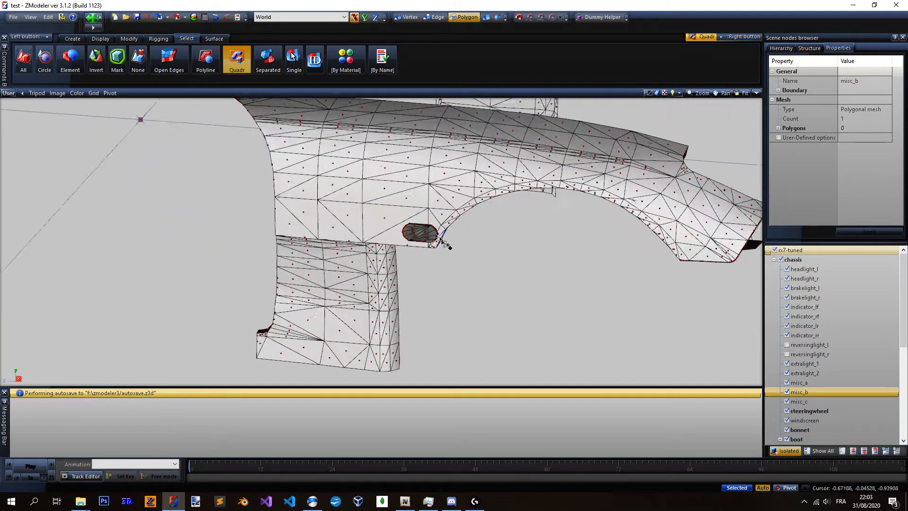
{"action": "scroll", "coordinate": [374, 219], "scroll_direction": "up", "scroll_amount": 3}
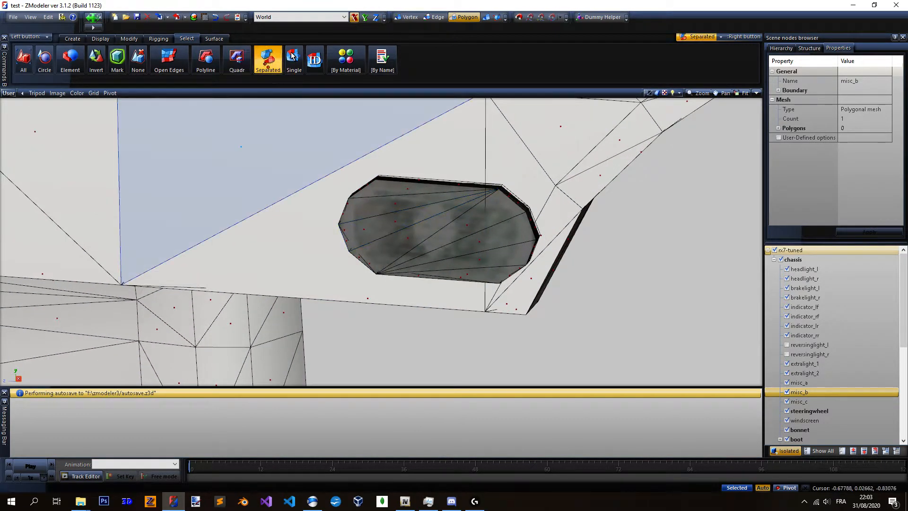
{"action": "left_click", "coordinate": [267, 59]}
{"action": "scroll", "coordinate": [425, 214], "scroll_direction": "up", "scroll_amount": 2}
{"action": "left_click", "coordinate": [400, 216]}
{"action": "scroll", "coordinate": [411, 217], "scroll_direction": "down", "scroll_amount": 4}
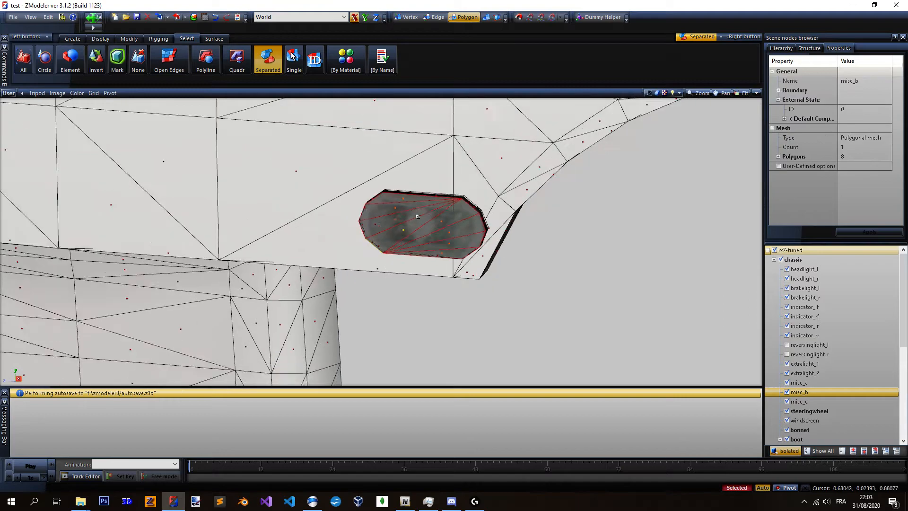
Check the Google Docs light ID list and set the right front side indicator's External State ID to 6 at vertex level.
{"action": "left_click", "coordinate": [407, 17]}
{"action": "scroll", "coordinate": [445, 222], "scroll_direction": "down", "scroll_amount": 5}
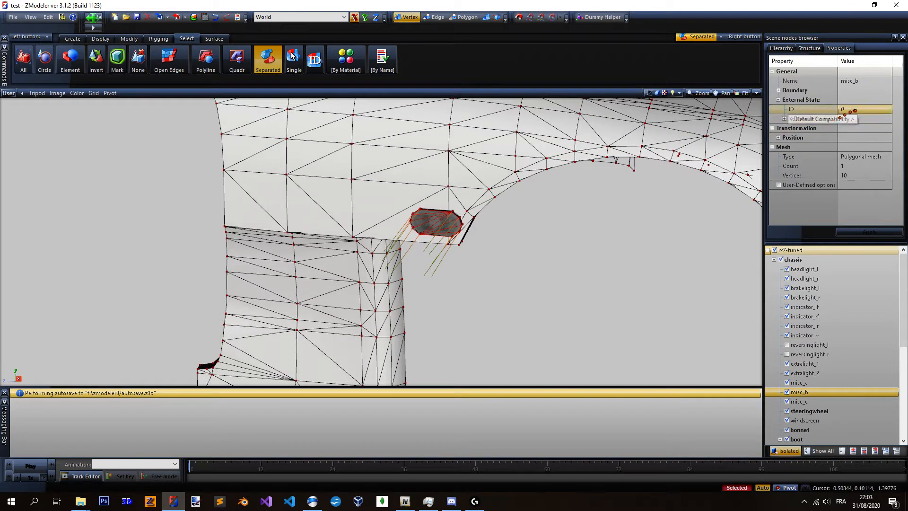
{"action": "key", "text": "alt+Tab"}
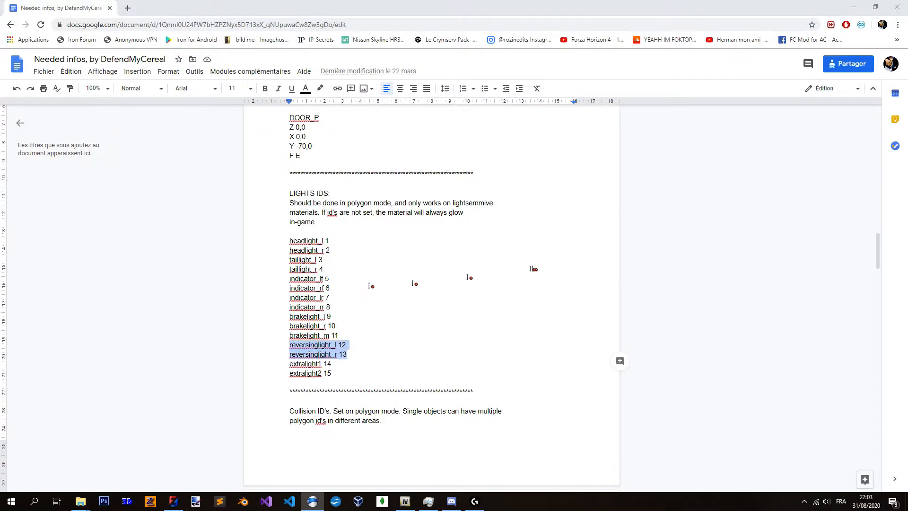
{"action": "key", "text": "alt+Tab"}
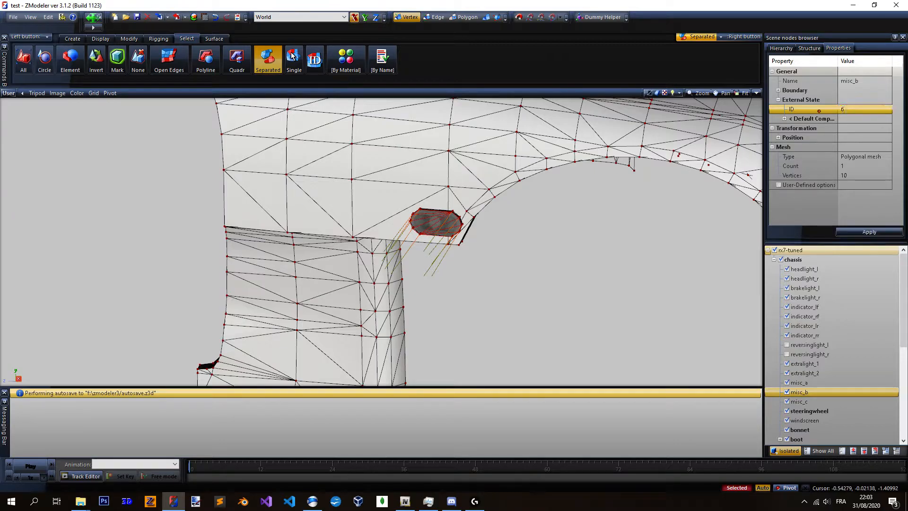
Return to polygon level, add the left front side indicator's polygons to the selection and open their current material's properties.
{"action": "left_click", "coordinate": [464, 17]}
{"action": "scroll", "coordinate": [414, 263], "scroll_direction": "down", "scroll_amount": 7}
{"action": "middle_click_drag", "start_coordinate": [416, 260], "coordinate": [209, 233]}
{"action": "scroll", "coordinate": [395, 323], "scroll_direction": "up", "scroll_amount": 12}
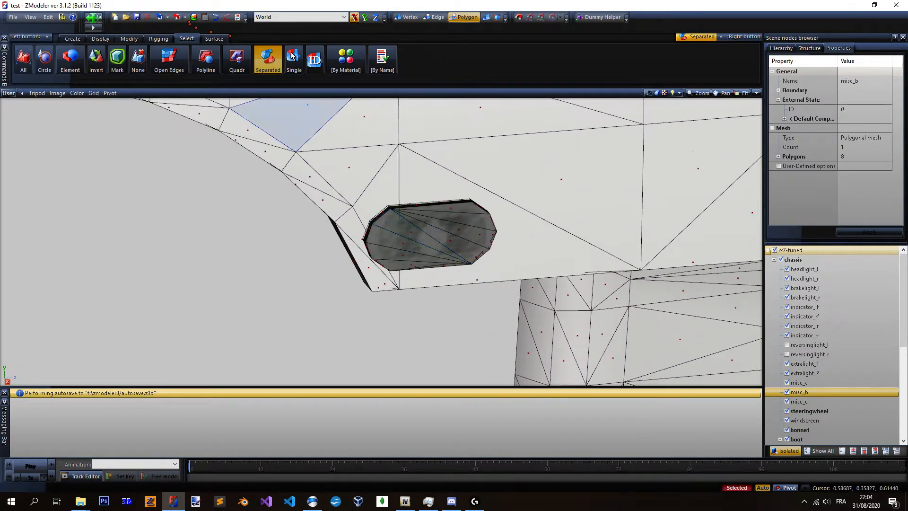
{"action": "left_click", "coordinate": [194, 18]}
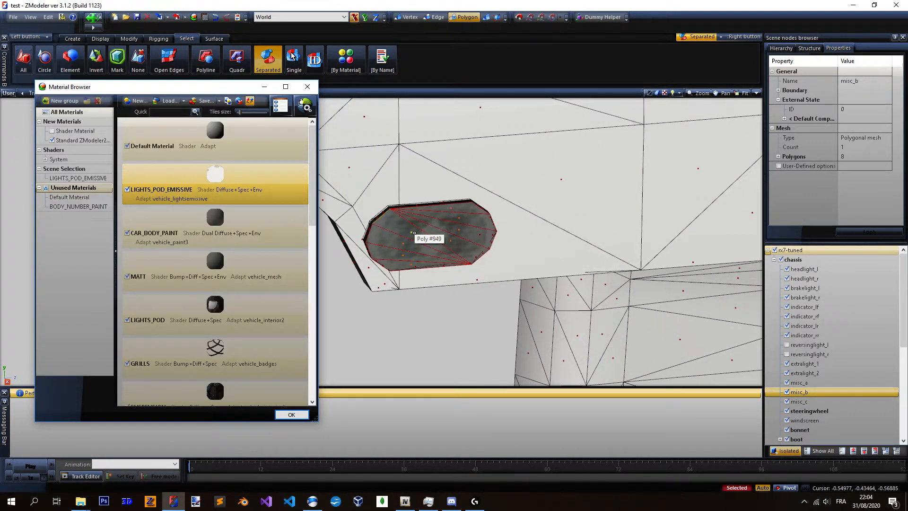
{"action": "left_click", "coordinate": [81, 178]}
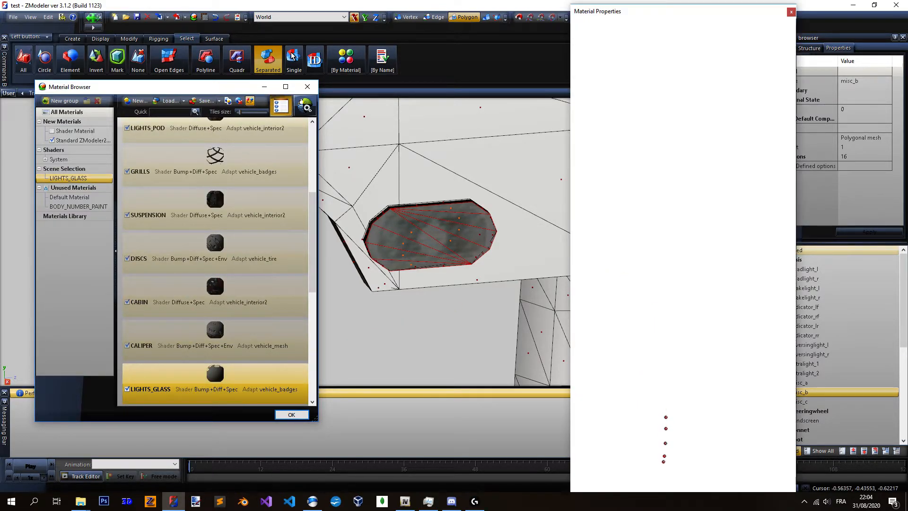
Inspect the rx7_lights.dds texture used by the LIGHTS_GLASS material and close the material's properties.
{"action": "left_click", "coordinate": [717, 423]}
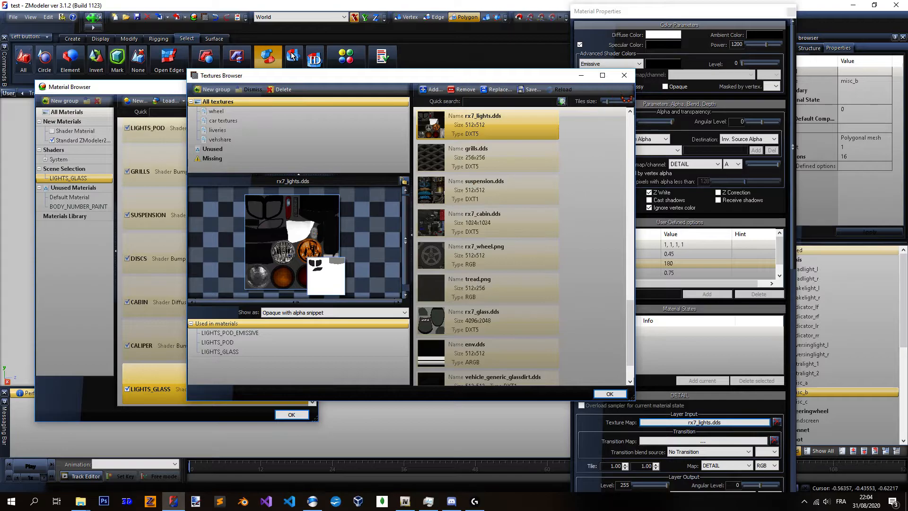
{"action": "left_click", "coordinate": [626, 76]}
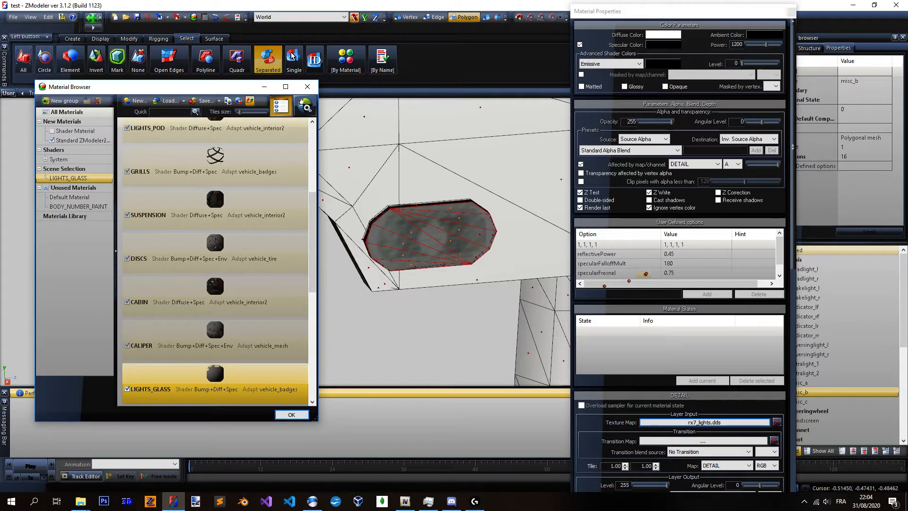
{"action": "left_click", "coordinate": [791, 12]}
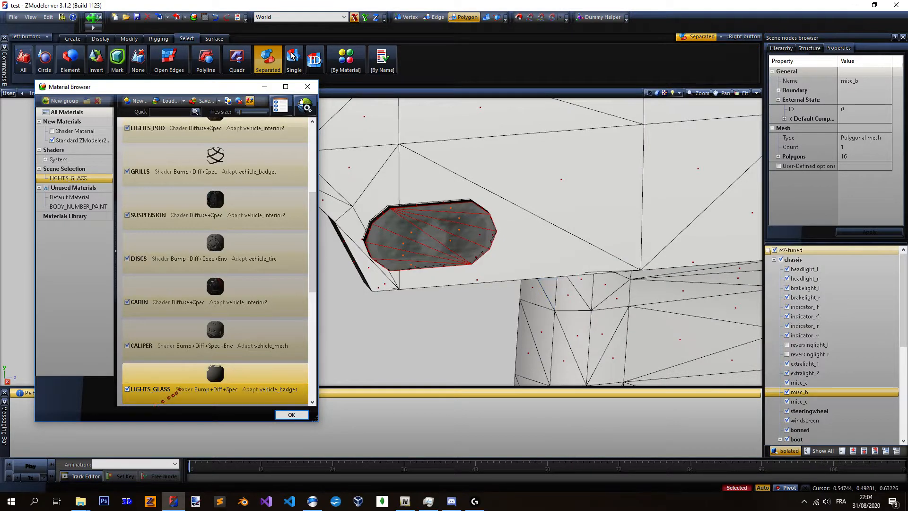
Replace LIGHTS_GLASS on both front side indicators' selected polygons with LIGHTS_POD_EMISSIVE in the Material Browser.
{"action": "scroll", "coordinate": [190, 184], "scroll_direction": "up", "scroll_amount": 5}
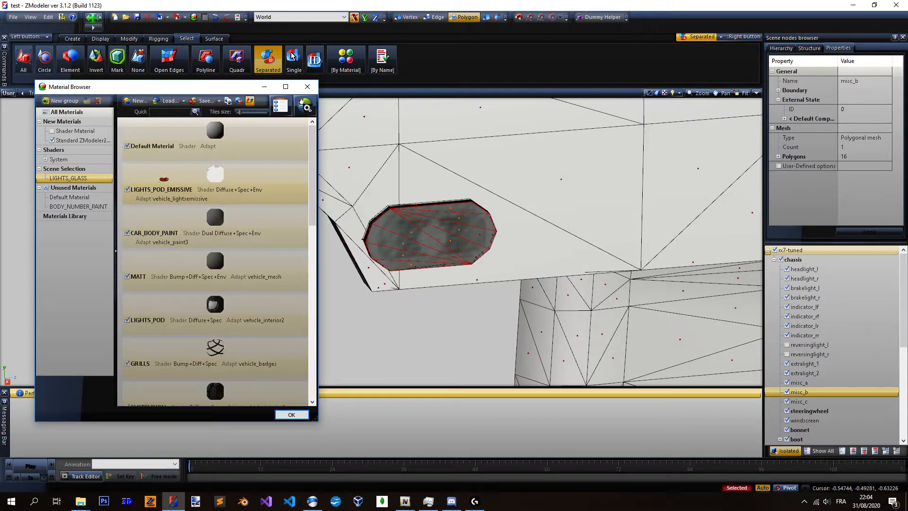
{"action": "left_click_drag", "start_coordinate": [142, 178], "coordinate": [86, 171]}
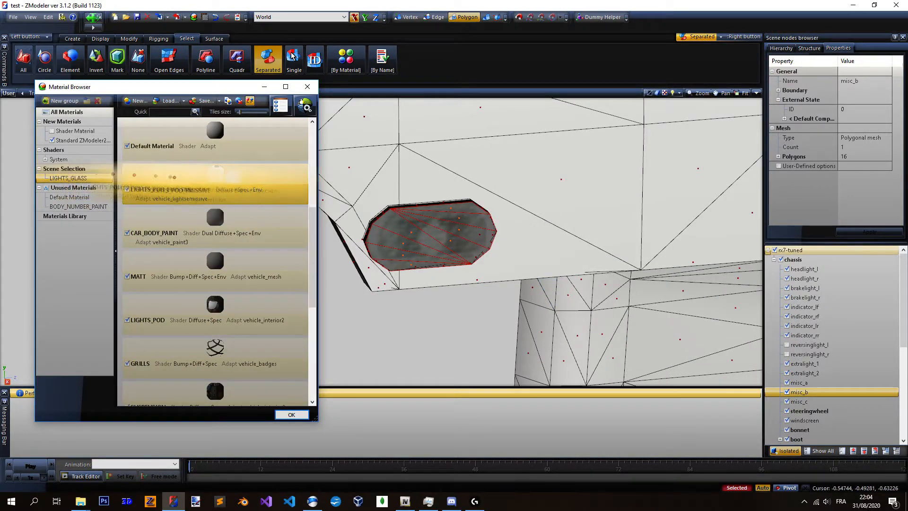
Close the Material Browser and choose Quadr as the selection mode.
{"action": "scroll", "coordinate": [443, 241], "scroll_direction": "down", "scroll_amount": 10}
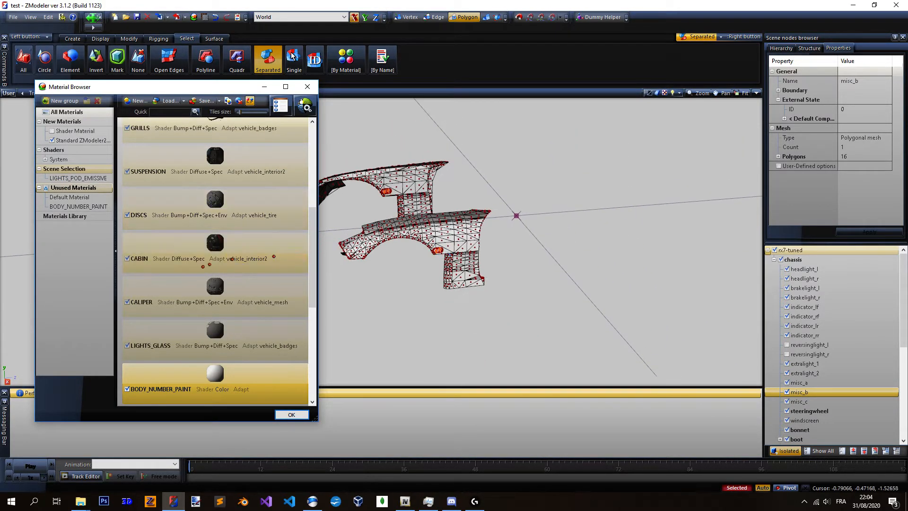
{"action": "scroll", "coordinate": [201, 268], "scroll_direction": "down", "scroll_amount": 3}
{"action": "scroll", "coordinate": [517, 240], "scroll_direction": "down", "scroll_amount": 2}
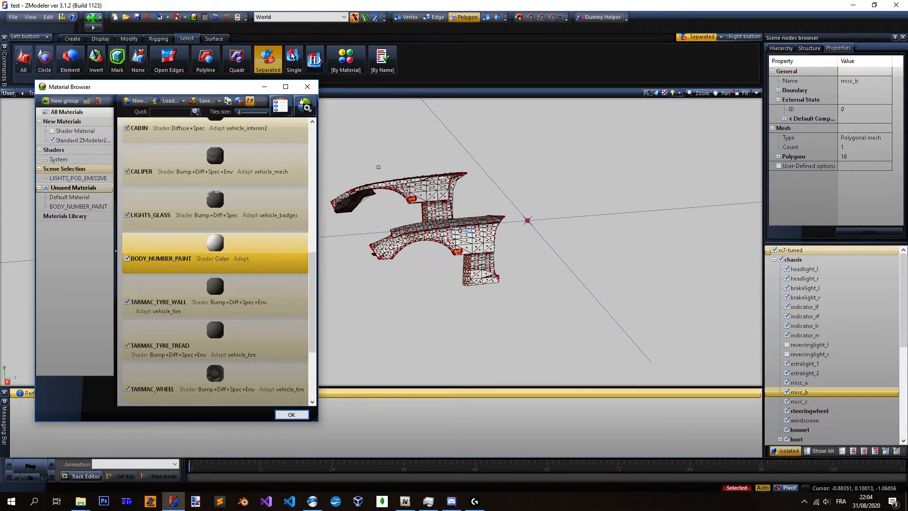
{"action": "left_click", "coordinate": [308, 87]}
{"action": "right_click", "coordinate": [237, 59]}
{"action": "right_click_drag", "start_coordinate": [299, 122], "coordinate": [367, 194]}
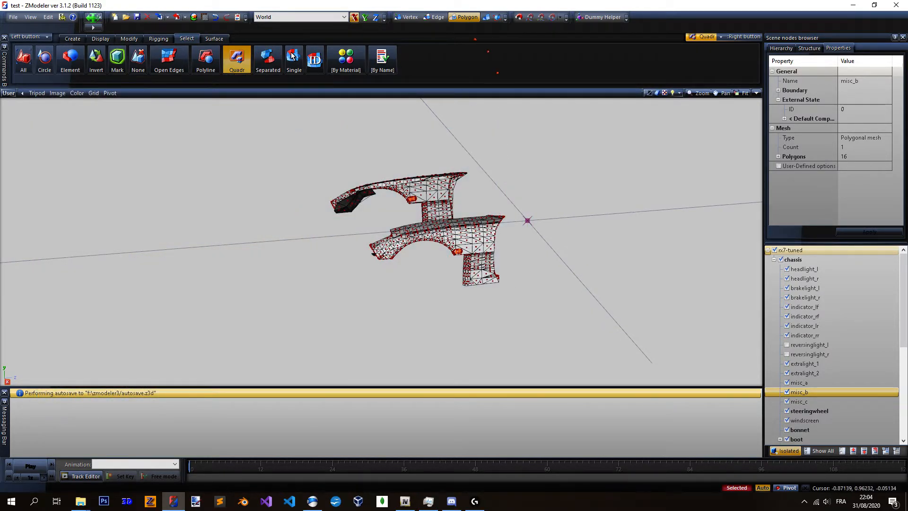
Return to object level and turn off isolation of misc_b so the whole RX7 is shown.
{"action": "left_click", "coordinate": [486, 17]}
{"action": "scroll", "coordinate": [374, 239], "scroll_direction": "down", "scroll_amount": 3}
{"action": "scroll", "coordinate": [540, 214], "scroll_direction": "up", "scroll_amount": 2}
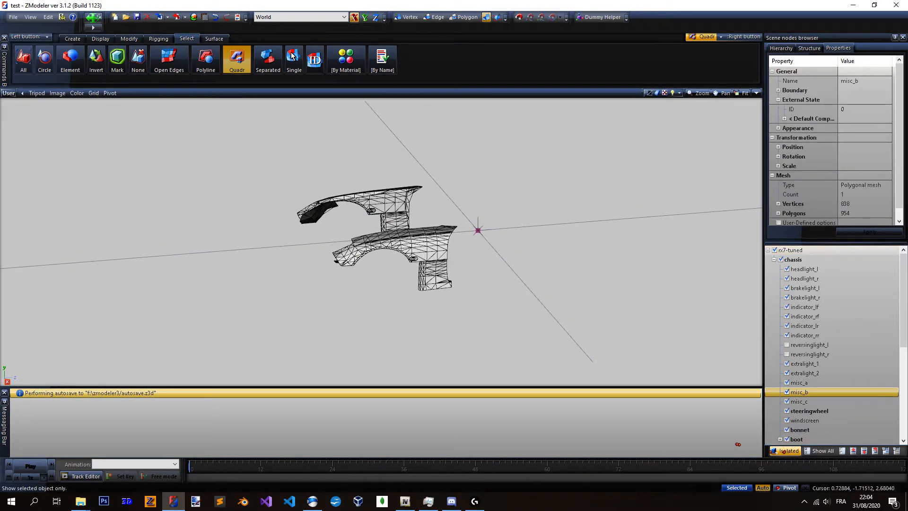
{"action": "left_click", "coordinate": [784, 451]}
{"action": "scroll", "coordinate": [406, 232], "scroll_direction": "down", "scroll_amount": 2}
{"action": "scroll", "coordinate": [485, 239], "scroll_direction": "up", "scroll_amount": 4}
{"action": "middle_click_drag", "start_coordinate": [485, 238], "coordinate": [444, 229]}
{"action": "scroll", "coordinate": [444, 229], "scroll_direction": "down", "scroll_amount": 3}
{"action": "middle_click_drag", "start_coordinate": [602, 284], "coordinate": [679, 205]}
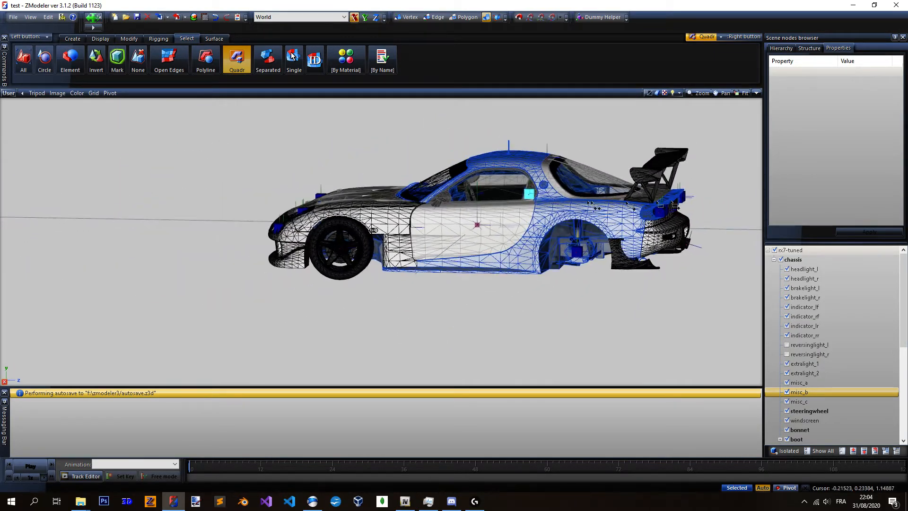
Switch the viewport from the User view to Perspective and look at the car's side.
{"action": "scroll", "coordinate": [566, 202], "scroll_direction": "up", "scroll_amount": 2}
{"action": "left_click", "coordinate": [7, 94]}
{"action": "left_click", "coordinate": [37, 191]}
{"action": "middle_click_drag", "start_coordinate": [341, 246], "coordinate": [396, 237]}
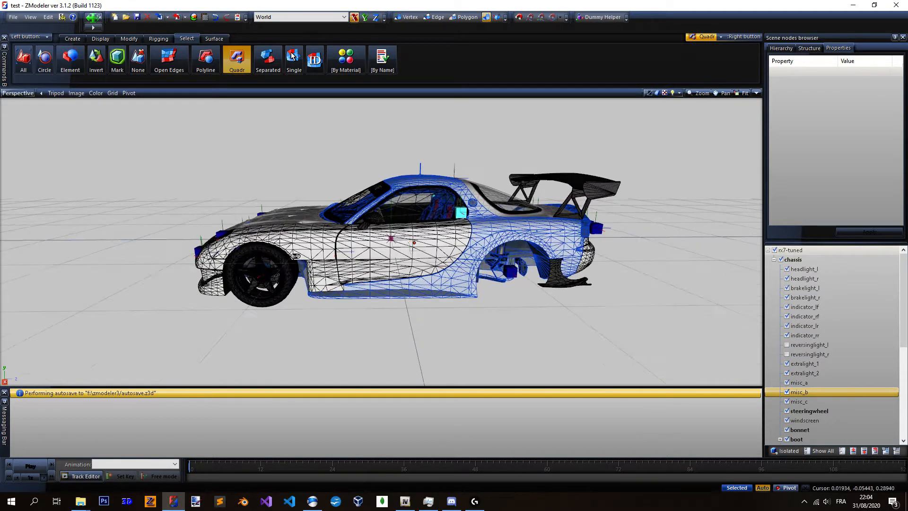
Delete the old rx7-tuned_hi.yft and rx7-tuned.yft from the export folder and export the model as rx7-tuned.yft.
{"action": "key", "text": "shift+e"}
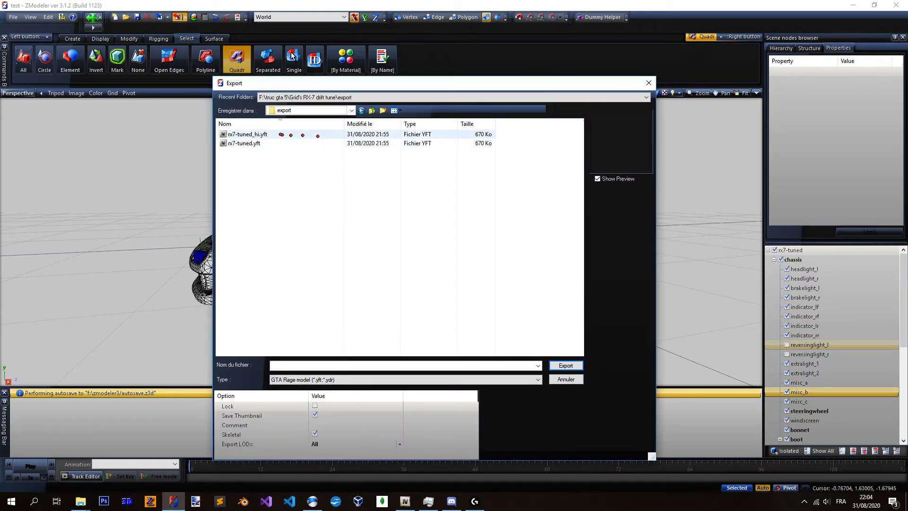
{"action": "left_click", "coordinate": [270, 135]}
{"action": "key", "text": "Delete"}
{"action": "left_click", "coordinate": [492, 287]}
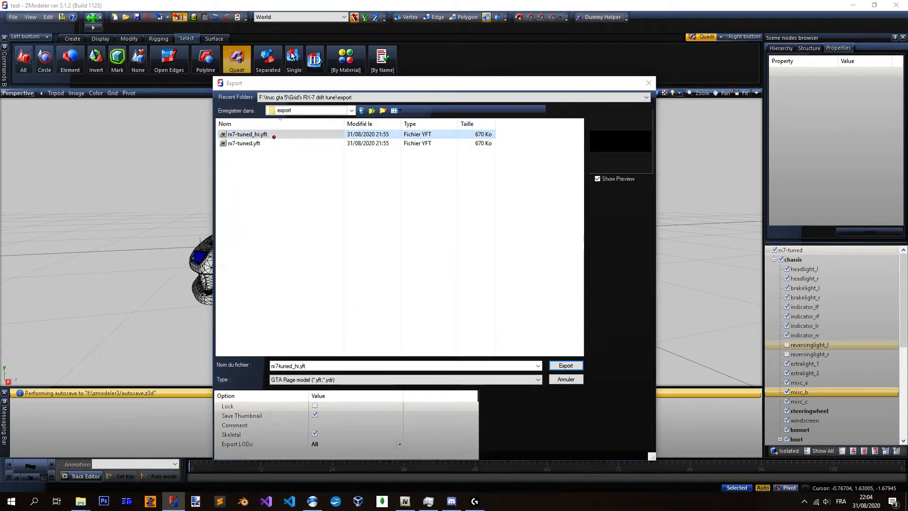
{"action": "left_click", "coordinate": [258, 135]}
{"action": "key", "text": "Delete"}
{"action": "key", "text": "Return"}
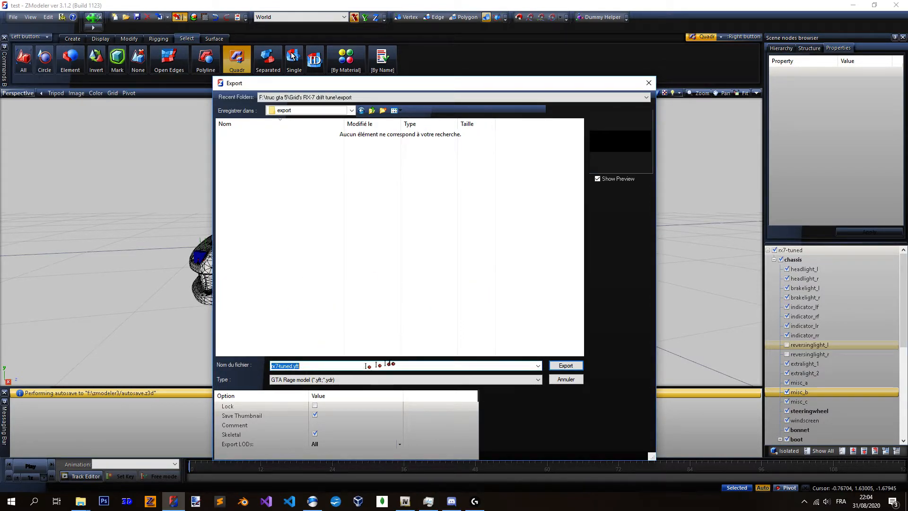
{"action": "key", "text": "Return"}
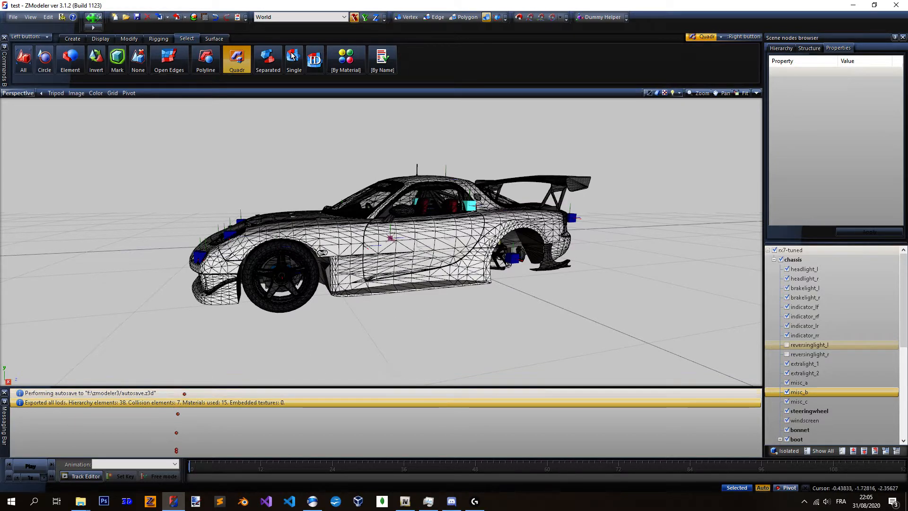
Switch to the export folder in File Explorer and duplicate rx7-tuned.yft as rx7-tuned_hi.yft.
{"action": "key", "text": "alt+Tab"}
{"action": "left_click", "coordinate": [857, 6]}
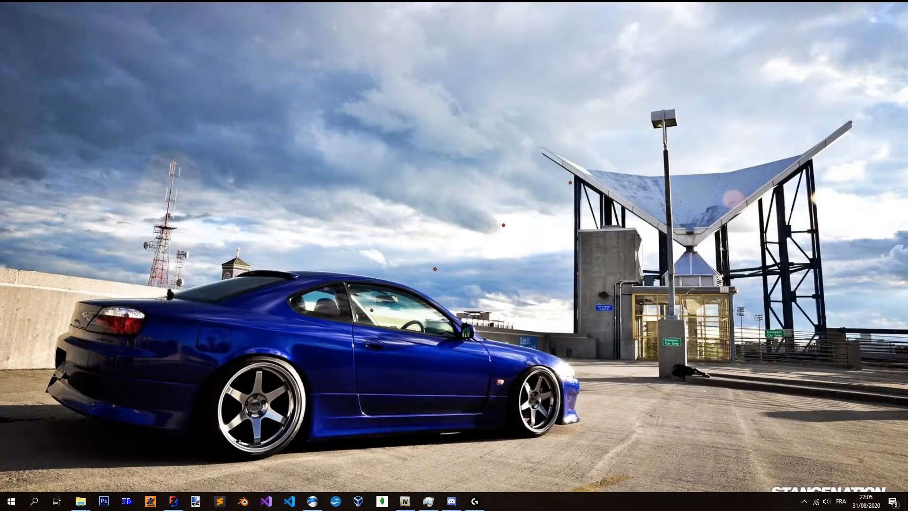
{"action": "mouse_move", "coordinate": [82, 502]}
{"action": "left_click", "coordinate": [42, 454]}
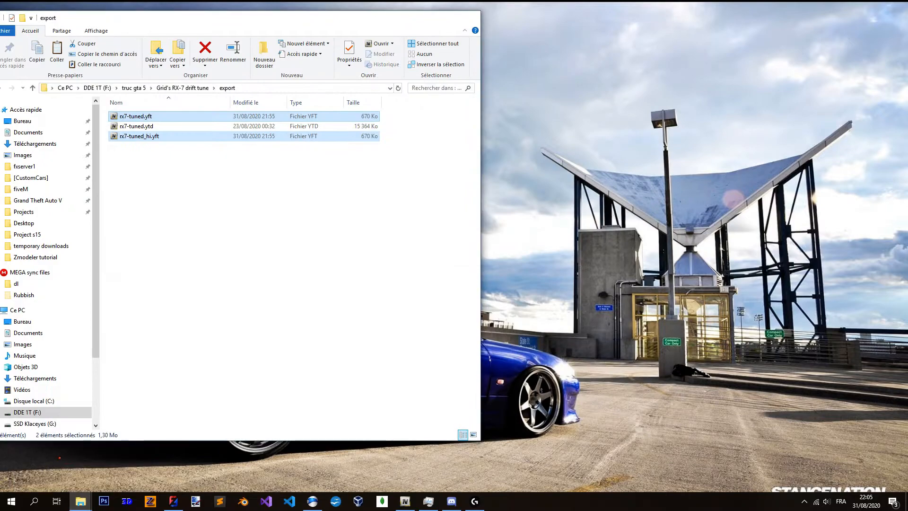
{"action": "left_click", "coordinate": [166, 115]}
{"action": "key", "text": "ctrl+c"}
{"action": "key", "text": "ctrl+v"}
{"action": "key", "text": "F2"}
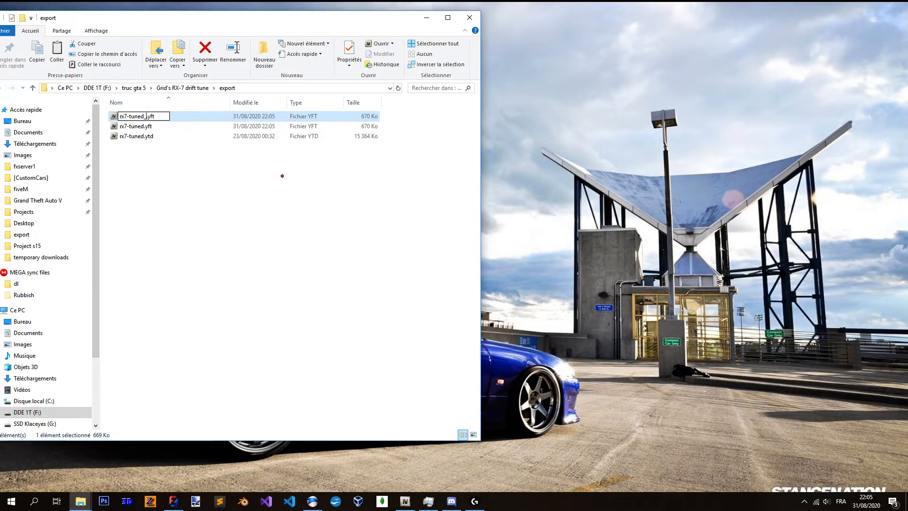
{"action": "type", "text": "_hi"}
{"action": "left_click", "coordinate": [282, 176]}
Select both YFT files, switch to OpenIV, enable Edit mode for vehicles.rpf and arrange its window beside the export folder.
{"action": "left_click", "coordinate": [186, 118], "text": "ctrl"}
{"action": "left_click_drag", "start_coordinate": [282, 24], "coordinate": [339, 31]}
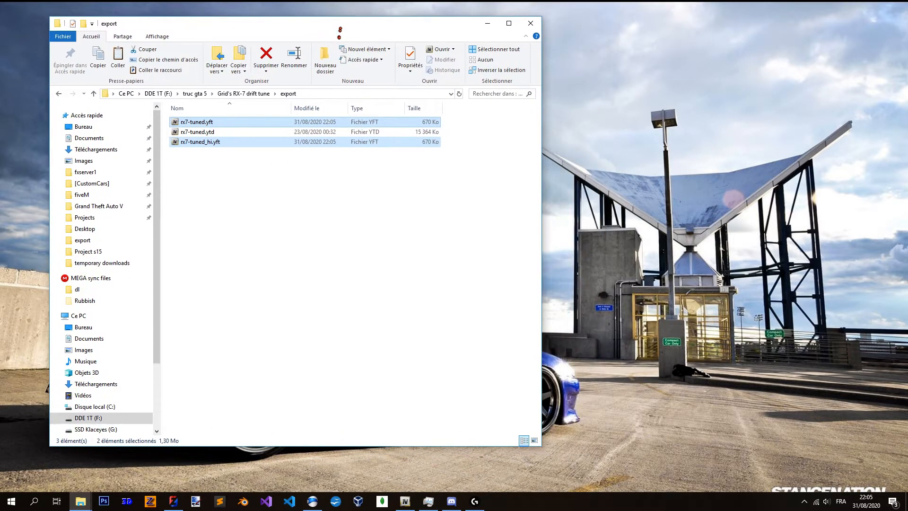
{"action": "left_click", "coordinate": [405, 502]}
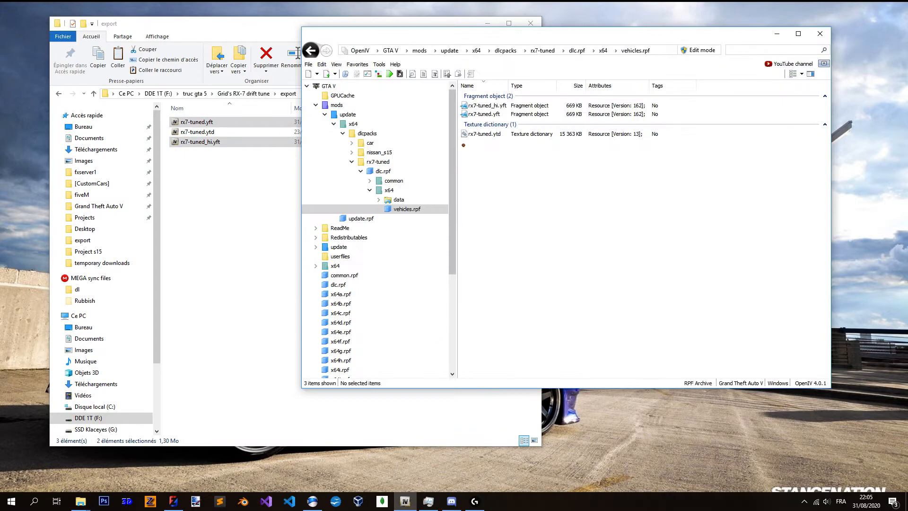
{"action": "left_click", "coordinate": [691, 50]}
{"action": "left_click", "coordinate": [479, 282]}
{"action": "left_click_drag", "start_coordinate": [563, 38], "coordinate": [620, 32]}
{"action": "left_click_drag", "start_coordinate": [263, 26], "coordinate": [223, 22]}
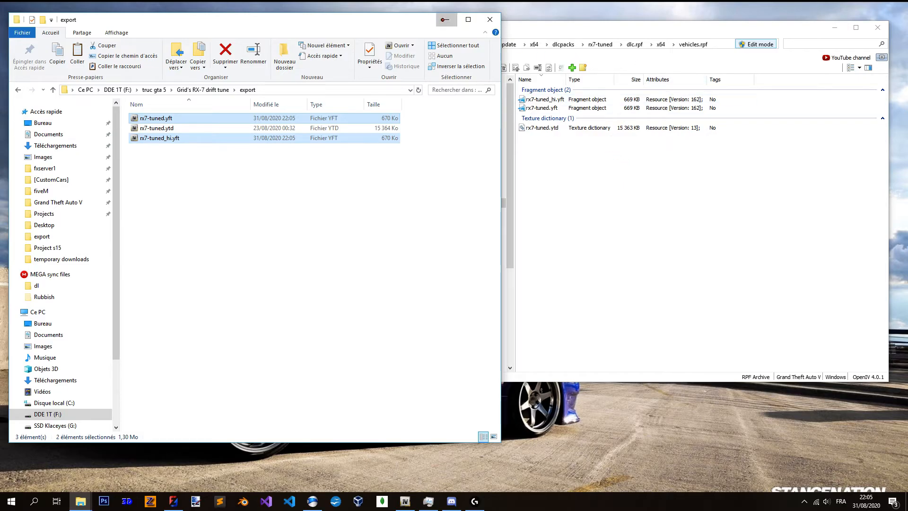
Minimize the export folder and OpenIV, and launch Grand Theft Auto V with the saved Rockstar profile.
{"action": "left_click", "coordinate": [444, 19]}
{"action": "left_click", "coordinate": [833, 28]}
{"action": "left_click", "coordinate": [86, 503]}
{"action": "left_click", "coordinate": [113, 452]}
{"action": "left_click", "coordinate": [624, 31]}
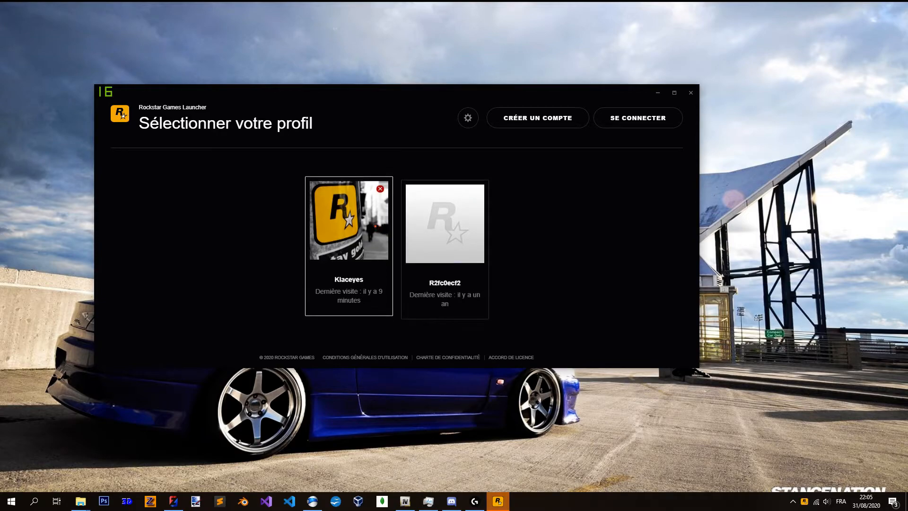
{"action": "left_click", "coordinate": [348, 231]}
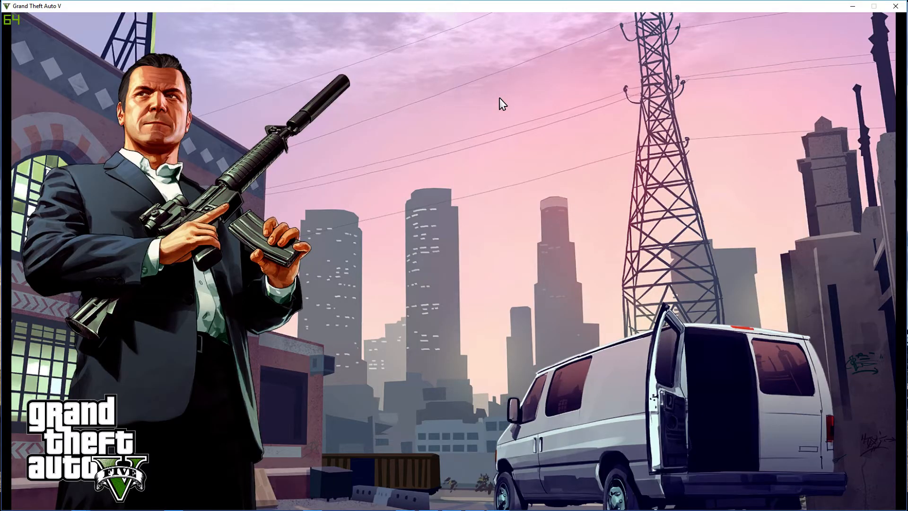
{"action": "left_click", "coordinate": [860, 493]}
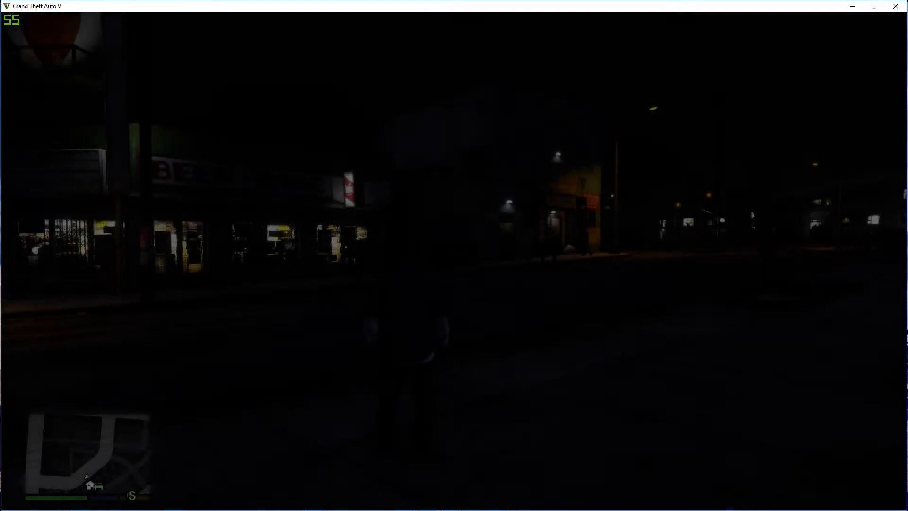
Search for the RX7 in the trainer's vehicle spawning options and spawn rx7-tuned.
{"action": "key", "text": "F3"}
{"action": "key", "text": "Down"}
{"action": "key", "text": "Down"}
{"action": "key", "text": "Down"}
{"action": "key", "text": "Return"}
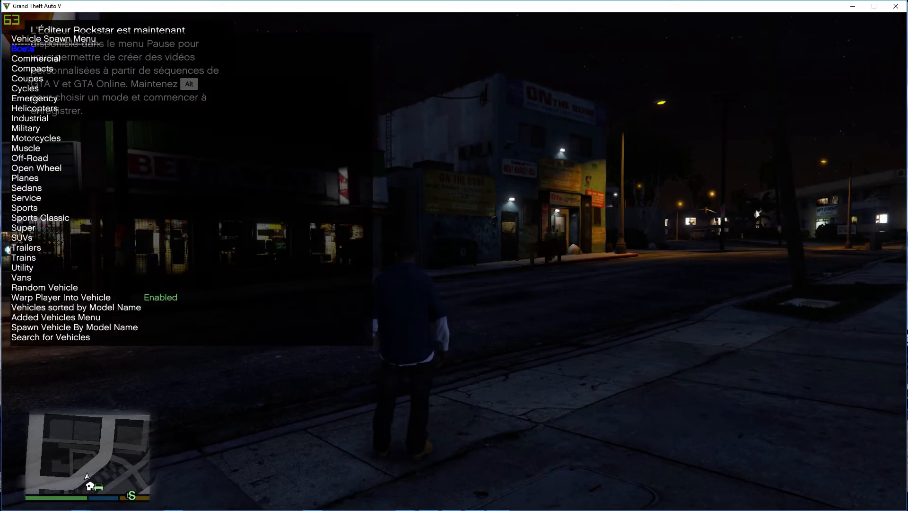
{"action": "key", "text": "Up"}
{"action": "key", "text": "Return"}
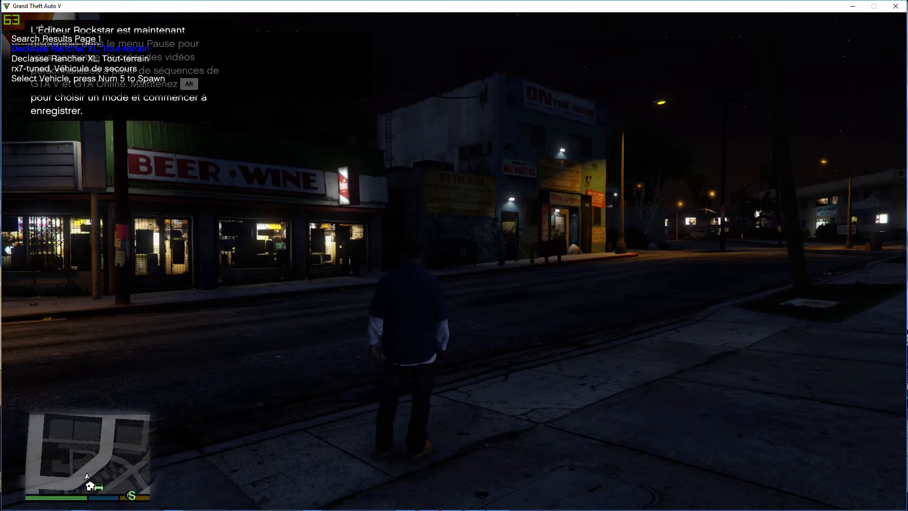
{"action": "key", "text": "KP_2"}
{"action": "key", "text": "KP_5"}
{"action": "key", "text": "F3"}
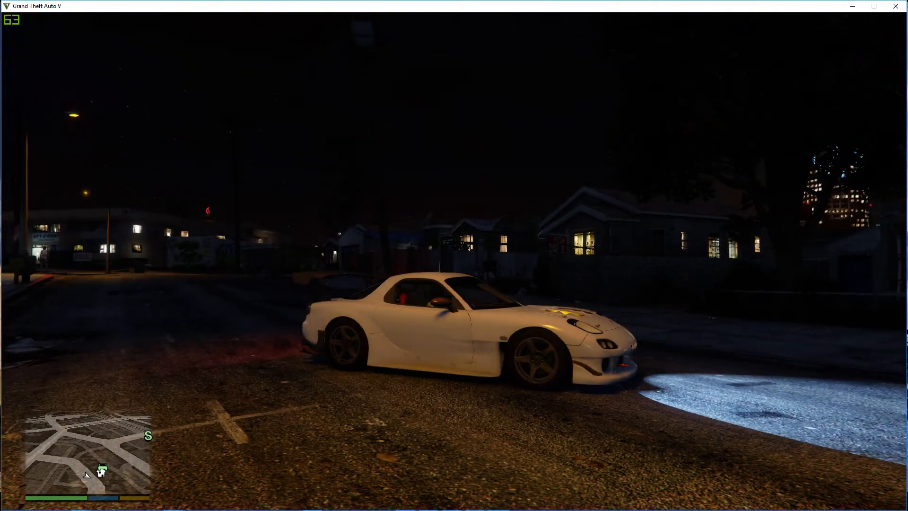
Open the trainer's Vehicle Lights Menu and check the RX7's lights on the street.
{"action": "key", "text": "F3"}
{"action": "key", "text": "Return"}
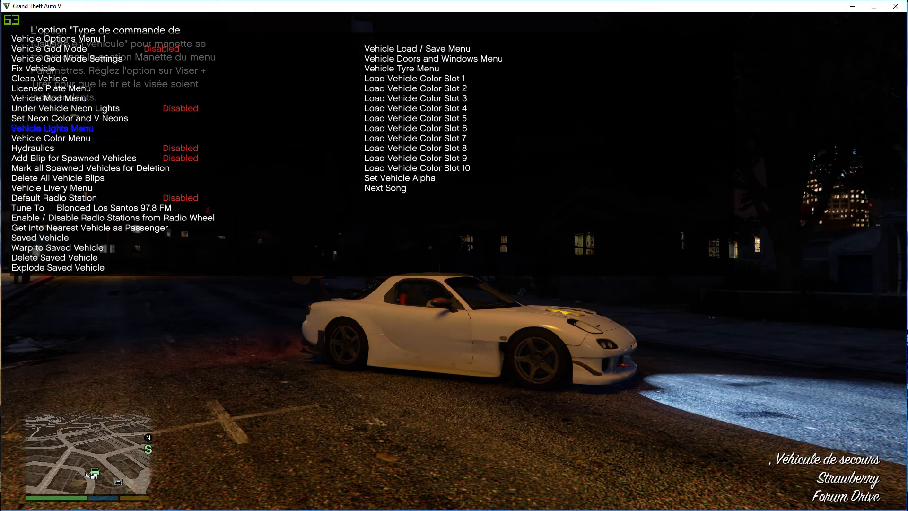
{"action": "key", "text": "Return"}
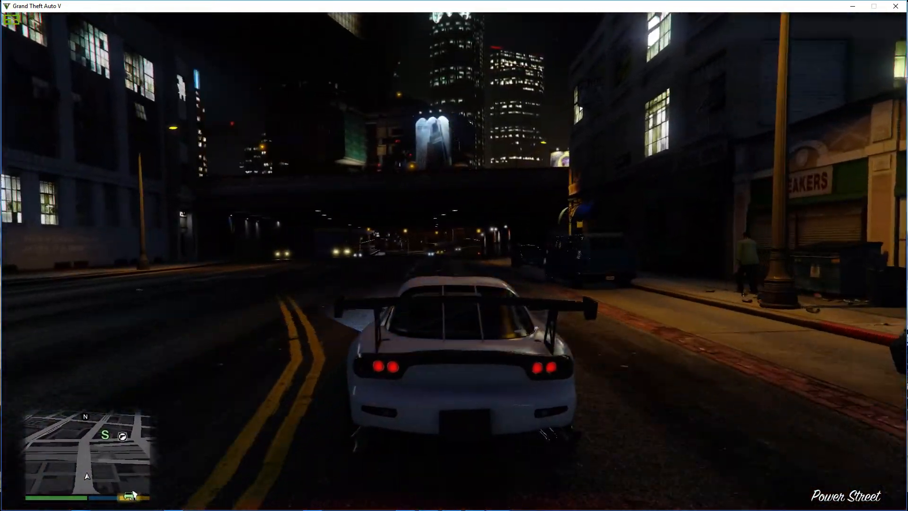
{"action": "key", "text": "c"}
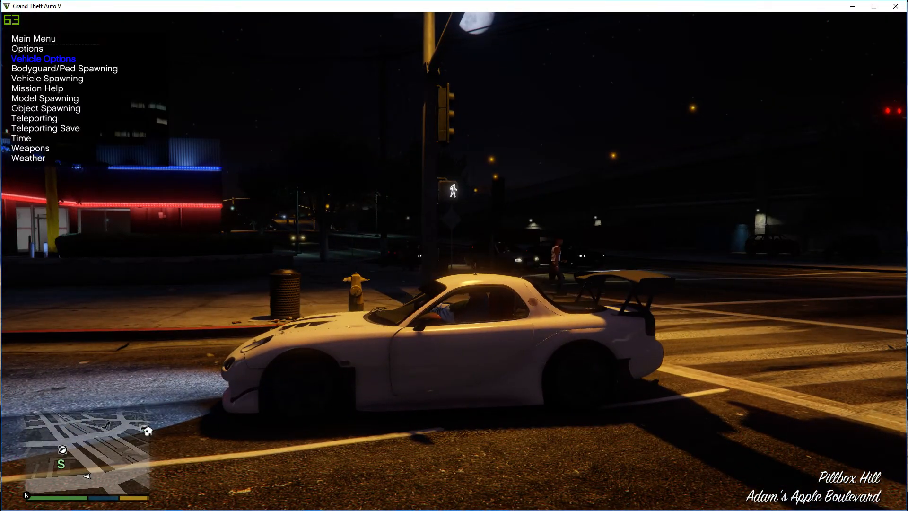
Set the car's metallic primary color to Granet Red in the Vehicle Color Menu and close the trainer.
{"action": "key", "text": "KP_2"}
{"action": "key", "text": "KP_5"}
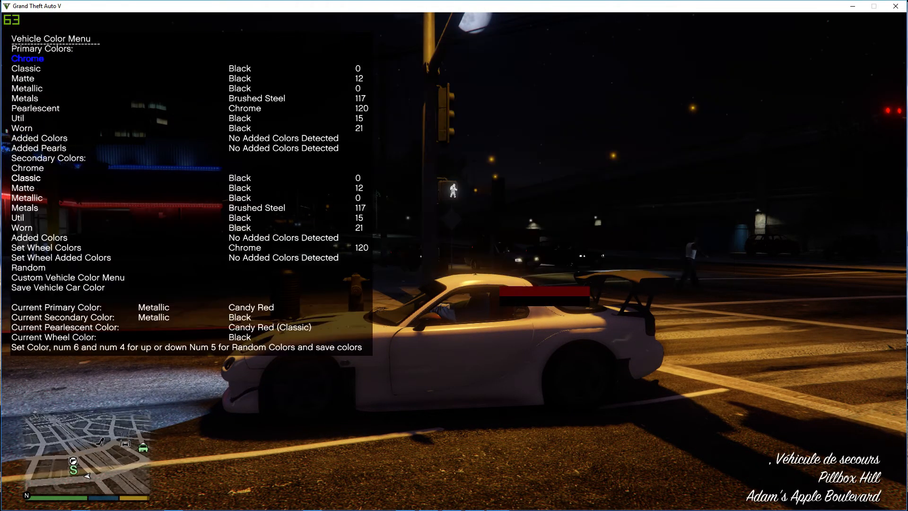
{"action": "key", "text": "KP_6"}
{"action": "key", "text": "KP_6"}
{"action": "key", "text": "KP_6"}
{"action": "key", "text": "KP_6"}
{"action": "key", "text": "KP_6"}
{"action": "key", "text": "KP_6"}
{"action": "key", "text": "KP_6"}
{"action": "key", "text": "KP_6"}
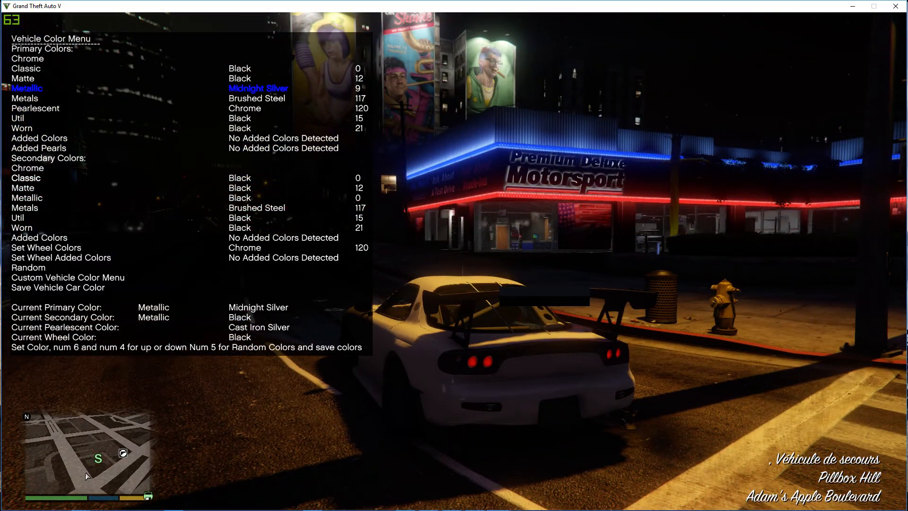
{"action": "key", "text": "KP_6"}
{"action": "key", "text": "KP_6"}
{"action": "key", "text": "KP_6"}
{"action": "key", "text": "KP_6"}
{"action": "key", "text": "KP_6"}
{"action": "key", "text": "KP_6"}
{"action": "key", "text": "KP_6"}
{"action": "key", "text": "KP_6"}
{"action": "key", "text": "KP_6"}
{"action": "key", "text": "KP_6"}
{"action": "key", "text": "KP_6"}
{"action": "key", "text": "KP_6"}
{"action": "key", "text": "KP_6"}
{"action": "key", "text": "KP_6"}
{"action": "key", "text": "KP_6"}
{"action": "key", "text": "KP_6"}
{"action": "key", "text": "KP_6"}
{"action": "key", "text": "KP_6"}
{"action": "key", "text": "KP_6"}
{"action": "key", "text": "KP_6"}
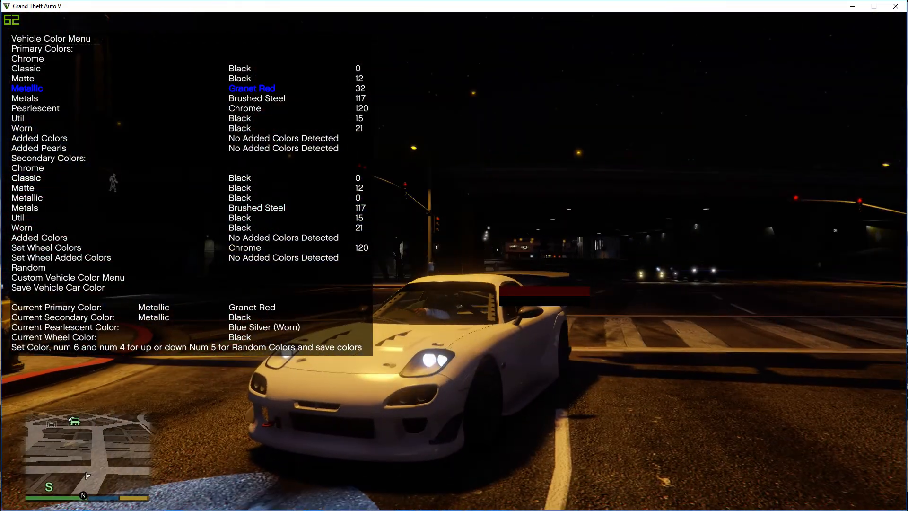
{"action": "key", "text": "KP_0"}
{"action": "key", "text": "KP_0"}
{"action": "key", "text": "KP_0"}
Drive the RX7 through the city and toggle its headlights to inspect the front and rear lights.
{"action": "key", "text": "r"}
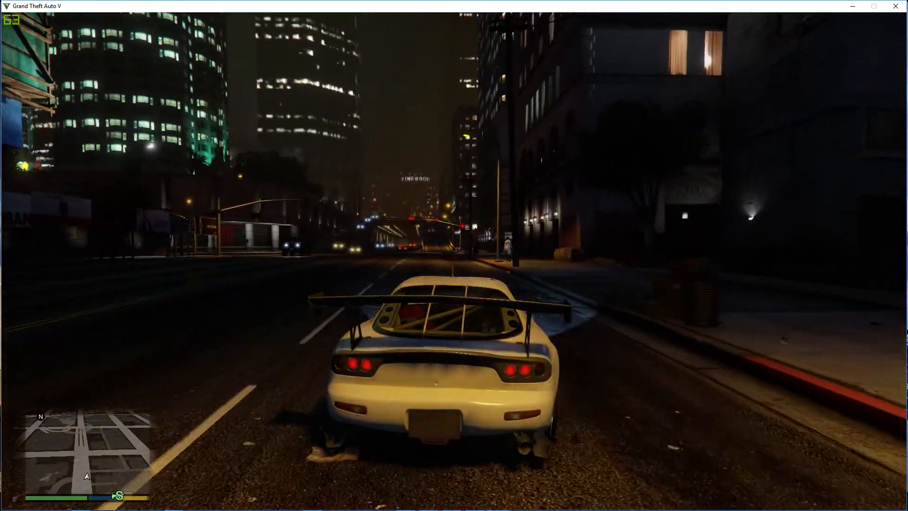
{"action": "key", "text": "d"}
{"action": "key", "text": "a"}
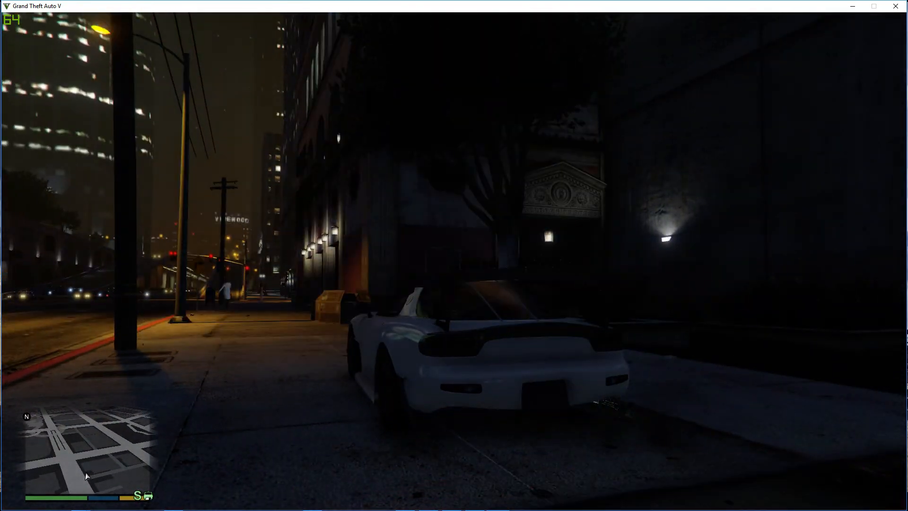
{"action": "key", "text": "h"}
{"action": "key", "text": "h"}
{"action": "key", "text": "h"}
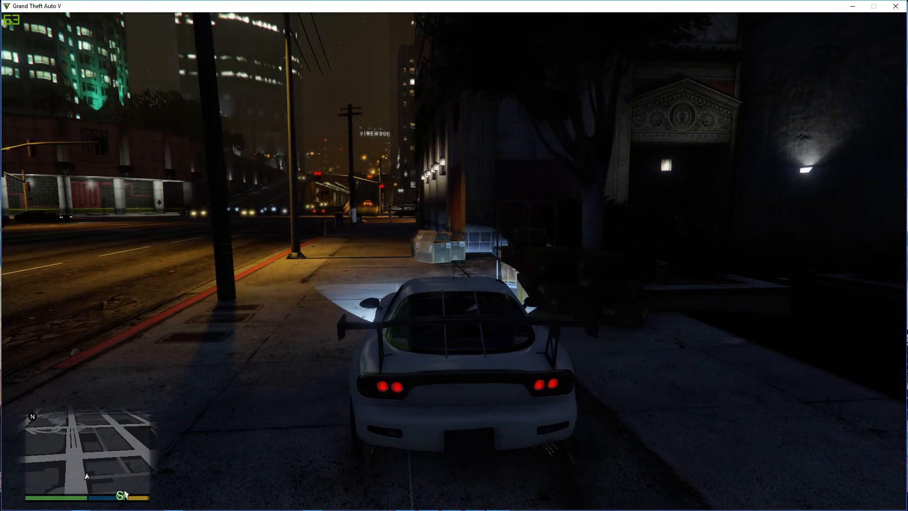
{"action": "key", "text": "w"}
{"action": "key", "text": "a"}
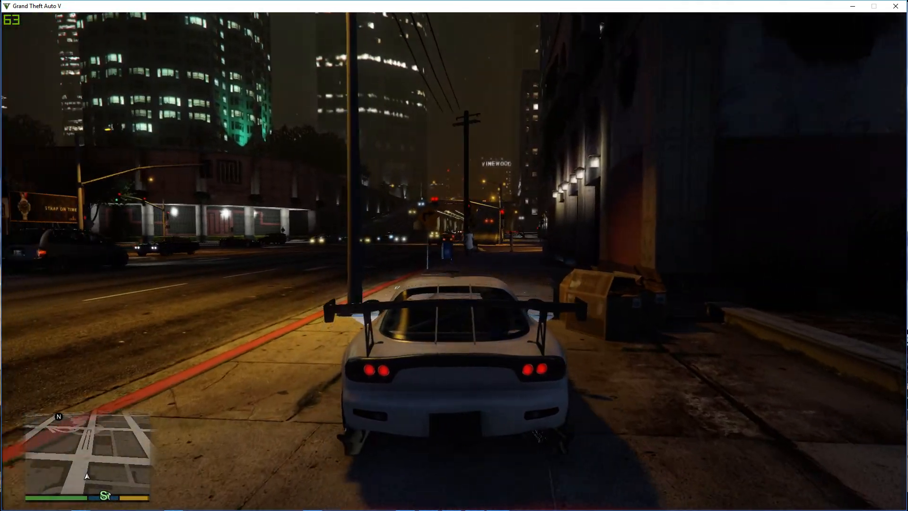
{"action": "key", "text": "w"}
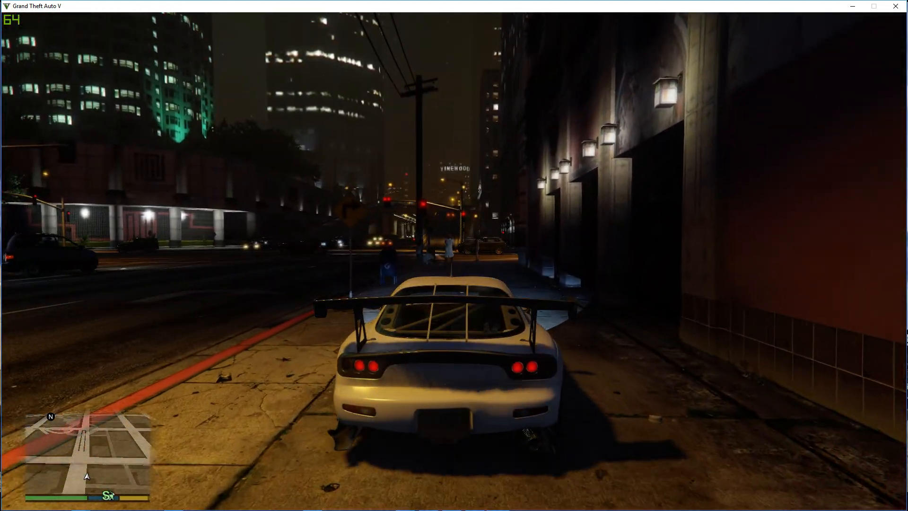
{"action": "key", "text": "w"}
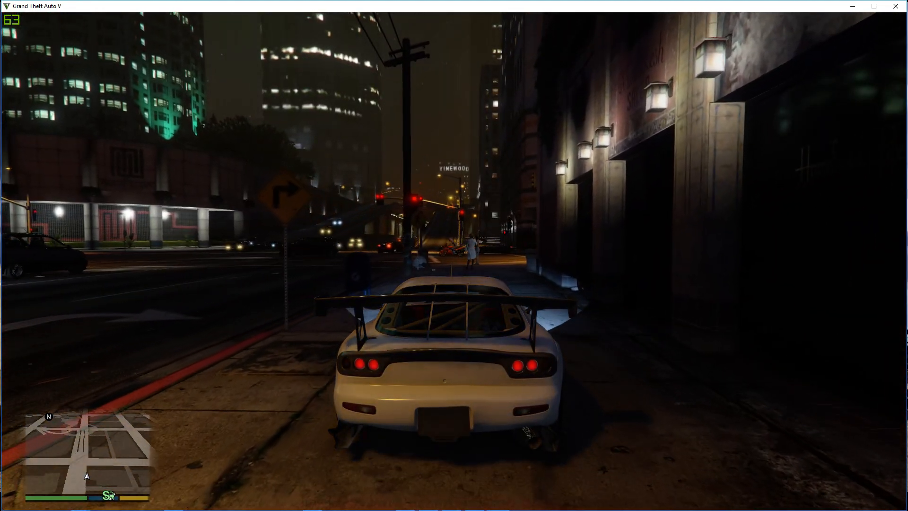